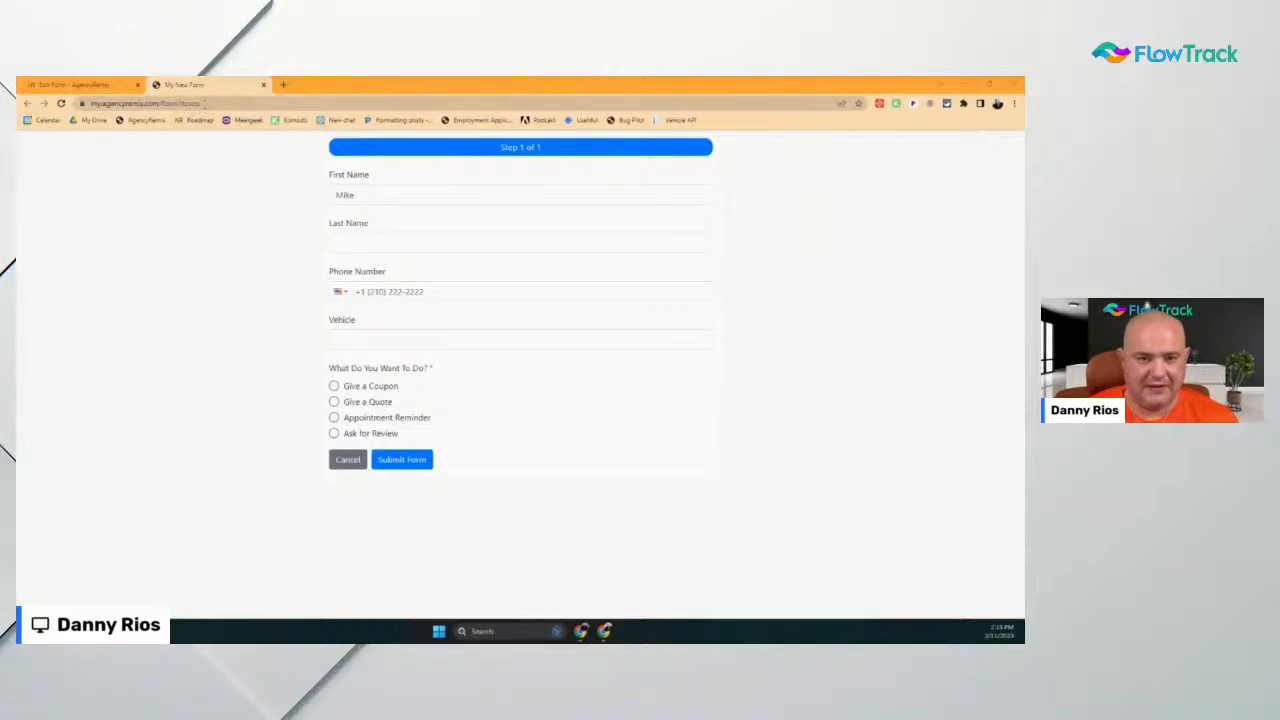
Add the My New Form page to the bookmarks bar and rename the bookmark FlowTrack
{"action": "left_click_drag", "start_coordinate": [204, 104], "coordinate": [43, 100]}
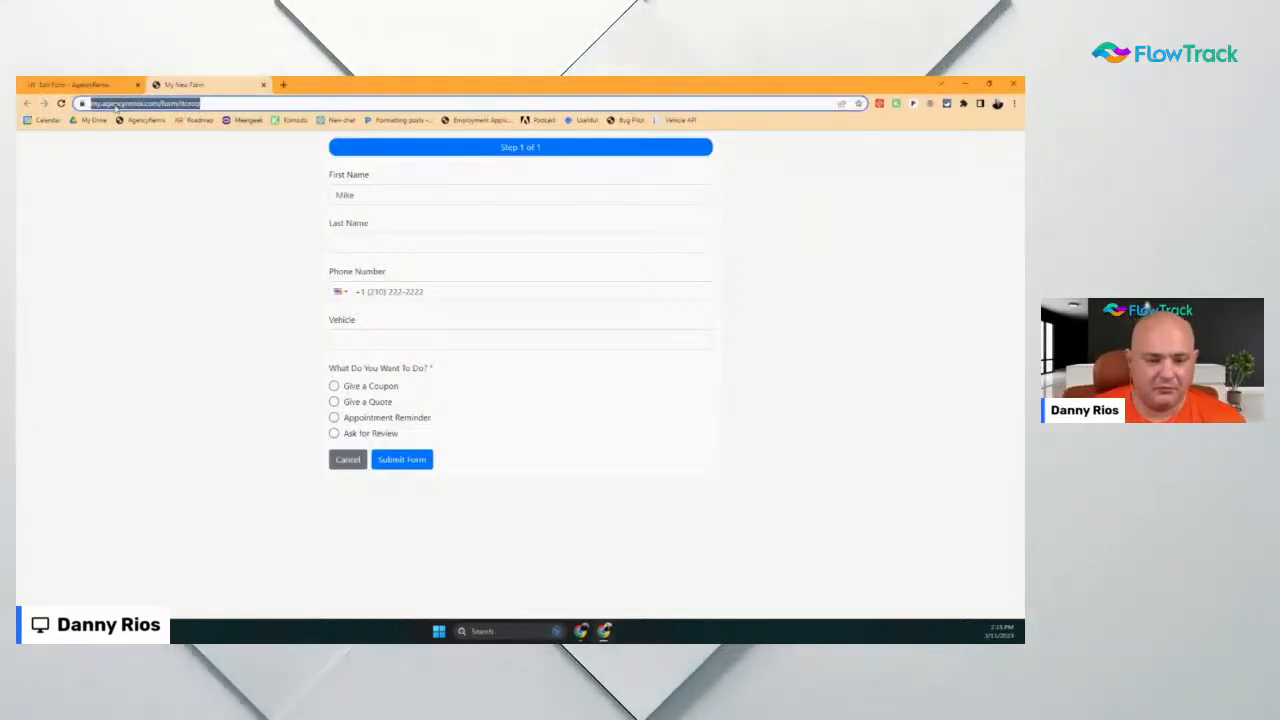
{"action": "mouse_move", "coordinate": [115, 105]}
{"action": "left_mouse_down"}
{"action": "mouse_move", "coordinate": [634, 134]}
{"action": "mouse_move", "coordinate": [755, 120]}
{"action": "left_mouse_up"}
{"action": "right_click", "coordinate": [730, 120]}
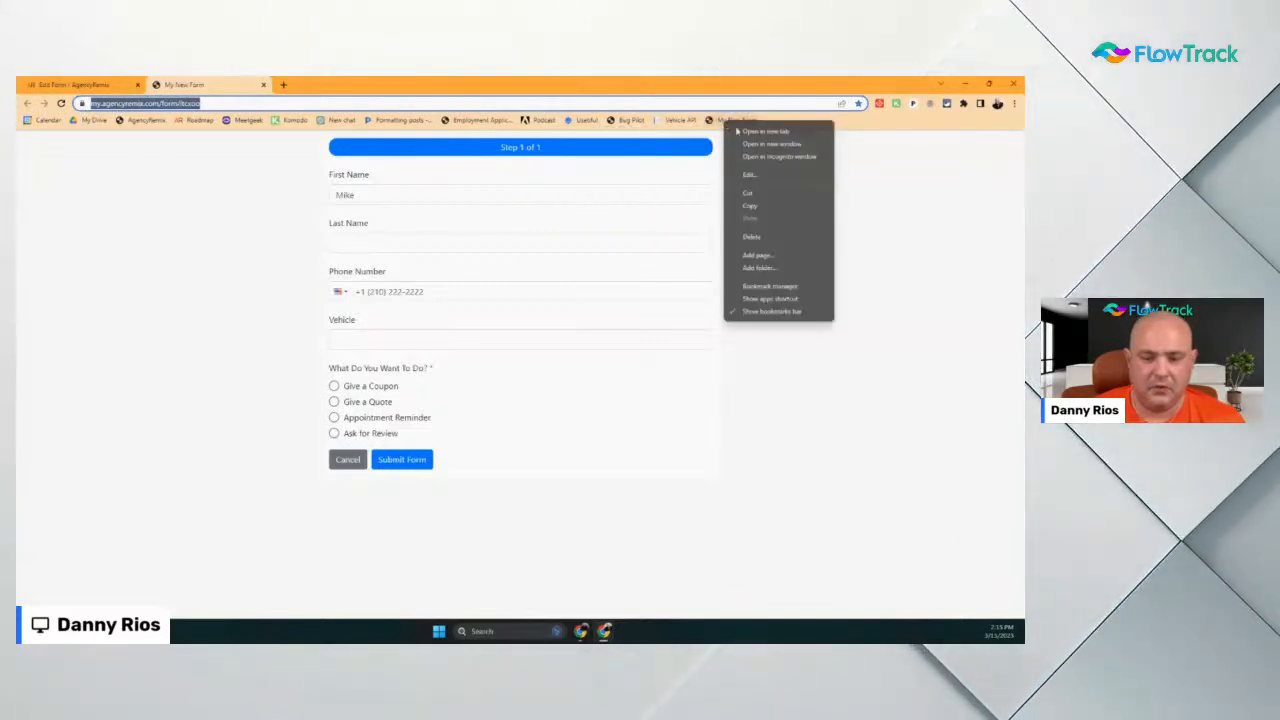
{"action": "left_click", "coordinate": [812, 176]}
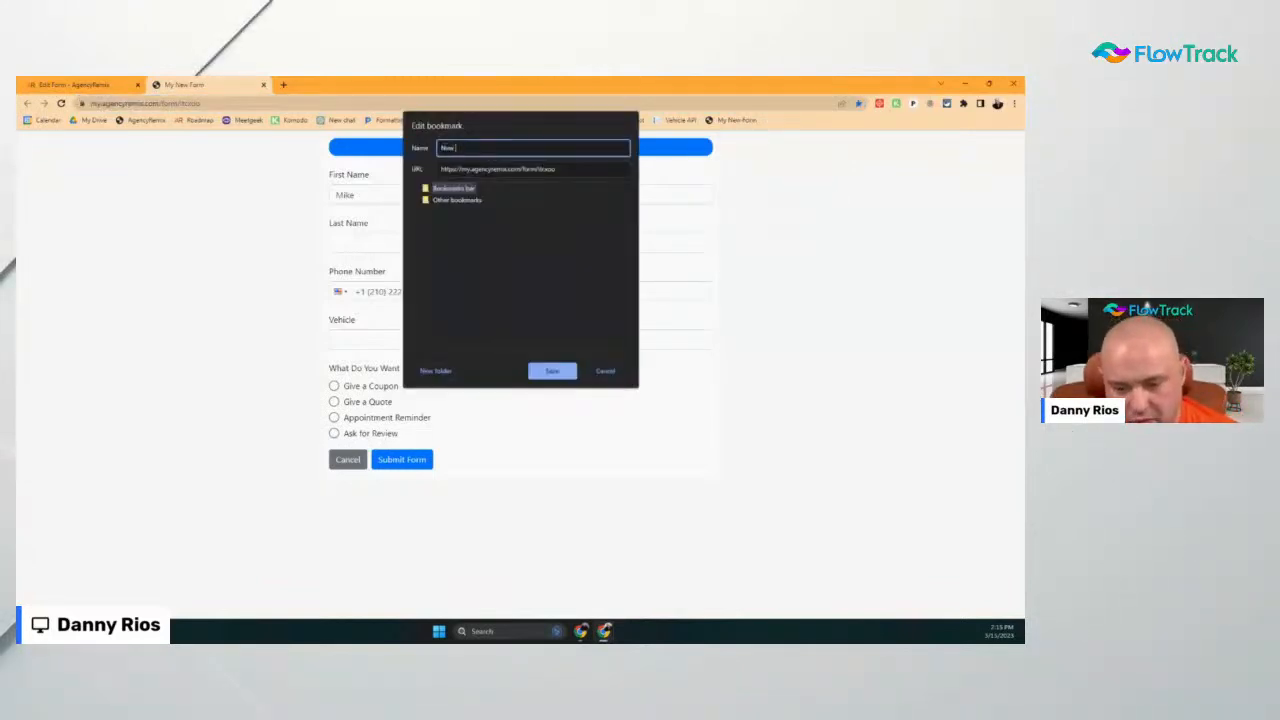
{"action": "key", "text": "BackSpace"}
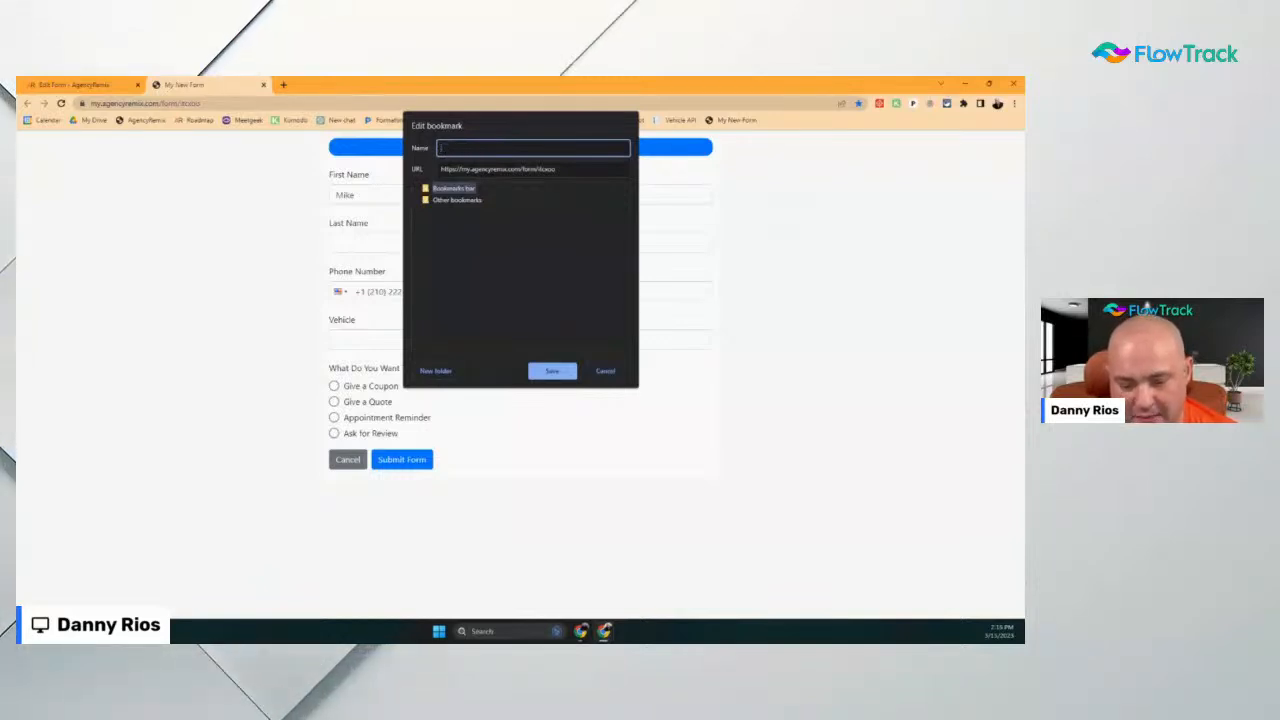
{"action": "type", "text": "flowTrack"}
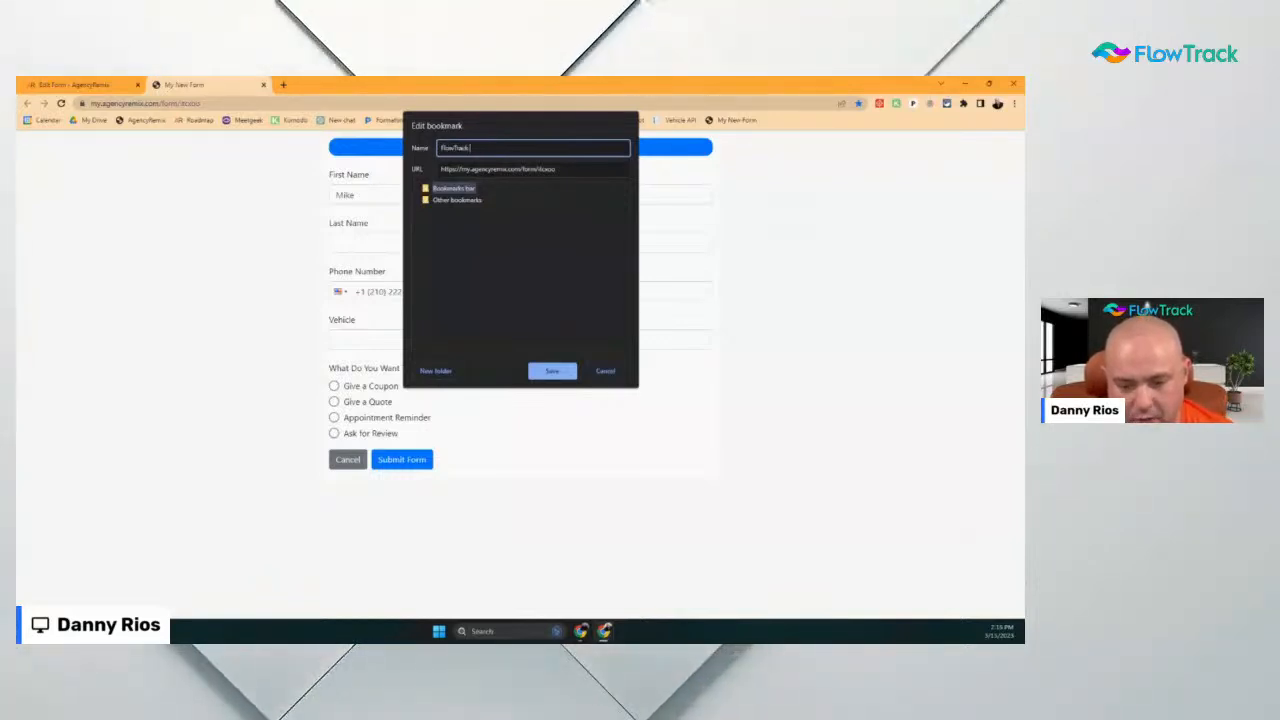
{"action": "key", "text": "Return"}
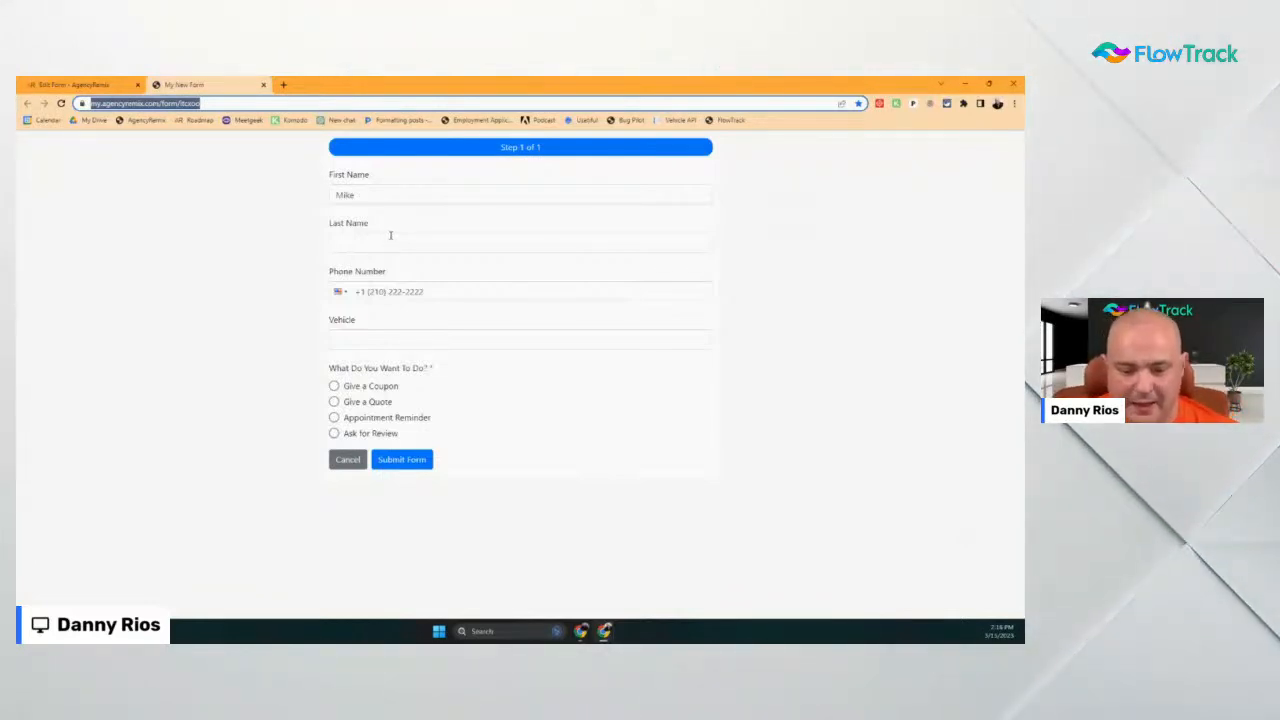
Enter Mustang as the vehicle in the live test form's Vehicle field
{"action": "key", "text": "Tab"}
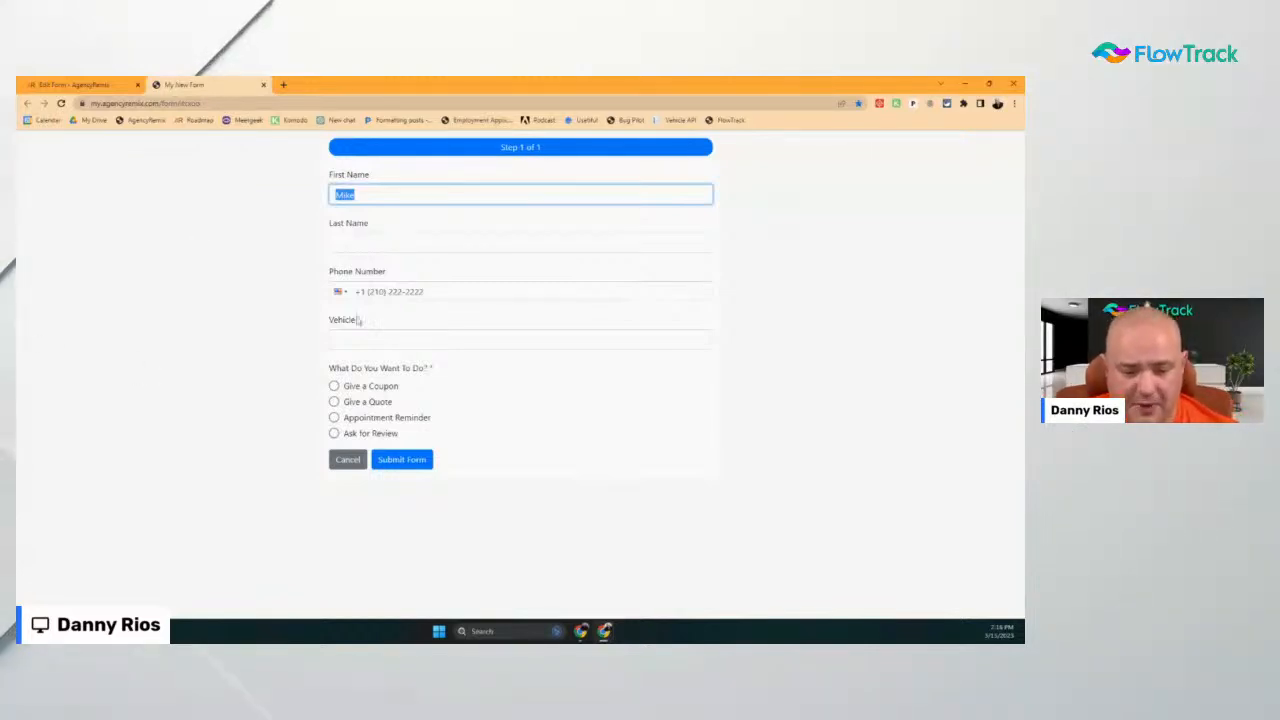
{"action": "left_click", "coordinate": [407, 337]}
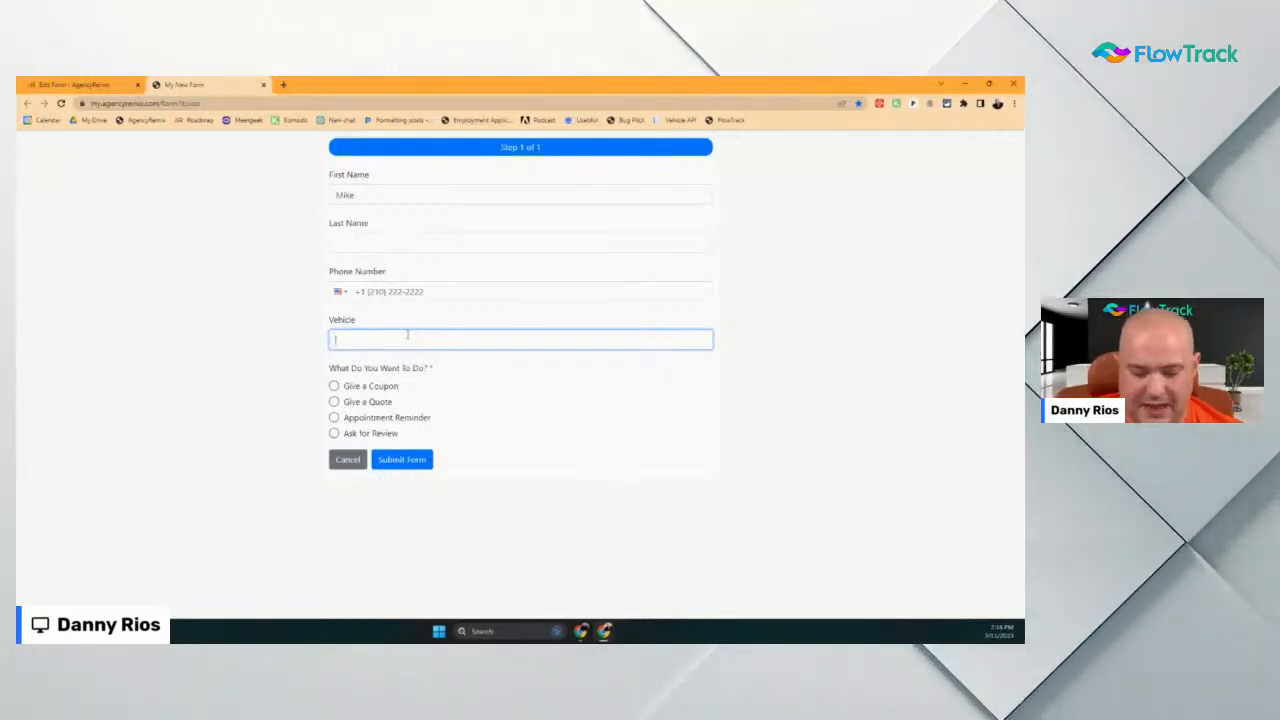
{"action": "type", "text": "Mustang"}
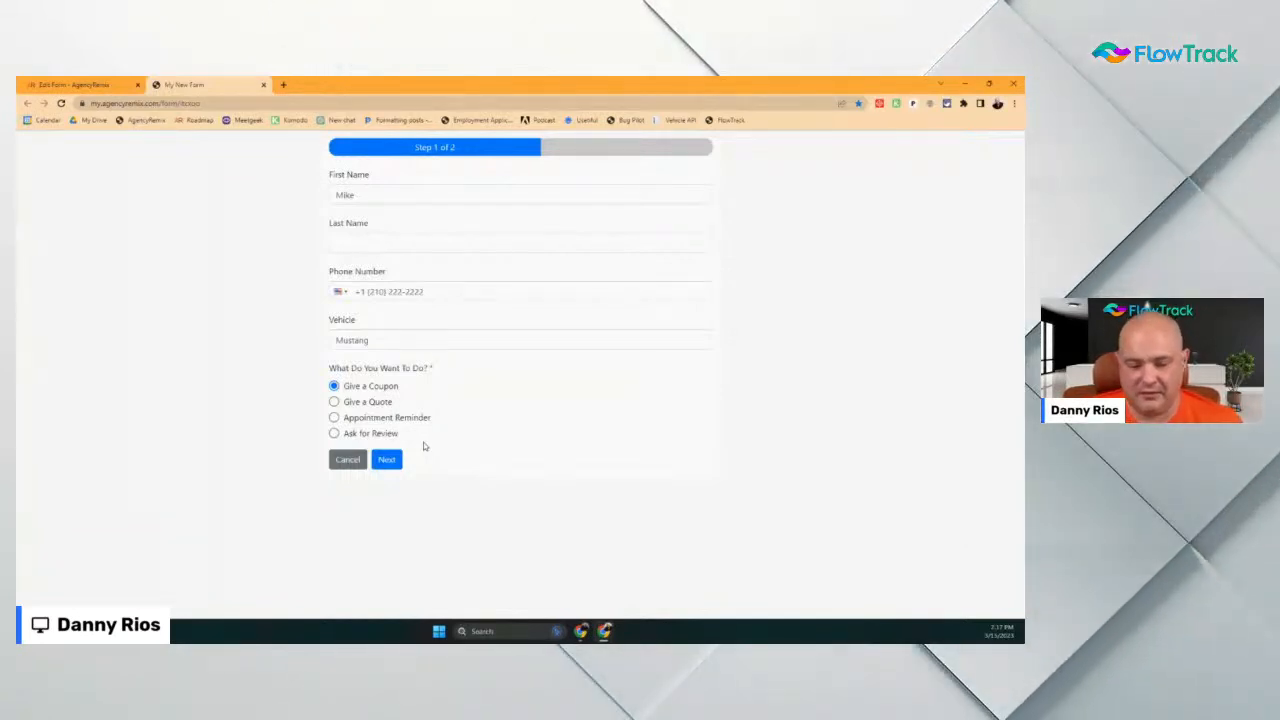
Select Give a Quote as the requested action and advance to the form's second step
{"action": "left_click", "coordinate": [379, 404]}
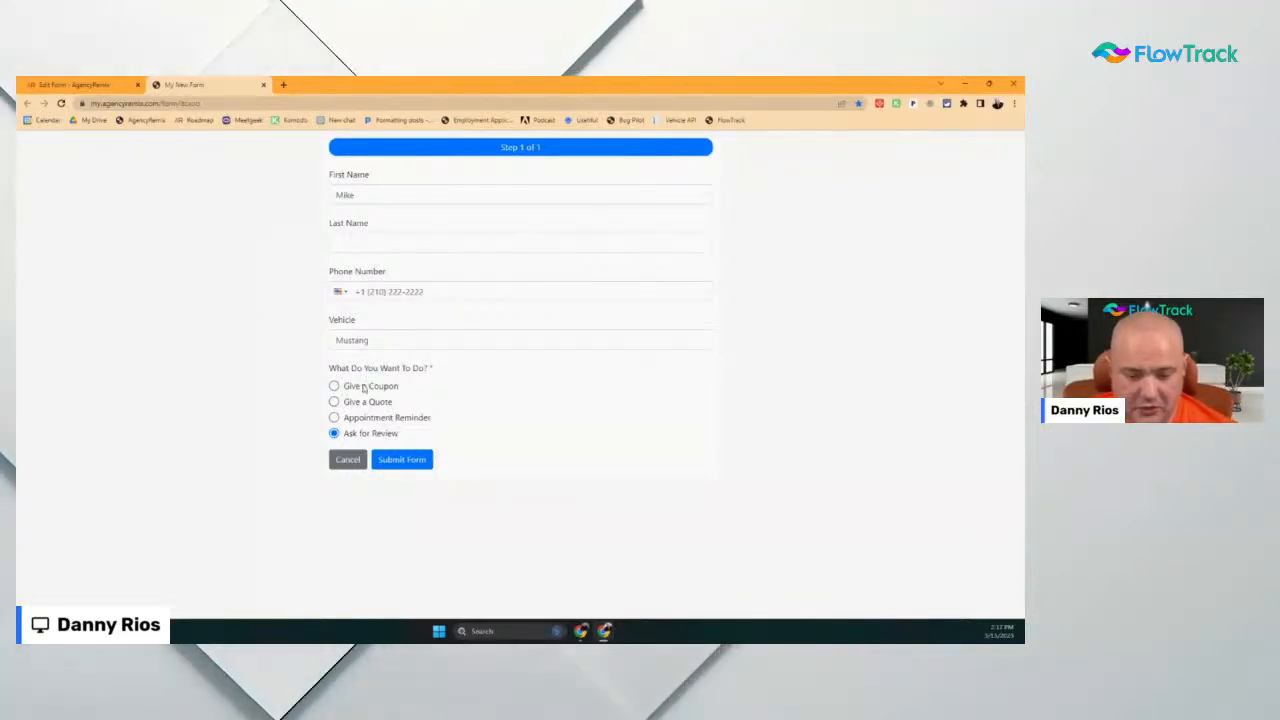
{"action": "left_click", "coordinate": [336, 401]}
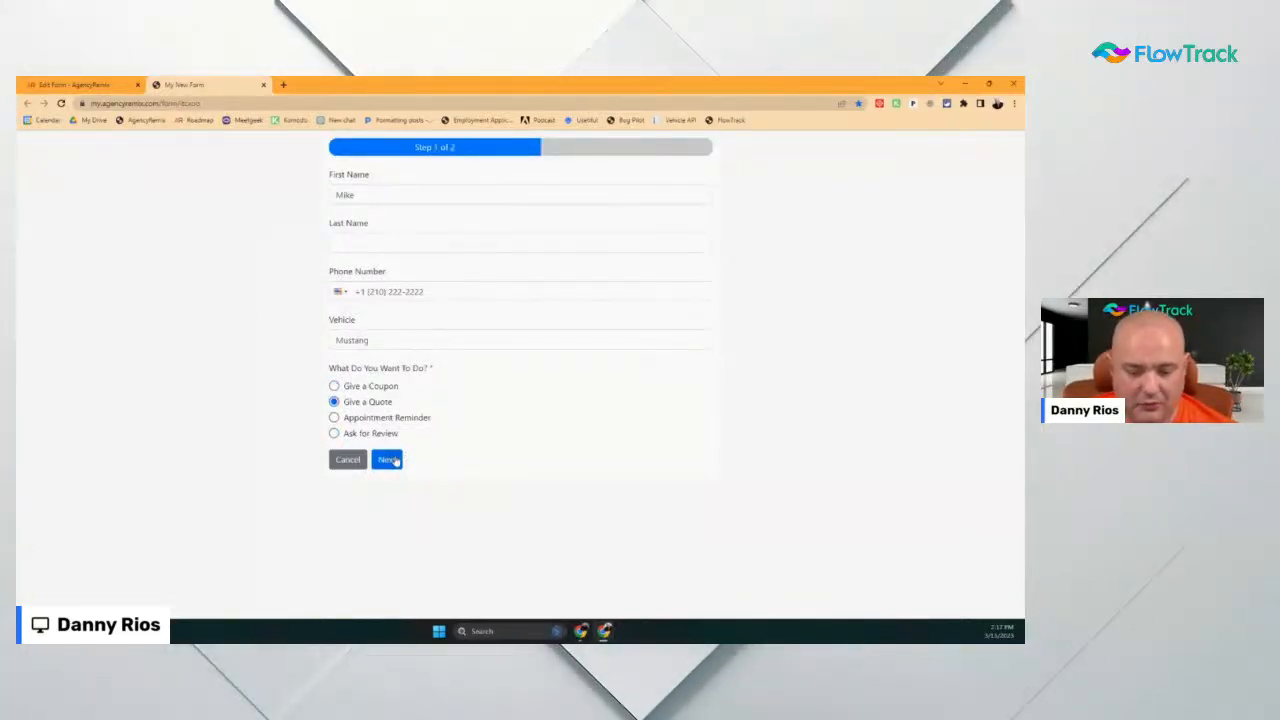
{"action": "left_click", "coordinate": [392, 459]}
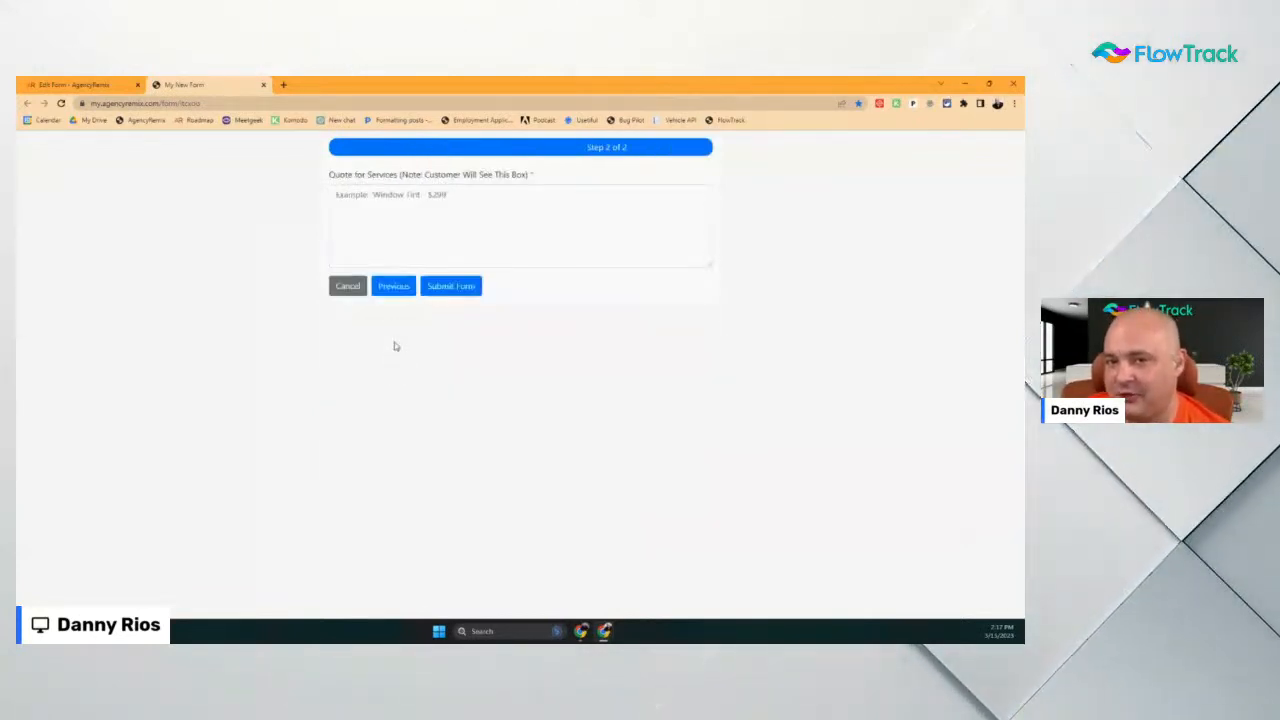
Fill the Quote for Services box with 'Truck Steps - $199'
{"action": "left_click", "coordinate": [390, 194]}
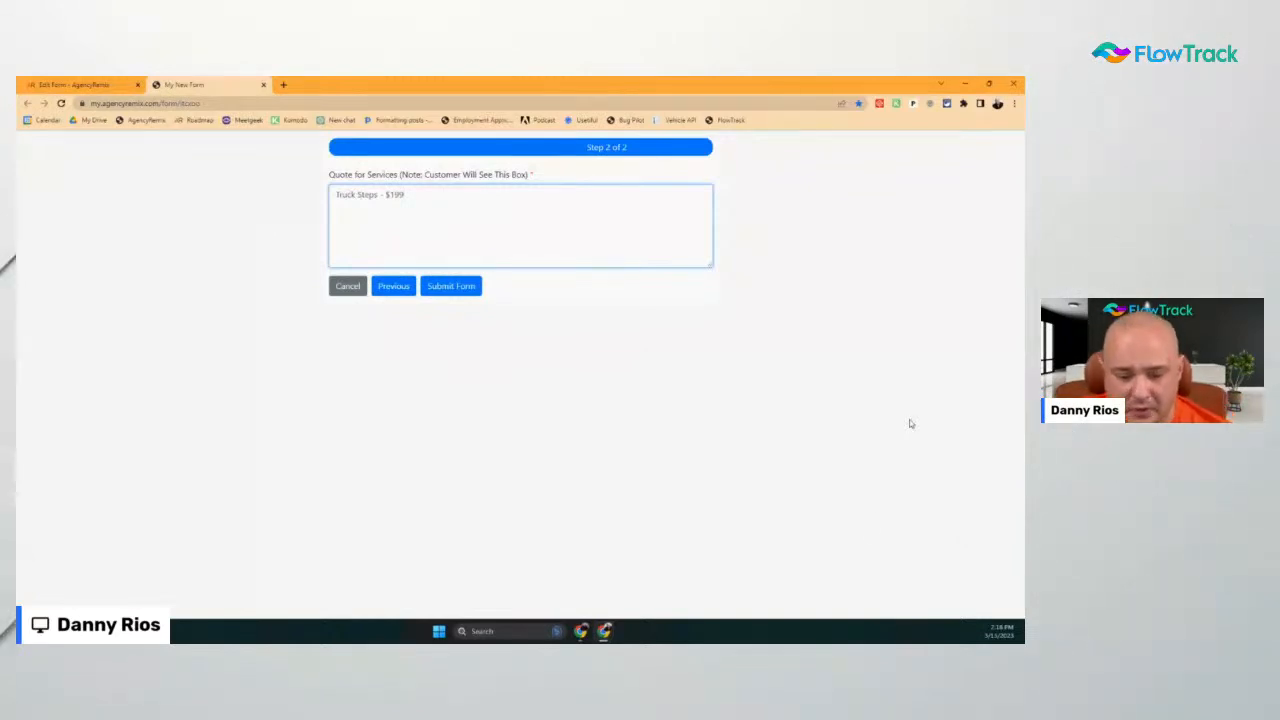
Go back to Step 1 and pick Appointment Reminder as the requested action
{"action": "left_click", "coordinate": [393, 287]}
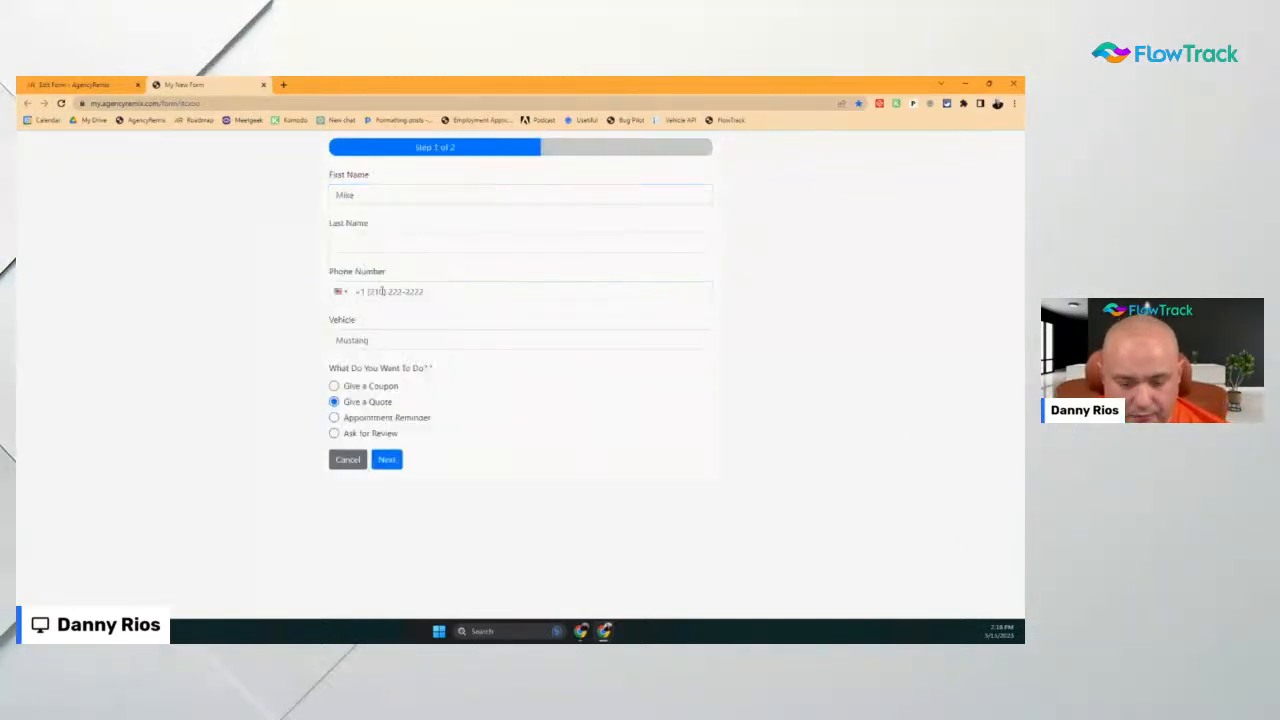
{"action": "left_click", "coordinate": [349, 419]}
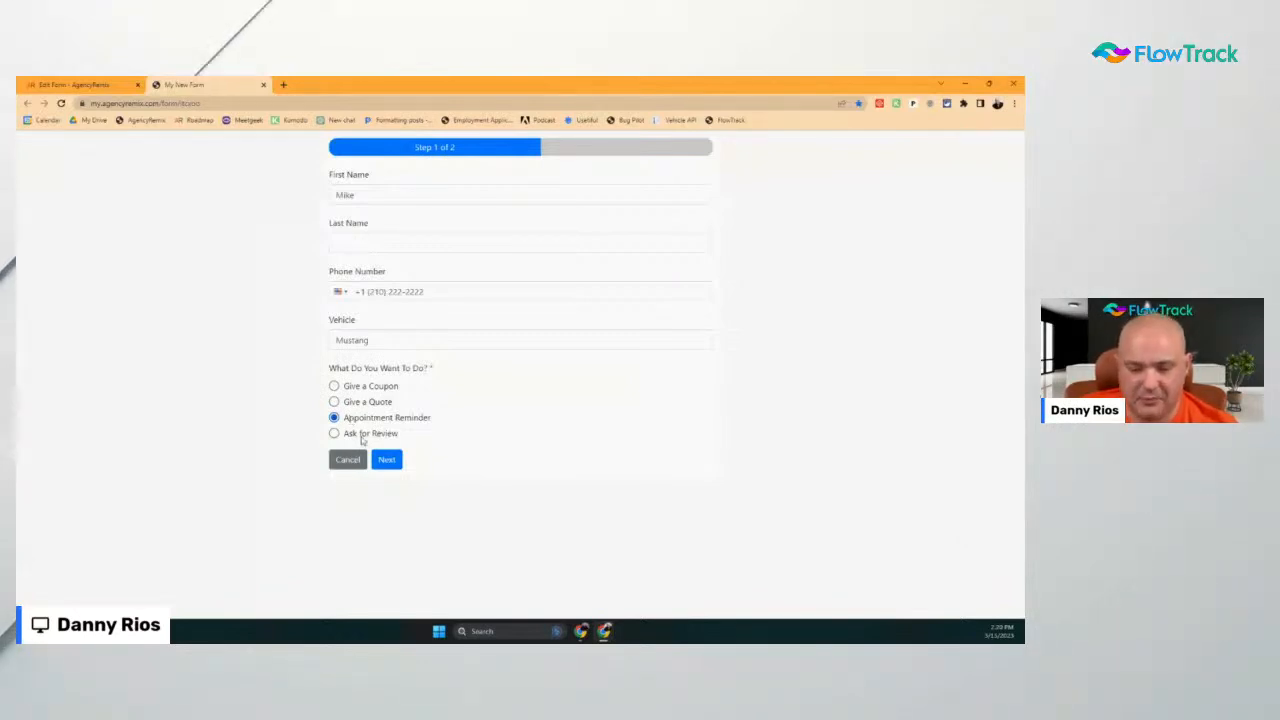
Try the appointment step with a March 16 date, then return to the form's Step 1
{"action": "left_click", "coordinate": [386, 461]}
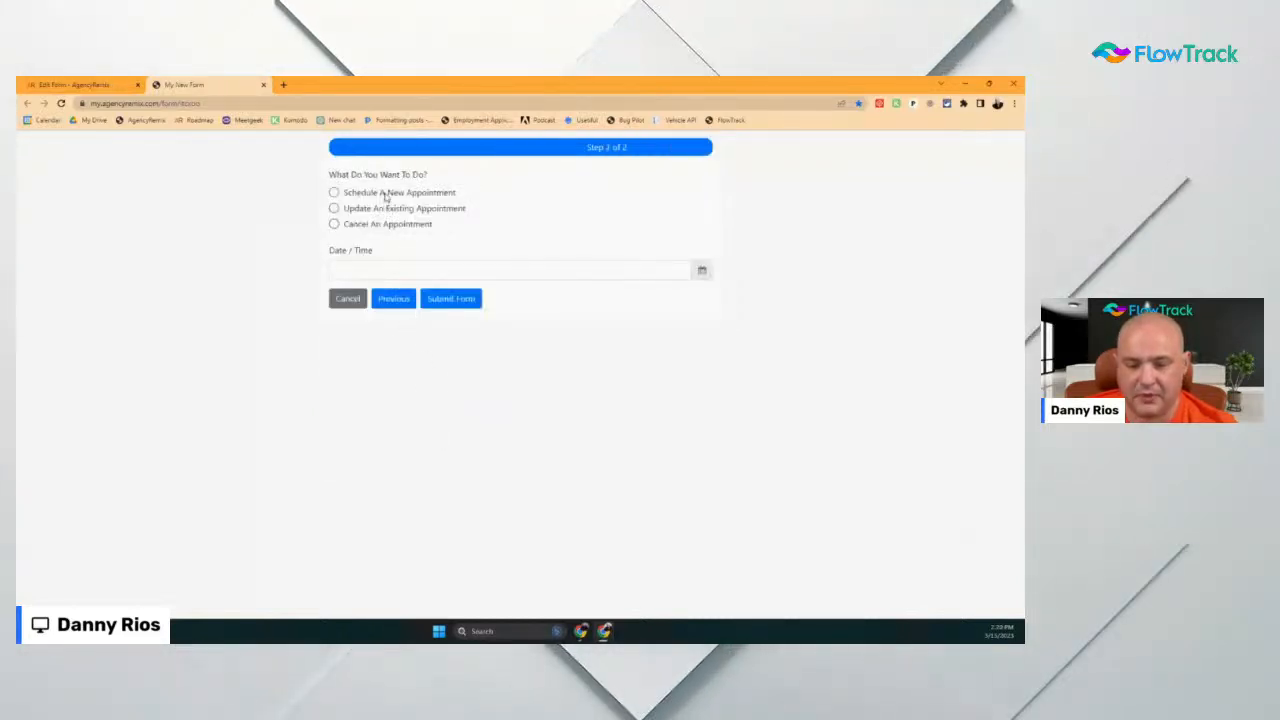
{"action": "left_click", "coordinate": [386, 194]}
{"action": "left_click", "coordinate": [702, 270]}
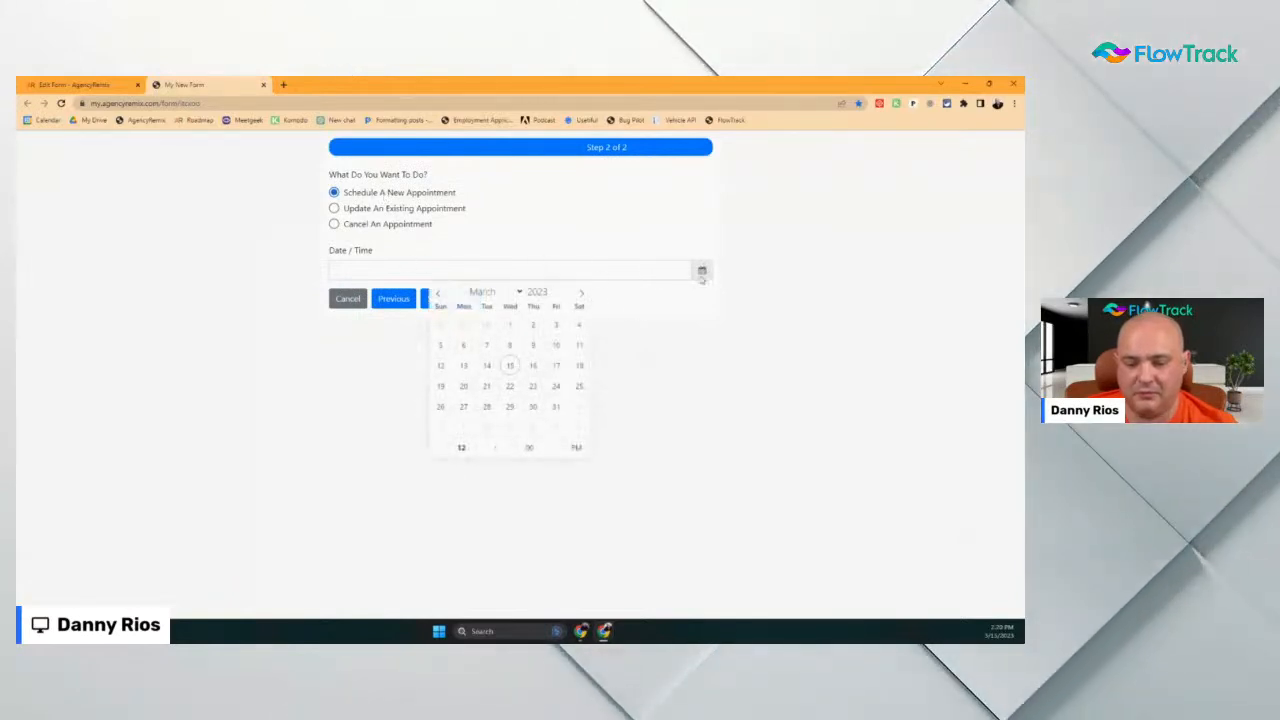
{"action": "left_click", "coordinate": [532, 366]}
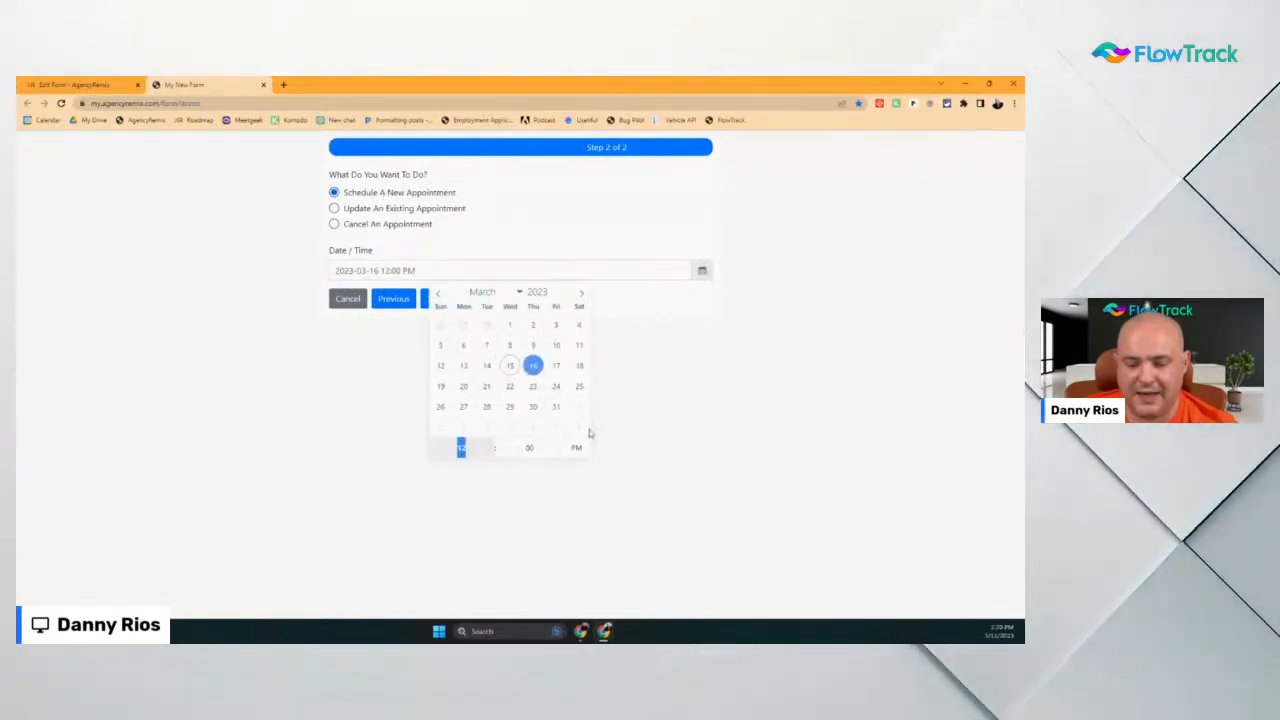
{"action": "left_click", "coordinate": [757, 405]}
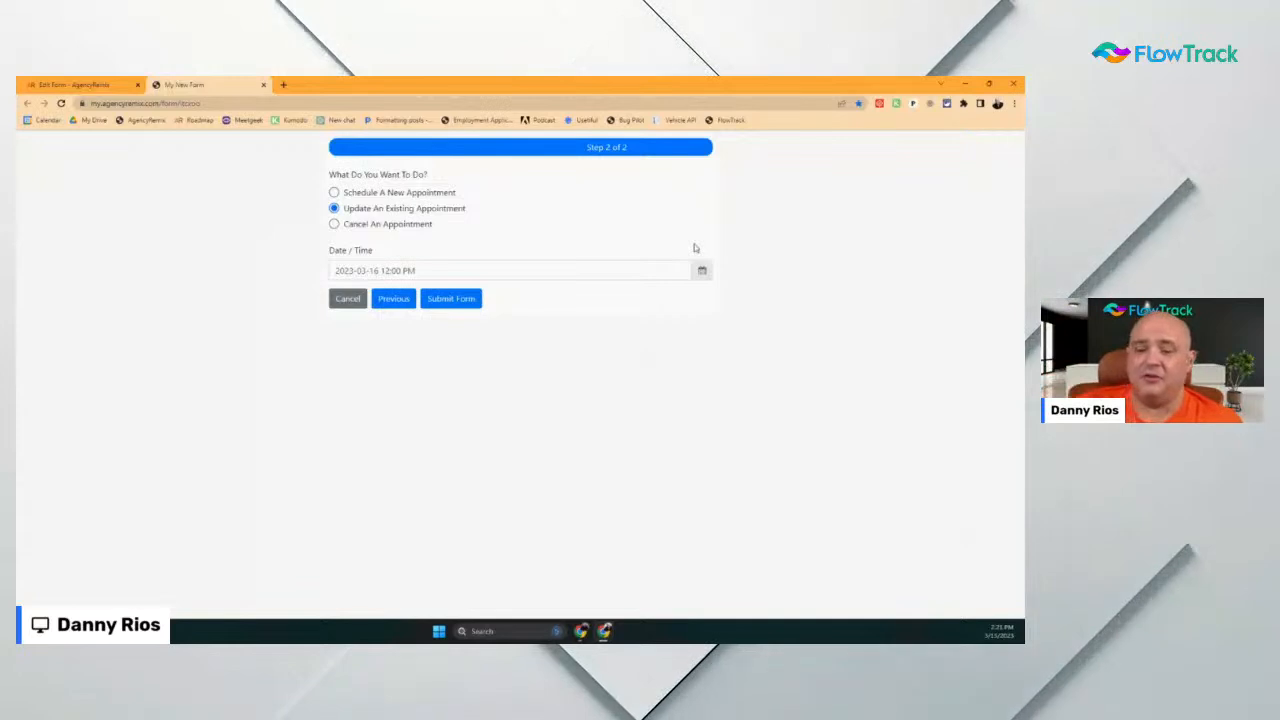
{"action": "left_click", "coordinate": [403, 268]}
{"action": "left_click", "coordinate": [720, 371]}
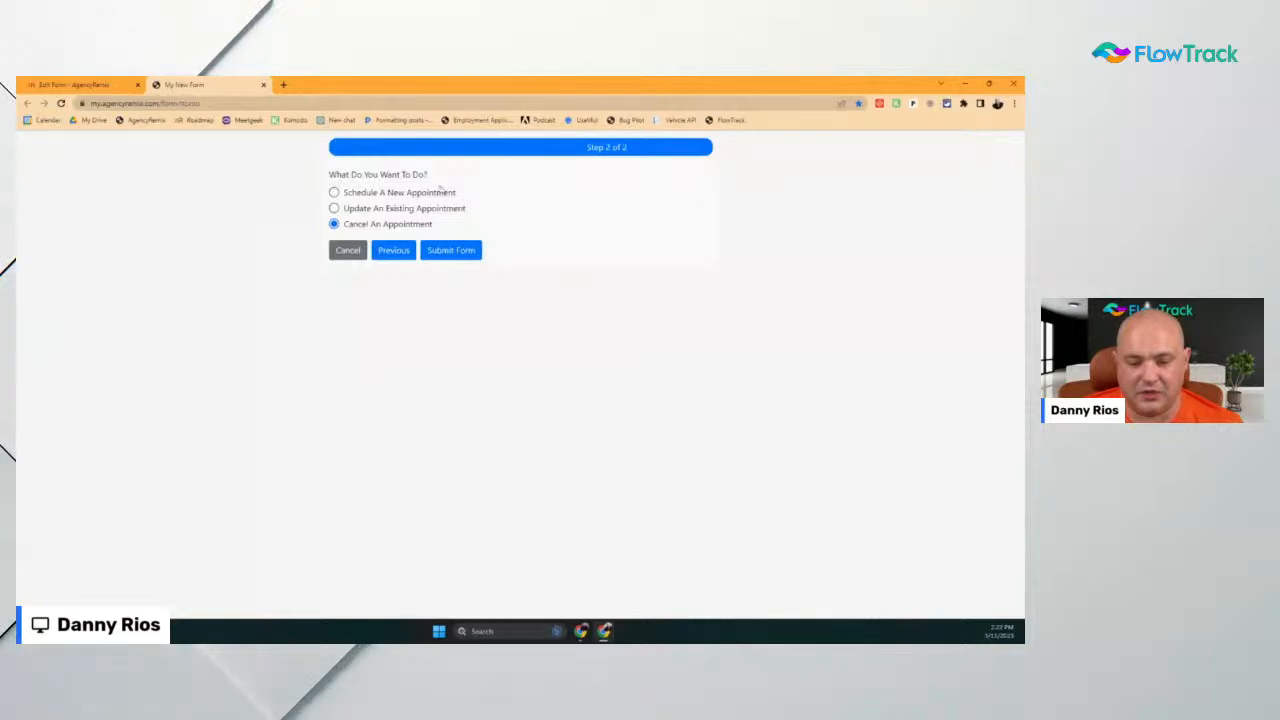
{"action": "left_click", "coordinate": [388, 254]}
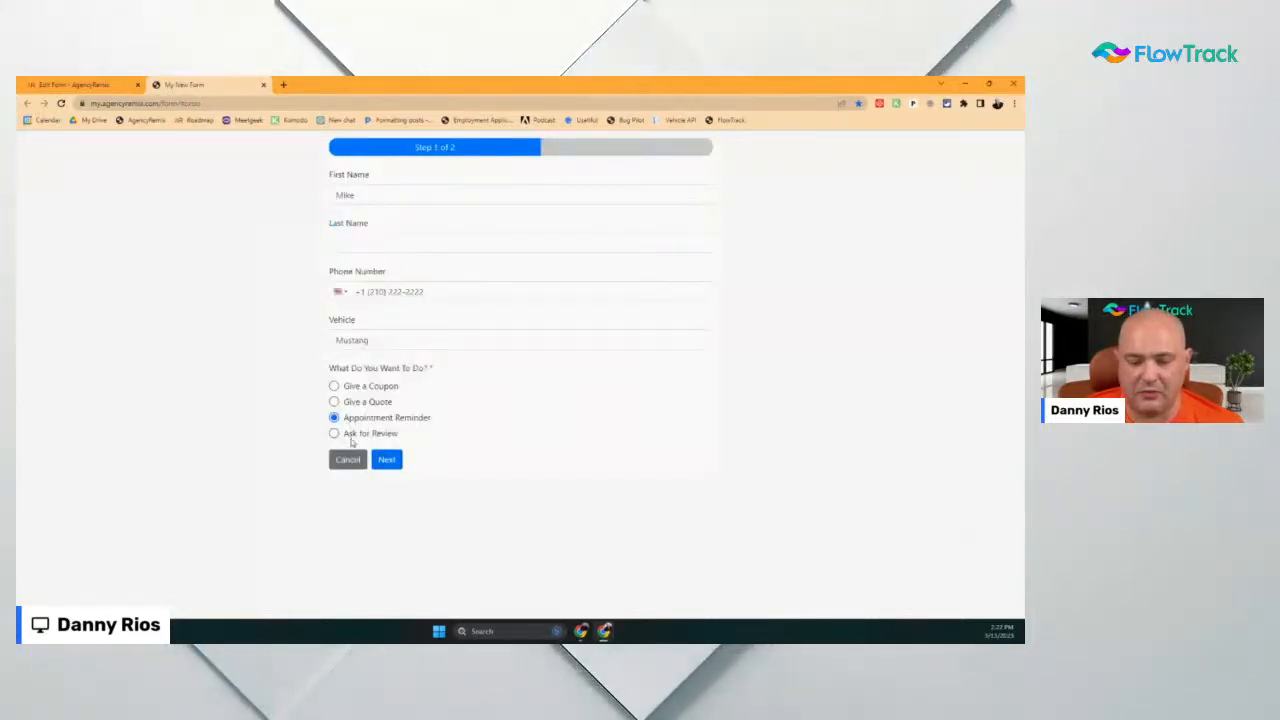
Choose Ask for Review so the form shrinks to Step 1 of 1 with Submit Form
{"action": "left_click", "coordinate": [334, 433]}
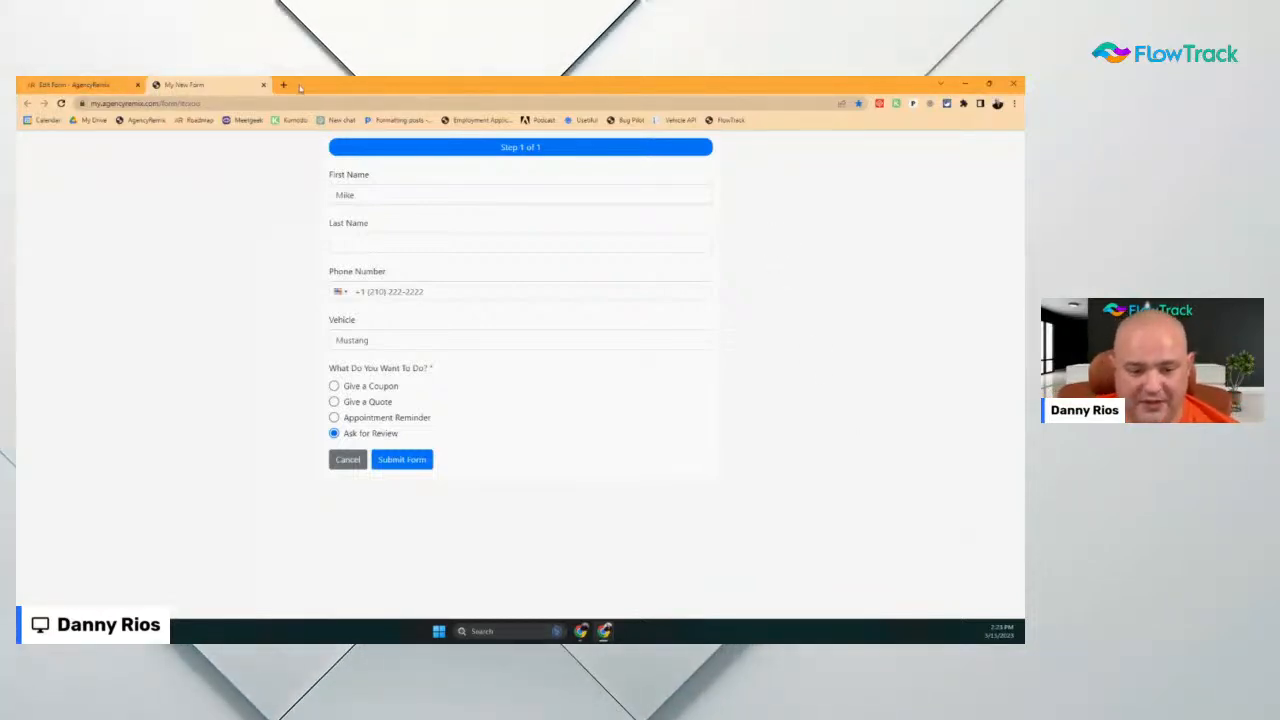
Close the test form, hide the builder, and load FlowTrack from its bookmark in a maximized window
{"action": "left_click", "coordinate": [265, 85]}
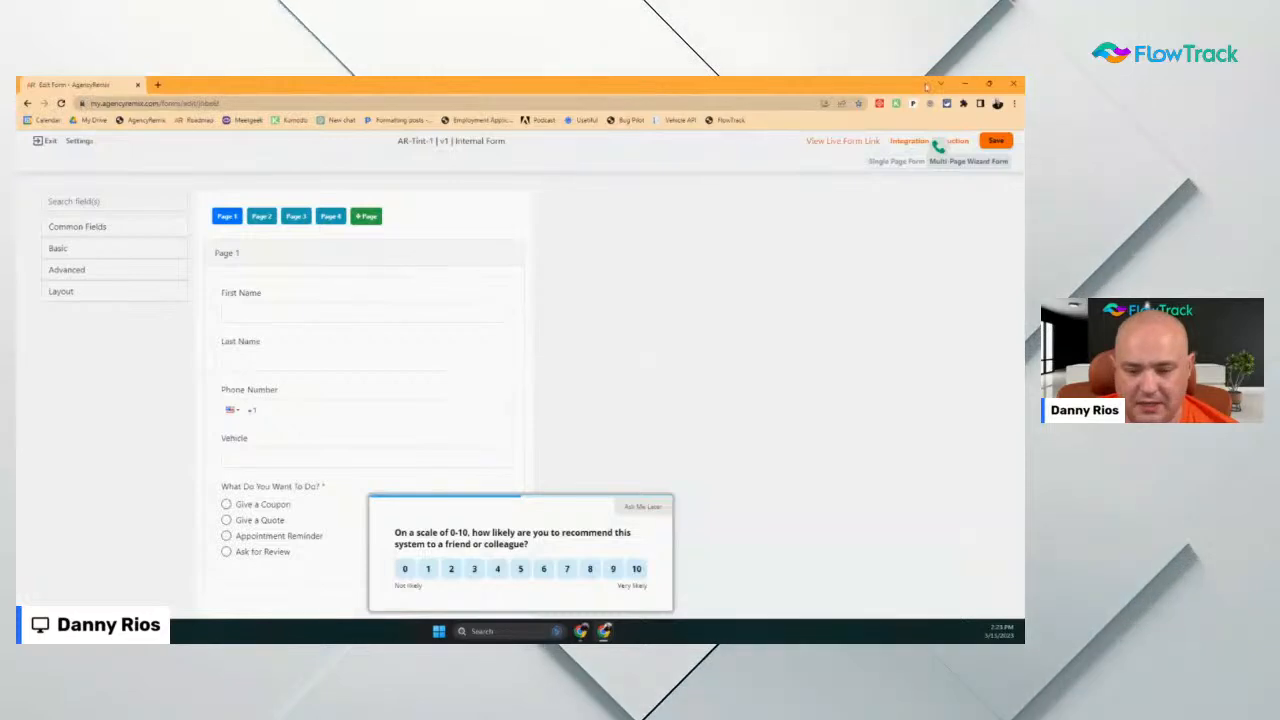
{"action": "left_click", "coordinate": [964, 84]}
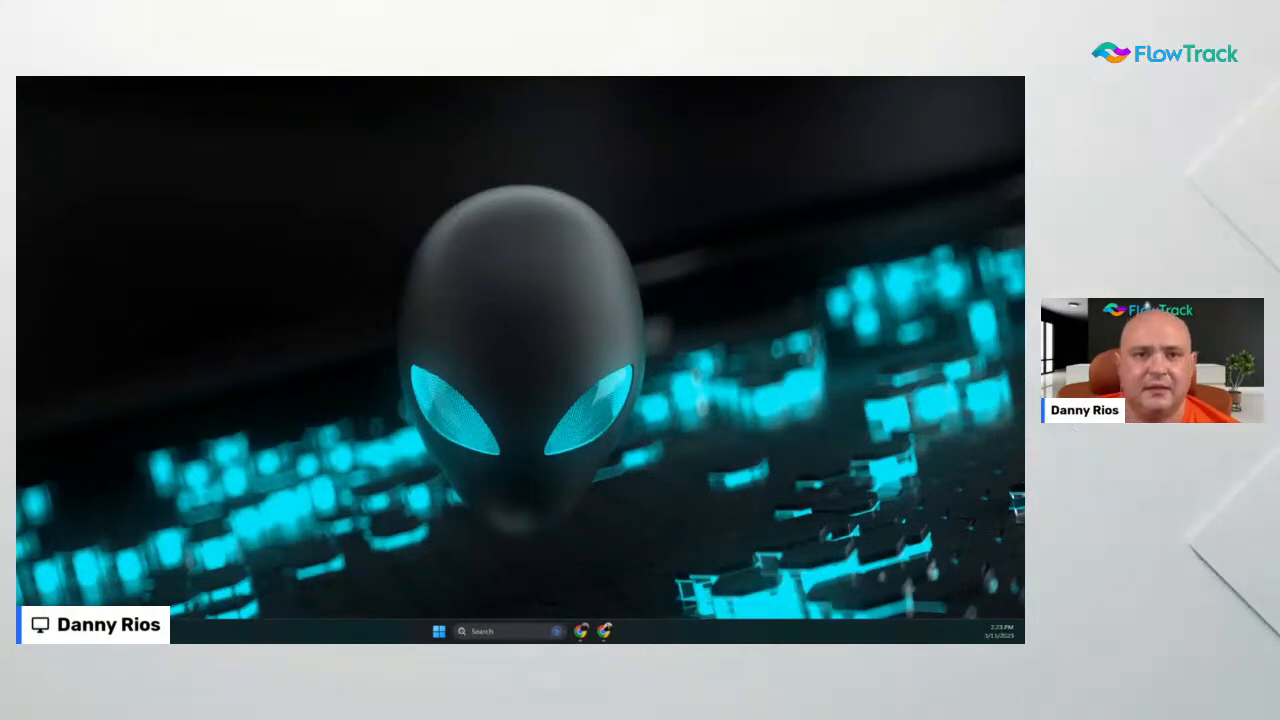
{"action": "left_click_drag", "start_coordinate": [350, 90], "coordinate": [163, 216]}
{"action": "left_click_drag", "start_coordinate": [717, 212], "coordinate": [212, 246]}
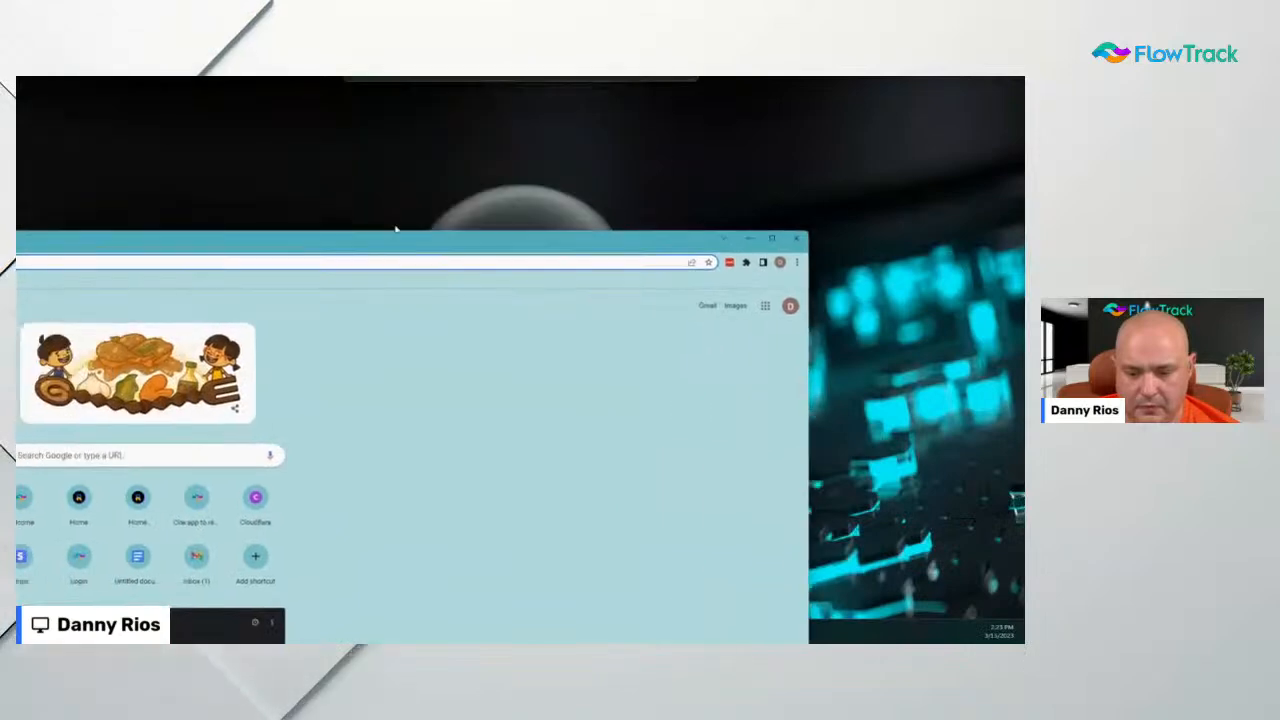
{"action": "left_click", "coordinate": [771, 239]}
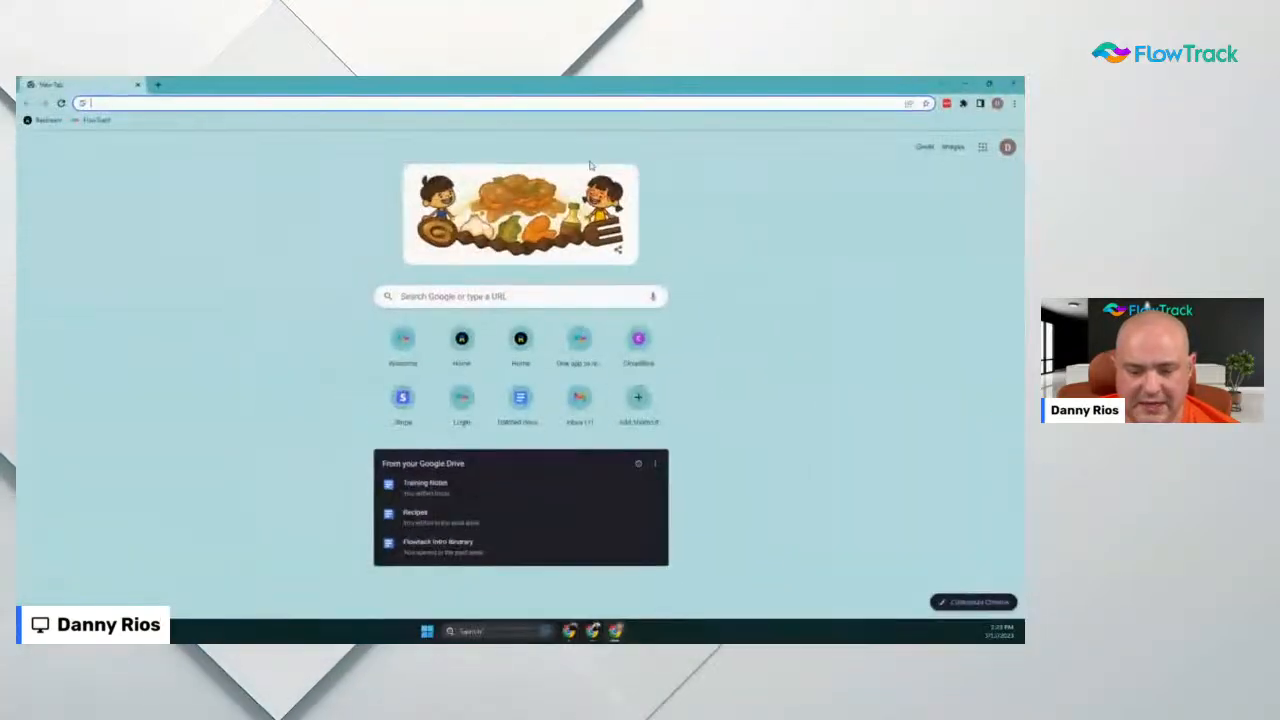
{"action": "left_click", "coordinate": [106, 121]}
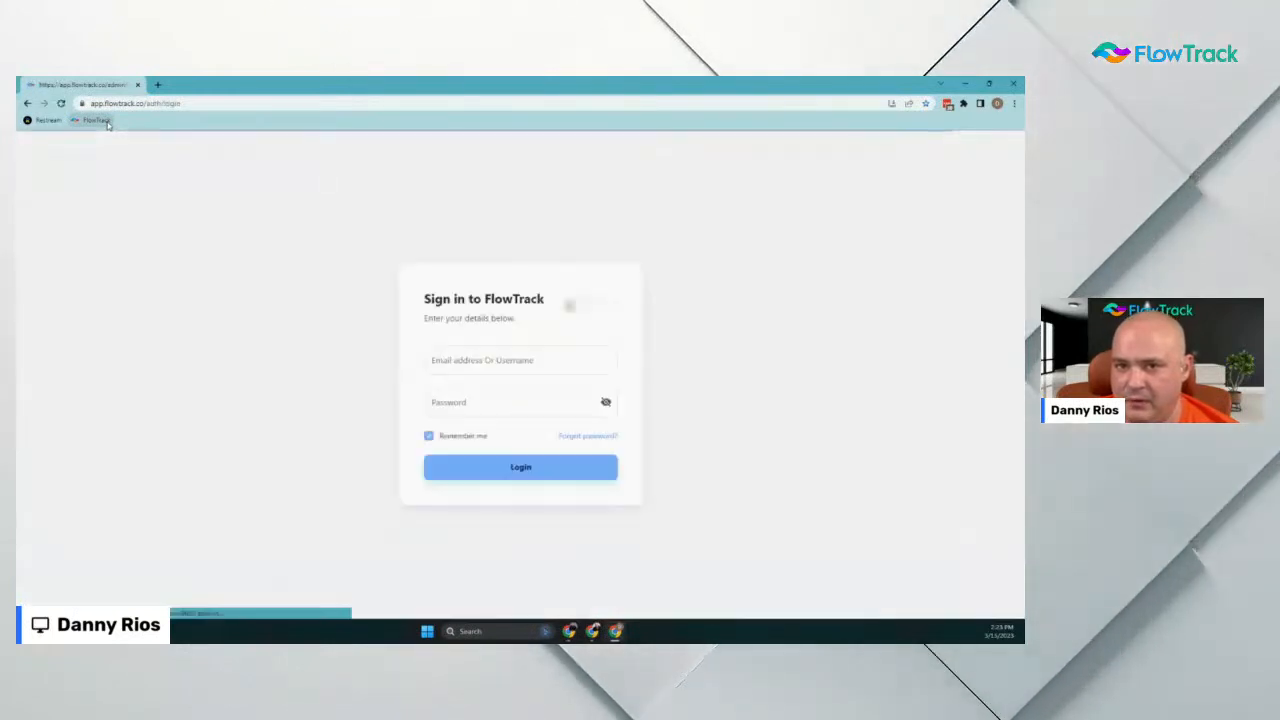
Log in to FlowTrack with the account email and saved password to reach the dashboard
{"action": "left_click", "coordinate": [504, 359]}
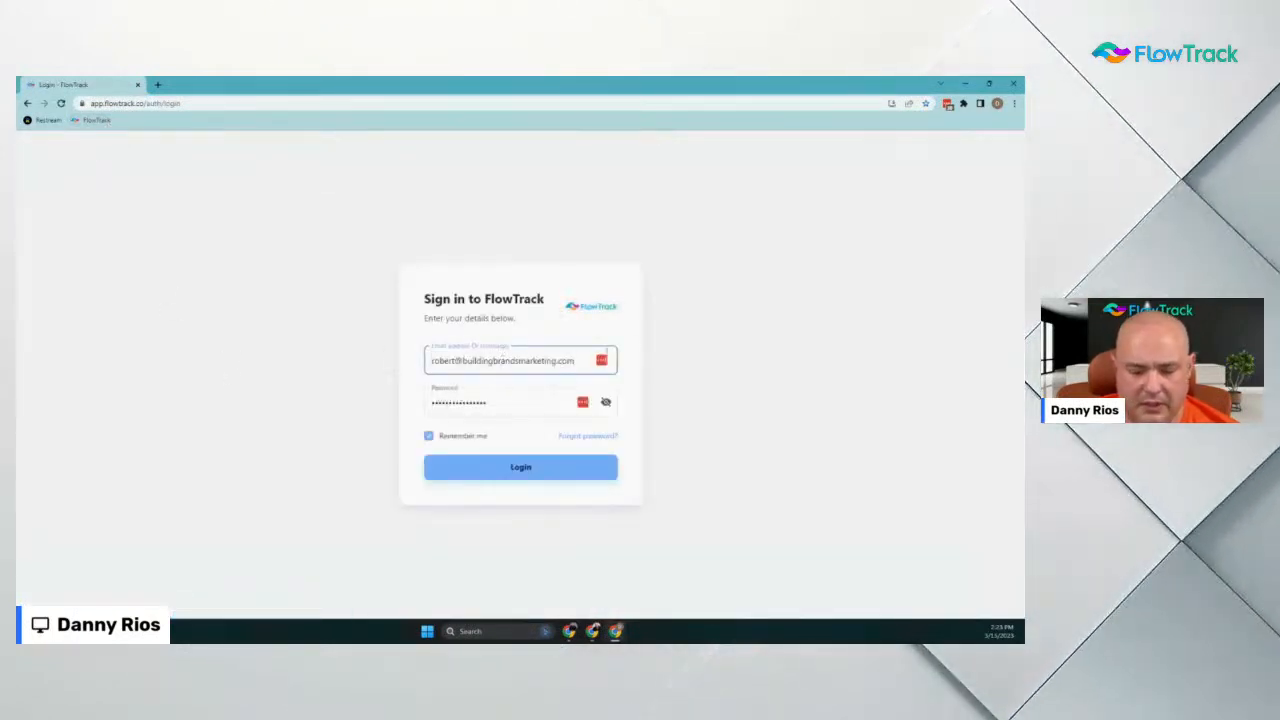
{"action": "left_click", "coordinate": [598, 368]}
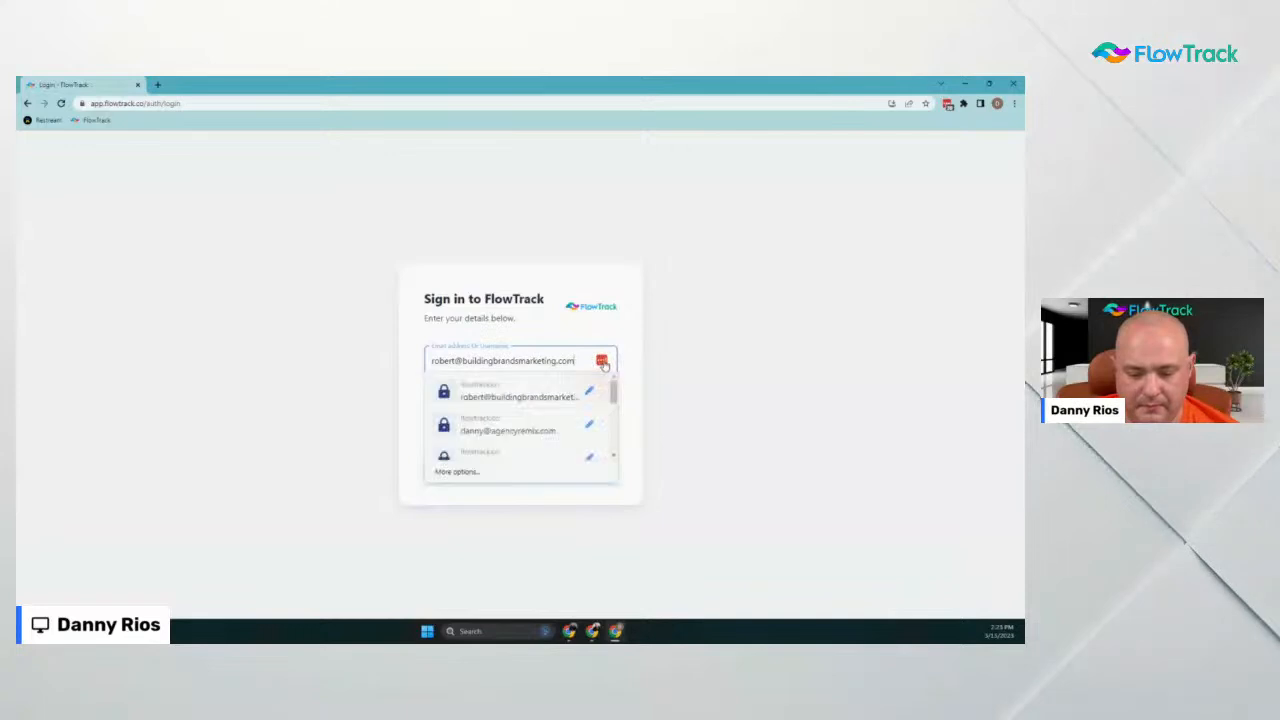
{"action": "scroll", "coordinate": [555, 409], "scroll_direction": "down", "scroll_amount": 2}
{"action": "scroll", "coordinate": [557, 409], "scroll_direction": "up", "scroll_amount": 1}
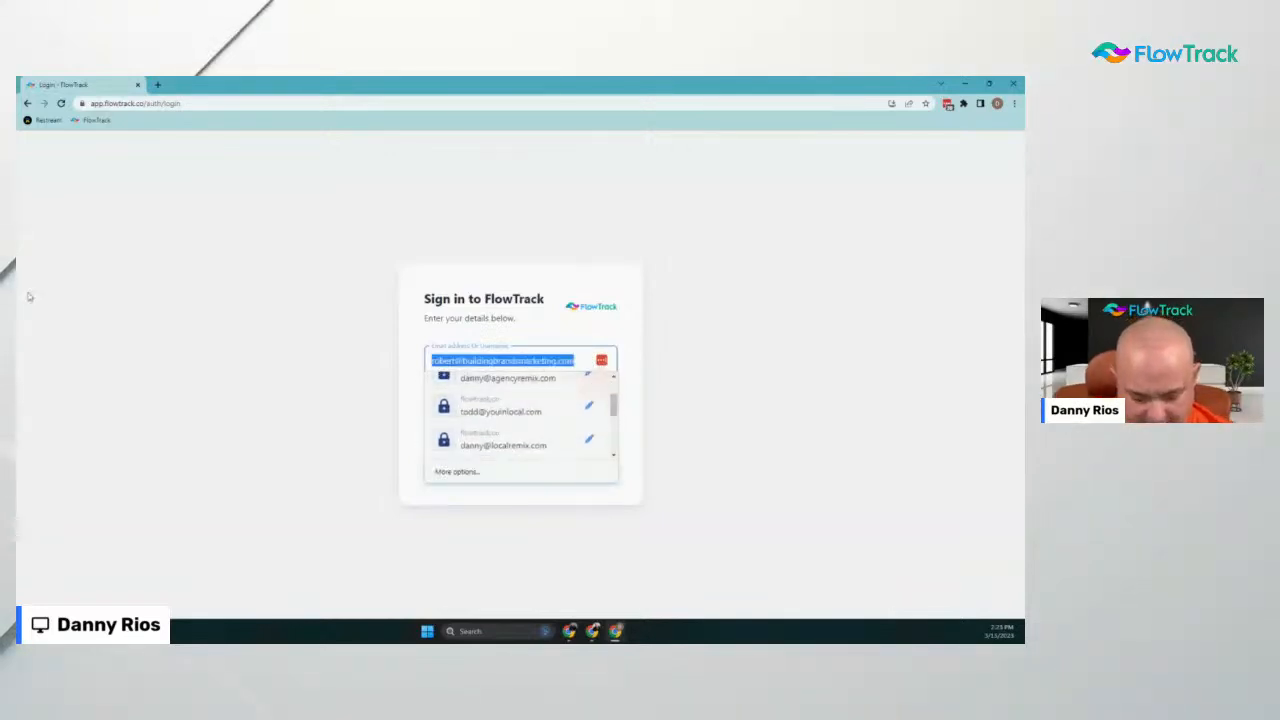
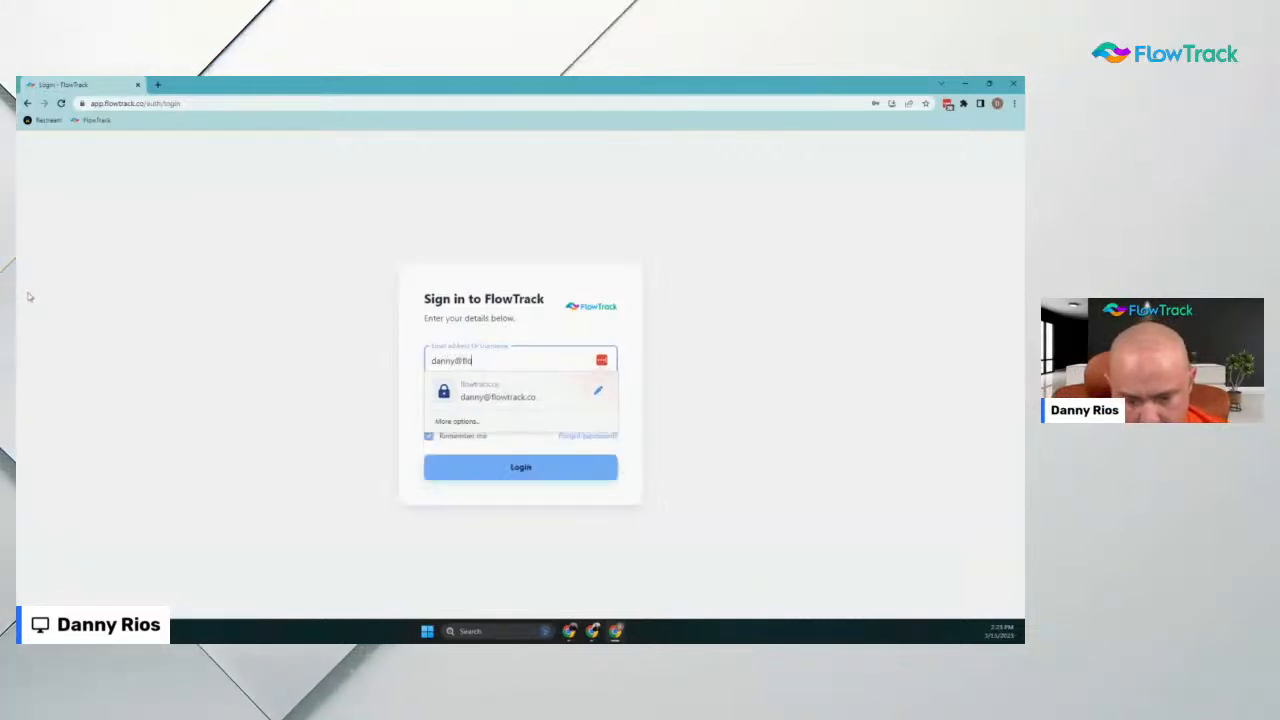
{"action": "left_click", "coordinate": [543, 400]}
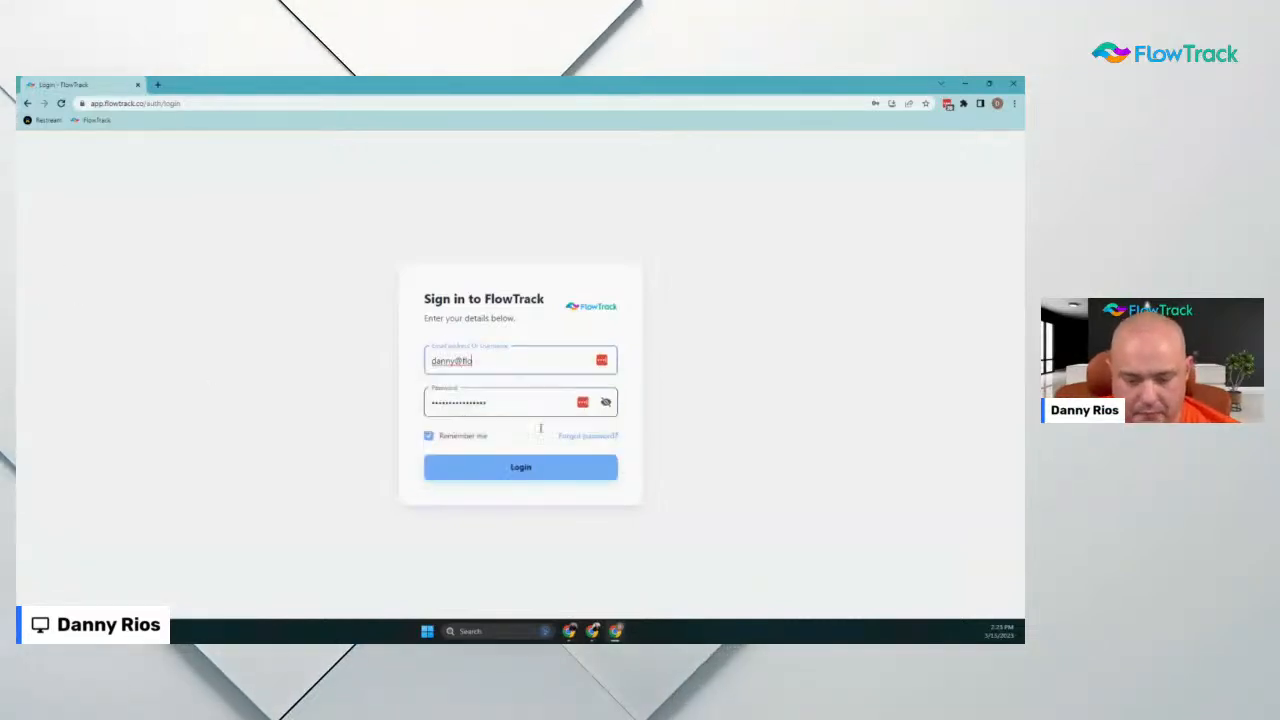
{"action": "left_click", "coordinate": [538, 464]}
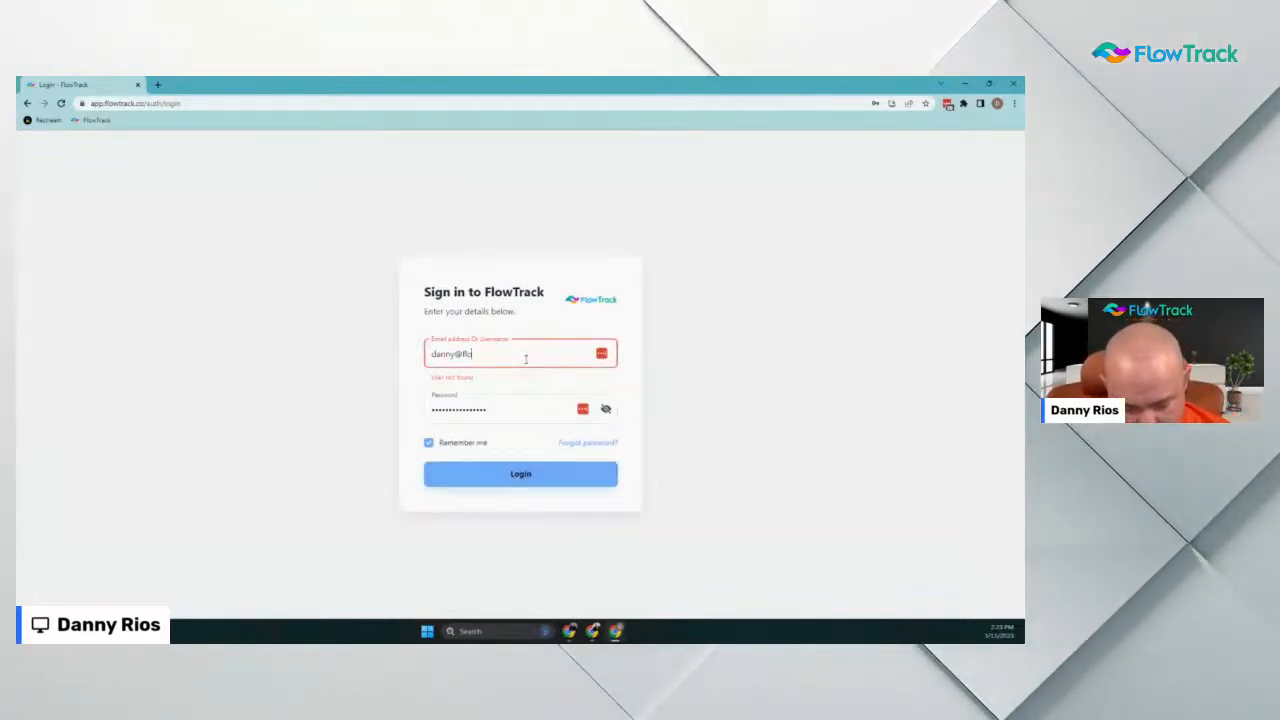
{"action": "key", "text": "Tab"}
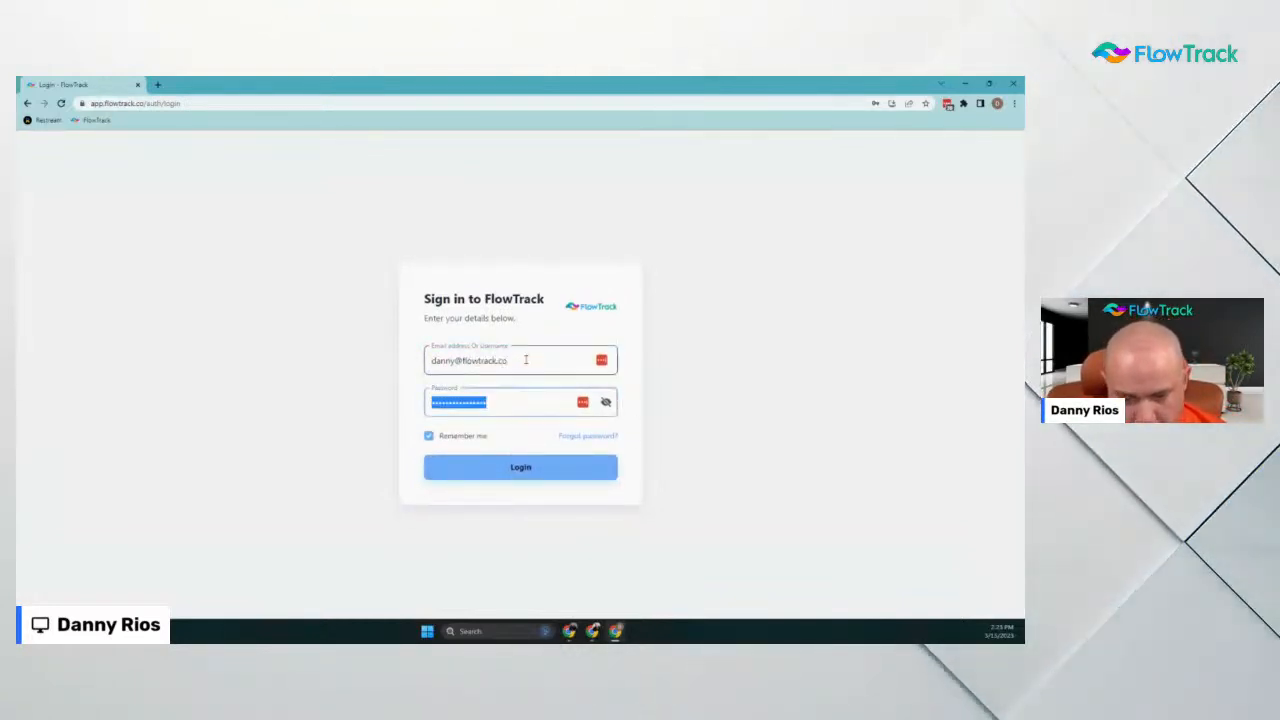
{"action": "key", "text": "BackSpace"}
{"action": "key", "text": "Return"}
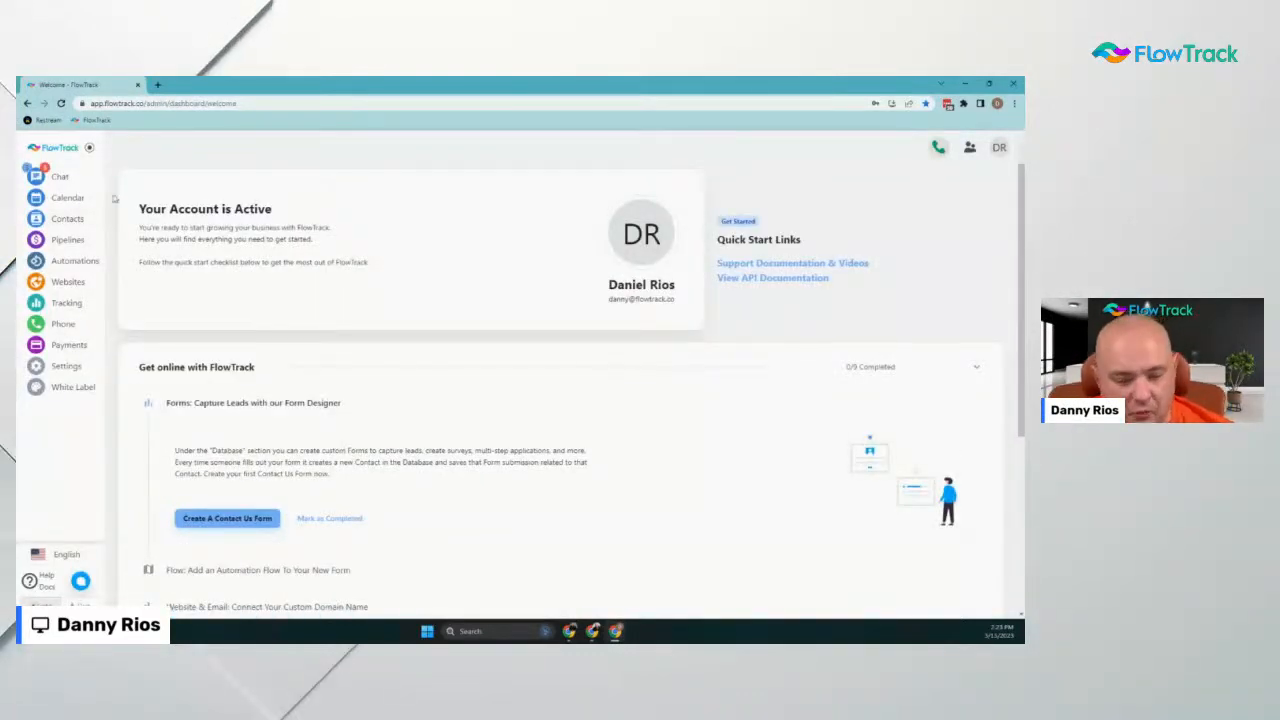
Create a new form from Contacts > Forms and open its settings
{"action": "left_click", "coordinate": [68, 219]}
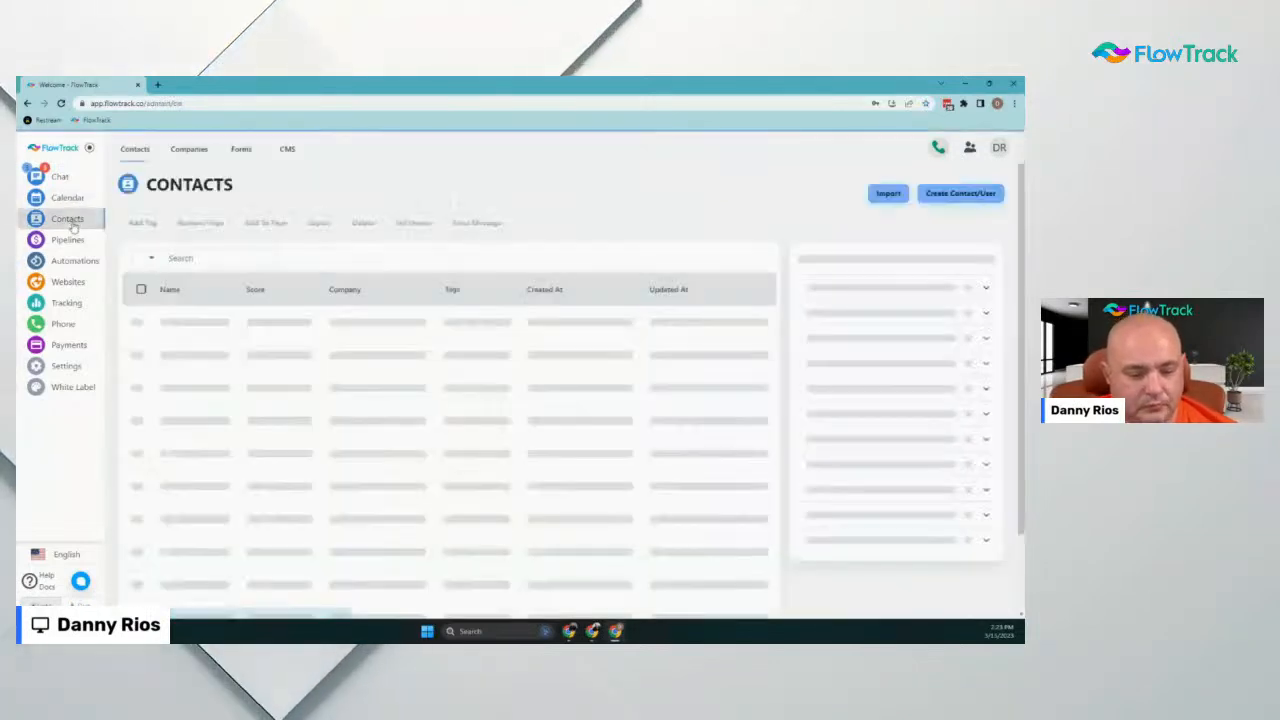
{"action": "left_click", "coordinate": [241, 148]}
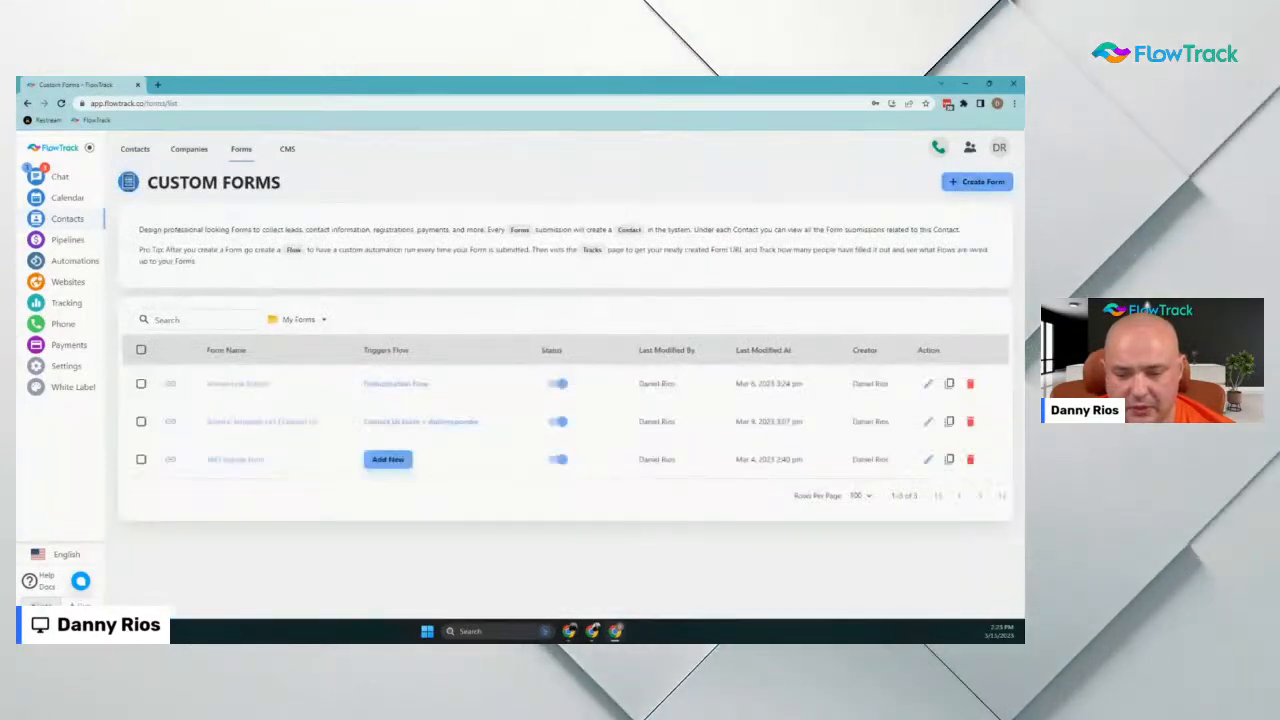
{"action": "left_click", "coordinate": [982, 181]}
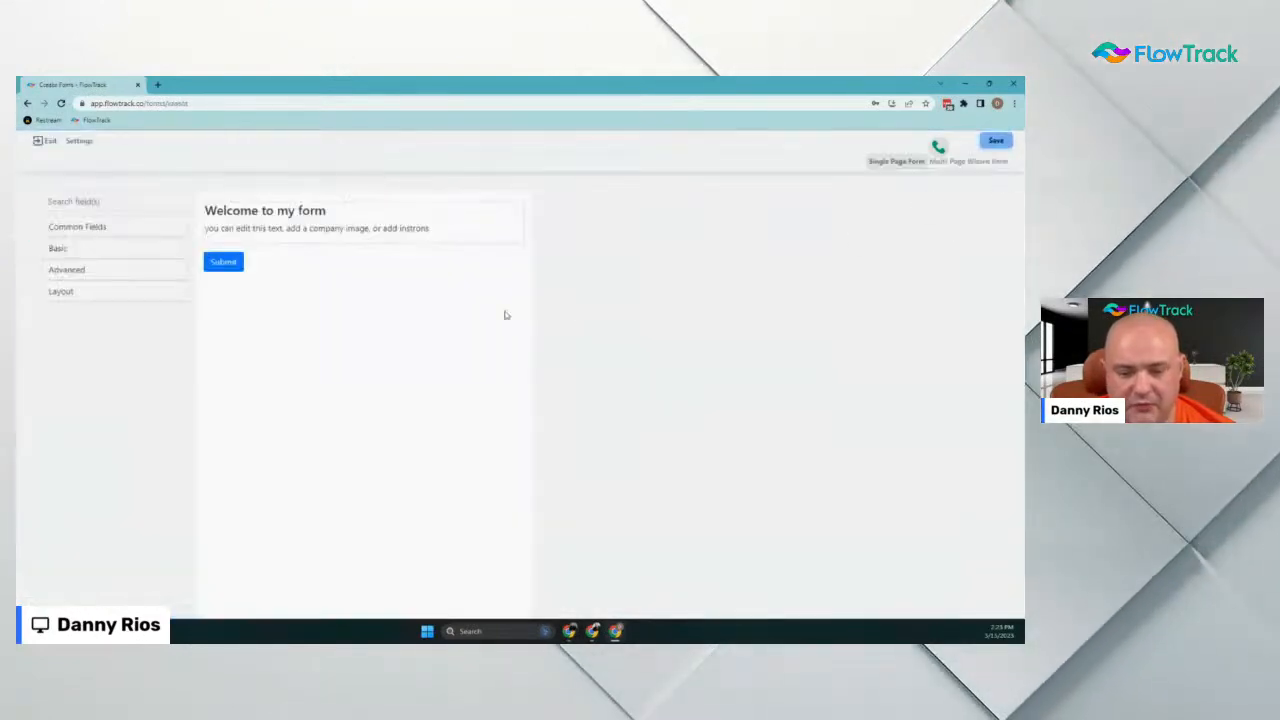
{"action": "left_click", "coordinate": [79, 141]}
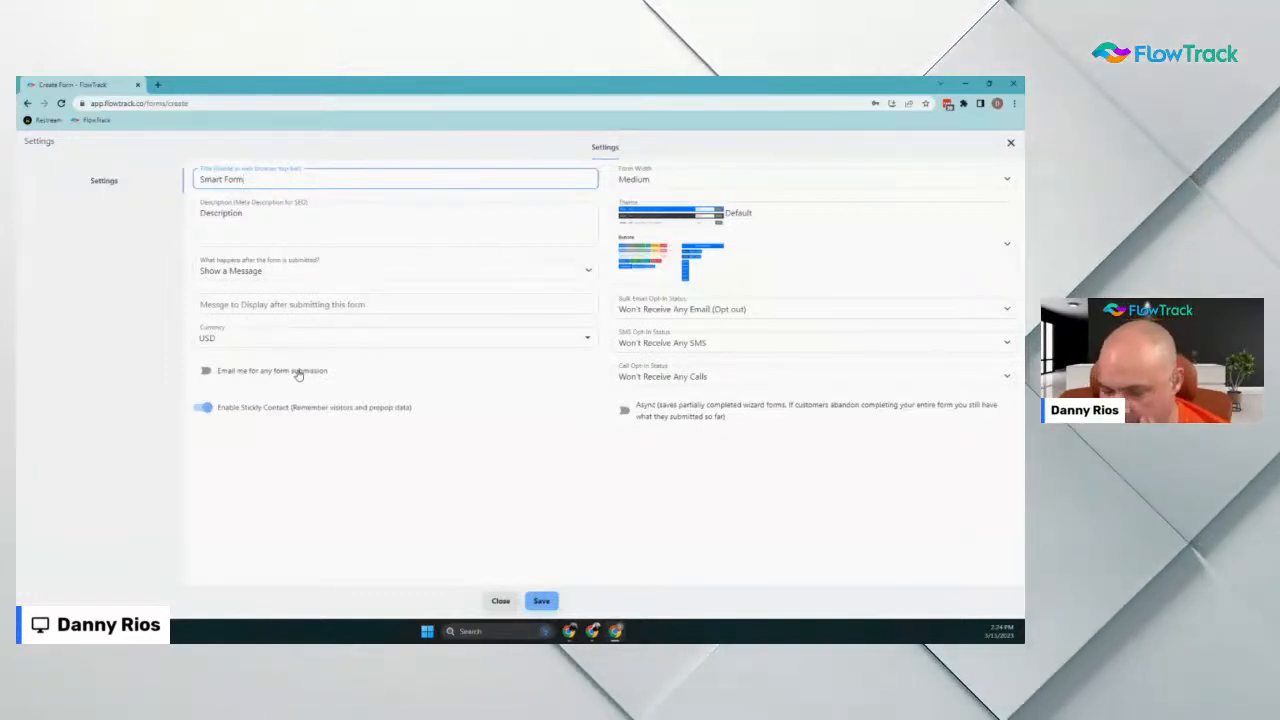
Turn off Sticky Contact, set call, SMS and email opt-in to Opt In, and save
{"action": "left_click", "coordinate": [204, 409]}
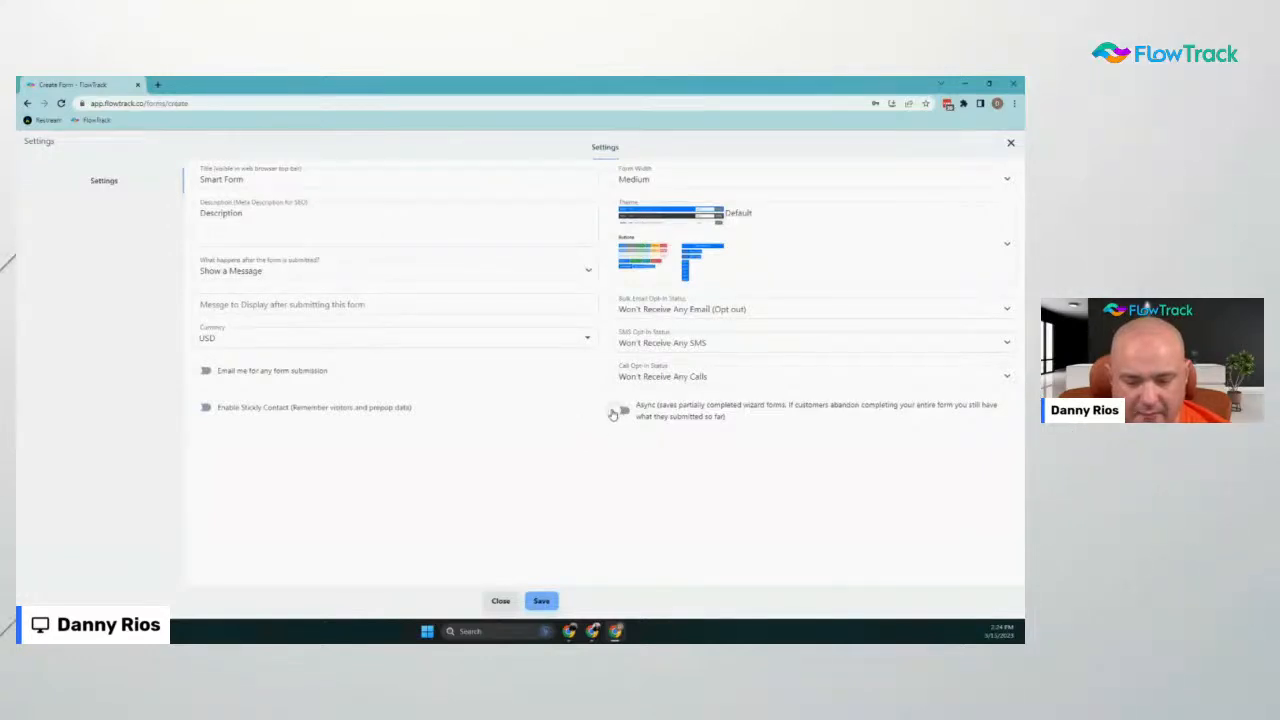
{"action": "left_click", "coordinate": [700, 376]}
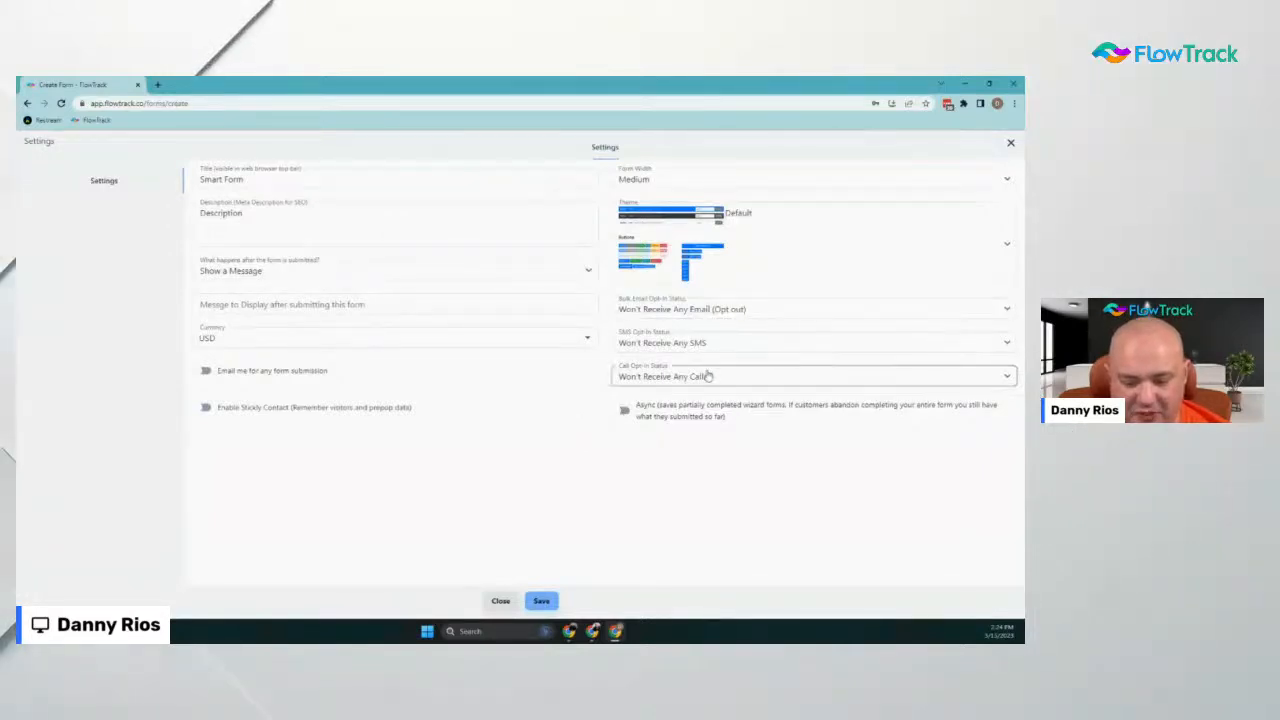
{"action": "left_click", "coordinate": [694, 420]}
{"action": "left_click", "coordinate": [723, 340]}
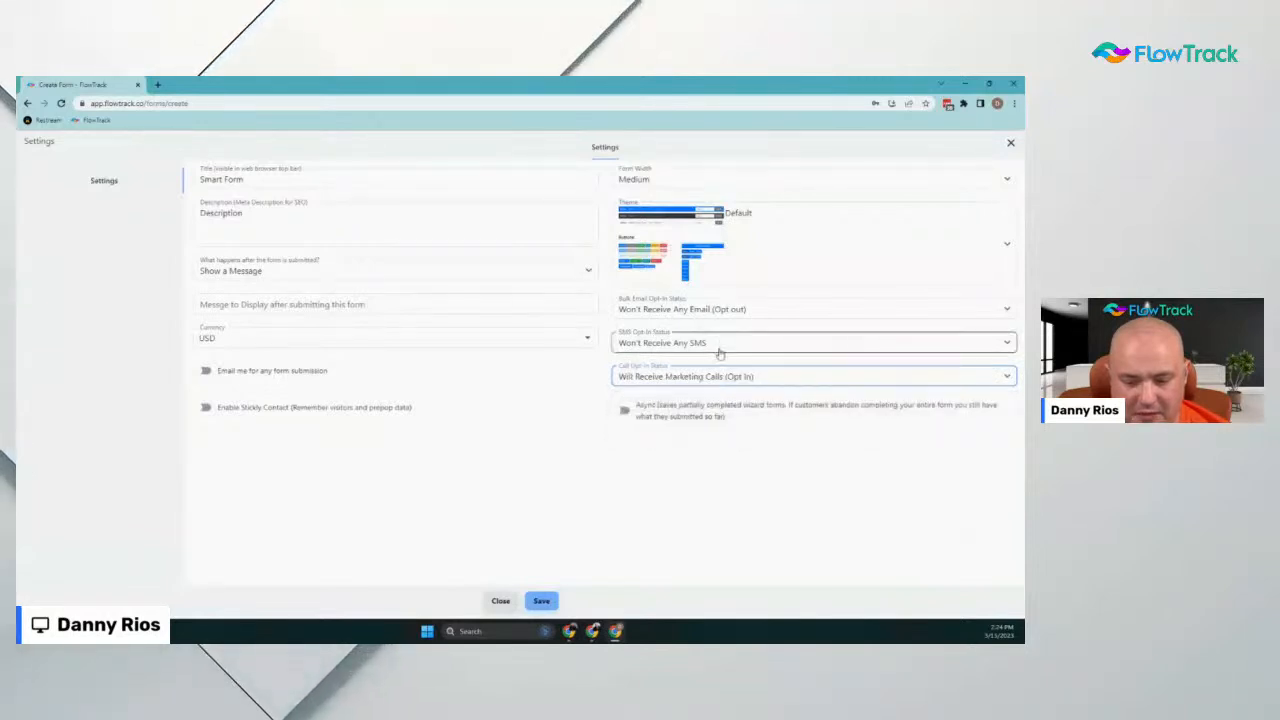
{"action": "left_click", "coordinate": [711, 384]}
{"action": "left_click", "coordinate": [716, 309]}
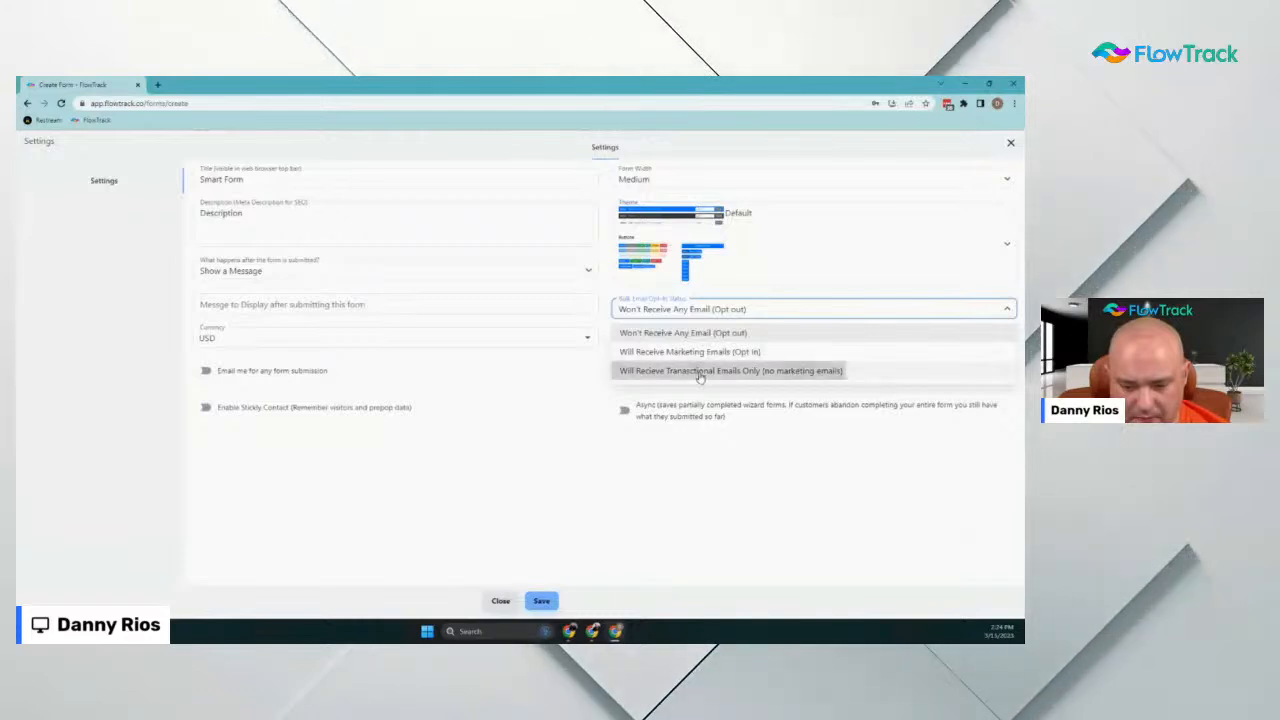
{"action": "left_click", "coordinate": [698, 349]}
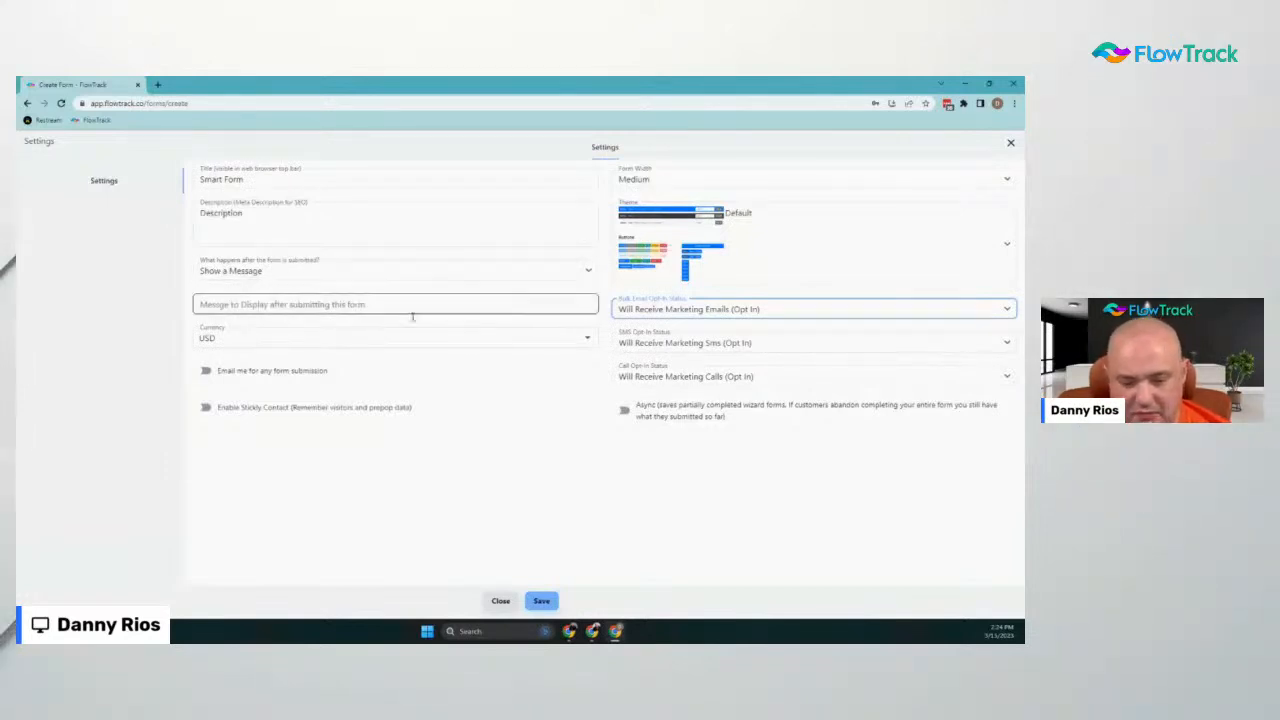
{"action": "left_click", "coordinate": [540, 603]}
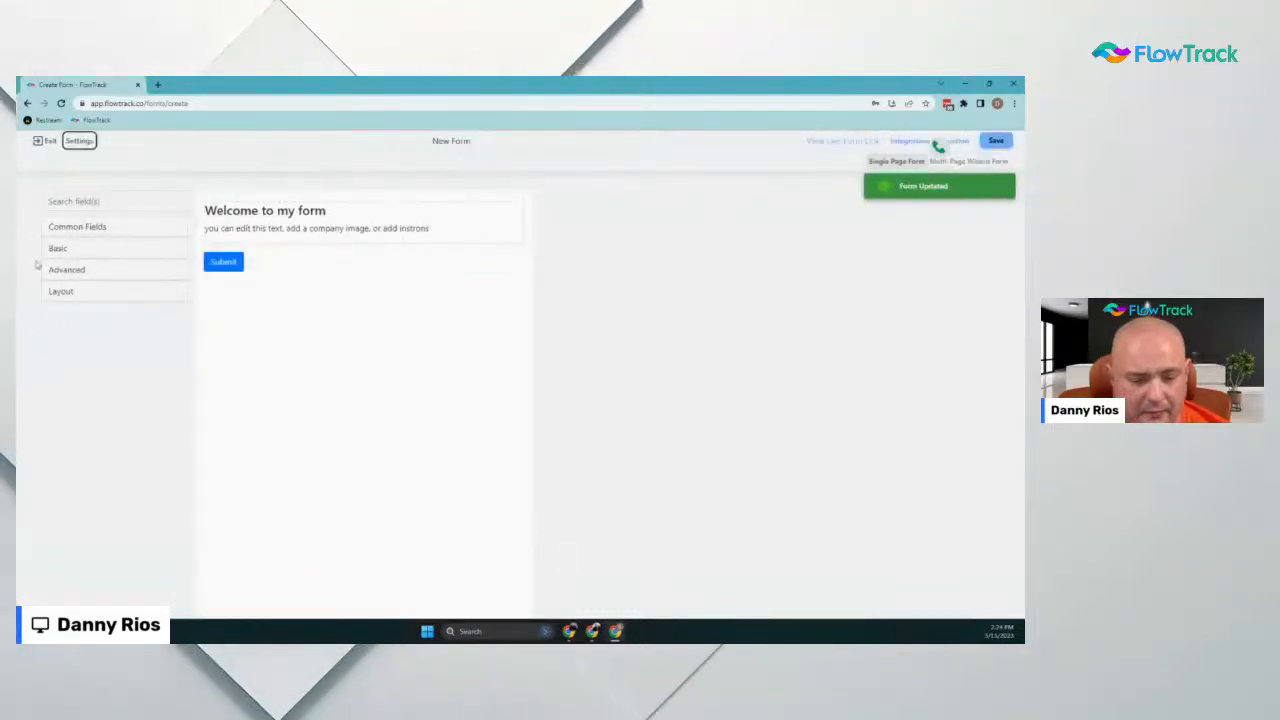
Add First Name and Last Name fields from Common Fields, making Last Name optional
{"action": "left_click", "coordinate": [90, 229]}
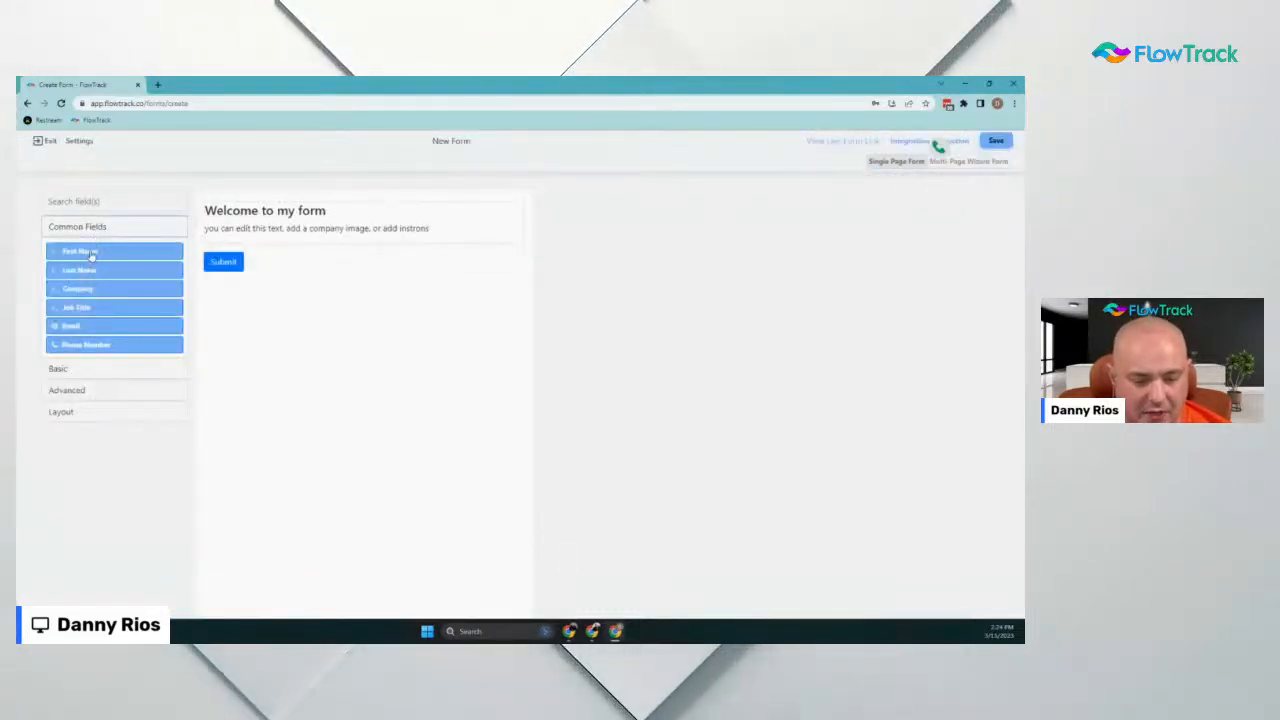
{"action": "left_click_drag", "start_coordinate": [90, 254], "coordinate": [279, 258]}
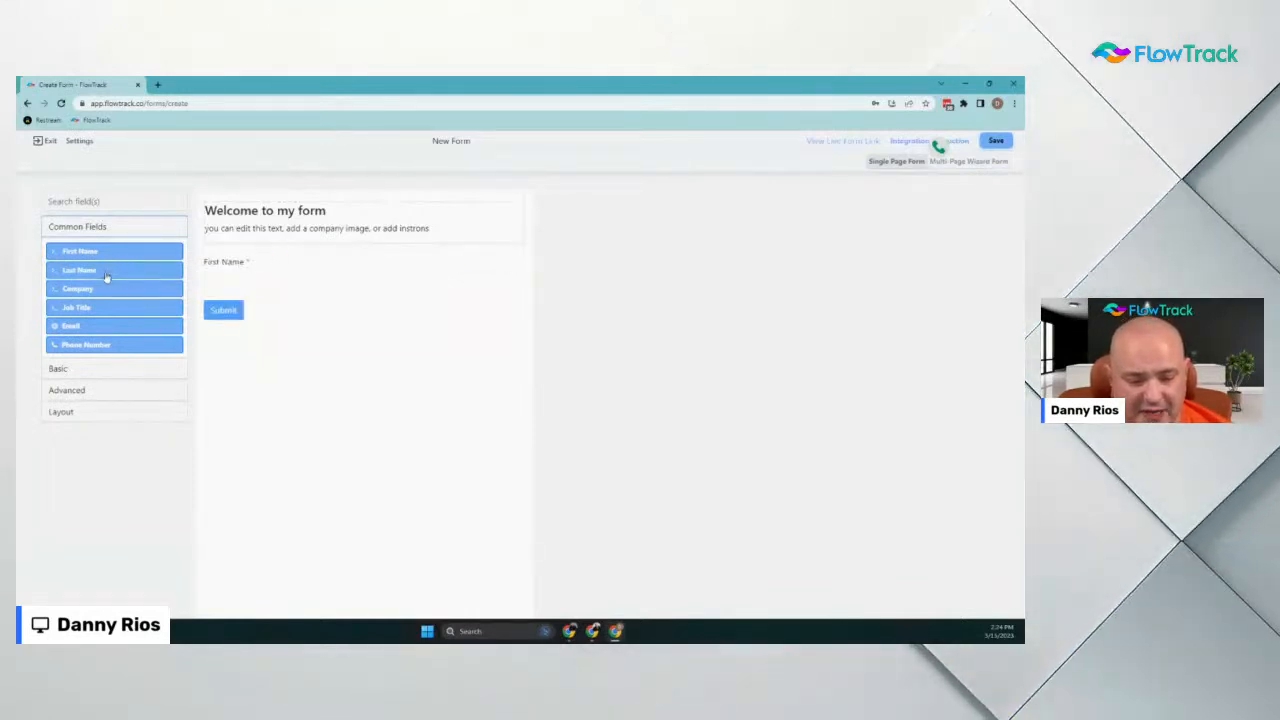
{"action": "left_click_drag", "start_coordinate": [106, 277], "coordinate": [303, 297]}
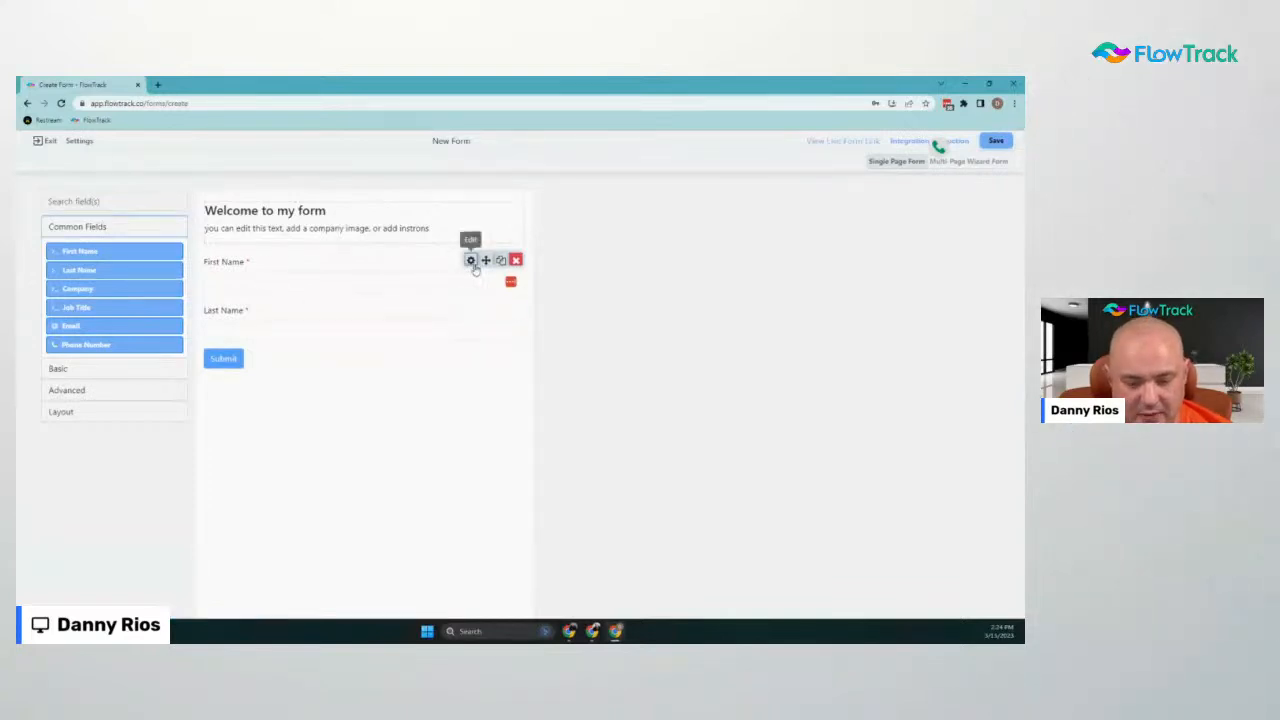
{"action": "left_click", "coordinate": [472, 311]}
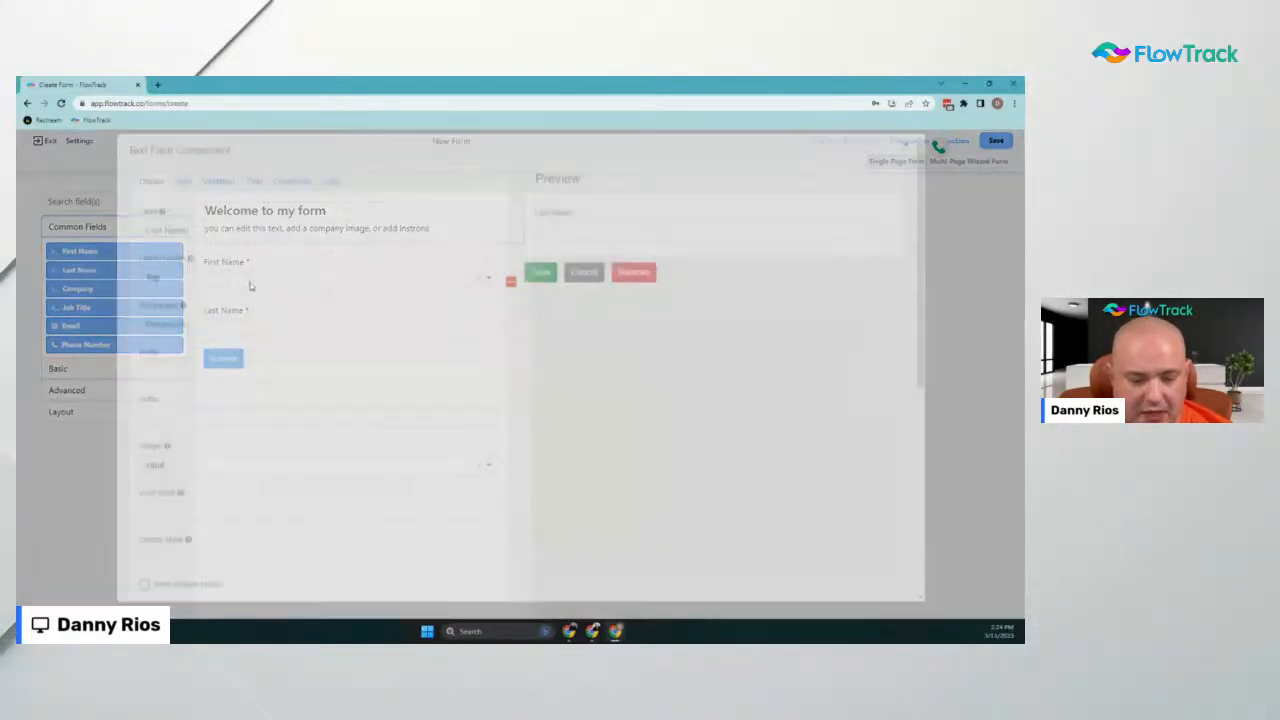
{"action": "left_click", "coordinate": [218, 188]}
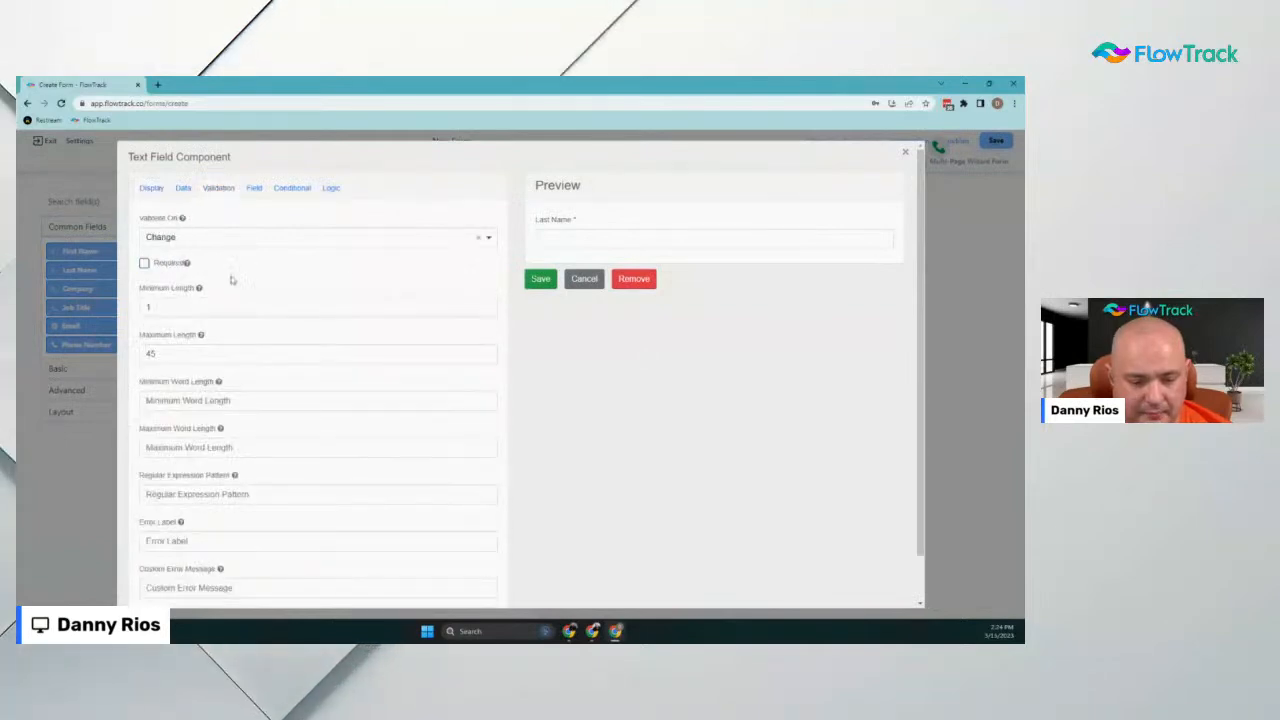
{"action": "left_click", "coordinate": [541, 280]}
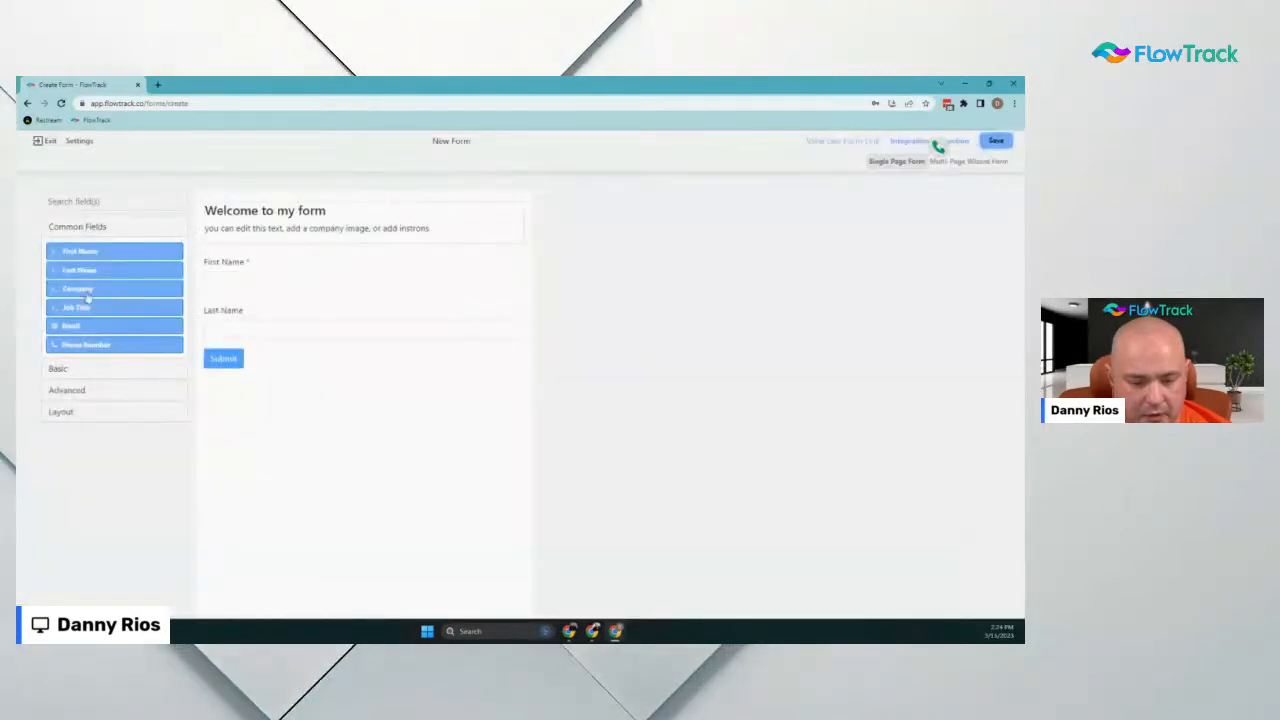
Add a Number field with unchanged settings, then a Radio field below it
{"action": "left_click", "coordinate": [95, 369]}
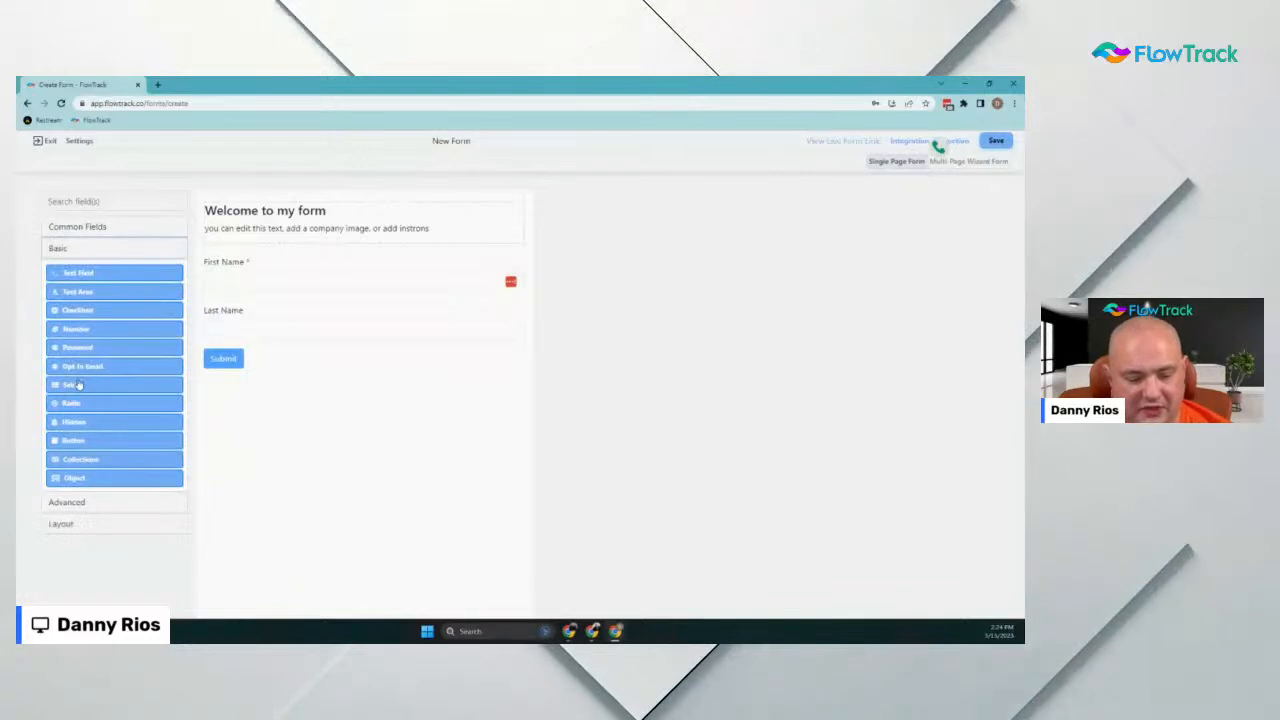
{"action": "left_click_drag", "start_coordinate": [82, 332], "coordinate": [258, 352]}
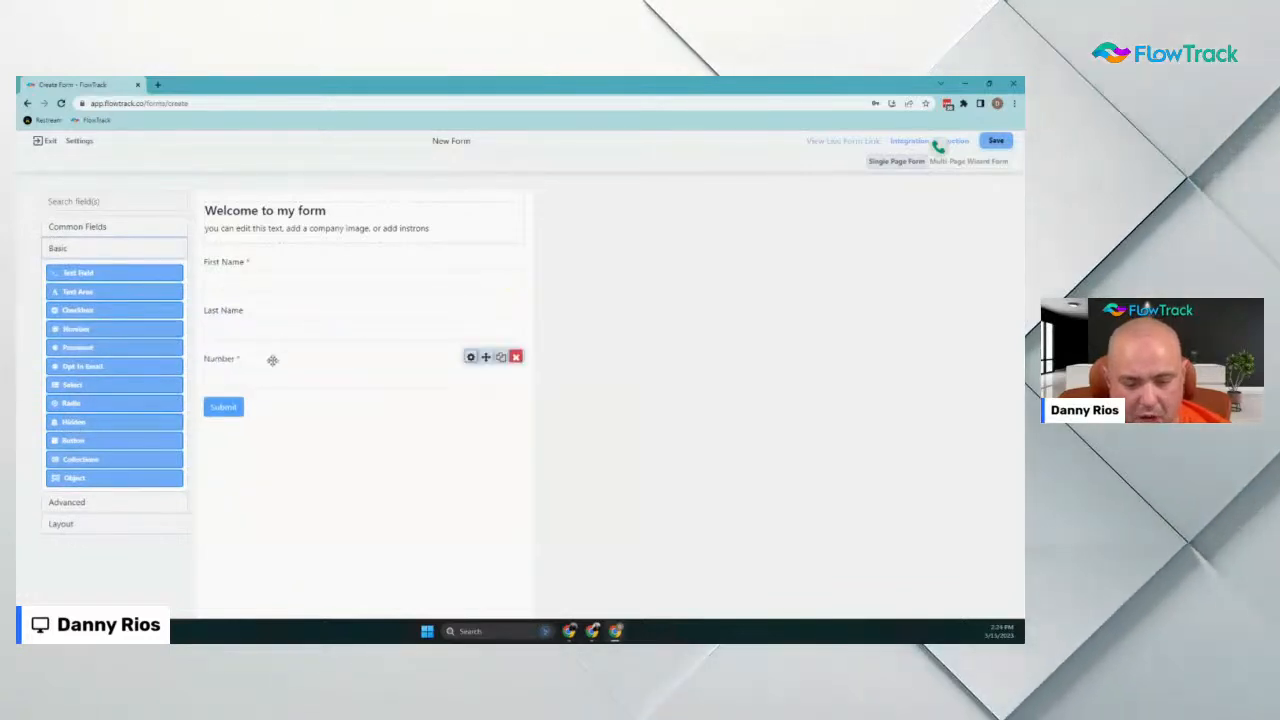
{"action": "left_click", "coordinate": [470, 357]}
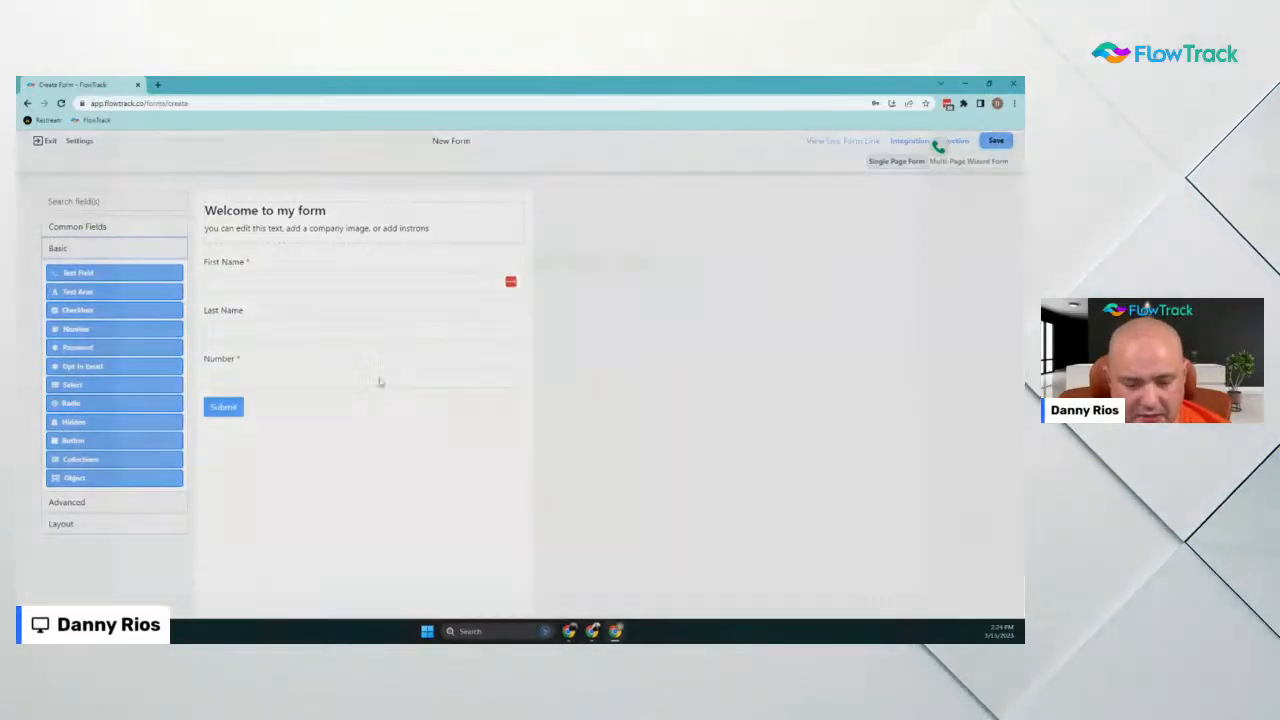
{"action": "left_click", "coordinate": [181, 195]}
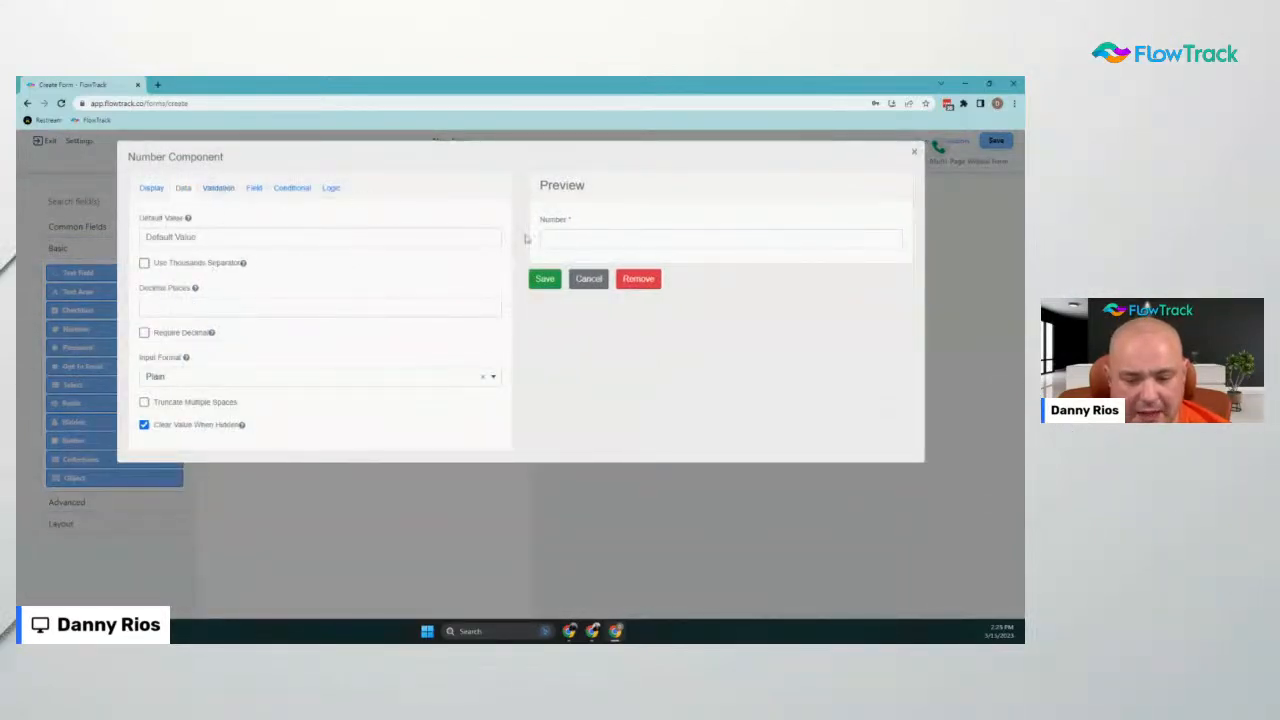
{"action": "left_click", "coordinate": [590, 278]}
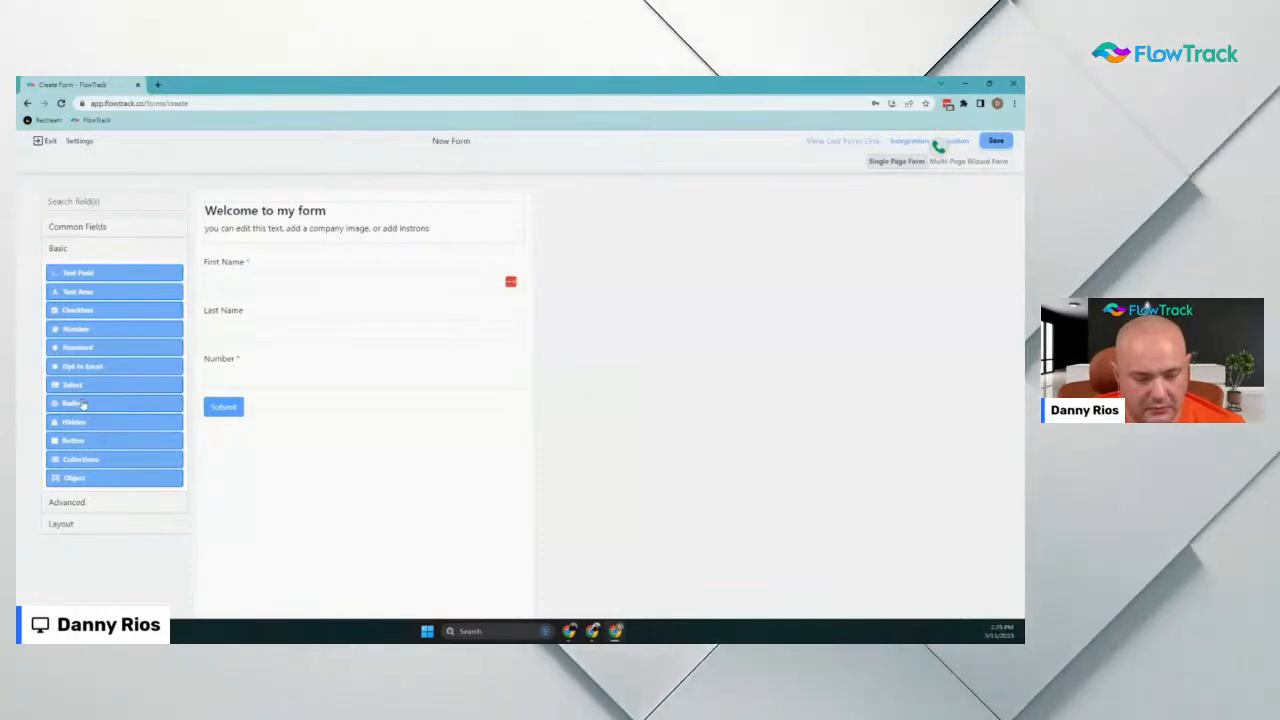
{"action": "left_click_drag", "start_coordinate": [98, 402], "coordinate": [300, 400]}
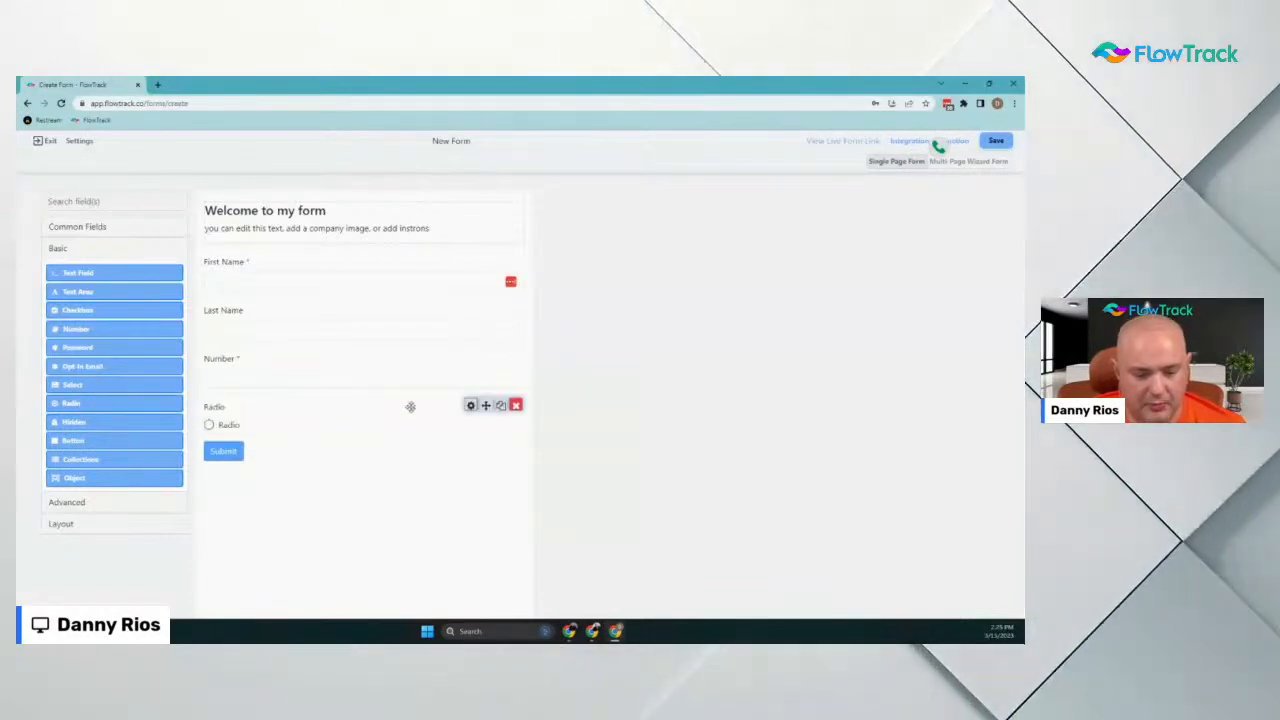
Label the Radio options 'Send A Coupon' and 'Ask For Review' and save the question
{"action": "left_click", "coordinate": [470, 406]}
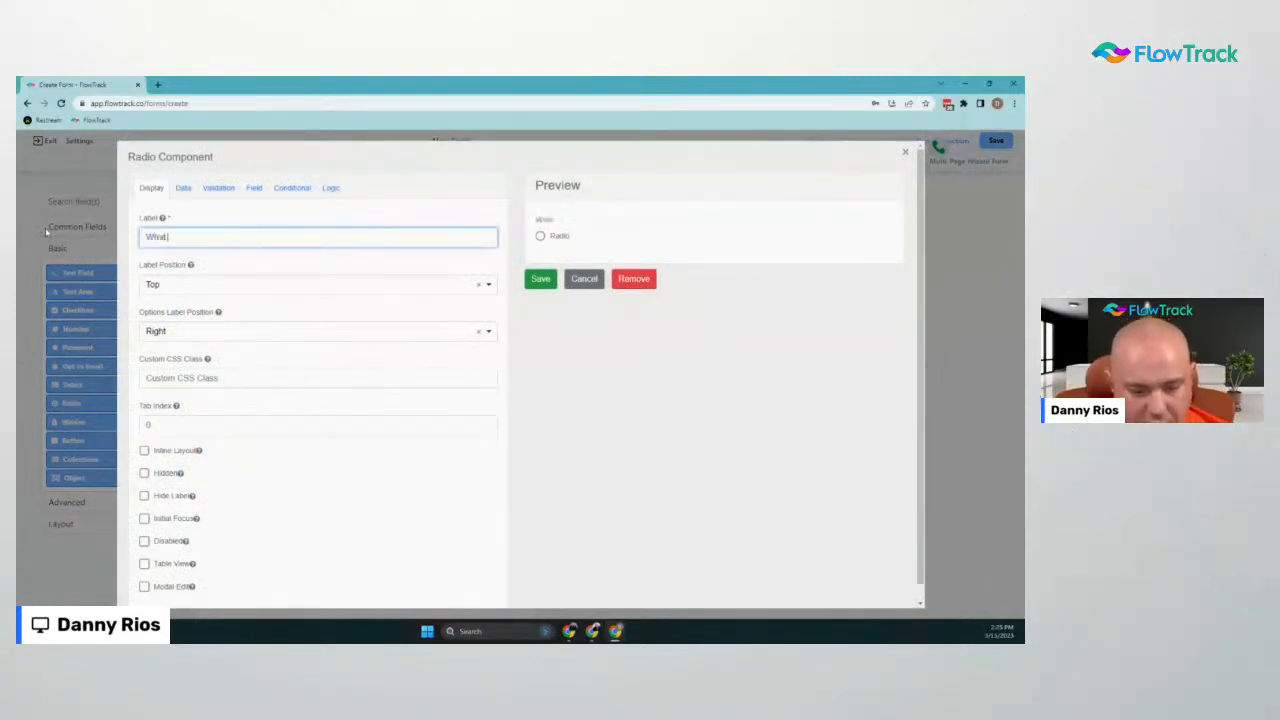
{"action": "left_click", "coordinate": [188, 190]}
{"action": "double_click", "coordinate": [222, 308]}
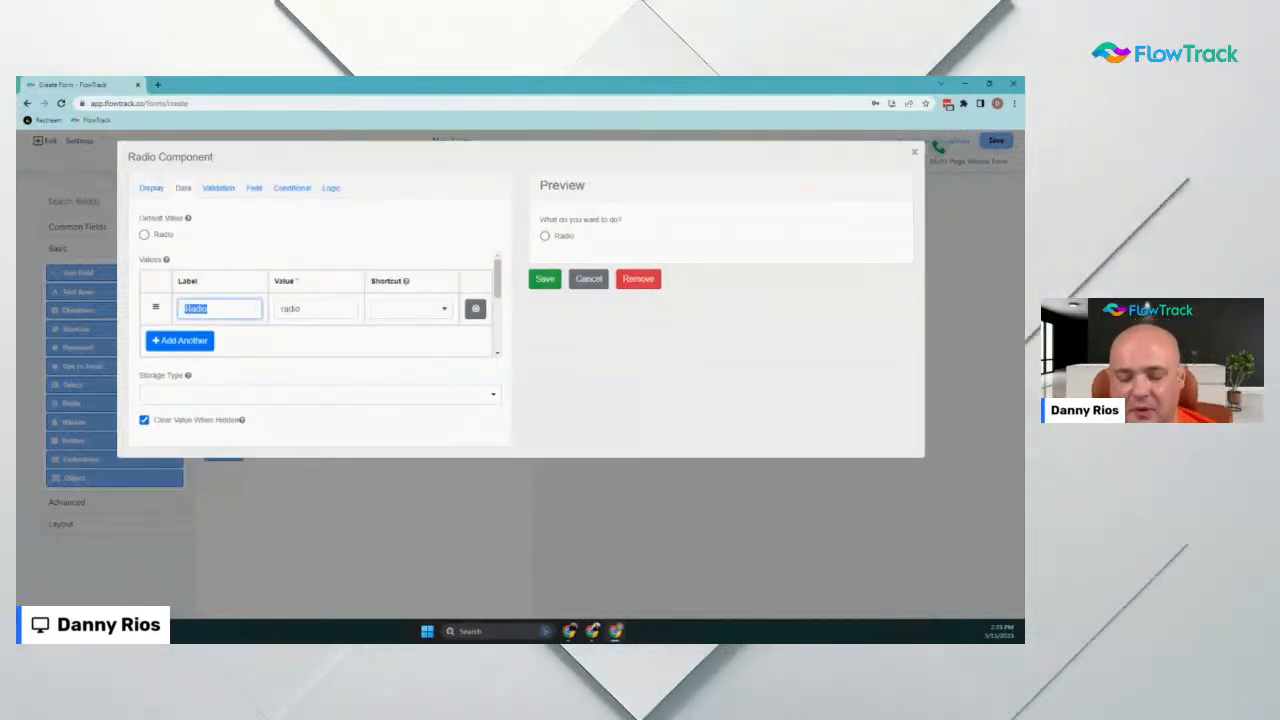
{"action": "type", "text": "Send A Coupon"}
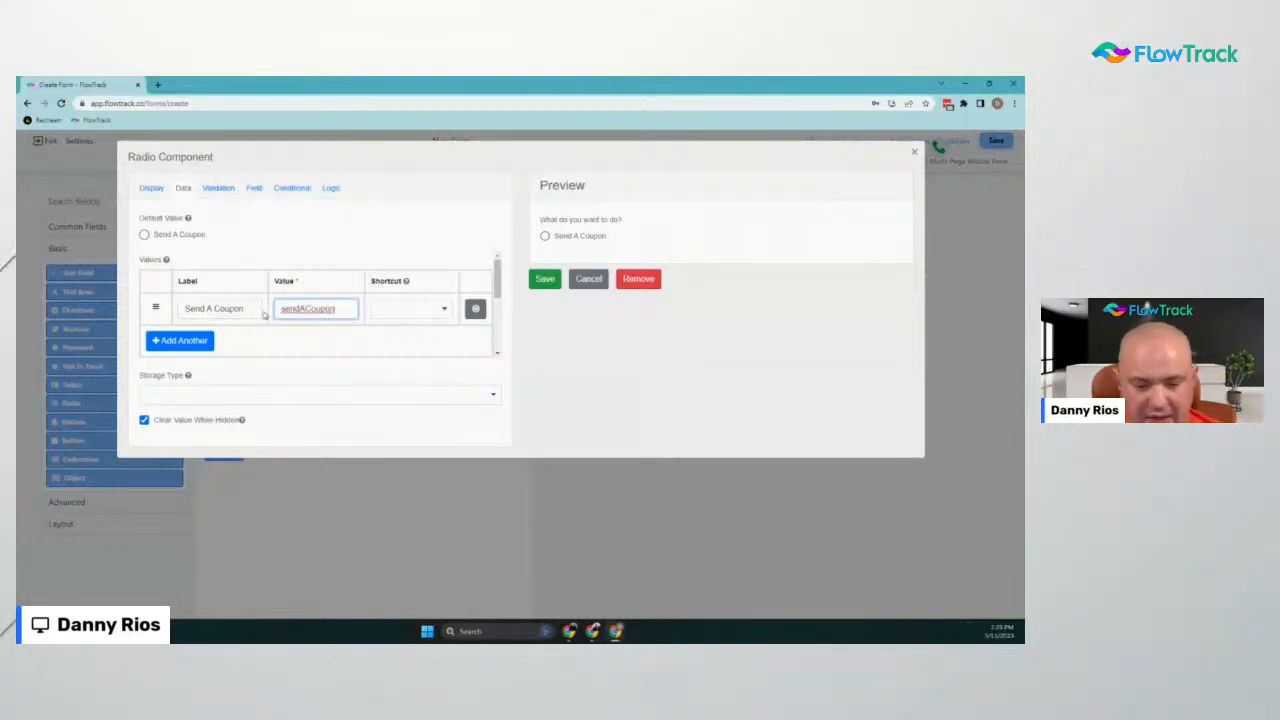
{"action": "left_click", "coordinate": [188, 341]}
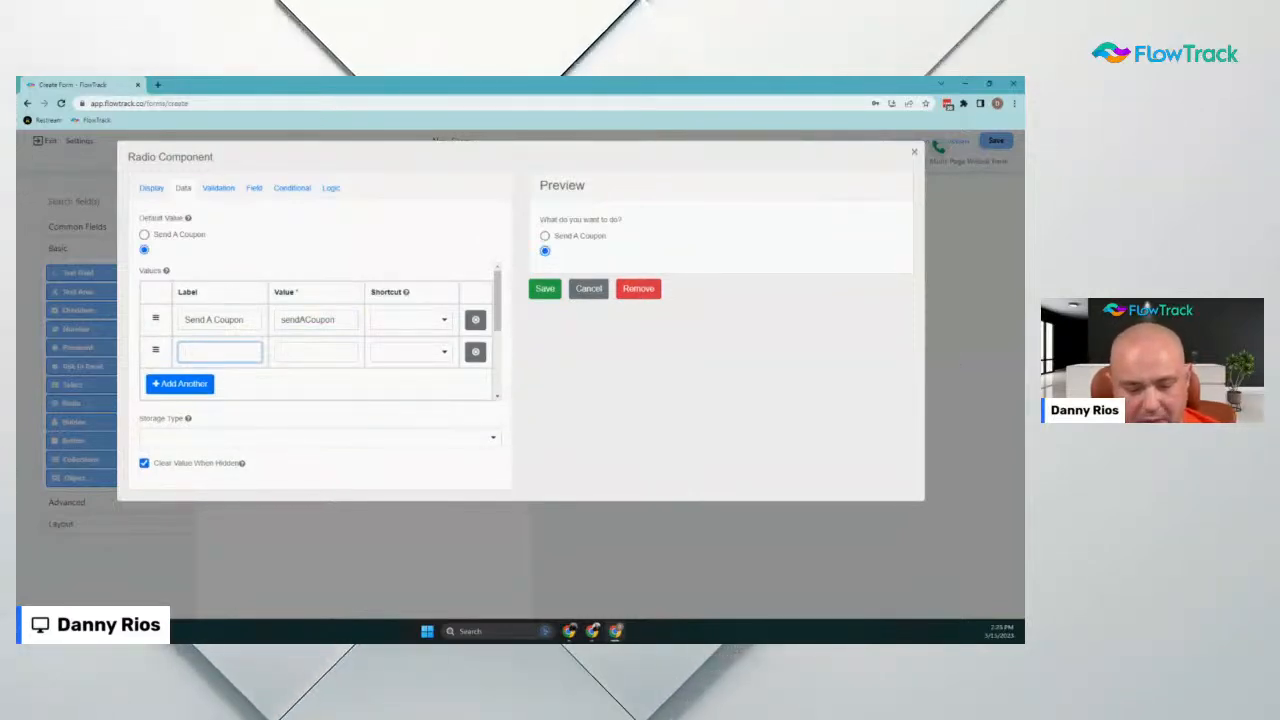
{"action": "type", "text": "Ask For Rev"}
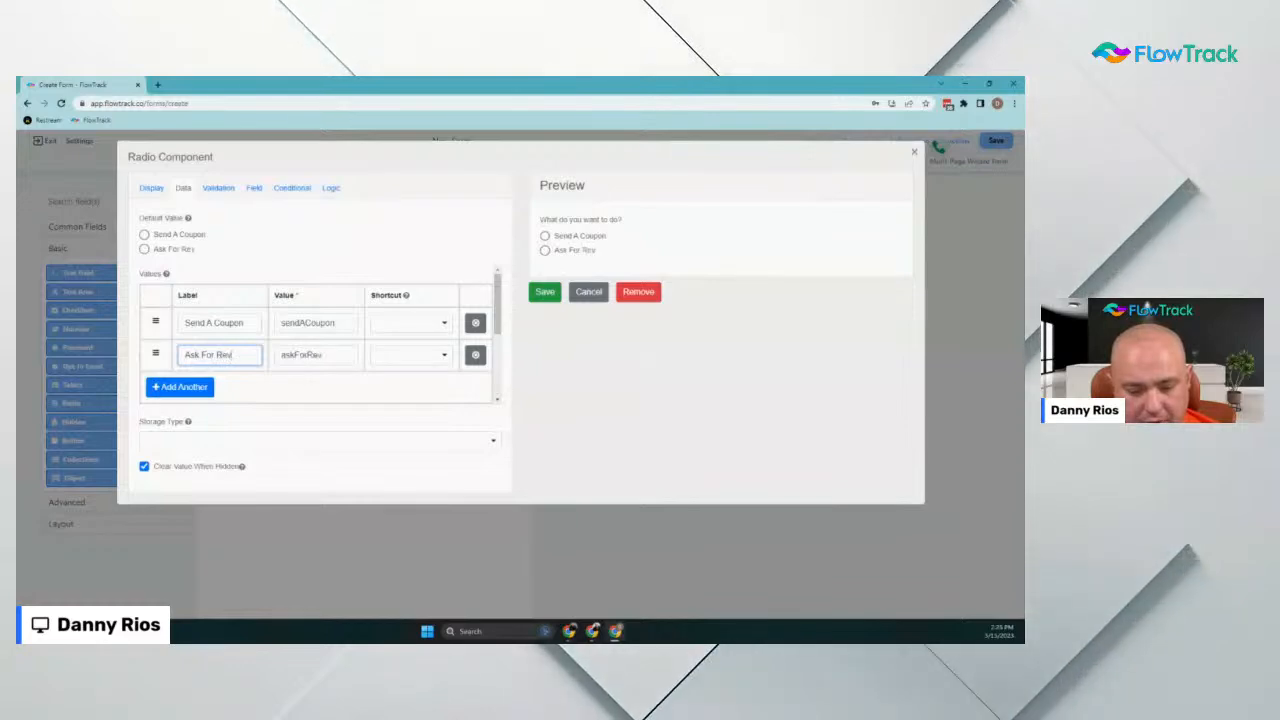
{"action": "type", "text": "iew"}
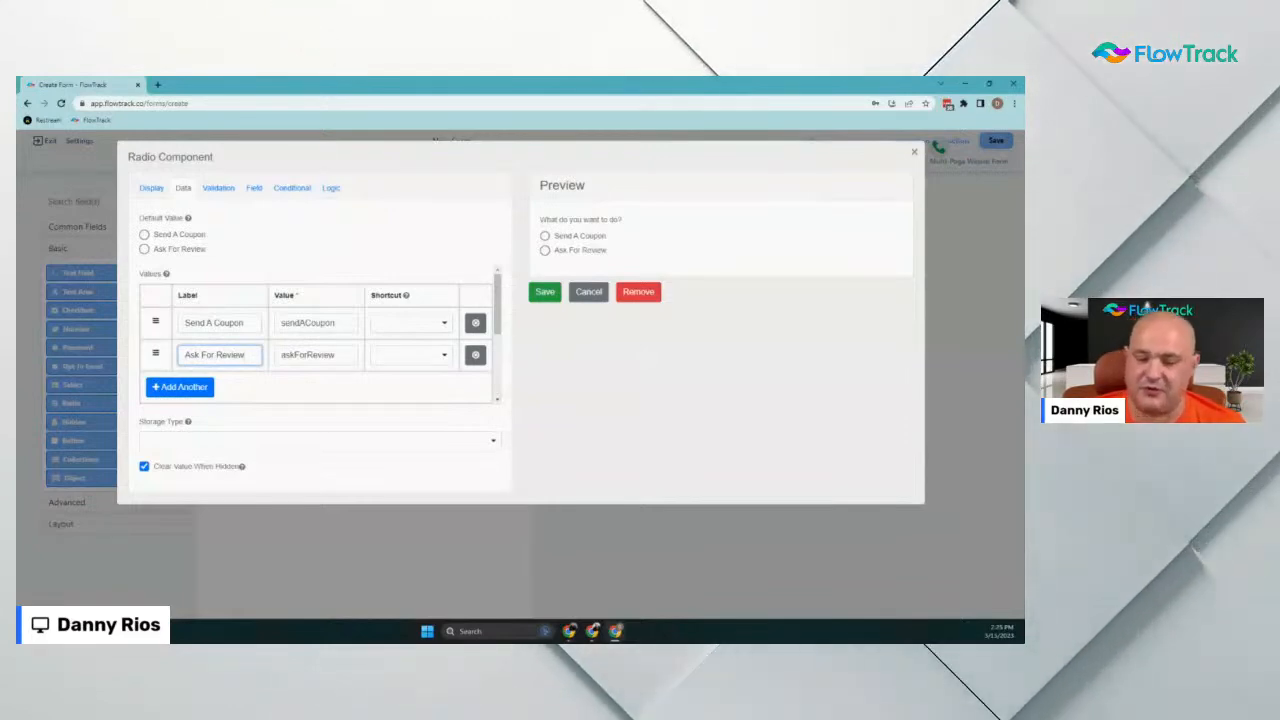
{"action": "left_click", "coordinate": [545, 292]}
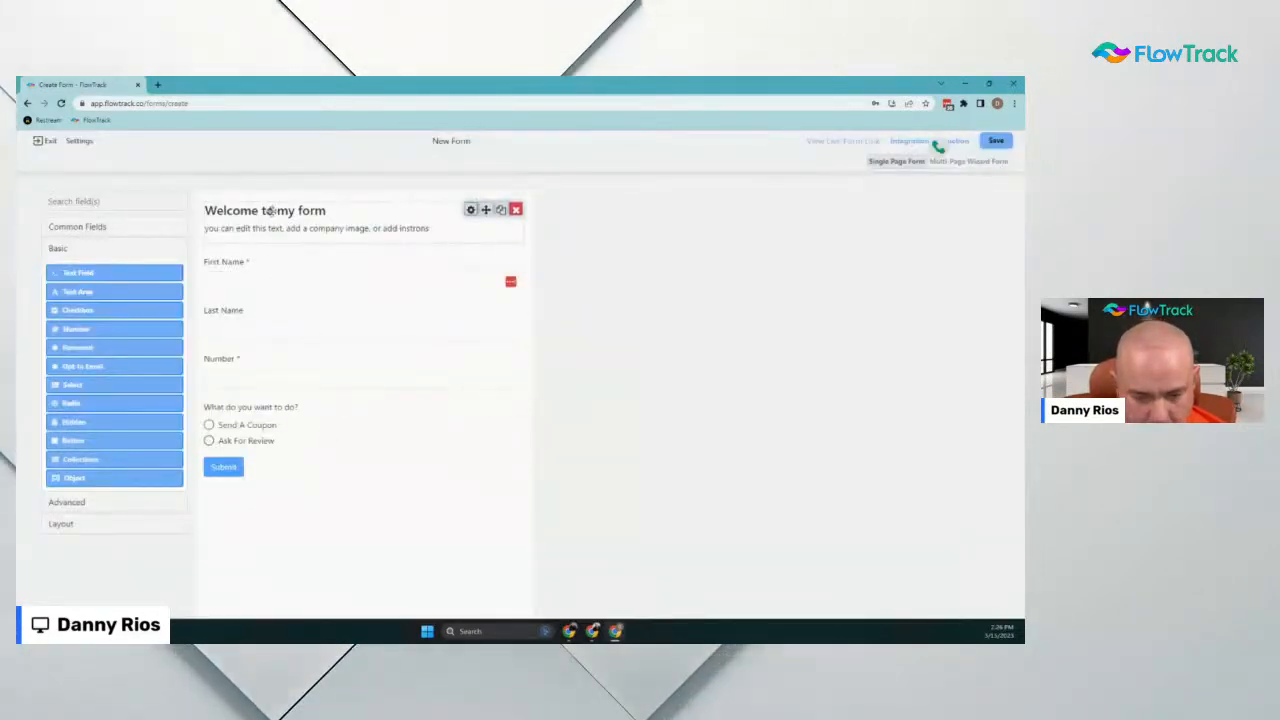
Delete the welcome header, then save the form under the name 'Smart Form Demo'
{"action": "left_click", "coordinate": [515, 209]}
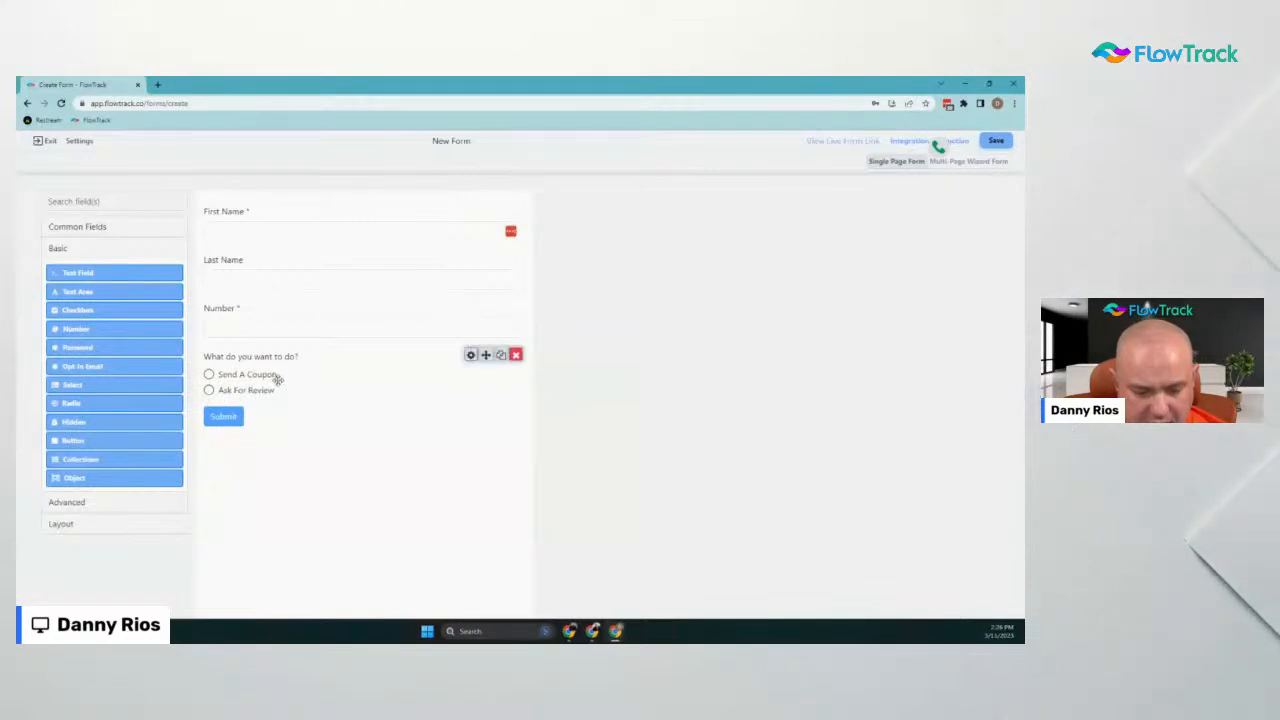
{"action": "left_click", "coordinate": [1005, 140]}
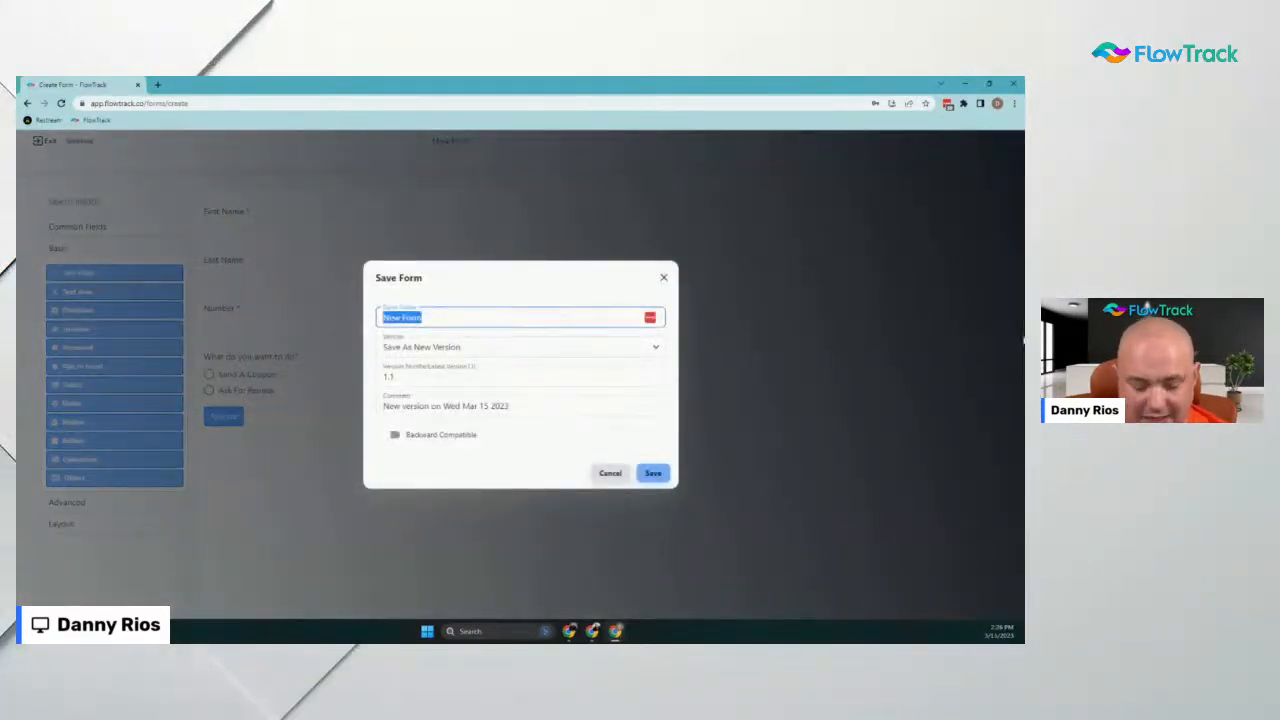
{"action": "type", "text": "S"}
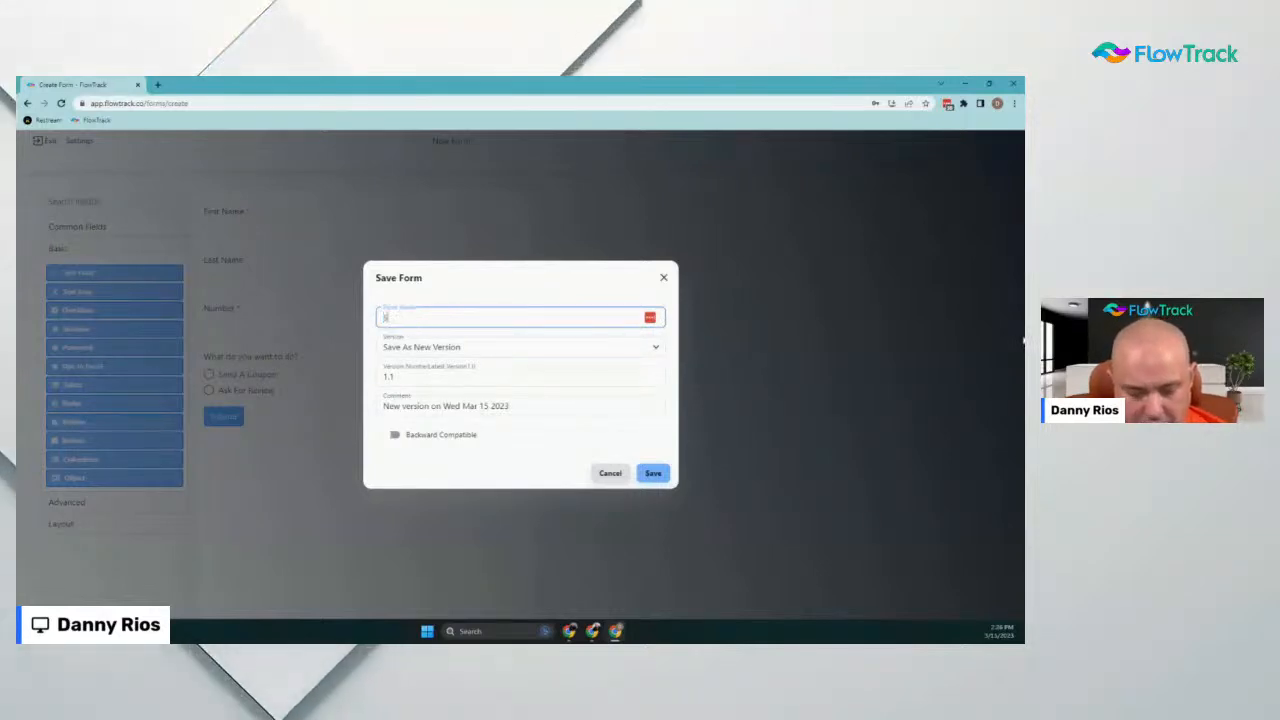
{"action": "type", "text": "mart Form Demo"}
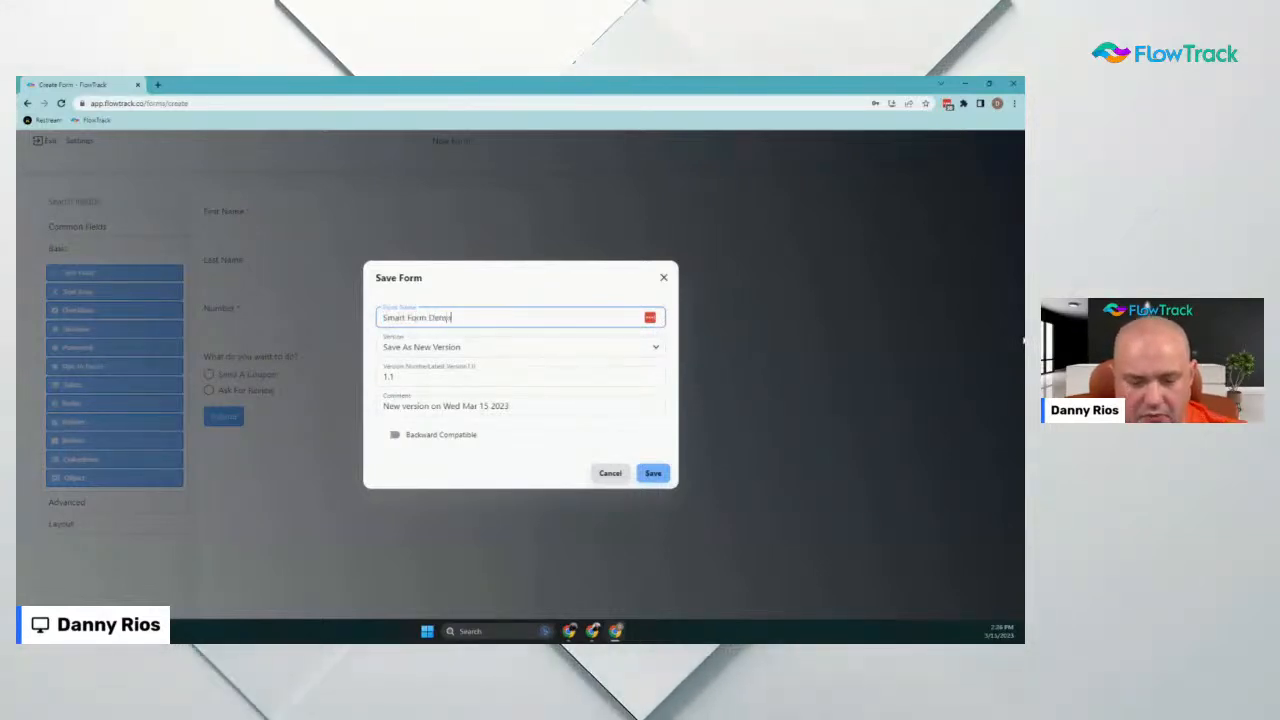
{"action": "left_click", "coordinate": [653, 473]}
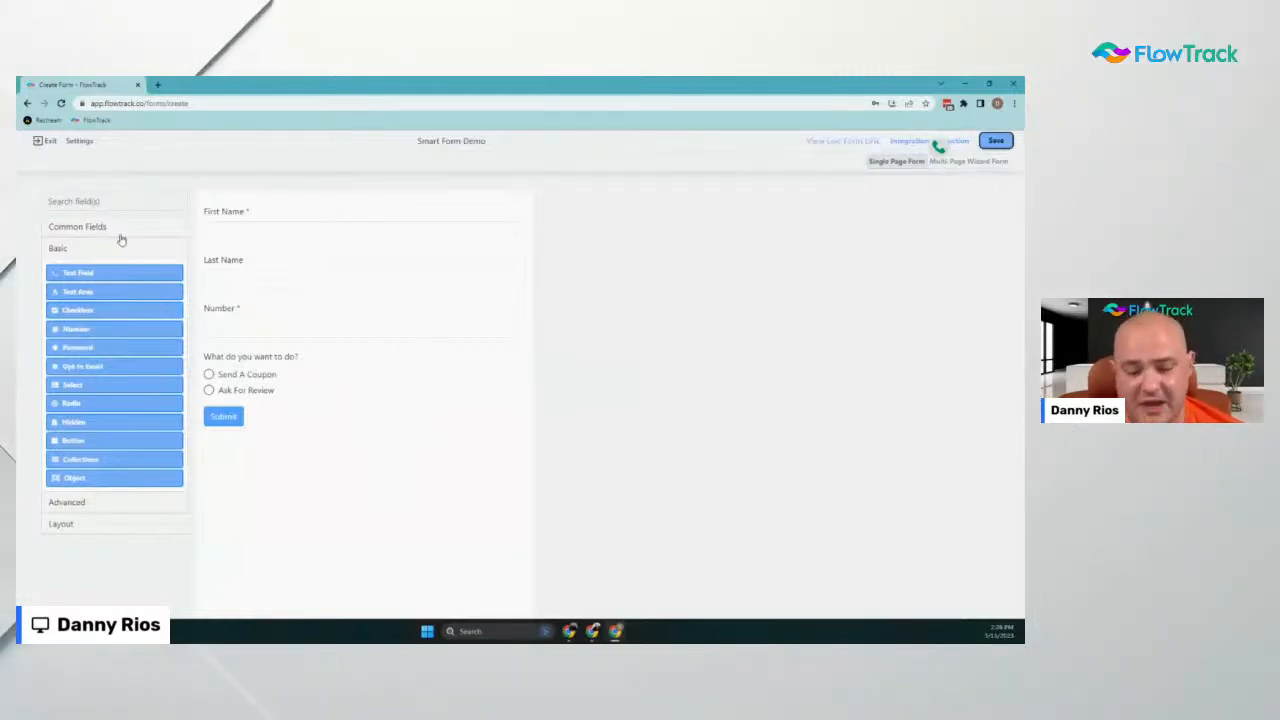
Create a new Automations flow of type Form Submissions triggered by the Smart Form Demo form
{"action": "left_click", "coordinate": [41, 140]}
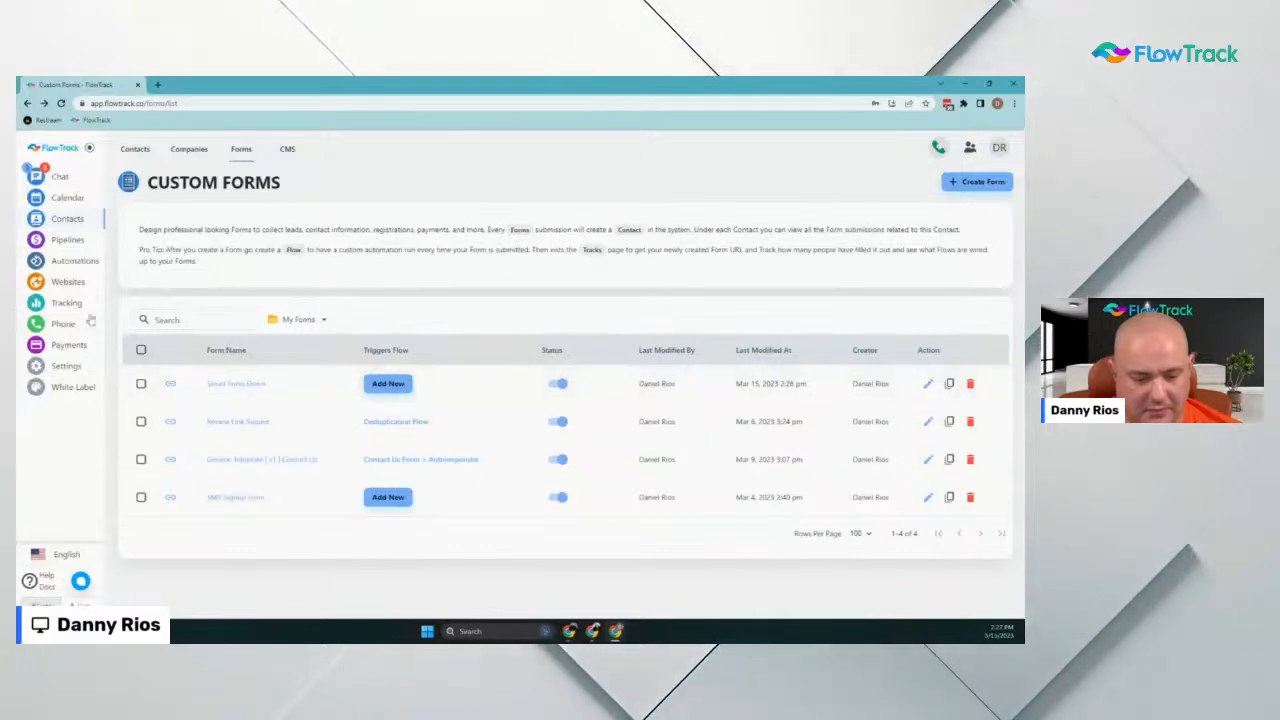
{"action": "left_click", "coordinate": [77, 262]}
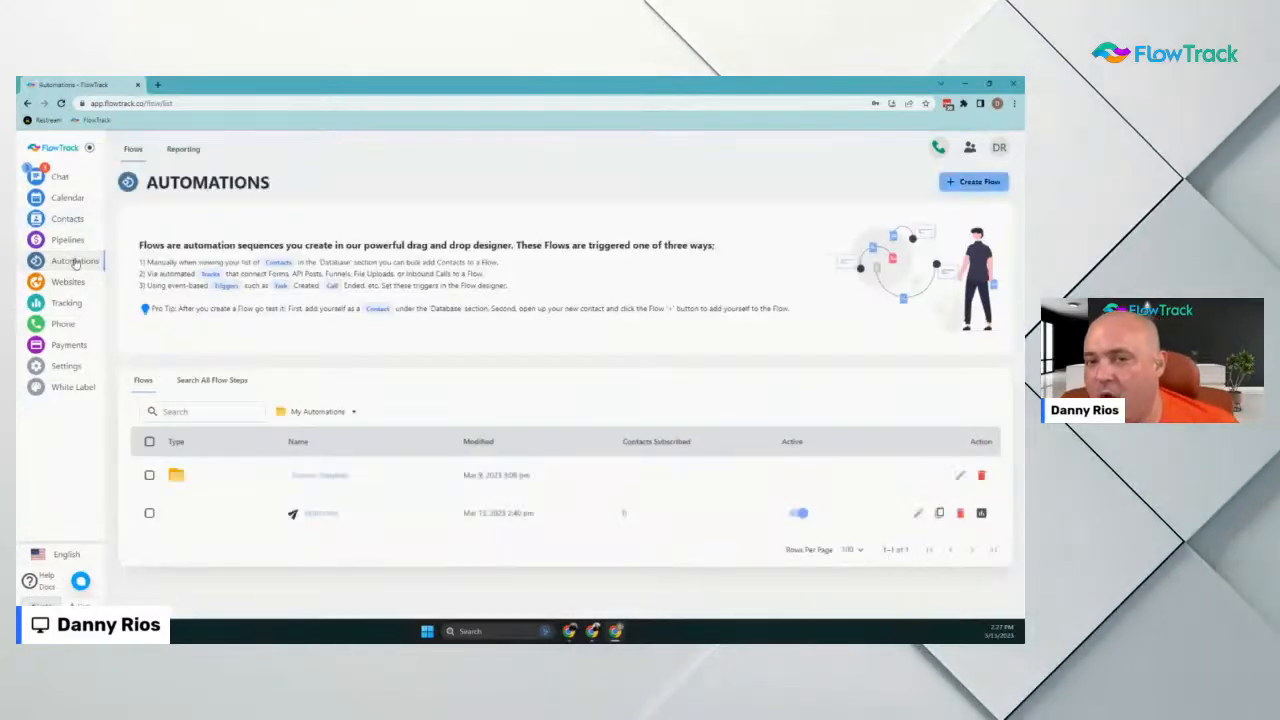
{"action": "left_click", "coordinate": [989, 181]}
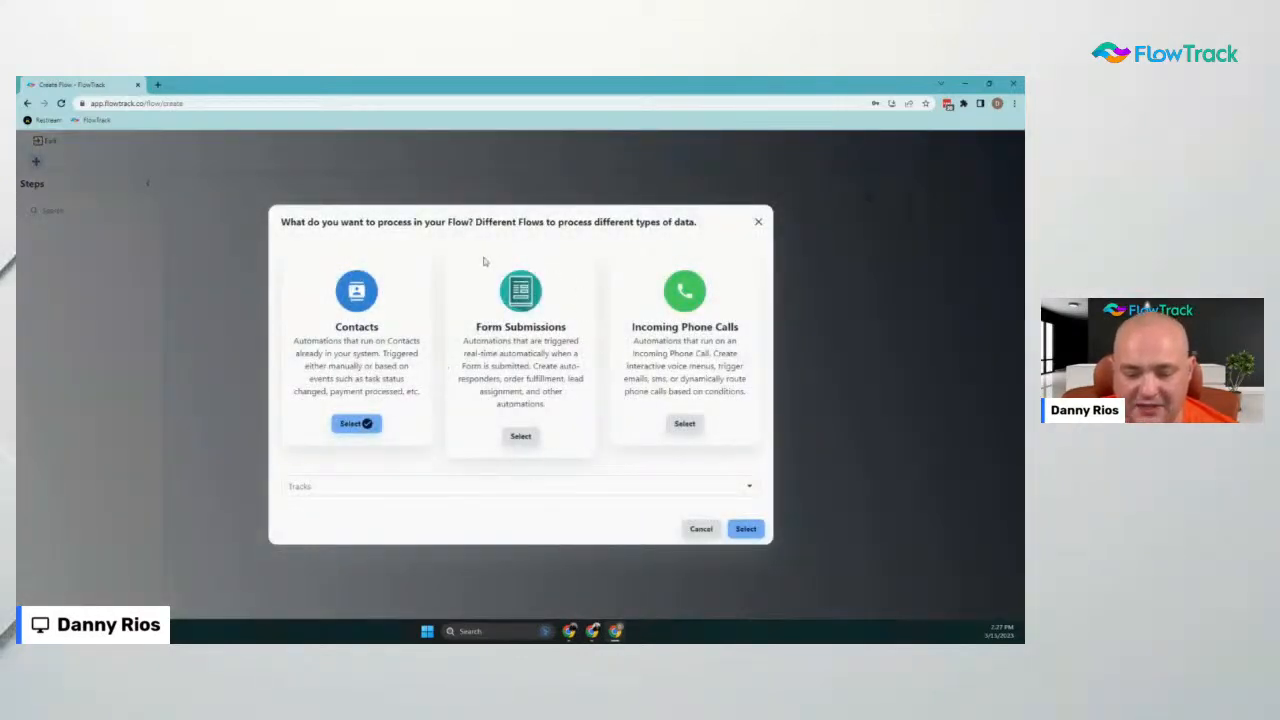
{"action": "left_click", "coordinate": [520, 436]}
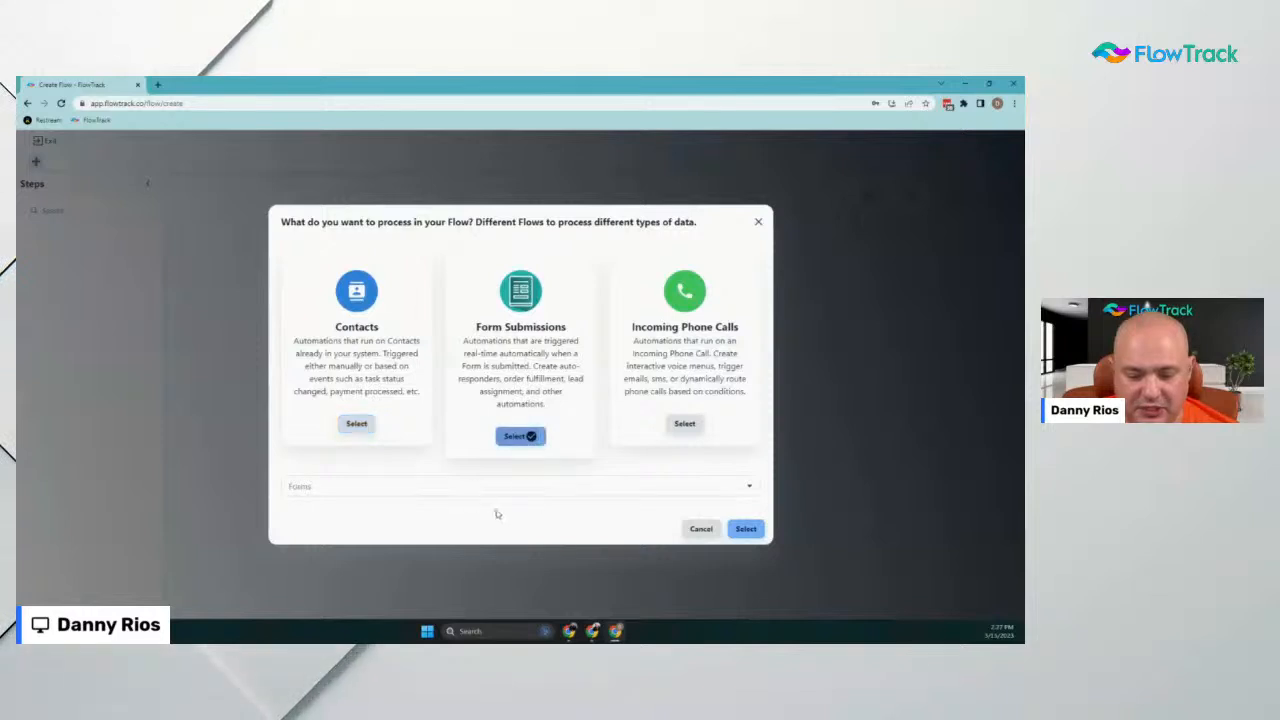
{"action": "left_click", "coordinate": [466, 486]}
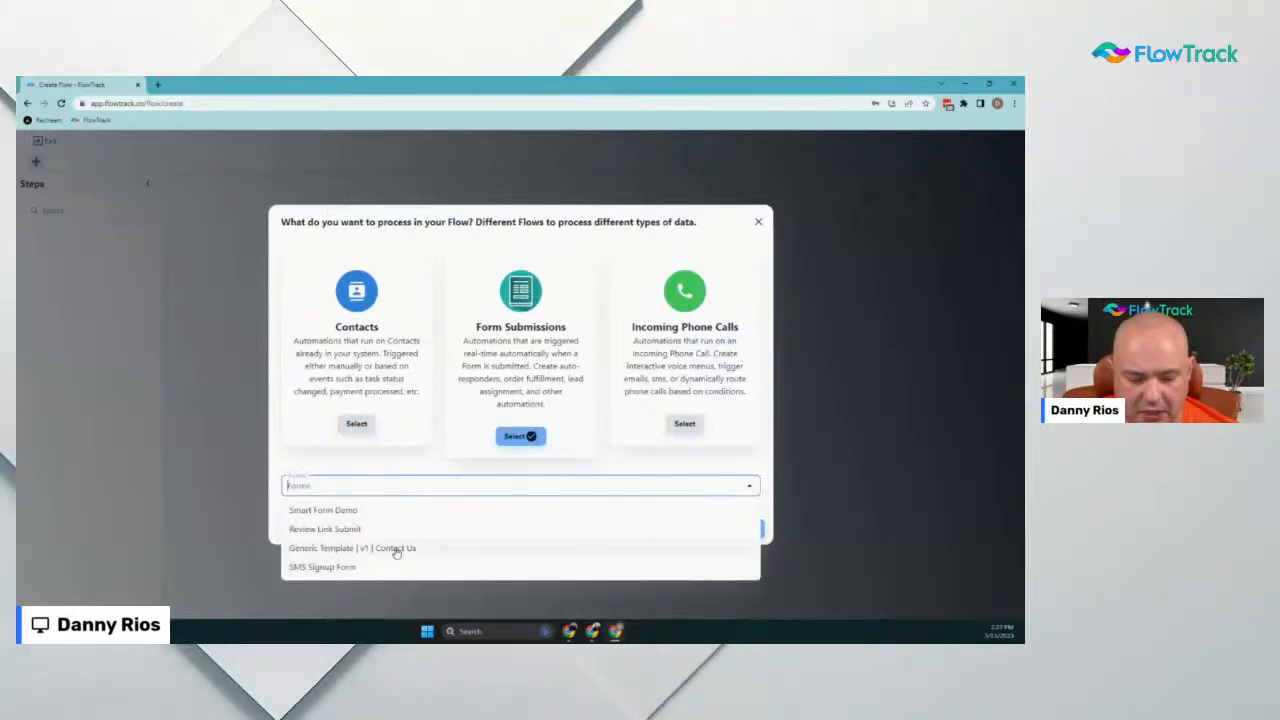
{"action": "left_click", "coordinate": [341, 510]}
{"action": "left_click", "coordinate": [743, 530]}
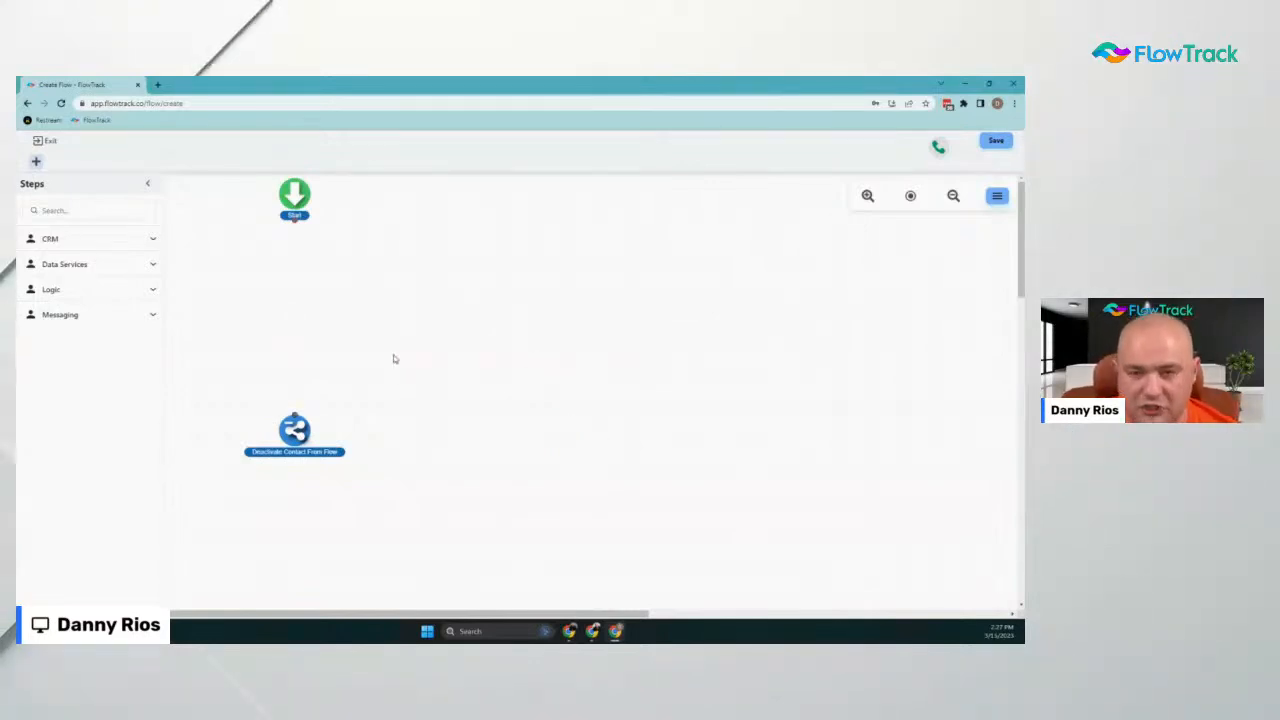
Add a Random Route / Split Test step routing by variable on Smart Form Demo's 'What do you want to do?' field
{"action": "left_click", "coordinate": [71, 288]}
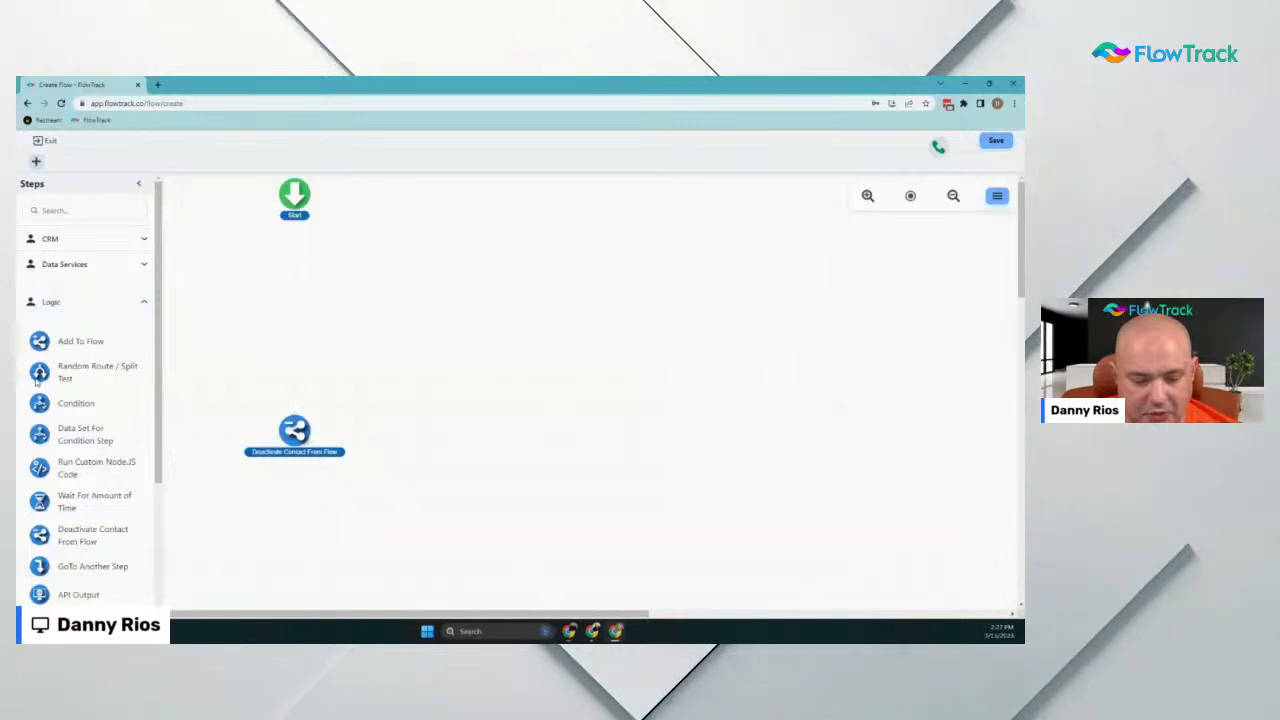
{"action": "left_click_drag", "start_coordinate": [48, 378], "coordinate": [295, 276]}
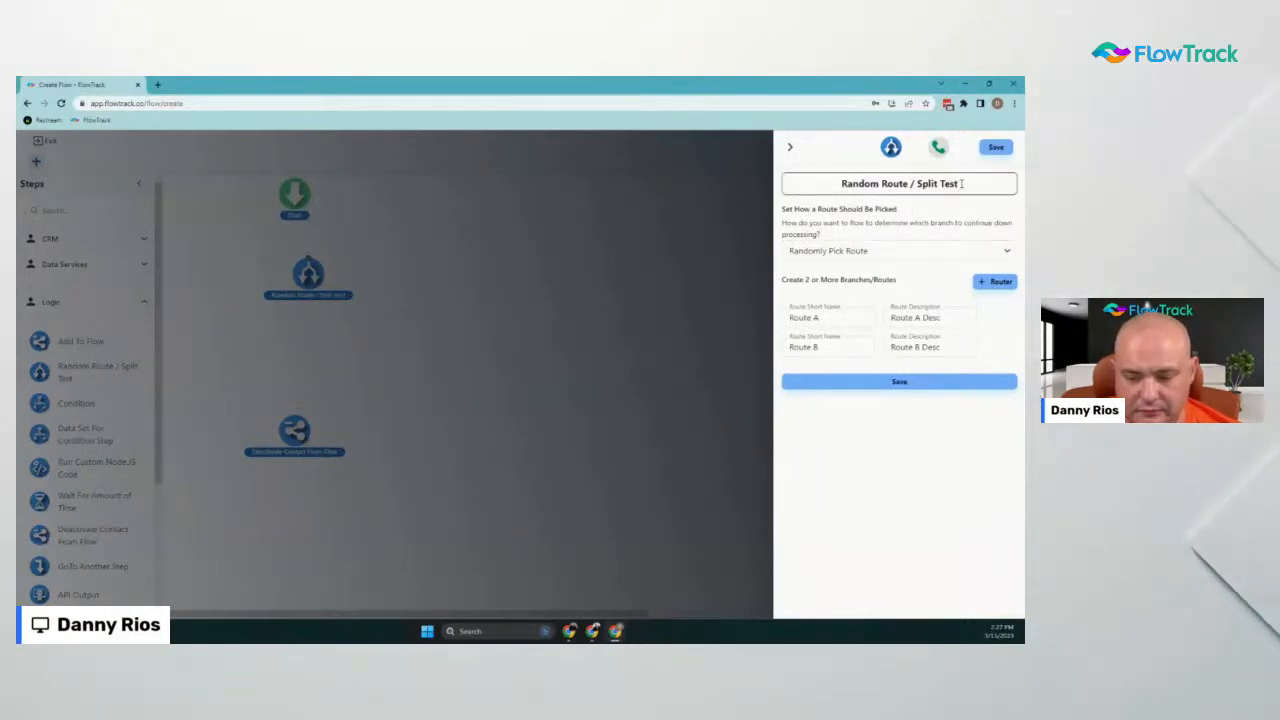
{"action": "left_click", "coordinate": [926, 257]}
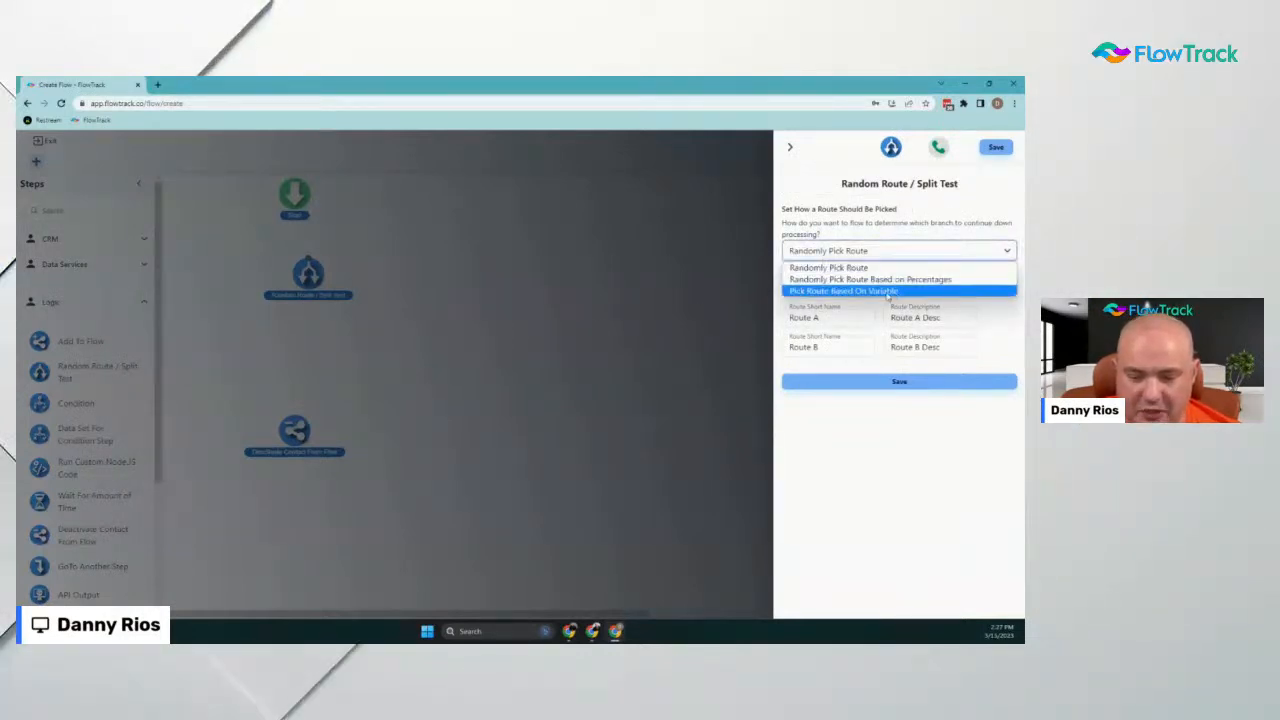
{"action": "left_click", "coordinate": [887, 291]}
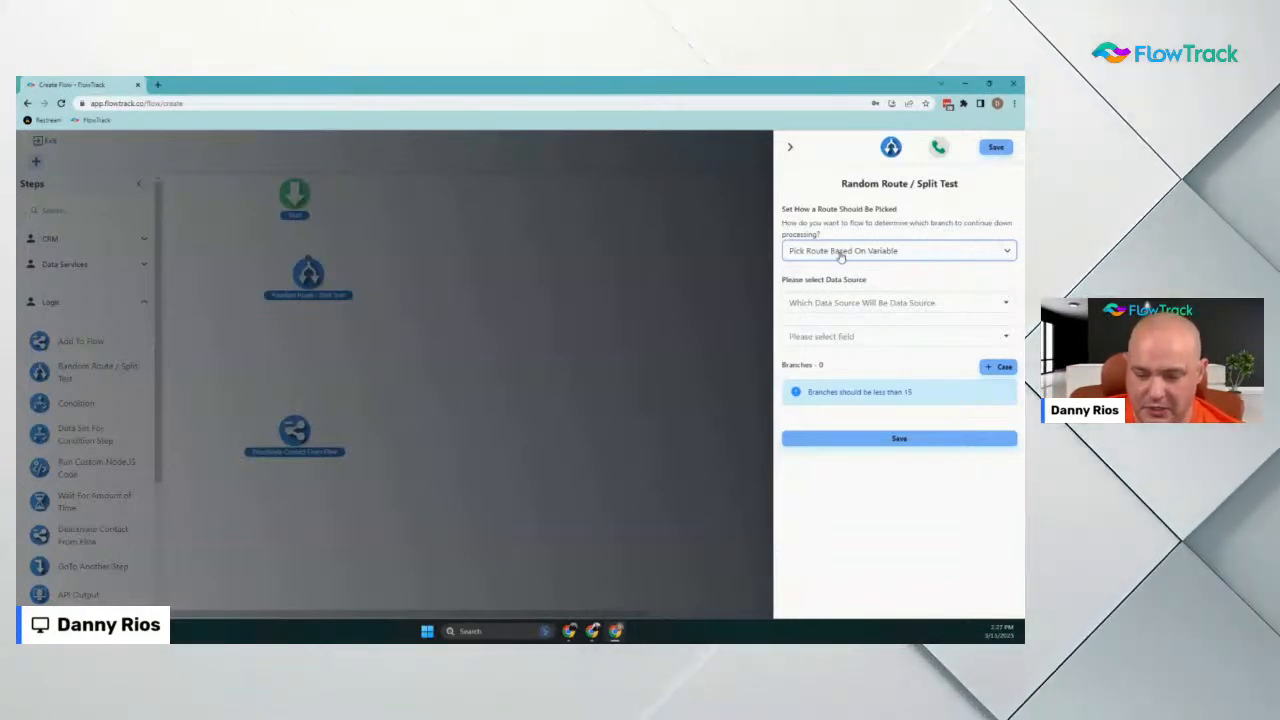
{"action": "left_click", "coordinate": [891, 297]}
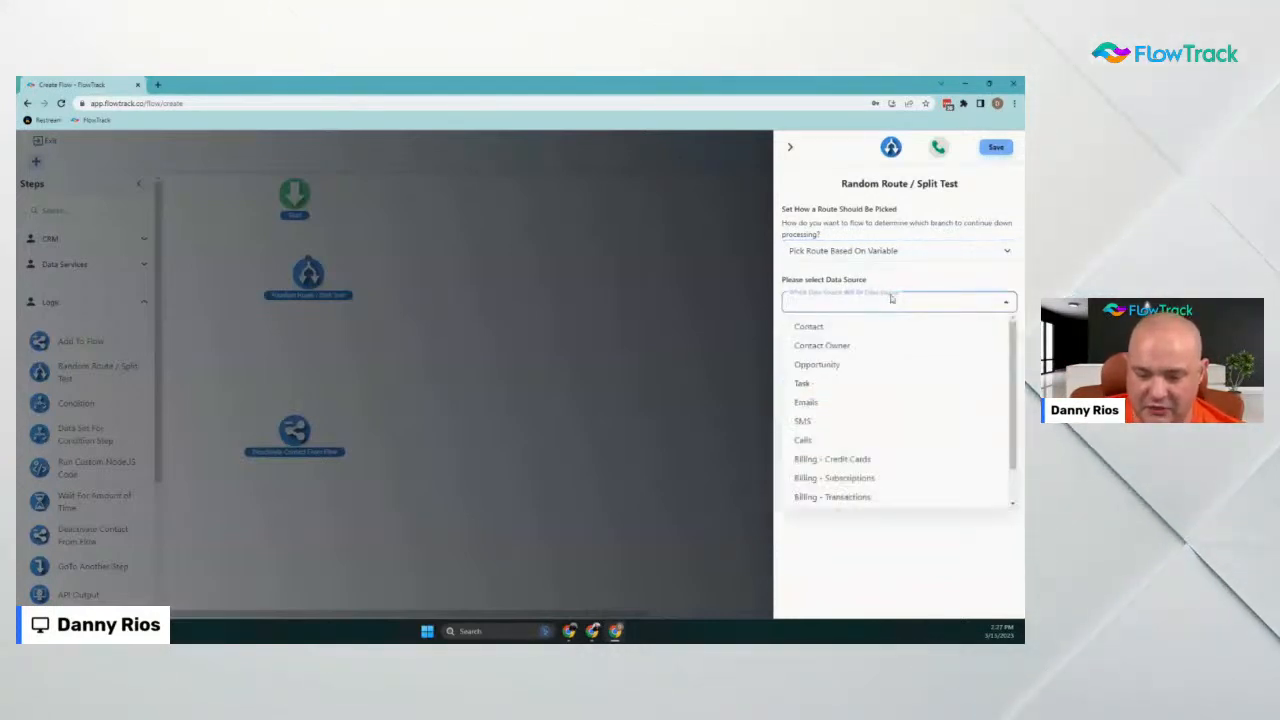
{"action": "scroll", "coordinate": [906, 361], "scroll_direction": "down", "scroll_amount": 1}
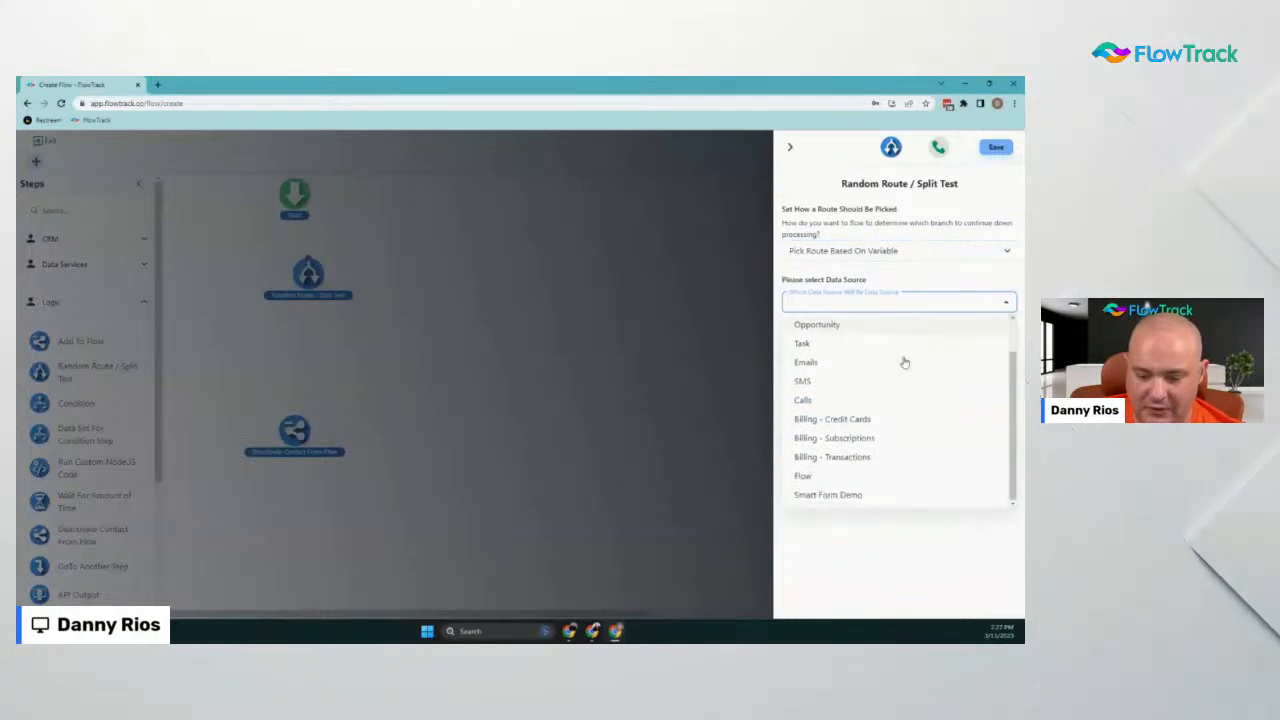
{"action": "left_click", "coordinate": [864, 500]}
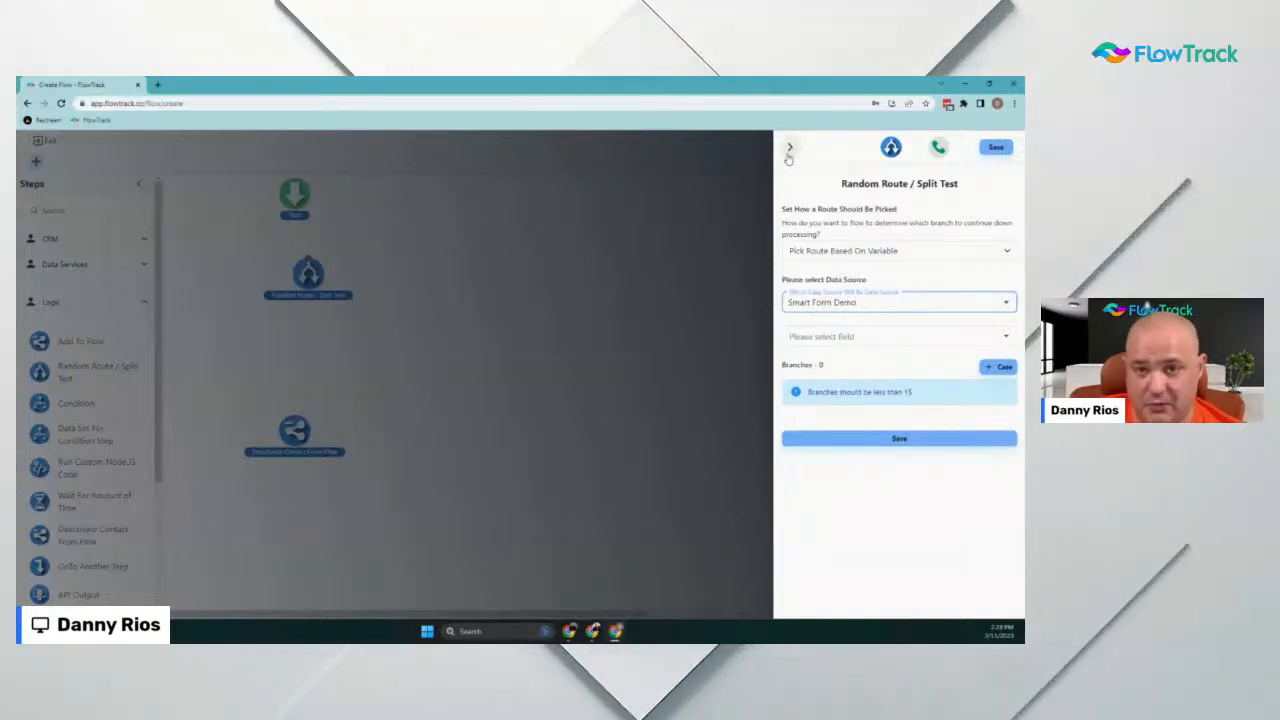
{"action": "left_click", "coordinate": [846, 336]}
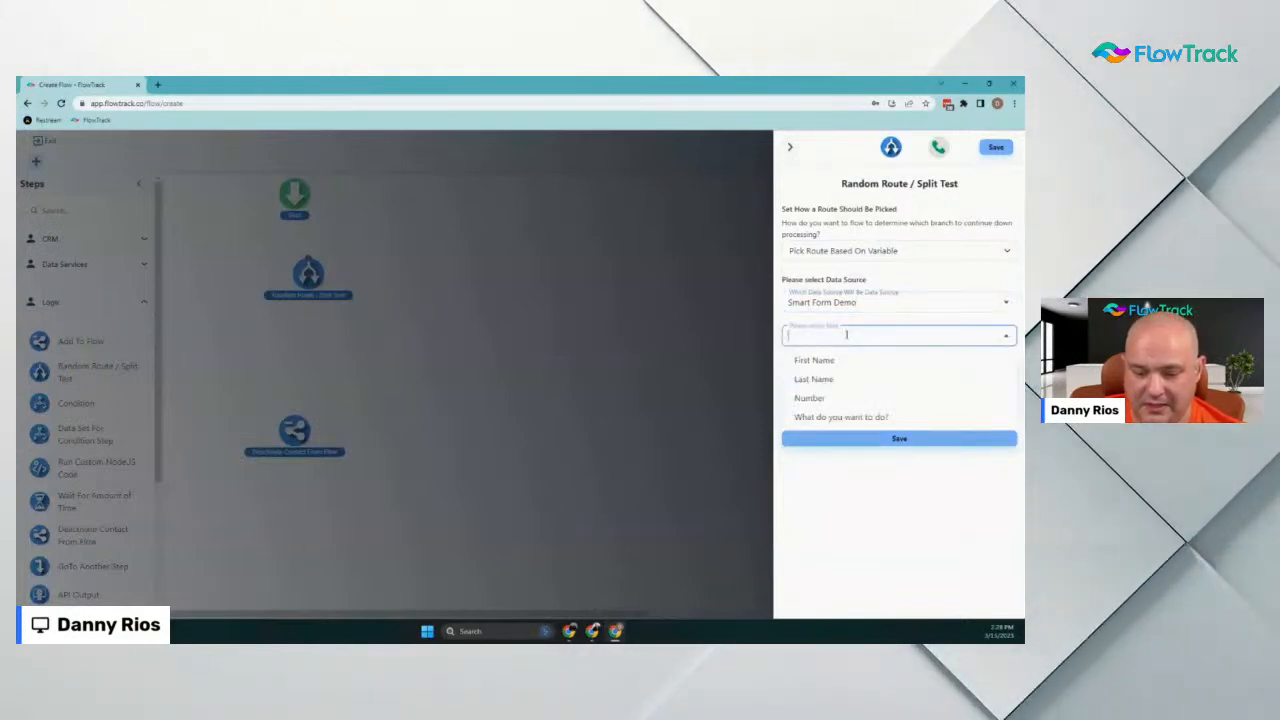
{"action": "left_click", "coordinate": [832, 418]}
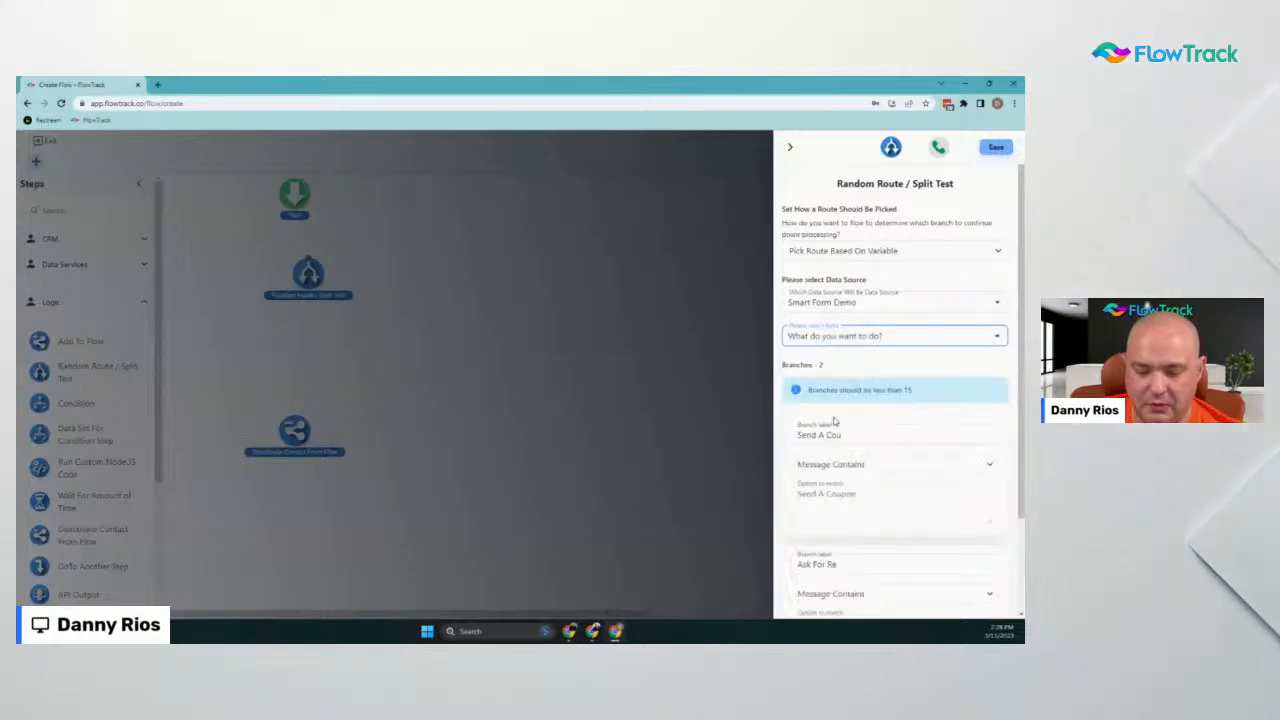
{"action": "scroll", "coordinate": [812, 422], "scroll_direction": "down", "scroll_amount": 1}
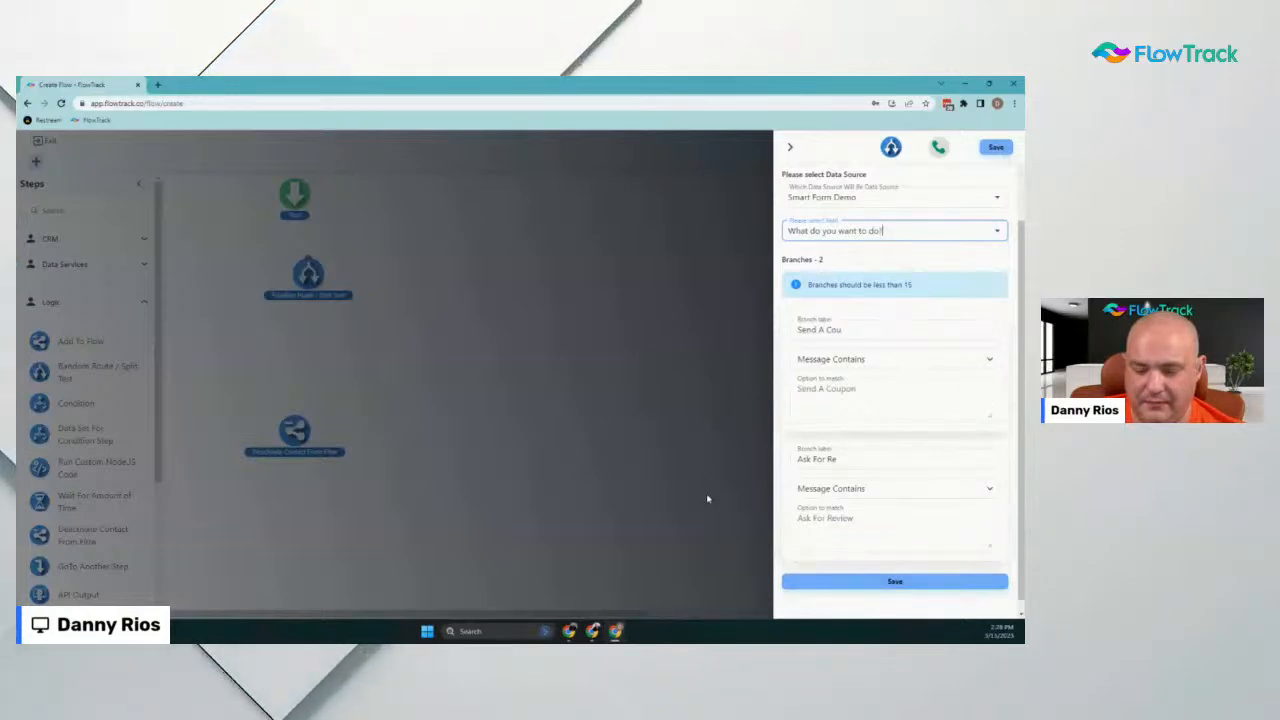
{"action": "left_click", "coordinate": [894, 581]}
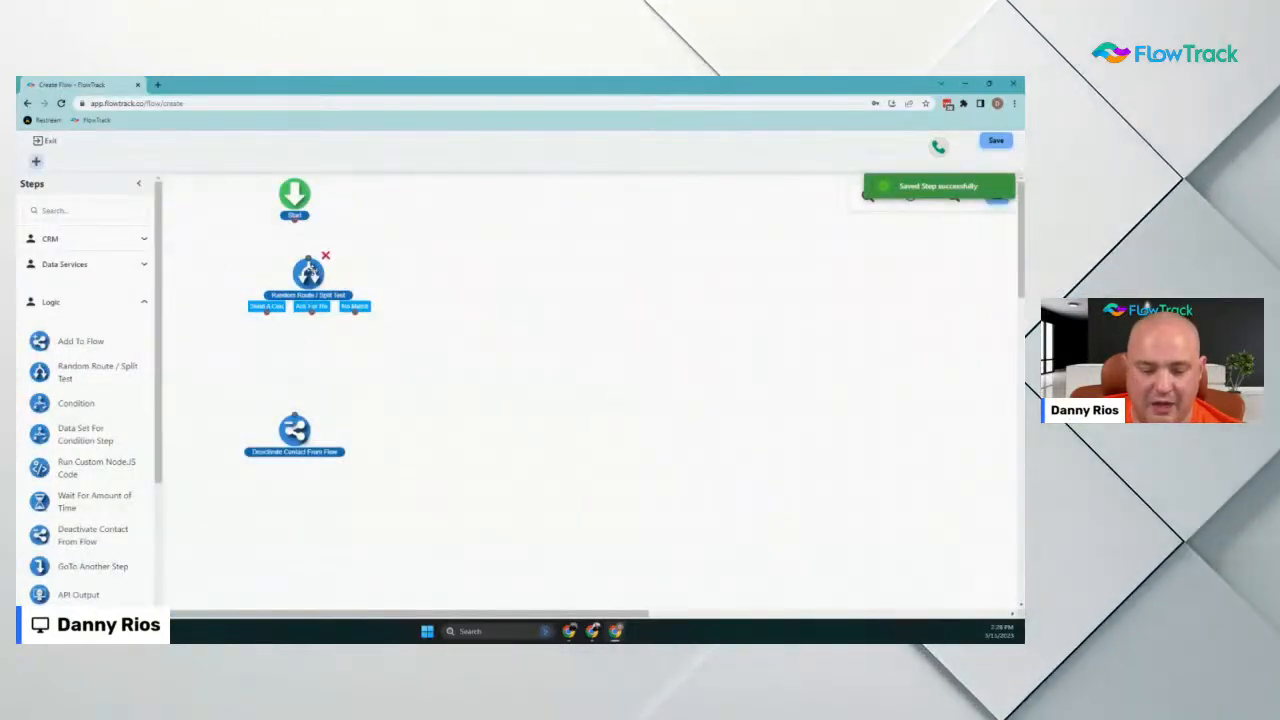
Align the split test under Start, move Deactivate Contact lower, and add a Send SMS/MMS step
{"action": "mouse_move", "coordinate": [302, 261]}
{"action": "left_mouse_down"}
{"action": "mouse_move", "coordinate": [288, 260]}
{"action": "mouse_move", "coordinate": [294, 270]}
{"action": "left_mouse_up"}
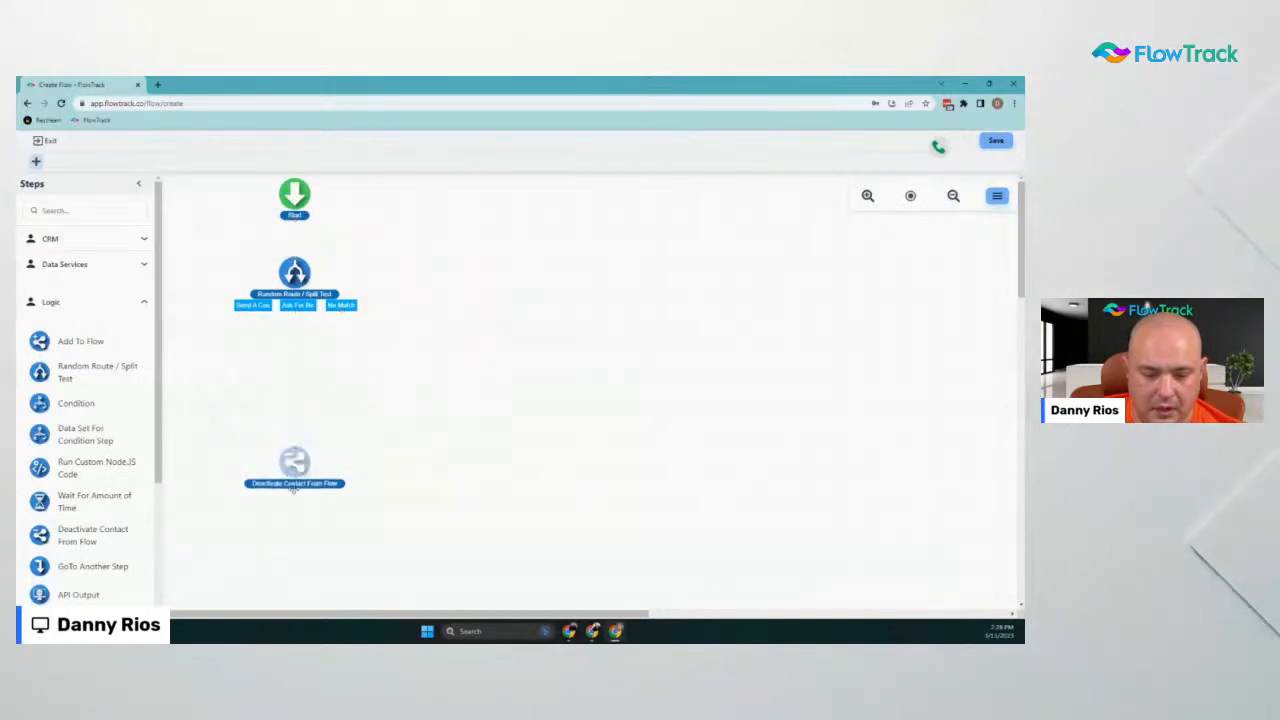
{"action": "left_click_drag", "start_coordinate": [293, 488], "coordinate": [294, 530]}
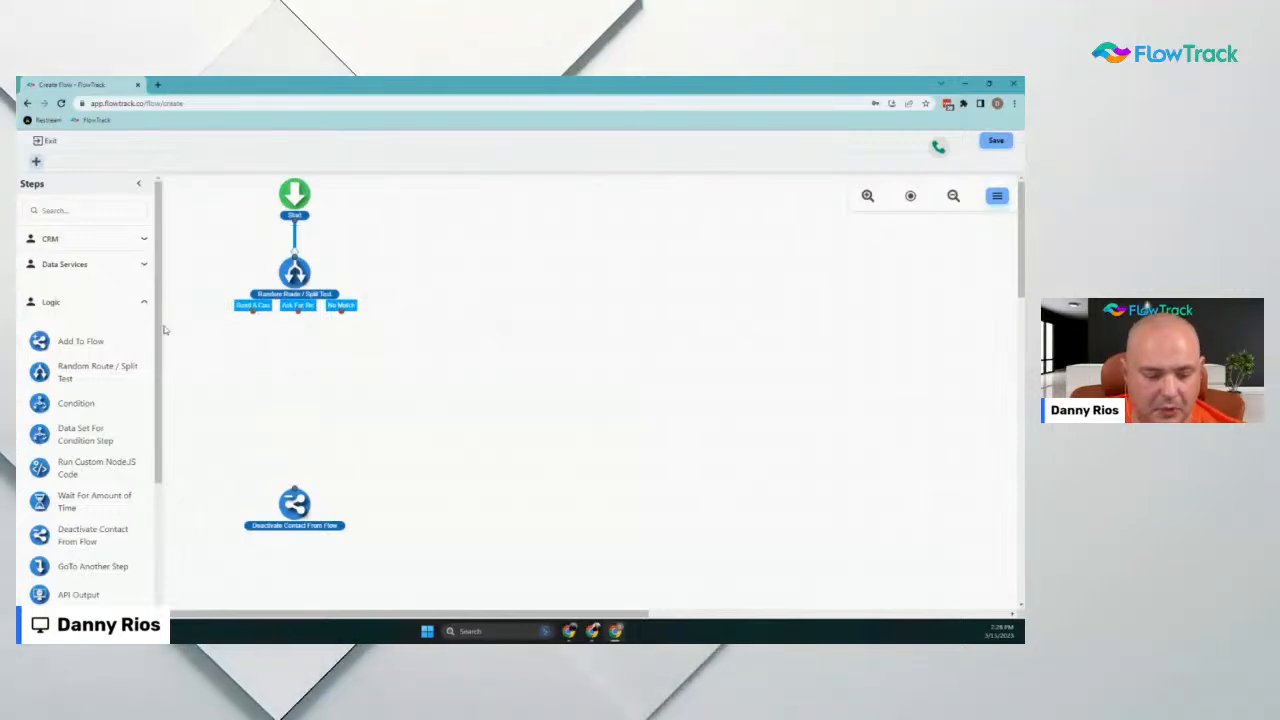
{"action": "scroll", "coordinate": [120, 390], "scroll_direction": "down", "scroll_amount": 3}
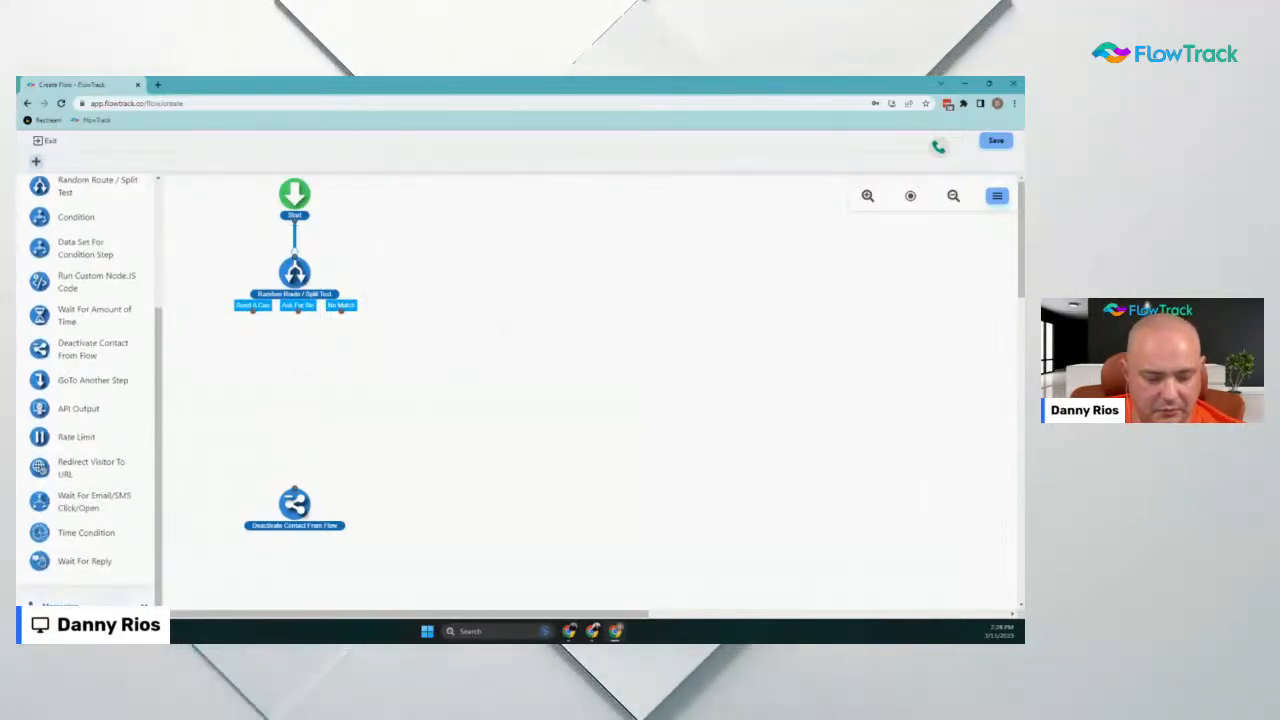
{"action": "left_click", "coordinate": [92, 604]}
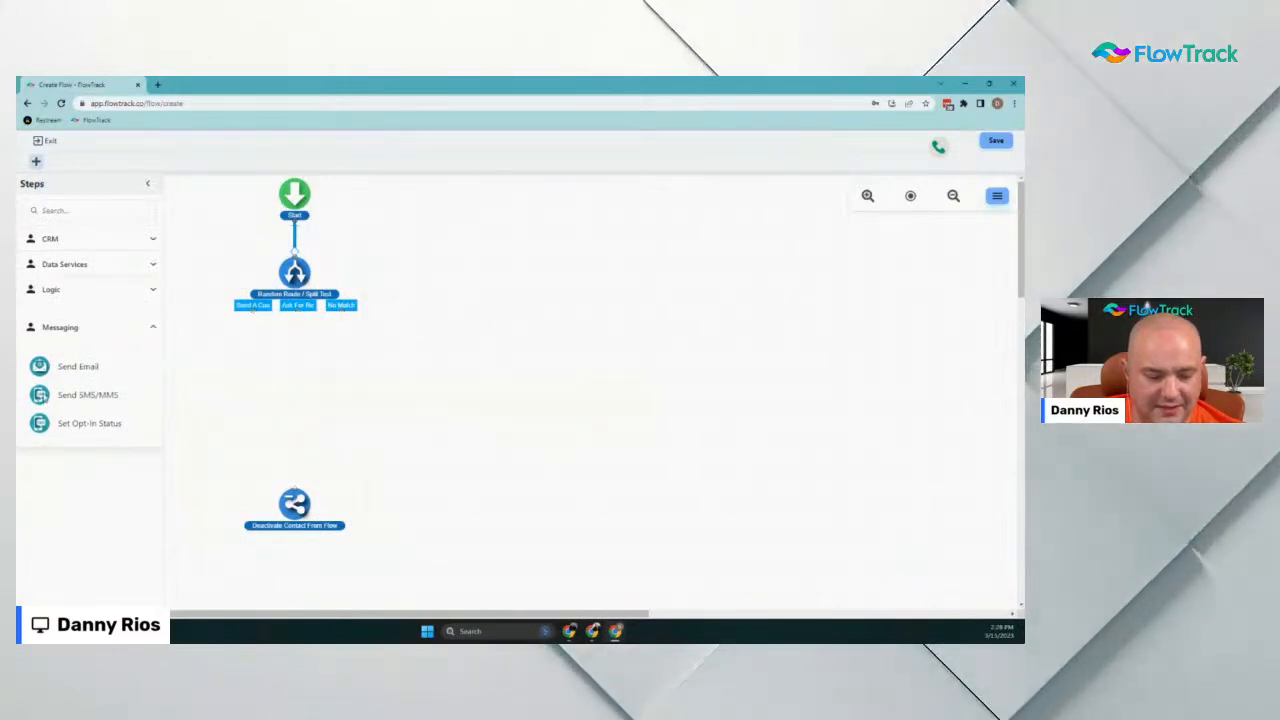
{"action": "left_click_drag", "start_coordinate": [88, 395], "coordinate": [251, 371]}
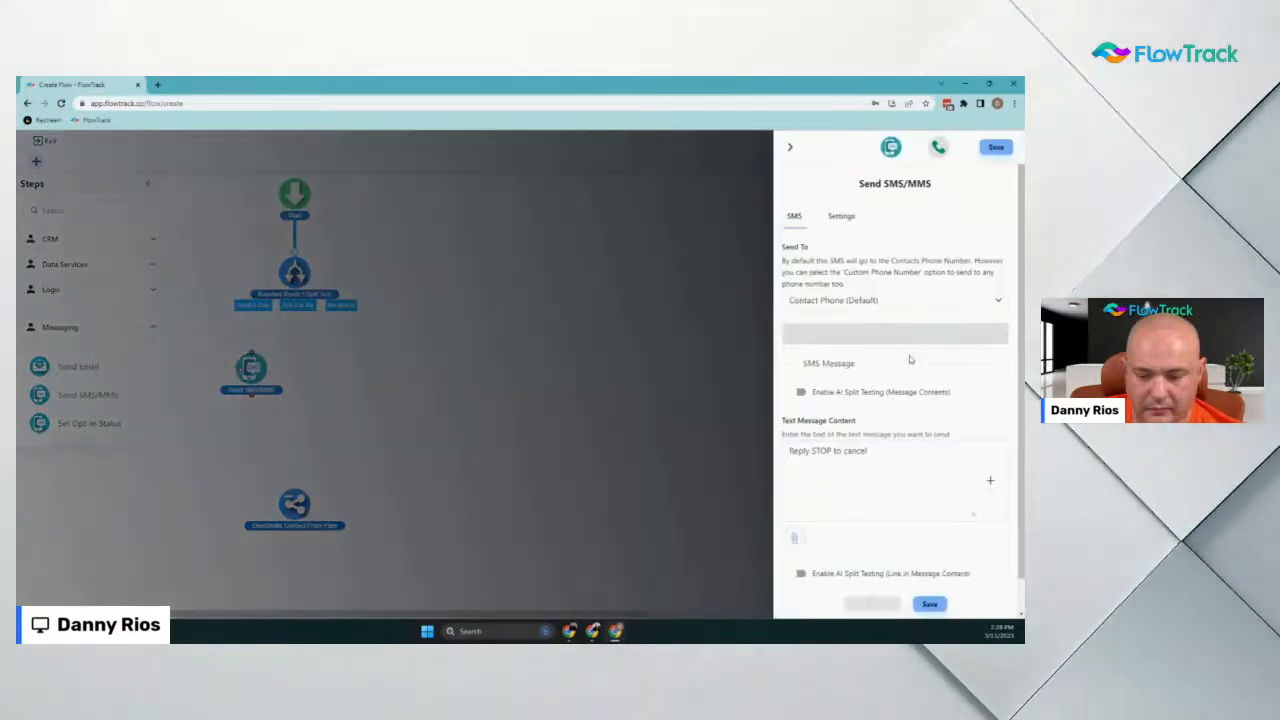
Choose the account's number as the SMS From Number
{"action": "scroll", "coordinate": [888, 312], "scroll_direction": "down", "scroll_amount": 2}
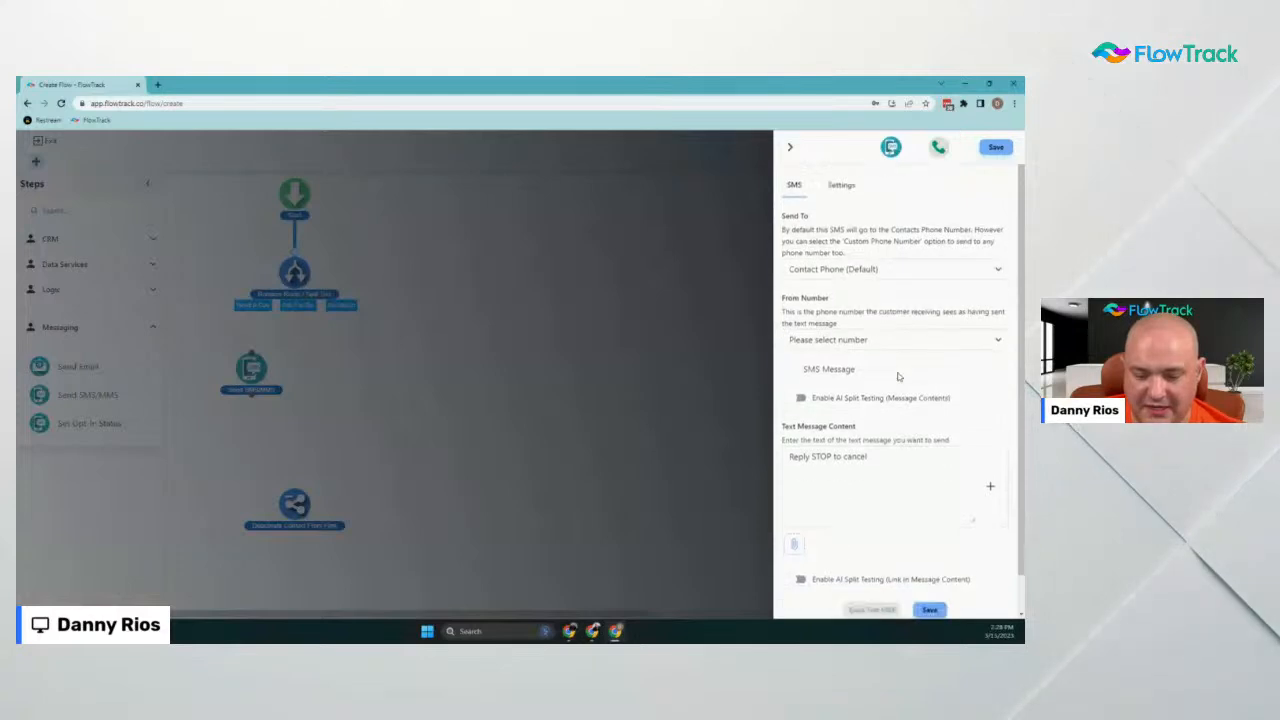
{"action": "left_click", "coordinate": [872, 300]}
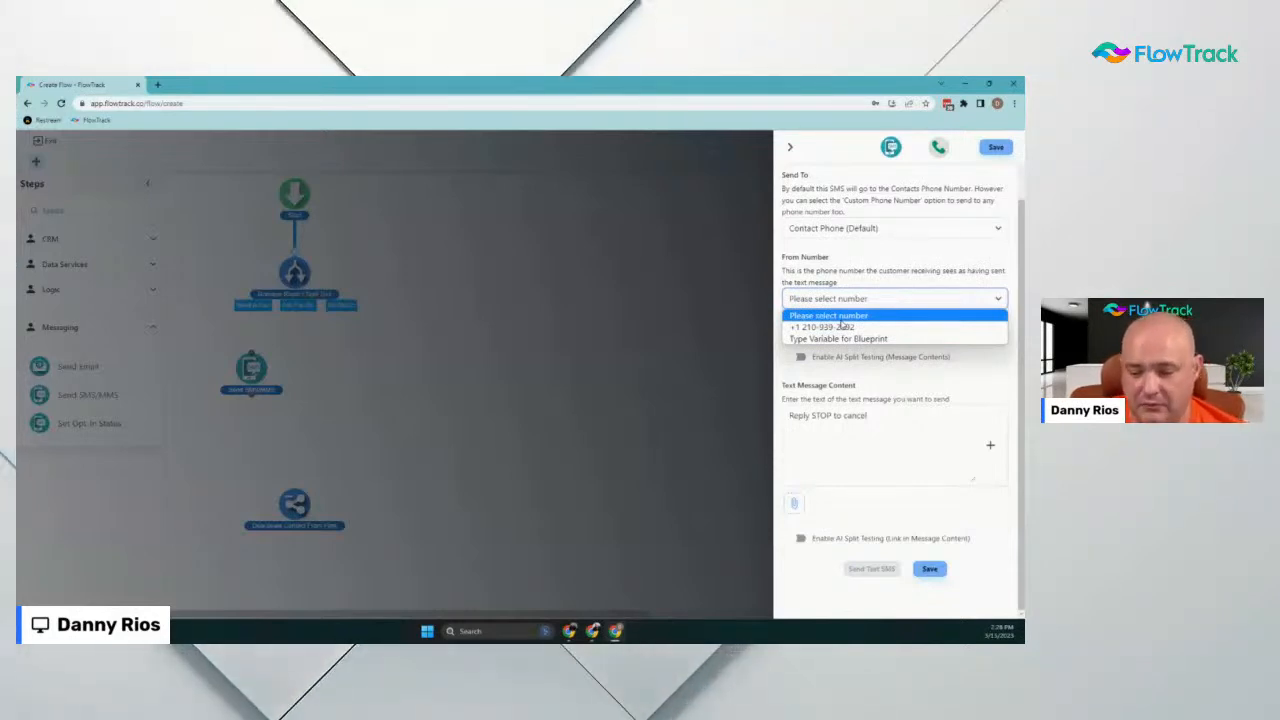
{"action": "left_click", "coordinate": [842, 327]}
Start the message with 'Hi {$contact.first_name}!' and begin the line 'Here is your coupon f'
{"action": "left_click", "coordinate": [851, 434]}
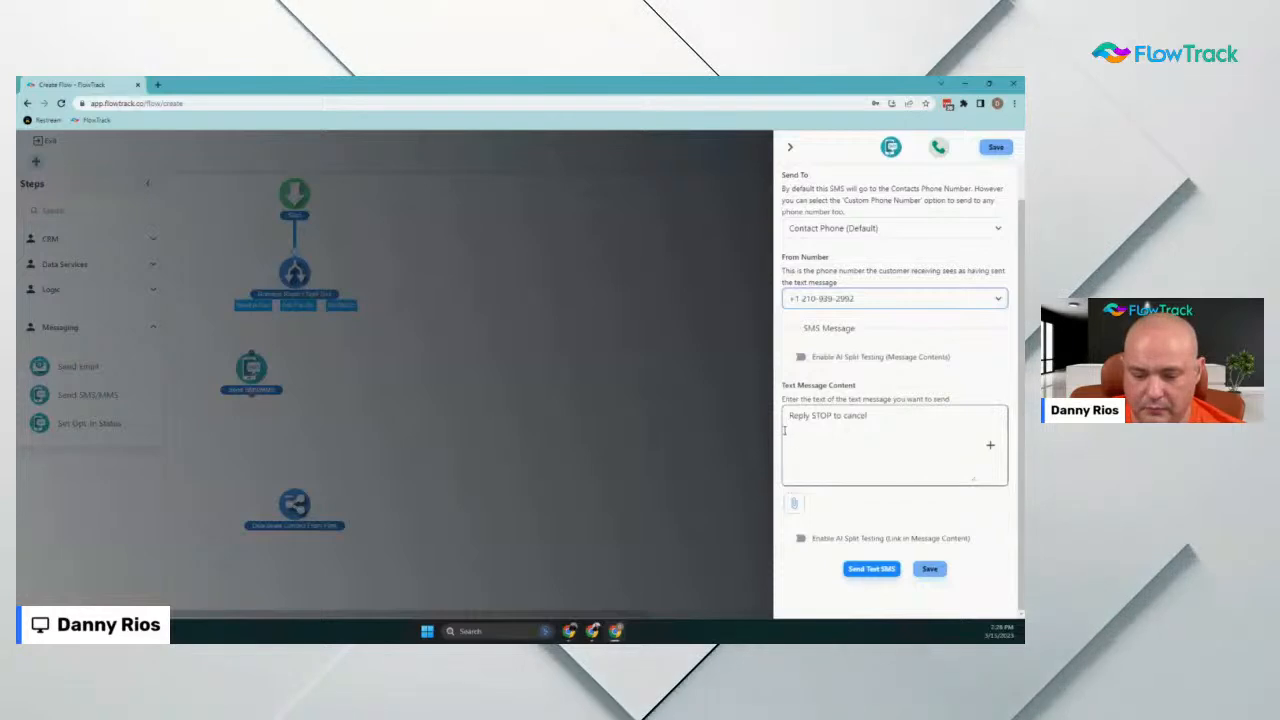
{"action": "key", "text": "Return"}
{"action": "key", "text": "Return"}
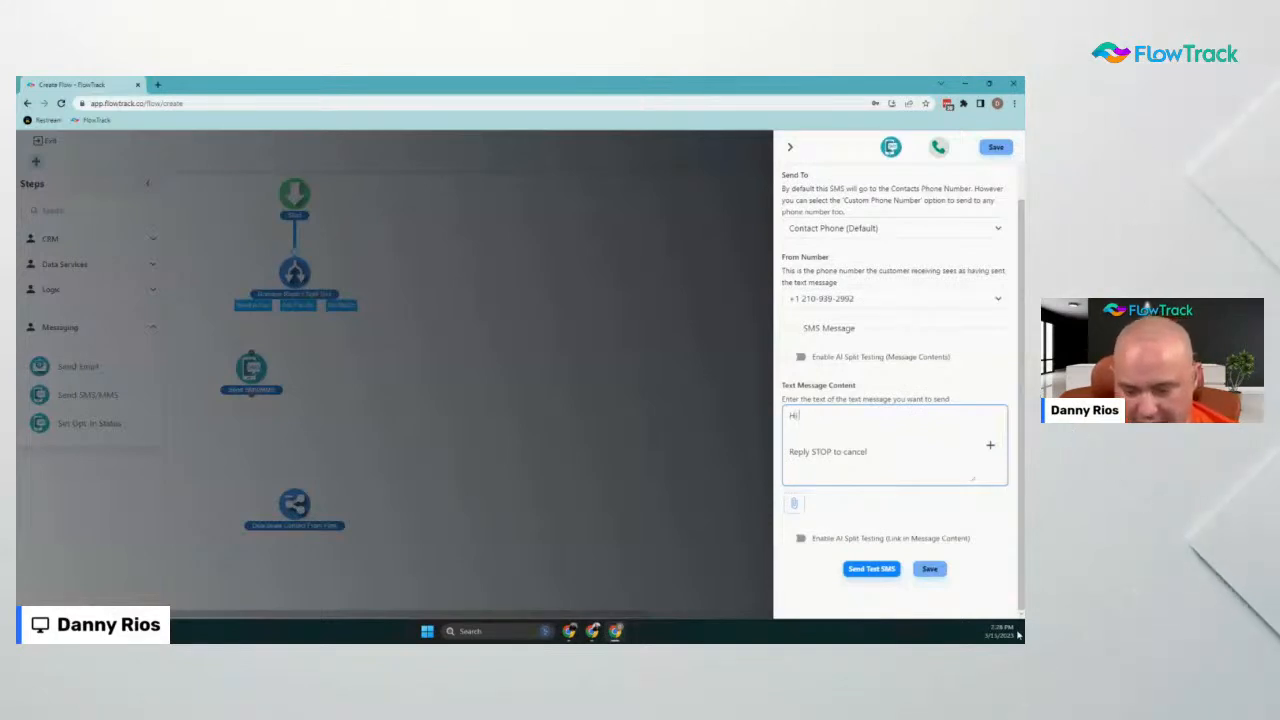
{"action": "left_click", "coordinate": [990, 448]}
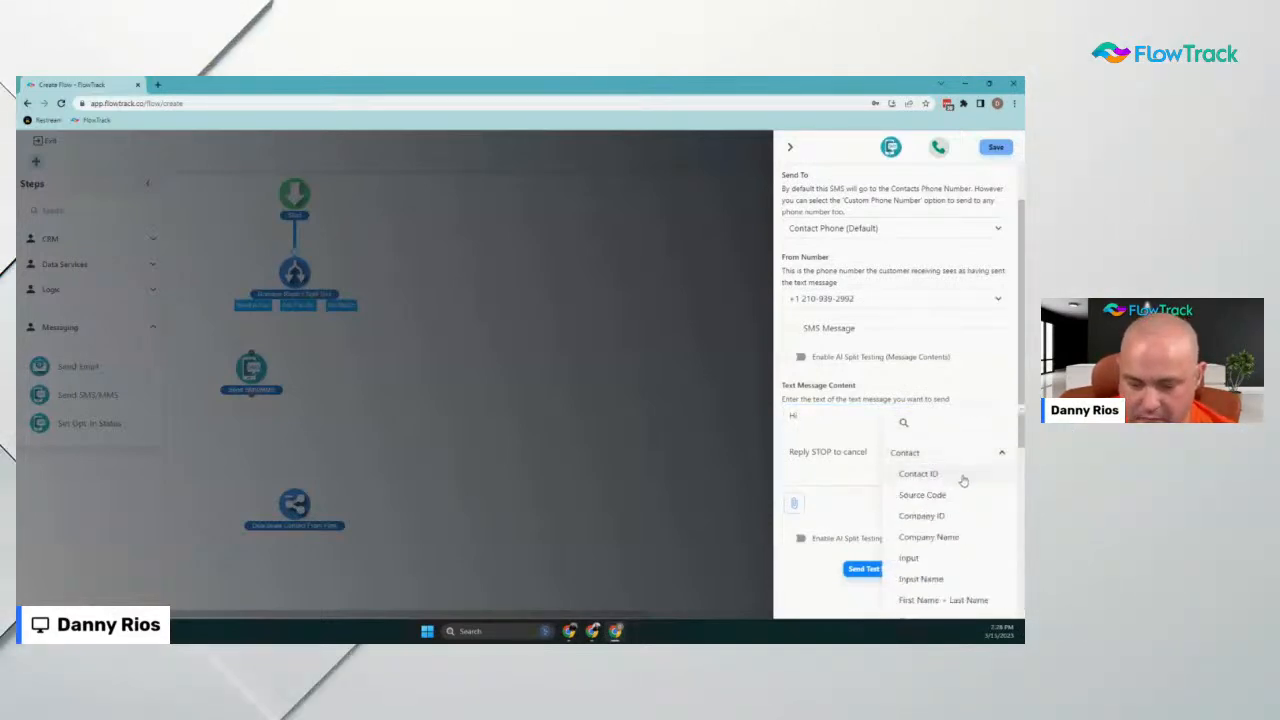
{"action": "scroll", "coordinate": [965, 490], "scroll_direction": "down", "scroll_amount": 2}
{"action": "left_click", "coordinate": [958, 516]}
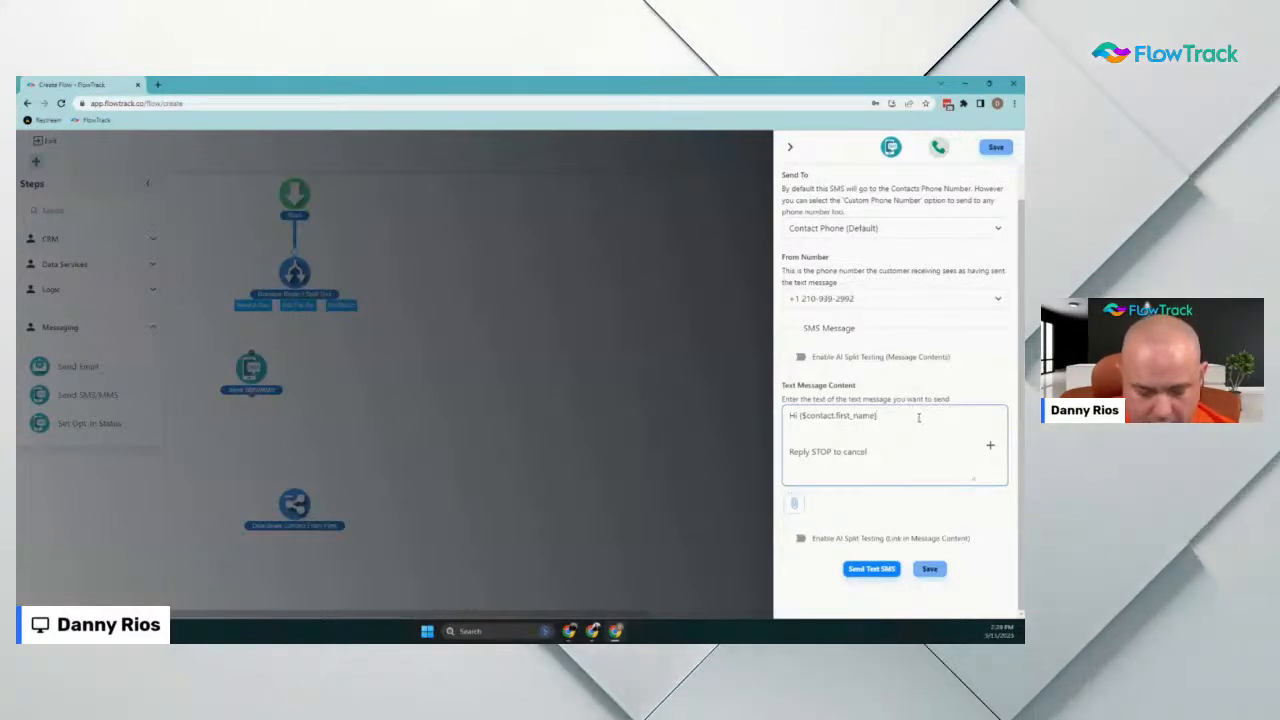
{"action": "type", "text": "!"}
{"action": "key", "text": "Return"}
{"action": "key", "text": "Return"}
{"action": "type", "text": "Here is your coupon f"}
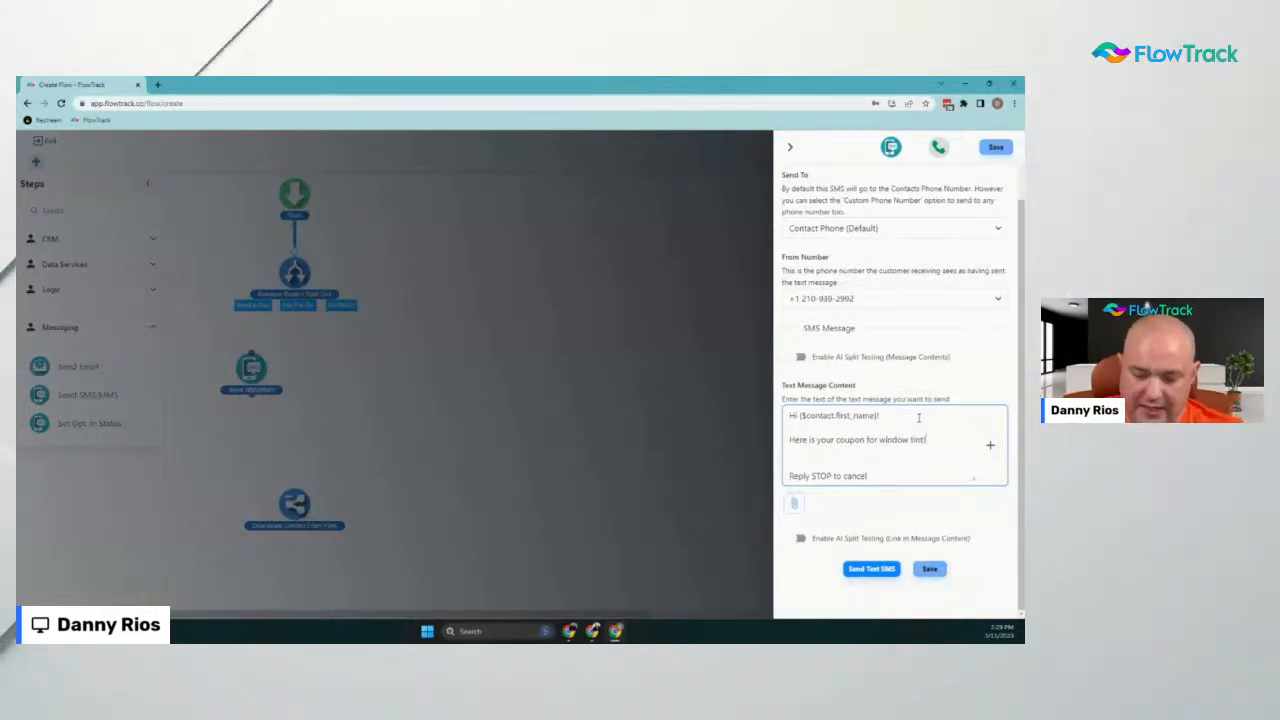
Dismiss the picture attachment dialog without attaching an image to the SMS
{"action": "left_click", "coordinate": [793, 508]}
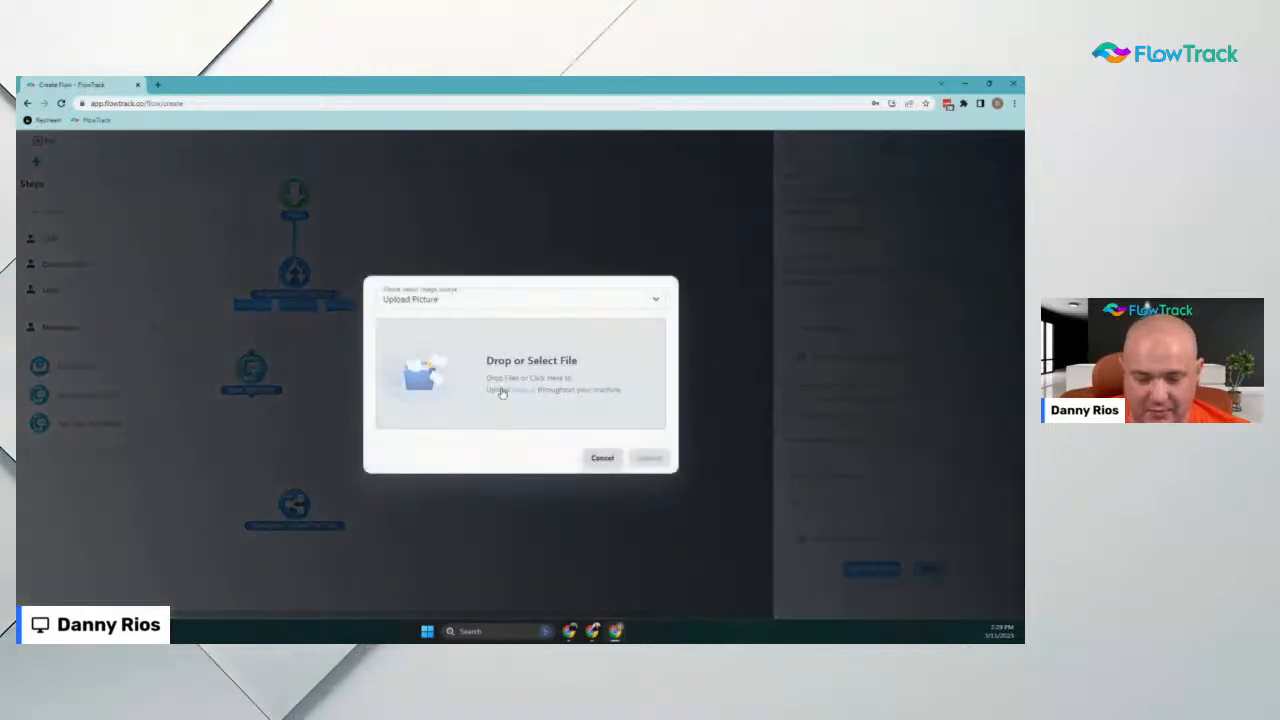
{"action": "left_click", "coordinate": [451, 299]}
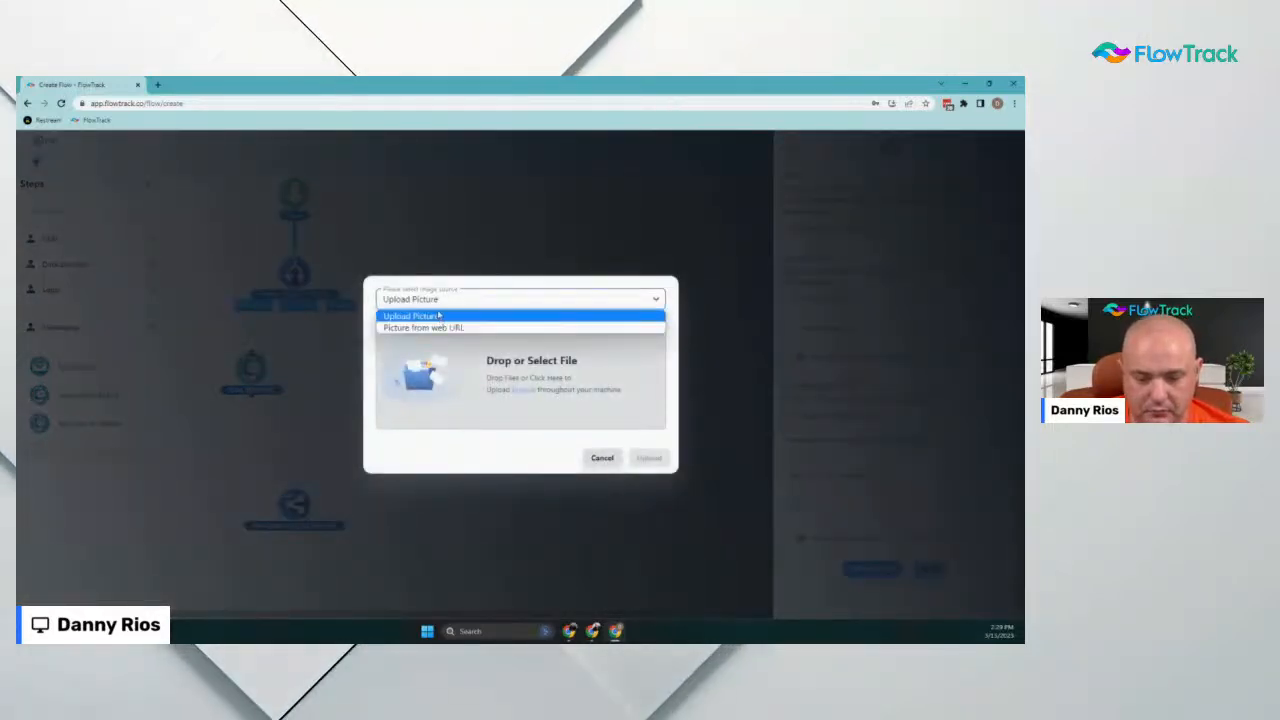
{"action": "left_click", "coordinate": [432, 316]}
{"action": "left_click", "coordinate": [602, 457]}
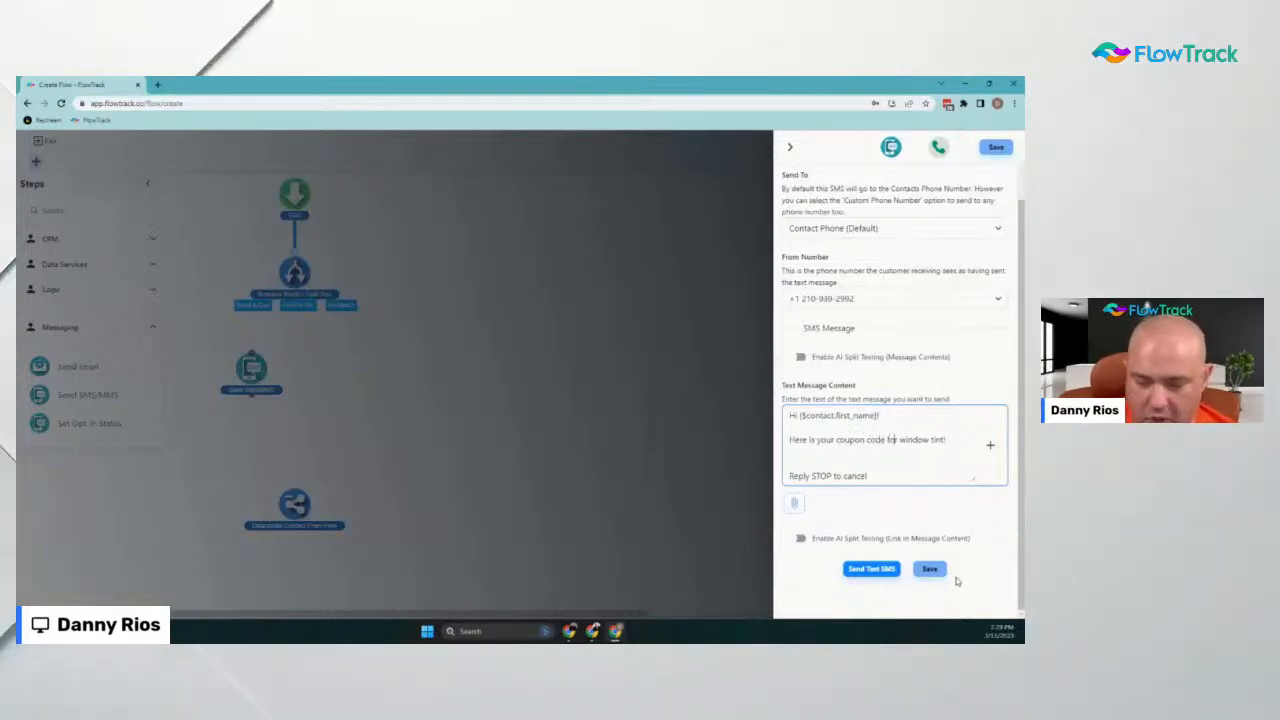
Set the coupon to $30 and add the coupon code 'xkyk' on its own line
{"action": "type", "text": "30"}
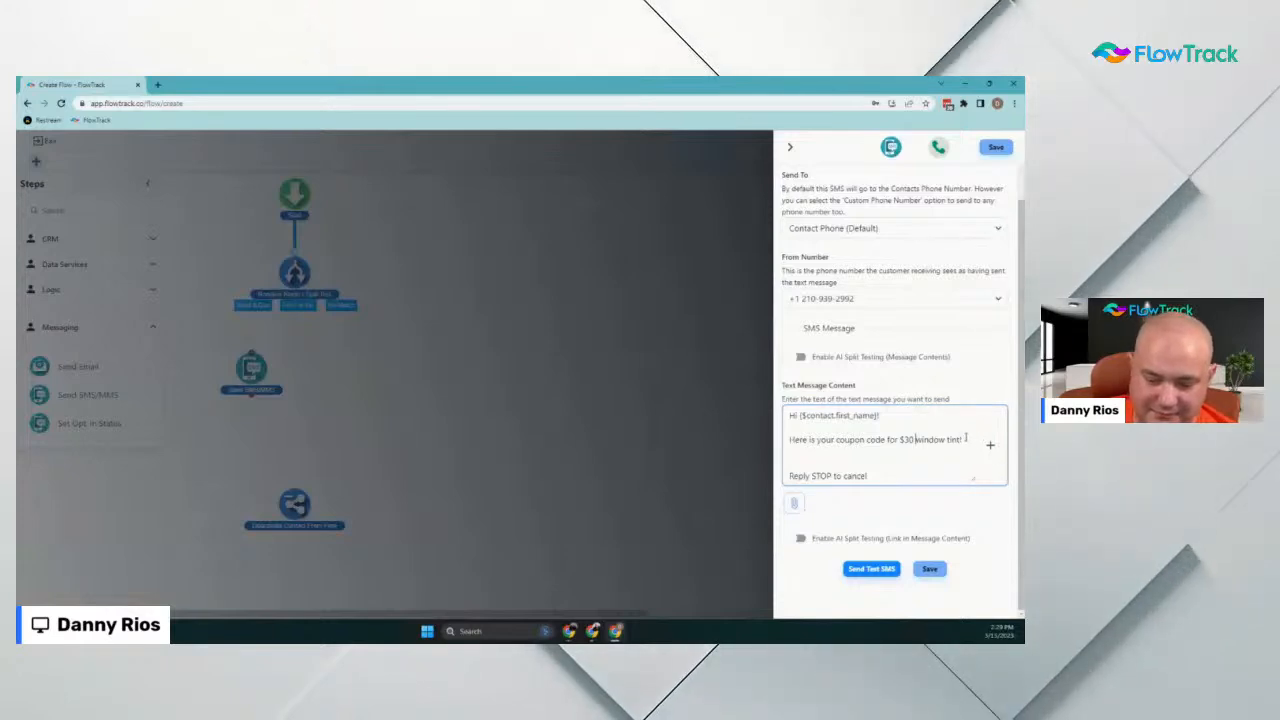
{"action": "left_click", "coordinate": [966, 440]}
{"action": "key", "text": "Return"}
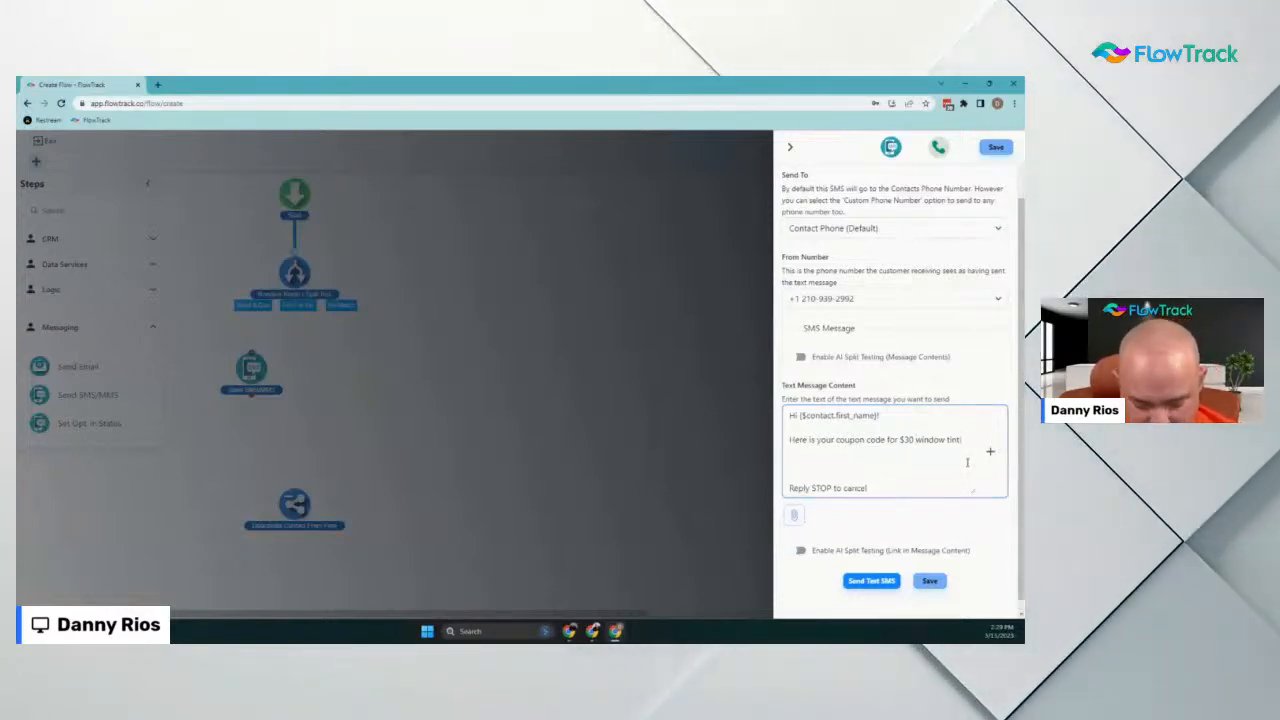
{"action": "type", "text": "xkyk"}
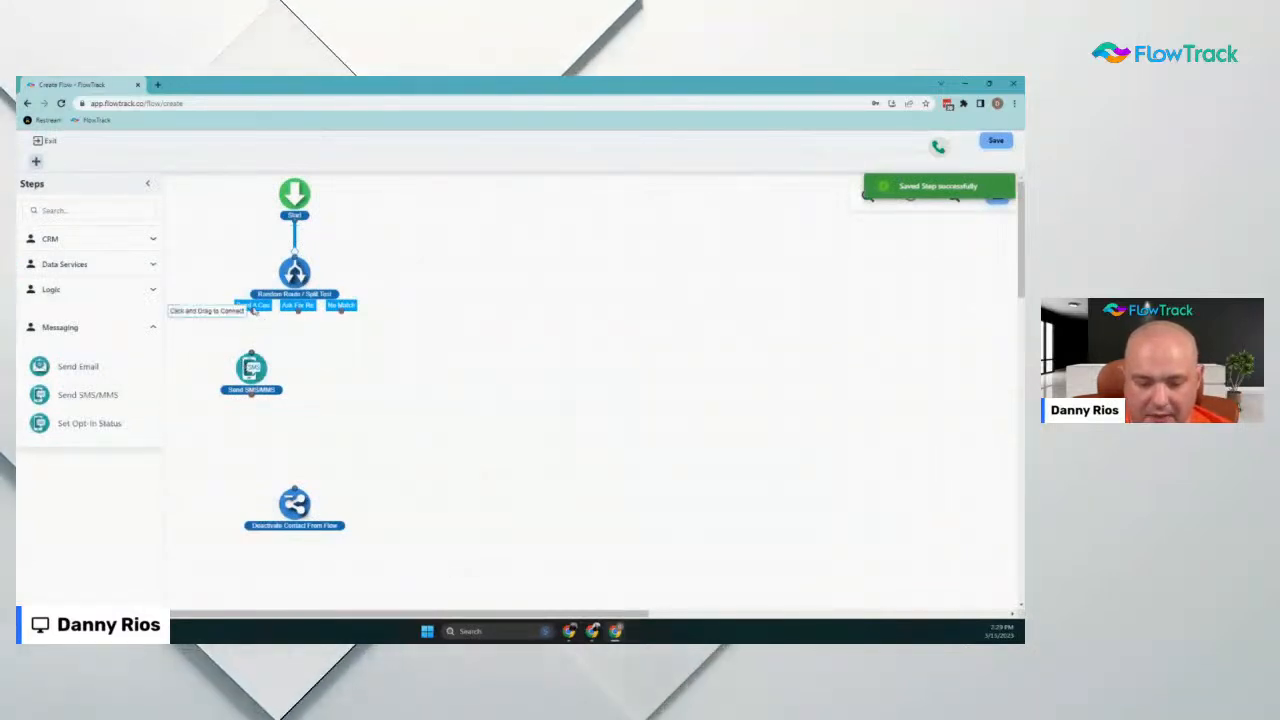
Link the Send A Coupon branch to the Send SMS/MMS step and reopen its settings
{"action": "left_click_drag", "start_coordinate": [252, 311], "coordinate": [251, 366]}
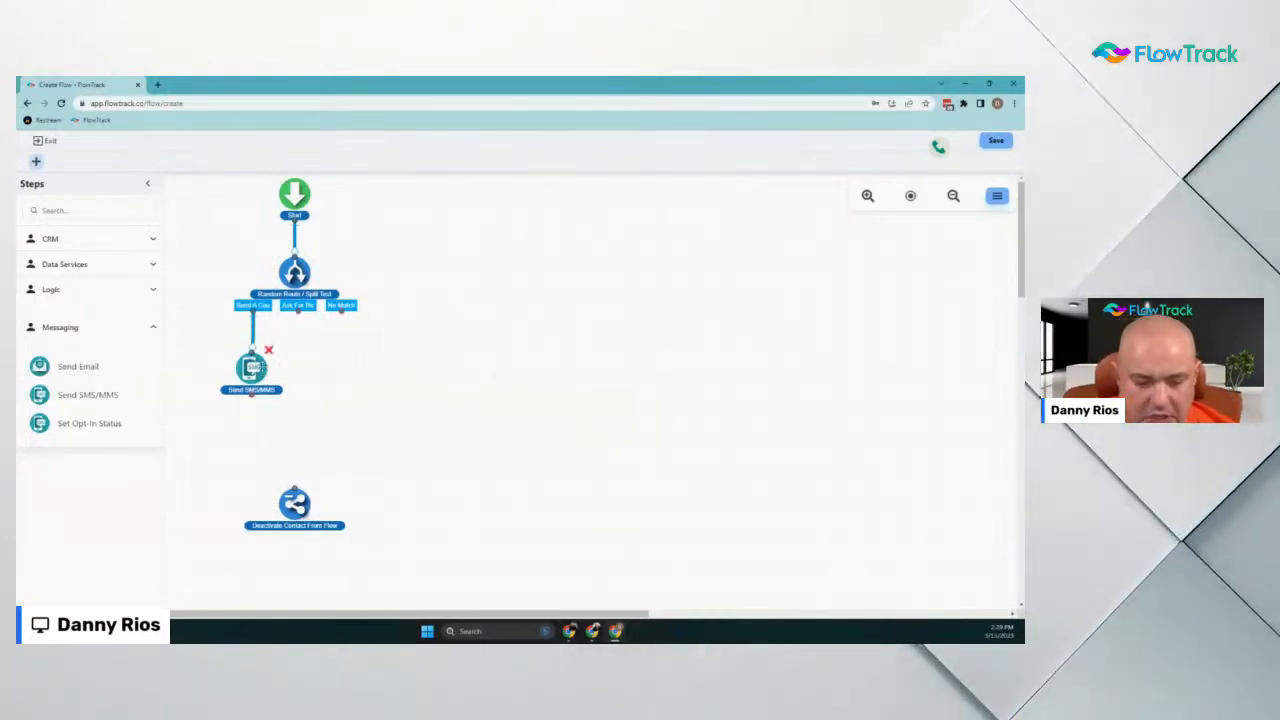
{"action": "left_click", "coordinate": [255, 369]}
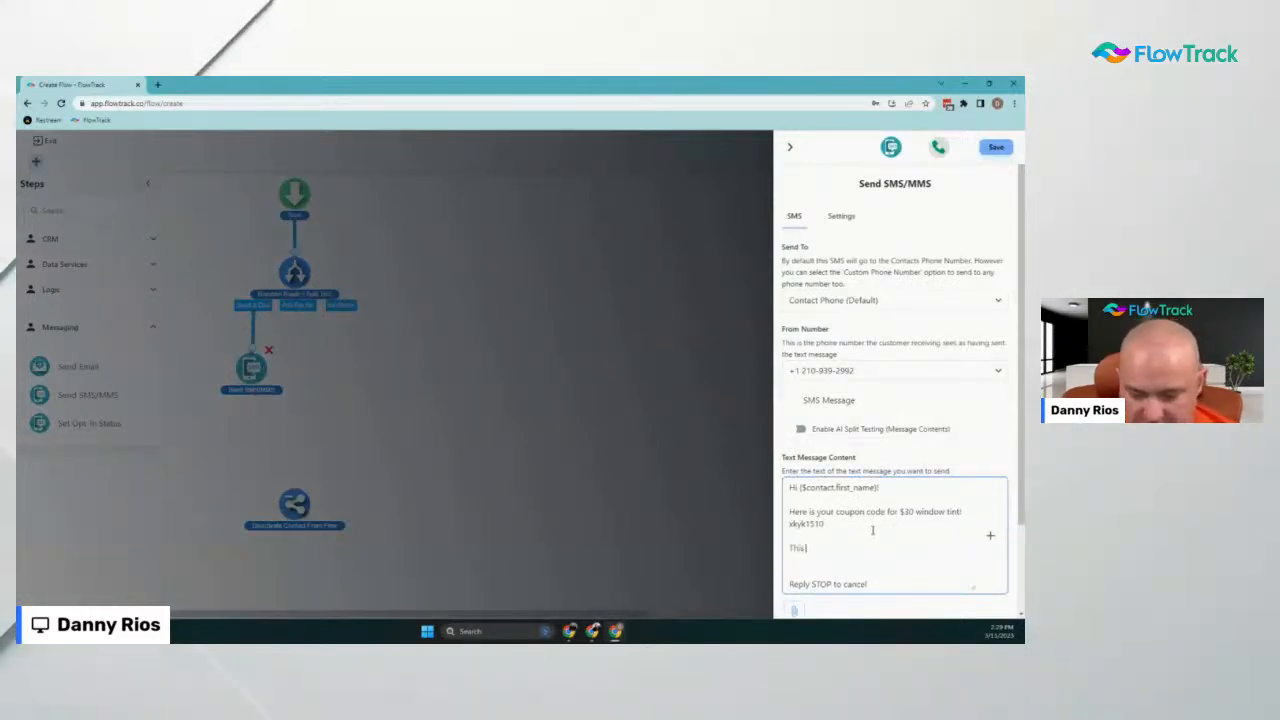
Append 'This coupon code expires in 14 days!' to the coupon SMS, insert no merge field, and save
{"action": "type", "text": "upon cod"}
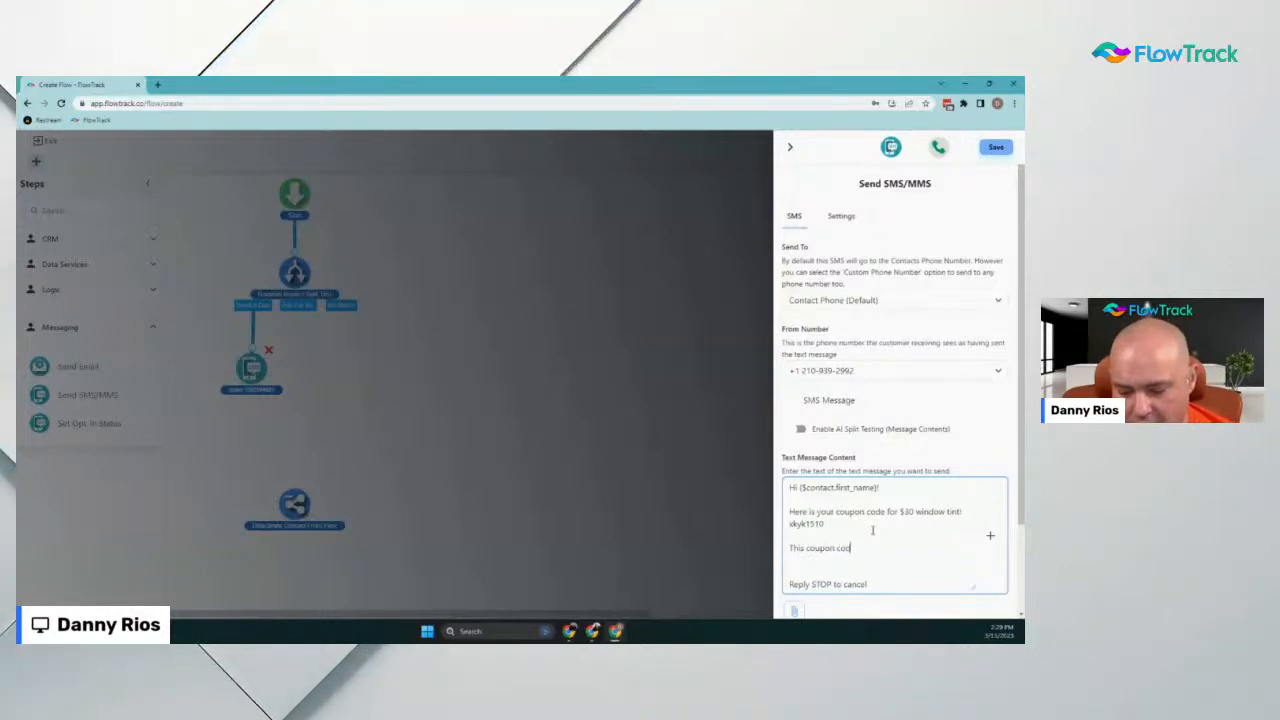
{"action": "type", "text": "e expire"}
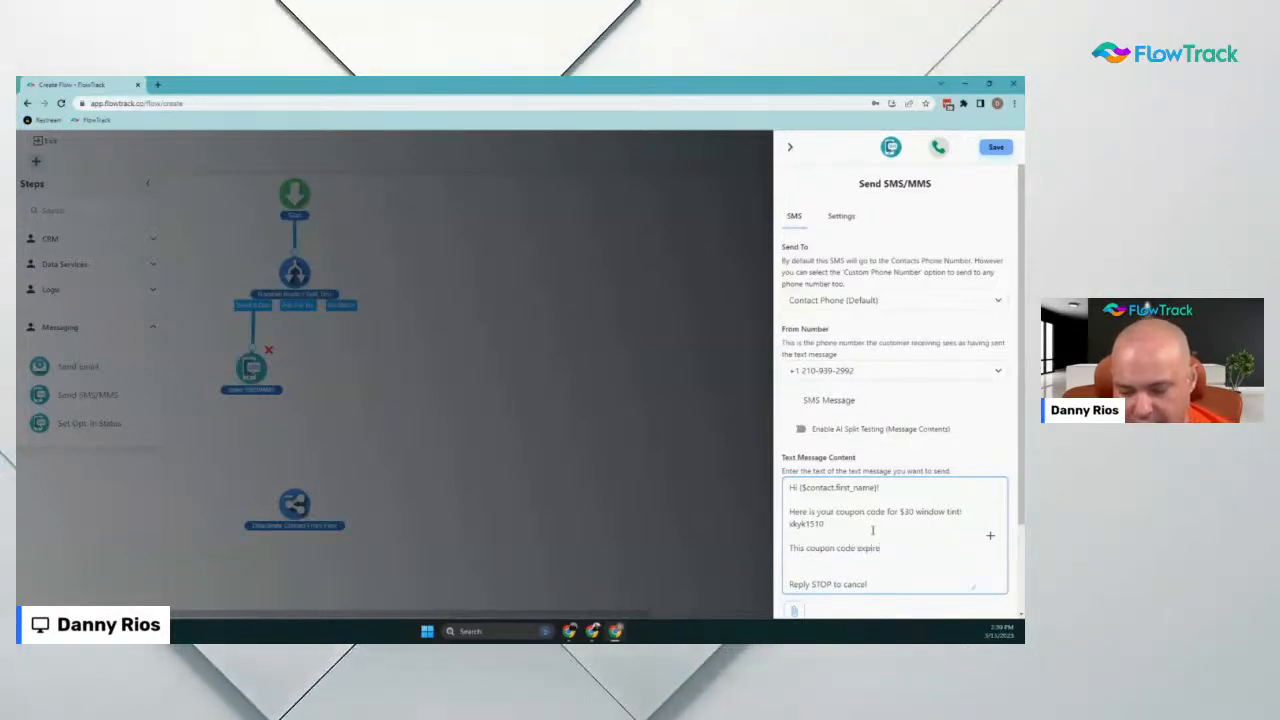
{"action": "type", "text": " ixpires in 14 d"}
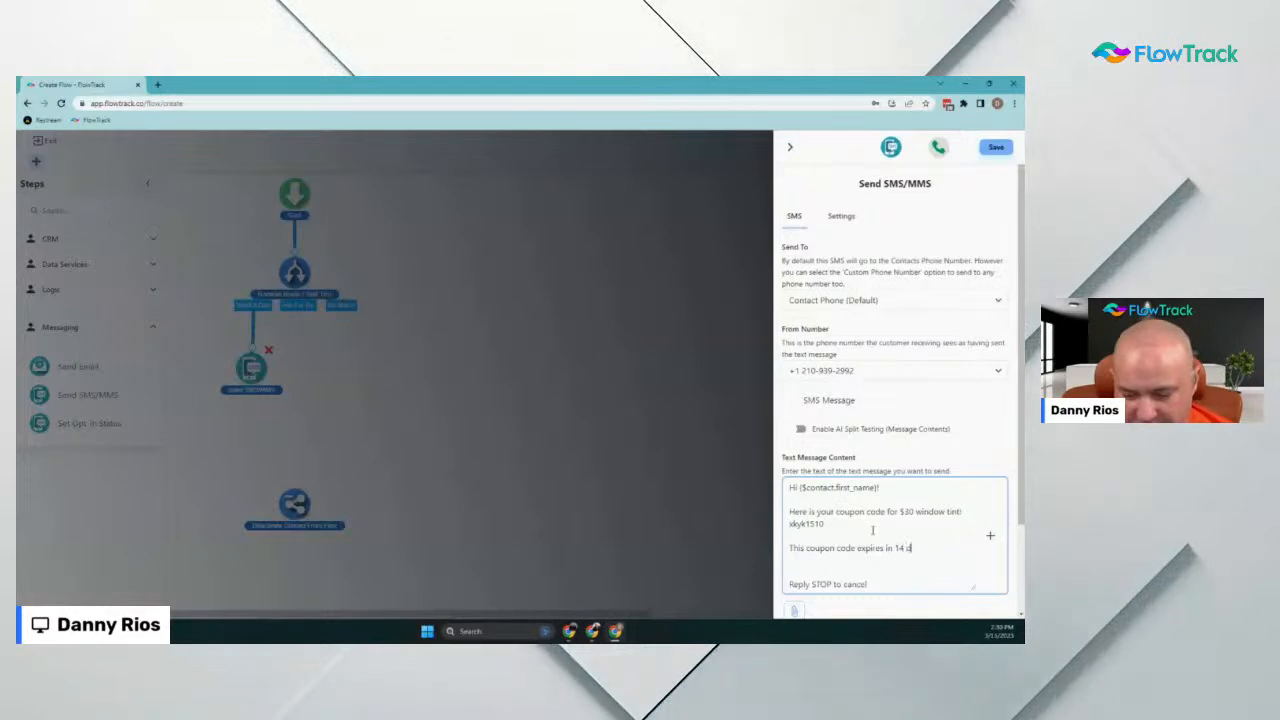
{"action": "type", "text": "ays!"}
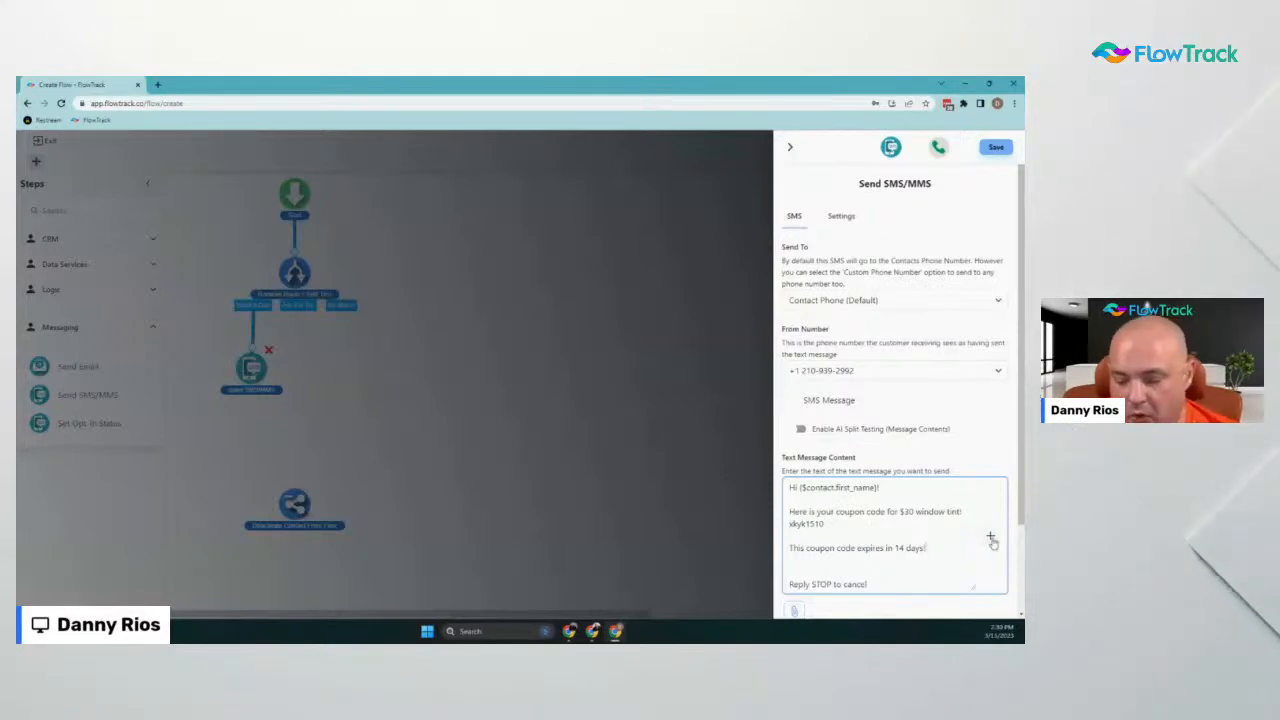
{"action": "left_click", "coordinate": [990, 539]}
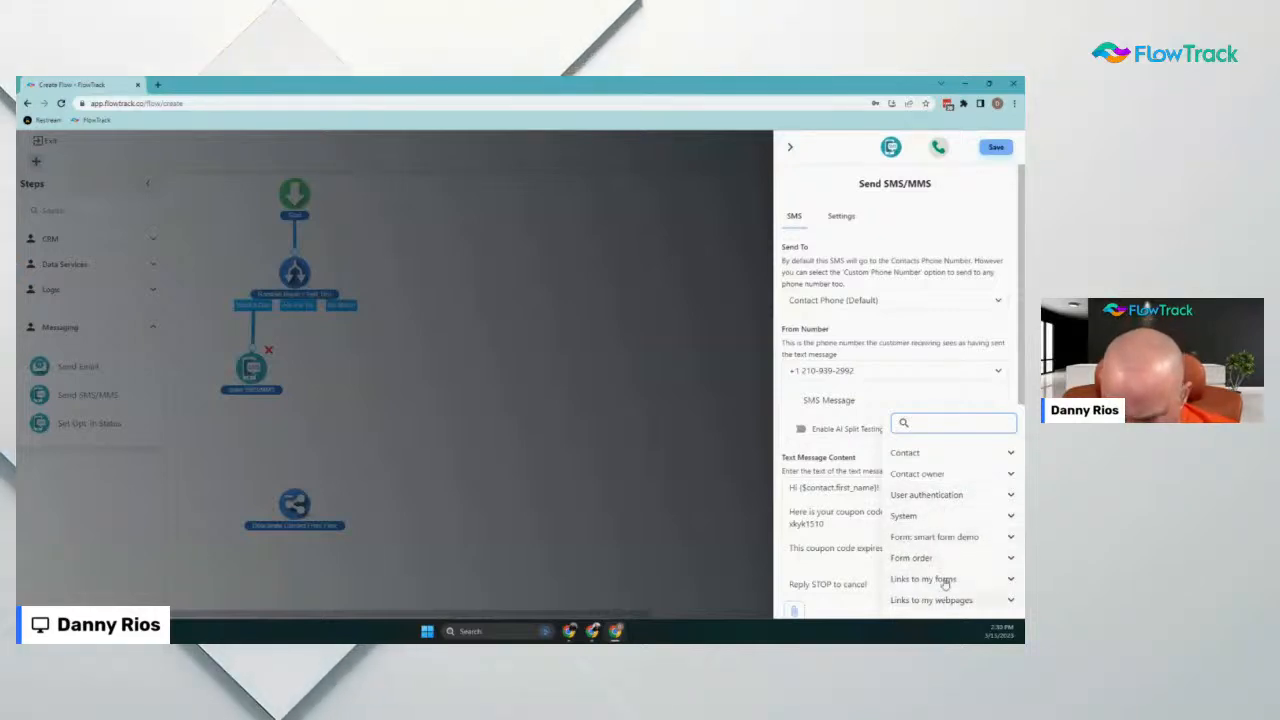
{"action": "left_click", "coordinate": [908, 516]}
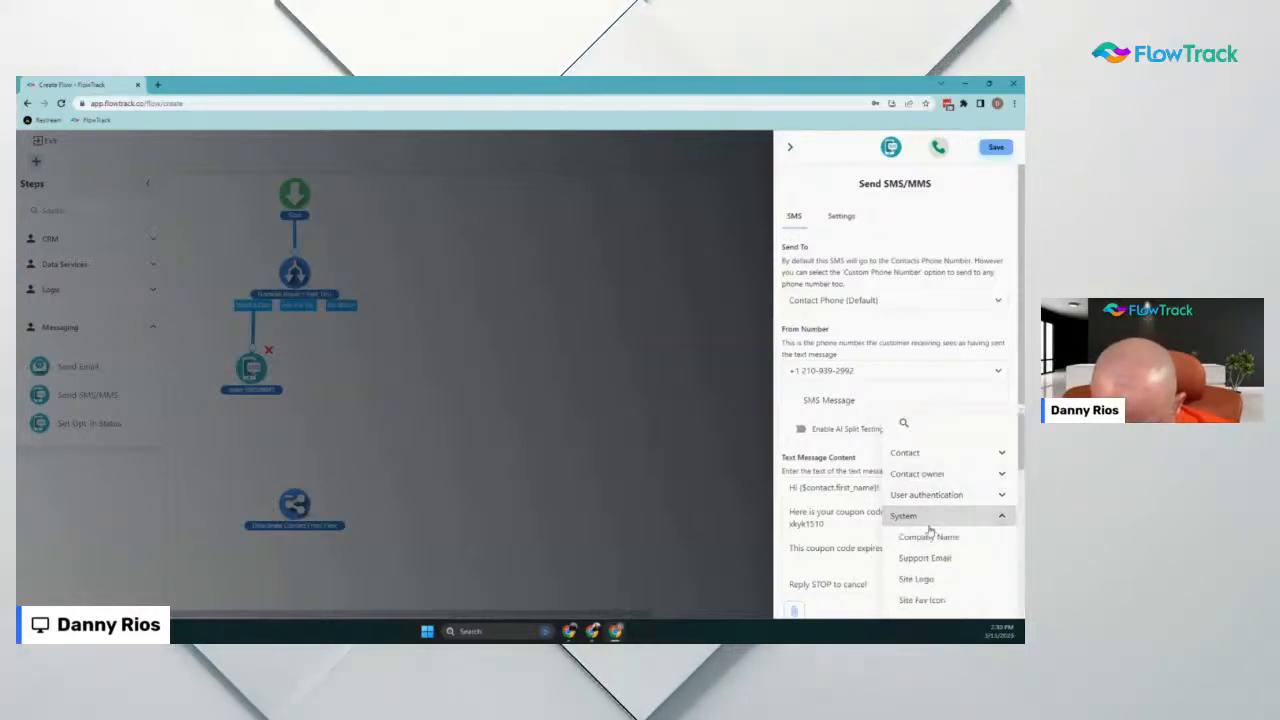
{"action": "scroll", "coordinate": [930, 530], "scroll_direction": "down", "scroll_amount": 6}
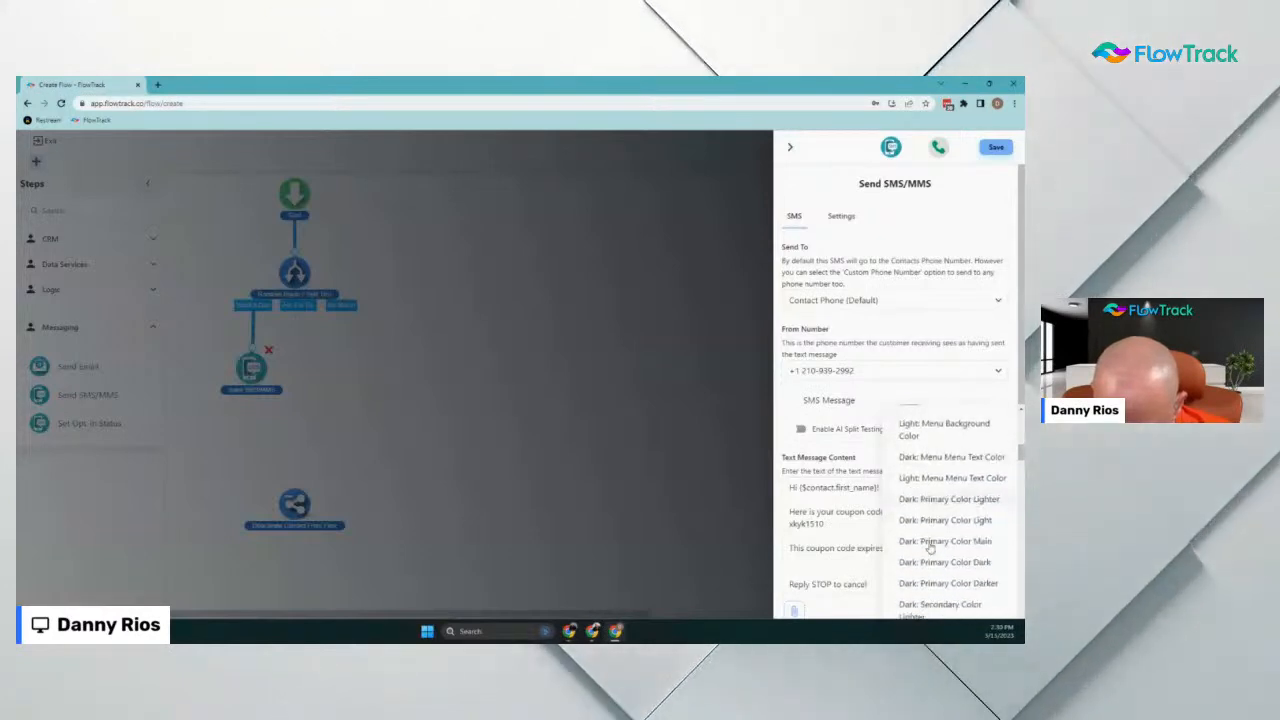
{"action": "scroll", "coordinate": [930, 548], "scroll_direction": "down", "scroll_amount": 10}
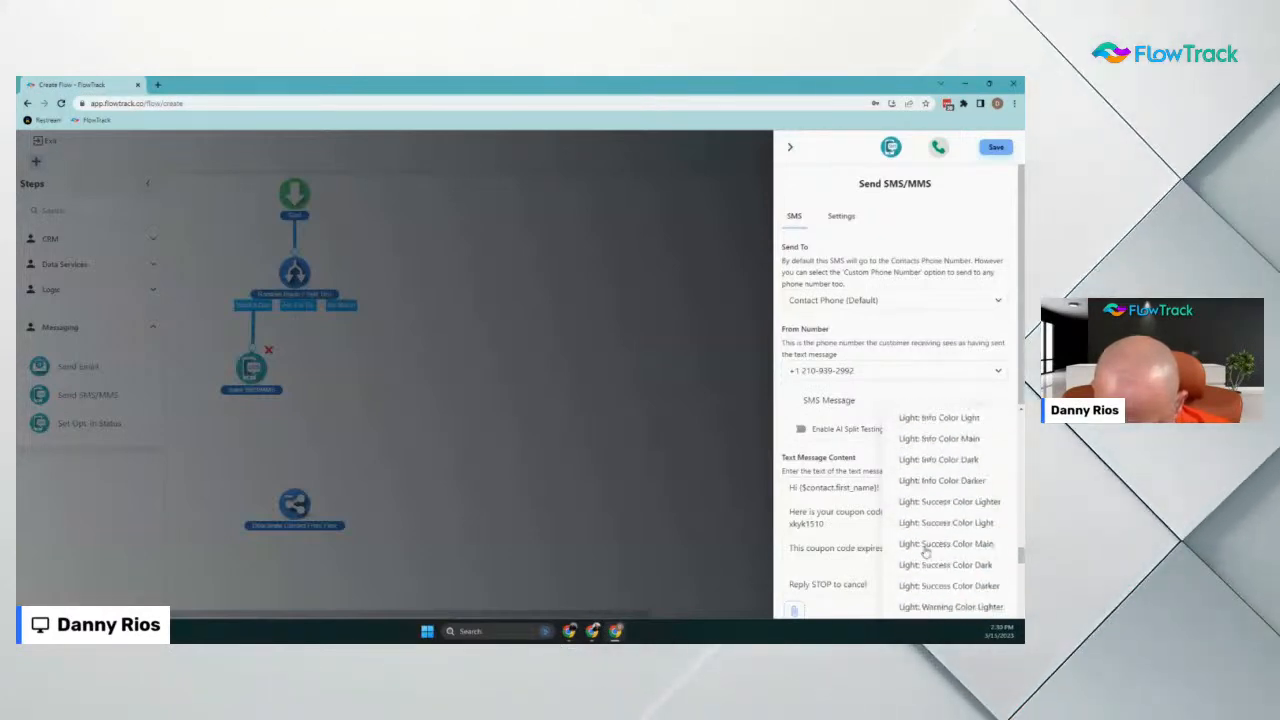
{"action": "scroll", "coordinate": [926, 550], "scroll_direction": "down", "scroll_amount": 10}
{"action": "left_click", "coordinate": [856, 531]}
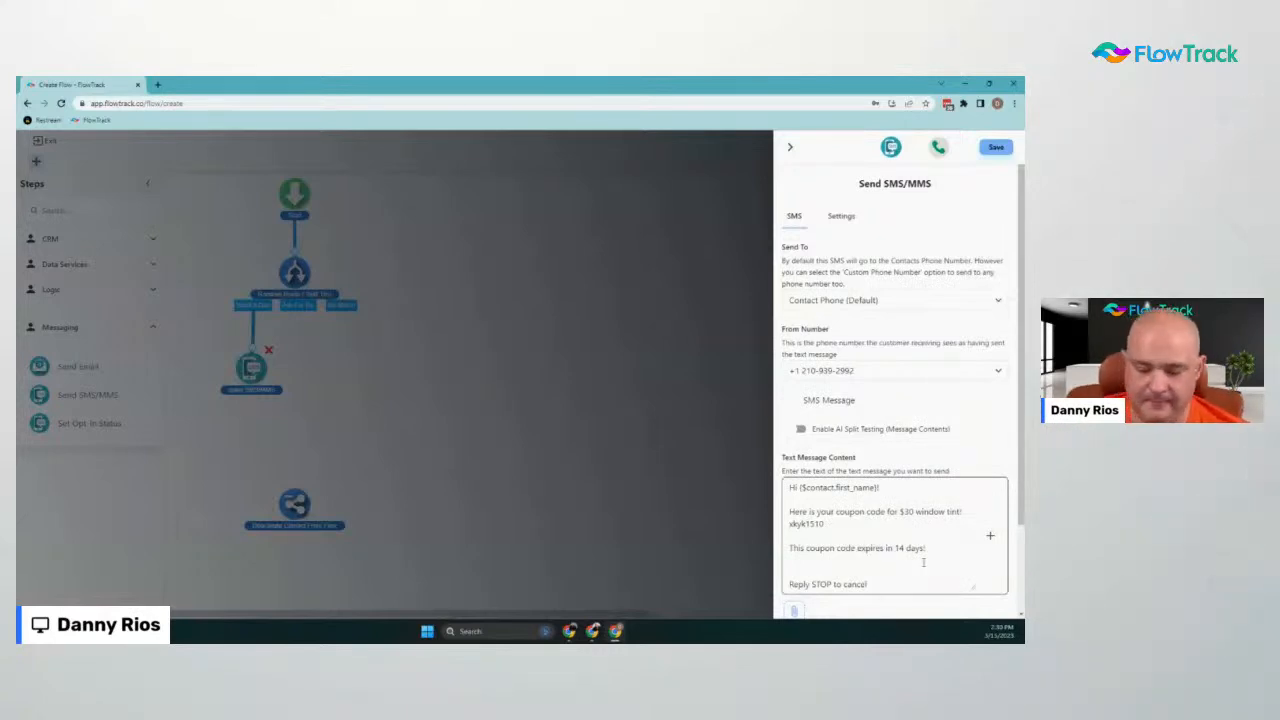
{"action": "scroll", "coordinate": [923, 562], "scroll_direction": "down", "scroll_amount": 1}
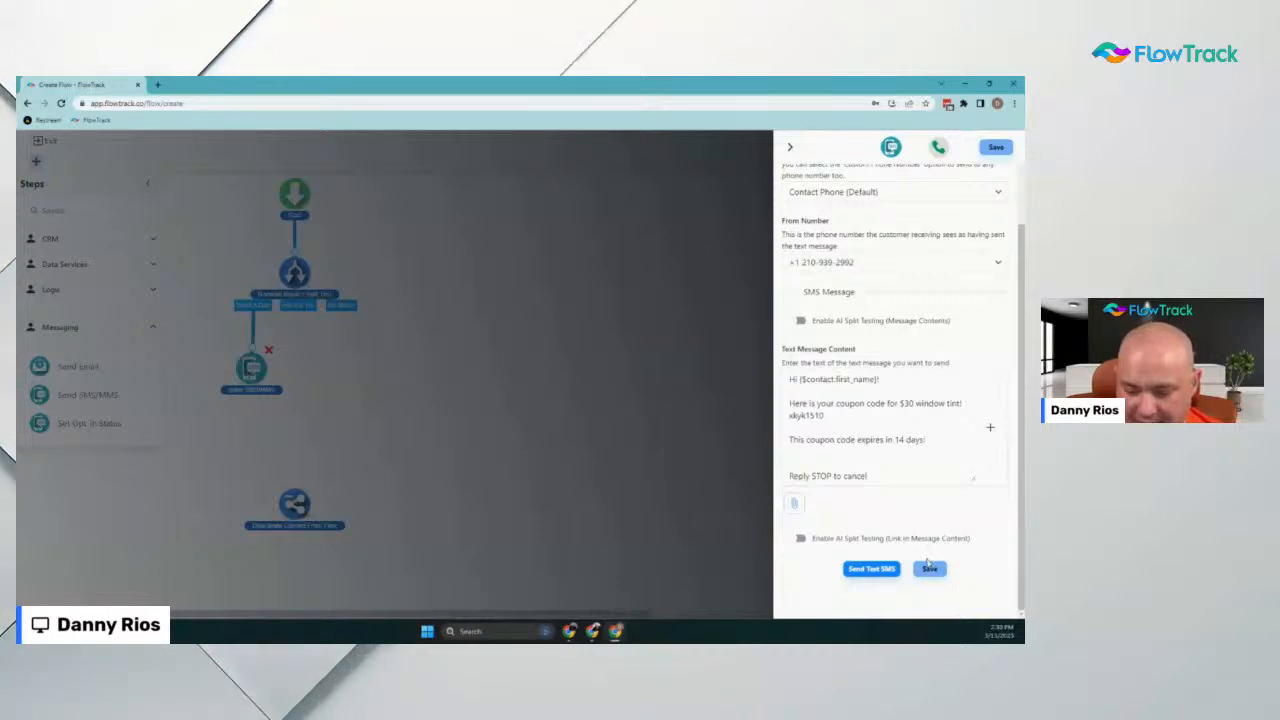
{"action": "left_click", "coordinate": [929, 568]}
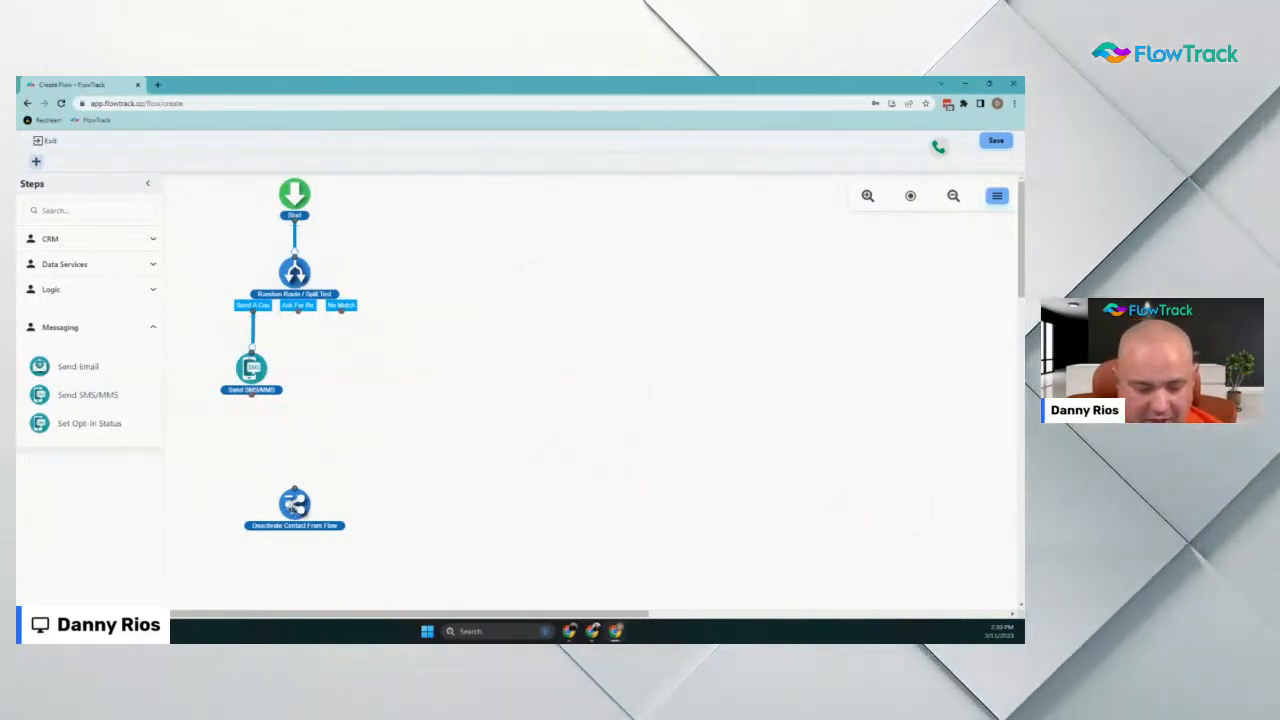
Move the Deactivate Contact From Flow node further down the canvas
{"action": "left_click_drag", "start_coordinate": [292, 507], "coordinate": [292, 528]}
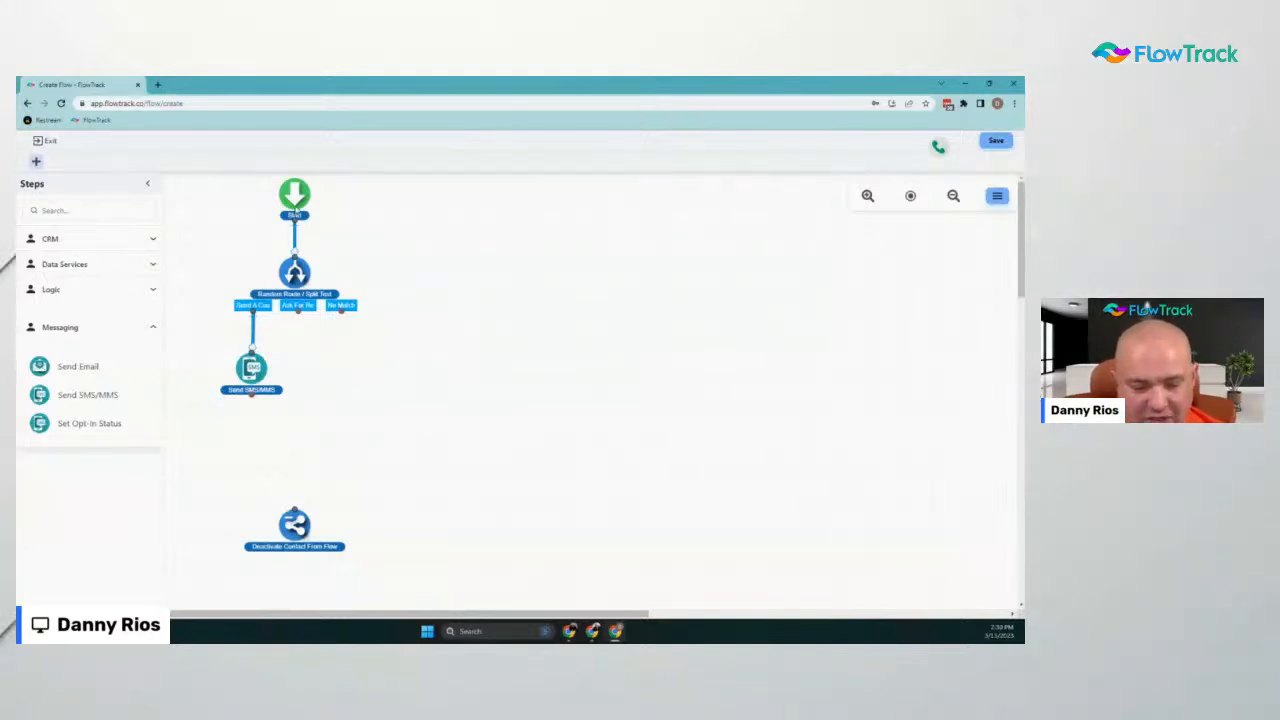
{"action": "scroll", "coordinate": [375, 525], "scroll_direction": "down", "scroll_amount": 1}
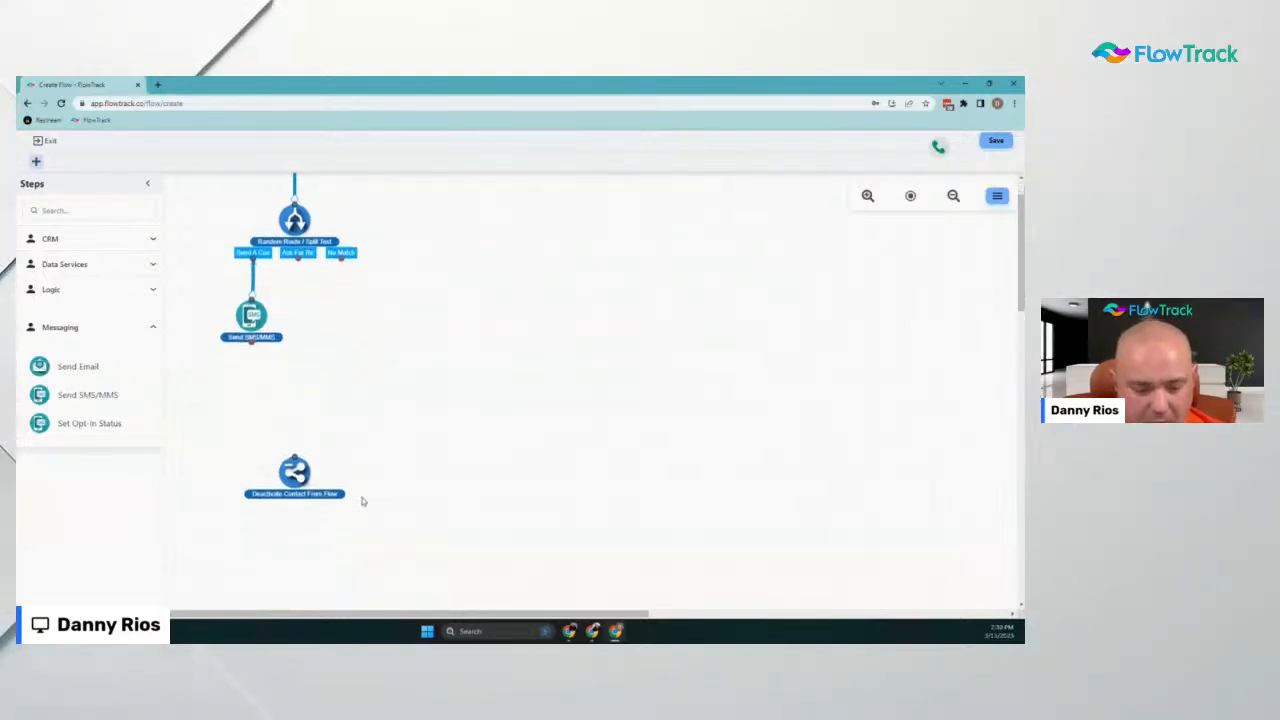
{"action": "left_click_drag", "start_coordinate": [307, 476], "coordinate": [294, 508]}
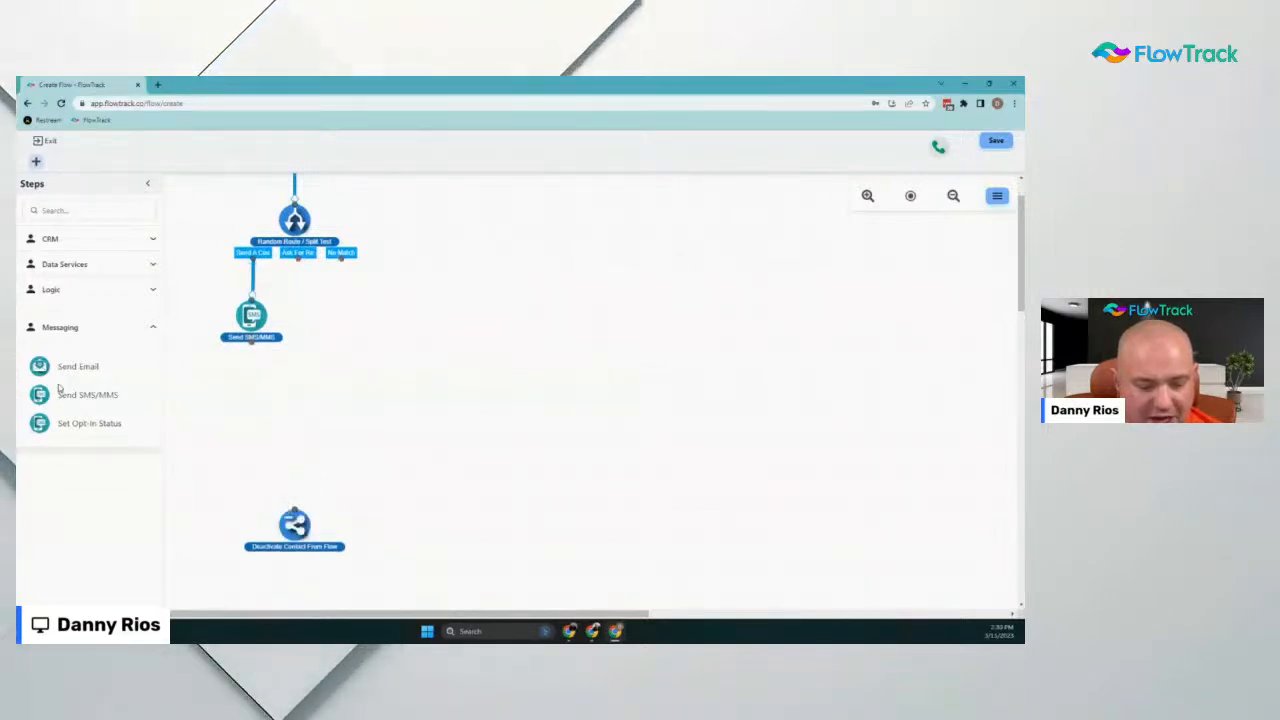
Expand Data Services and Logic, then search the steps list for 'wait'
{"action": "left_click", "coordinate": [64, 265]}
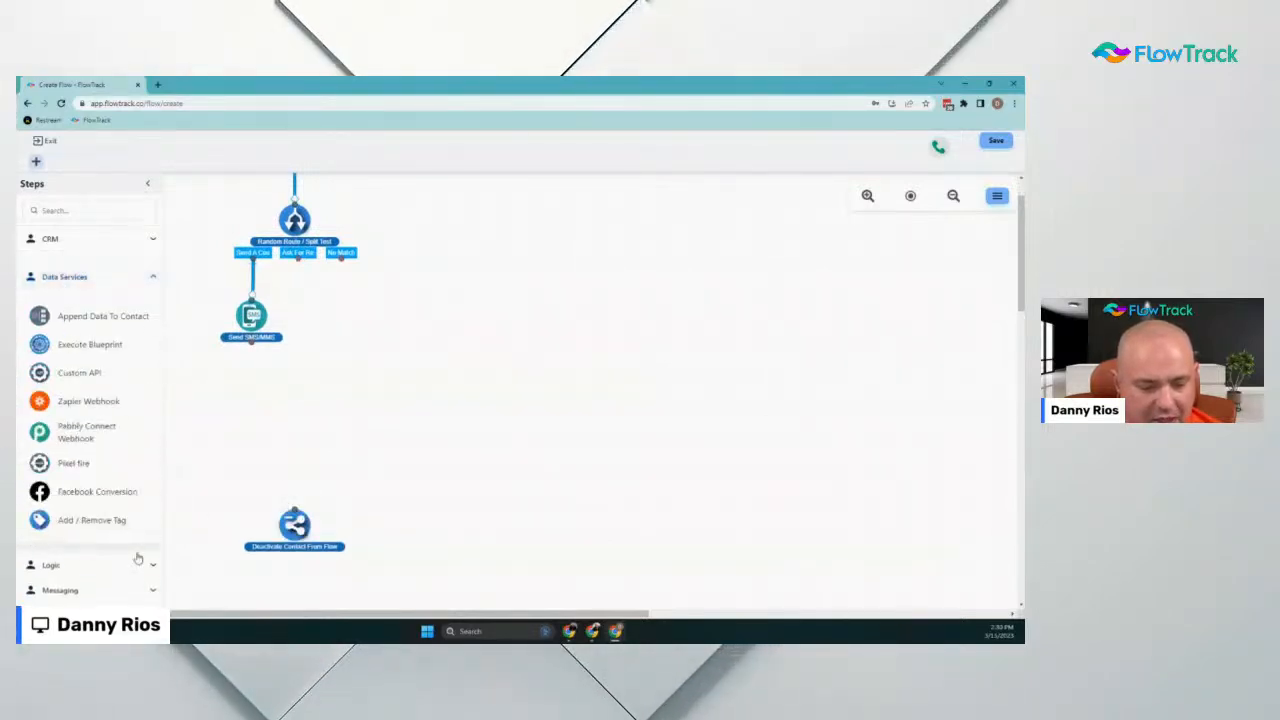
{"action": "left_click", "coordinate": [52, 565]}
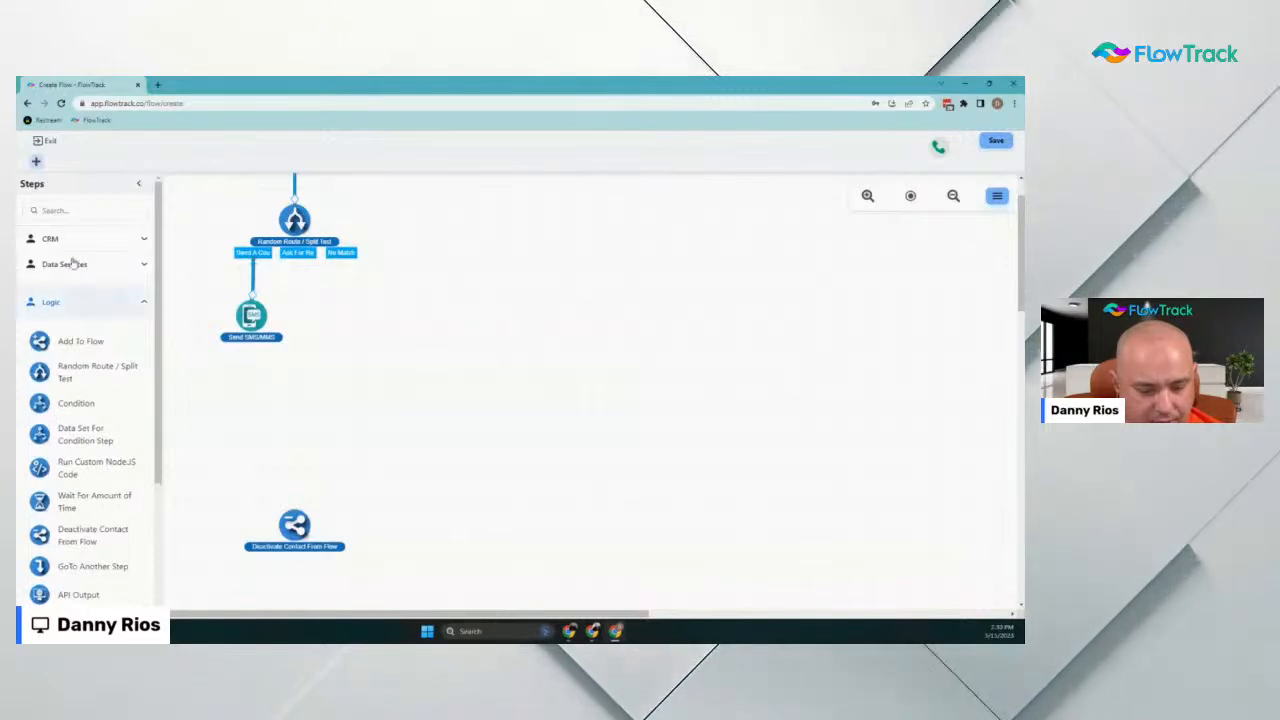
{"action": "left_click", "coordinate": [64, 210]}
{"action": "type", "text": "wait"}
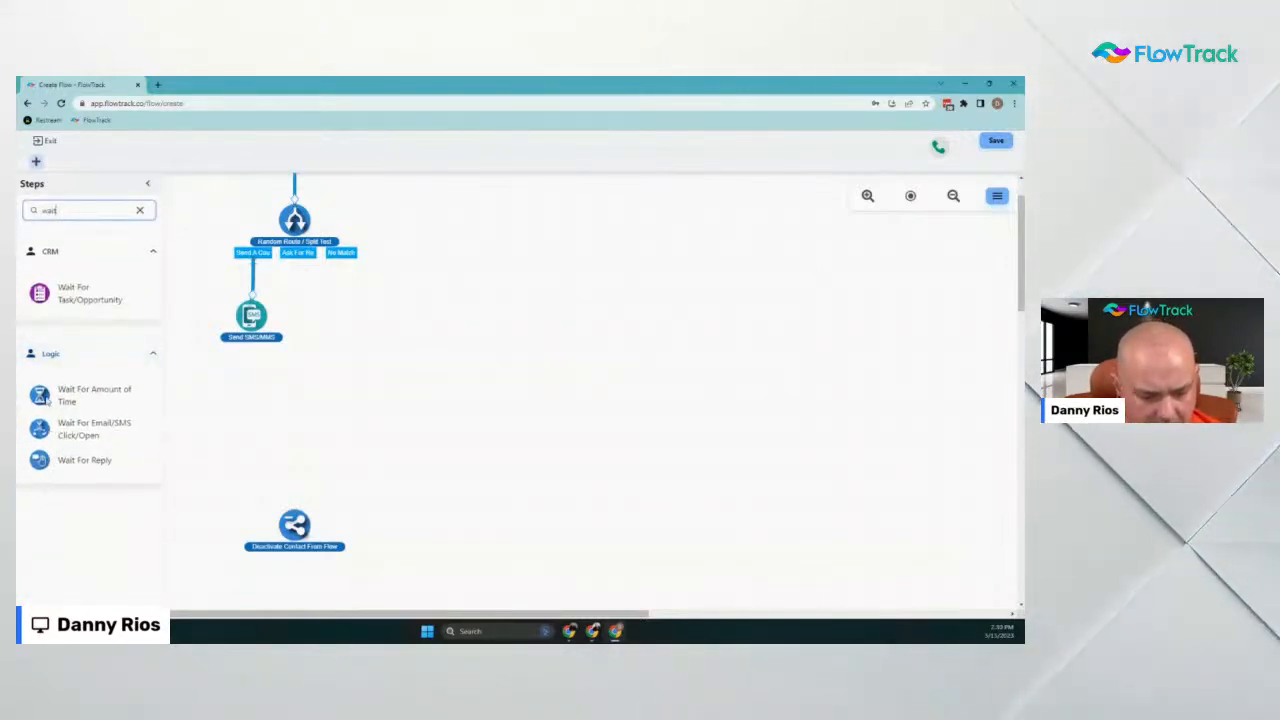
Add a Wait For Amount of Time step set to 1 Day, linked after Send SMS/MMS
{"action": "left_click_drag", "start_coordinate": [250, 390], "coordinate": [250, 388]}
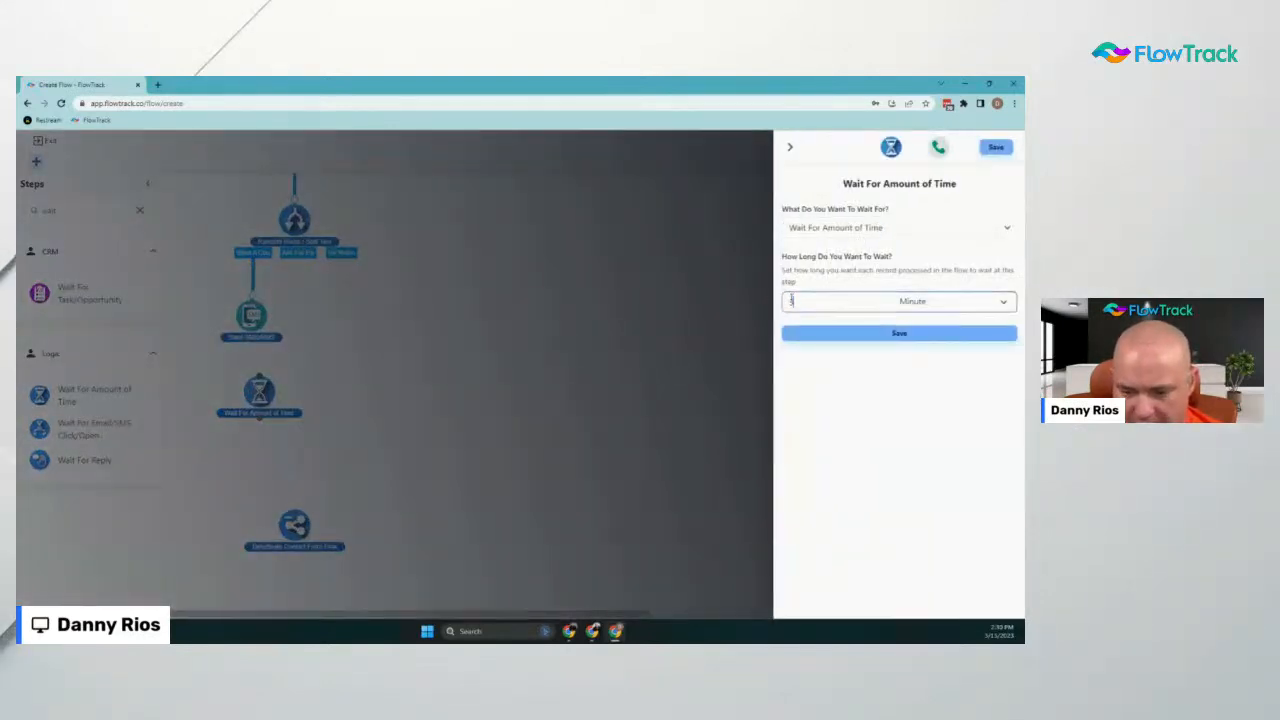
{"action": "left_click", "coordinate": [950, 302]}
{"action": "left_click", "coordinate": [919, 358]}
{"action": "left_click", "coordinate": [917, 335]}
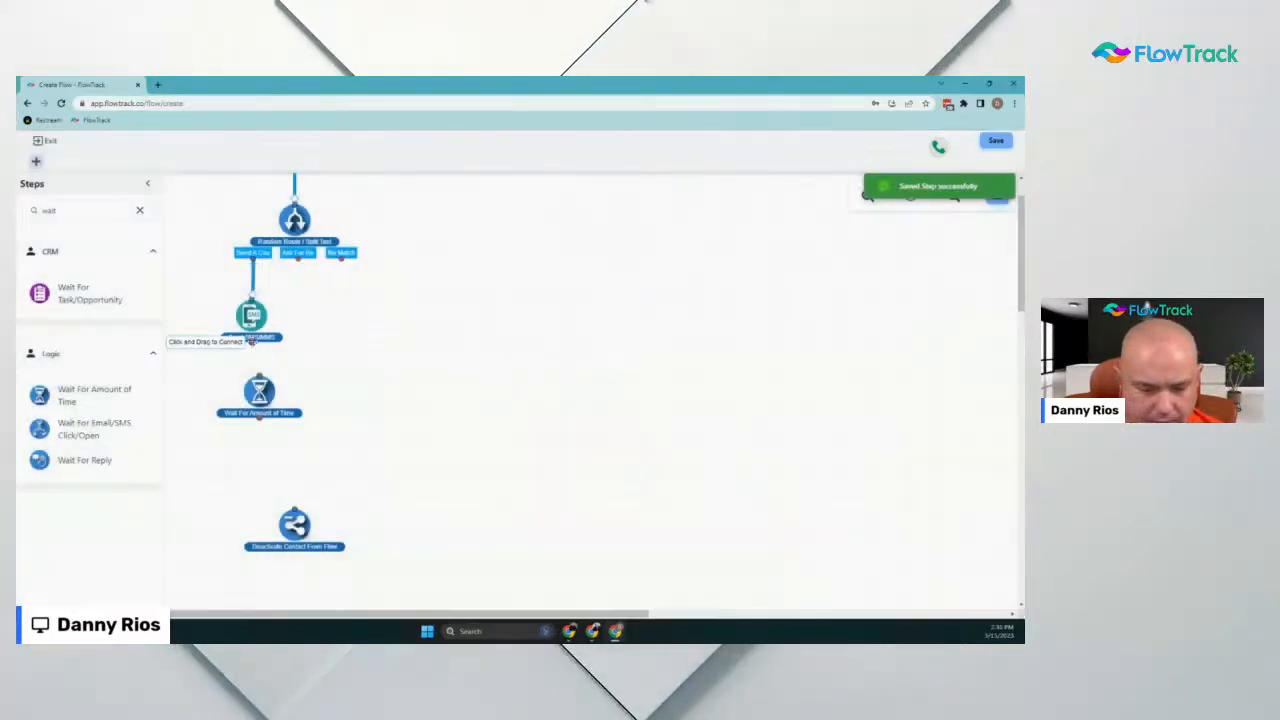
{"action": "mouse_move", "coordinate": [252, 342]}
{"action": "left_mouse_down"}
{"action": "mouse_move", "coordinate": [259, 377]}
{"action": "mouse_move", "coordinate": [242, 399]}
{"action": "mouse_move", "coordinate": [252, 388]}
{"action": "left_mouse_up"}
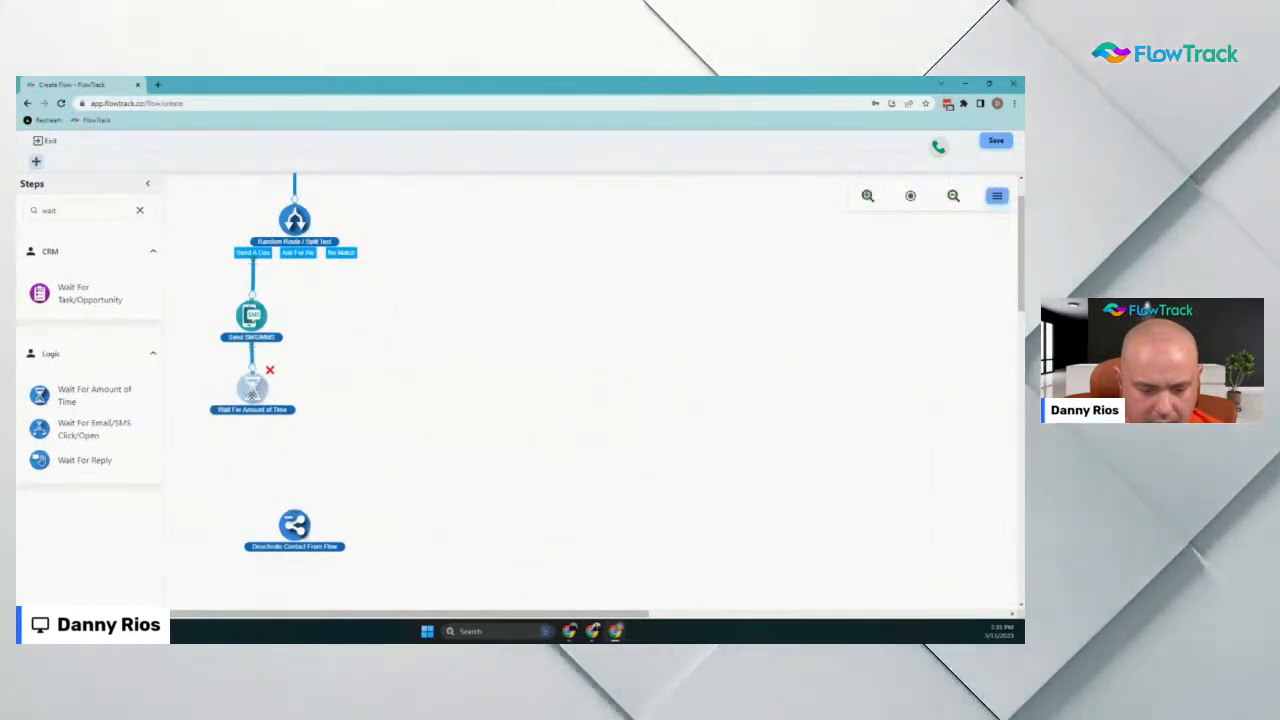
Add a second Send SMS/MMS step and write the question about the window tint above the opt-out line
{"action": "left_click", "coordinate": [95, 354]}
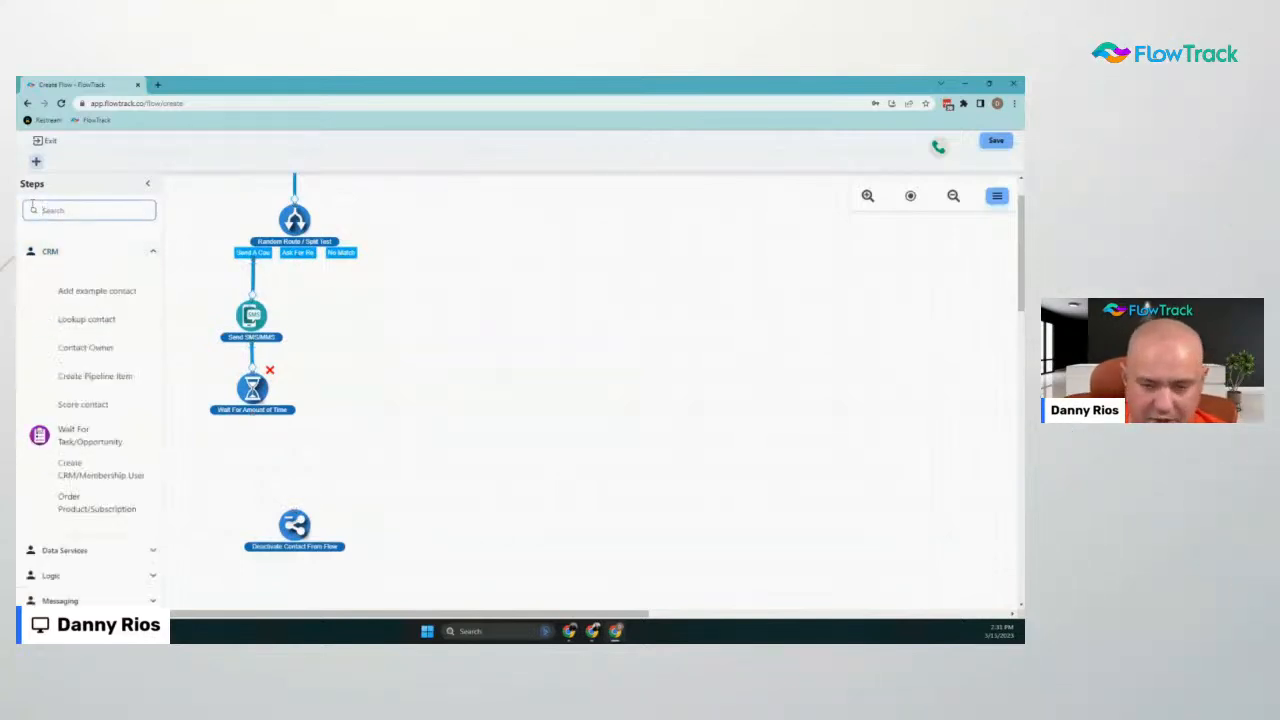
{"action": "left_click", "coordinate": [66, 322]}
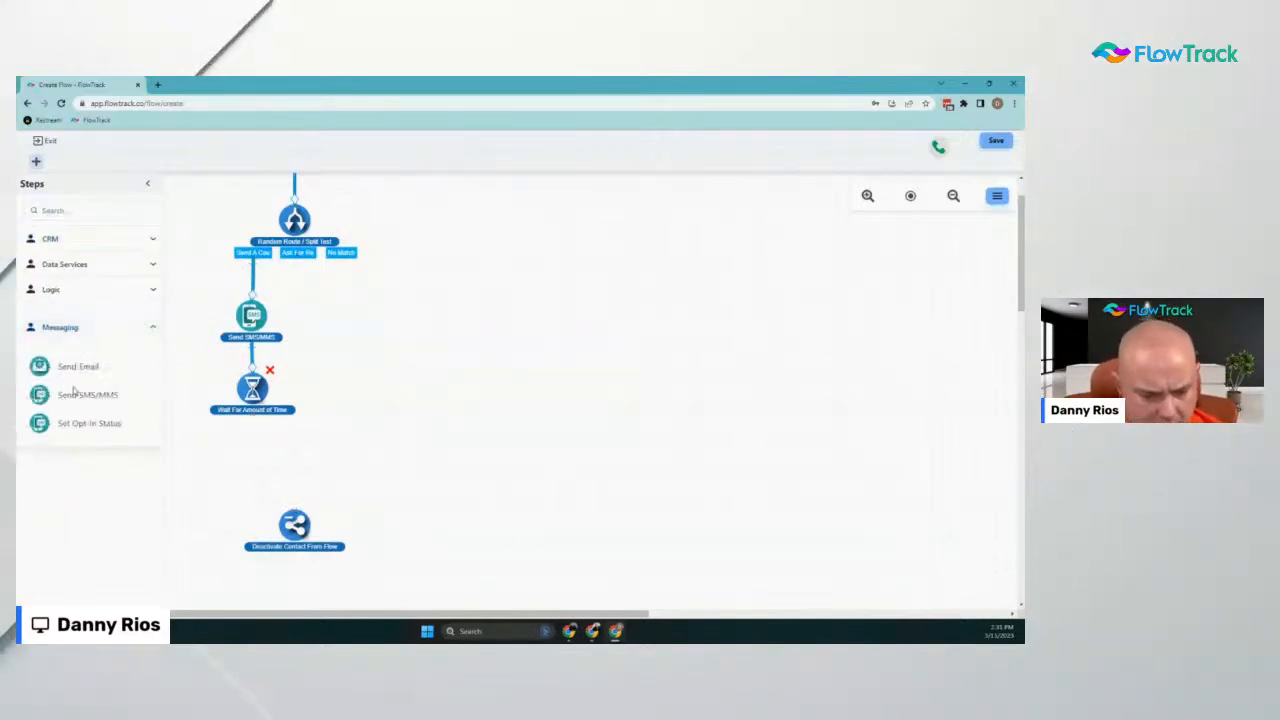
{"action": "left_click_drag", "start_coordinate": [38, 396], "coordinate": [252, 451]}
{"action": "left_click", "coordinate": [868, 500]}
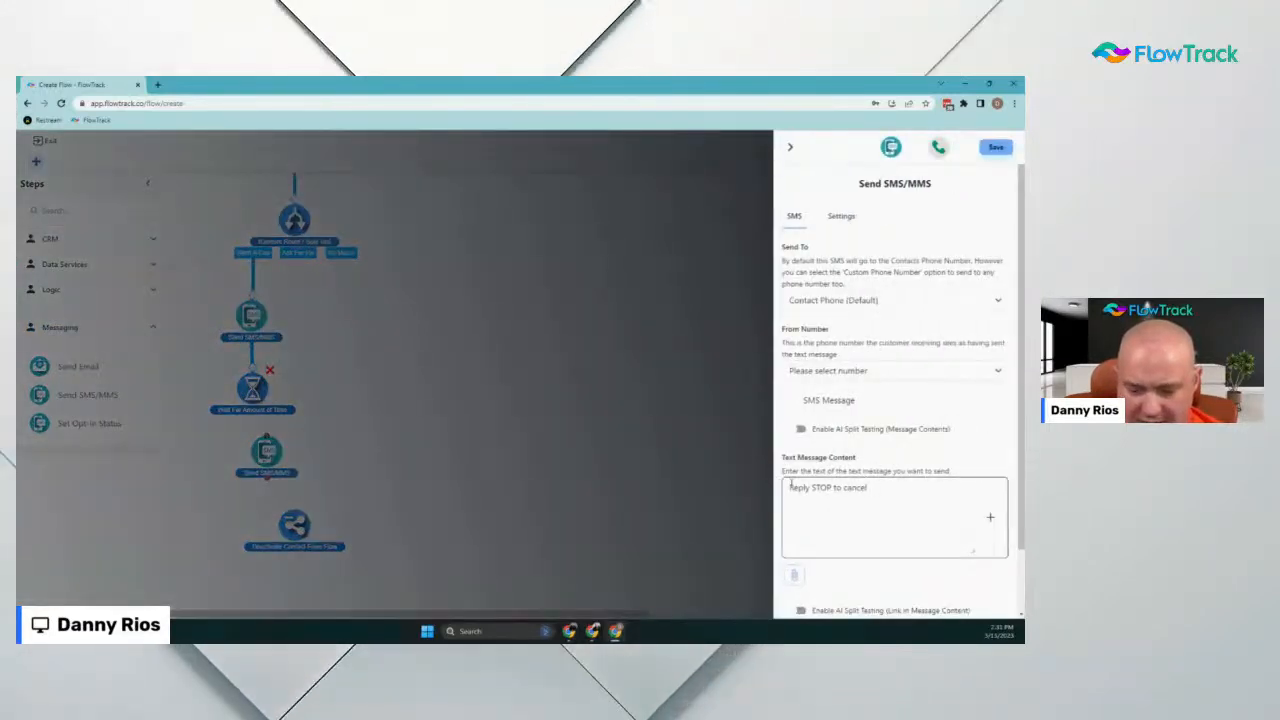
{"action": "key", "text": "Return"}
{"action": "key", "text": "Return"}
{"action": "key", "text": "Up"}
{"action": "key", "text": "Up"}
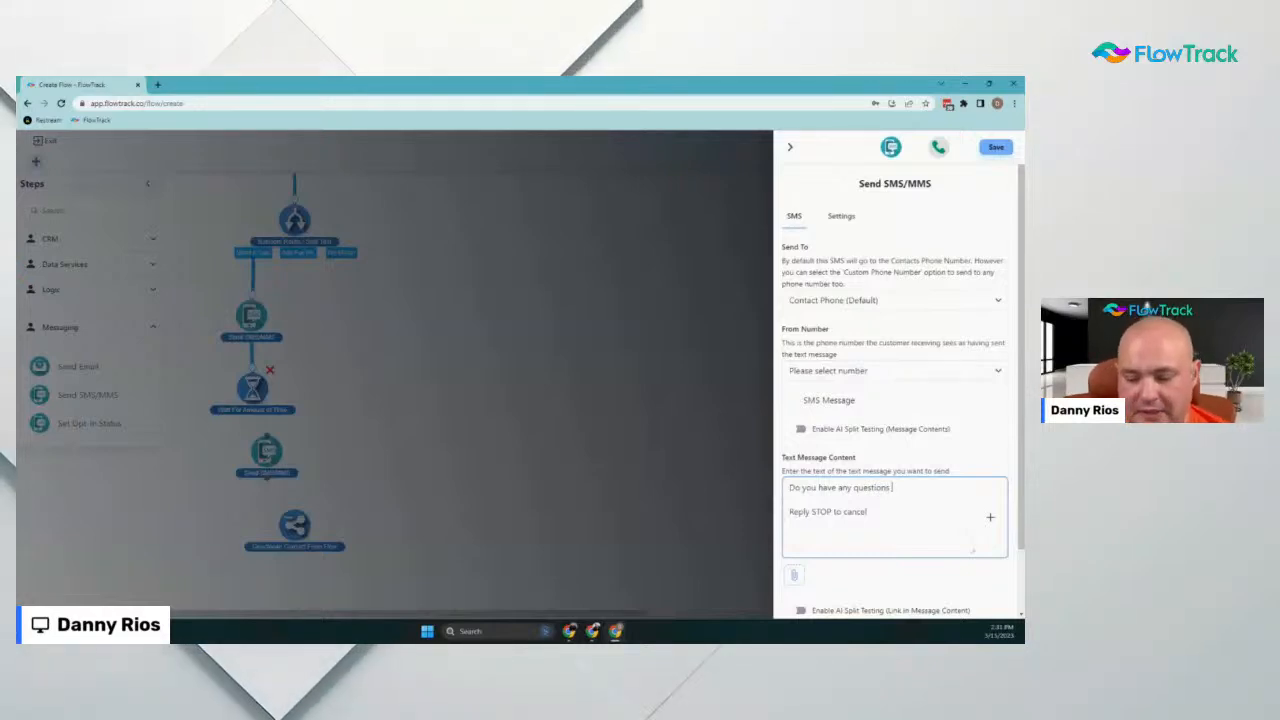
{"action": "type", "text": "abou"}
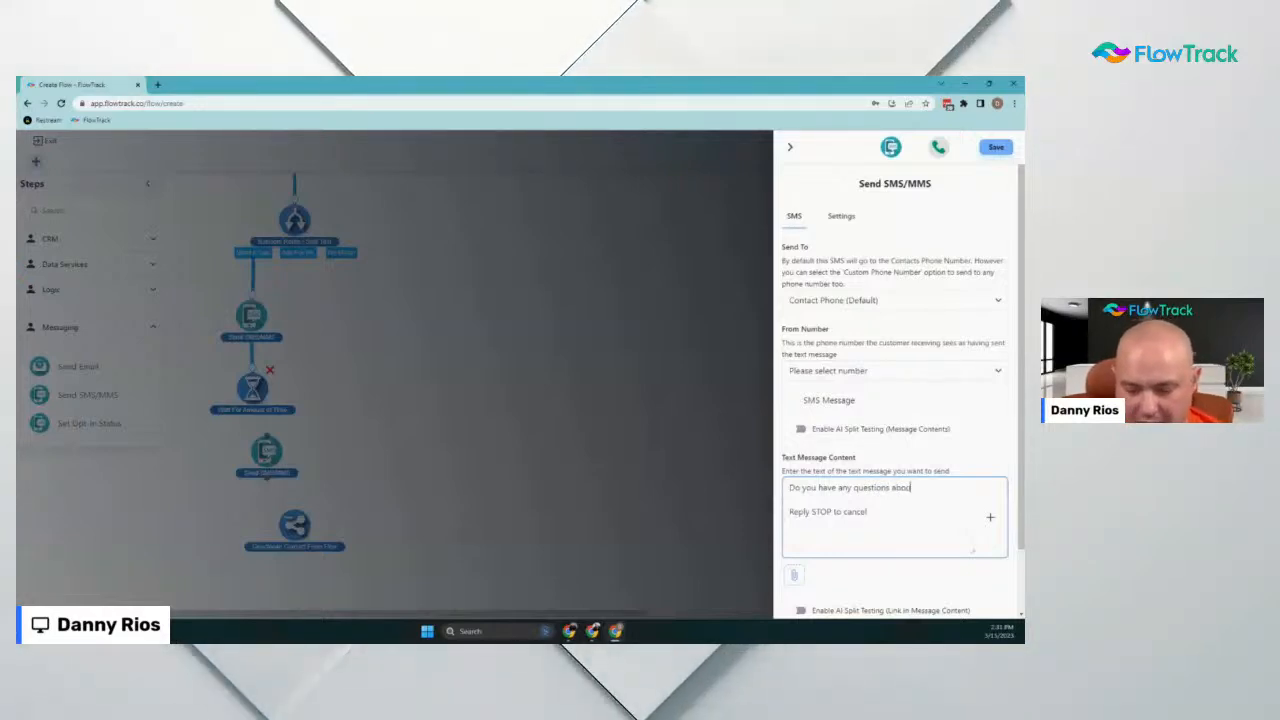
{"action": "type", "text": "t the "}
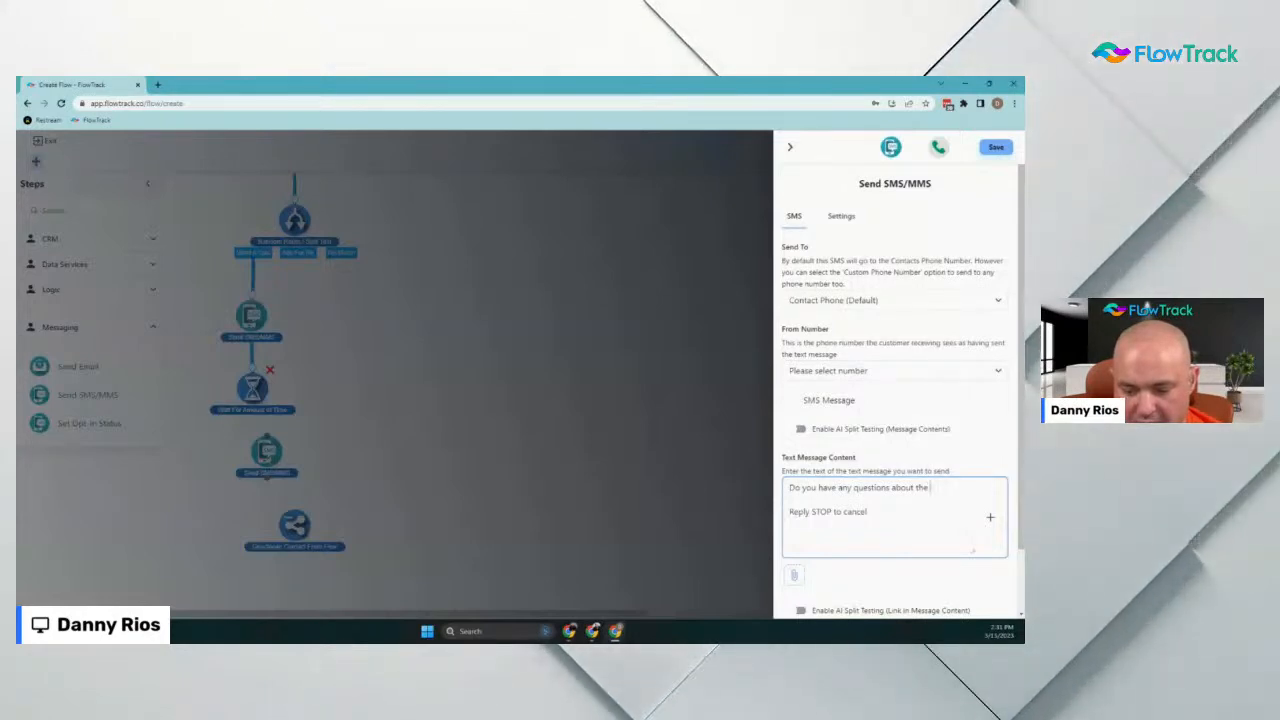
{"action": "type", "text": "window tint"}
{"action": "key", "text": "Return"}
{"action": "type", "text": "f"}
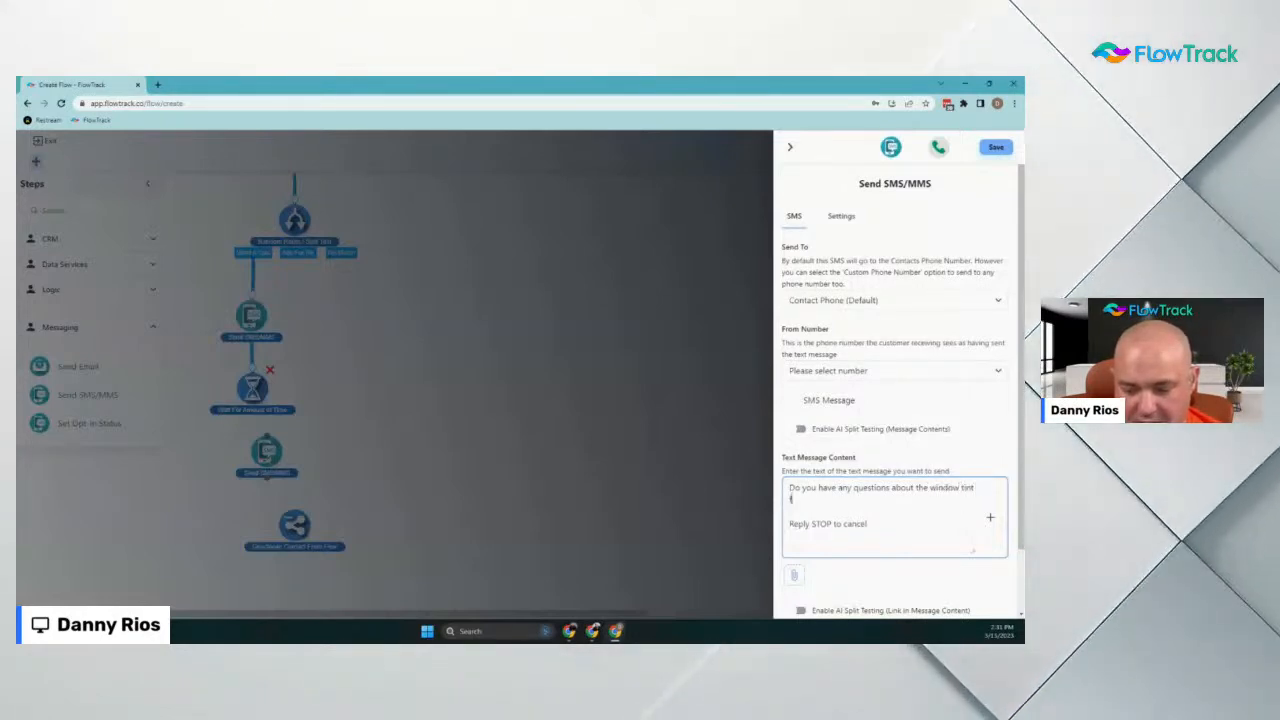
{"action": "type", "text": "or your vehicle?"}
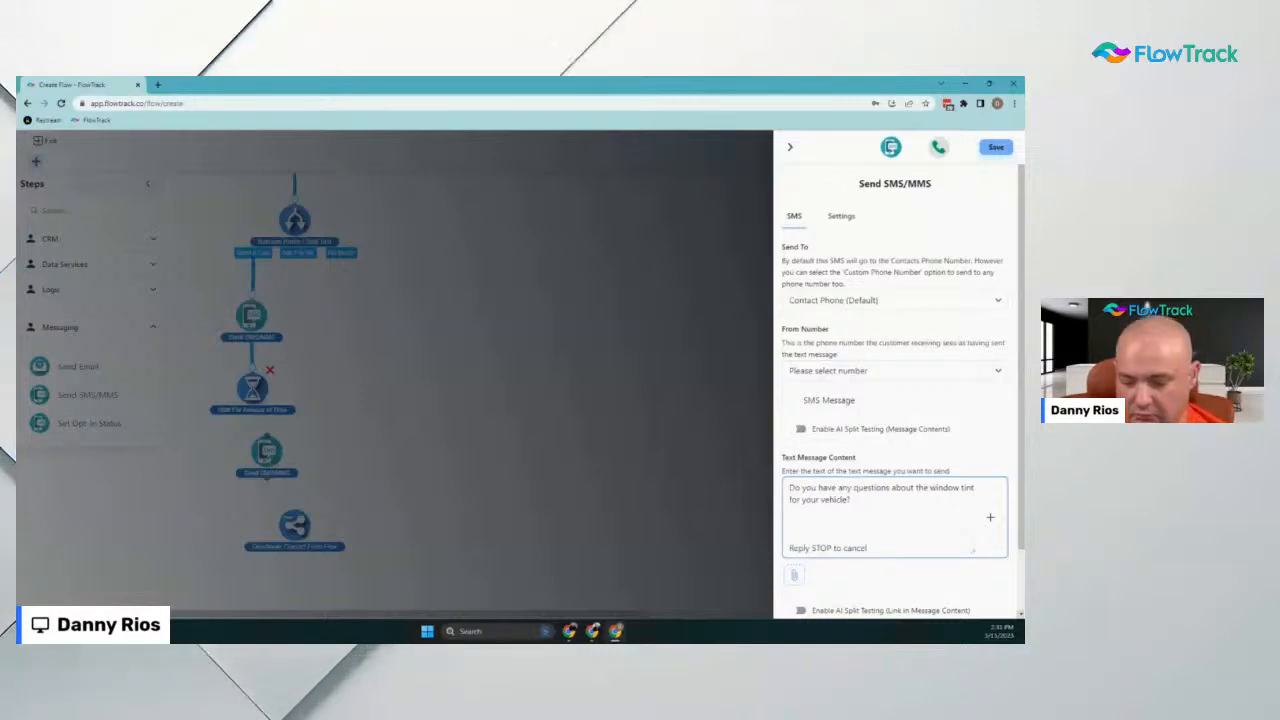
Insert the System Company Name value, choose the business From Number, and save the SMS
{"action": "left_click", "coordinate": [990, 517]}
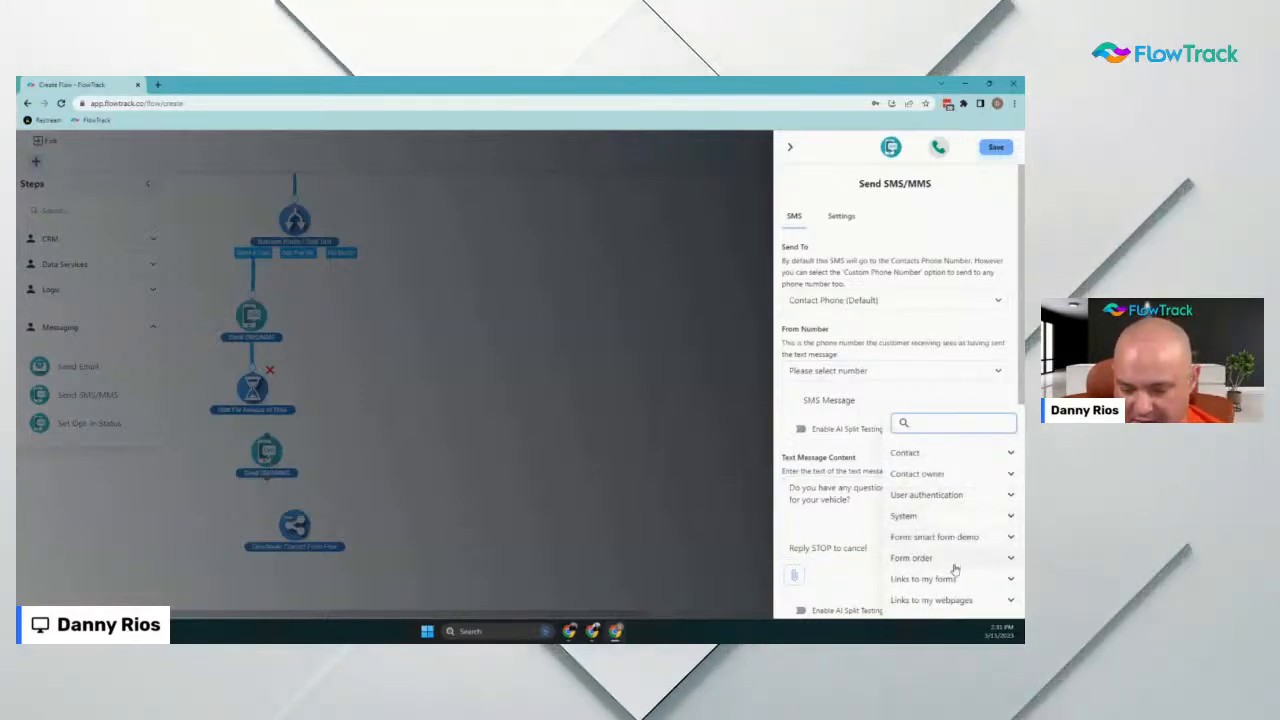
{"action": "left_click", "coordinate": [930, 516]}
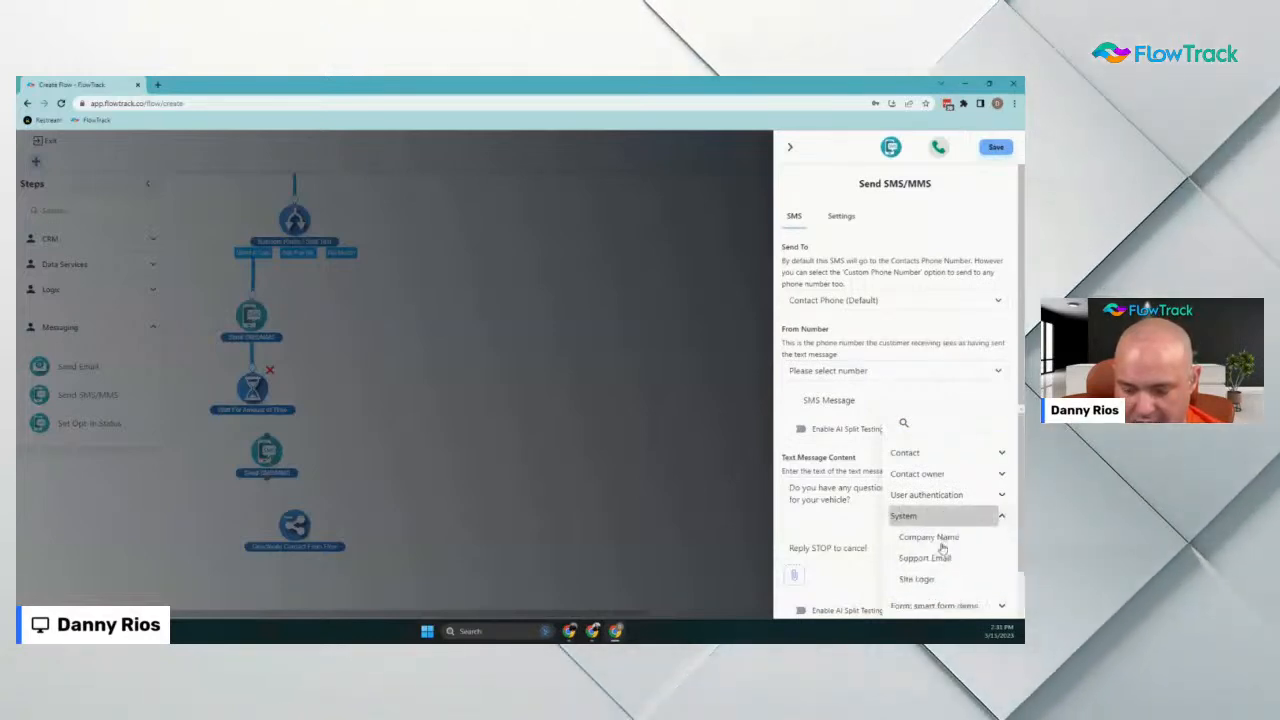
{"action": "scroll", "coordinate": [943, 537], "scroll_direction": "down", "scroll_amount": 2}
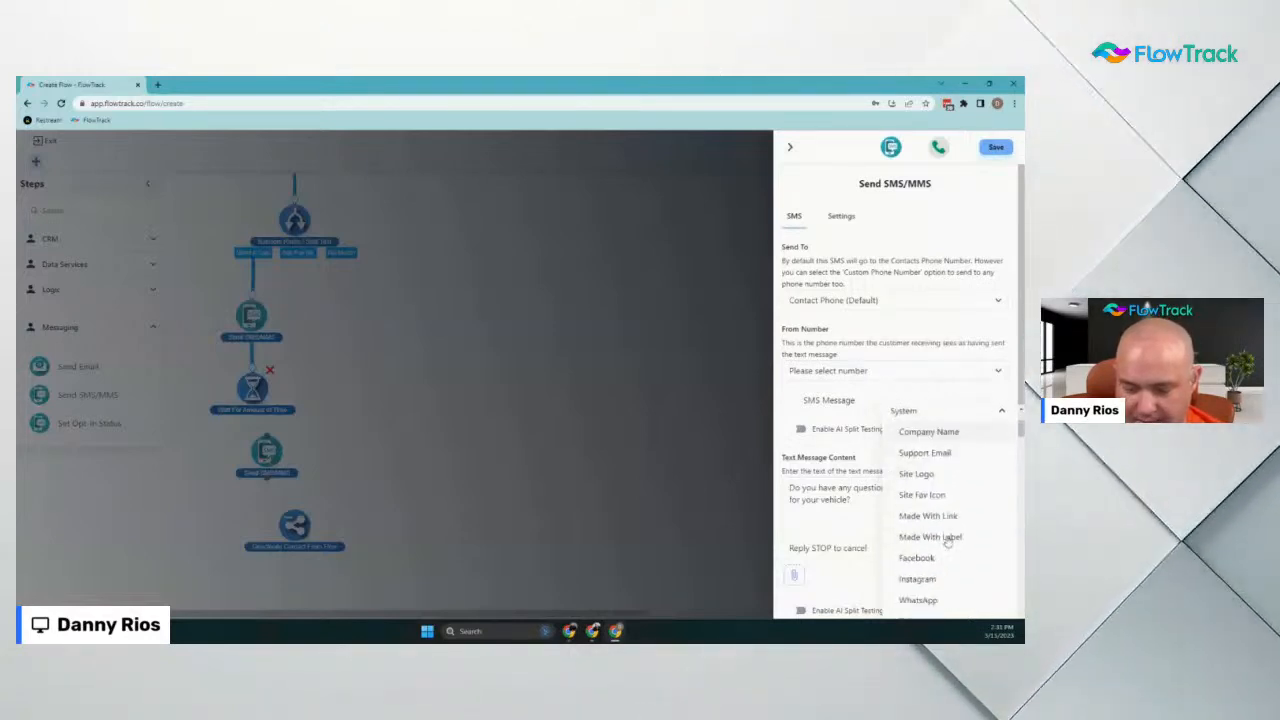
{"action": "left_click", "coordinate": [930, 432]}
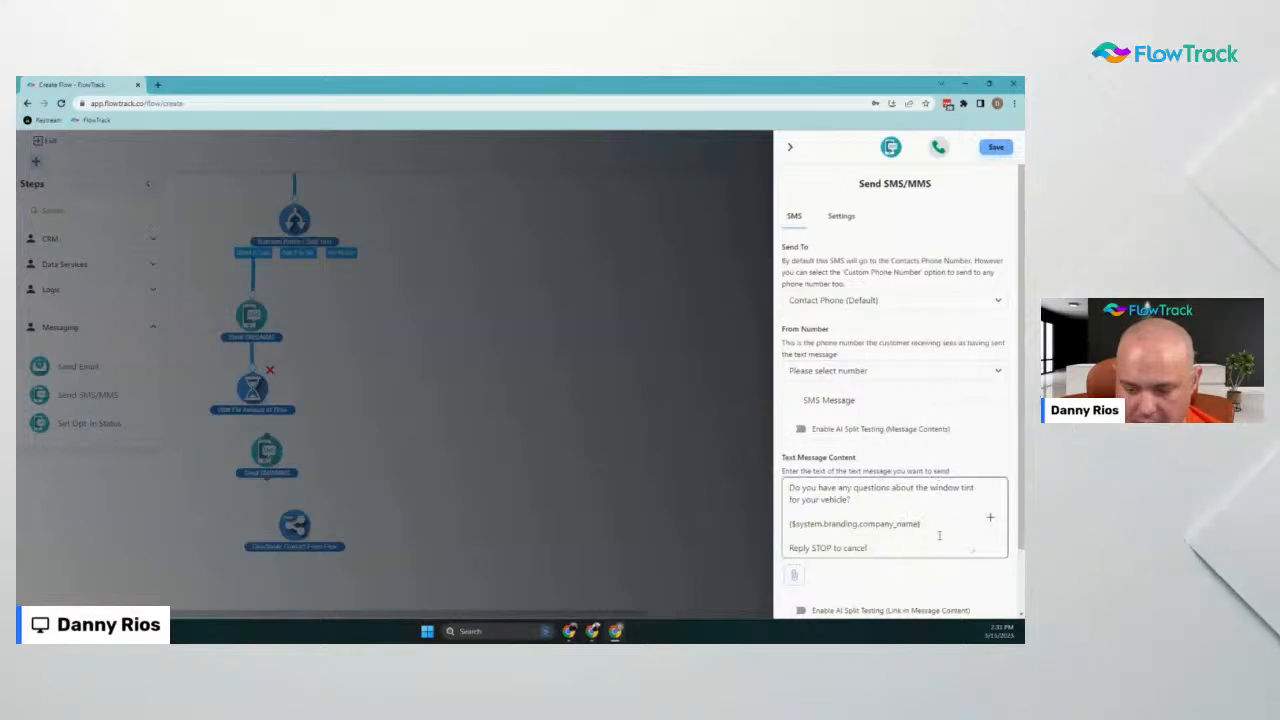
{"action": "scroll", "coordinate": [881, 348], "scroll_direction": "down", "scroll_amount": 2}
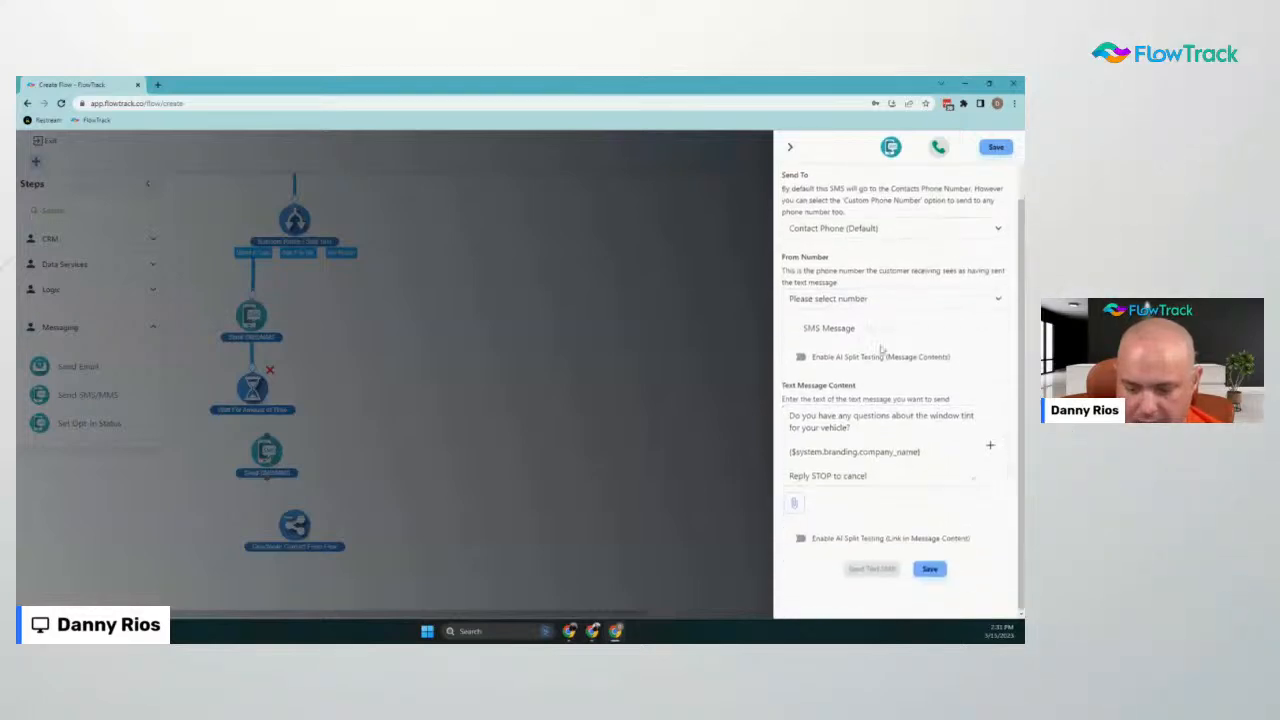
{"action": "left_click", "coordinate": [997, 150]}
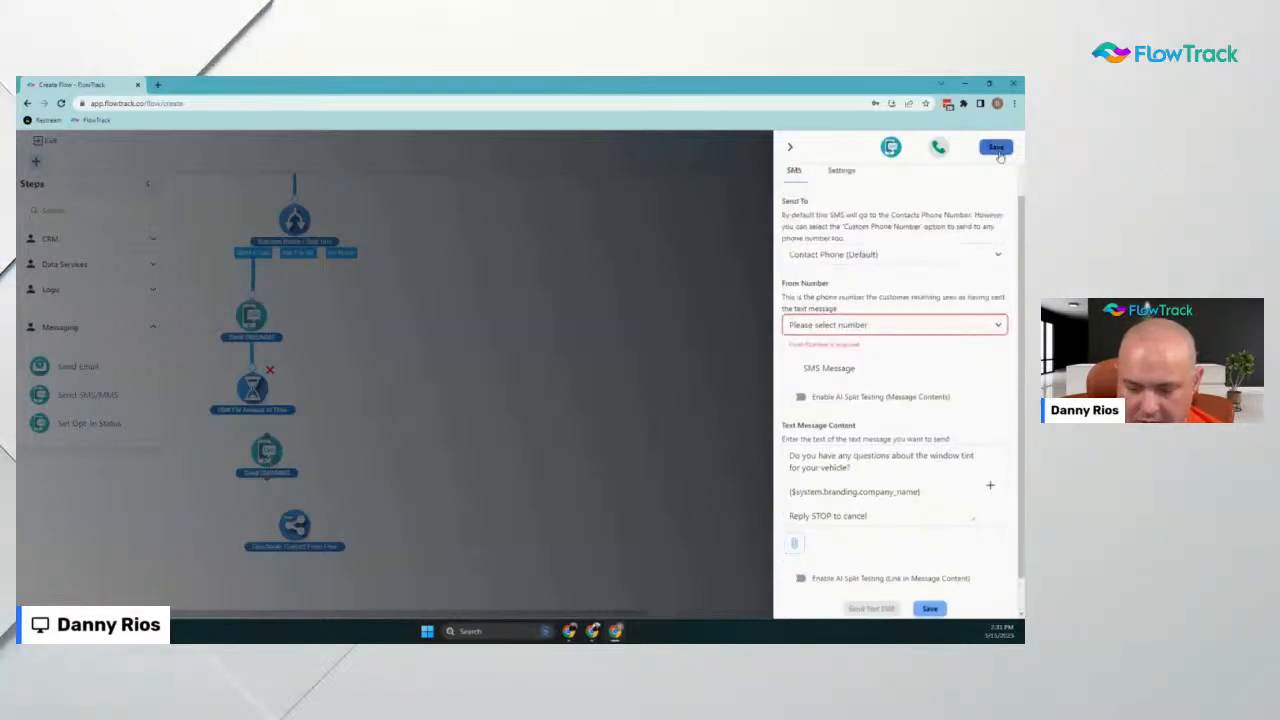
{"action": "left_click", "coordinate": [845, 324]}
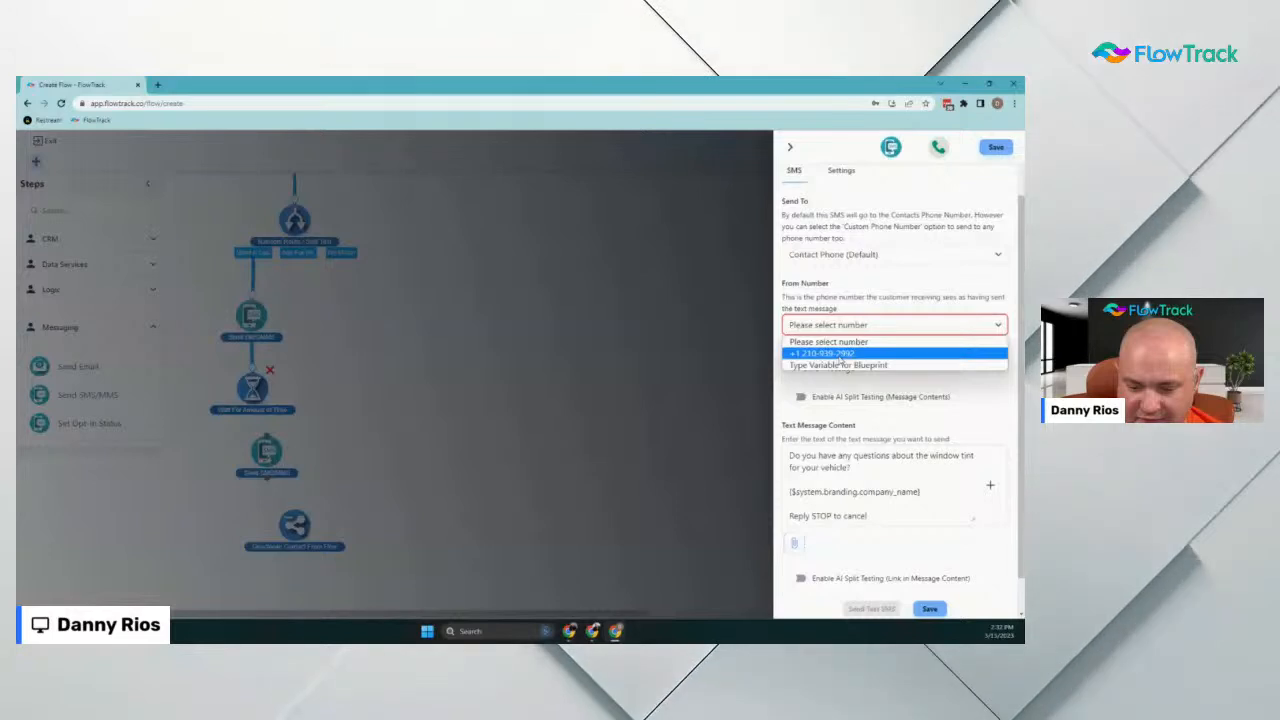
{"action": "left_click", "coordinate": [841, 357]}
{"action": "left_click", "coordinate": [996, 147]}
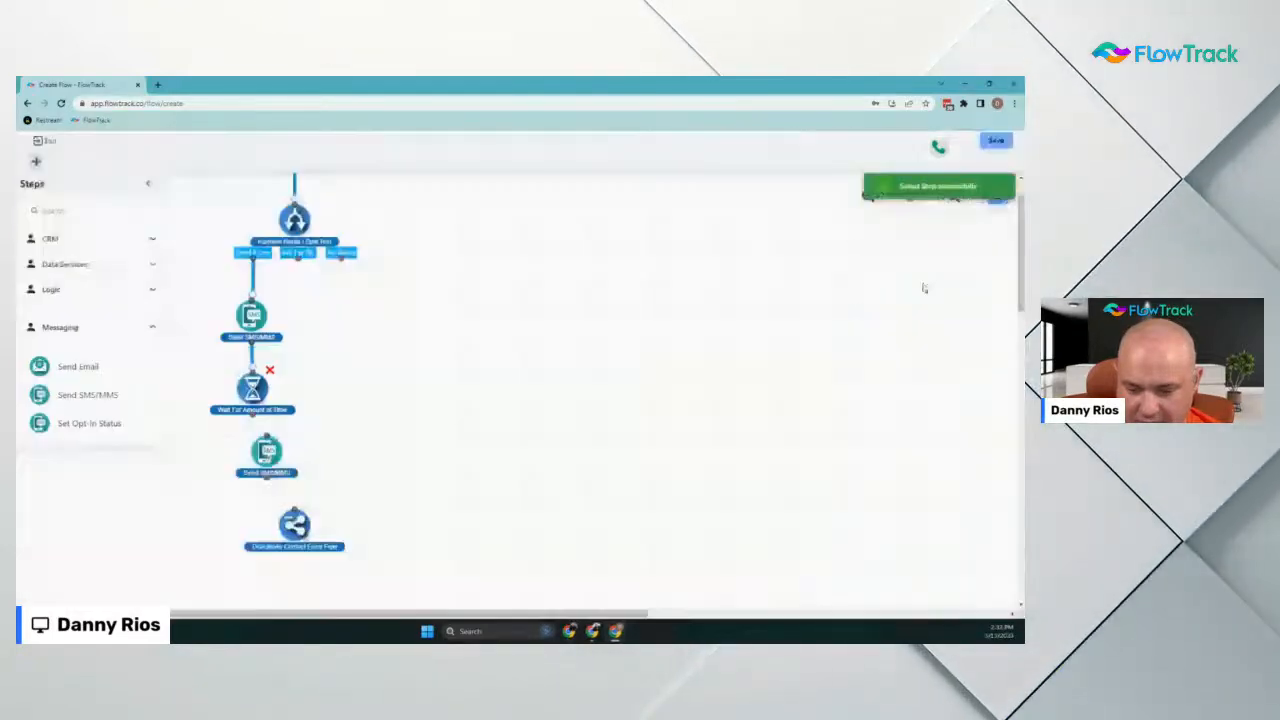
Move the new SMS step under the wait step and search the steps for 'wait'
{"action": "left_click_drag", "start_coordinate": [262, 460], "coordinate": [248, 464]}
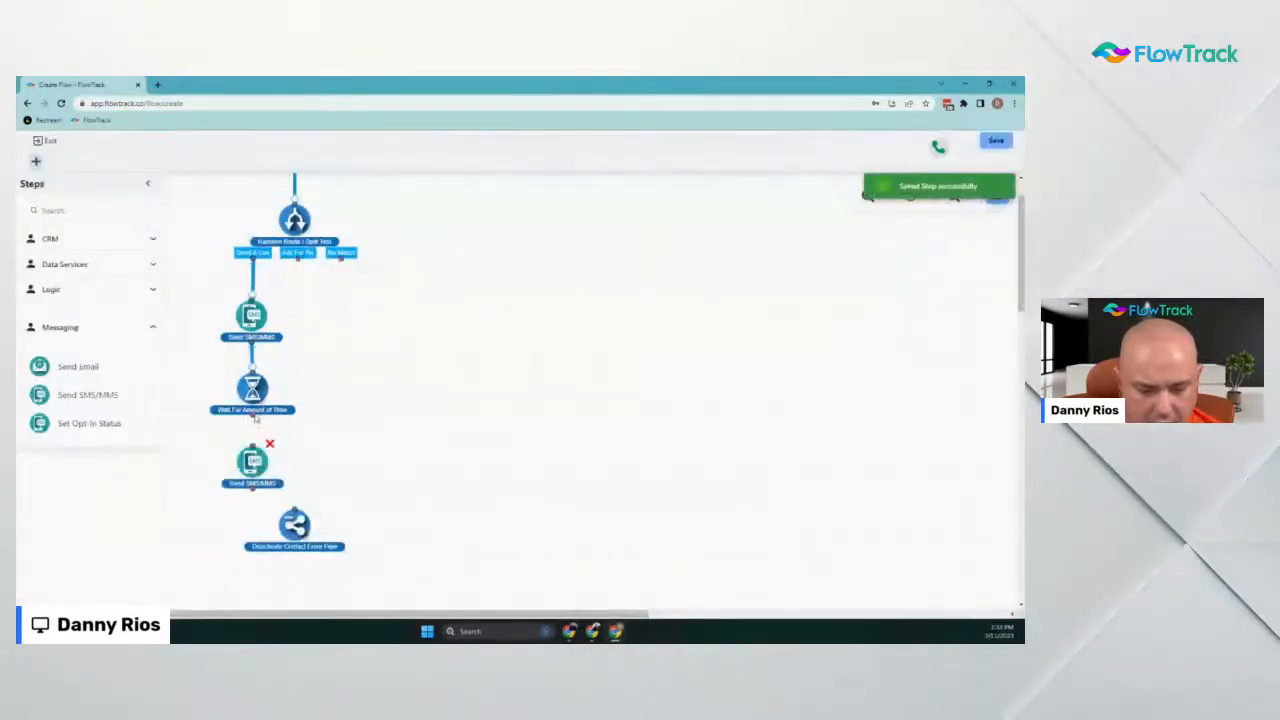
{"action": "scroll", "coordinate": [288, 447], "scroll_direction": "down", "scroll_amount": 1}
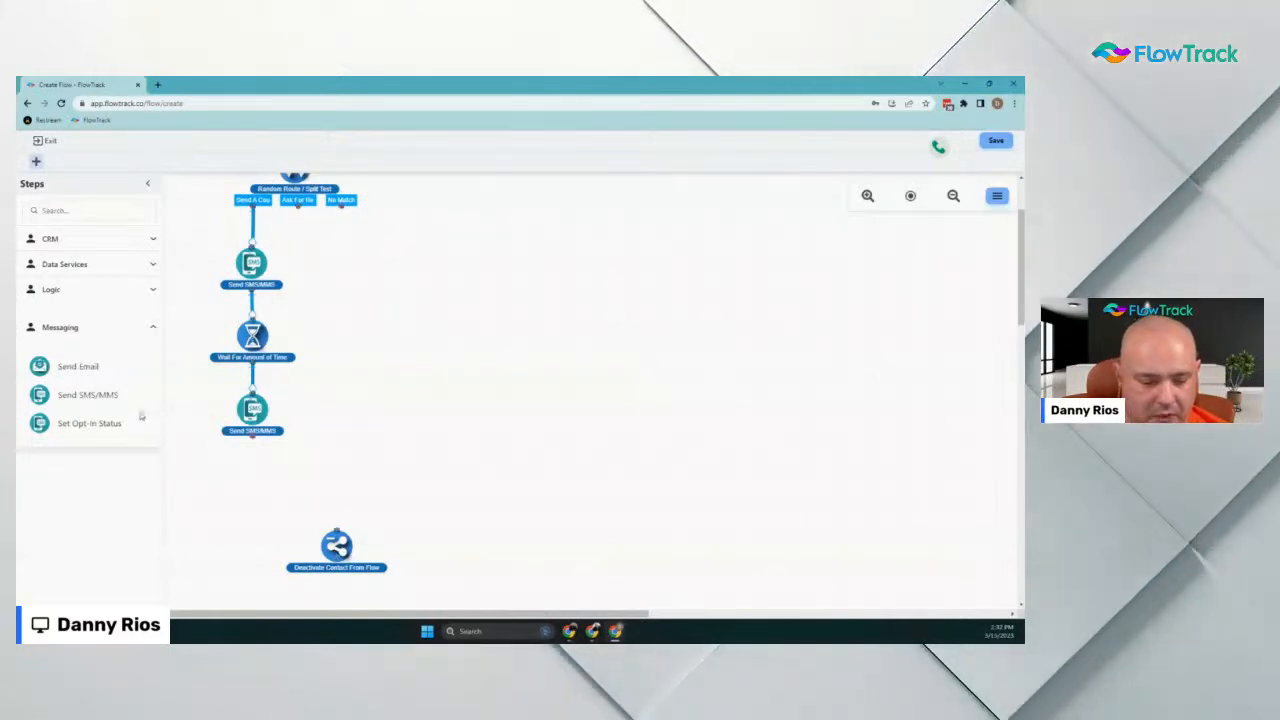
{"action": "left_click", "coordinate": [89, 208]}
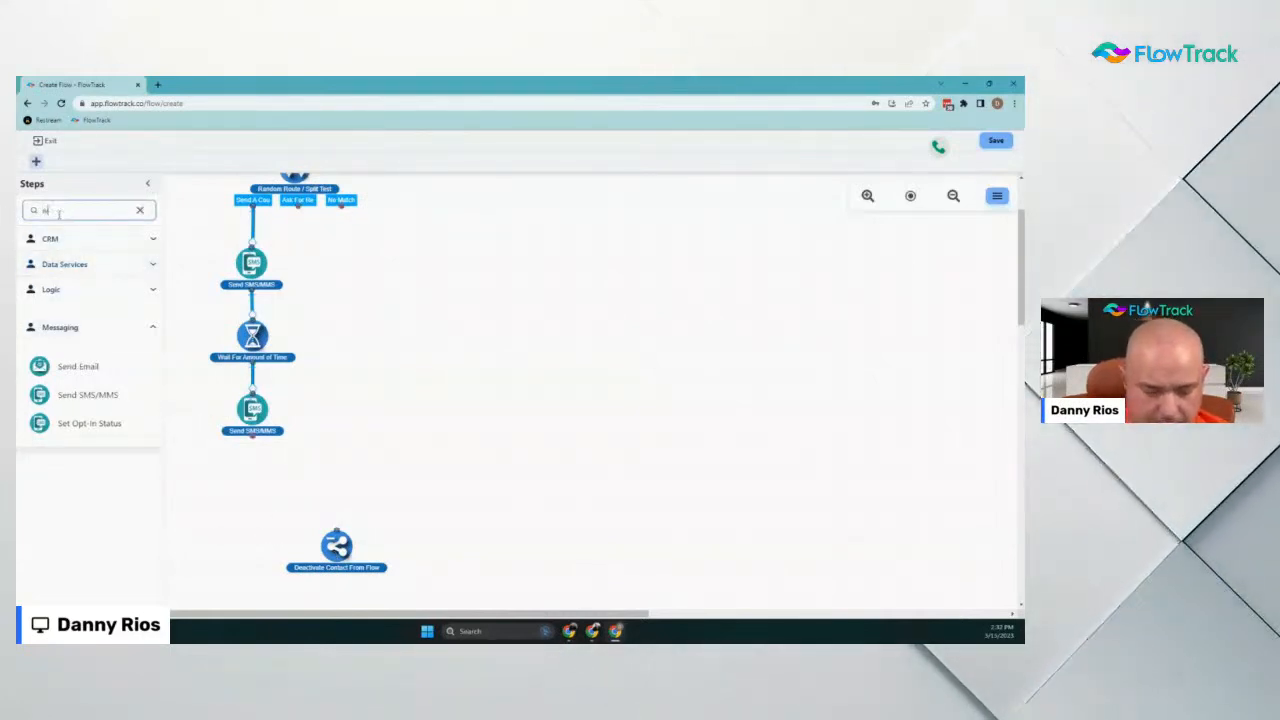
{"action": "type", "text": "e"}
{"action": "type", "text": "ait"}
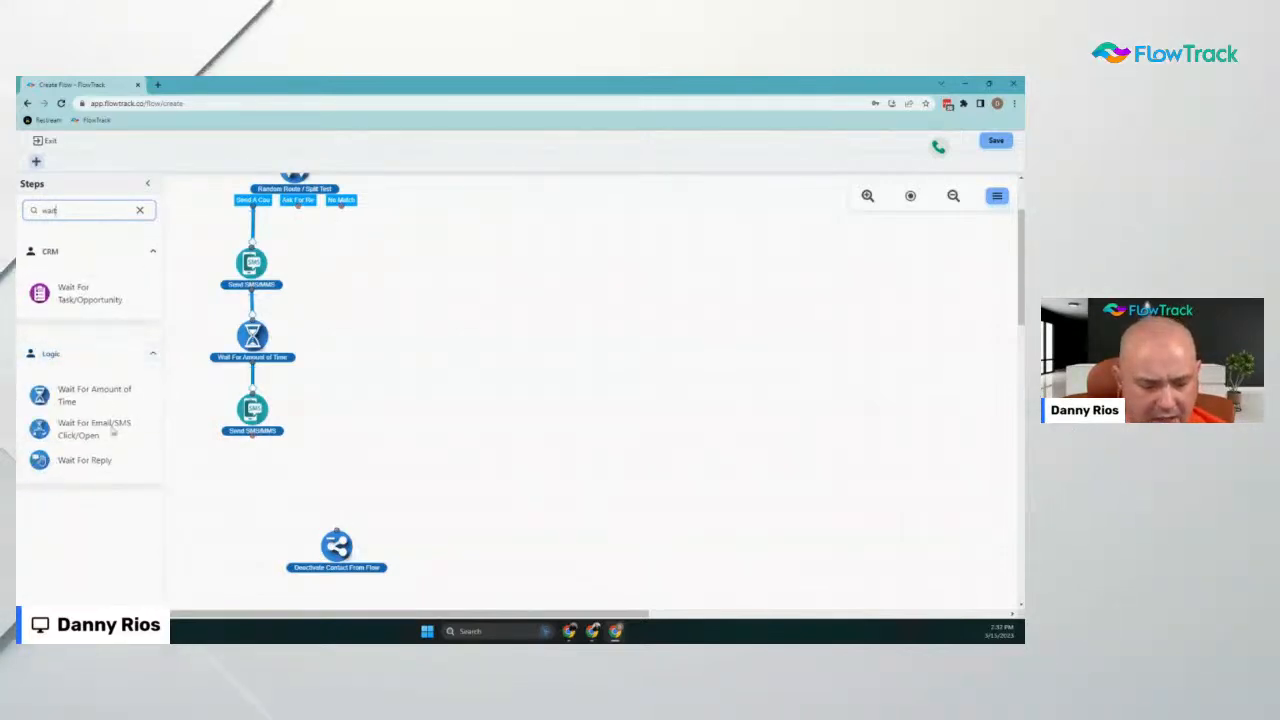
Duplicate the 1-day wait, connect the copy below the second SMS, and save it
{"action": "right_click", "coordinate": [255, 339]}
{"action": "left_click", "coordinate": [276, 356]}
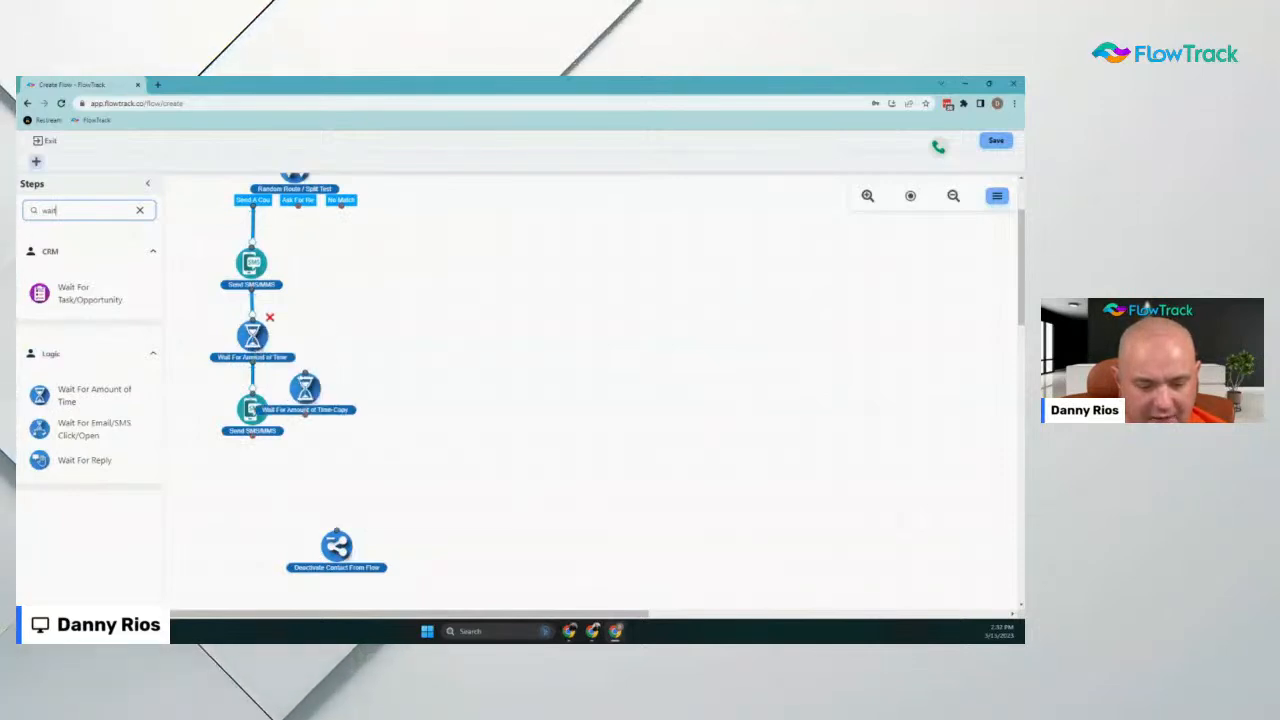
{"action": "left_click_drag", "start_coordinate": [305, 388], "coordinate": [251, 480]}
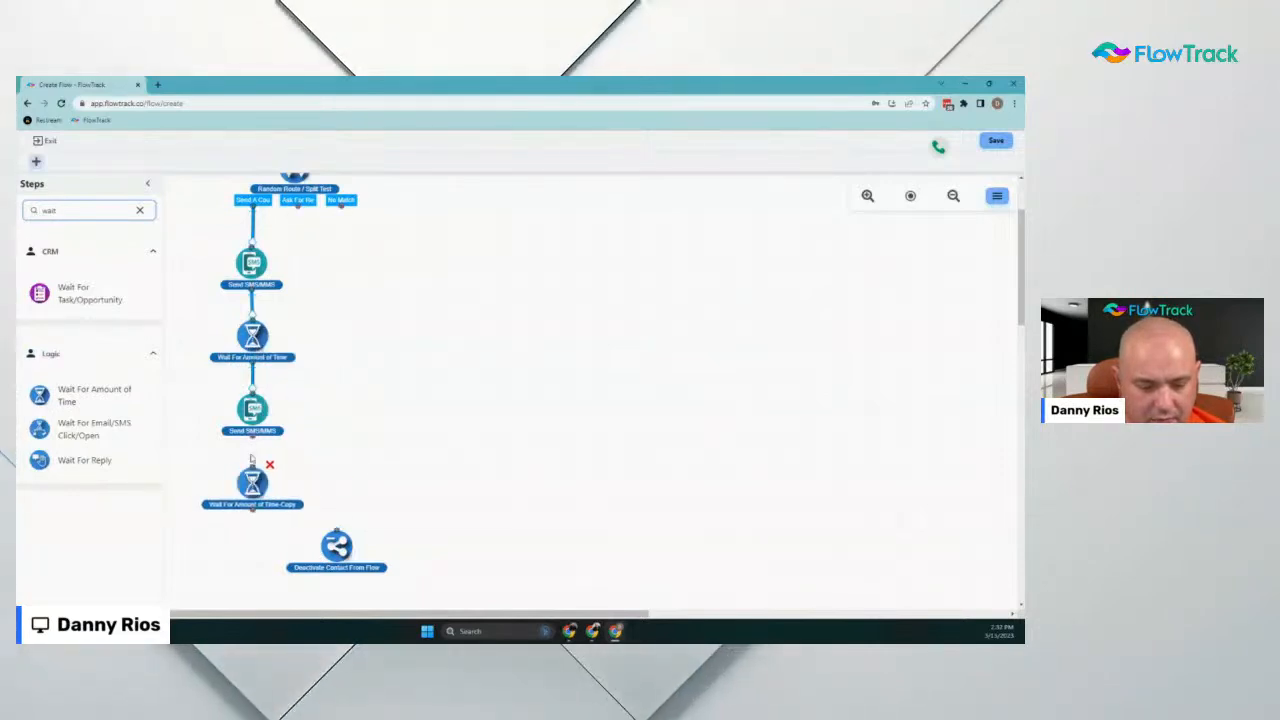
{"action": "left_click_drag", "start_coordinate": [252, 433], "coordinate": [252, 478]}
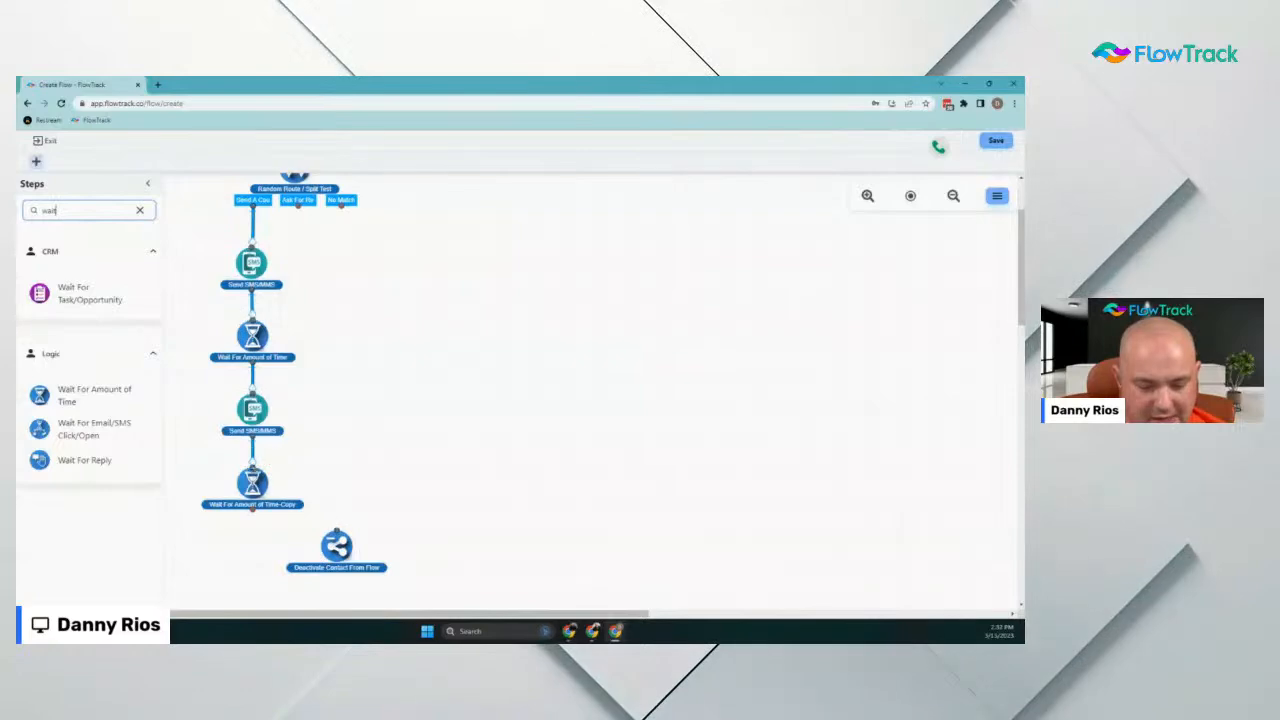
{"action": "double_click", "coordinate": [252, 475]}
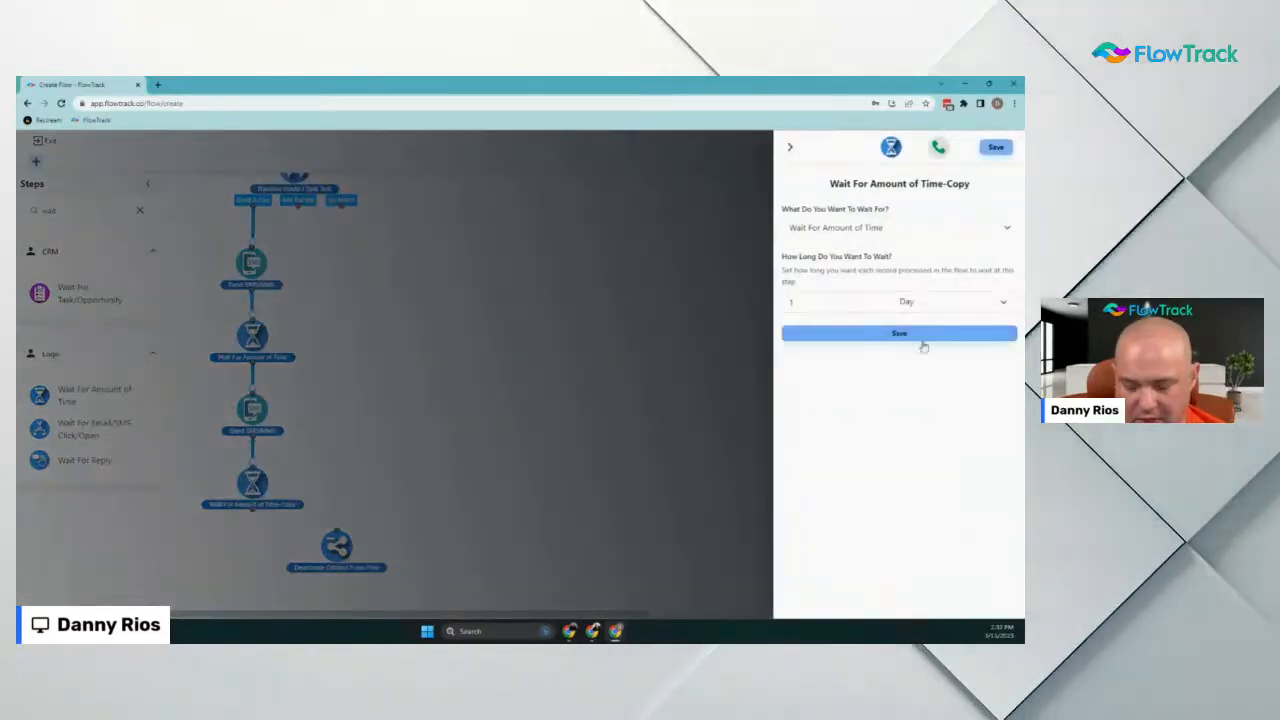
{"action": "left_click", "coordinate": [928, 336]}
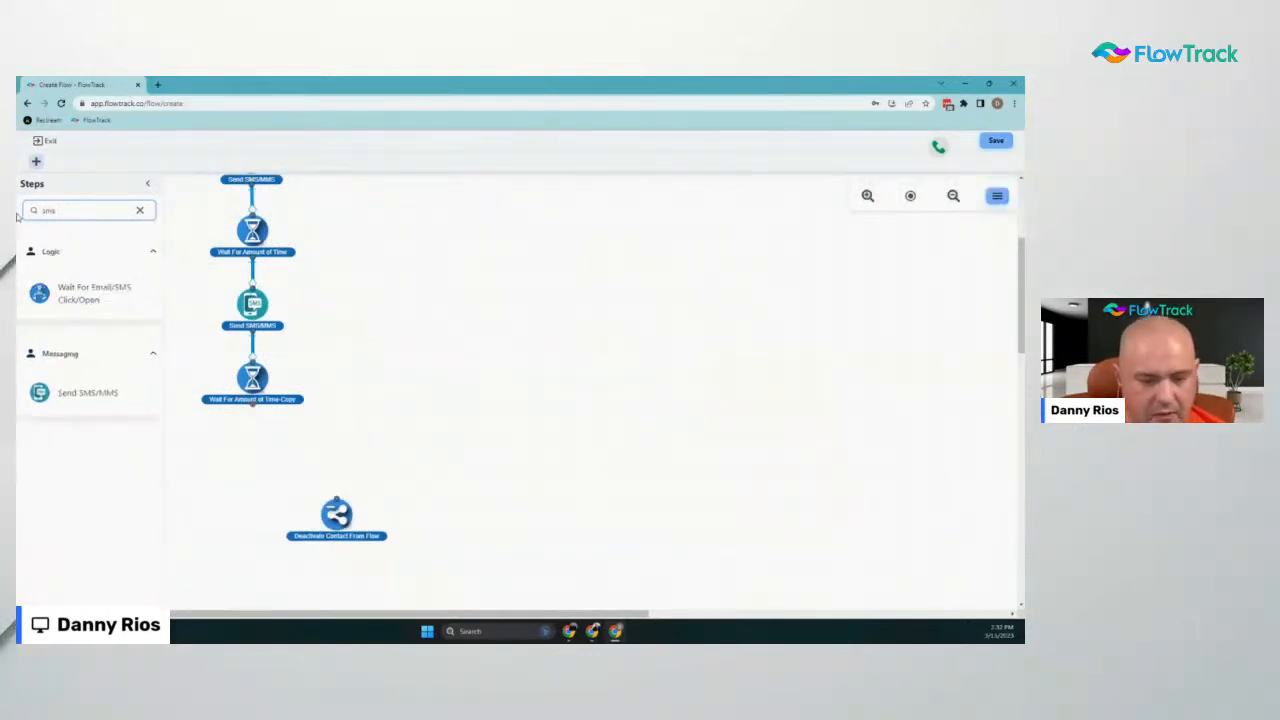
Duplicate the second SMS step and place the copy below the copied wait step
{"action": "mouse_move", "coordinate": [62, 380]}
{"action": "left_mouse_down"}
{"action": "mouse_move", "coordinate": [109, 417]}
{"action": "mouse_move", "coordinate": [247, 458]}
{"action": "mouse_move", "coordinate": [51, 384]}
{"action": "left_mouse_up"}
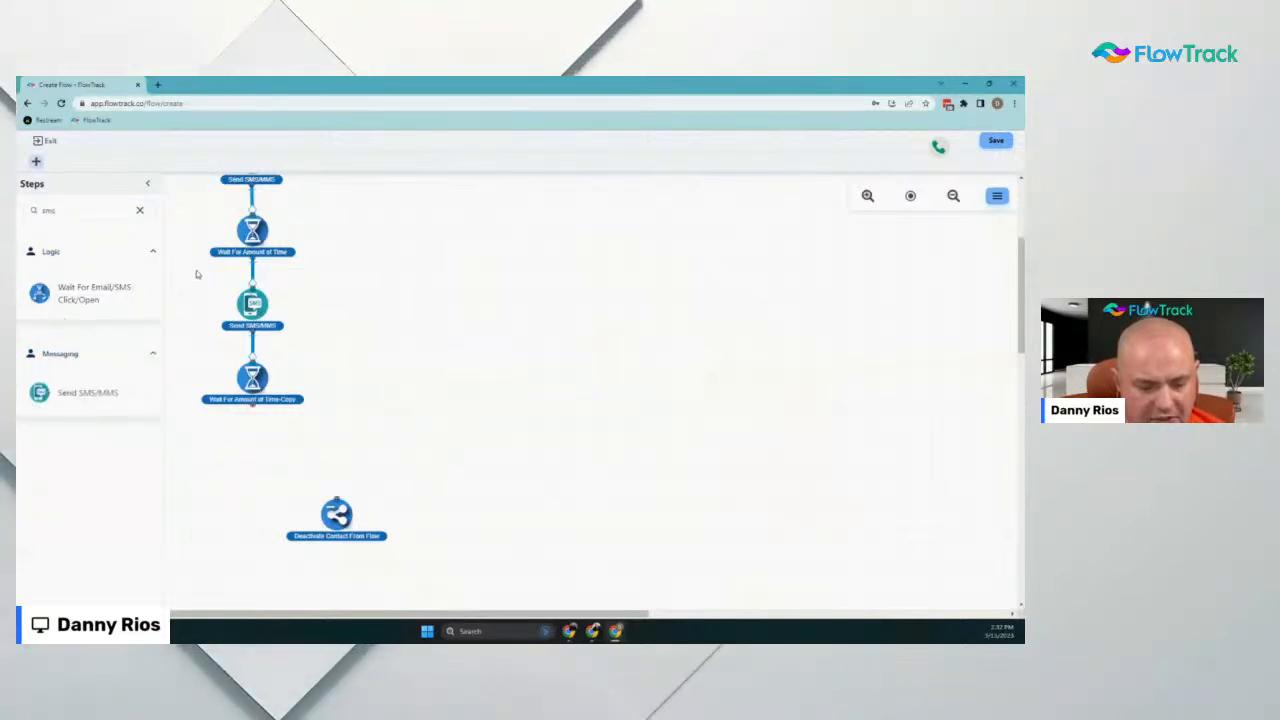
{"action": "right_click", "coordinate": [258, 301]}
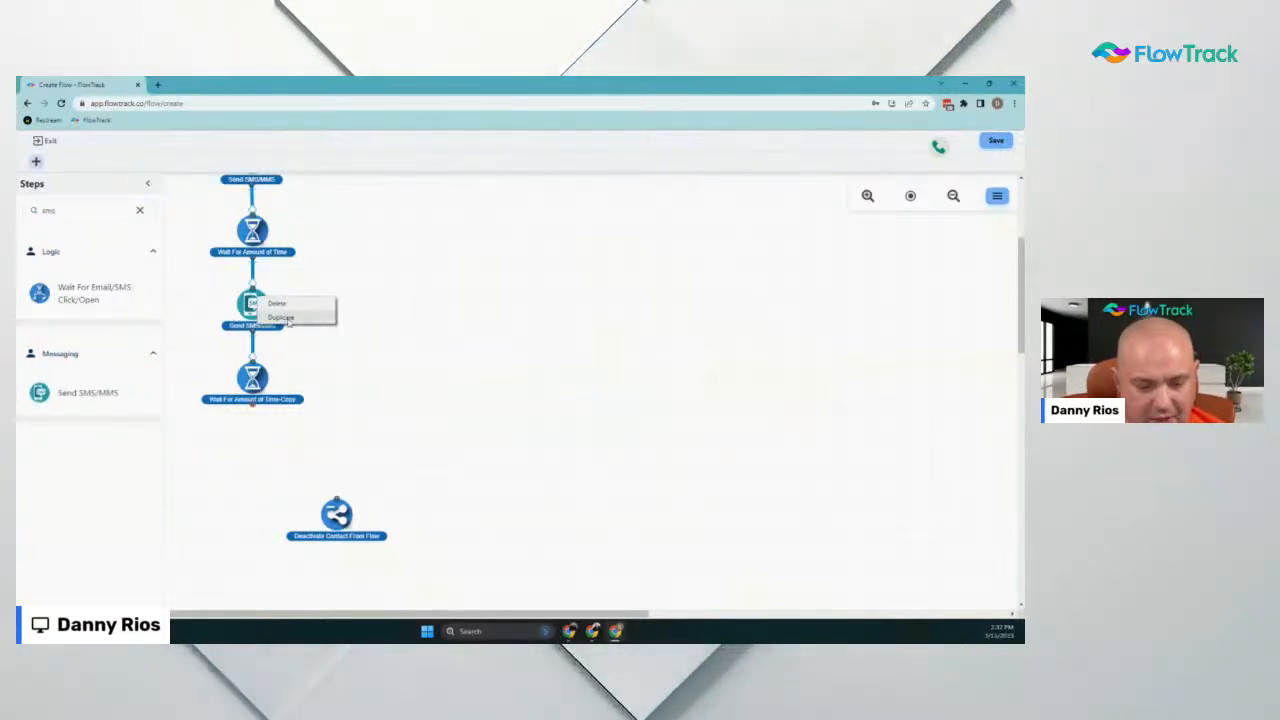
{"action": "left_click", "coordinate": [289, 320]}
{"action": "left_click_drag", "start_coordinate": [303, 361], "coordinate": [250, 462]}
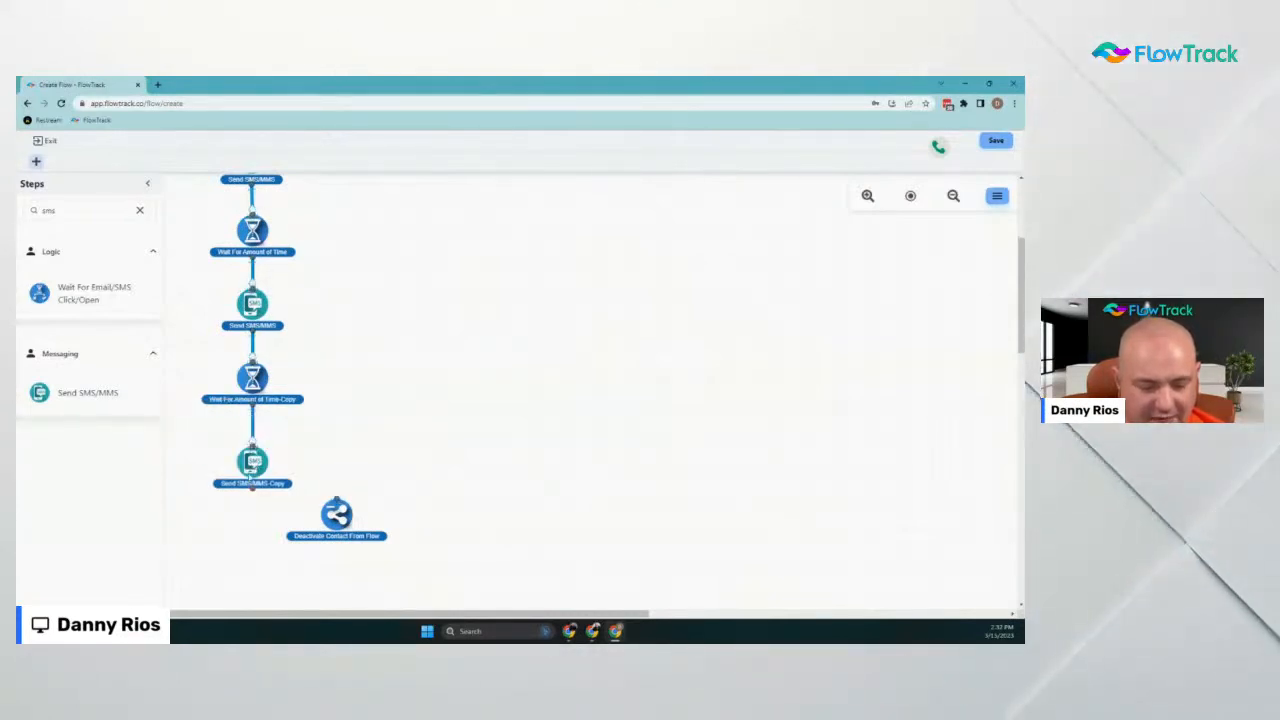
Replace the copy's first line with 'I have some appointment still available. Would you like one?' and save
{"action": "left_click", "coordinate": [252, 462]}
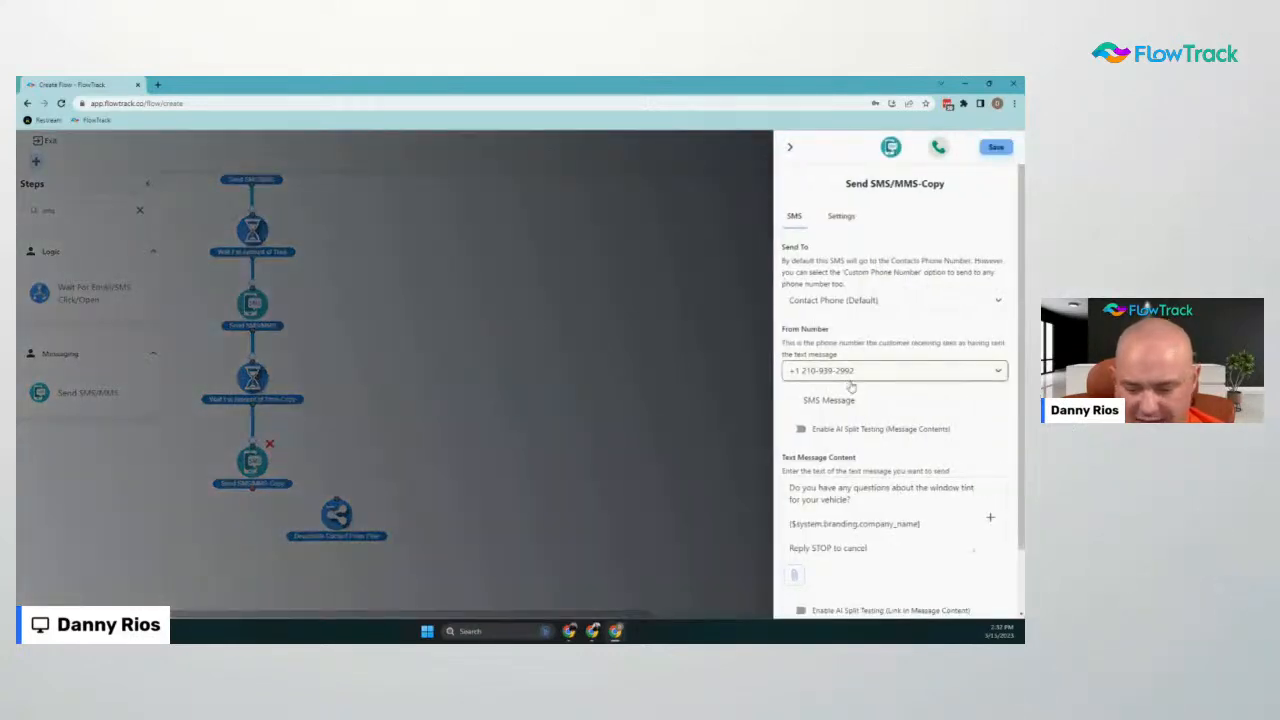
{"action": "scroll", "coordinate": [851, 387], "scroll_direction": "down", "scroll_amount": 1}
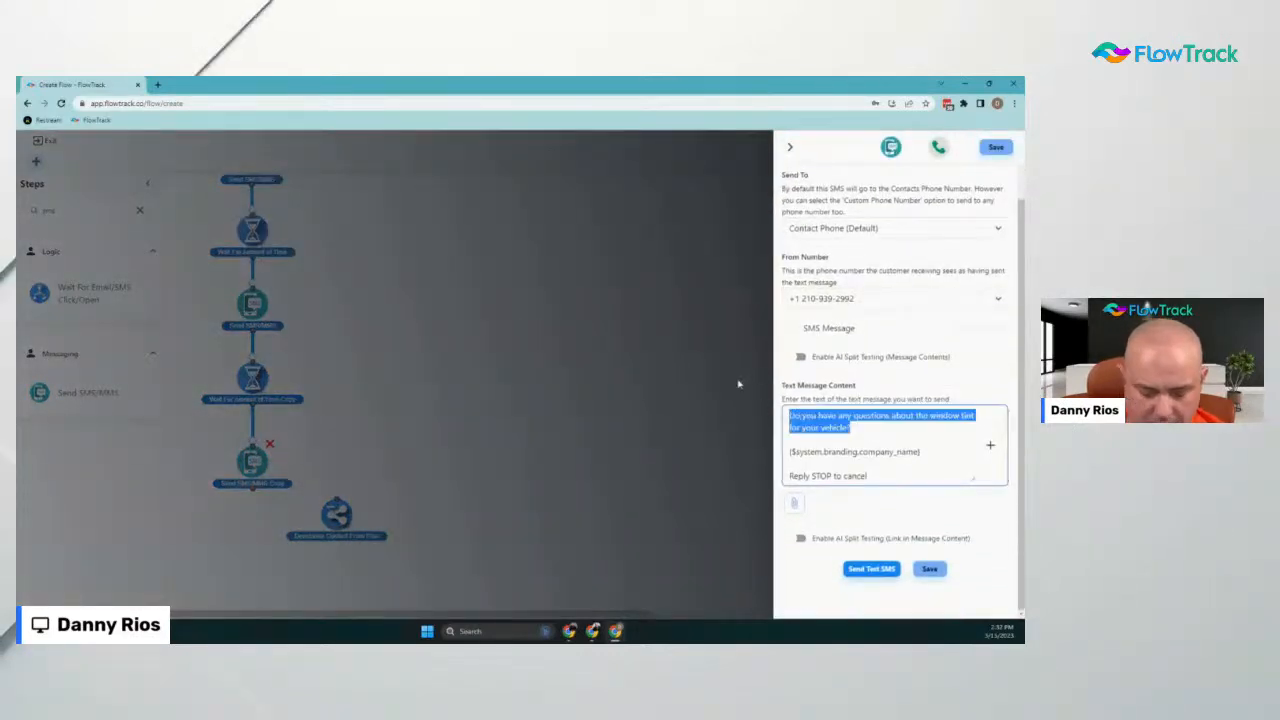
{"action": "key", "text": "BackSpace"}
{"action": "type", "text": "I have some ap"}
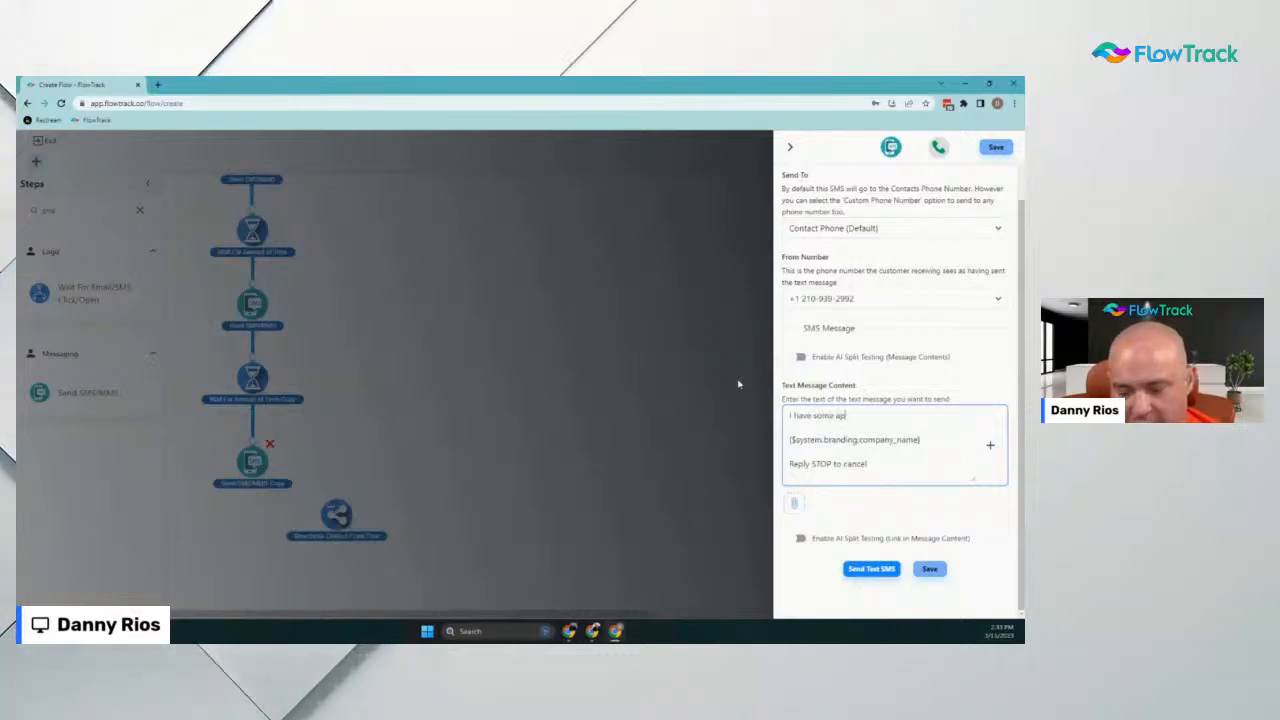
{"action": "type", "text": "point"}
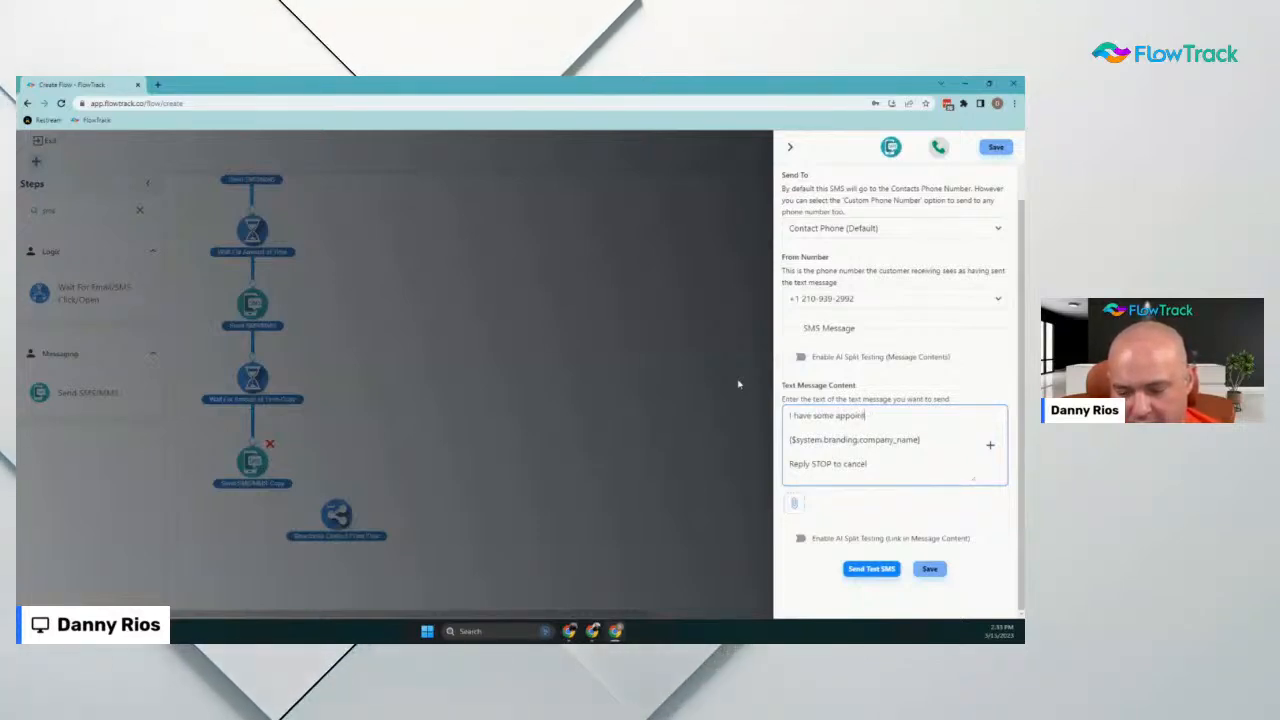
{"action": "type", "text": "ment itil"}
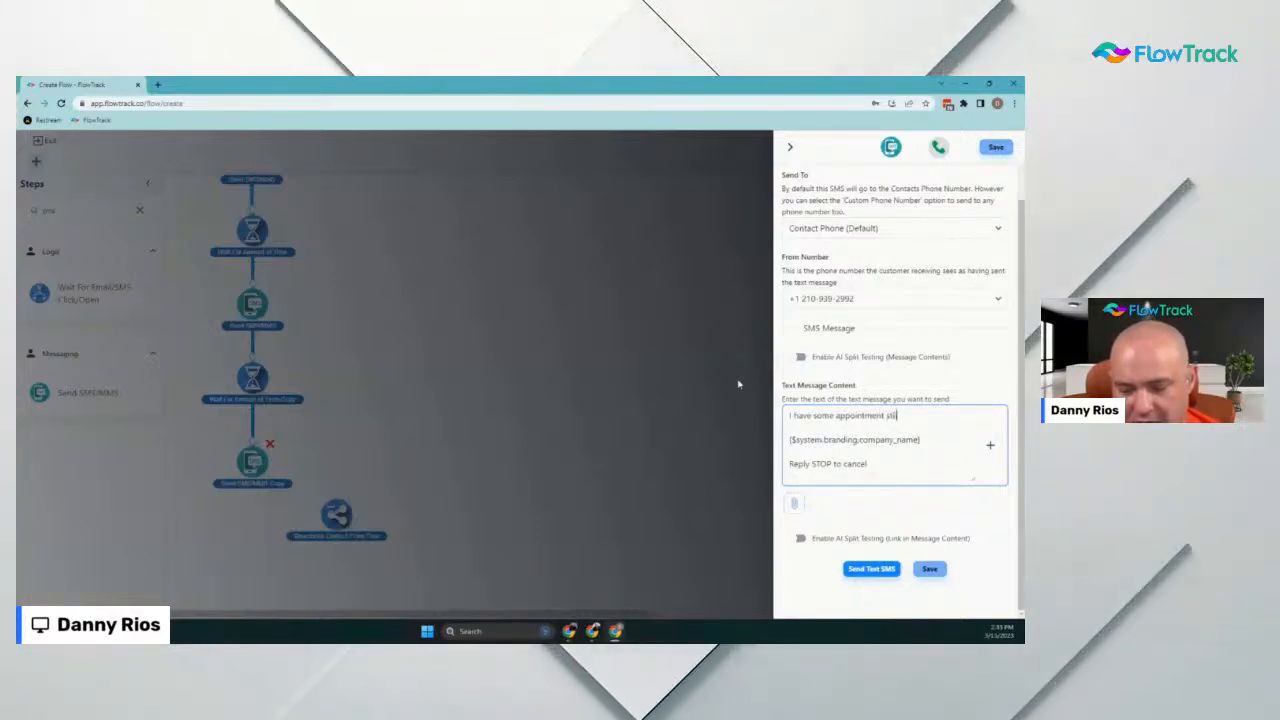
{"action": "type", "text": "l available"}
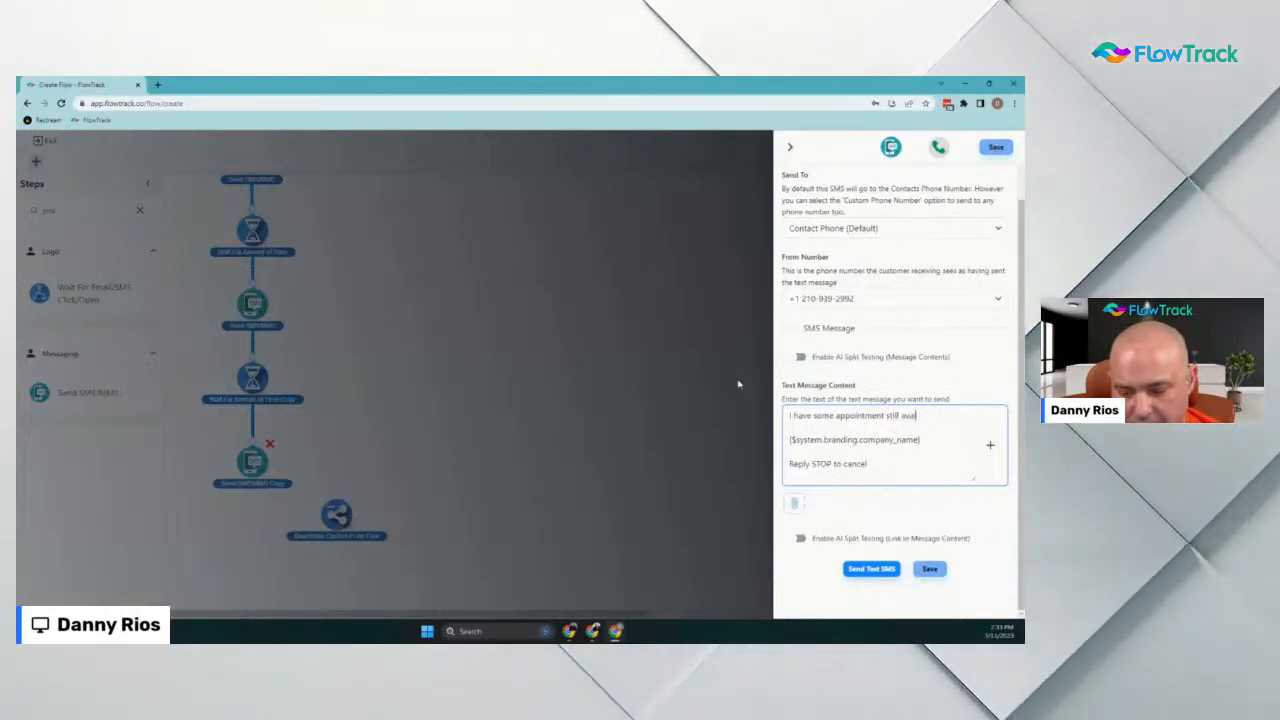
{"action": "type", "text": ". Would you like one?"}
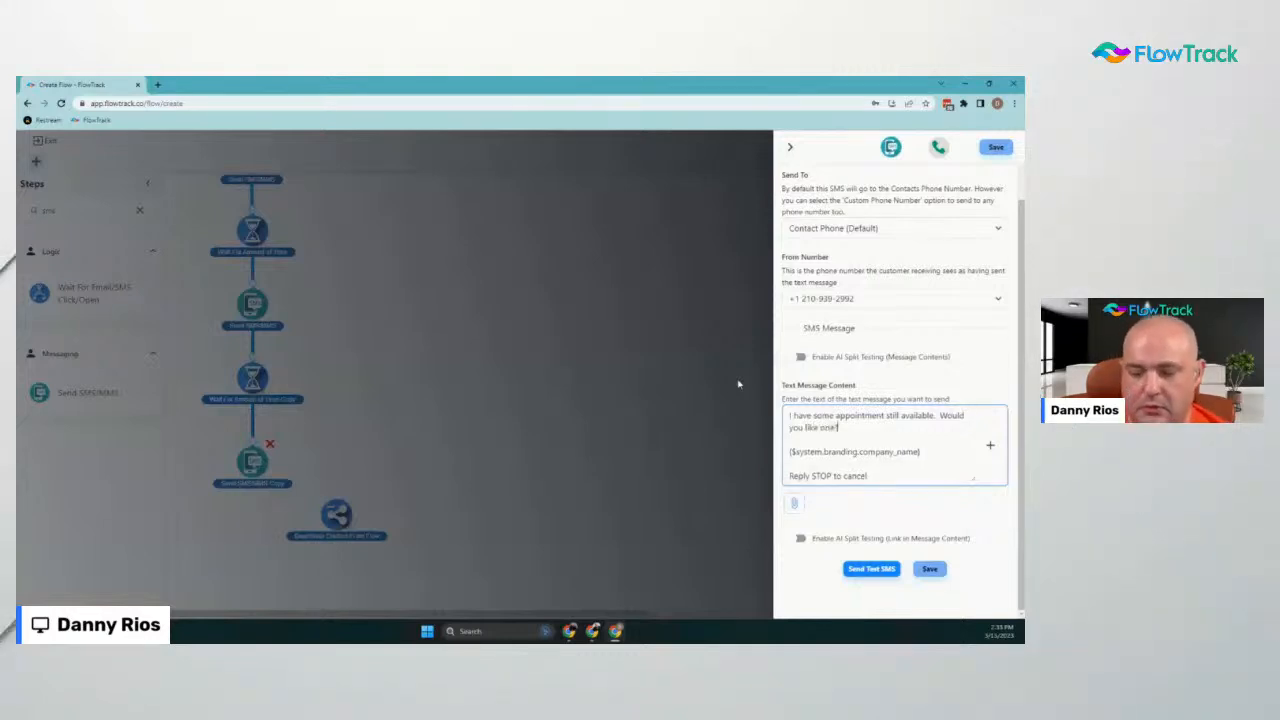
{"action": "left_click", "coordinate": [930, 569]}
Rename the second SMS step to 'Send SMS/MMS - Day 2 Text' and save
{"action": "scroll", "coordinate": [298, 399], "scroll_direction": "down", "scroll_amount": 2}
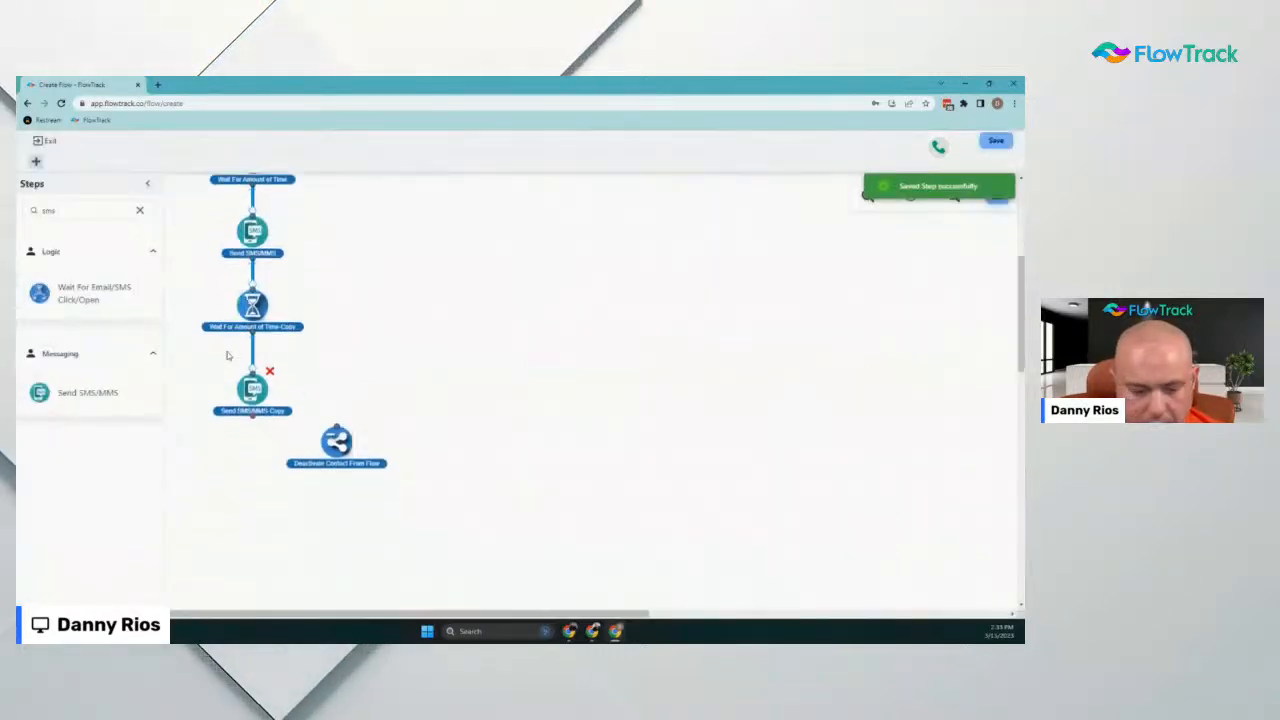
{"action": "scroll", "coordinate": [293, 232], "scroll_direction": "up", "scroll_amount": 3}
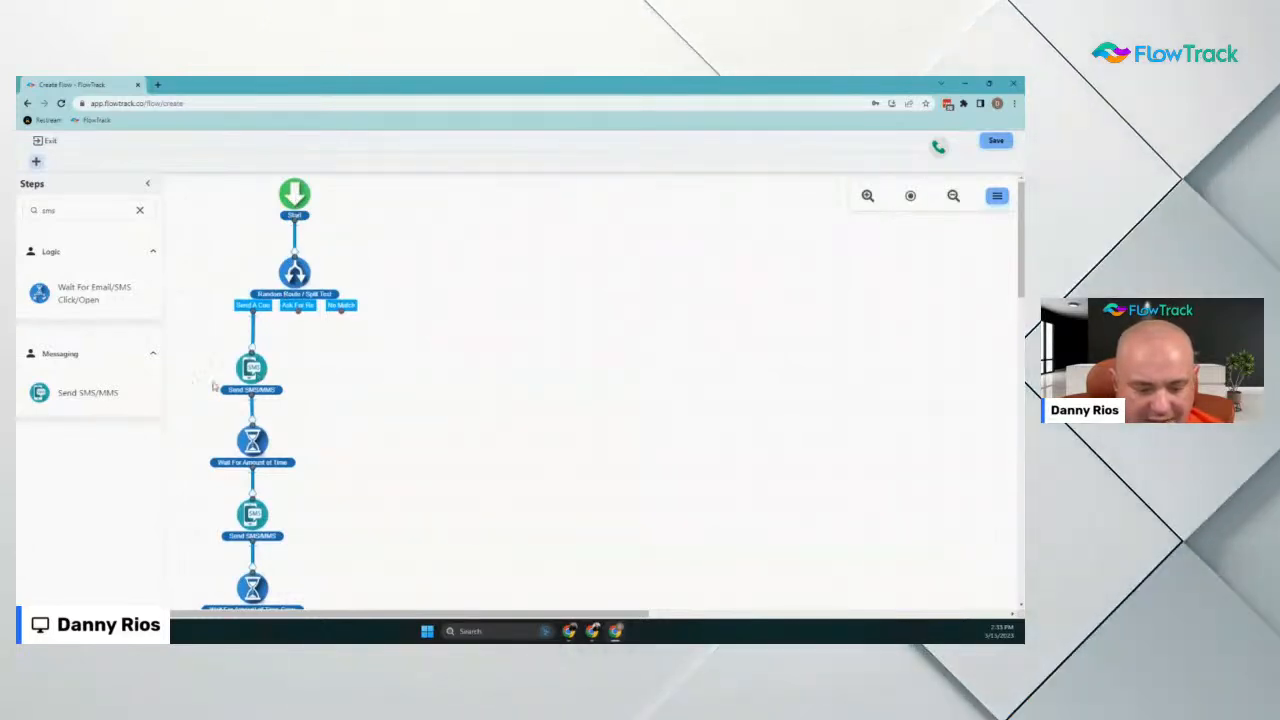
{"action": "left_click", "coordinate": [255, 375]}
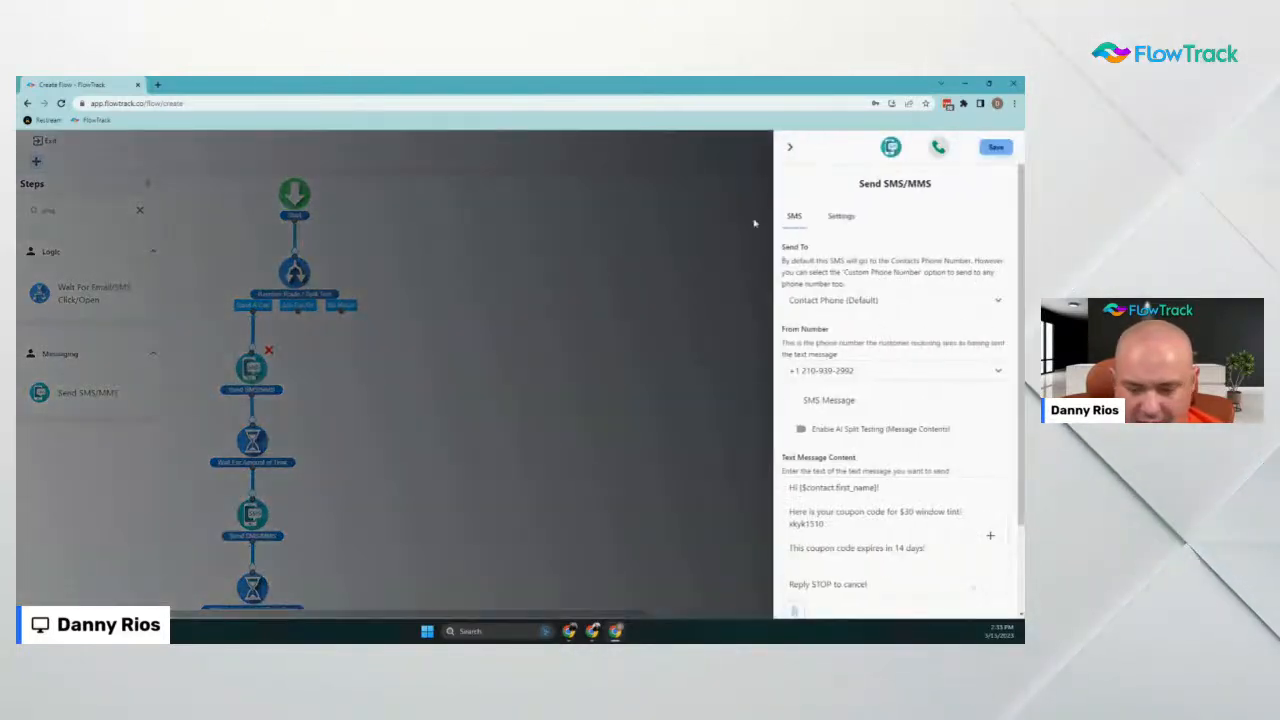
{"action": "left_click", "coordinate": [793, 148]}
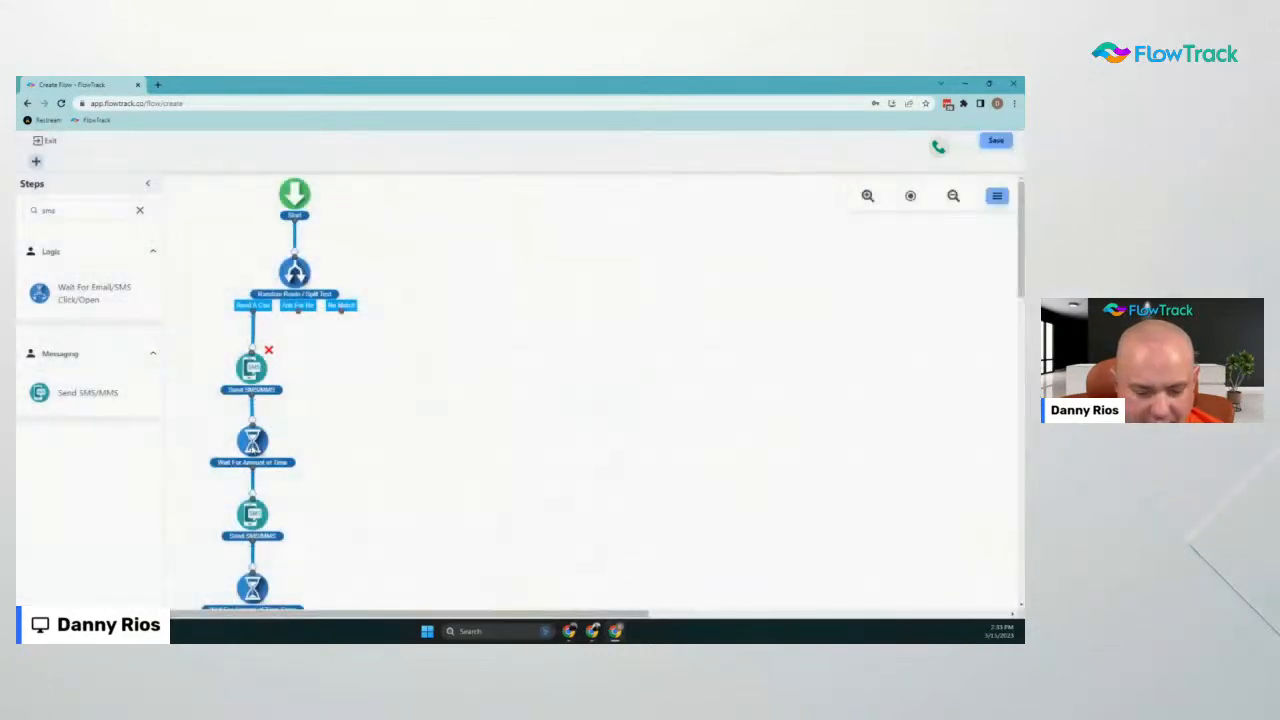
{"action": "left_click", "coordinate": [255, 517]}
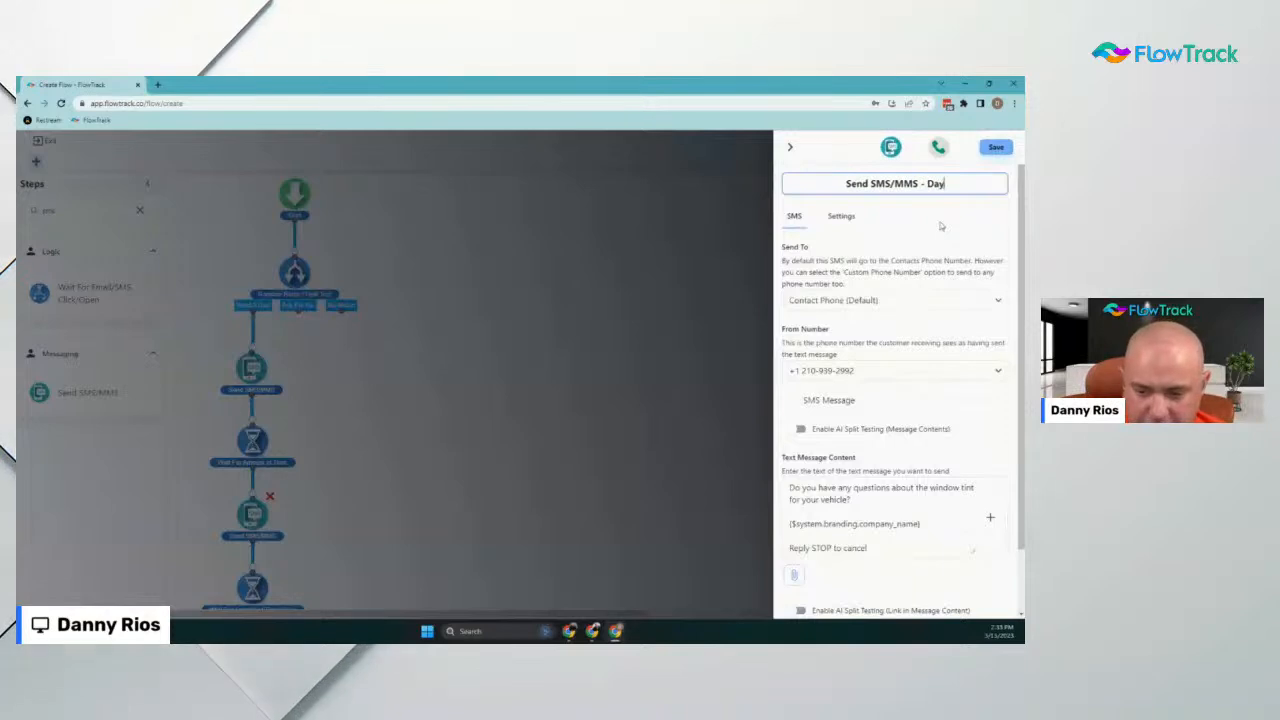
{"action": "type", "text": "Text"}
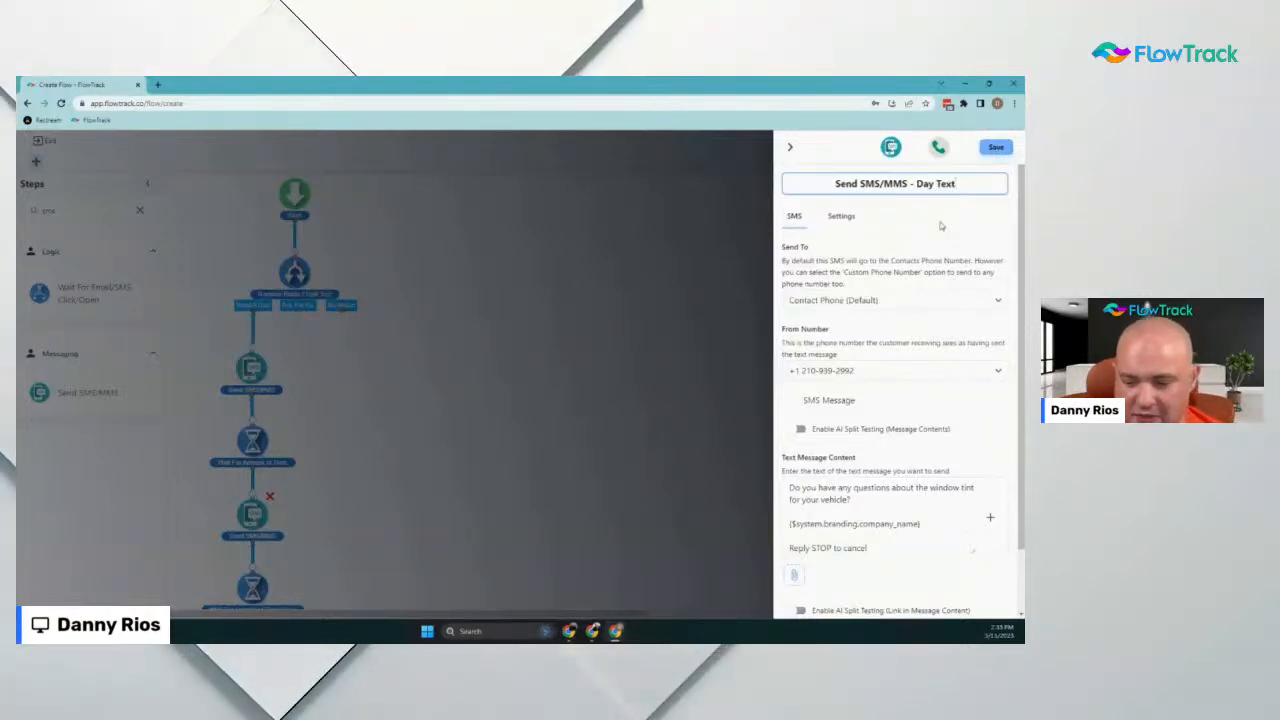
{"action": "type", "text": "2"}
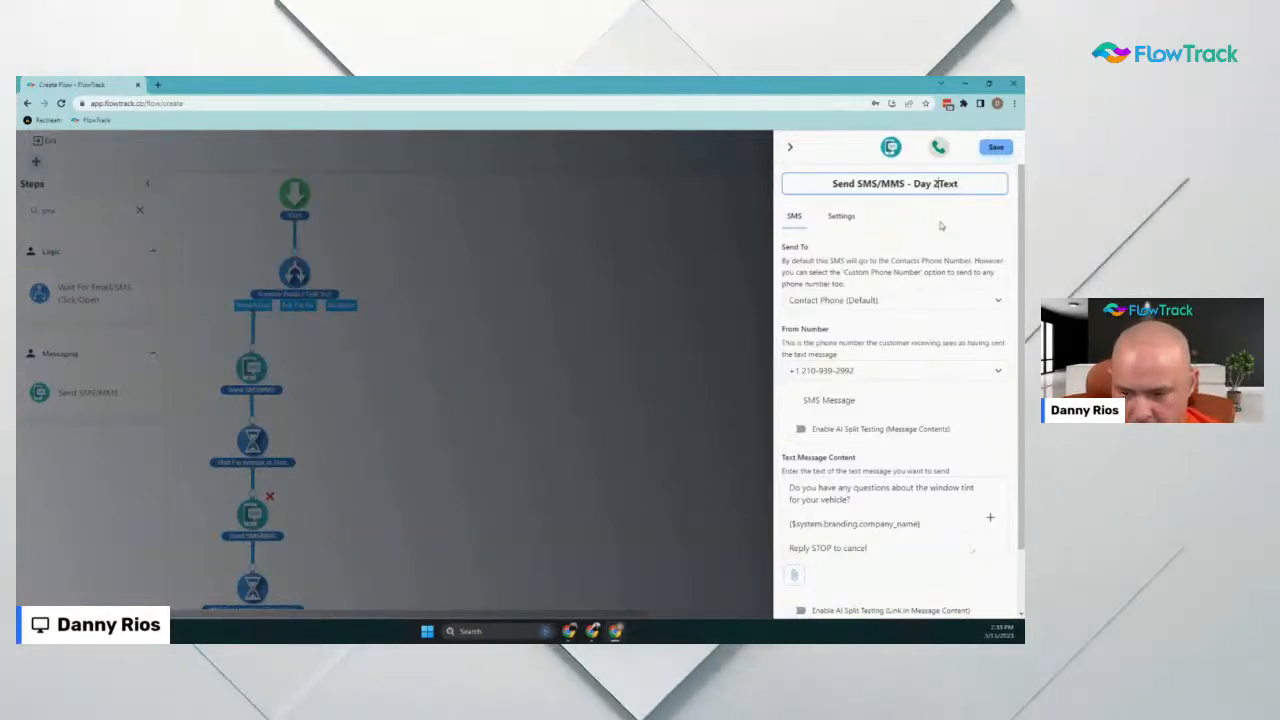
{"action": "left_click", "coordinate": [1000, 148]}
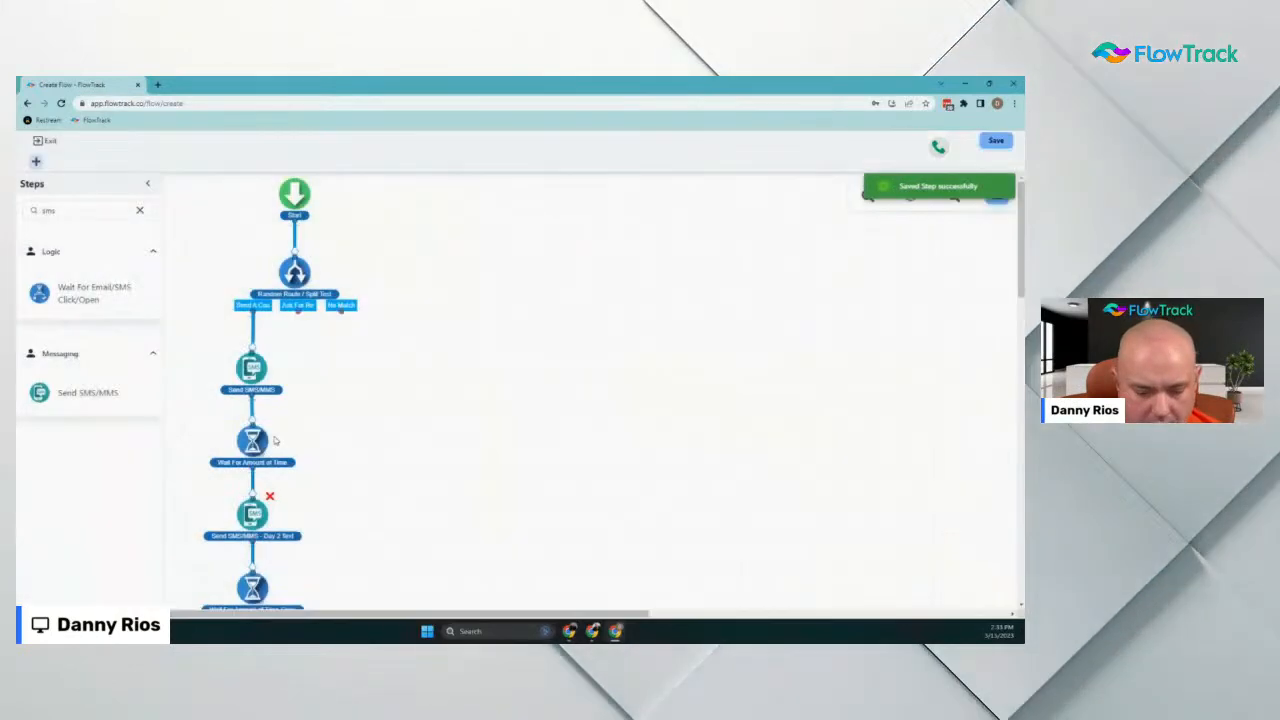
Rename the last SMS copy to 'Send SMS/MMS-Day 3 Text' and save
{"action": "scroll", "coordinate": [280, 437], "scroll_direction": "down", "scroll_amount": 3}
{"action": "left_click", "coordinate": [252, 514]}
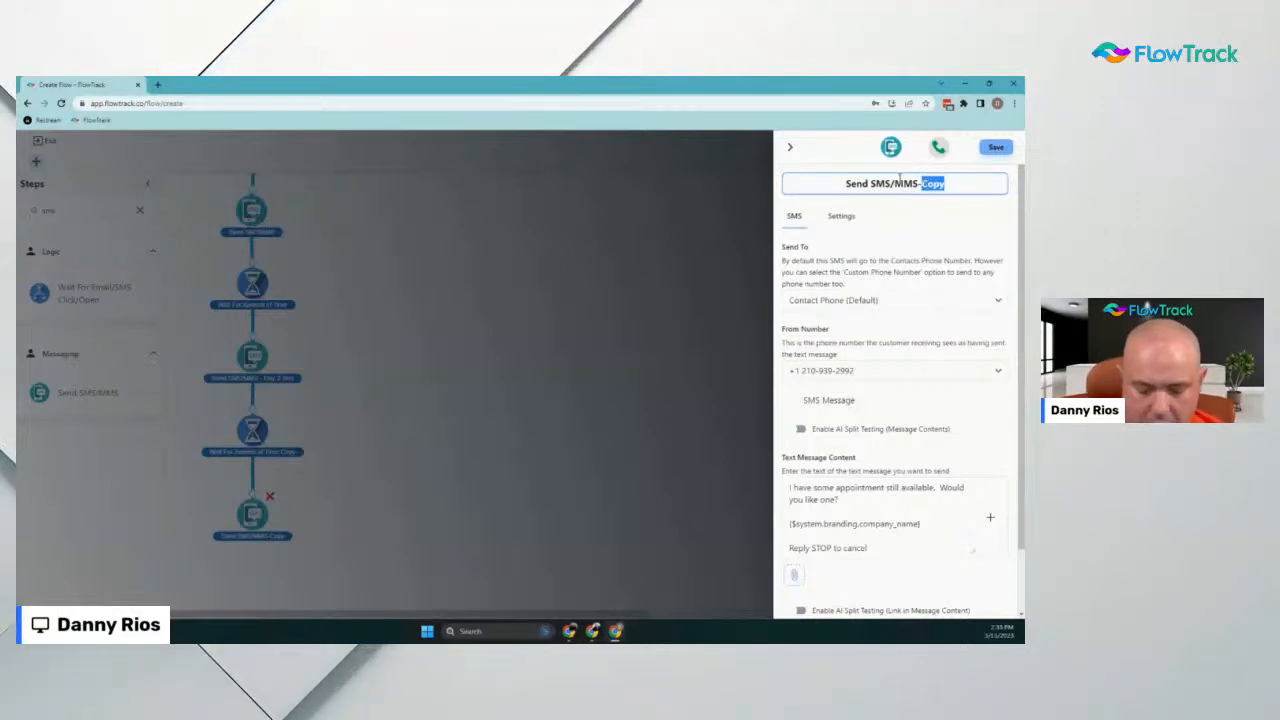
{"action": "type", "text": "Day 43"}
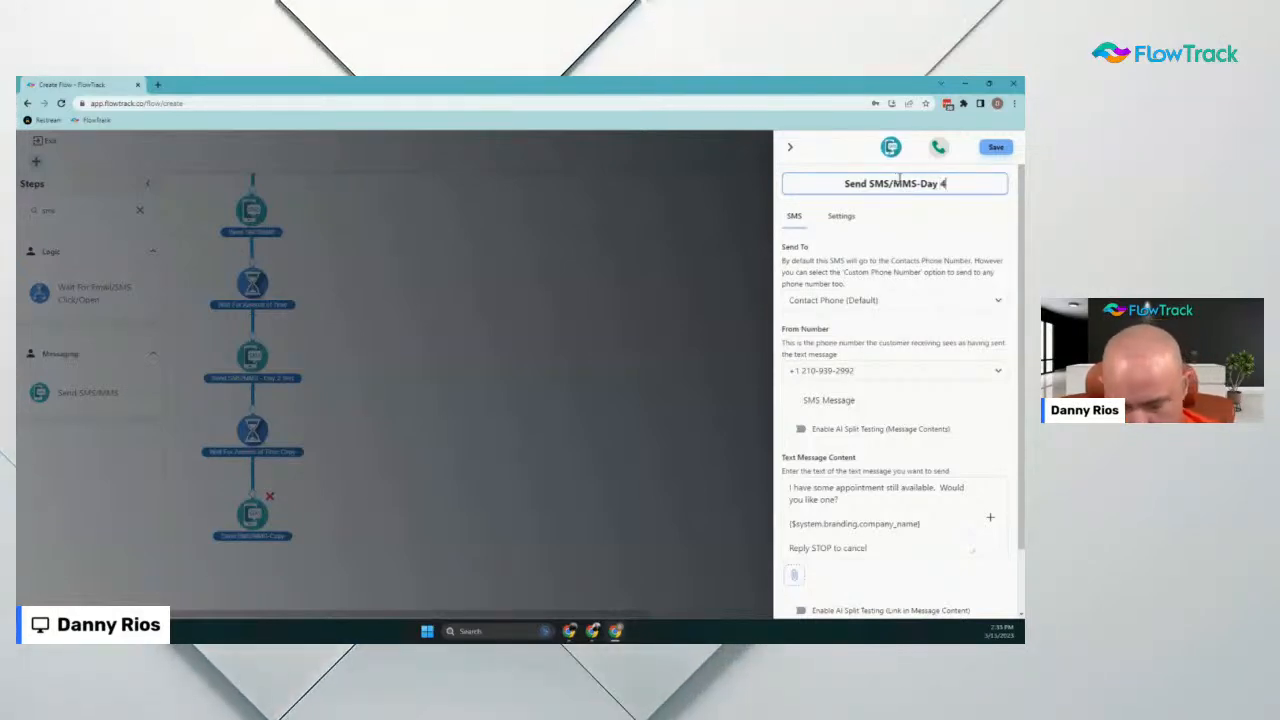
{"action": "key", "text": "BackSpace"}
{"action": "key", "text": "BackSpace"}
{"action": "type", "text": "3 Text"}
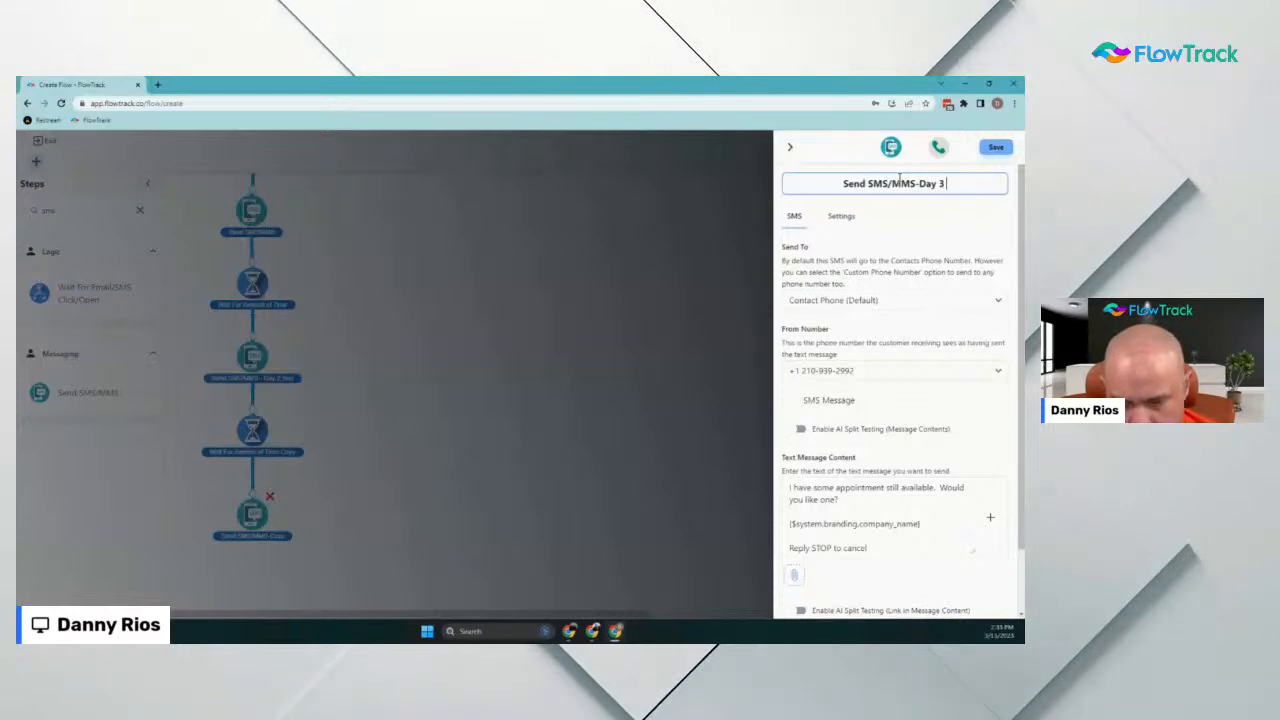
{"action": "left_click", "coordinate": [996, 147]}
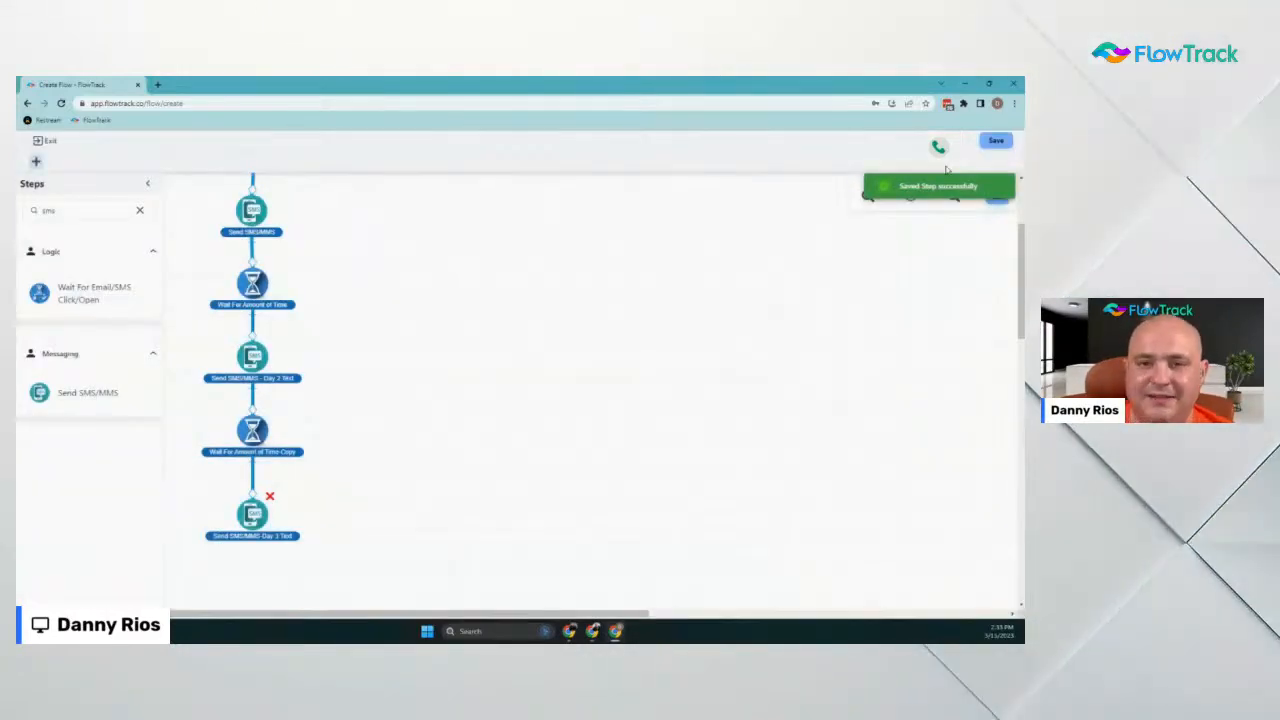
Duplicate the wait step, place it below the Day 3 Text SMS, and save it as 4 Day
{"action": "scroll", "coordinate": [448, 363], "scroll_direction": "down", "scroll_amount": 3}
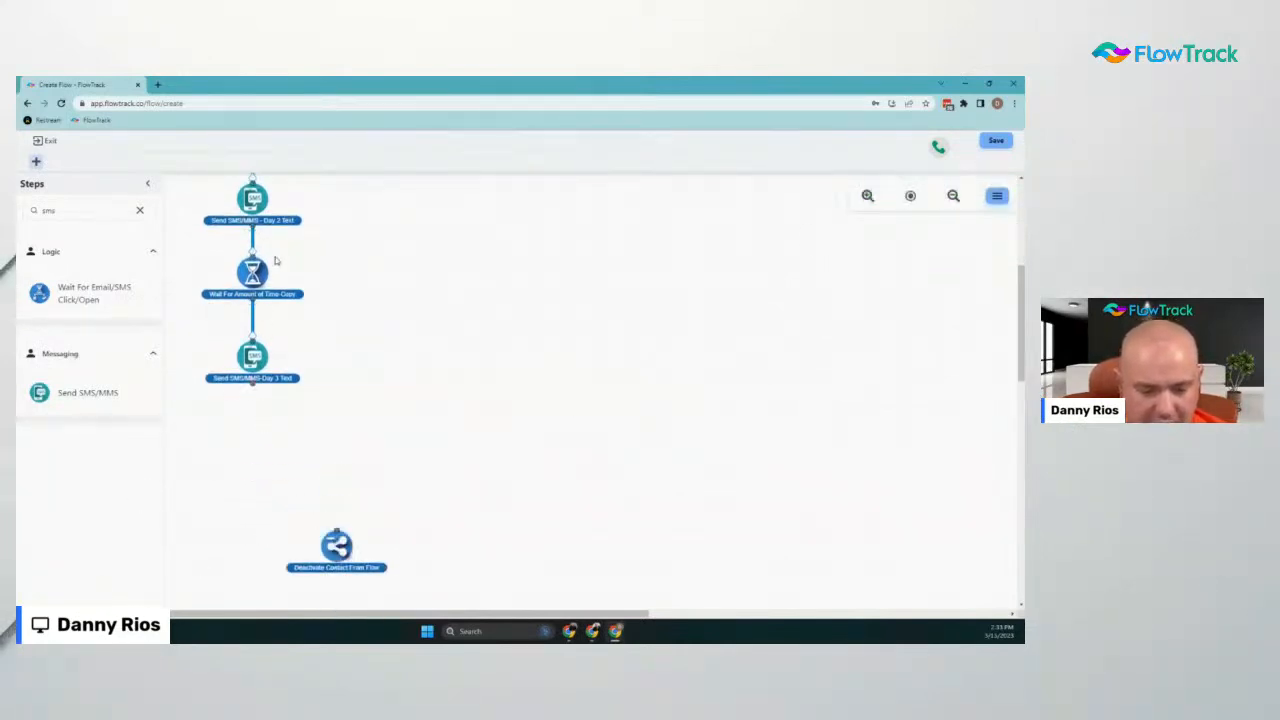
{"action": "left_click", "coordinate": [268, 298]}
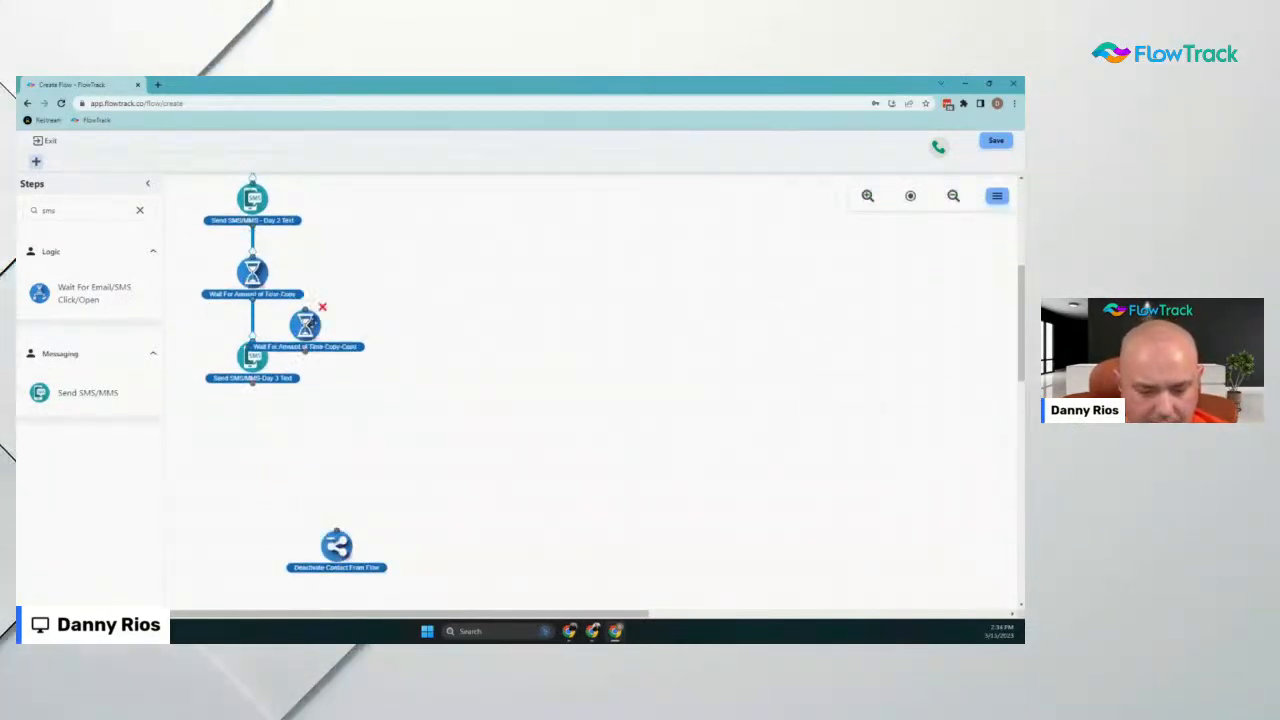
{"action": "left_click_drag", "start_coordinate": [310, 303], "coordinate": [255, 450]}
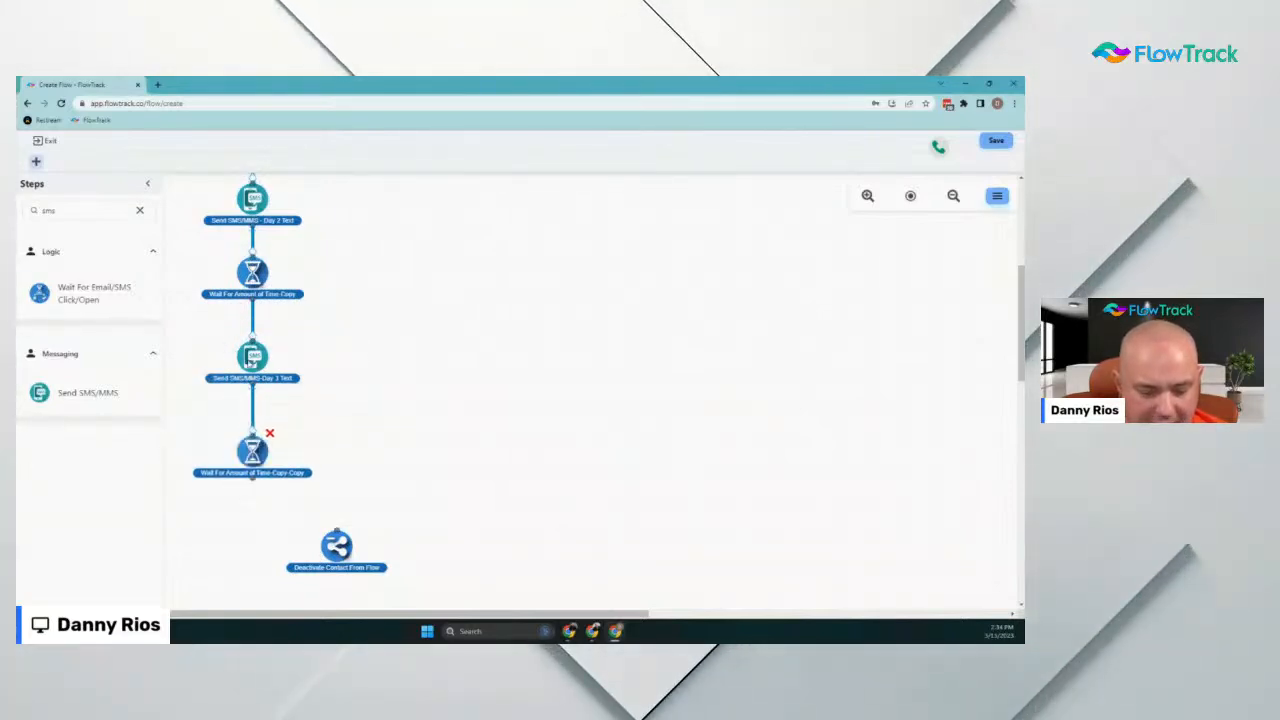
{"action": "left_click", "coordinate": [255, 450]}
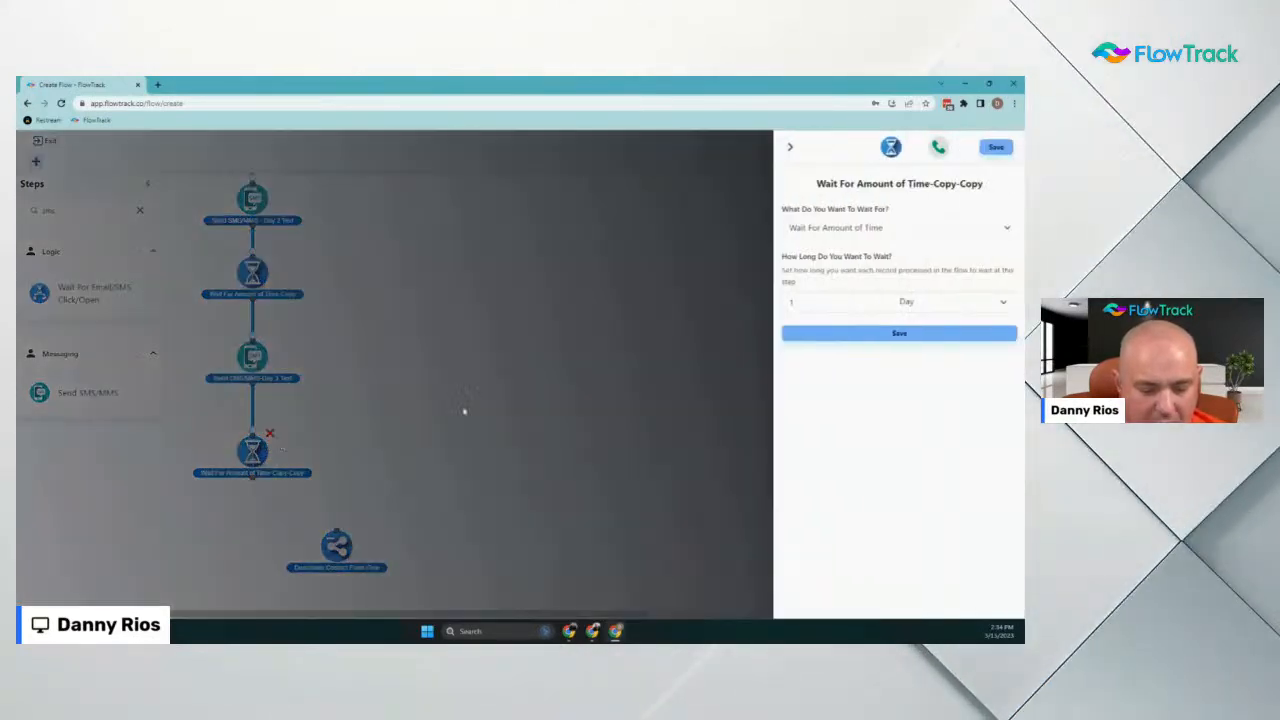
{"action": "left_click_drag", "start_coordinate": [820, 301], "coordinate": [733, 364]}
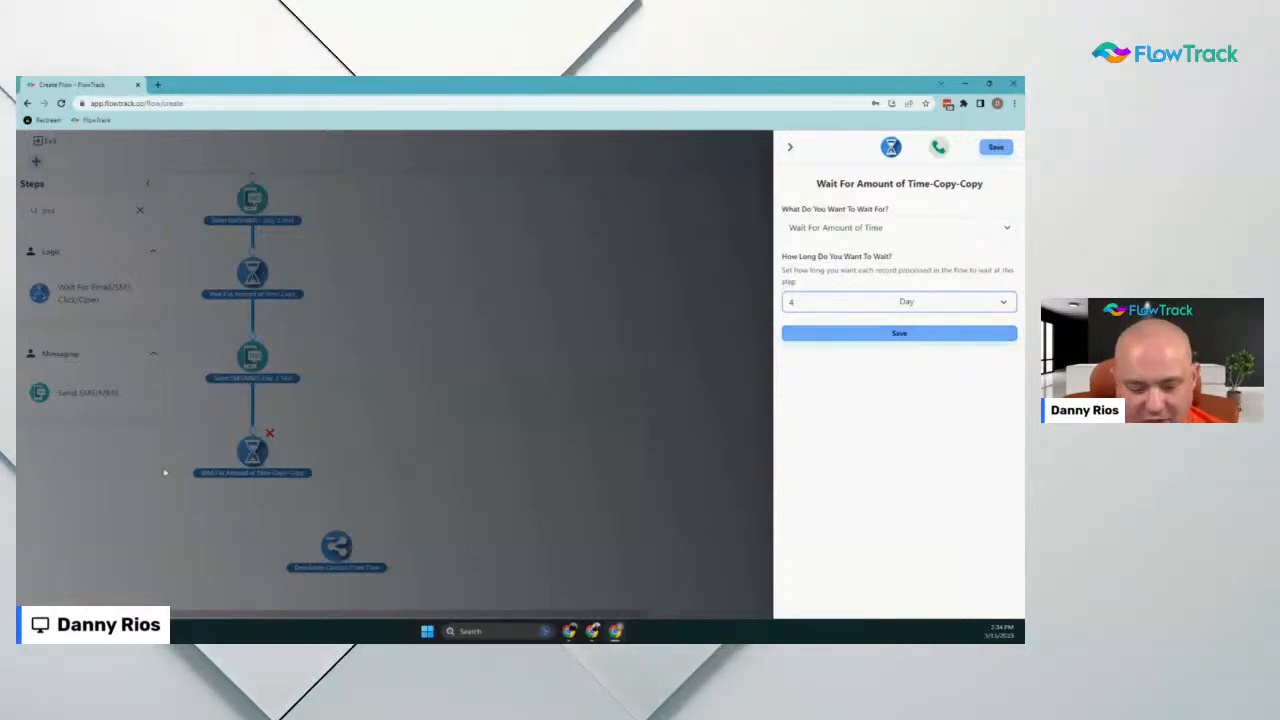
{"action": "left_click", "coordinate": [900, 335]}
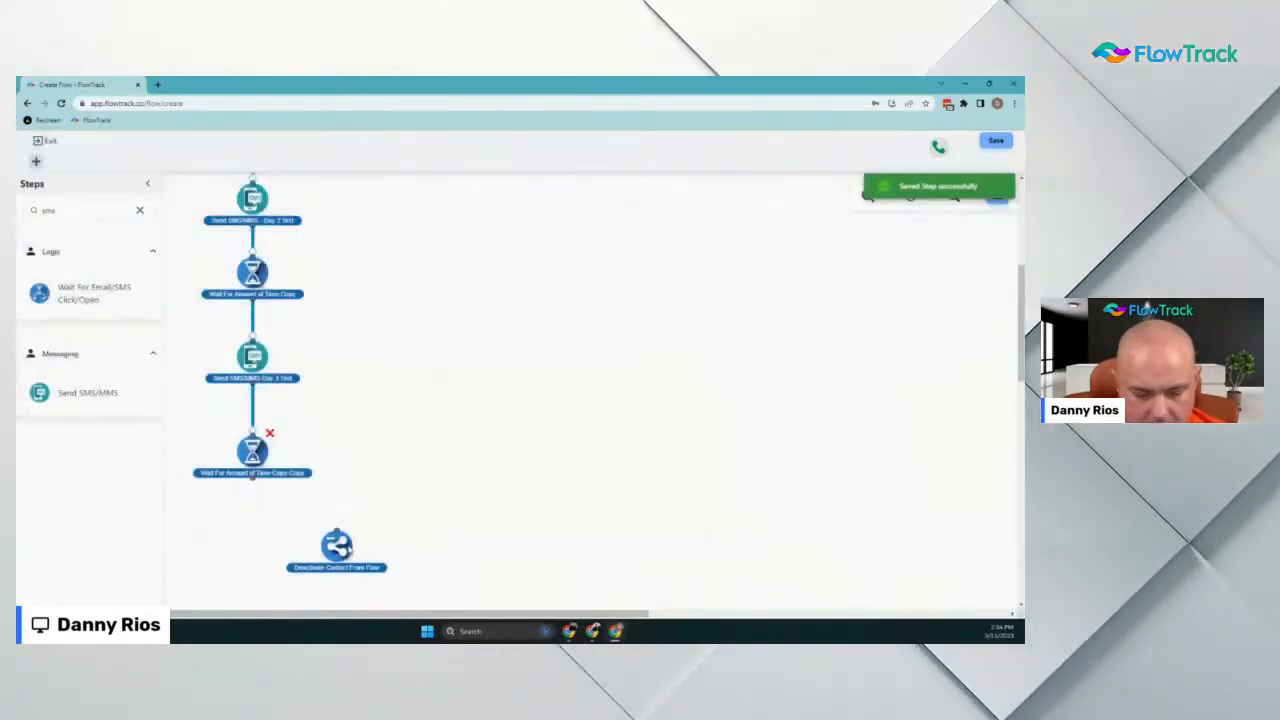
Duplicate the Day 3 SMS below the 4-day wait and rename it 'Send SMS/MMS-Day 7'
{"action": "right_click", "coordinate": [265, 356]}
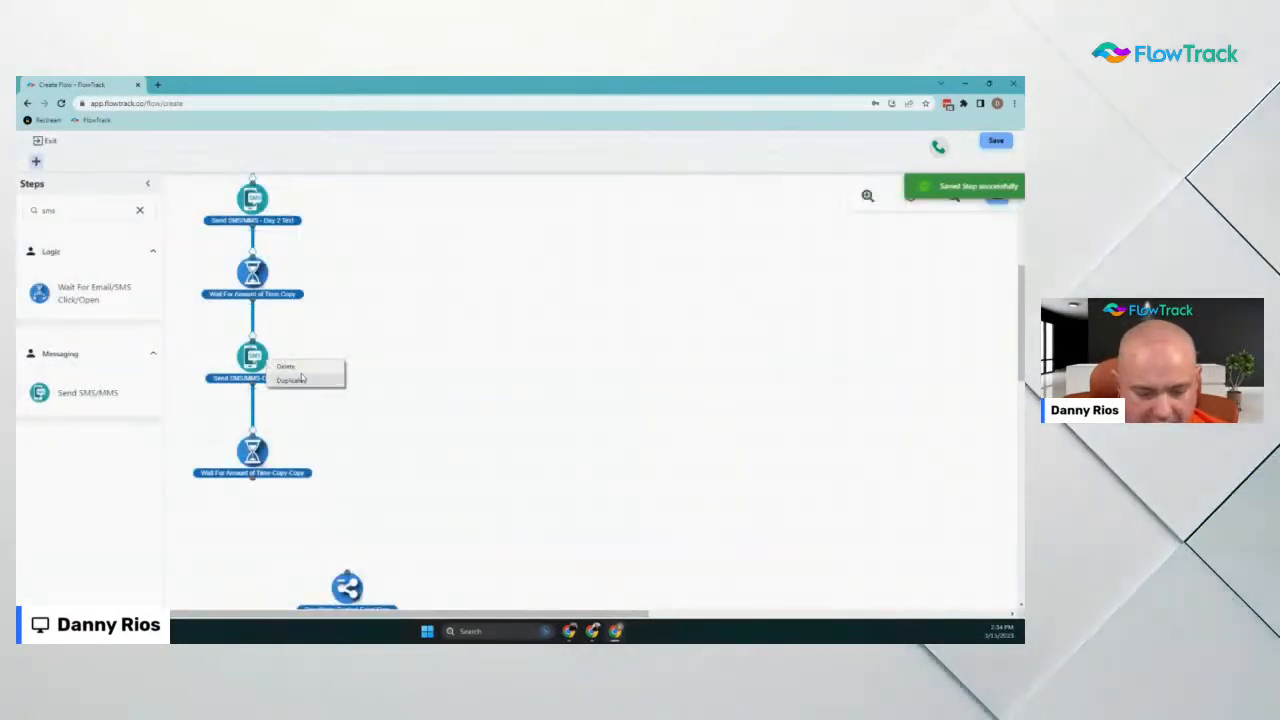
{"action": "left_click", "coordinate": [285, 379]}
{"action": "left_click_drag", "start_coordinate": [308, 411], "coordinate": [256, 523]}
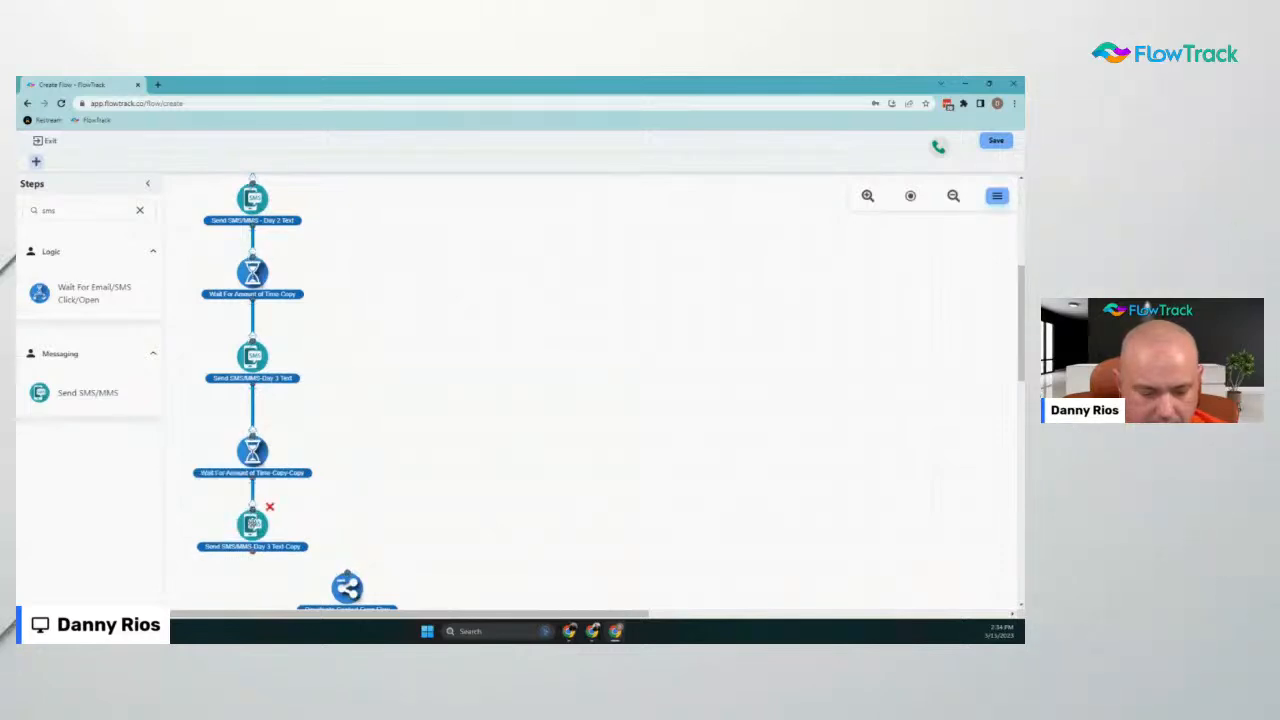
{"action": "left_click", "coordinate": [252, 524]}
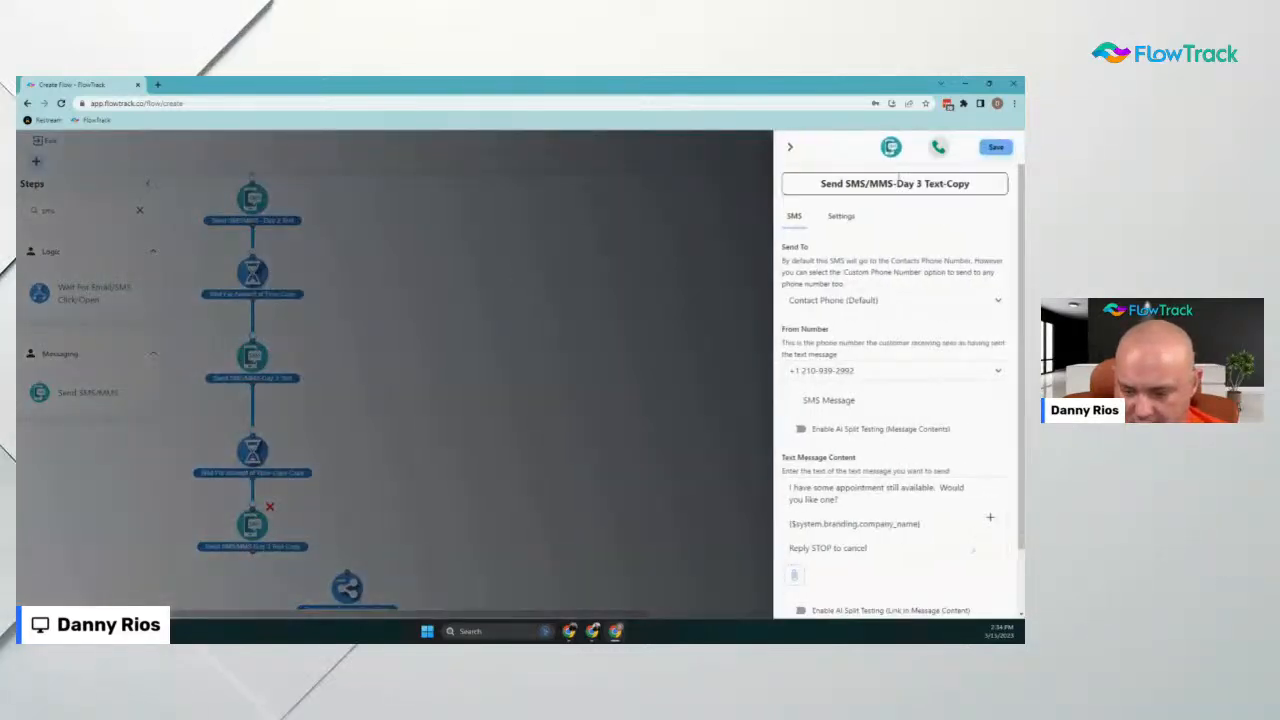
{"action": "double_click", "coordinate": [917, 183]}
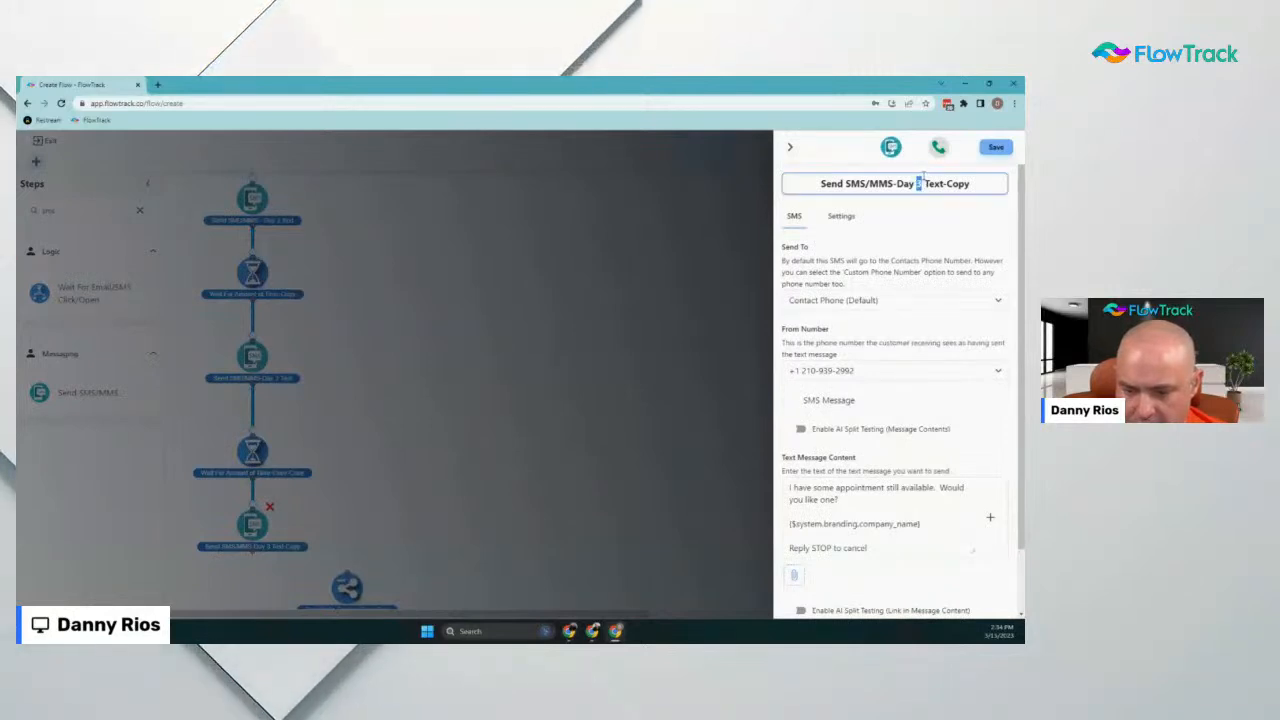
{"action": "left_click_drag", "start_coordinate": [970, 183], "coordinate": [917, 183]}
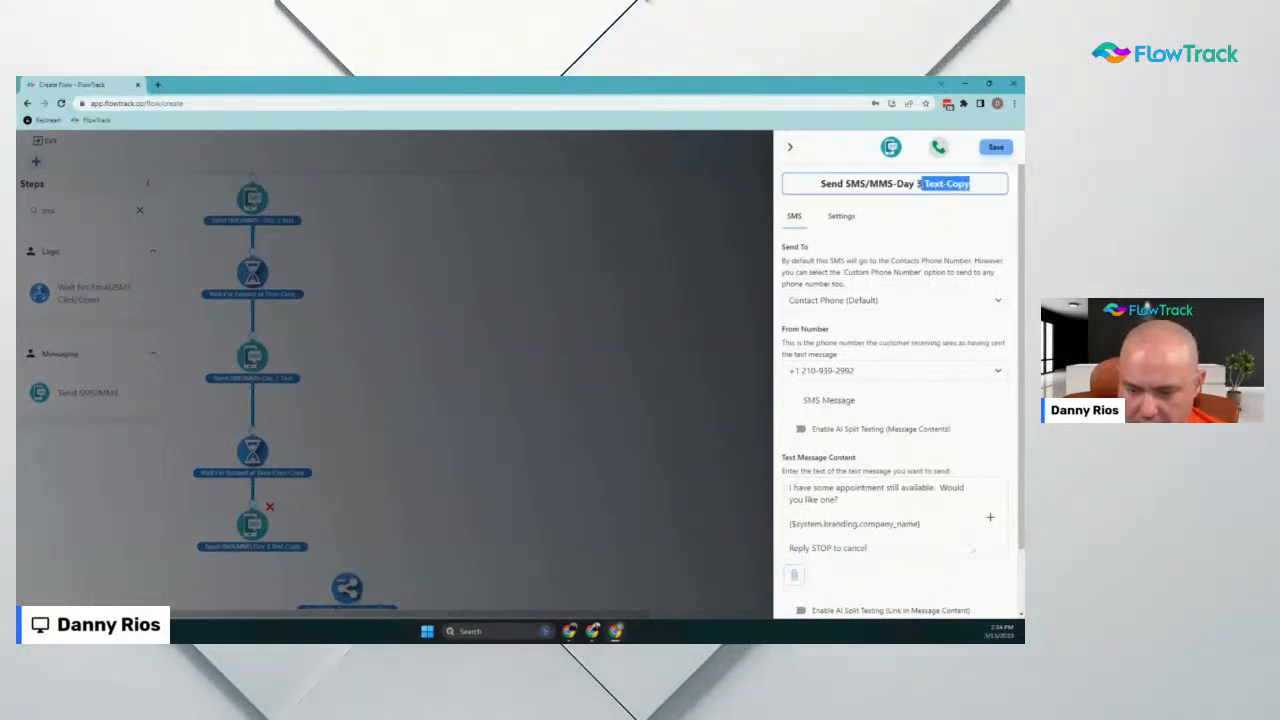
{"action": "type", "text": "7"}
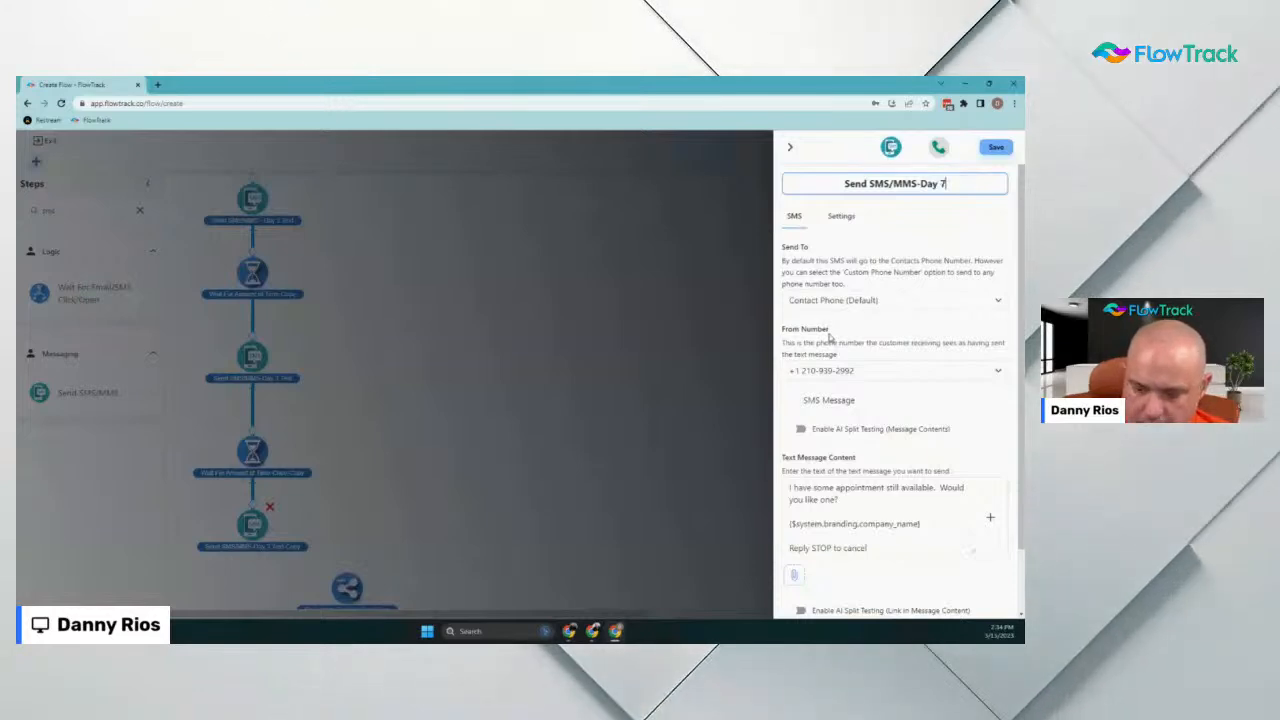
Write 'Hi {First Name},' plus the 7-day coupon expiry reminder, then save the Day 7 SMS
{"action": "scroll", "coordinate": [829, 338], "scroll_direction": "down", "scroll_amount": 1}
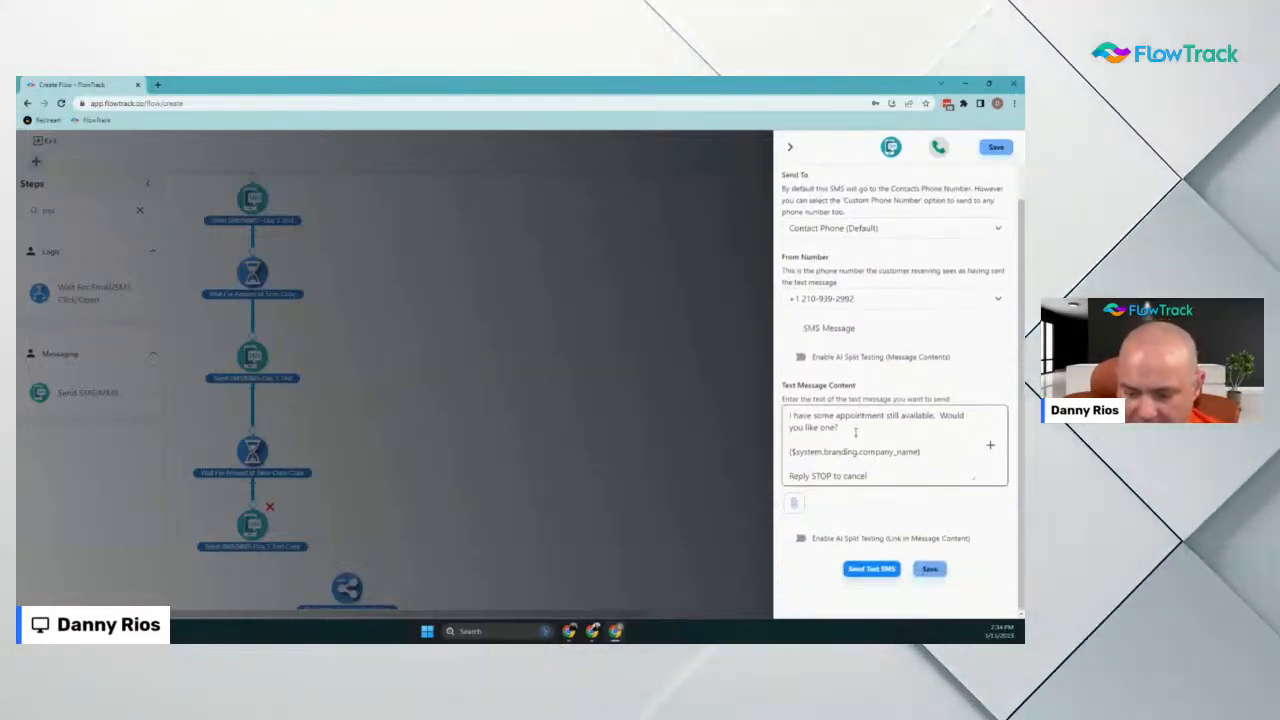
{"action": "left_click_drag", "start_coordinate": [840, 427], "coordinate": [620, 407]}
{"action": "type", "text": "Hi"}
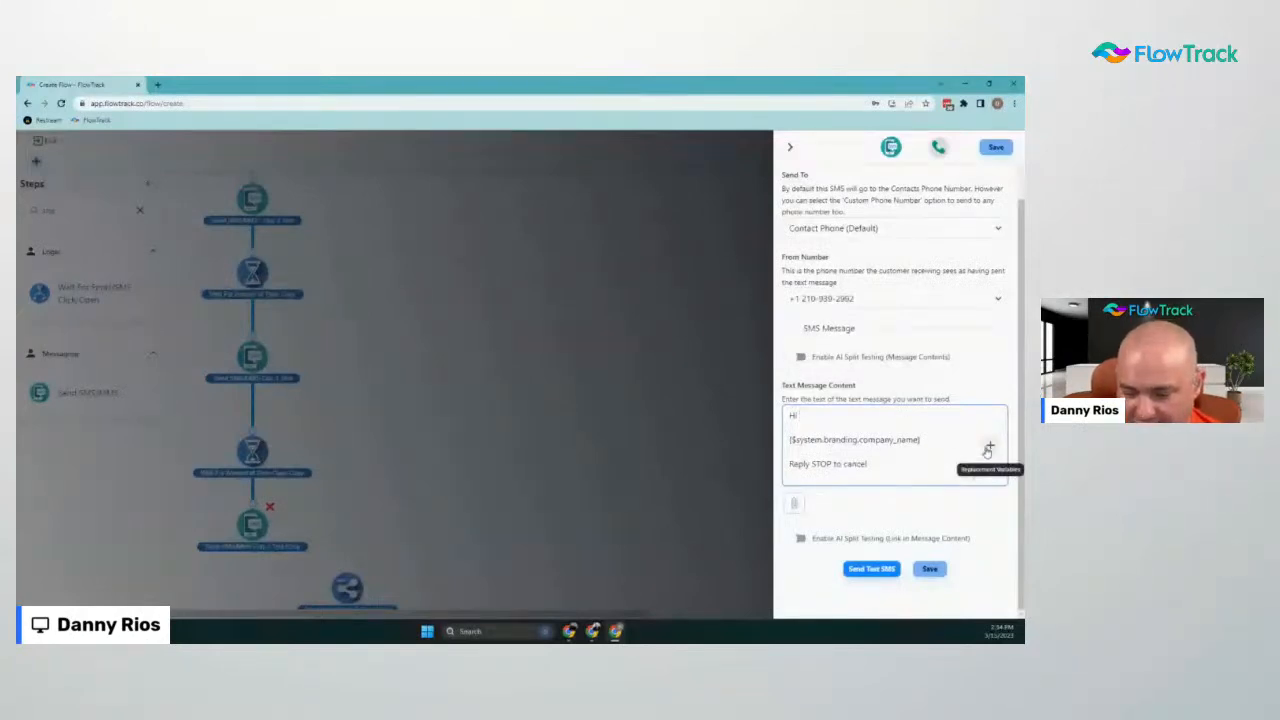
{"action": "left_click", "coordinate": [988, 449]}
{"action": "left_click", "coordinate": [953, 455]}
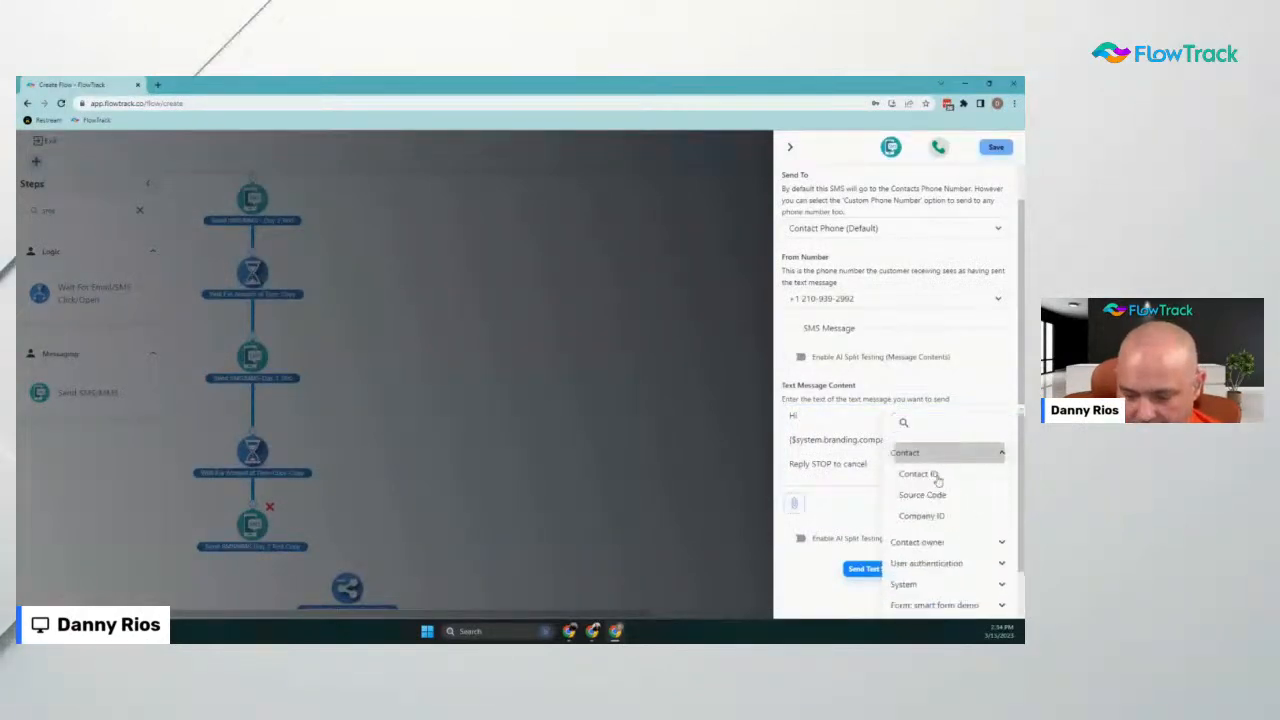
{"action": "scroll", "coordinate": [955, 585], "scroll_direction": "down", "scroll_amount": 1}
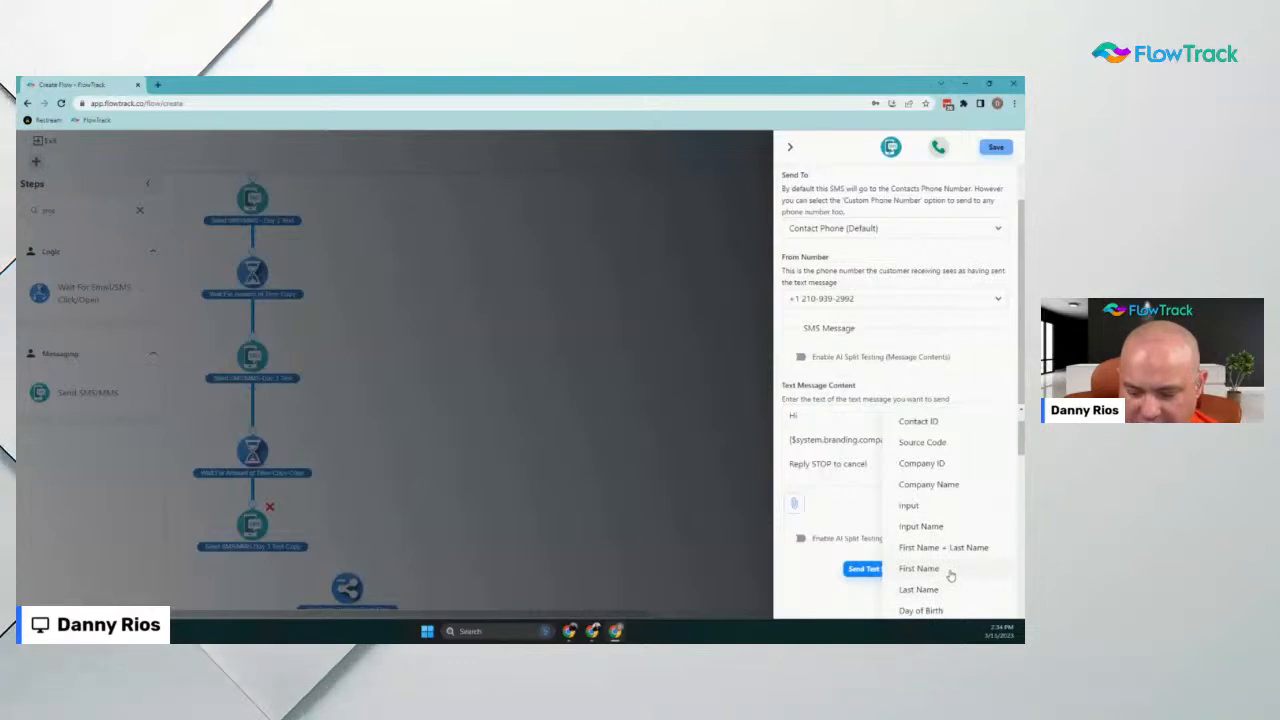
{"action": "left_click", "coordinate": [948, 570]}
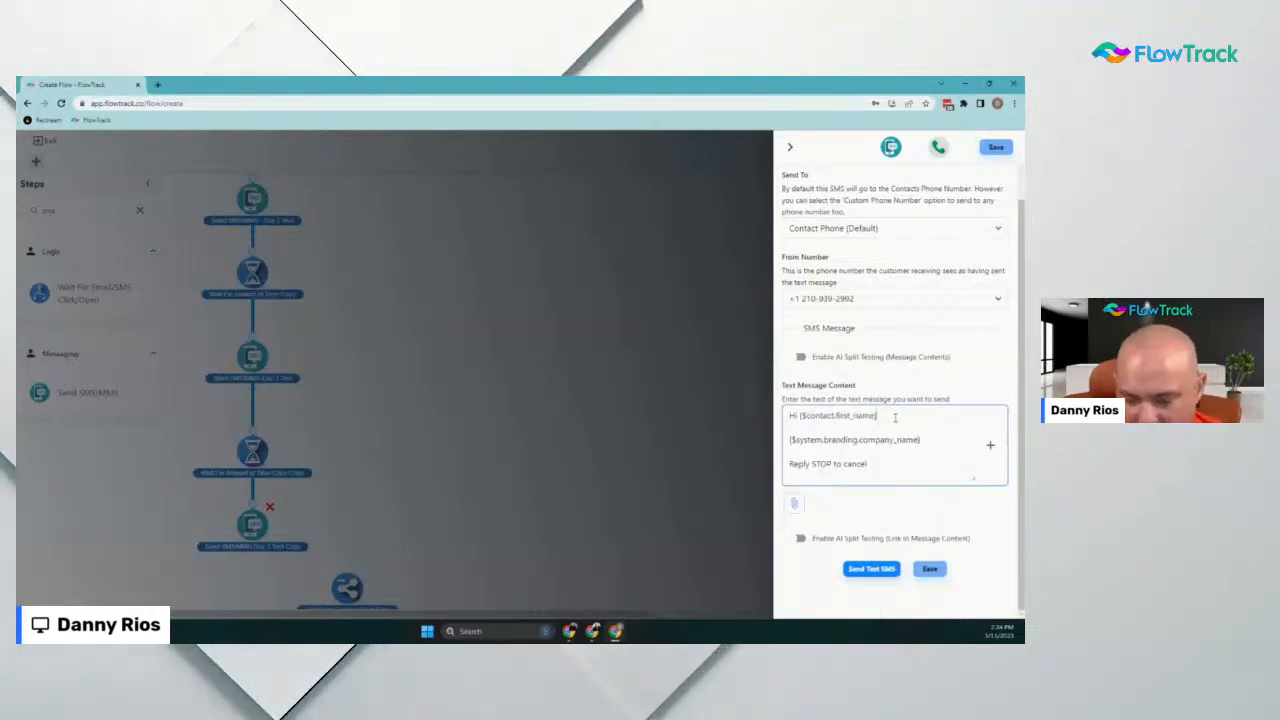
{"action": "type", "text": ","}
{"action": "key", "text": "Return"}
{"action": "key", "text": "Return"}
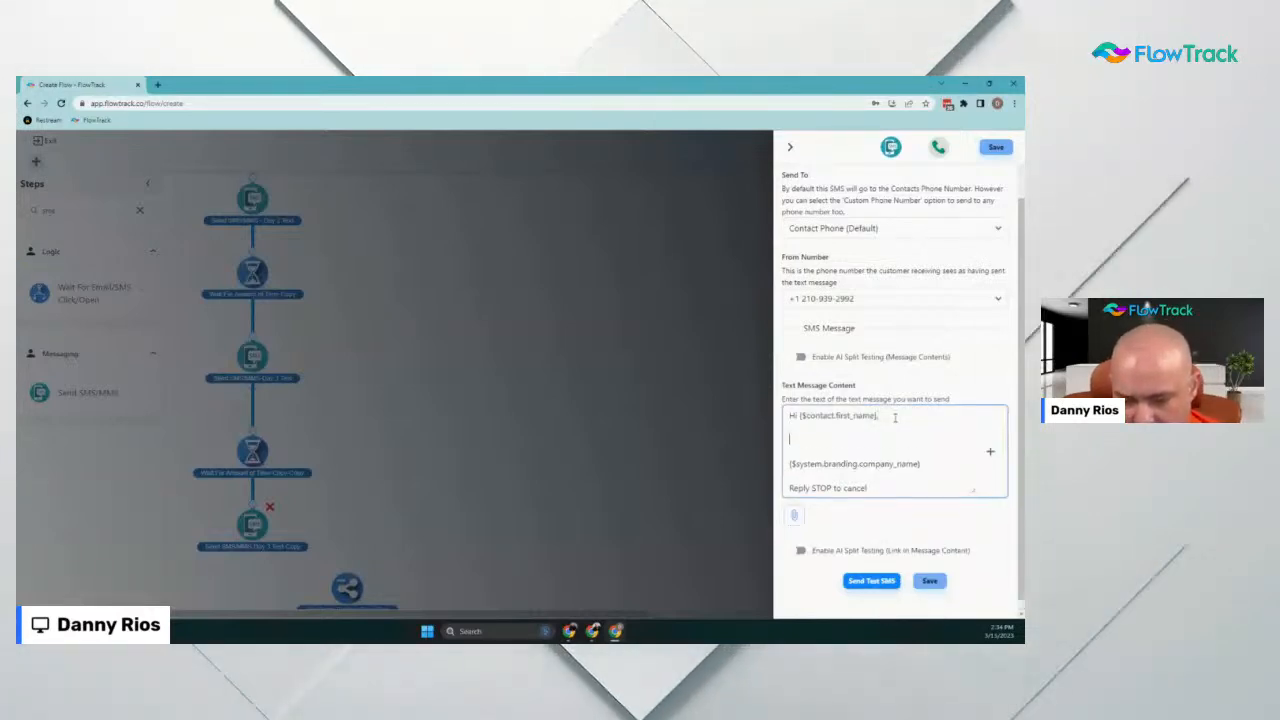
{"action": "type", "text": "I just"}
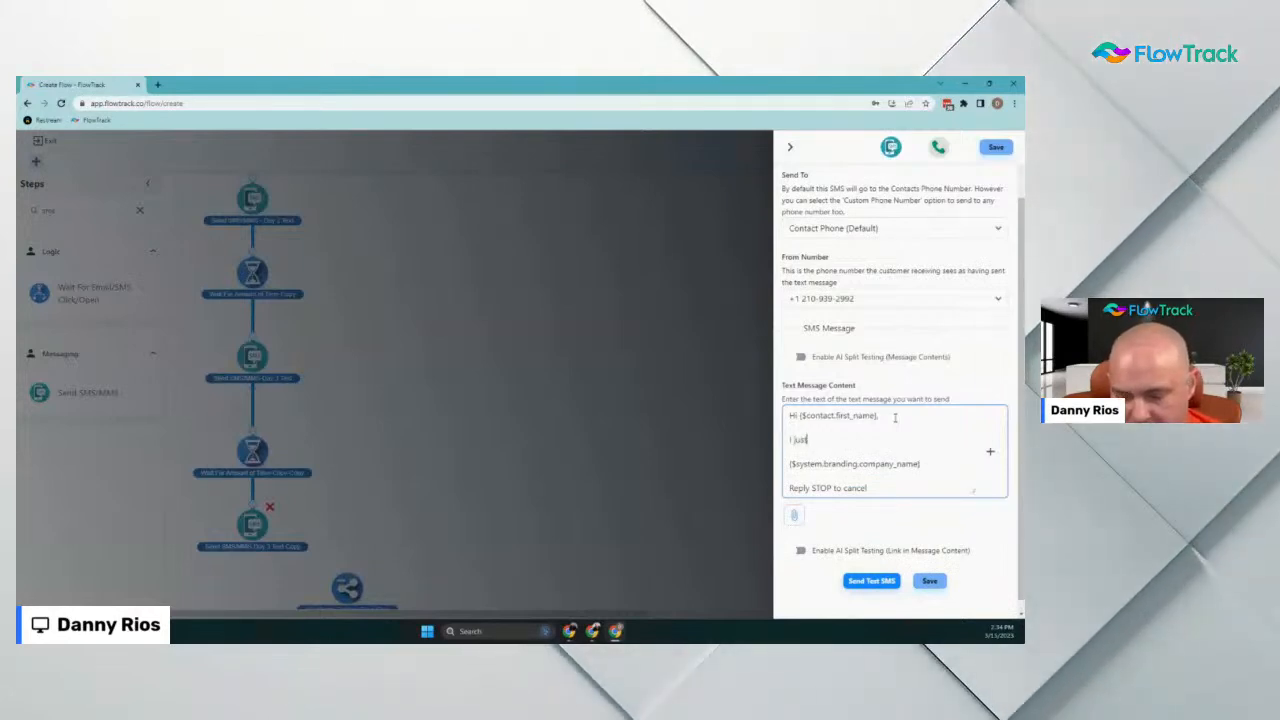
{"action": "type", "text": " wanted to remind you that"}
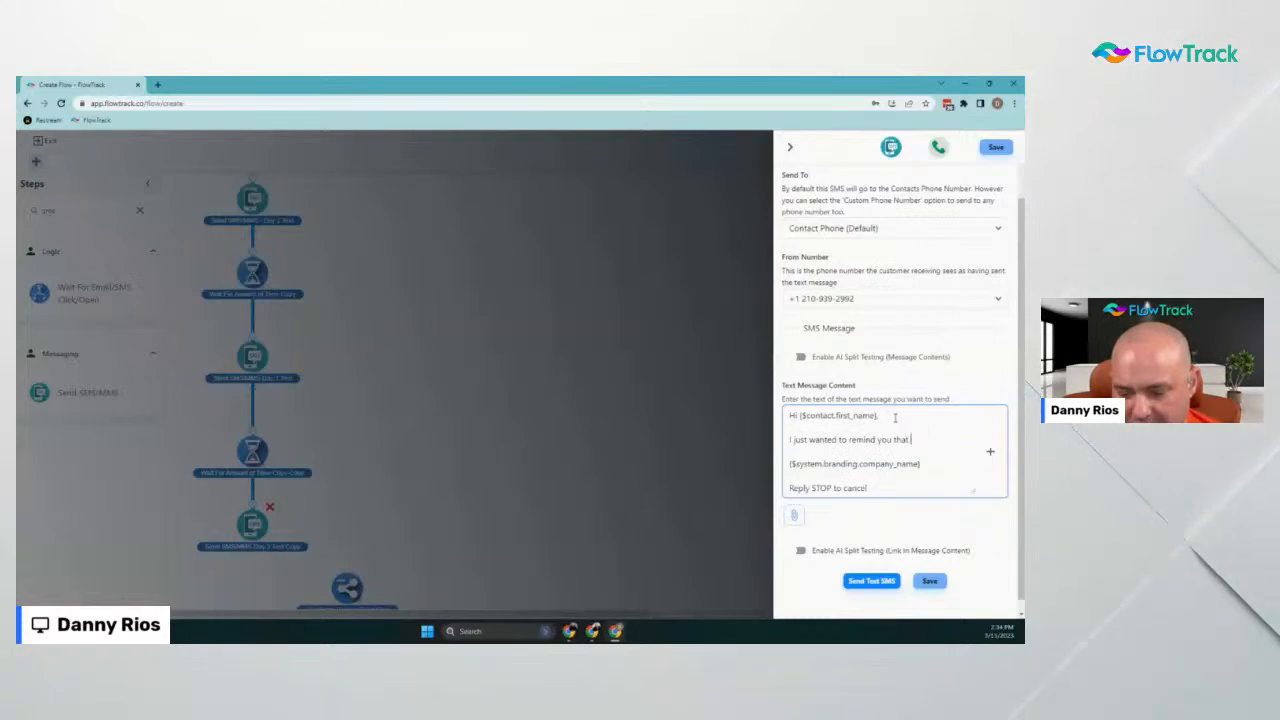
{"action": "type", "text": " the coupon expir"}
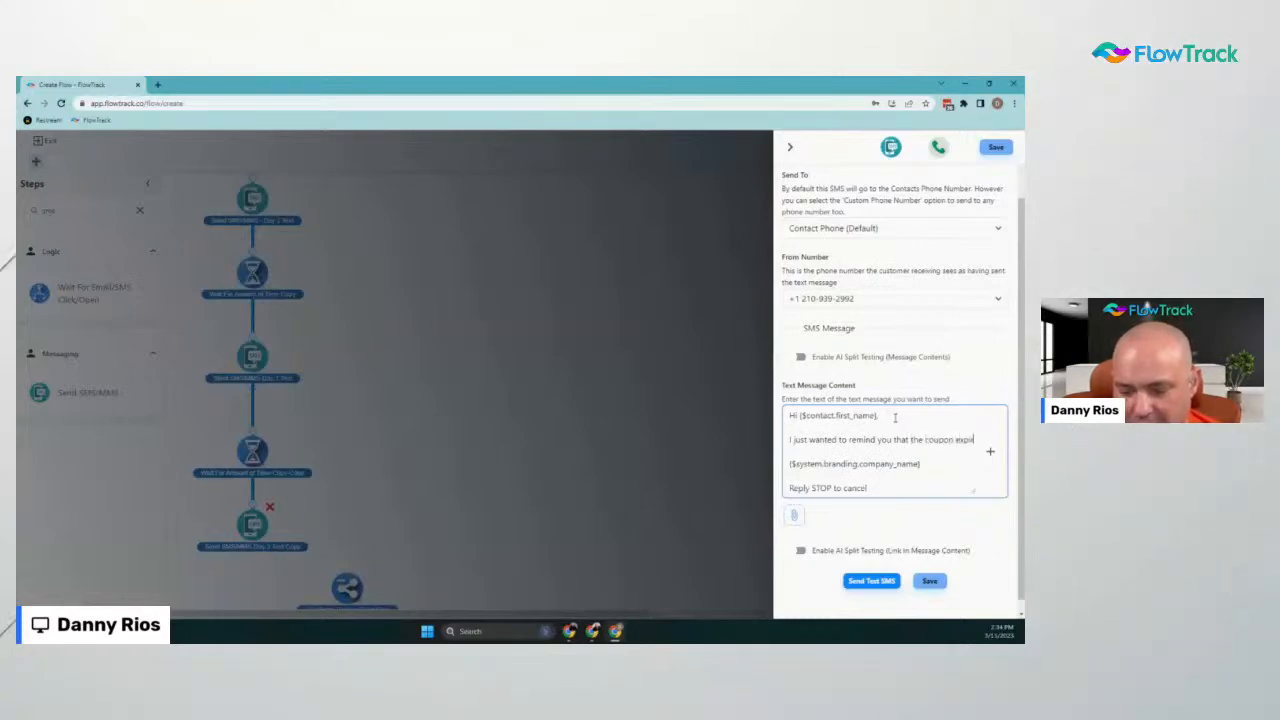
{"action": "type", "text": "es"}
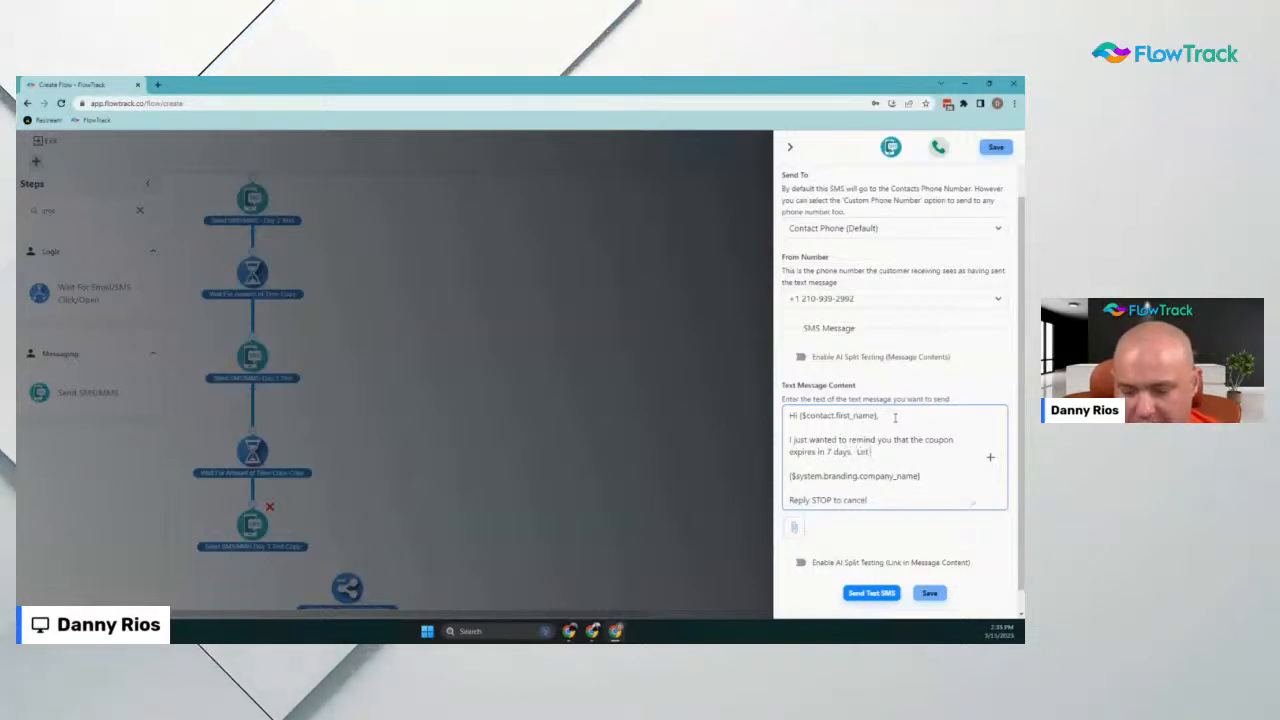
{"action": "type", "text": " in 7 days.  Let me know if you w"}
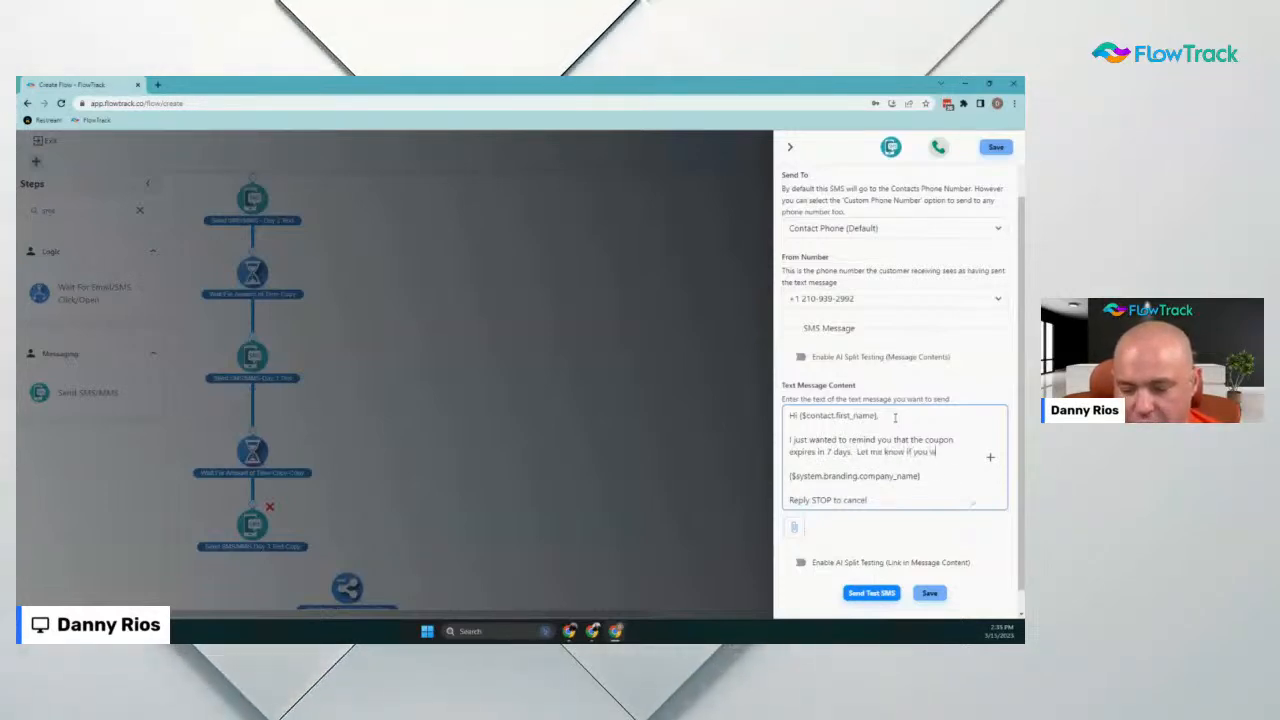
{"action": "type", "text": "ould like to use it"}
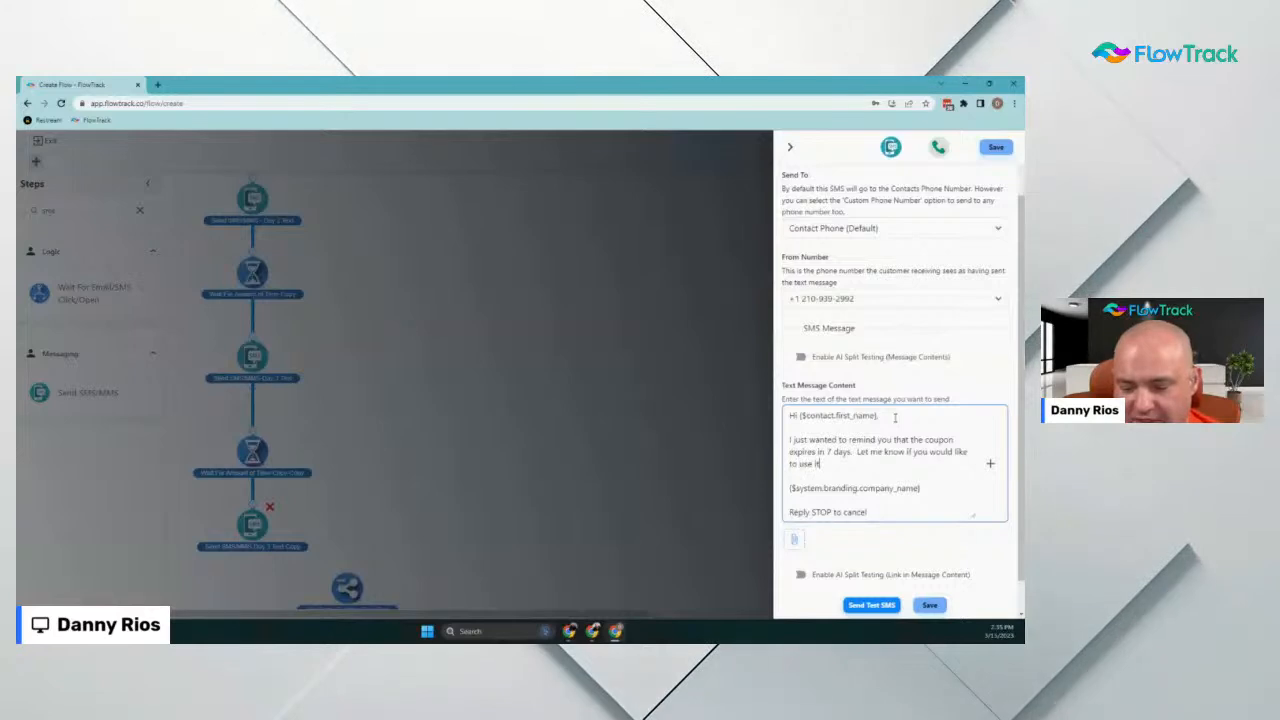
{"action": "type", "text": "!"}
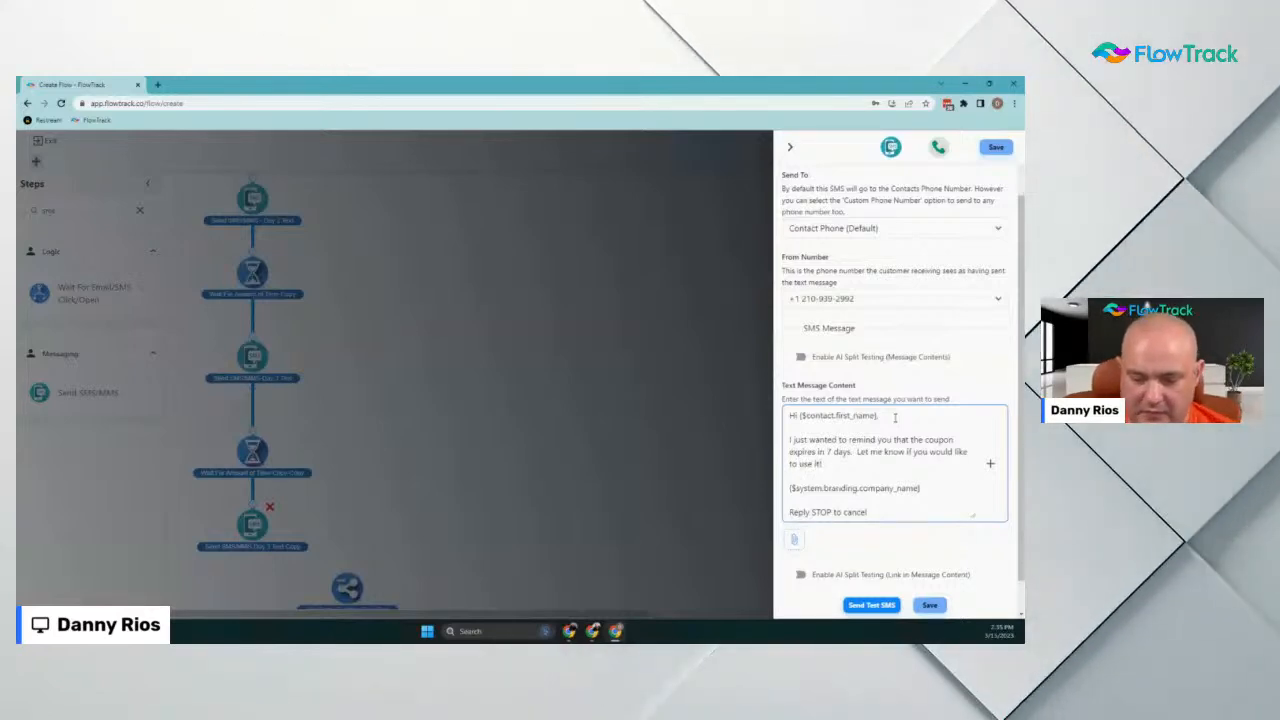
{"action": "left_click", "coordinate": [930, 605]}
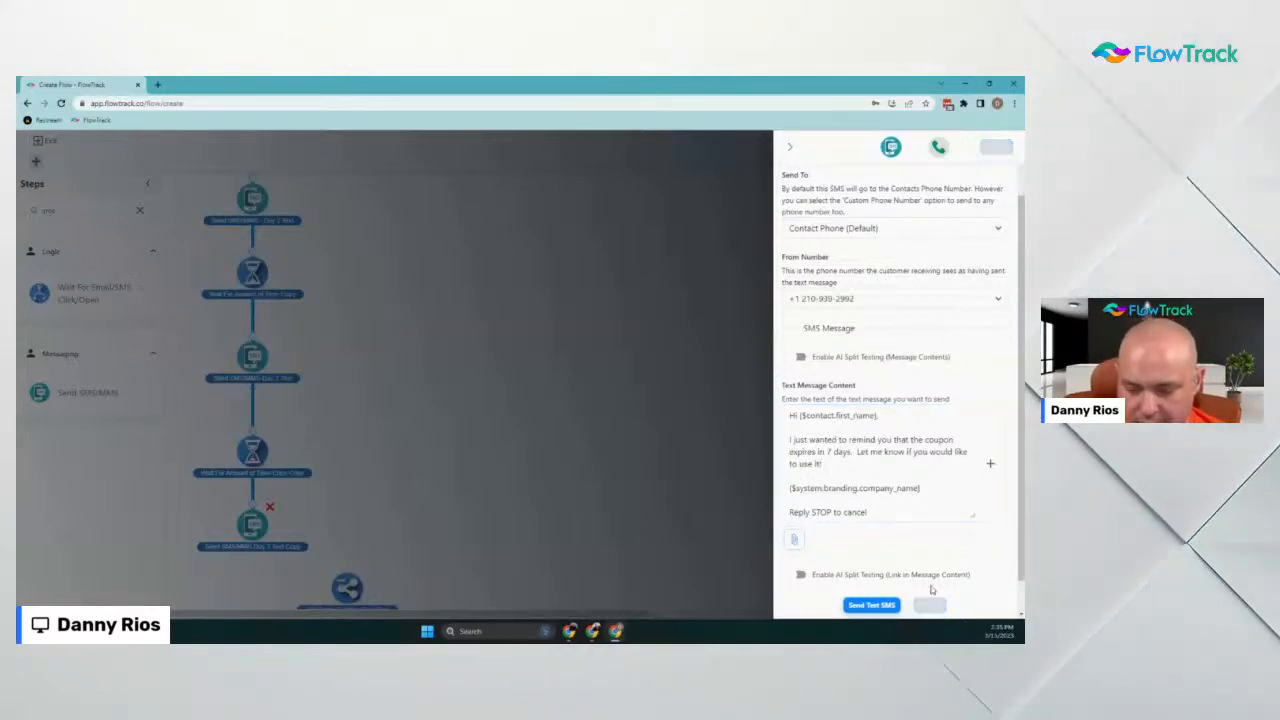
Lower the Deactivate Contact step and add a 6-minute wait beneath the Day 7 SMS
{"action": "scroll", "coordinate": [502, 452], "scroll_direction": "down", "scroll_amount": 3}
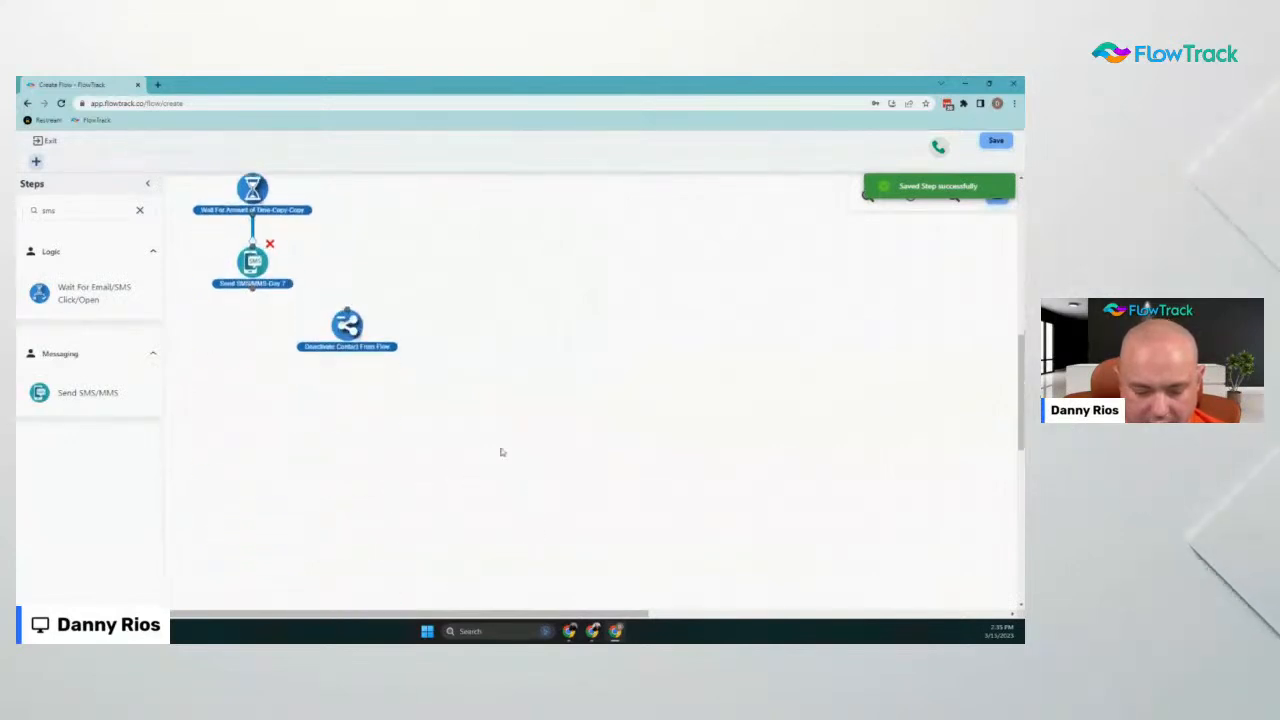
{"action": "left_click_drag", "start_coordinate": [340, 348], "coordinate": [341, 430]}
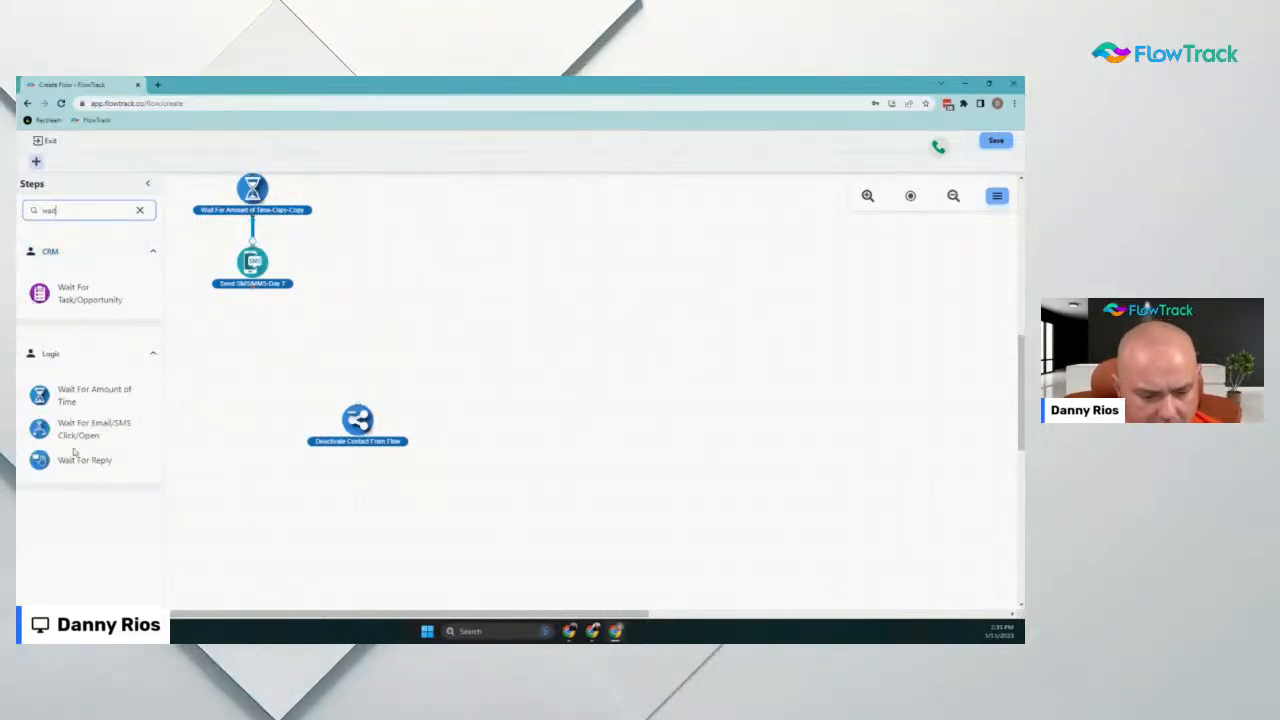
{"action": "left_click_drag", "start_coordinate": [42, 396], "coordinate": [266, 340]}
{"action": "left_click", "coordinate": [897, 228]}
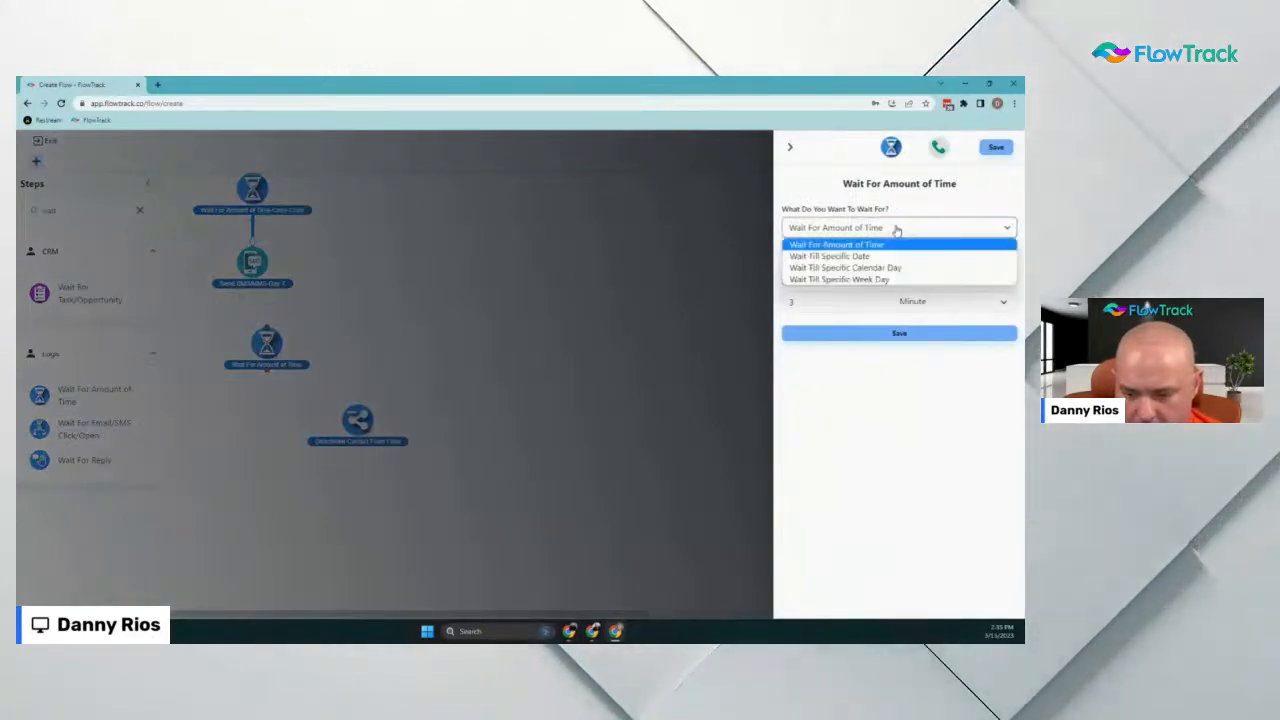
{"action": "left_click", "coordinate": [903, 211]}
{"action": "left_click_drag", "start_coordinate": [831, 302], "coordinate": [753, 320]}
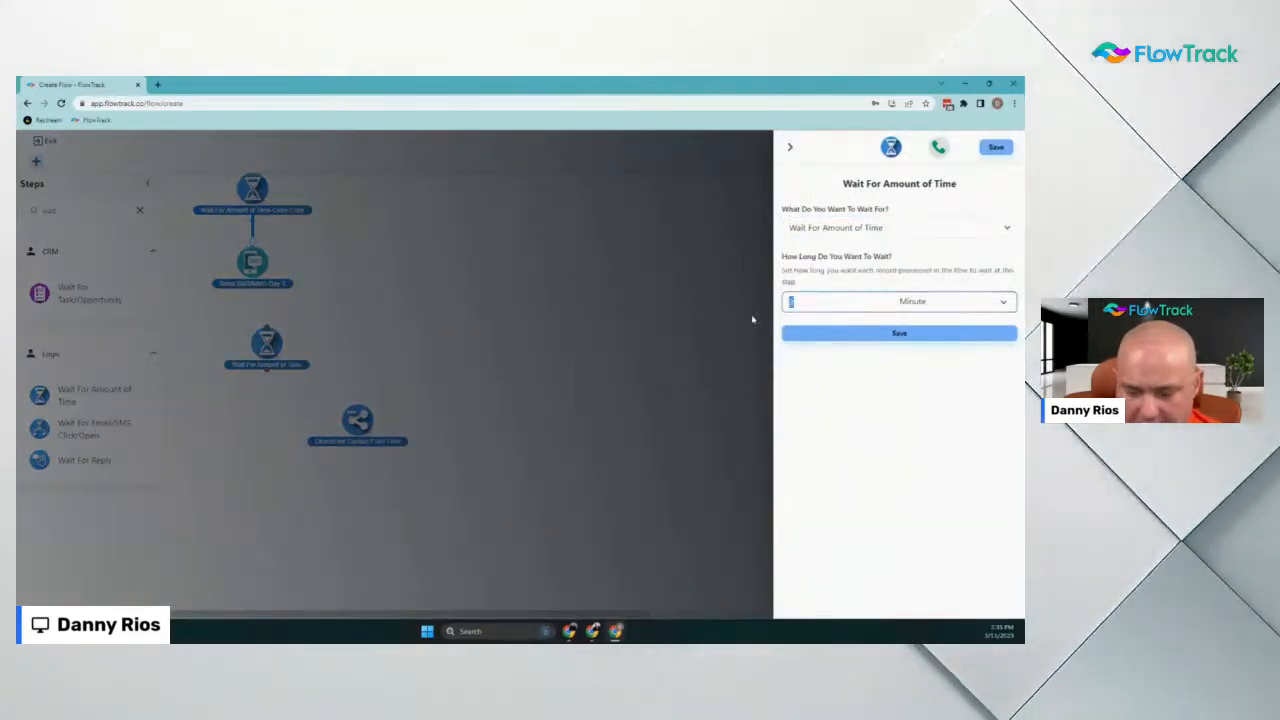
{"action": "type", "text": "6"}
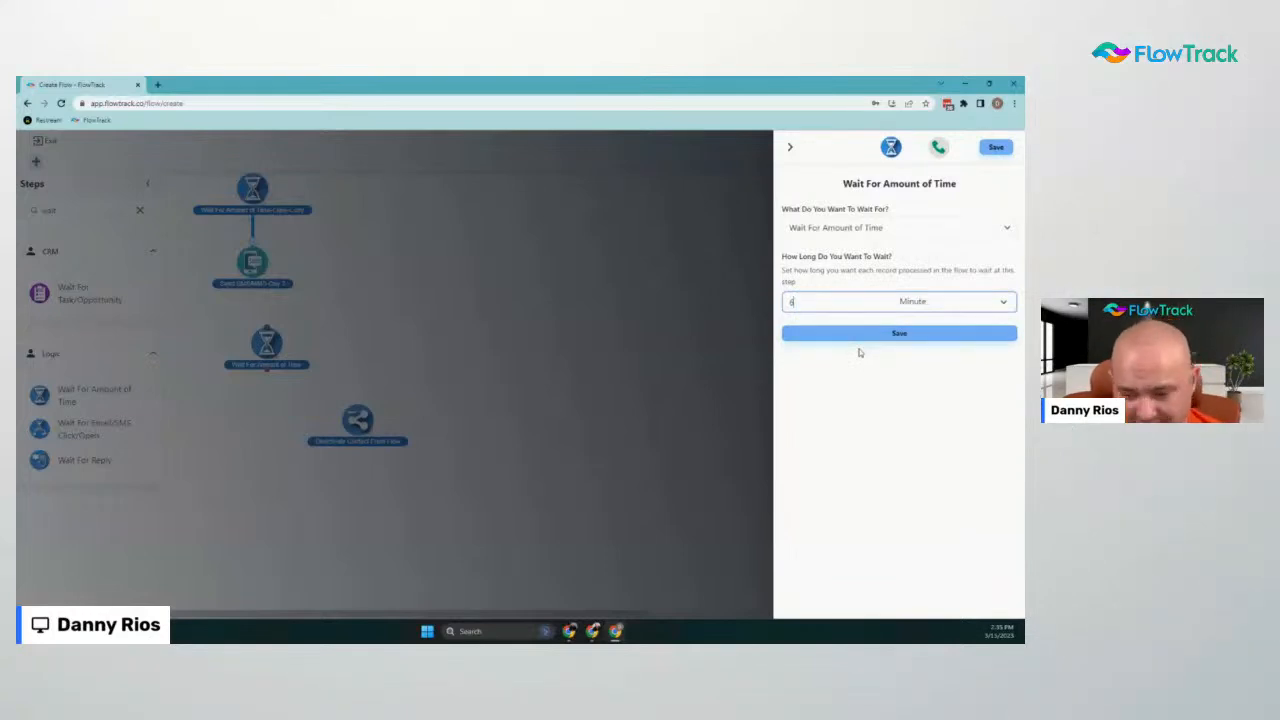
{"action": "left_click", "coordinate": [900, 334]}
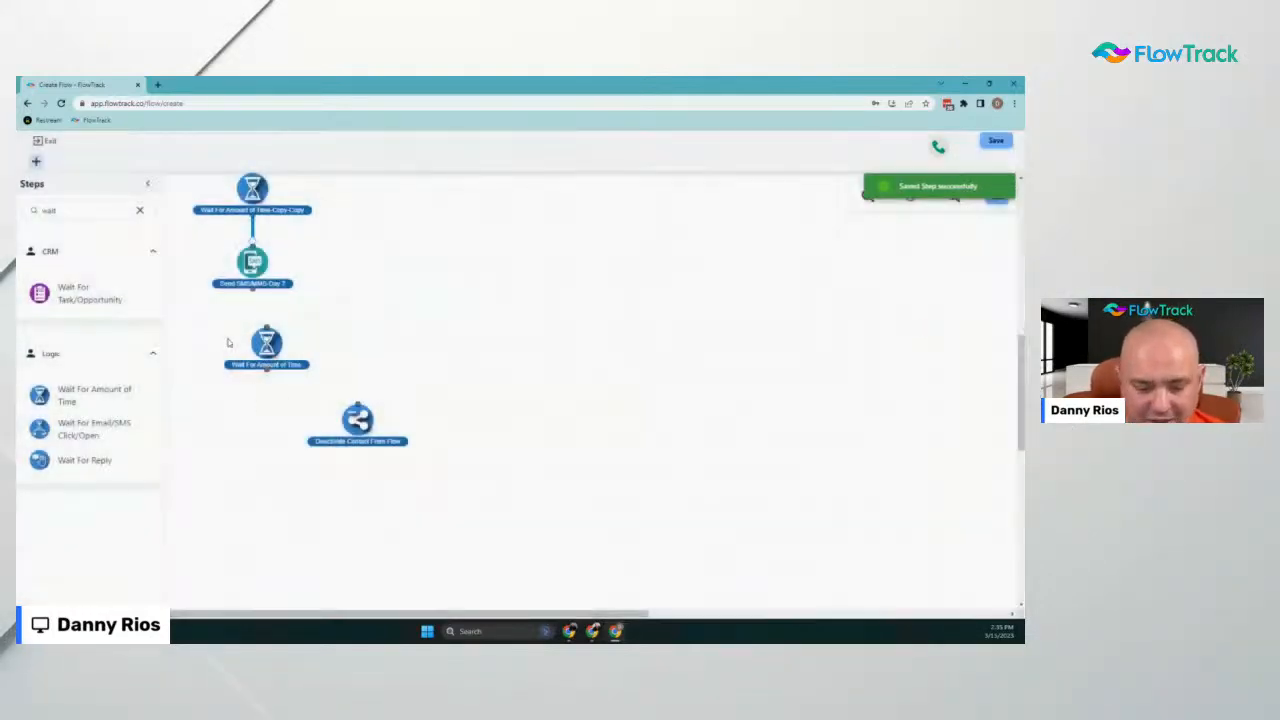
{"action": "left_click_drag", "start_coordinate": [262, 342], "coordinate": [253, 333]}
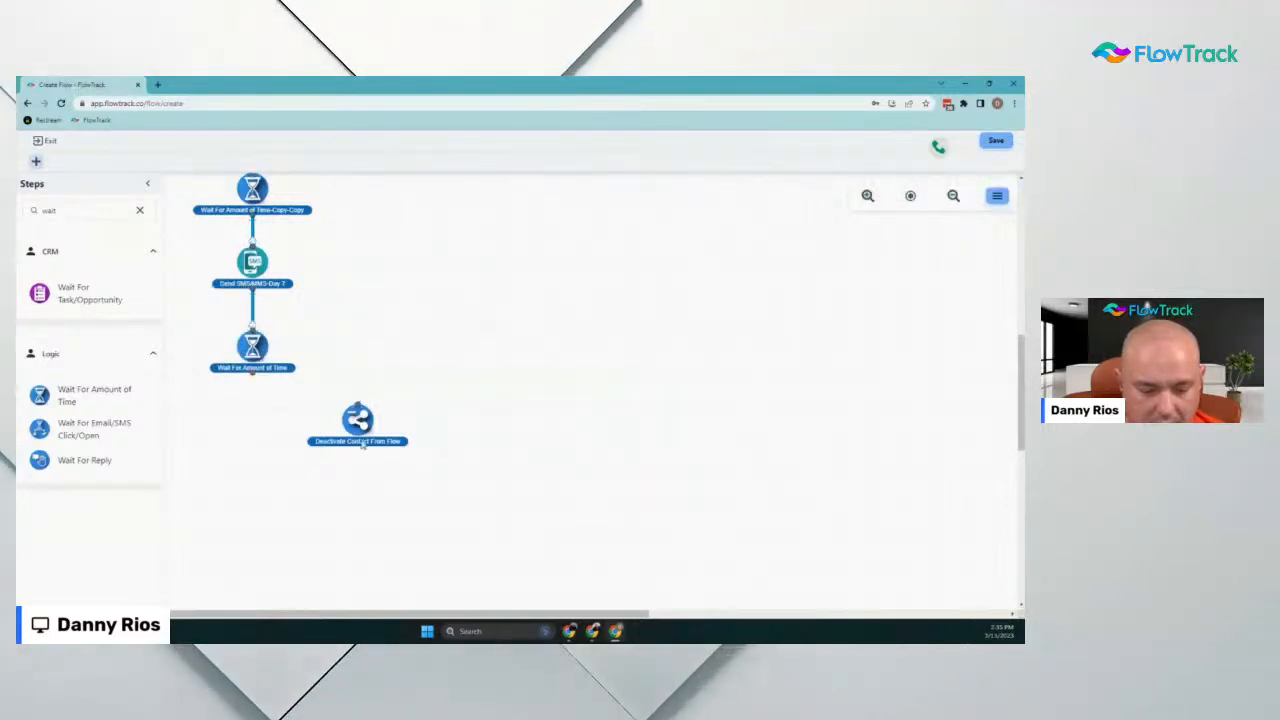
Connect the Day 7 SMS to the new wait, then add a Send SMS/MMS step and discard it
{"action": "left_click_drag", "start_coordinate": [358, 428], "coordinate": [368, 502]}
{"action": "double_click", "coordinate": [87, 214]}
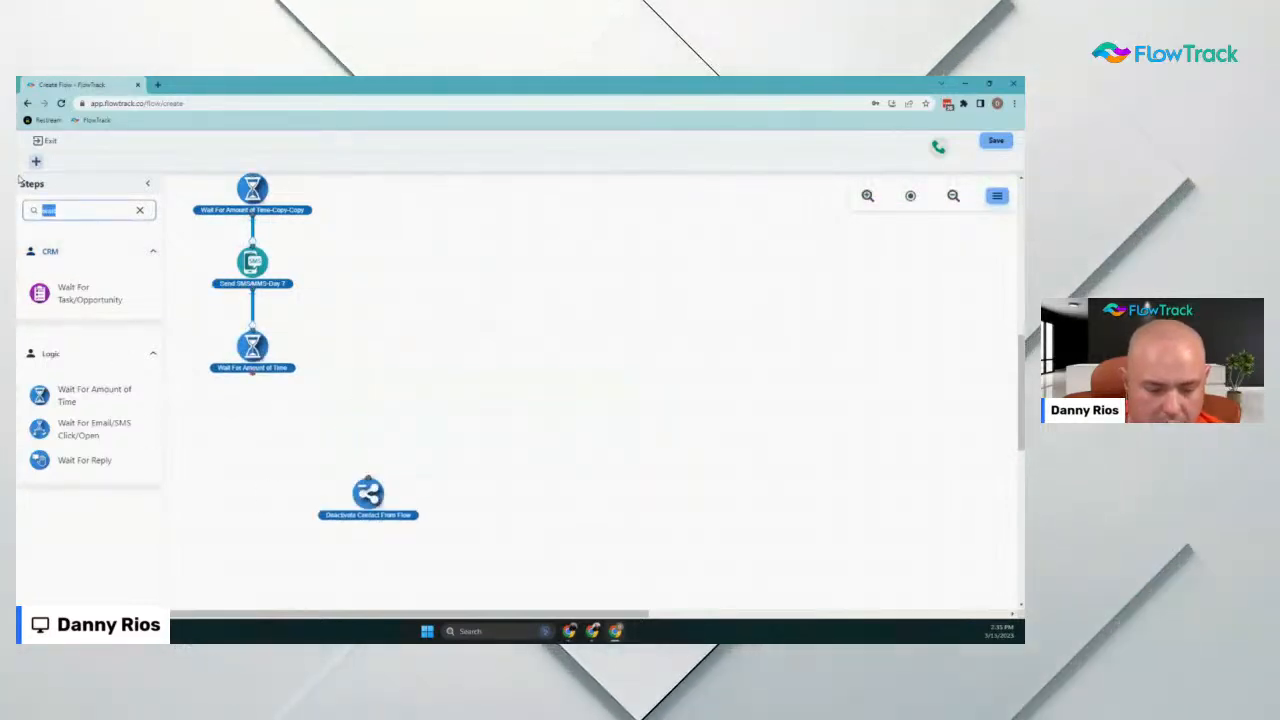
{"action": "type", "text": "sms"}
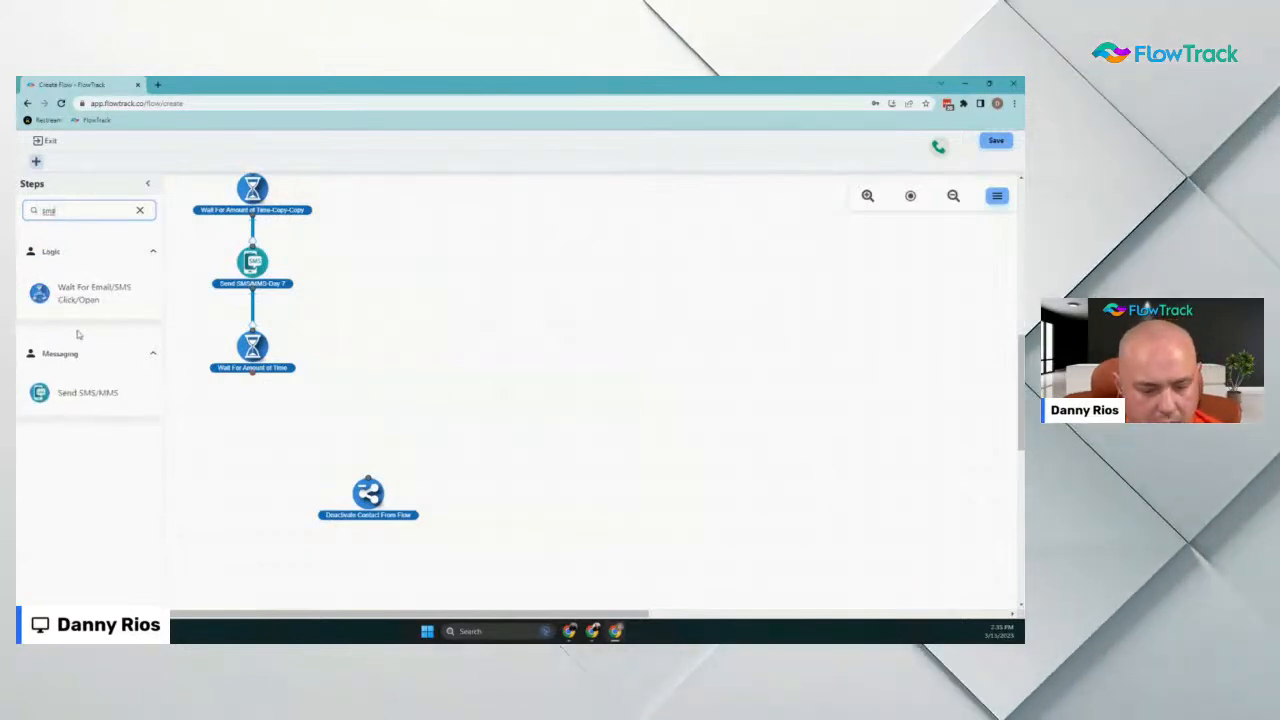
{"action": "left_click_drag", "start_coordinate": [45, 393], "coordinate": [266, 424]}
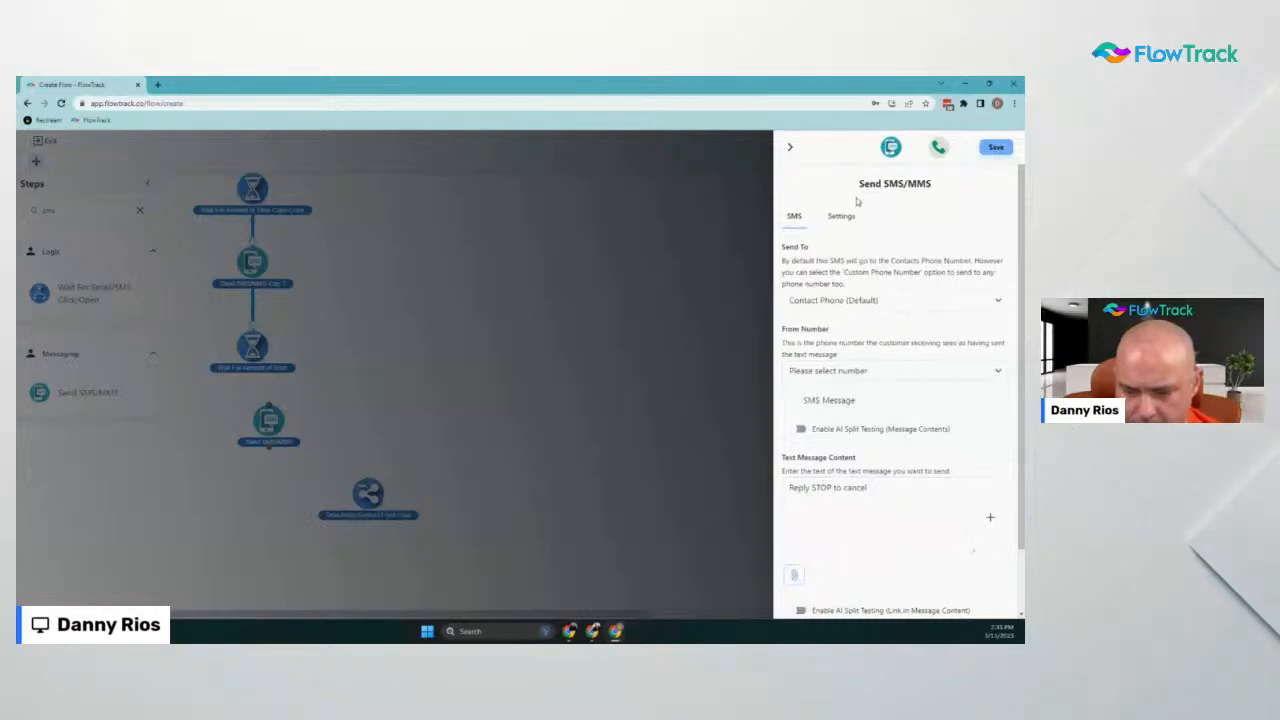
{"action": "left_click", "coordinate": [794, 147]}
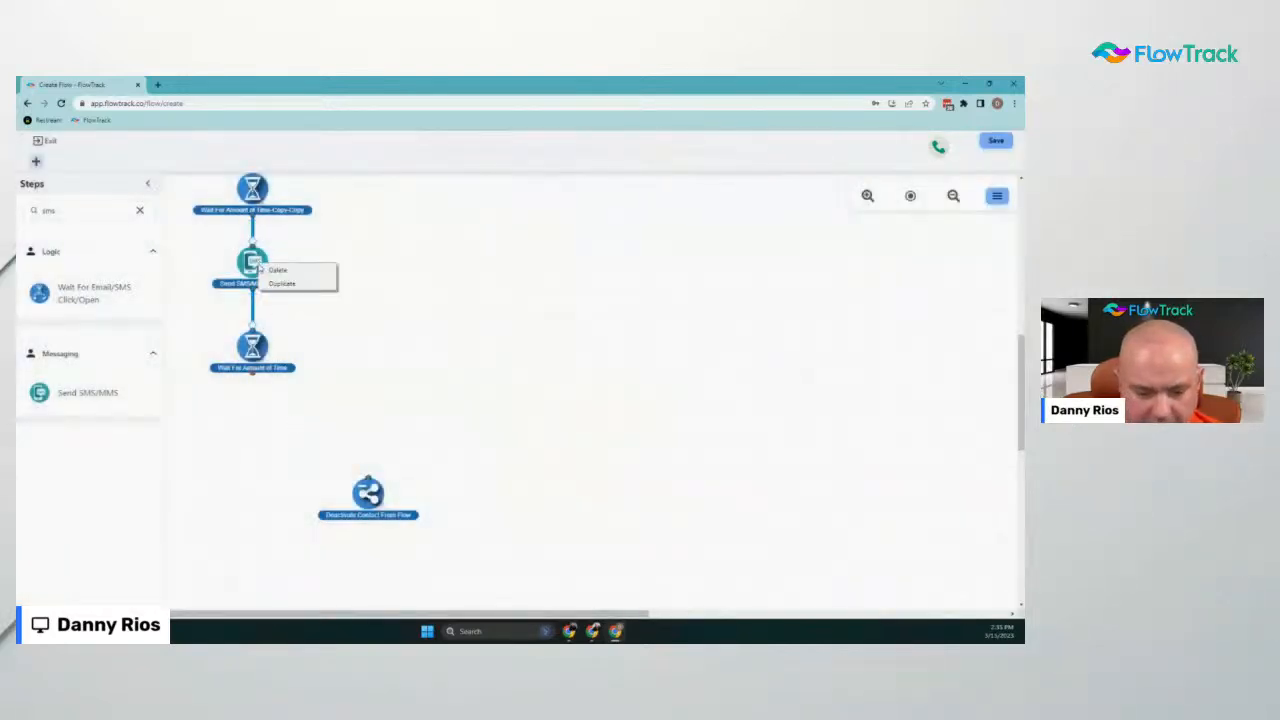
Duplicate the Day 7 SMS, place the copy below the wait, and rename it Day 13
{"action": "left_click", "coordinate": [289, 284]}
{"action": "left_click_drag", "start_coordinate": [311, 323], "coordinate": [252, 428]}
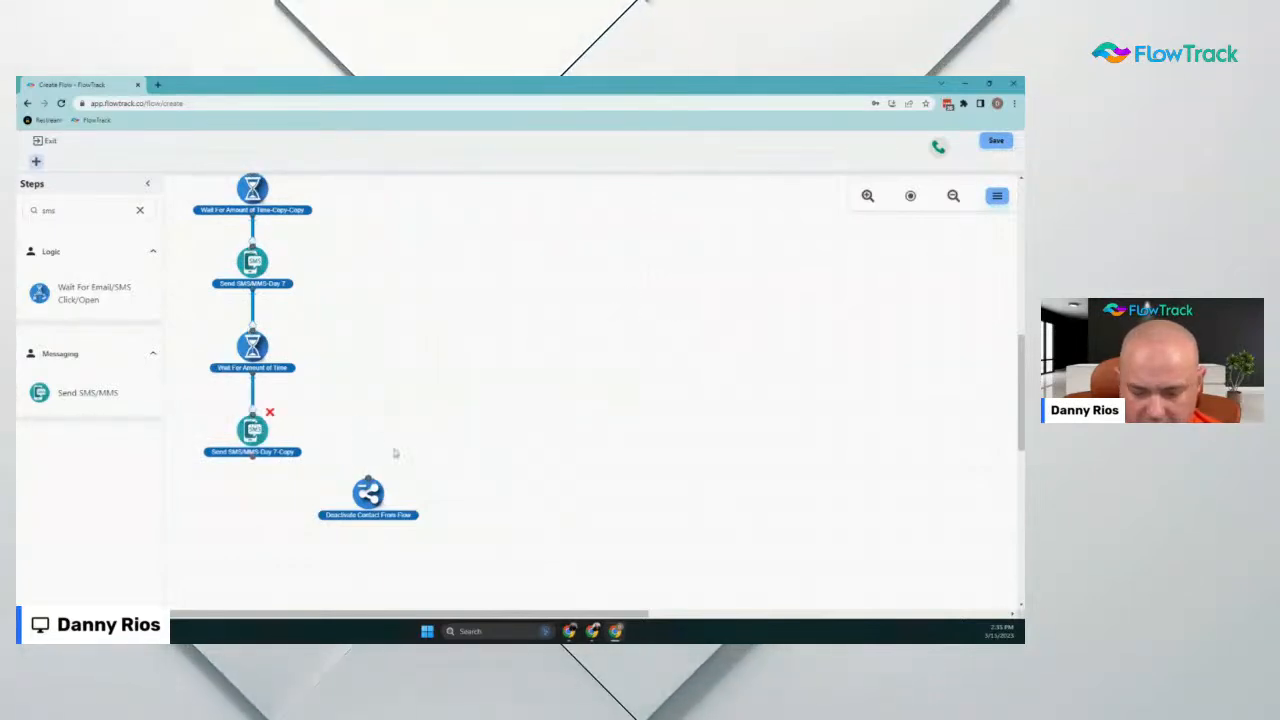
{"action": "left_click", "coordinate": [253, 432]}
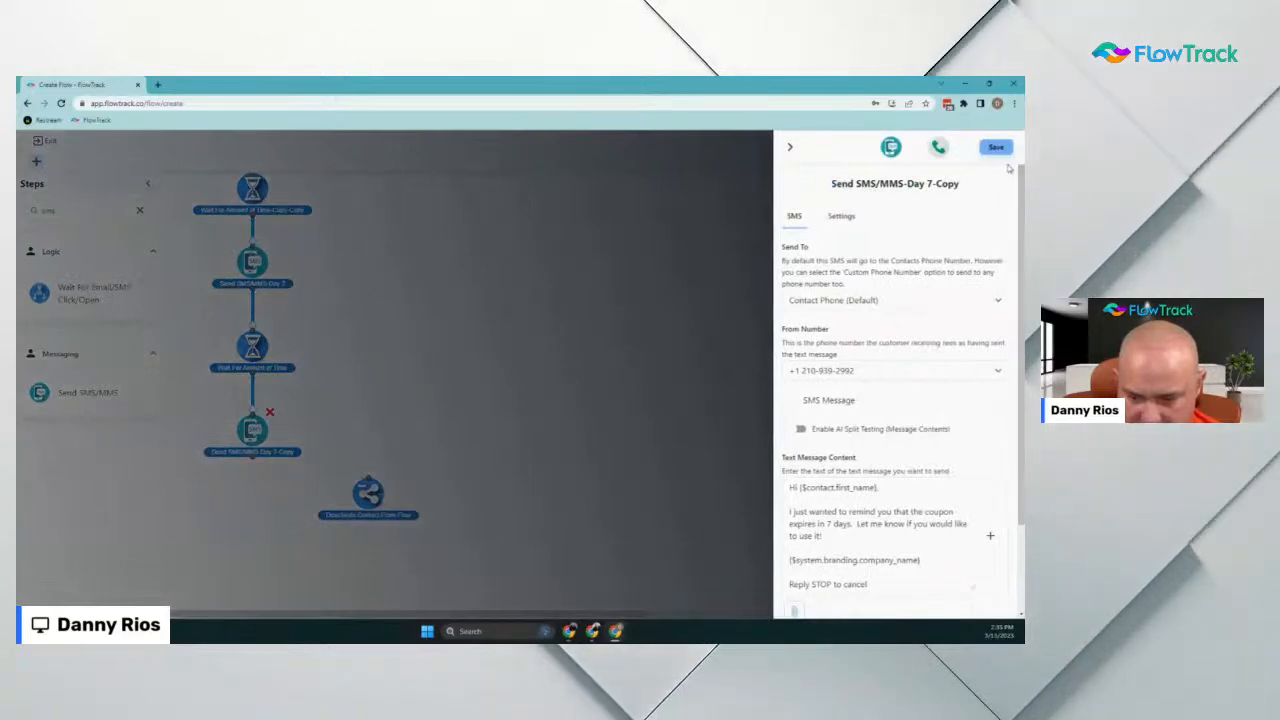
{"action": "left_click_drag", "start_coordinate": [929, 183], "coordinate": [960, 183]}
{"action": "type", "text": "13"}
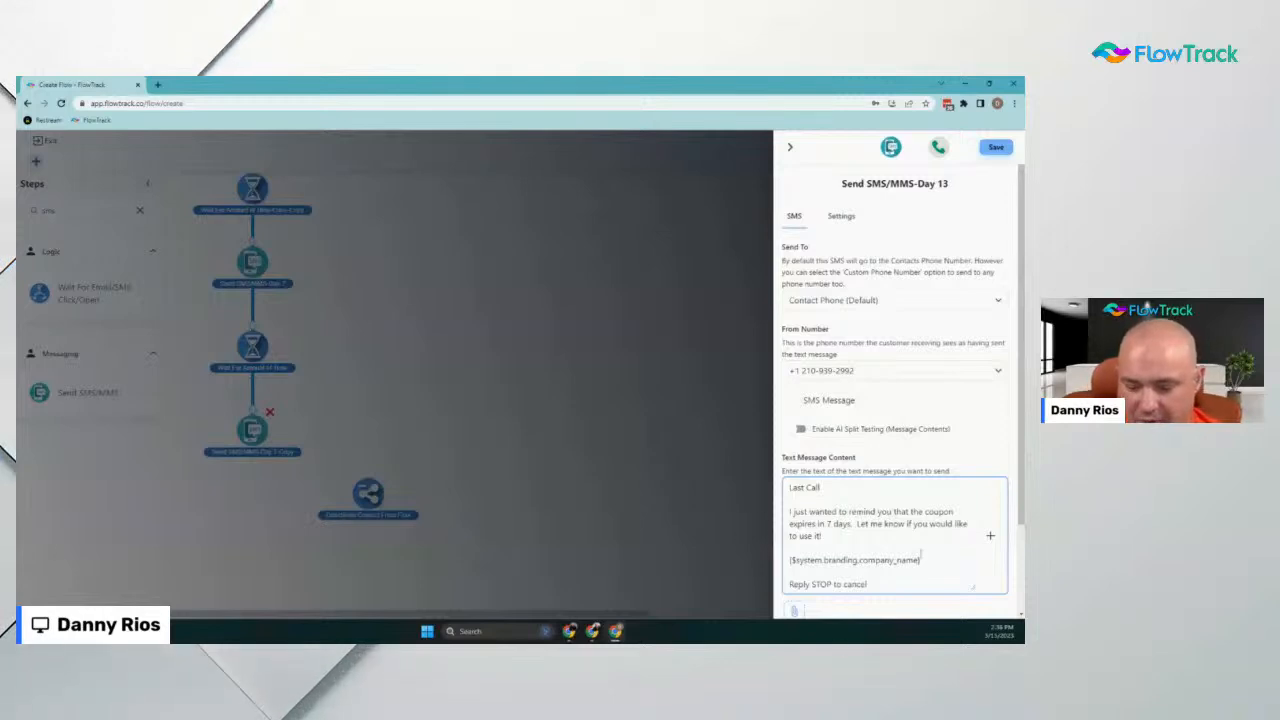
Insert the contact's first name after 'Last Call' and rewrite the message as the coupon-expires-tomorrow reminder
{"action": "left_click", "coordinate": [991, 537]}
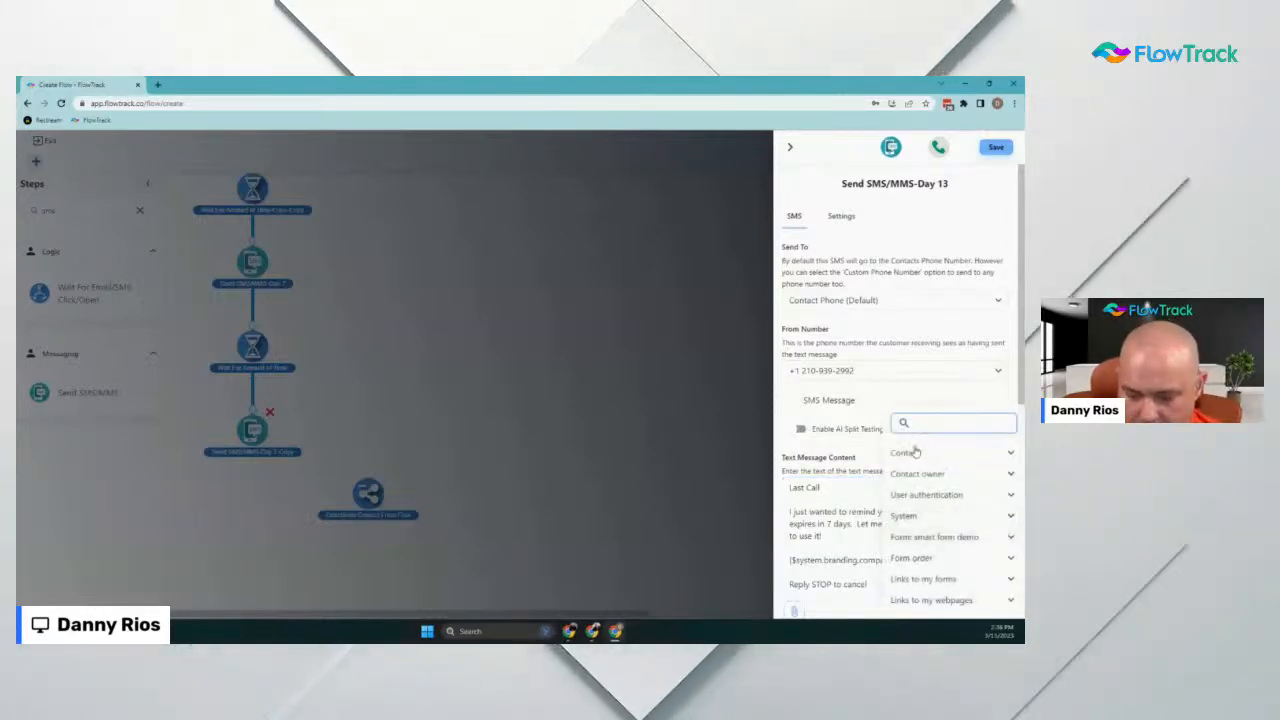
{"action": "left_click", "coordinate": [928, 454]}
{"action": "scroll", "coordinate": [935, 505], "scroll_direction": "down", "scroll_amount": 2}
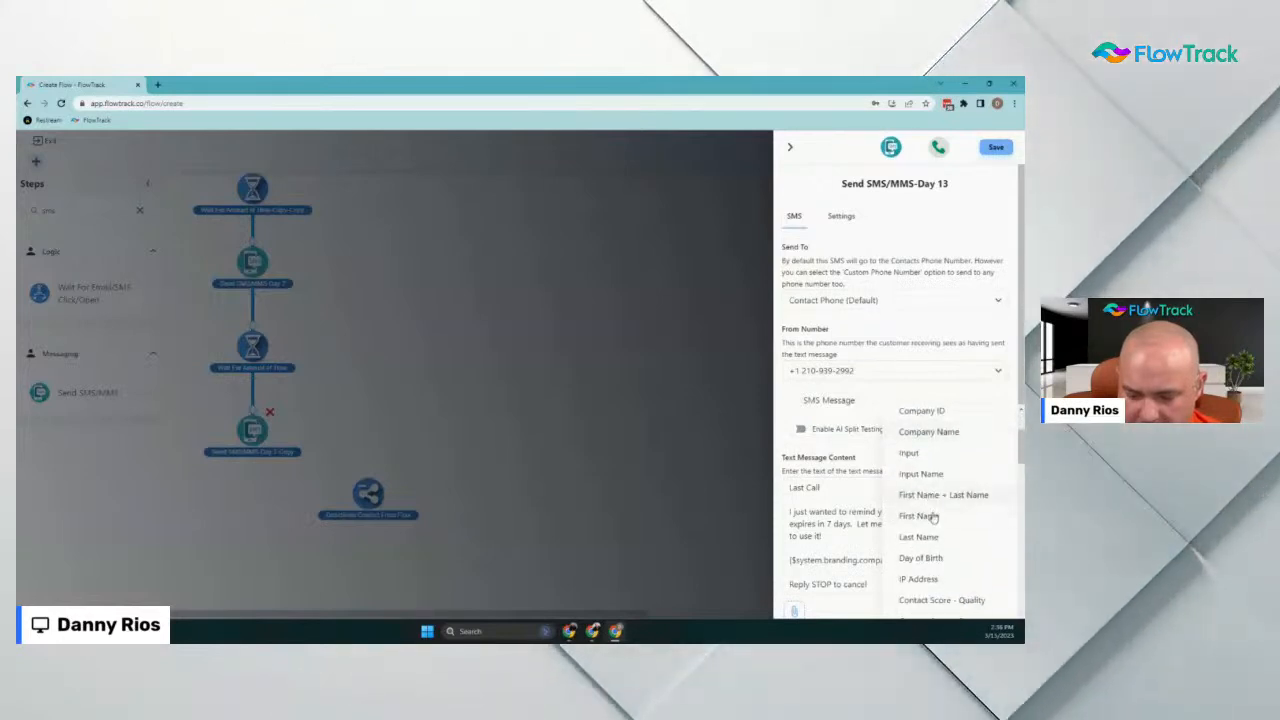
{"action": "left_click", "coordinate": [925, 515]}
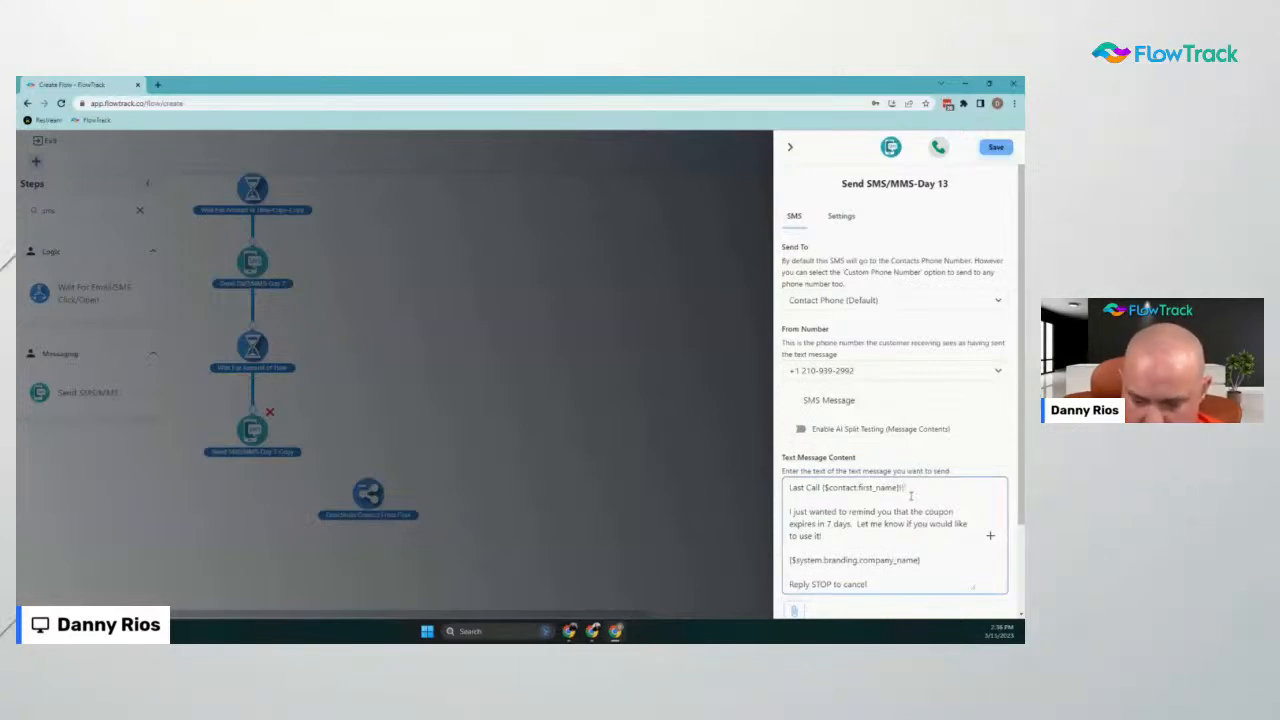
{"action": "left_click_drag", "start_coordinate": [826, 535], "coordinate": [785, 511]}
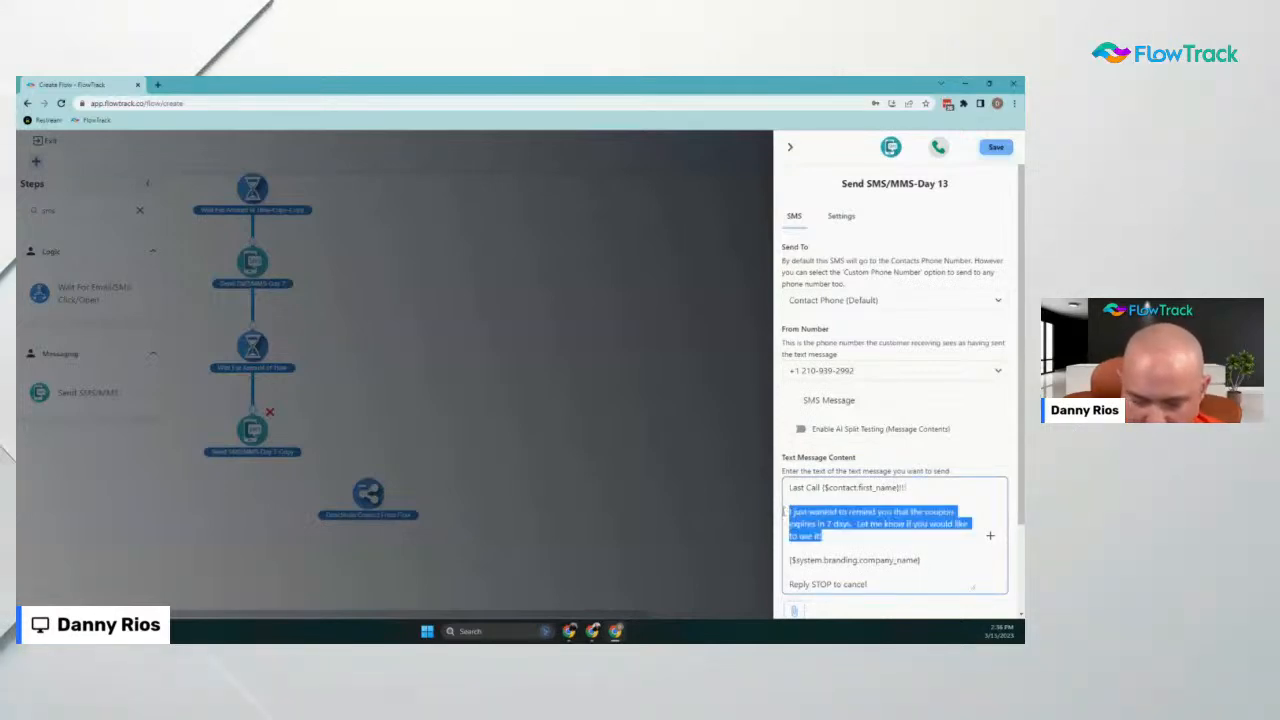
{"action": "type", "text": "You"}
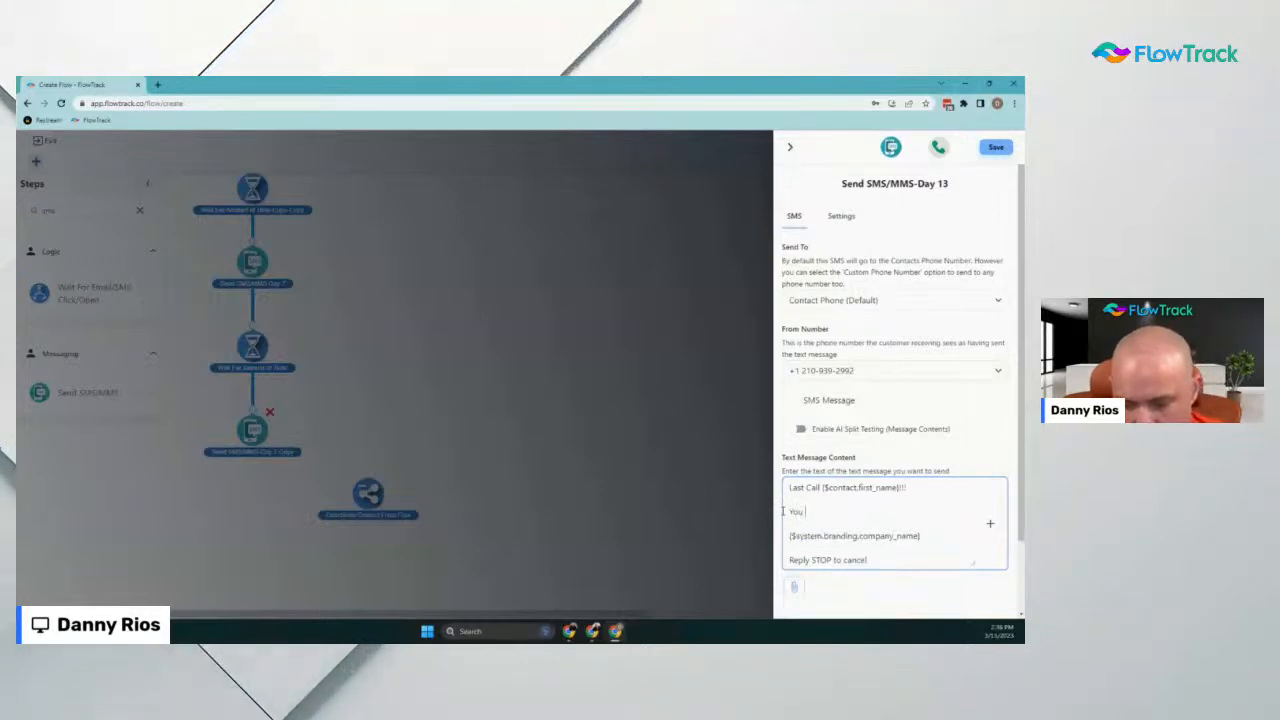
{"action": "type", "text": "r coupon for win"}
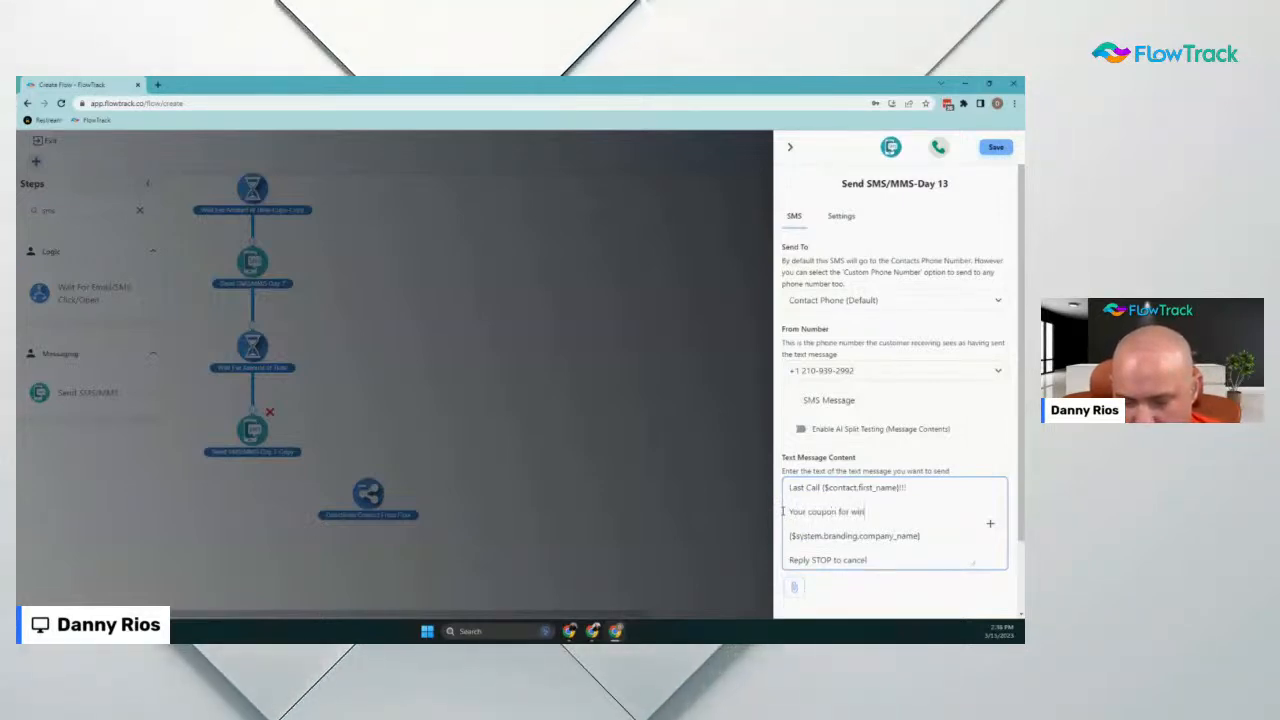
{"action": "type", "text": "dow tint expires"}
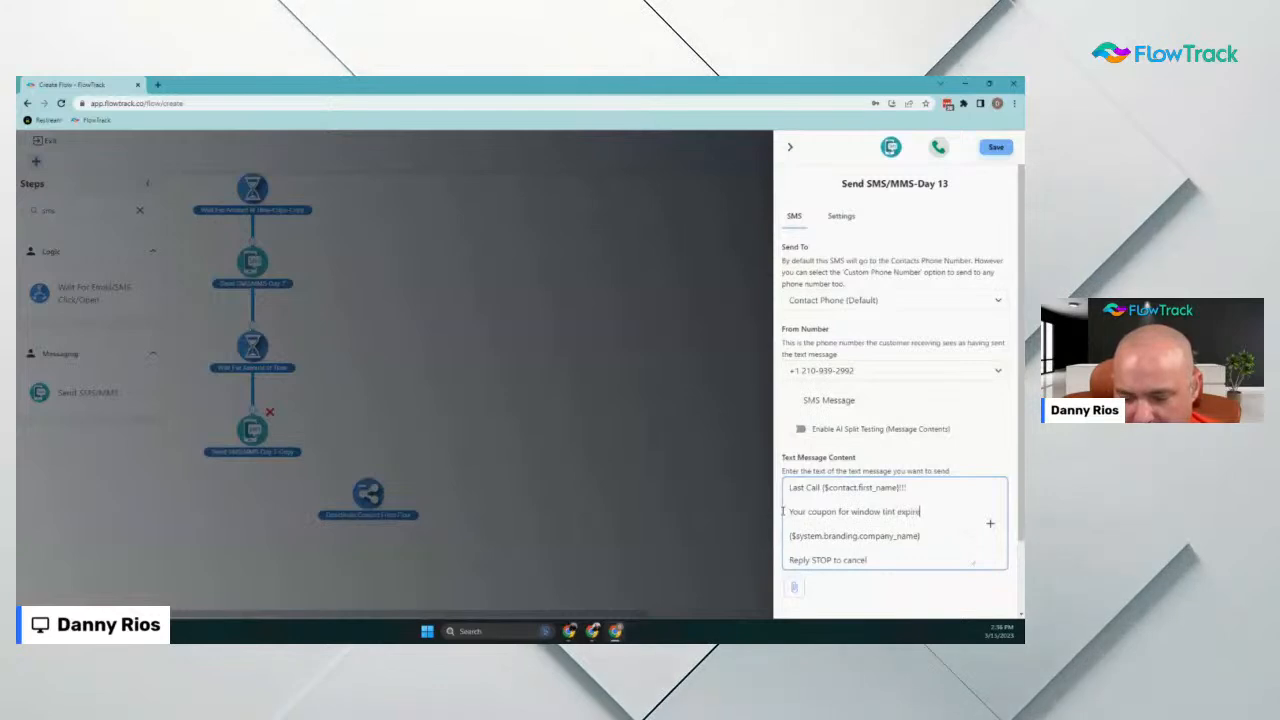
{"action": "type", "text": " tomorro"}
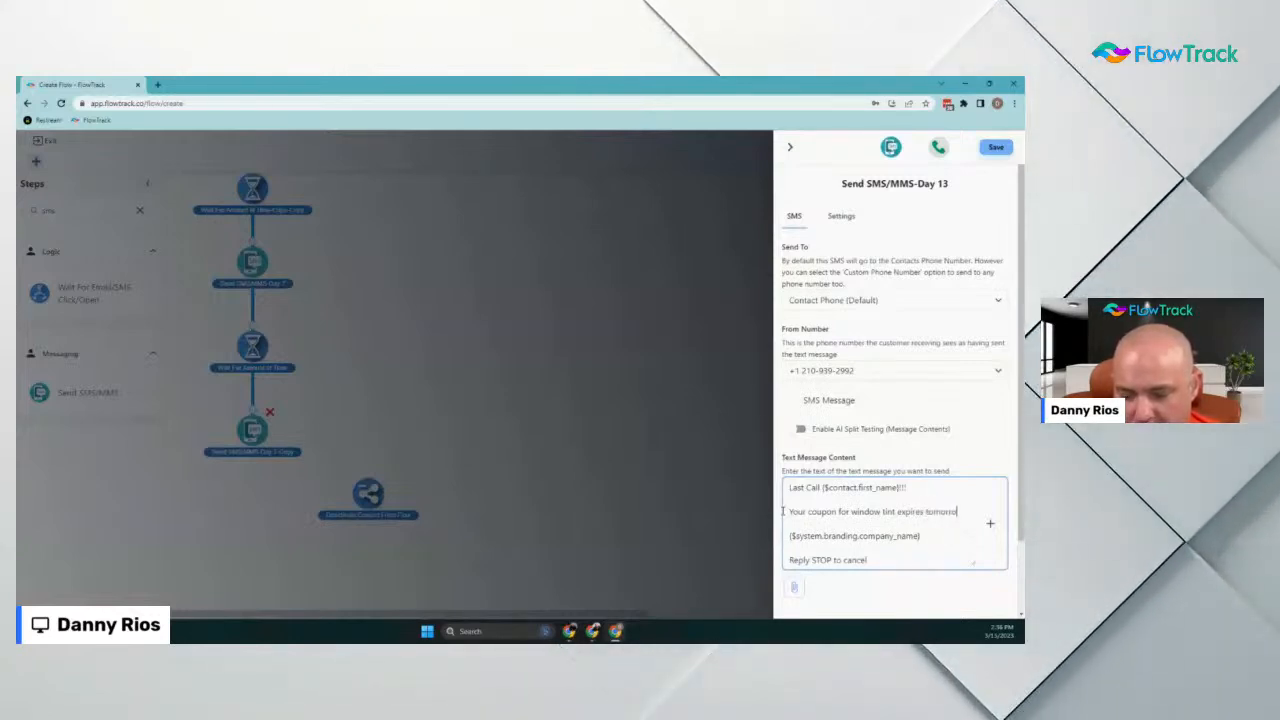
{"action": "type", "text": "w! Just wanted to give you one last"}
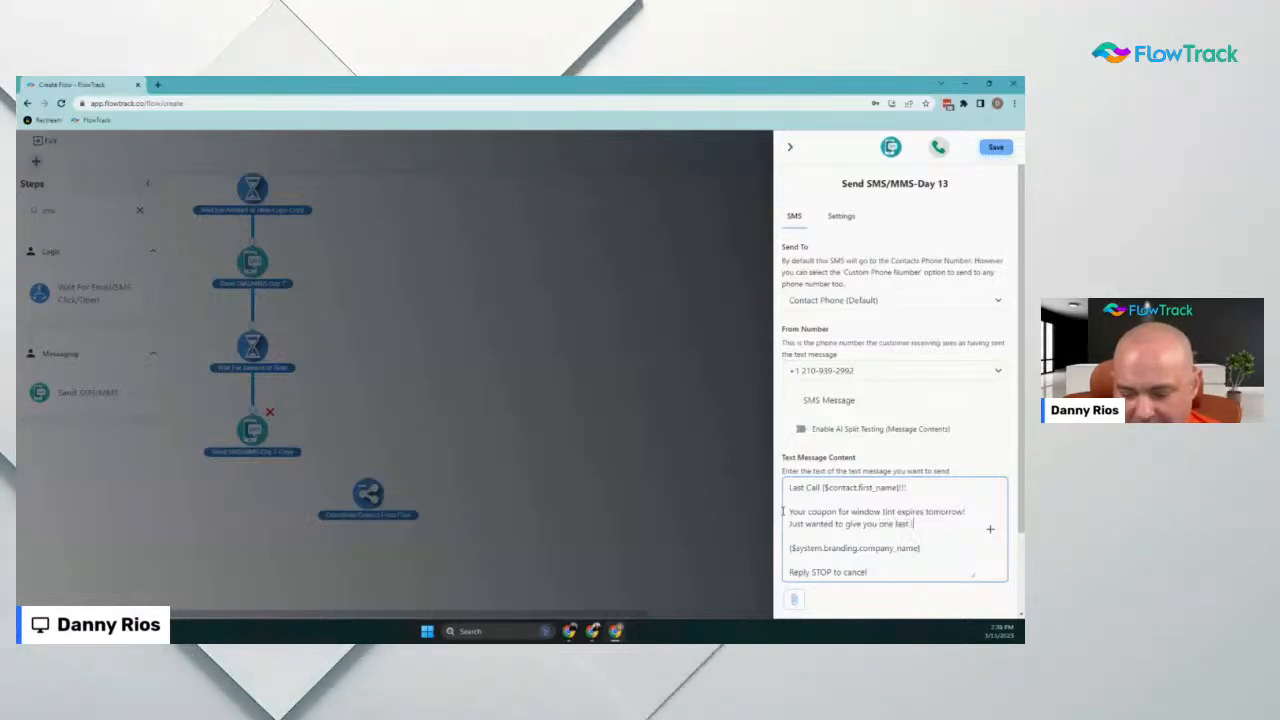
{"action": "type", "text": "remind"}
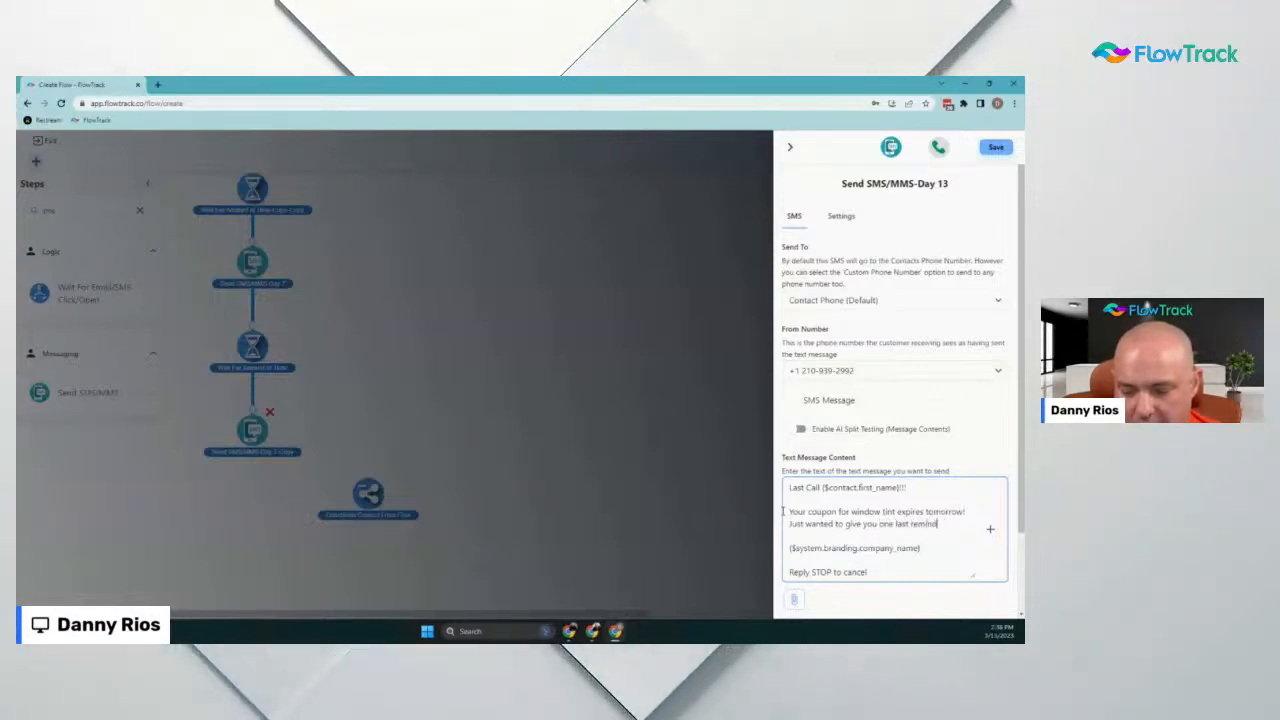
{"action": "type", "text": "er! "}
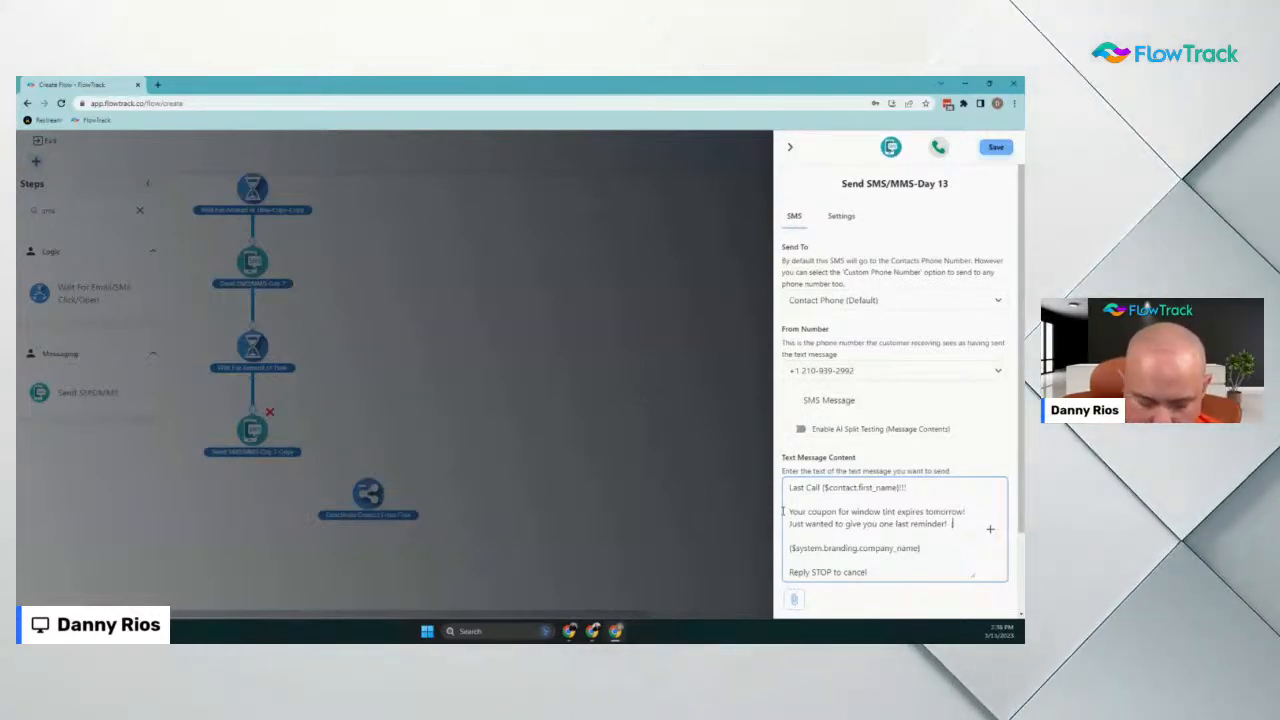
{"action": "type", "text": ":)"}
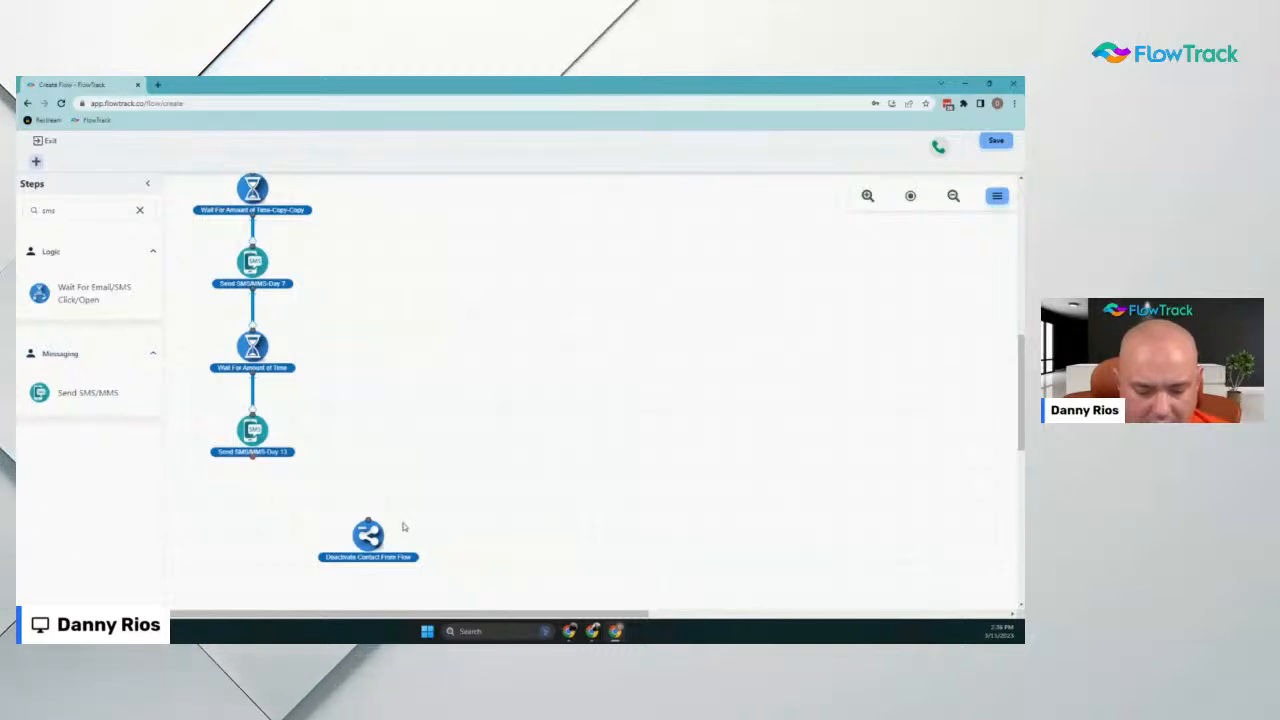
Connect the Day 13 SMS to Deactivate Contact From Flow and reset the page zoom to 100%
{"action": "left_click_drag", "start_coordinate": [368, 535], "coordinate": [336, 545]}
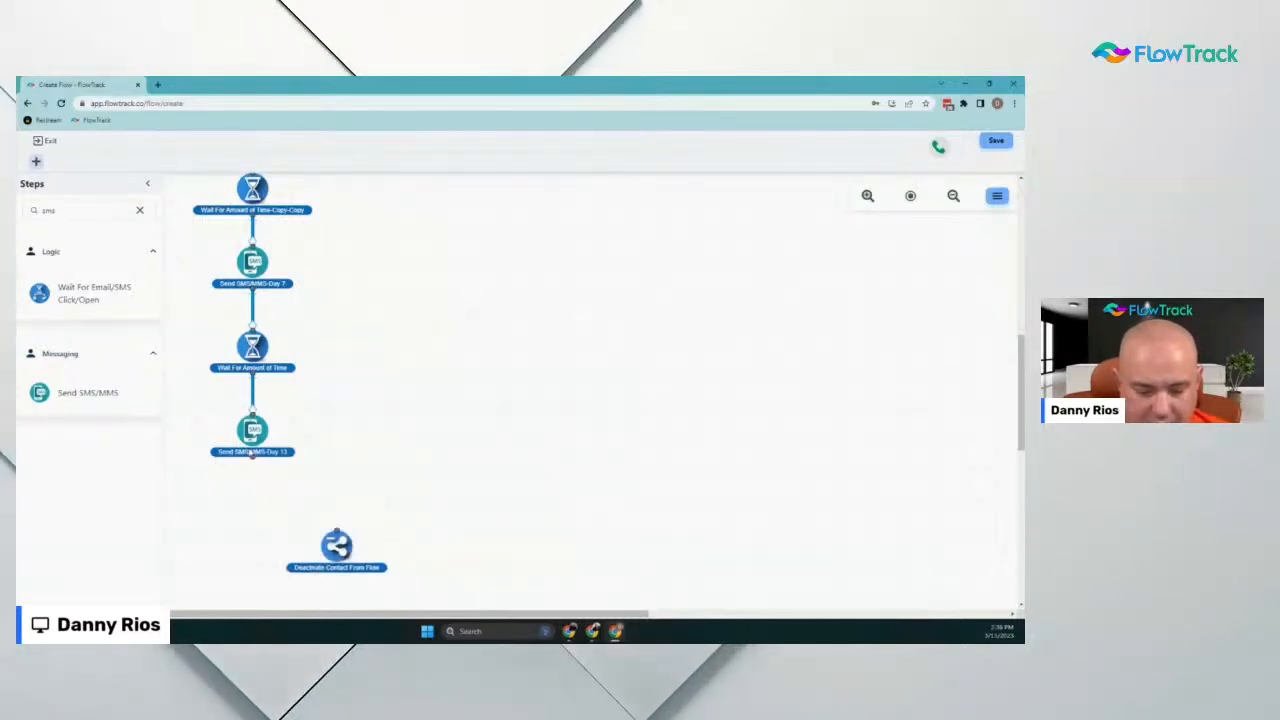
{"action": "left_click_drag", "start_coordinate": [251, 456], "coordinate": [300, 550]}
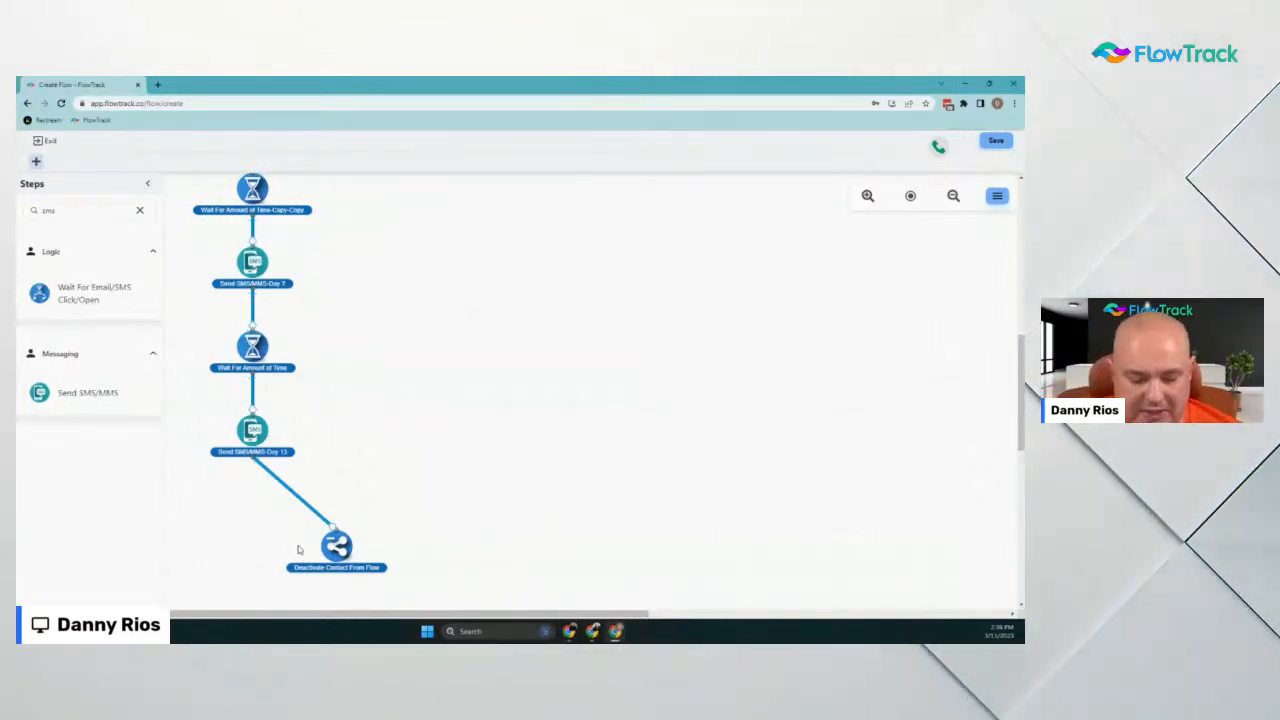
{"action": "scroll", "coordinate": [371, 411], "scroll_direction": "down", "scroll_amount": 2}
{"action": "scroll", "coordinate": [379, 407], "scroll_direction": "up", "scroll_amount": 3}
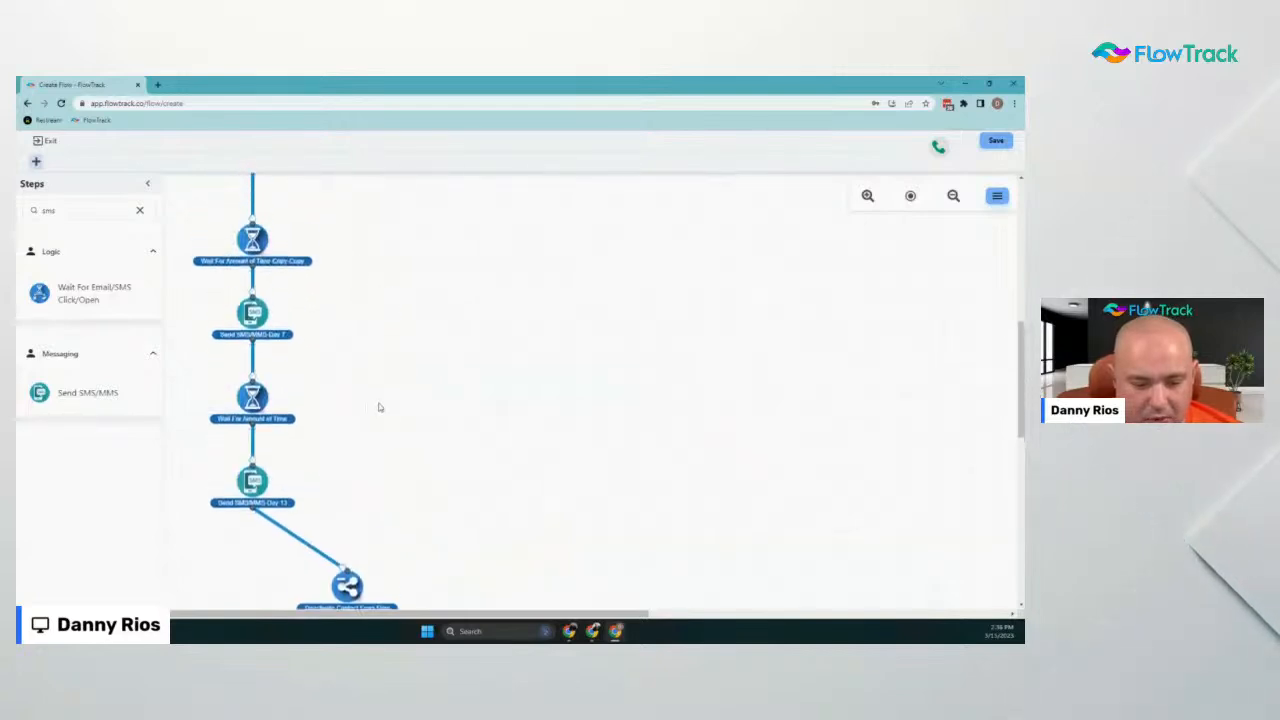
{"action": "scroll", "coordinate": [384, 400], "scroll_direction": "up", "scroll_amount": 4}
{"action": "key", "text": "ctrl+minus"}
{"action": "key", "text": "ctrl+minus"}
{"action": "key", "text": "ctrl+minus"}
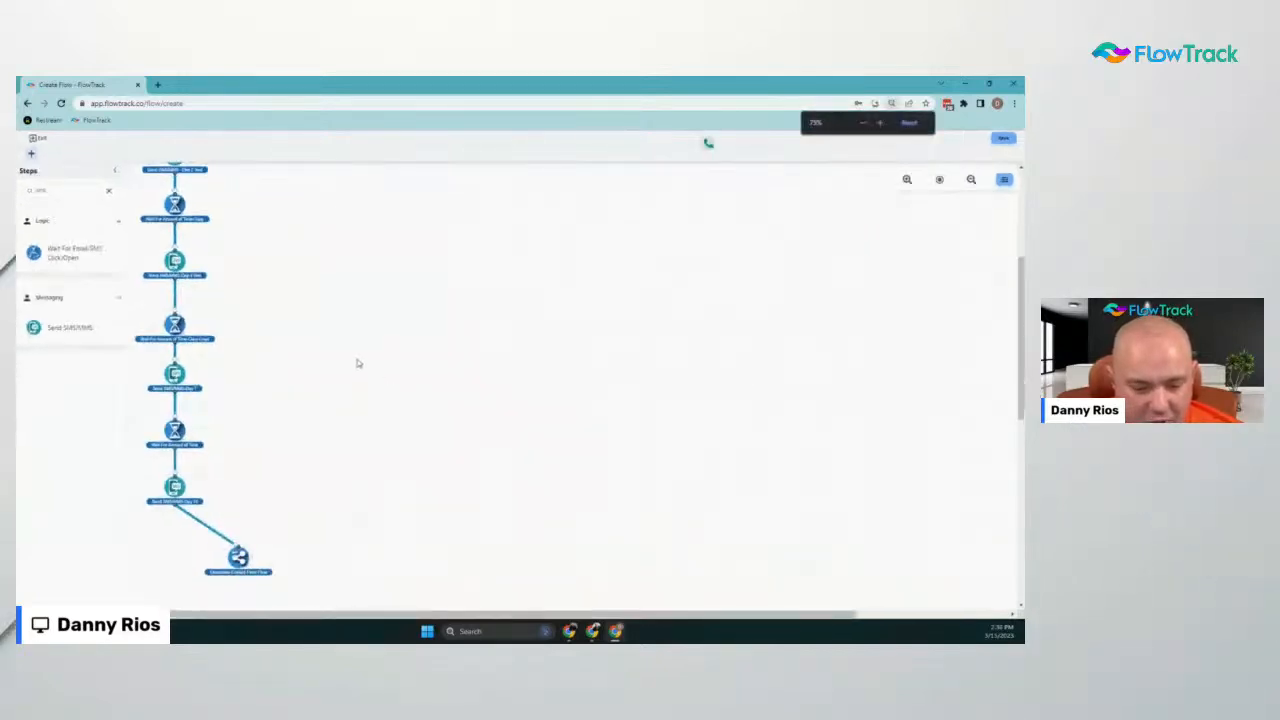
{"action": "scroll", "coordinate": [321, 378], "scroll_direction": "up", "scroll_amount": 3}
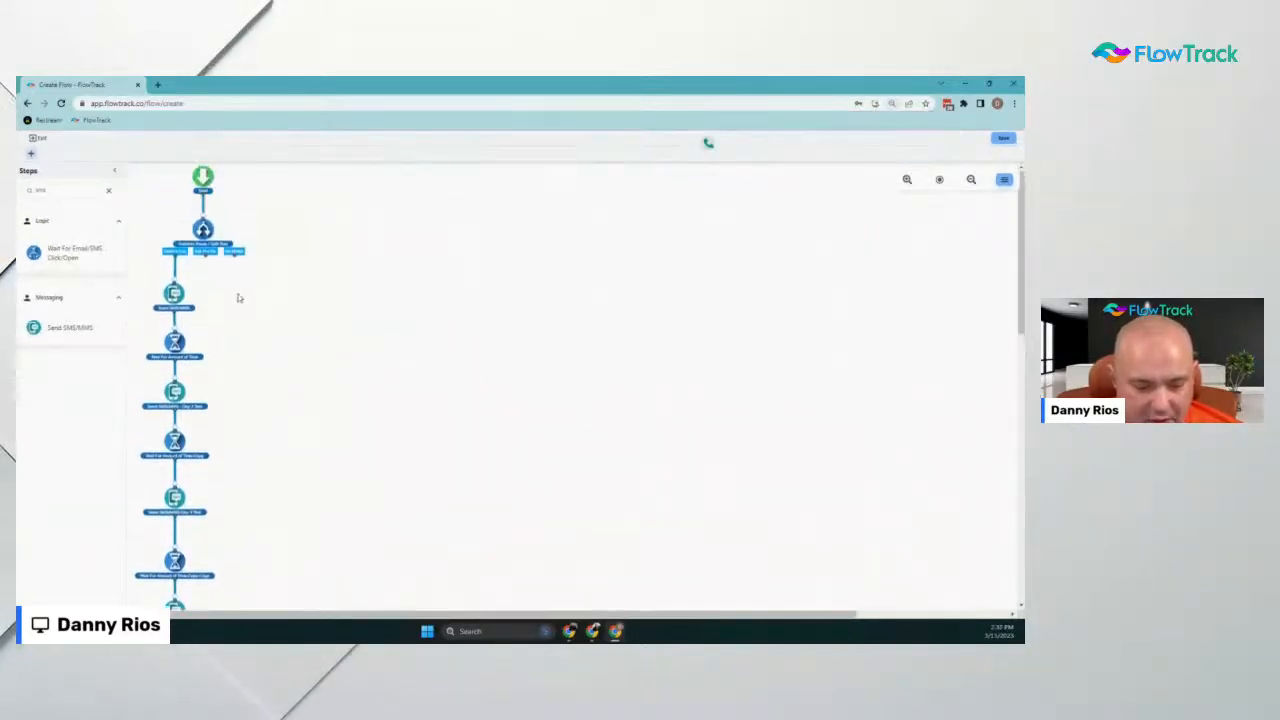
{"action": "key", "text": "ctrl+plus"}
{"action": "key", "text": "ctrl+plus"}
{"action": "key", "text": "ctrl+plus"}
{"action": "key", "text": "ctrl+plus"}
{"action": "key", "text": "ctrl+plus"}
{"action": "key", "text": "ctrl+plus"}
{"action": "key", "text": "ctrl+minus"}
{"action": "key", "text": "ctrl+minus"}
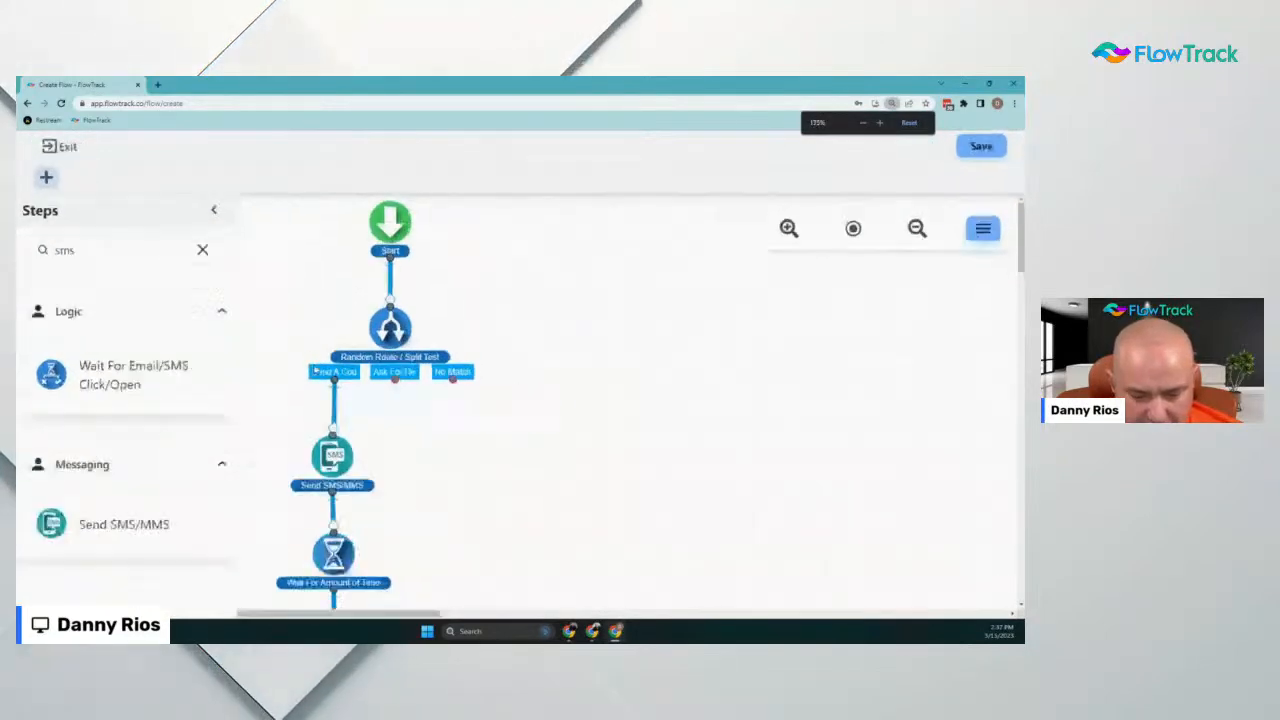
{"action": "left_click", "coordinate": [909, 122]}
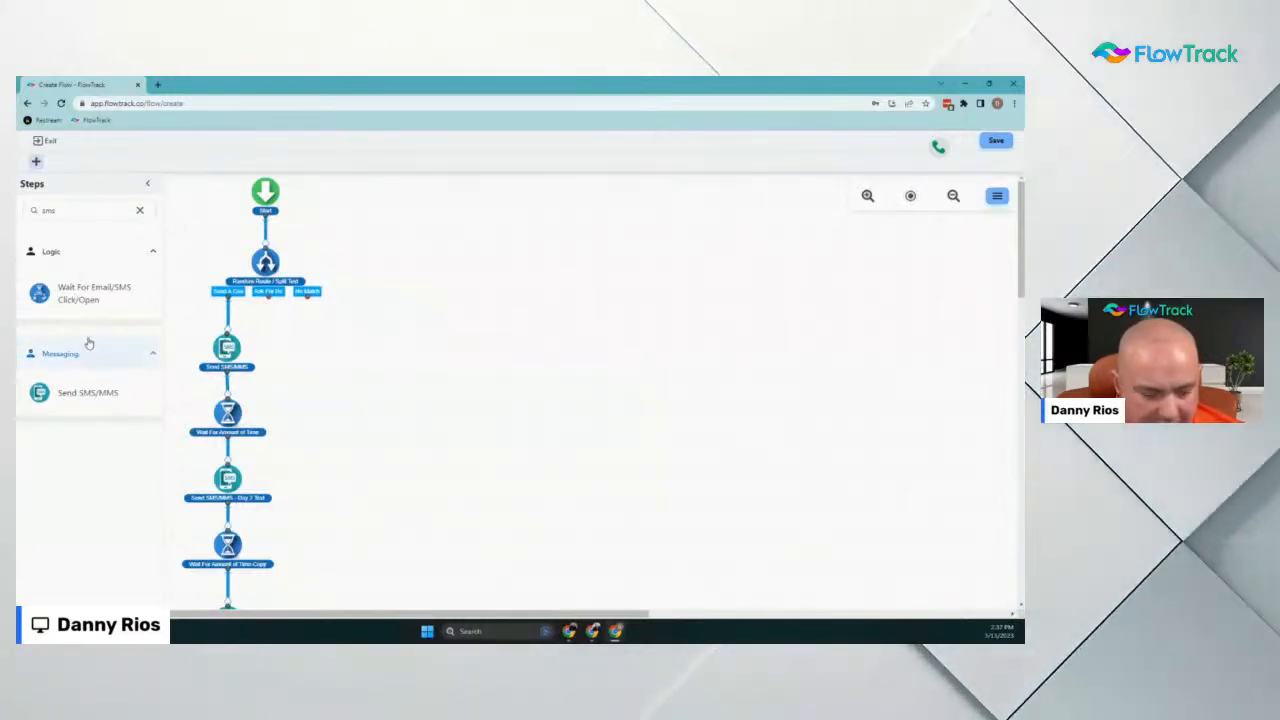
Add a 1-minute Wait For Amount of Time step on the split test's second branch
{"action": "left_click_drag", "start_coordinate": [65, 205], "coordinate": [17, 217]}
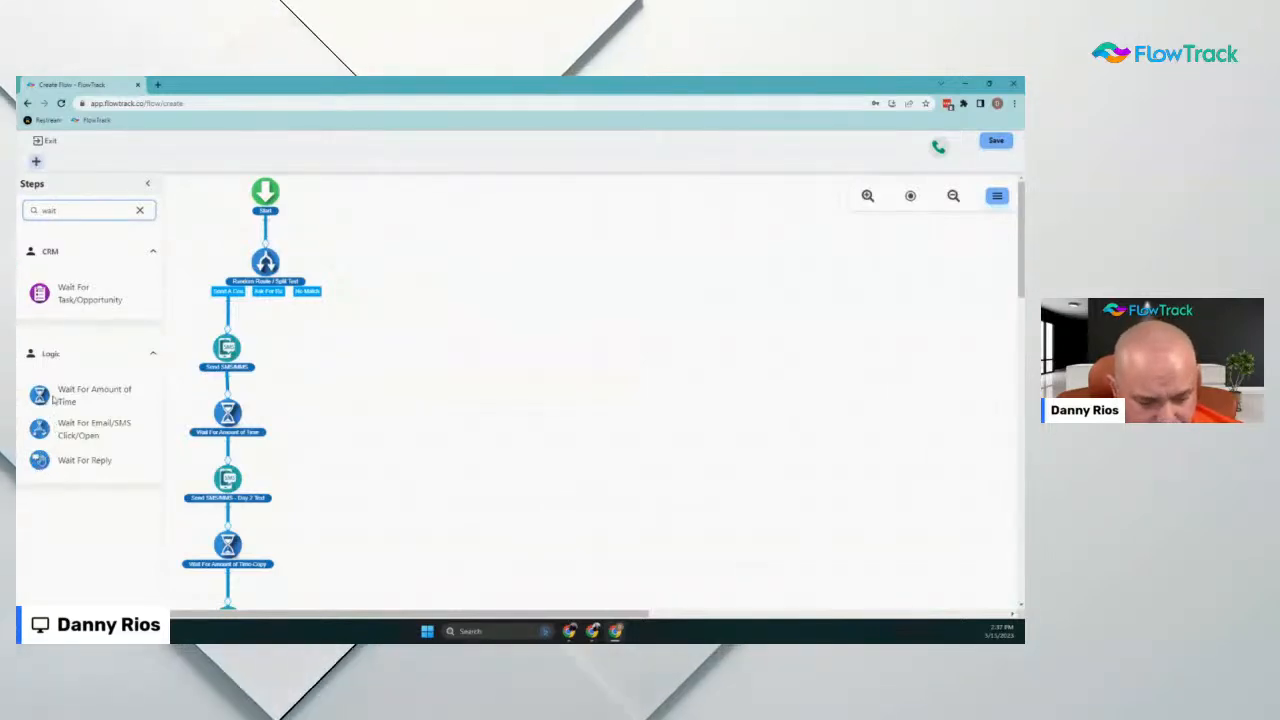
{"action": "left_click_drag", "start_coordinate": [40, 395], "coordinate": [300, 335]}
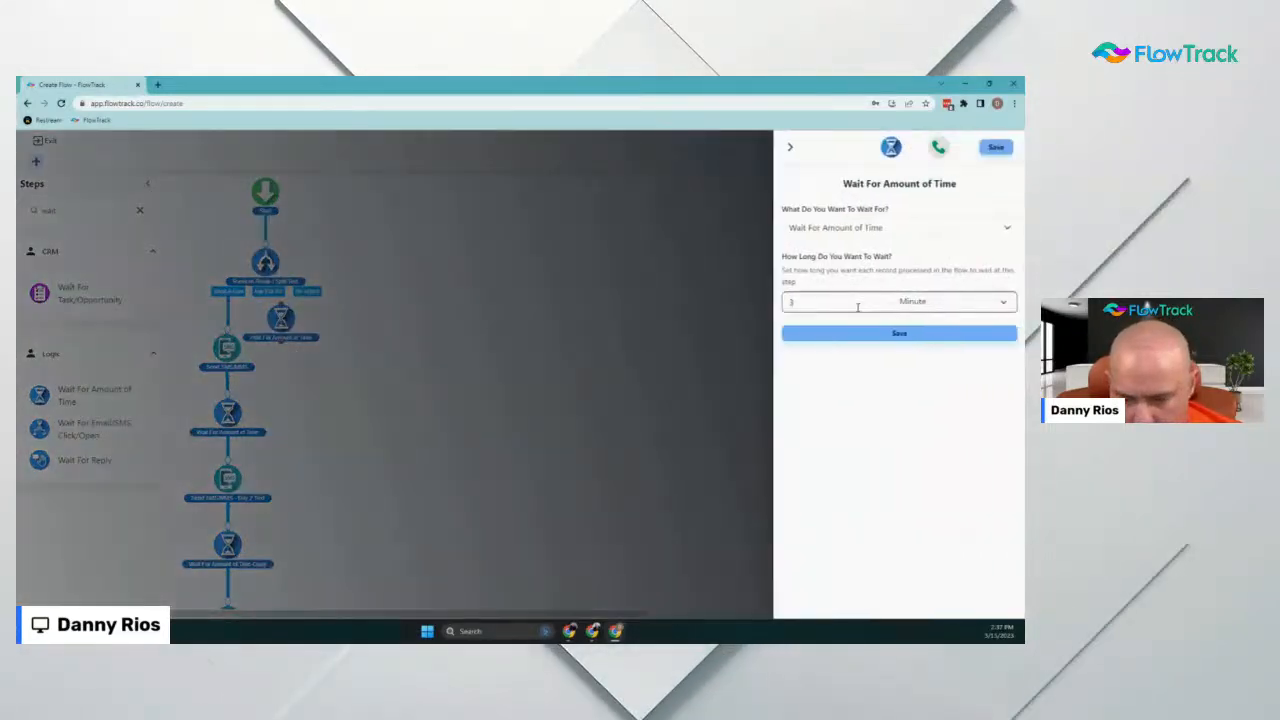
{"action": "left_click_drag", "start_coordinate": [828, 303], "coordinate": [780, 309]}
{"action": "type", "text": "1"}
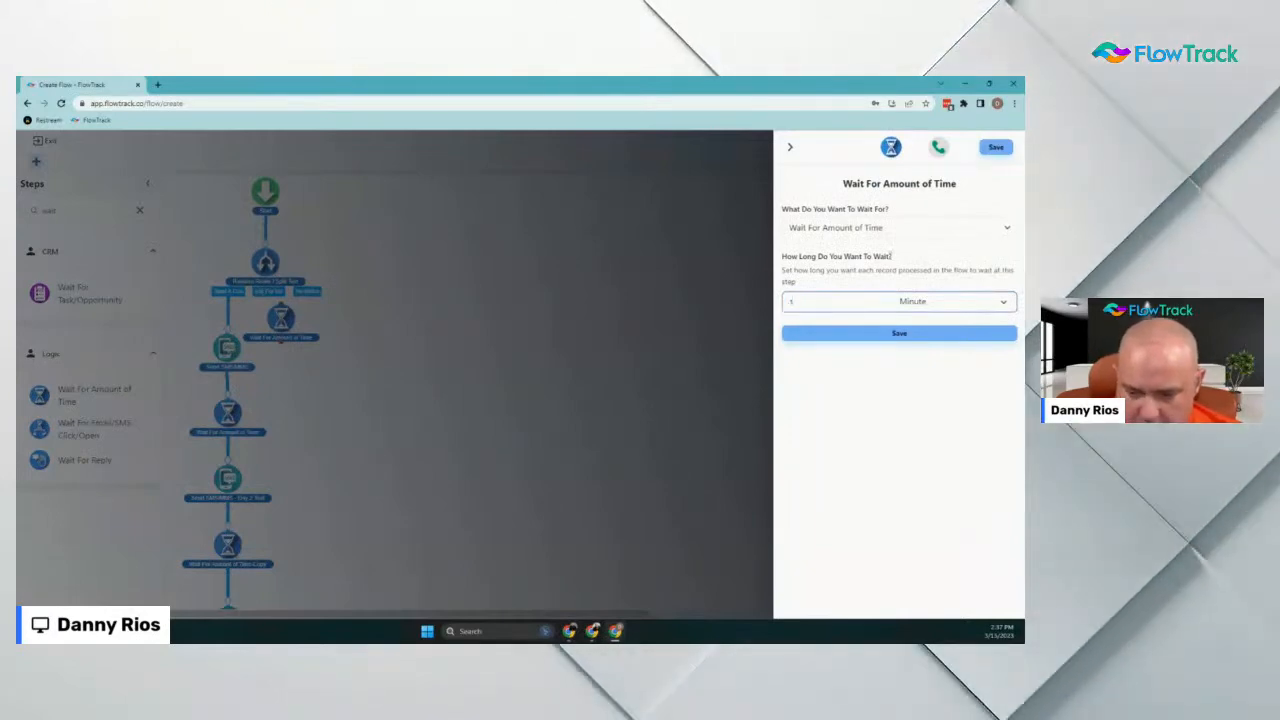
{"action": "left_click", "coordinate": [889, 333]}
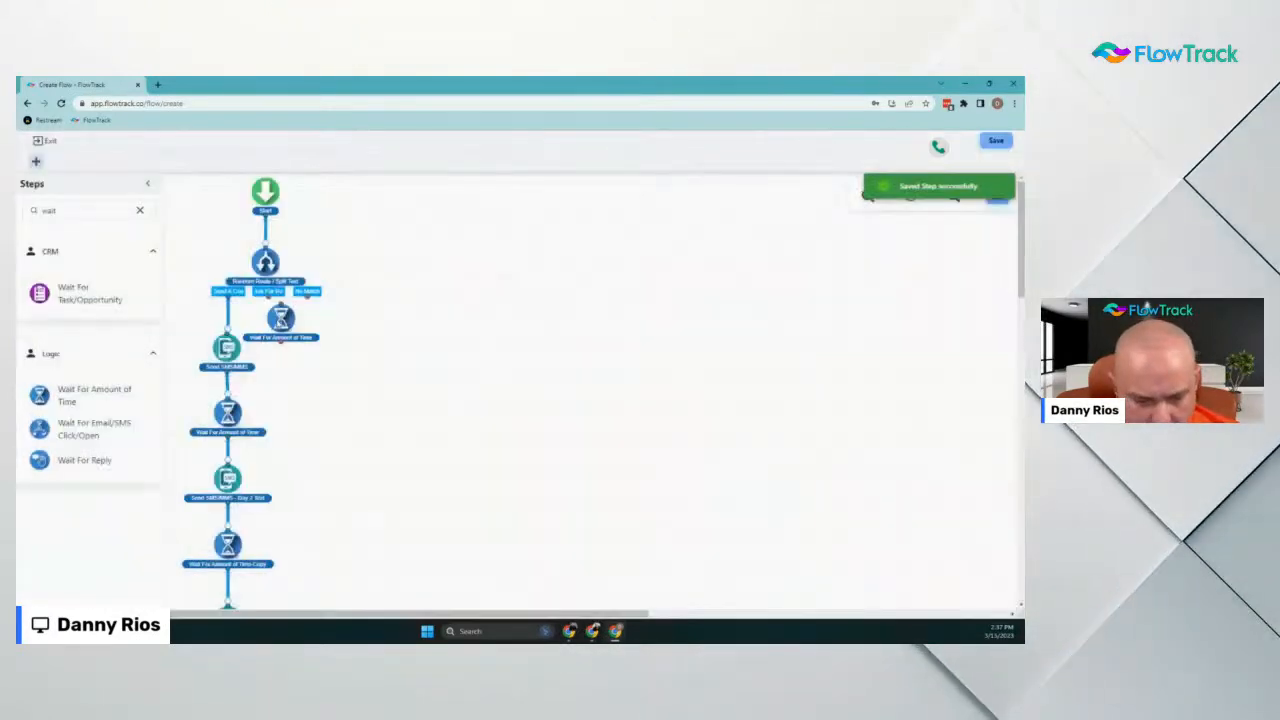
{"action": "left_click_drag", "start_coordinate": [278, 318], "coordinate": [281, 346]}
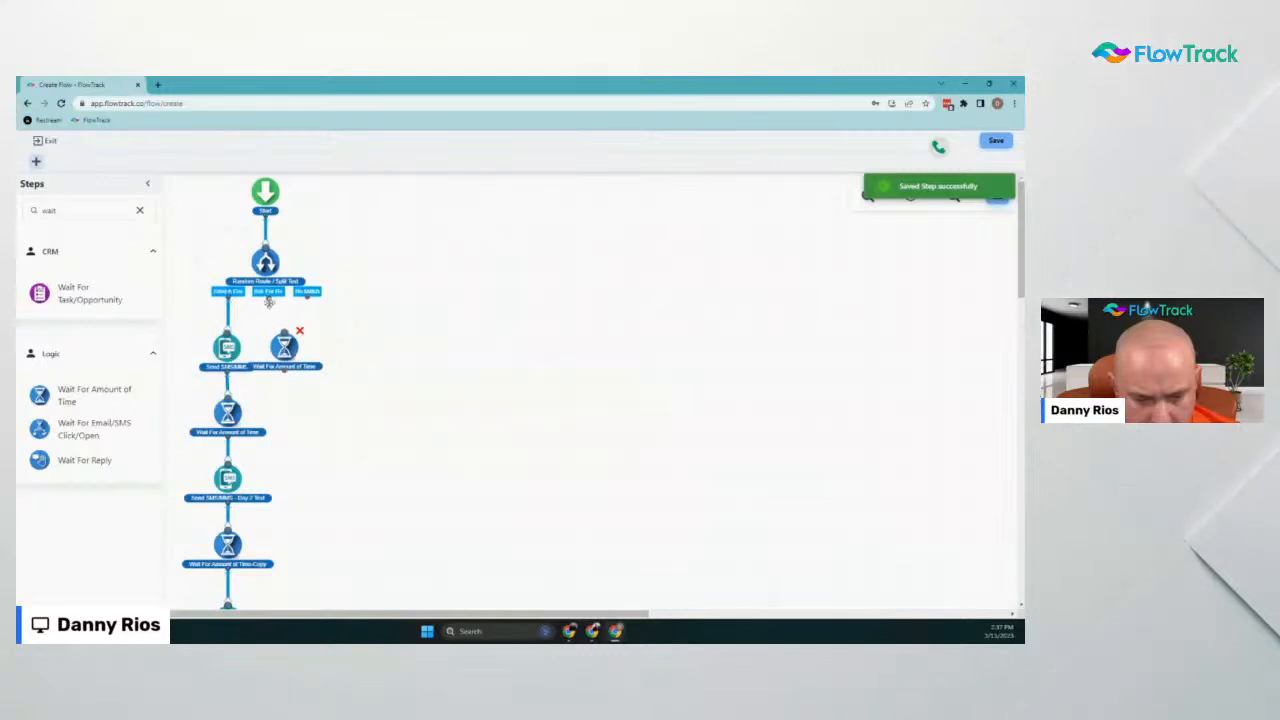
{"action": "left_click_drag", "start_coordinate": [268, 302], "coordinate": [283, 332]}
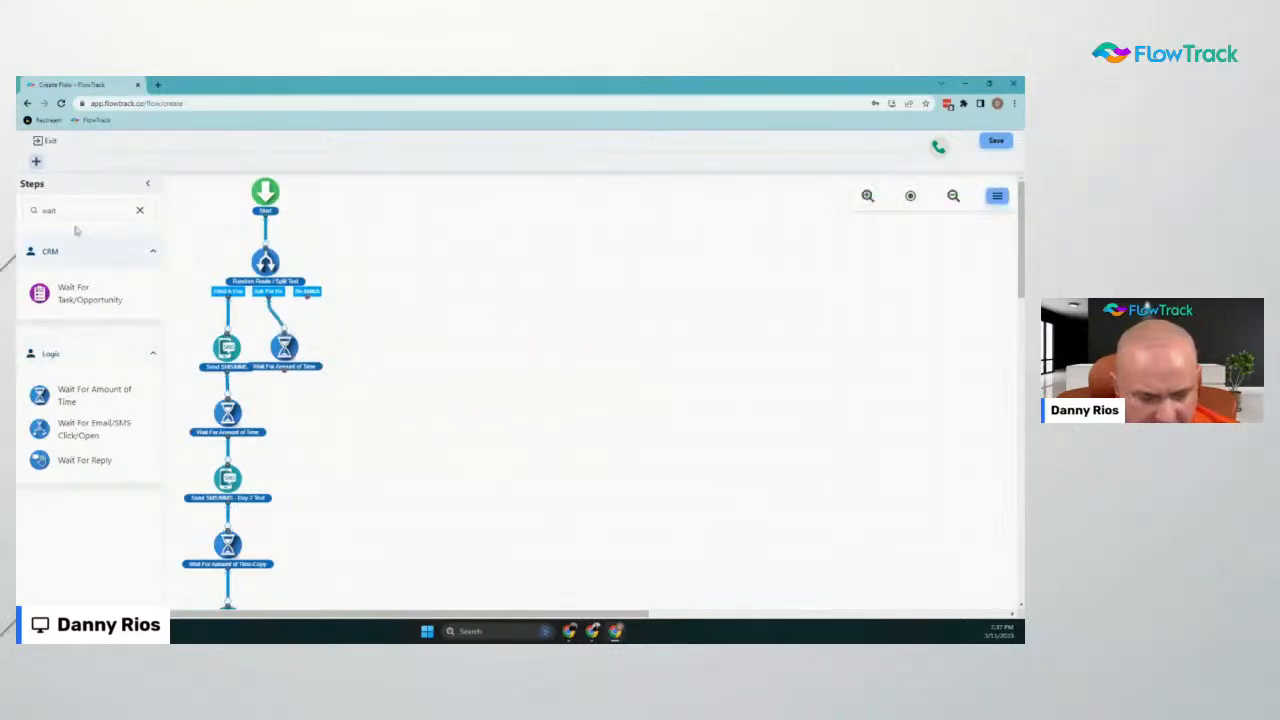
Duplicate the coupon SMS step, place the copy under the 1-minute wait, and open it
{"action": "left_click", "coordinate": [55, 251]}
{"action": "left_click", "coordinate": [62, 341]}
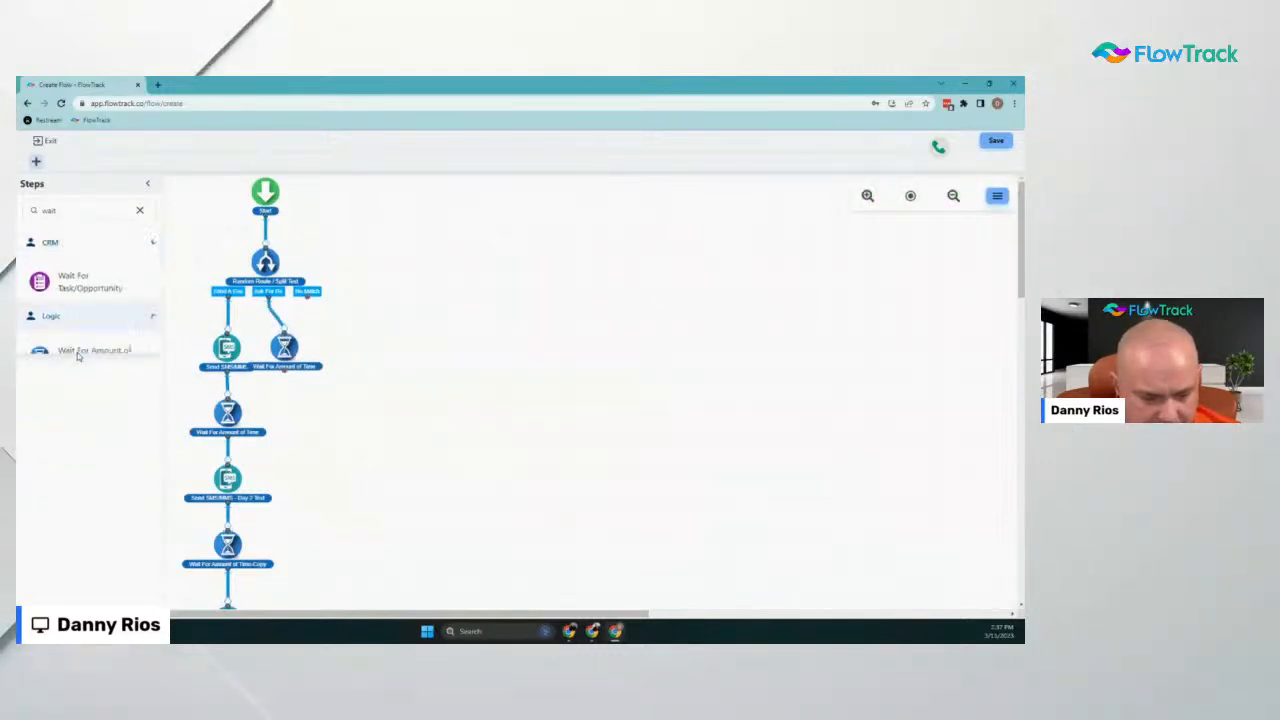
{"action": "left_click_drag", "start_coordinate": [79, 213], "coordinate": [17, 175]}
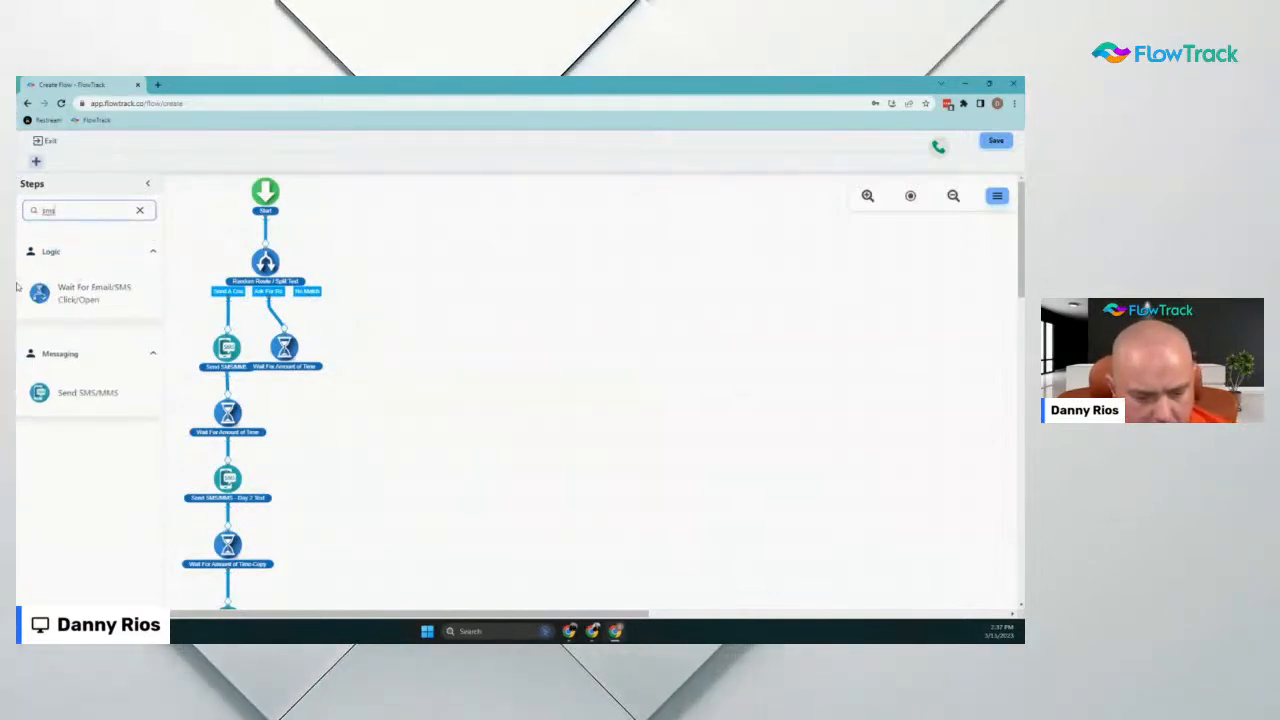
{"action": "right_click", "coordinate": [239, 351]}
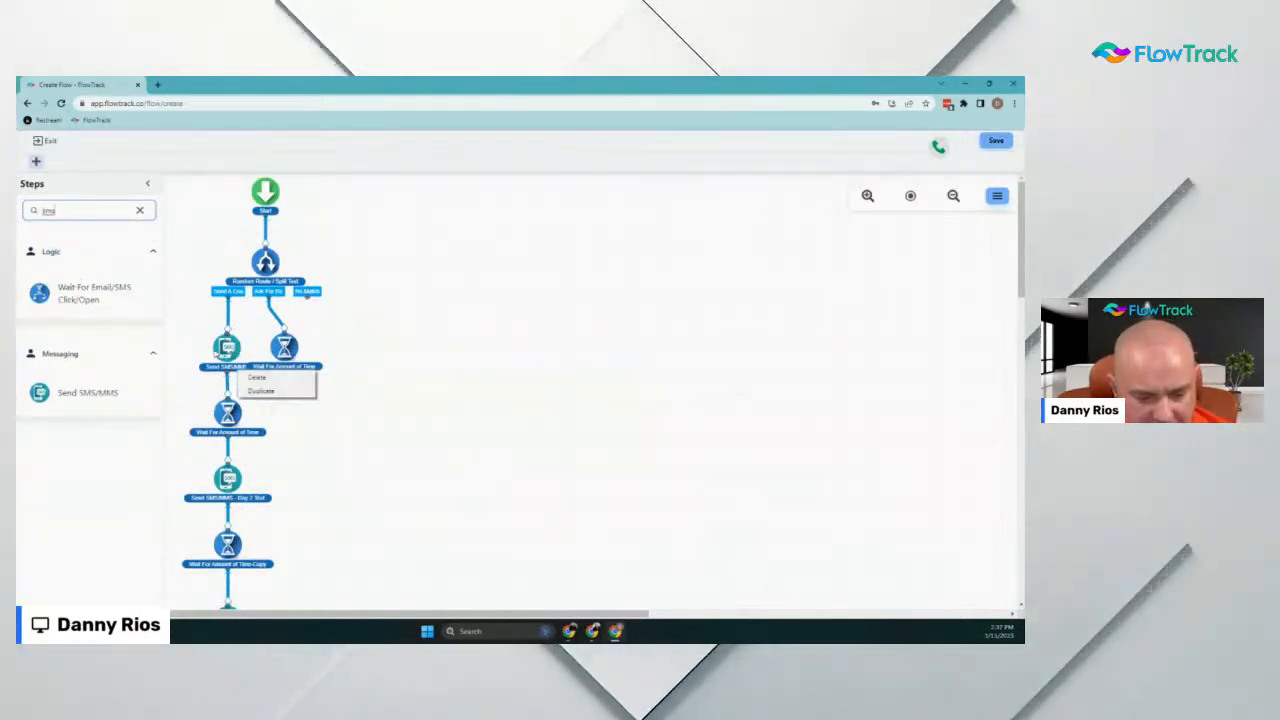
{"action": "left_click", "coordinate": [258, 389]}
{"action": "left_click_drag", "start_coordinate": [272, 398], "coordinate": [303, 400]}
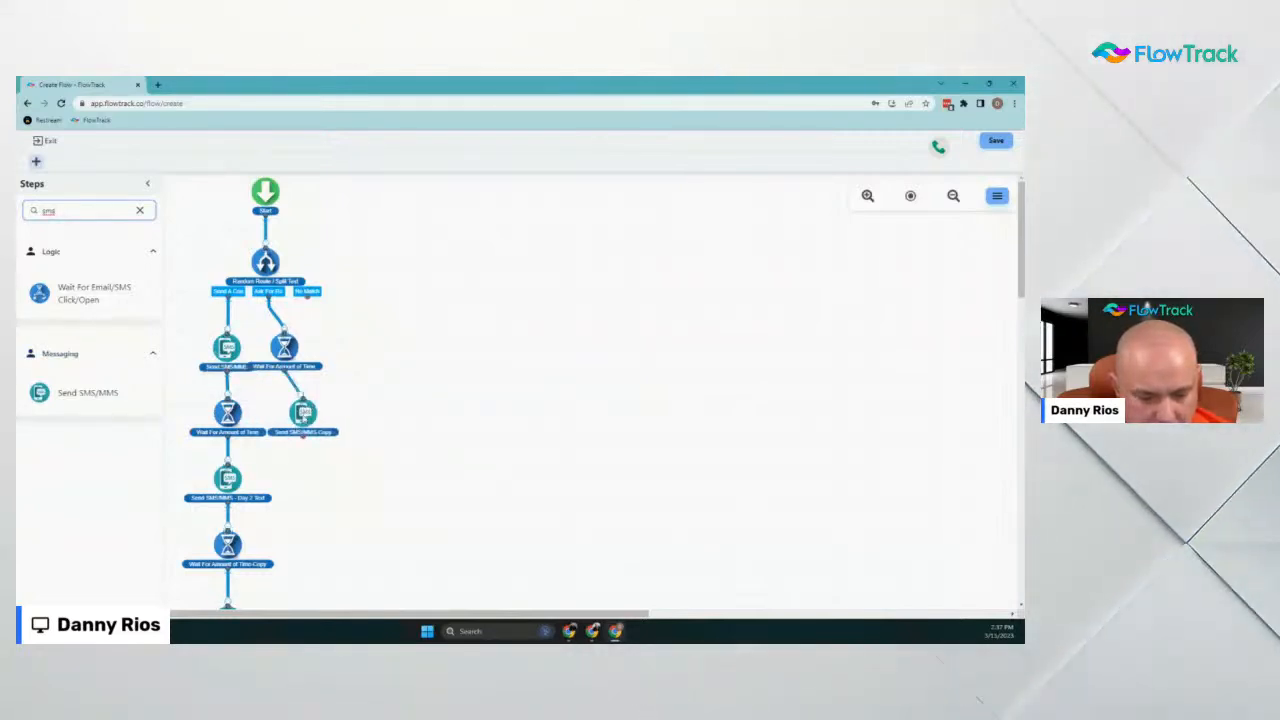
{"action": "left_click", "coordinate": [303, 410]}
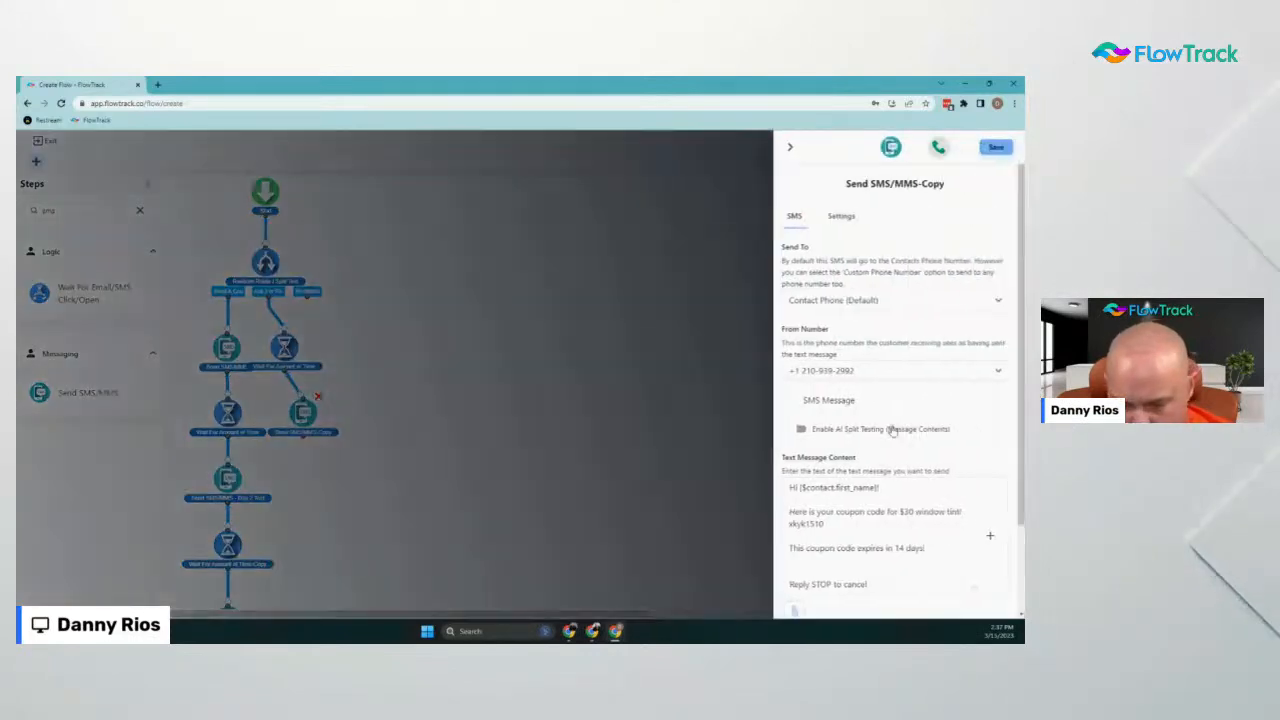
Rewrite the copied message as a review-link request and delete the coupon expiry sentence
{"action": "scroll", "coordinate": [915, 465], "scroll_direction": "down", "scroll_amount": 1}
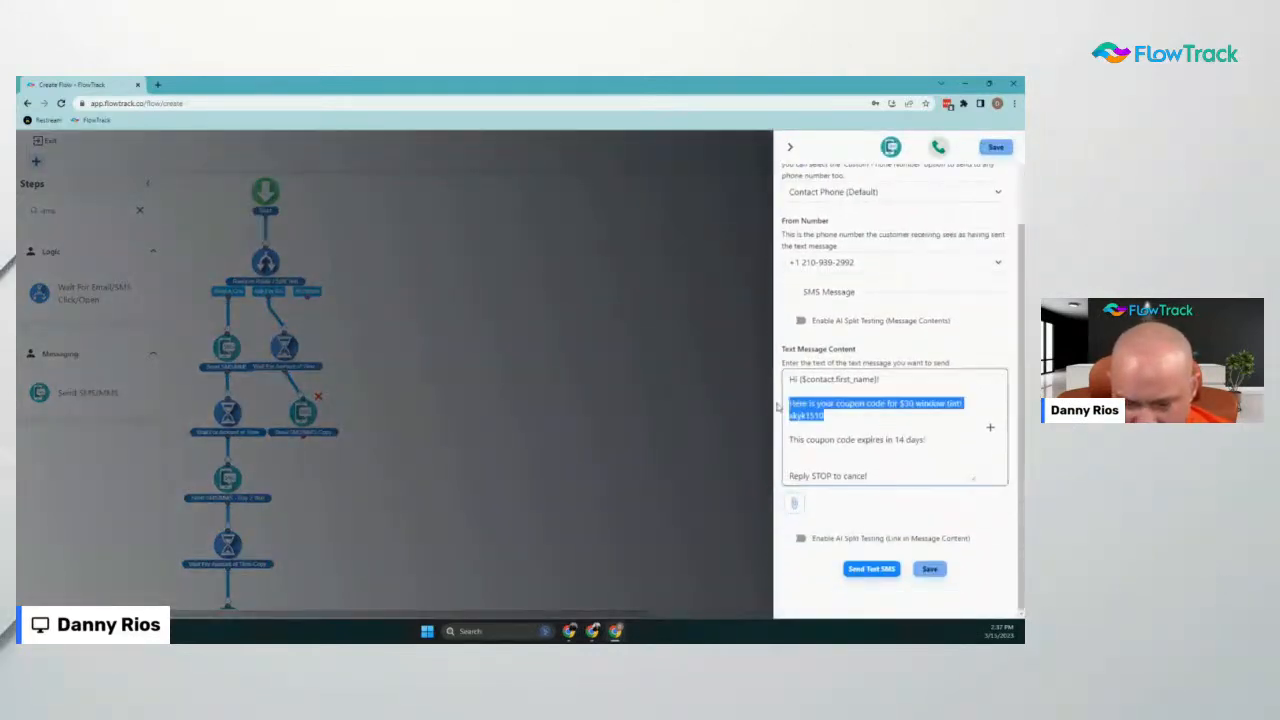
{"action": "type", "text": "GH"}
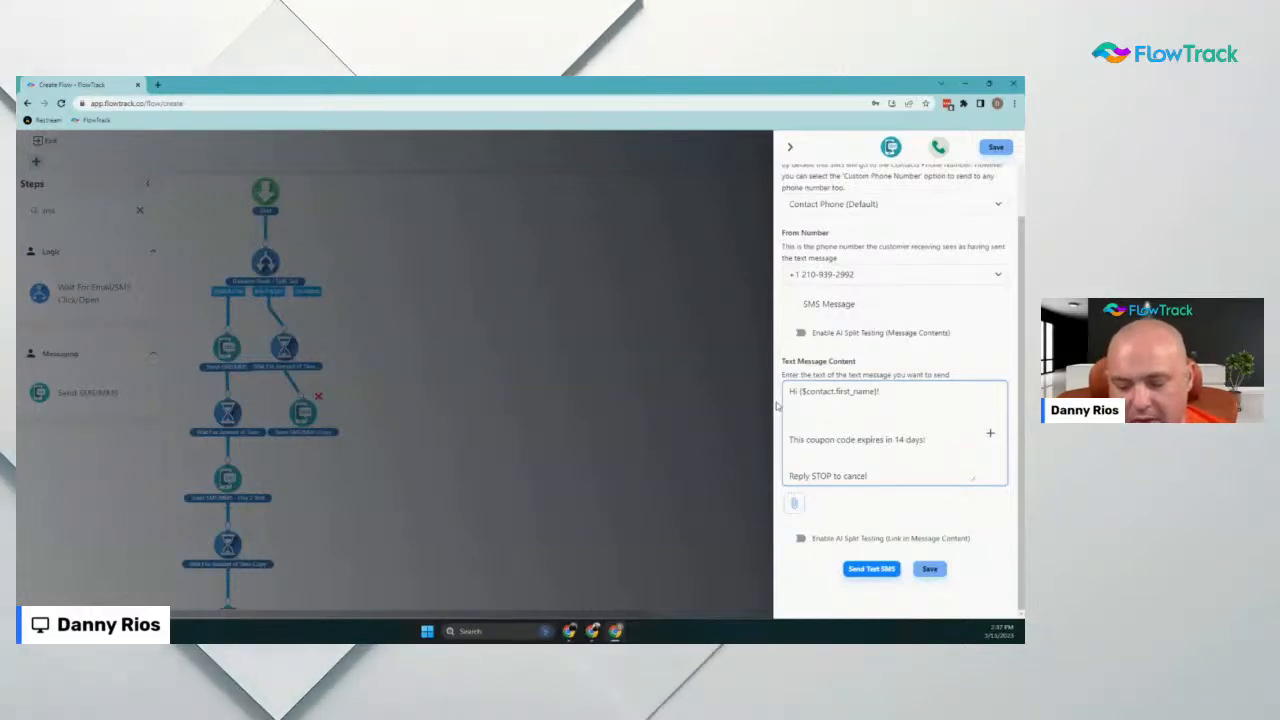
{"action": "type", "text": "Here"}
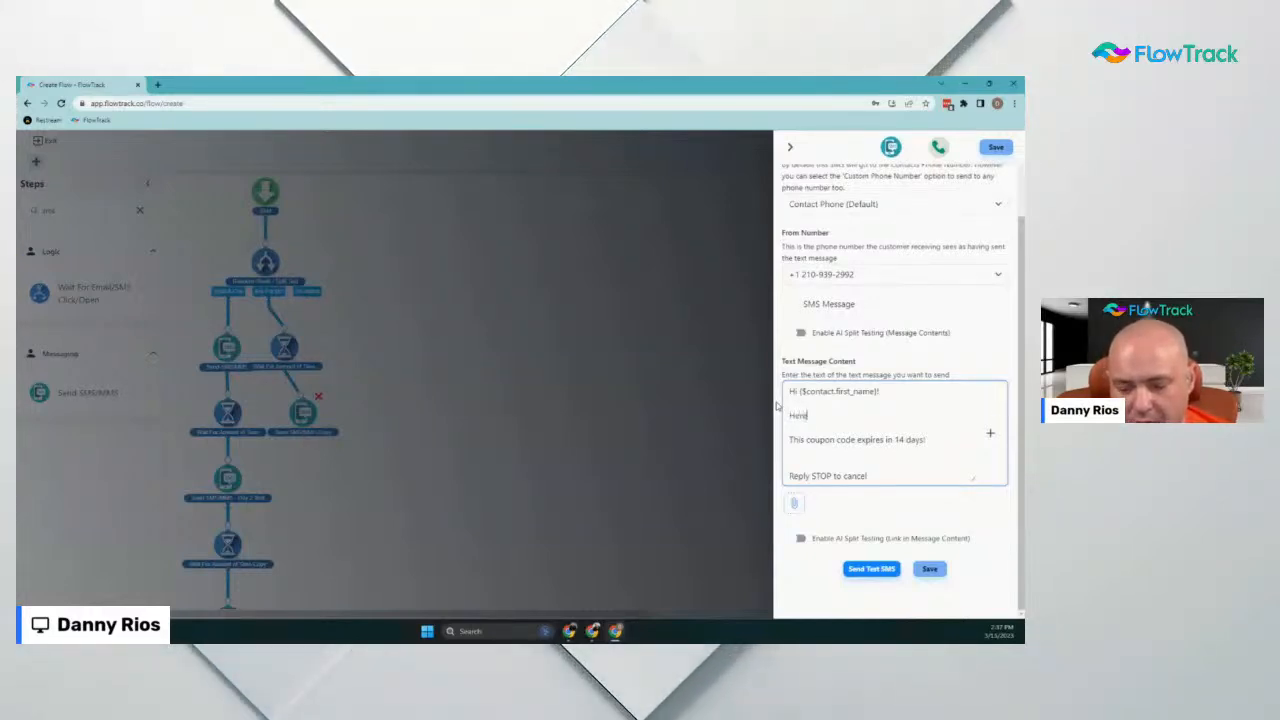
{"action": "type", "text": " is a "}
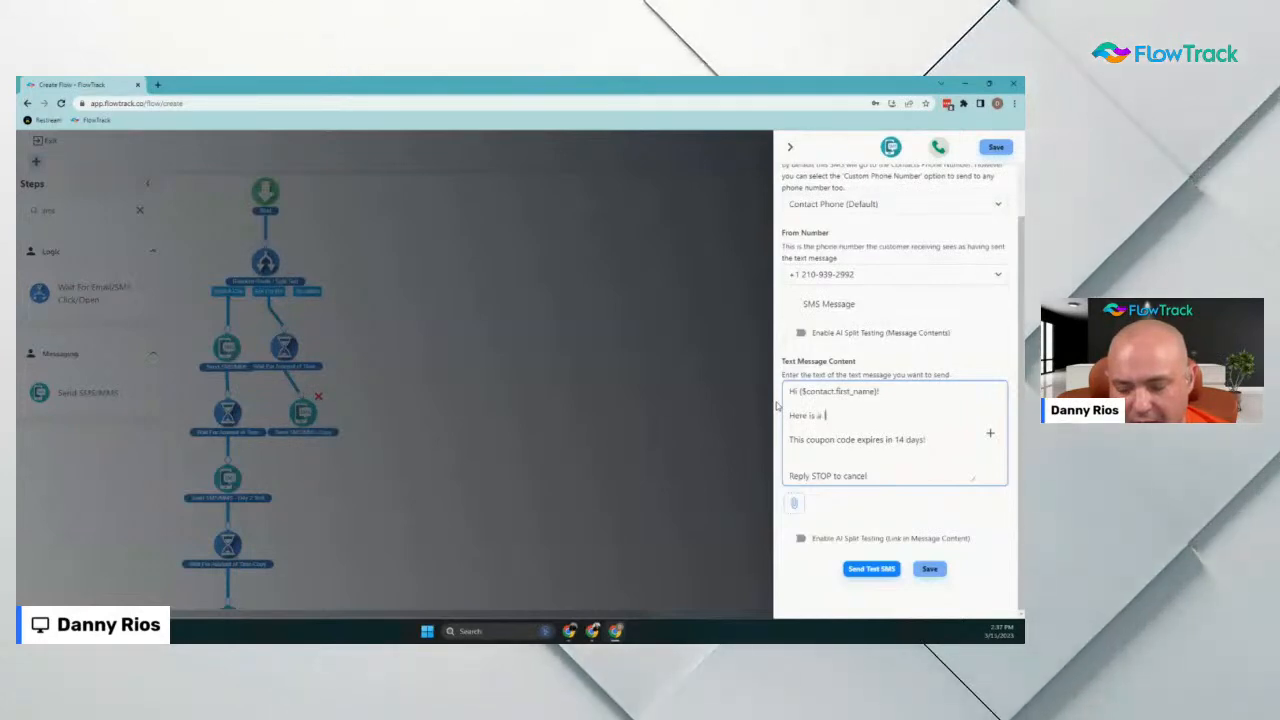
{"action": "type", "text": "link in t"}
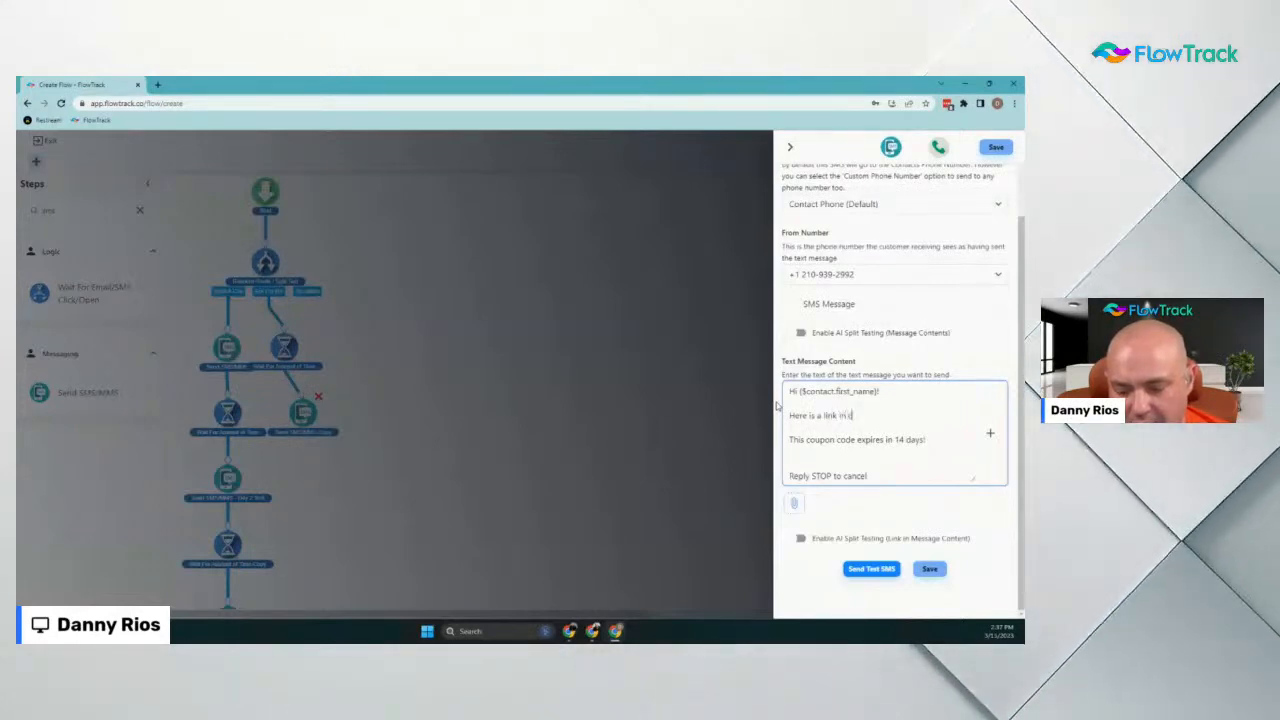
{"action": "key", "text": "BackSpace"}
{"action": "type", "text": "case you would like"}
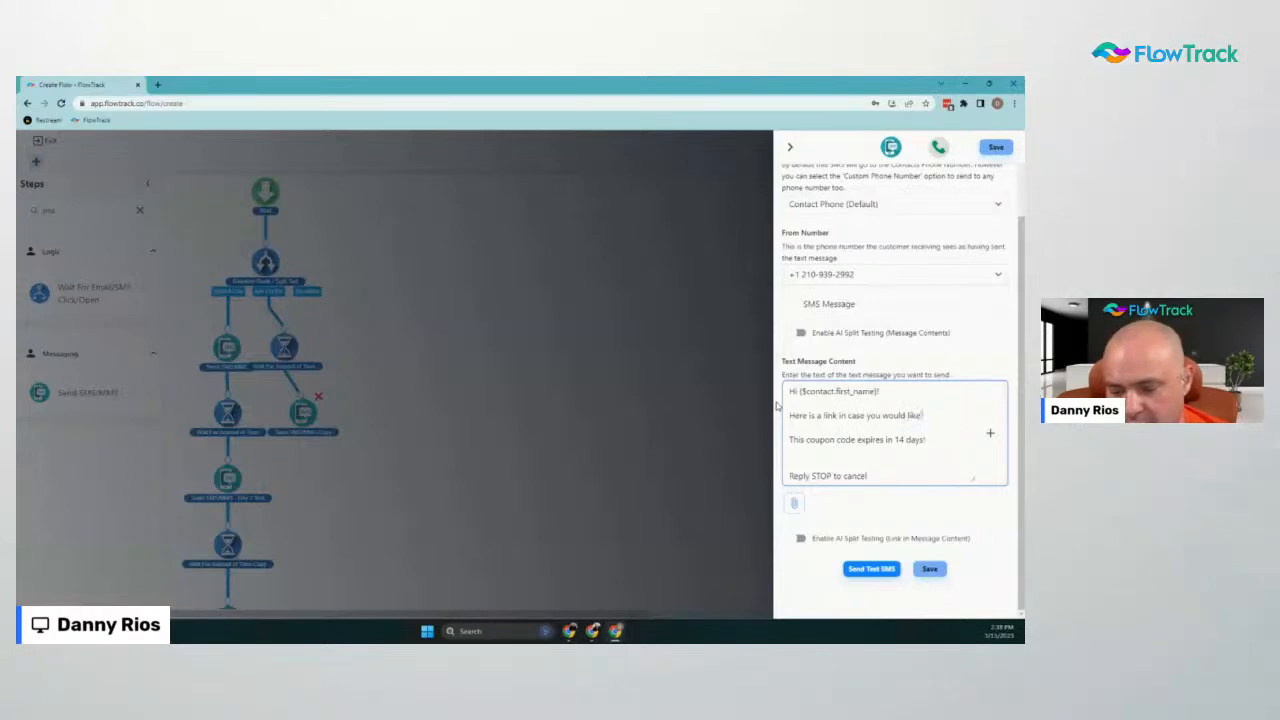
{"action": "type", "text": " to leave us a review"}
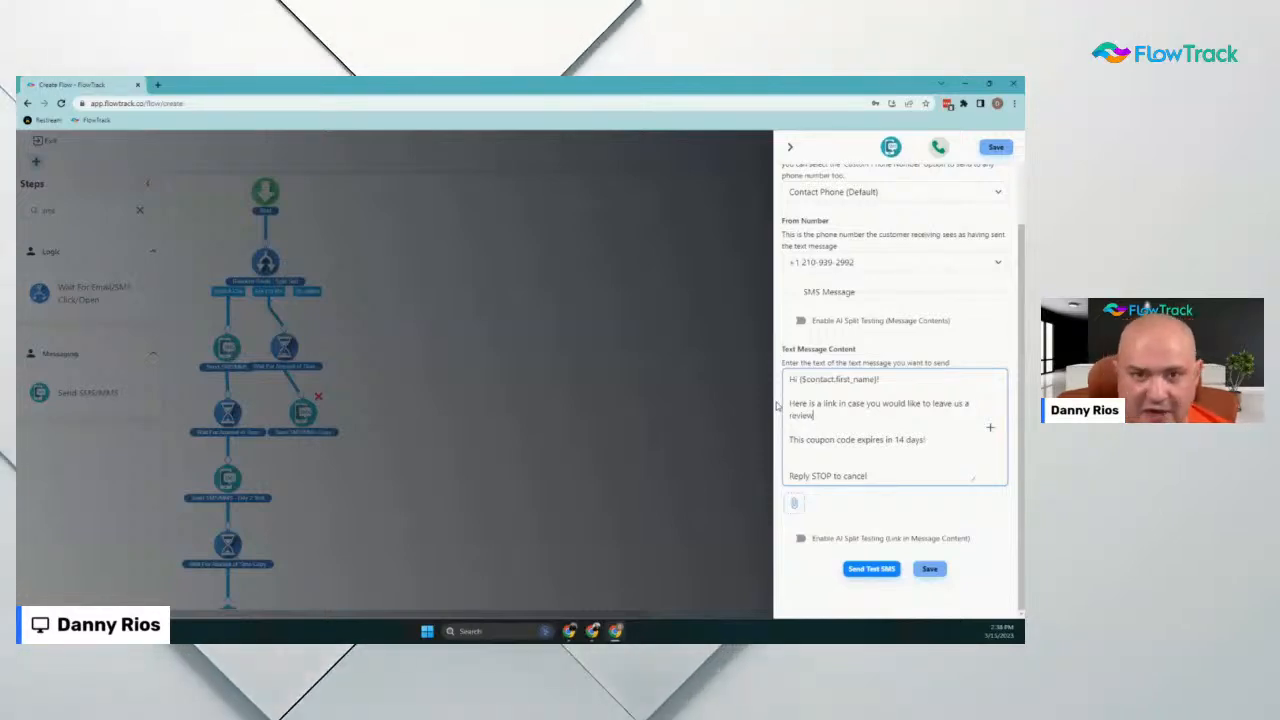
{"action": "type", "text": "!"}
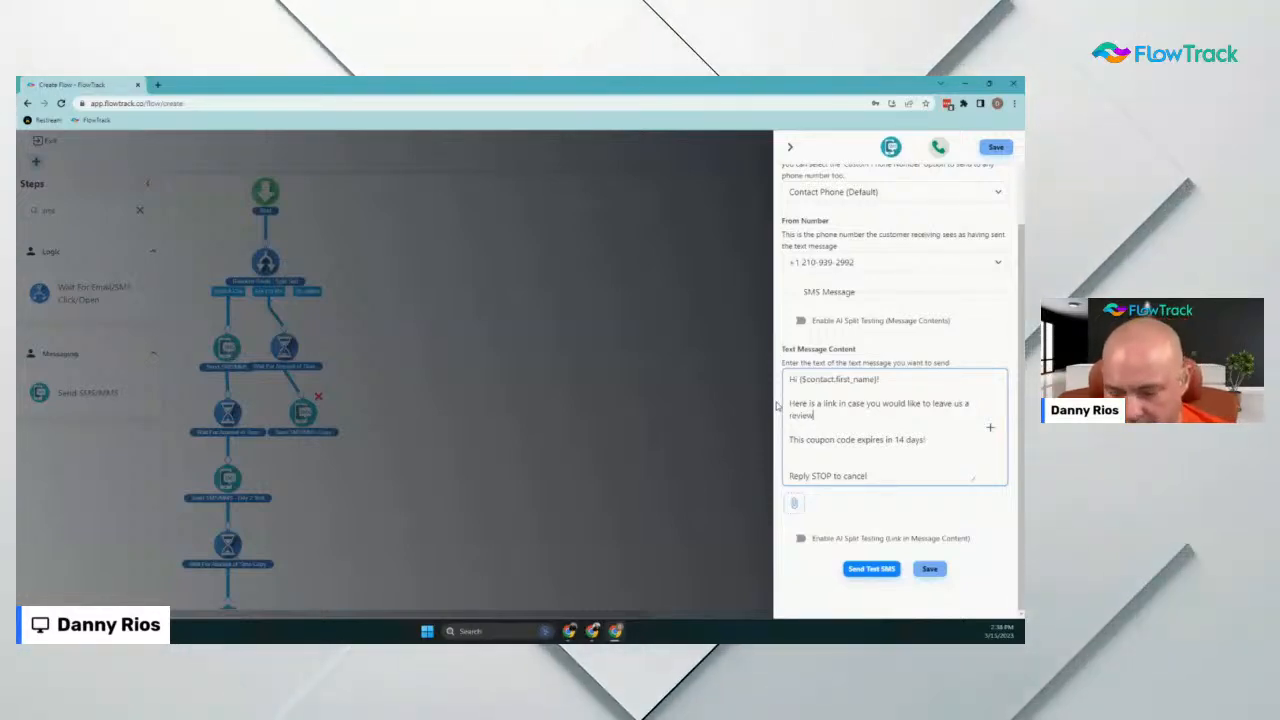
{"action": "type", "text": "  It wou"}
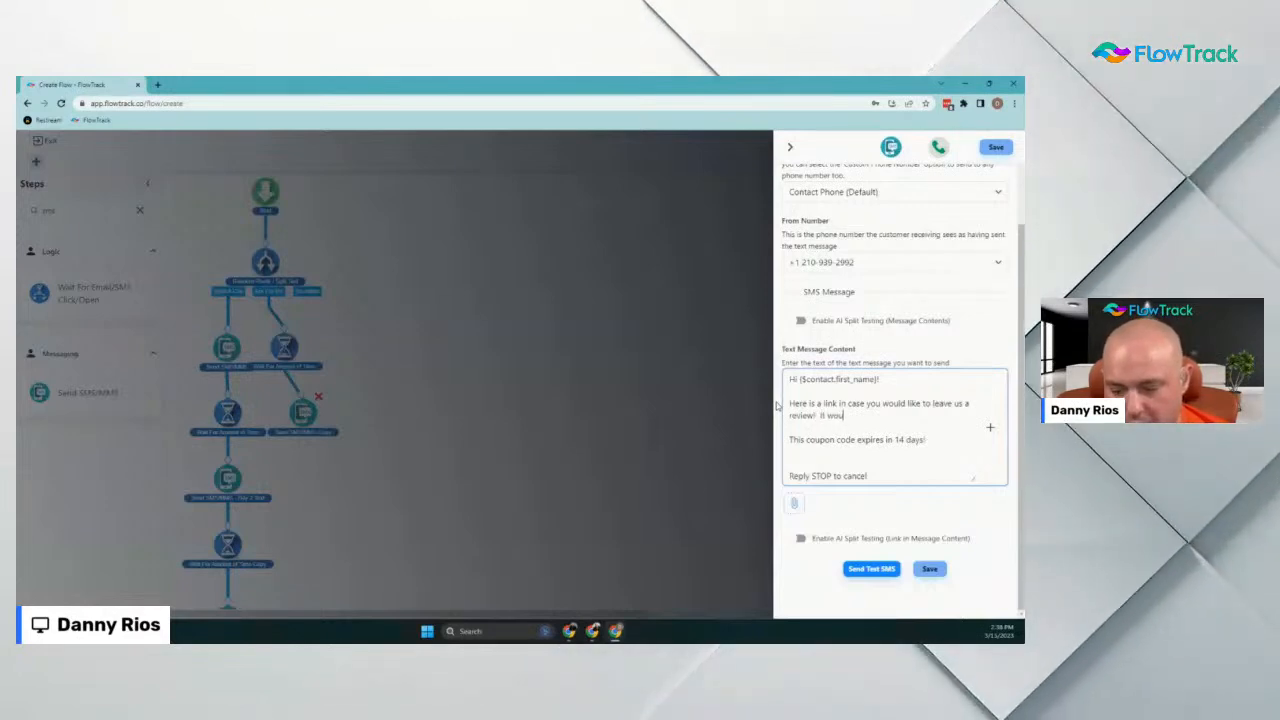
{"action": "type", "text": "ld mea"}
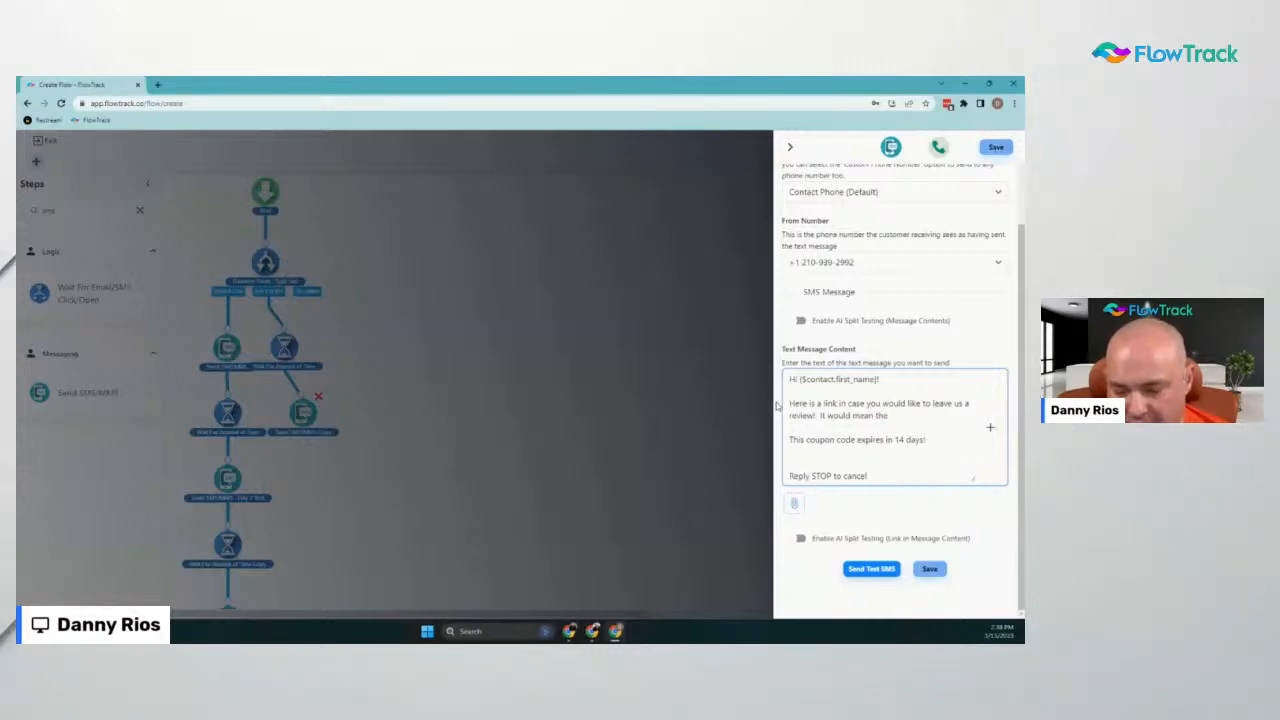
{"action": "type", "text": "n the world to us "}
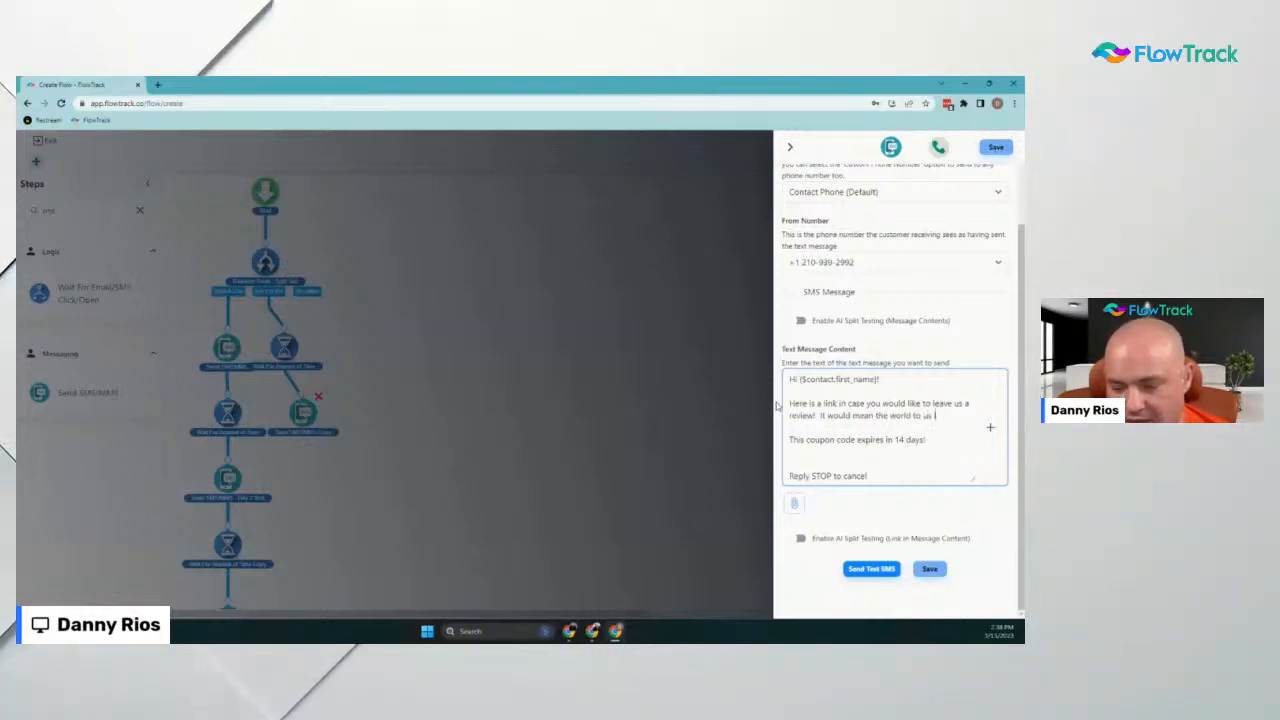
{"action": "type", "text": "if yo"}
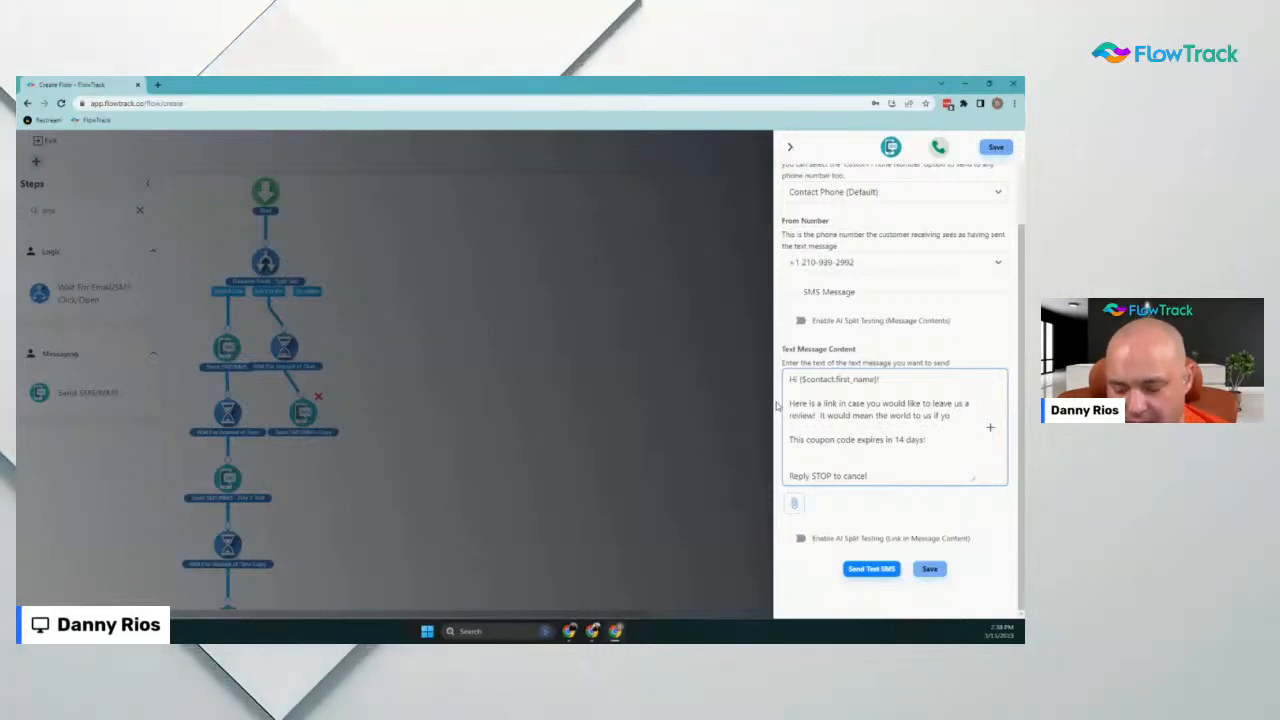
{"action": "type", "text": "u you have"}
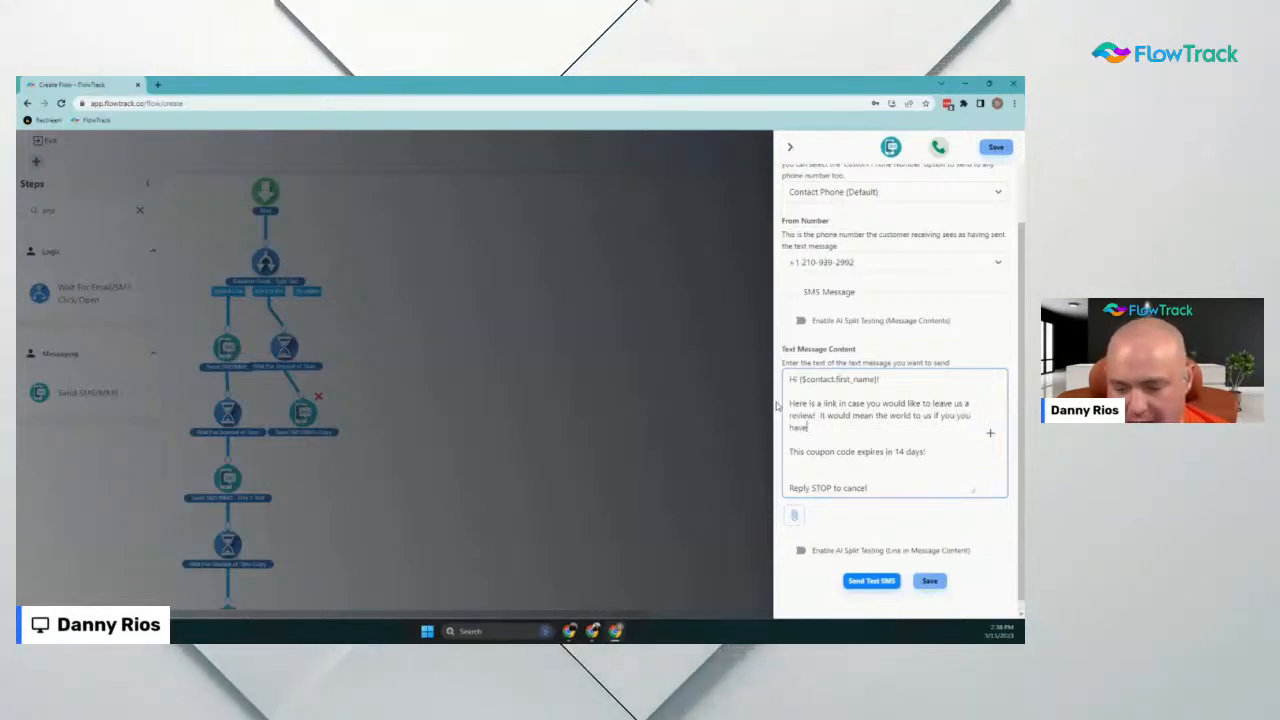
{"action": "key", "text": "BackSpace"}
{"action": "key", "text": "BackSpace"}
{"action": "key", "text": "BackSpace"}
{"action": "key", "text": "BackSpace"}
{"action": "key", "text": "BackSpace"}
{"action": "key", "text": "BackSpace"}
{"action": "key", "text": "BackSpace"}
{"action": "key", "text": "BackSpace"}
{"action": "type", "text": "hav"}
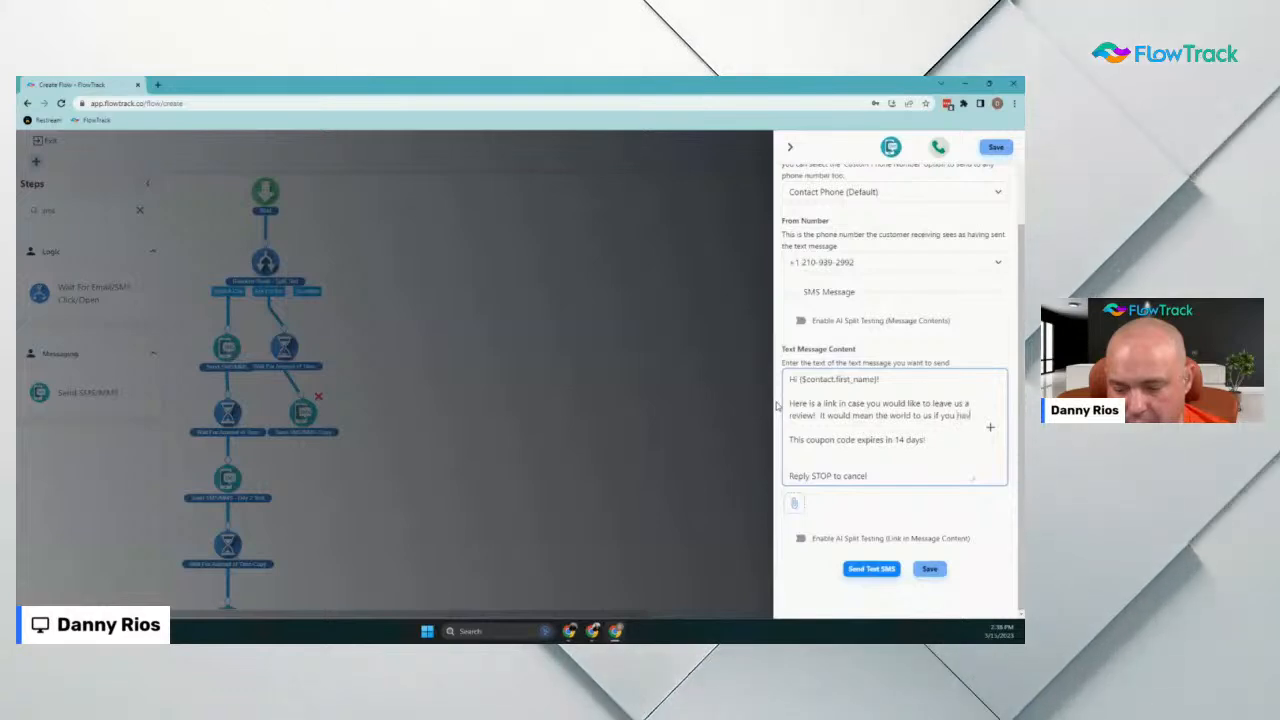
{"action": "type", "text": "e a sec!"}
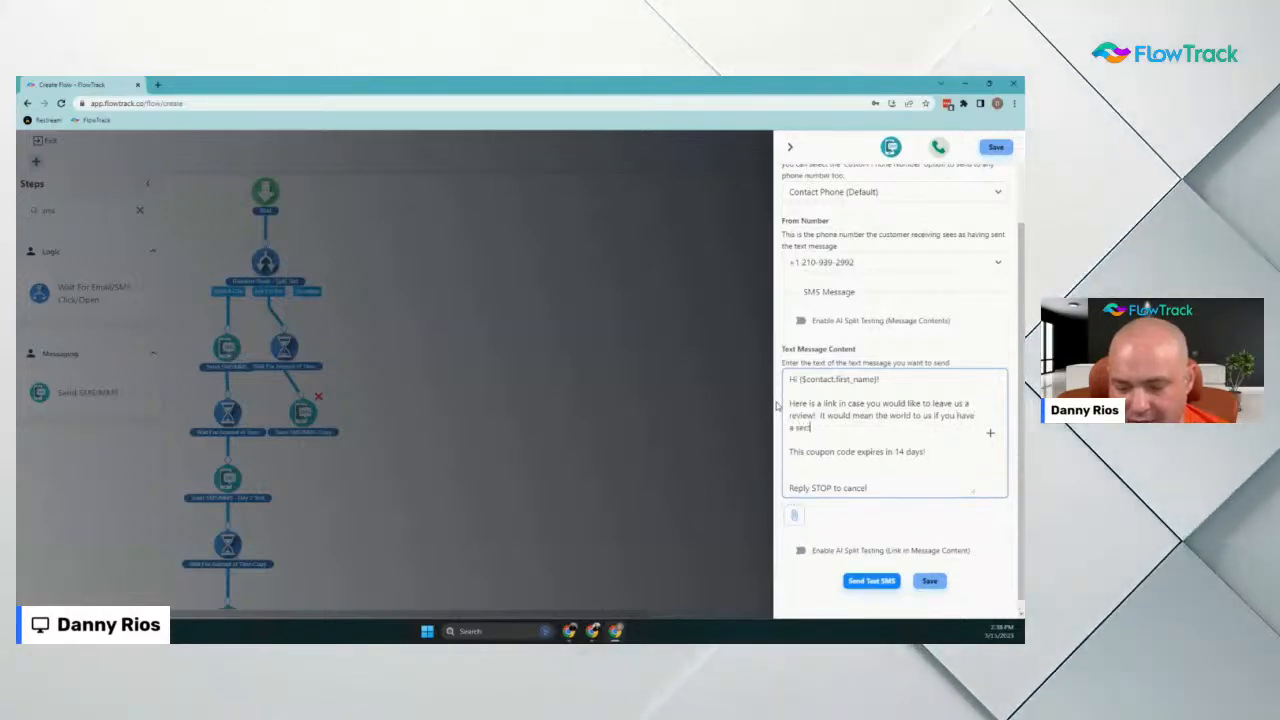
{"action": "key", "text": "Delete"}
{"action": "key", "text": "Delete"}
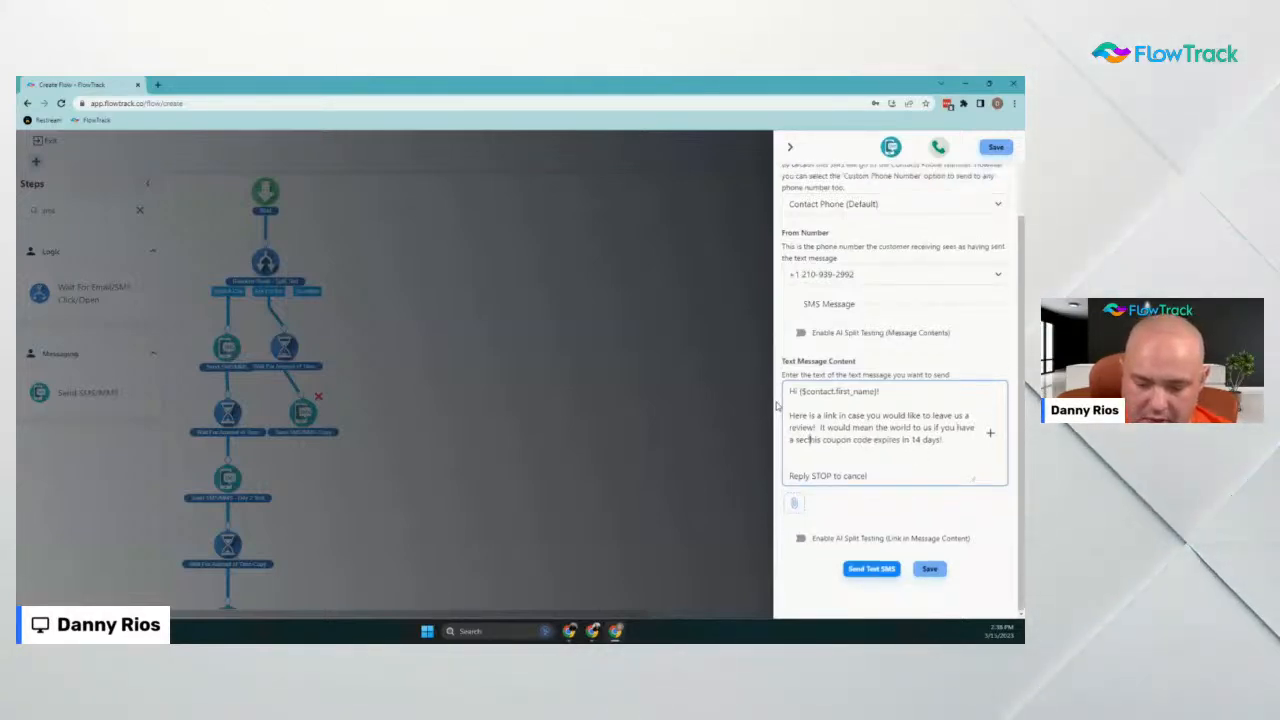
{"action": "key", "text": "Delete"}
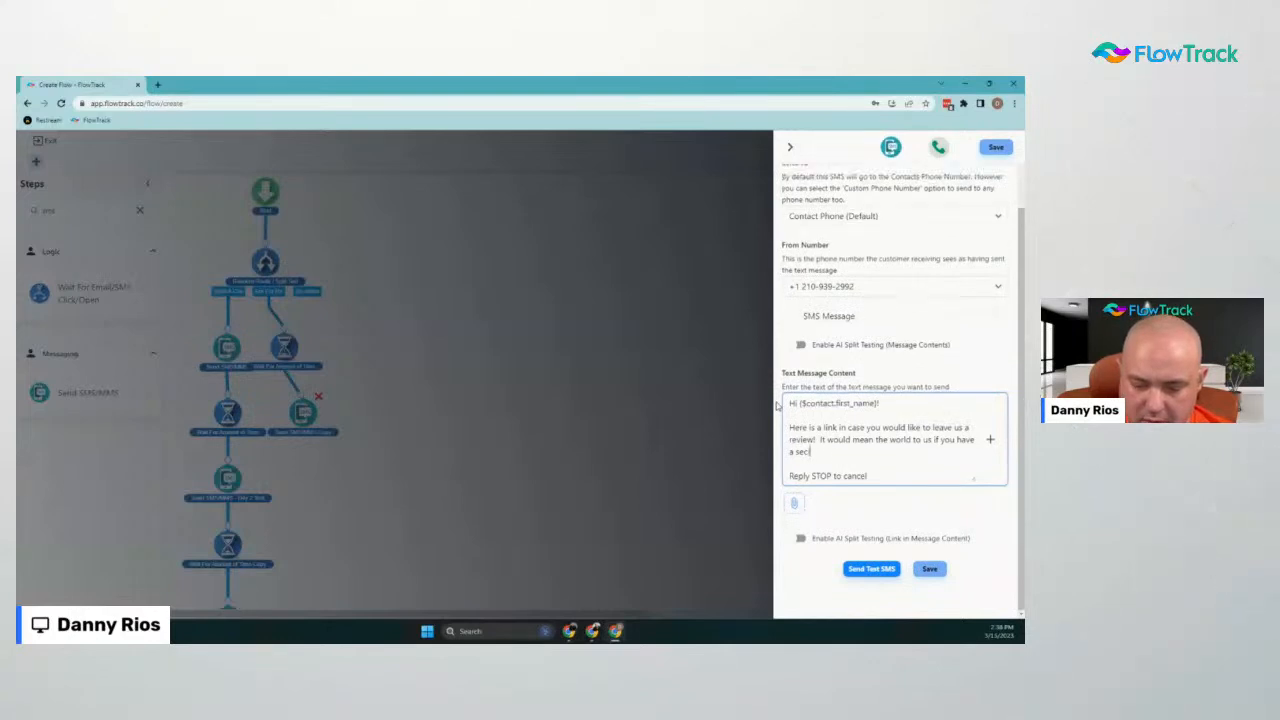
{"action": "key", "text": "Return"}
{"action": "key", "text": "Return"}
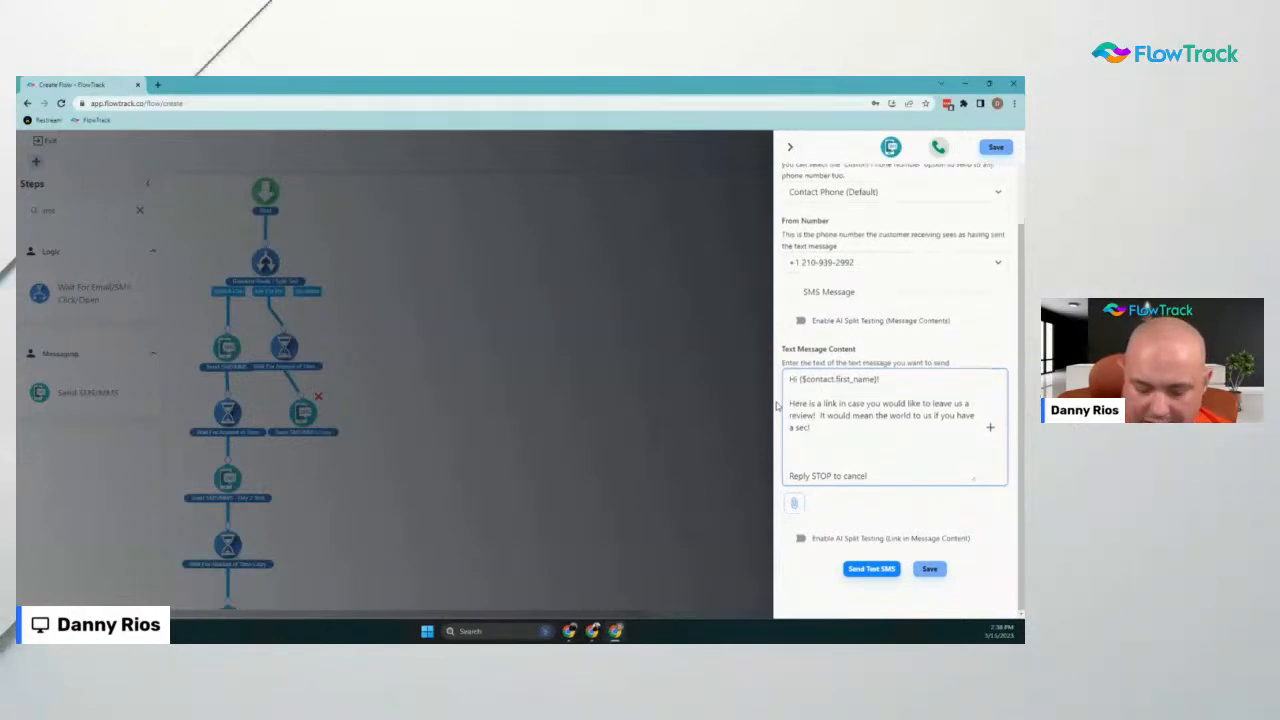
Insert the company name variable, then replace it with a typed sign-off name
{"action": "left_click", "coordinate": [992, 431]}
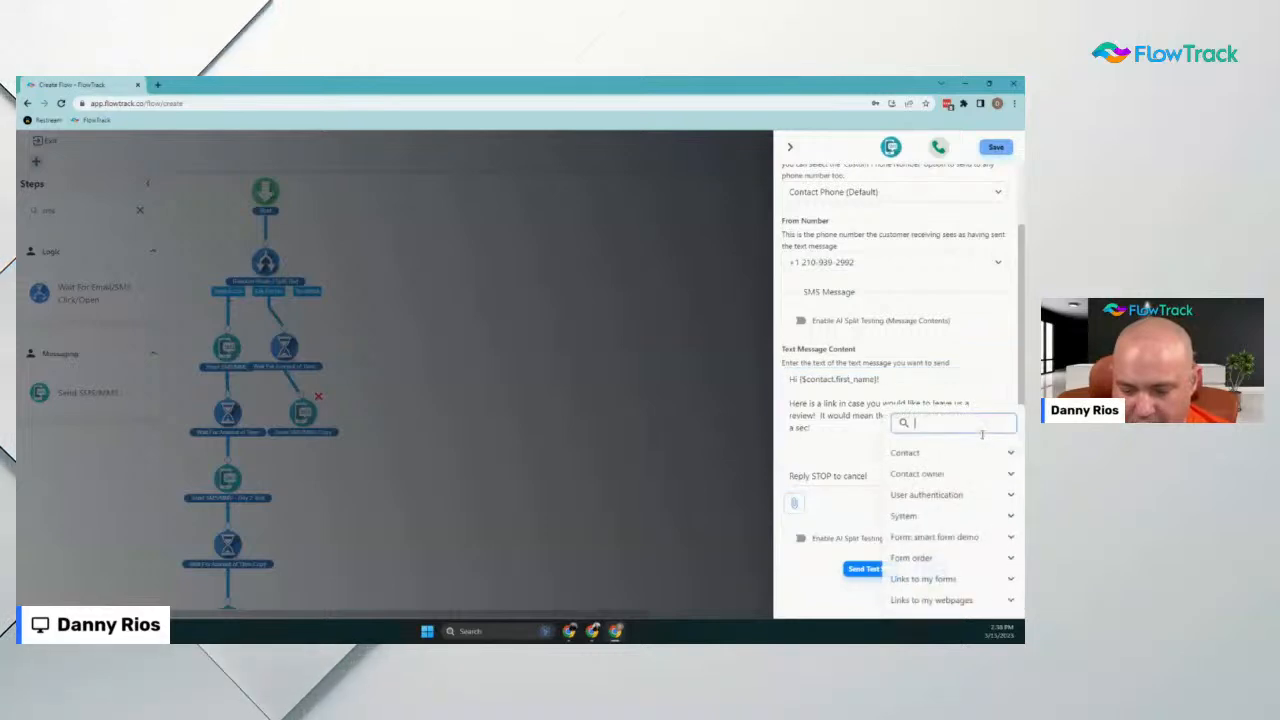
{"action": "left_click", "coordinate": [942, 517]}
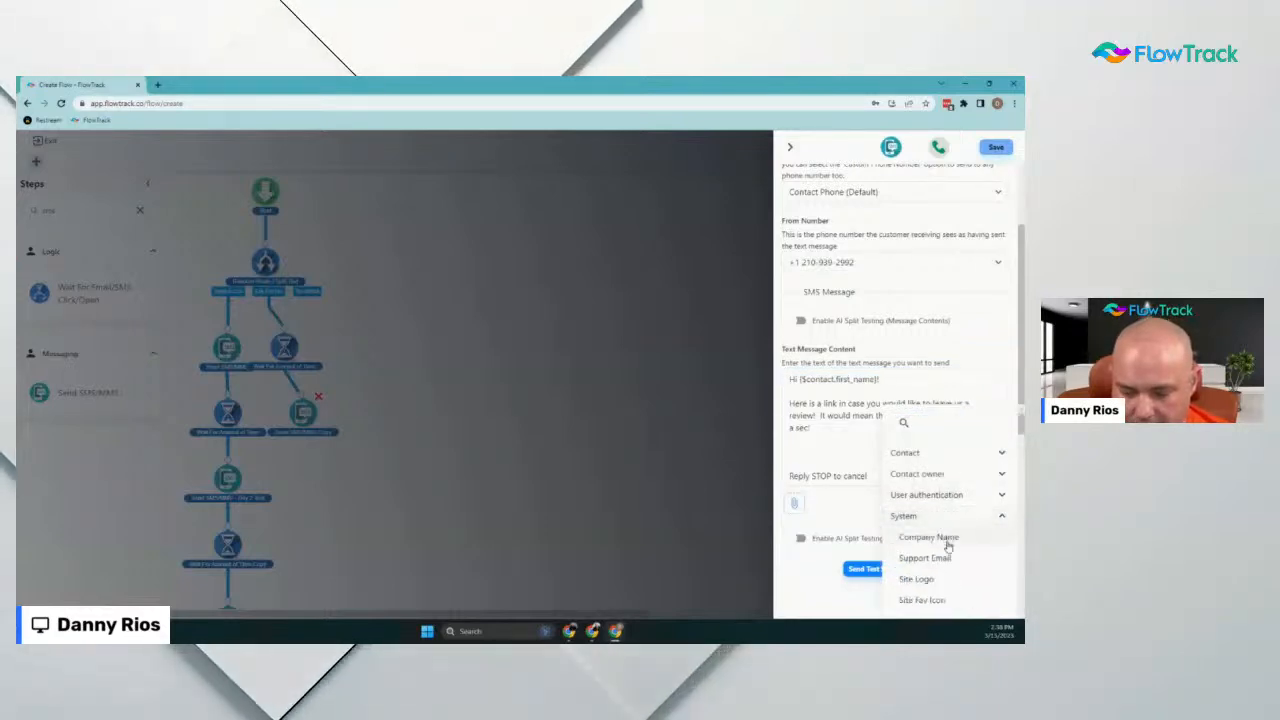
{"action": "left_click", "coordinate": [945, 534]}
{"action": "left_click_drag", "start_coordinate": [932, 449], "coordinate": [703, 437]}
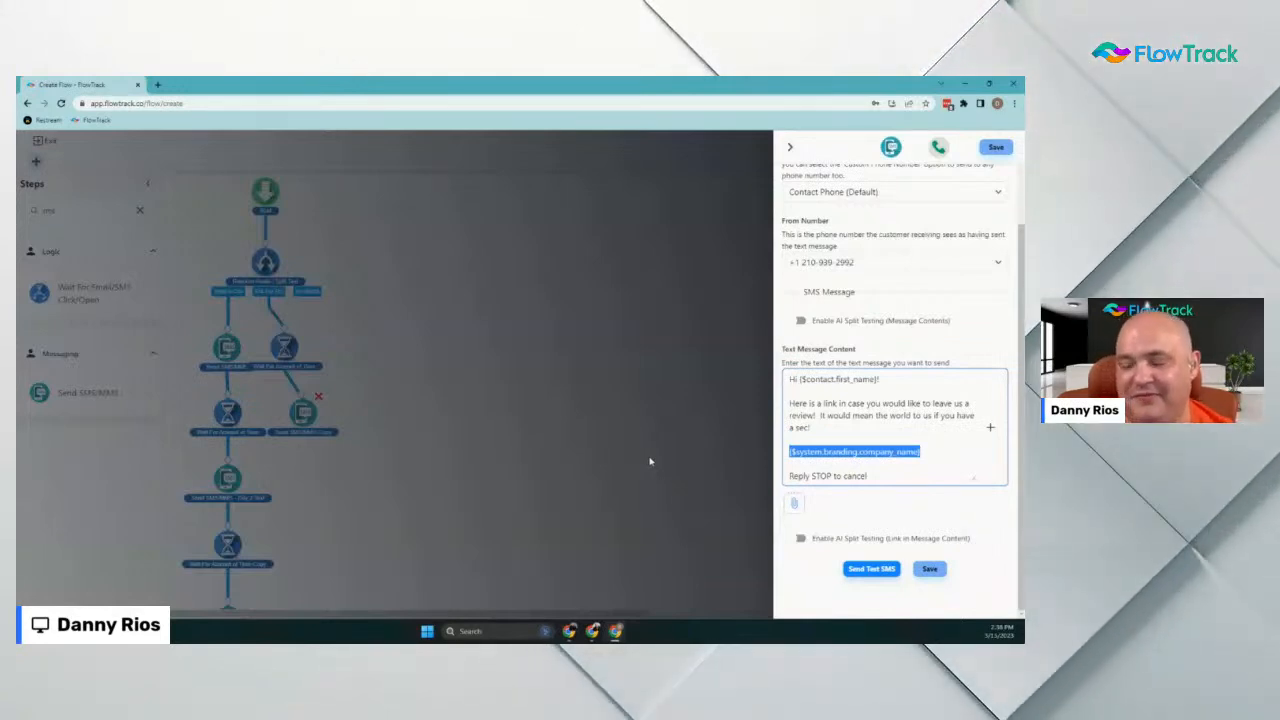
{"action": "type", "text": "Miab"}
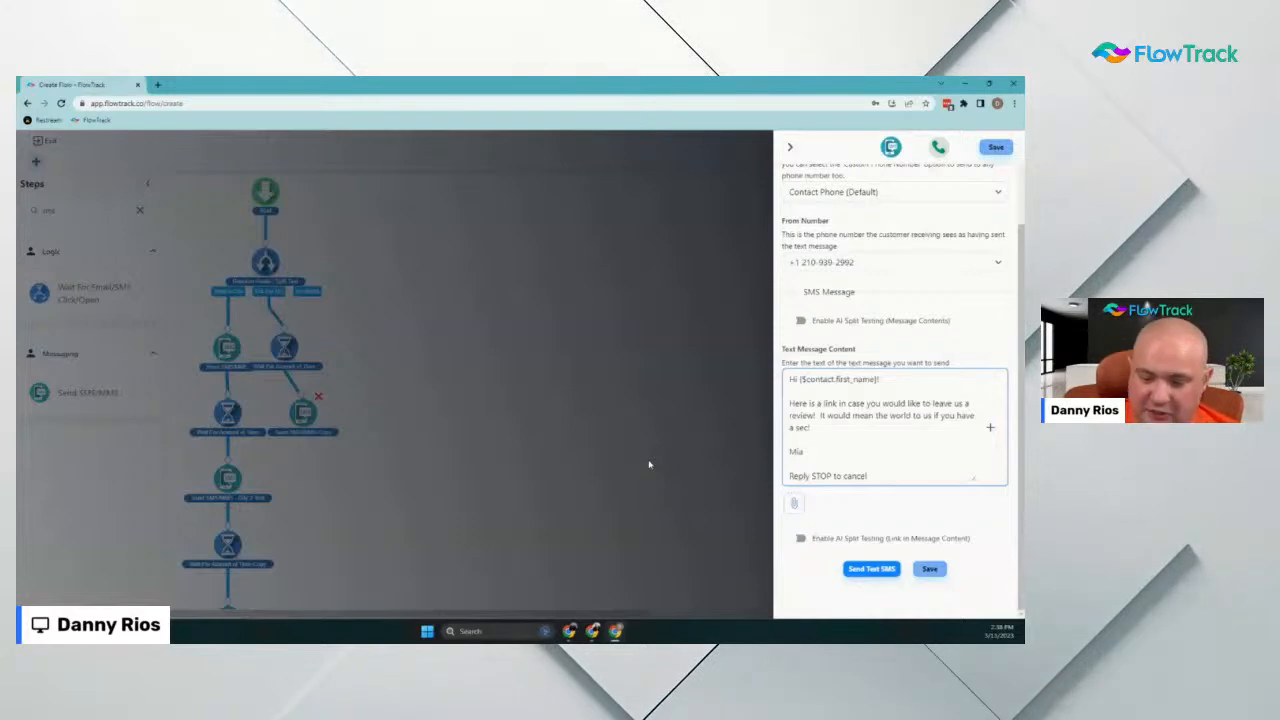
{"action": "left_click_drag", "start_coordinate": [813, 452], "coordinate": [777, 459]}
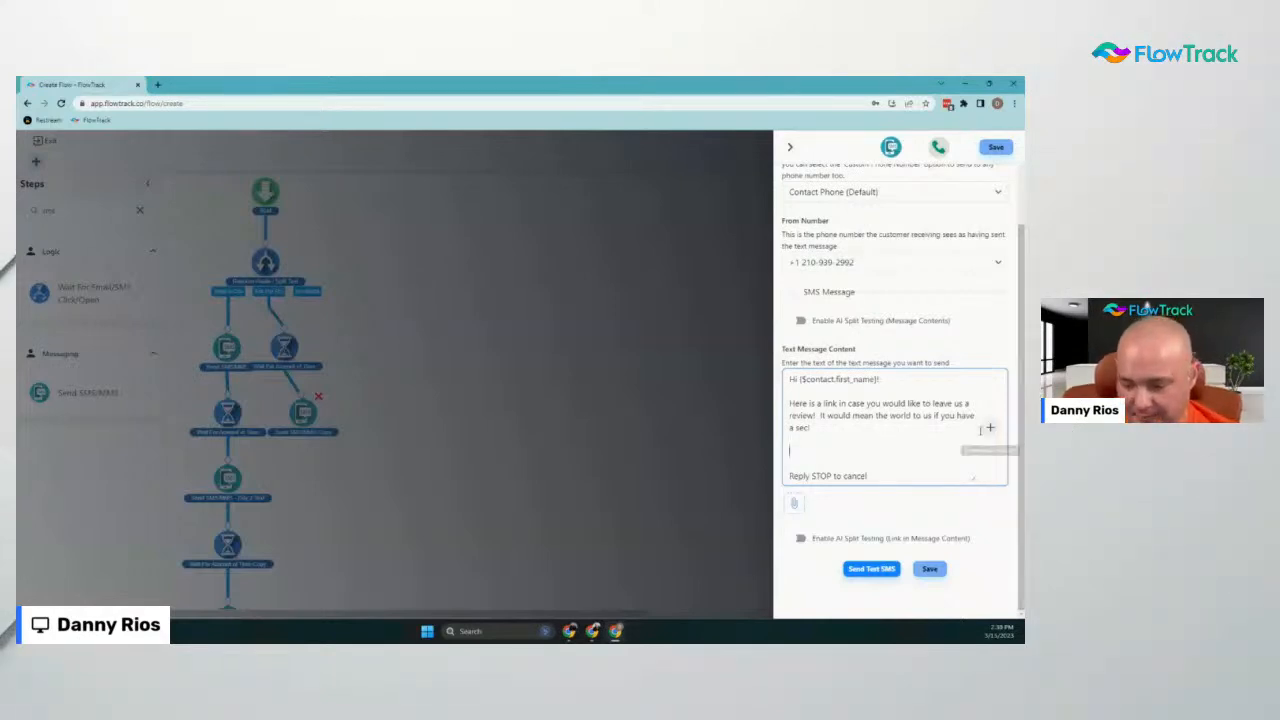
Sign the message with the Contact Owner's Name variable and save the SMS step
{"action": "left_click", "coordinate": [991, 427]}
{"action": "left_click", "coordinate": [946, 454]}
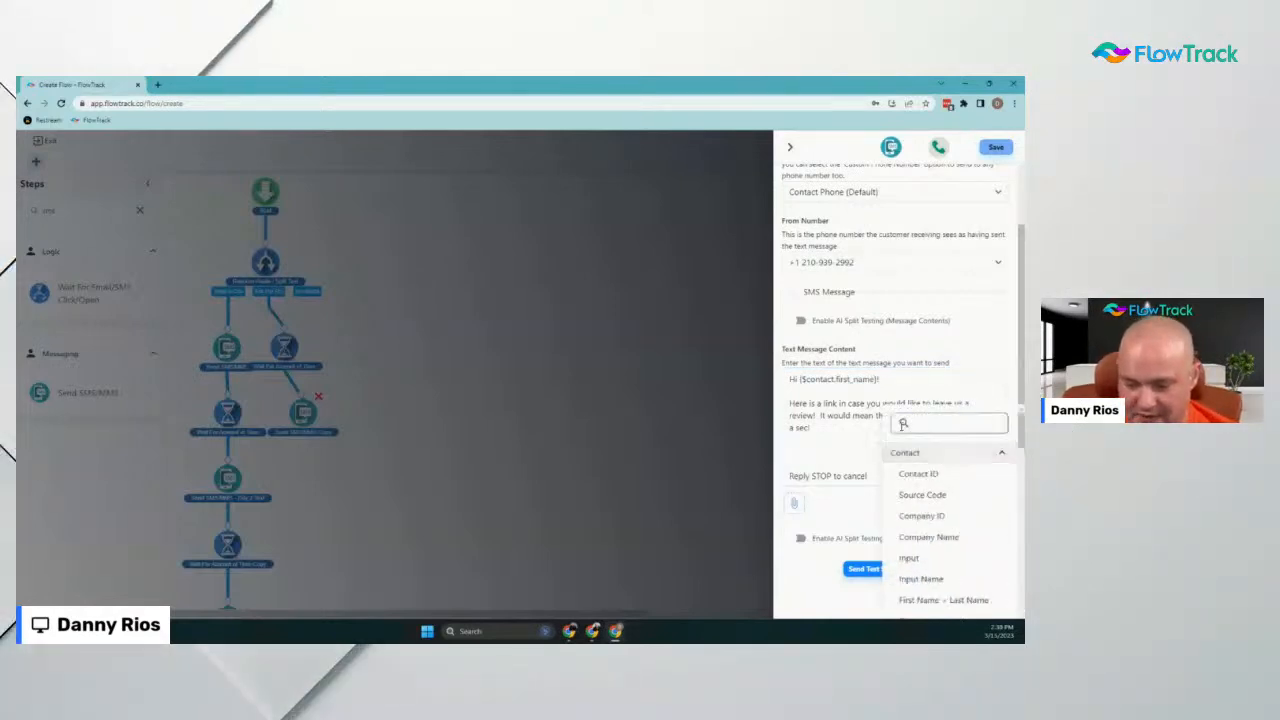
{"action": "scroll", "coordinate": [960, 550], "scroll_direction": "down", "scroll_amount": 2}
{"action": "scroll", "coordinate": [955, 547], "scroll_direction": "up", "scroll_amount": 3}
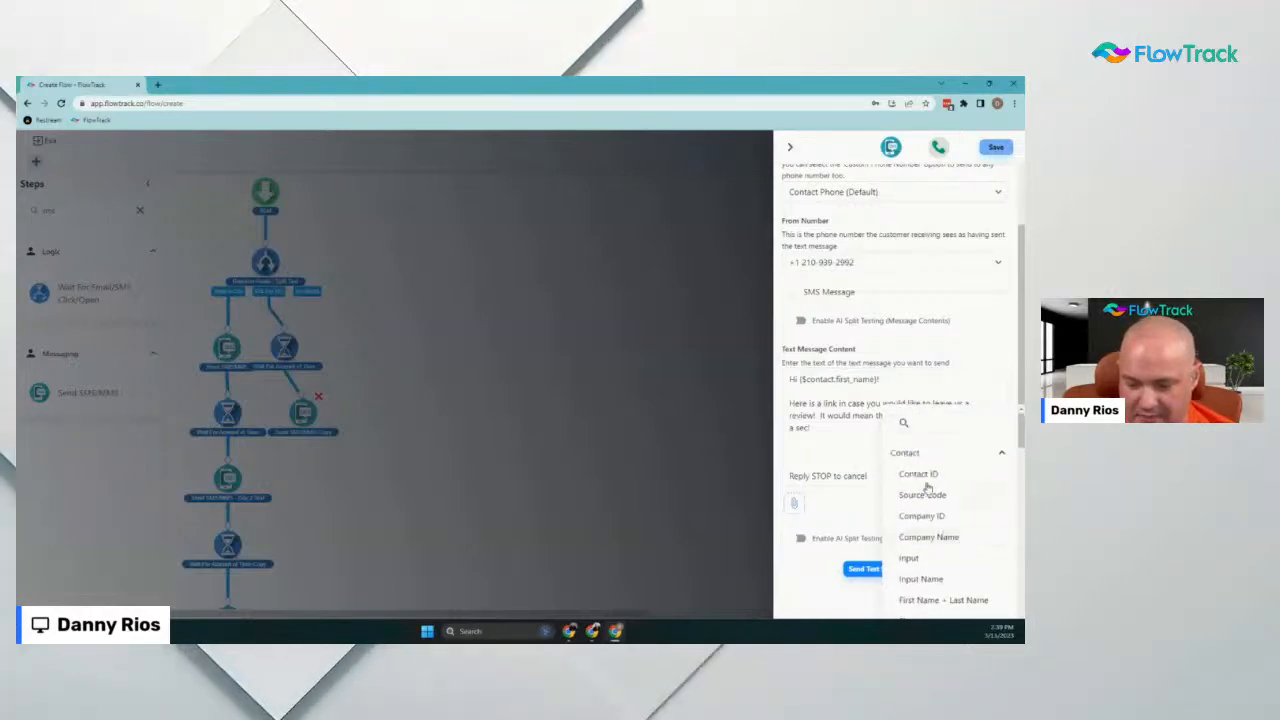
{"action": "left_click", "coordinate": [930, 452]}
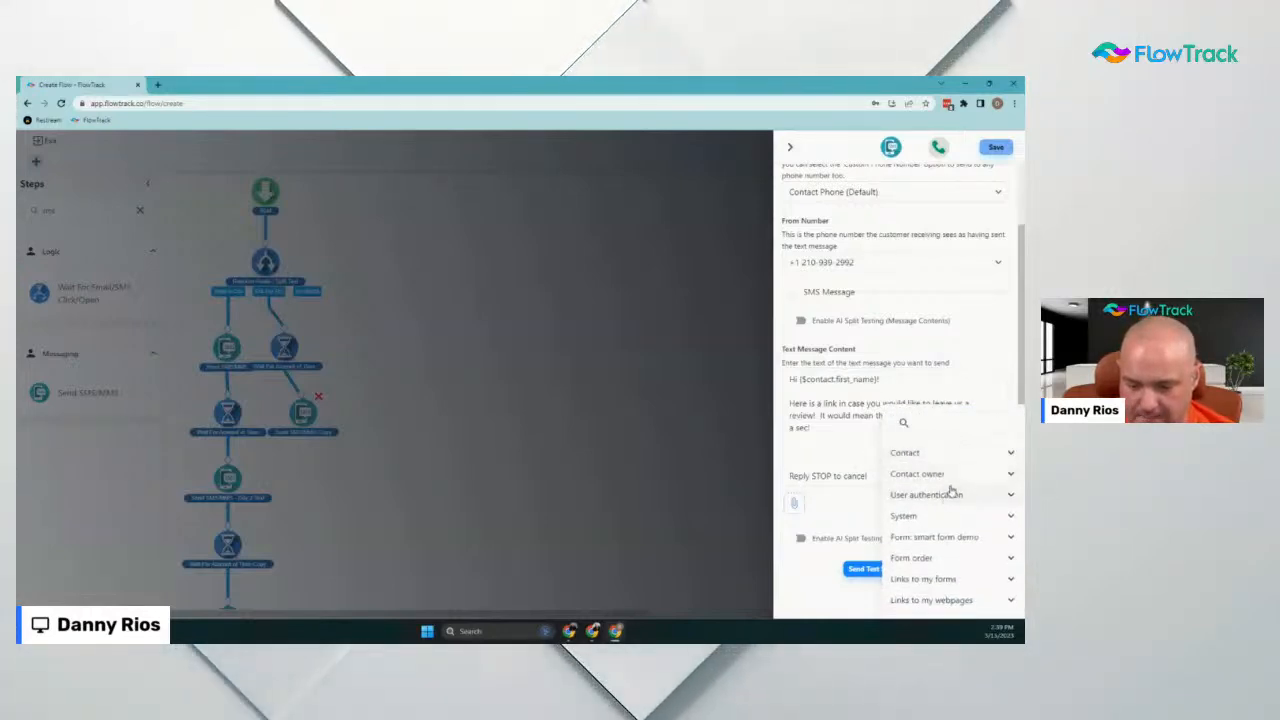
{"action": "left_click", "coordinate": [949, 474]}
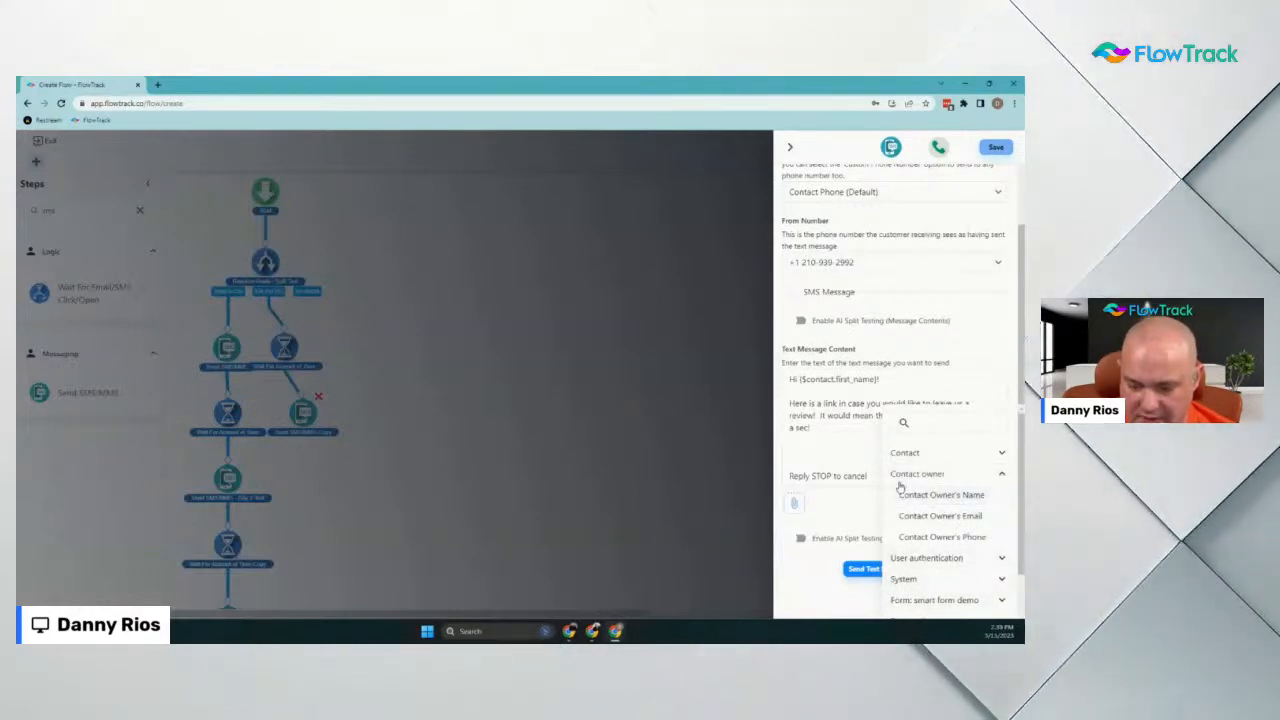
{"action": "scroll", "coordinate": [945, 480], "scroll_direction": "down", "scroll_amount": 1}
{"action": "left_click", "coordinate": [948, 428]}
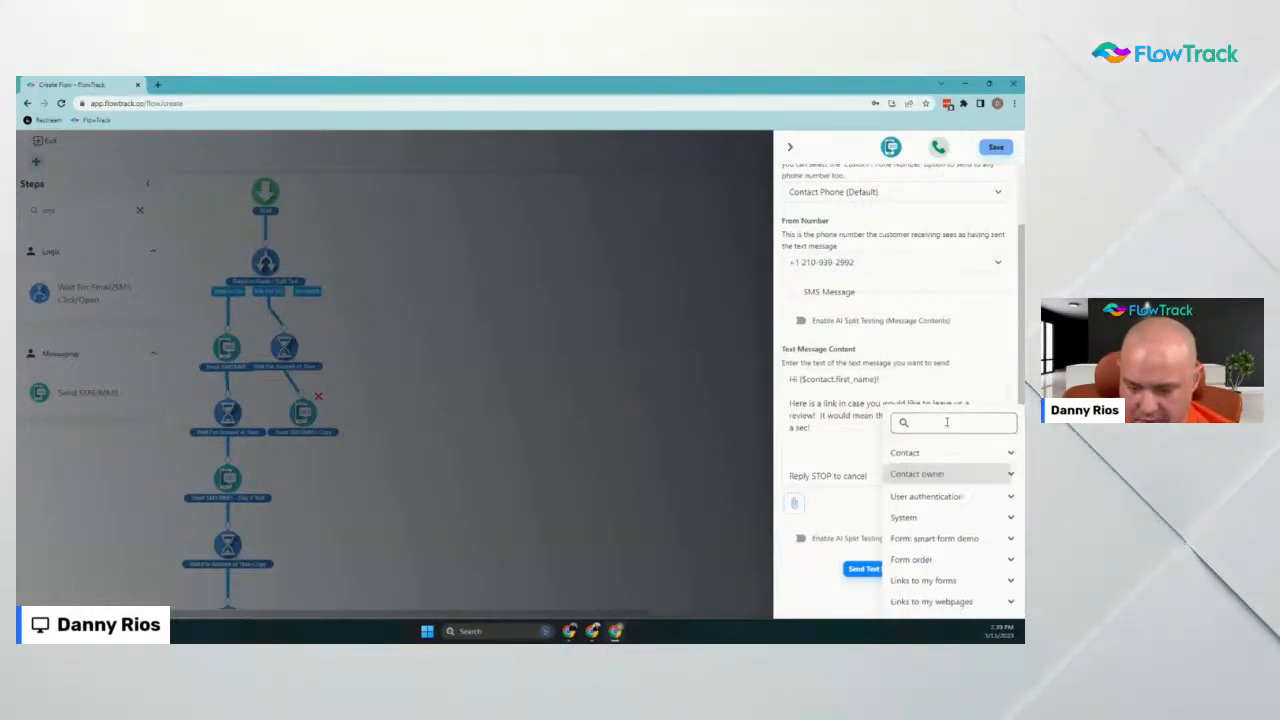
{"action": "left_click", "coordinate": [929, 481]}
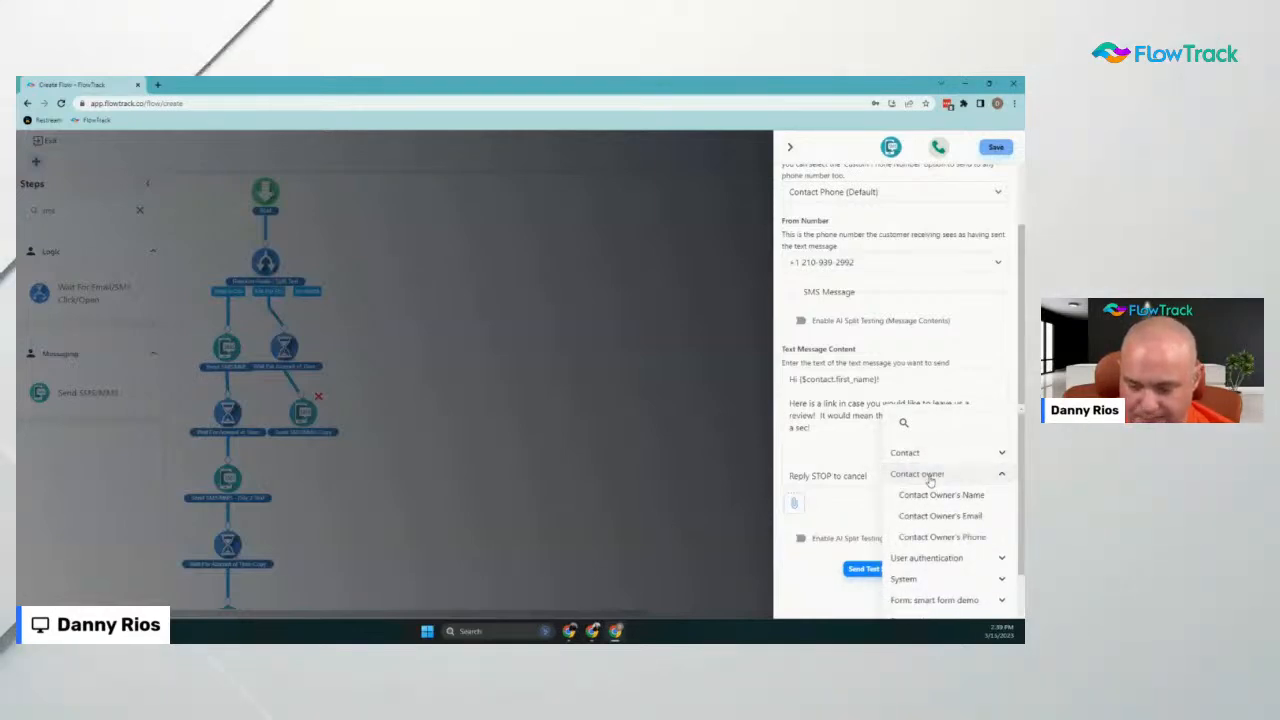
{"action": "left_click", "coordinate": [935, 496]}
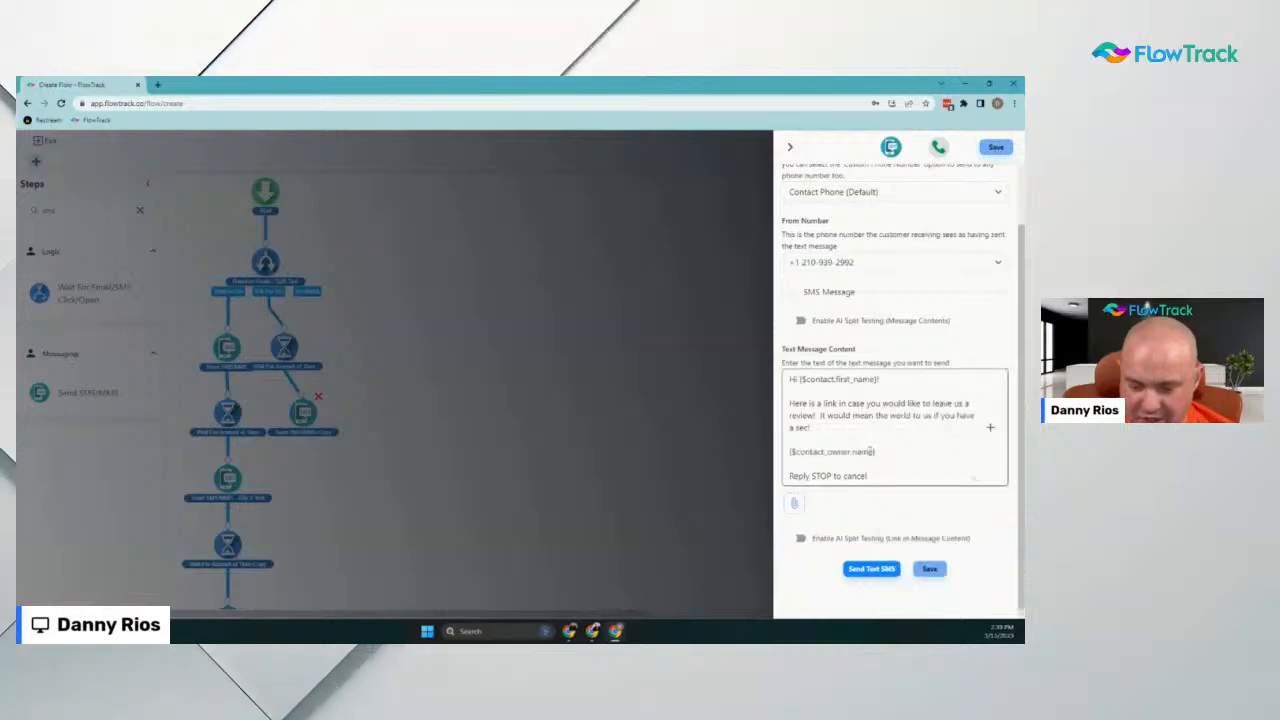
{"action": "left_click", "coordinate": [930, 568]}
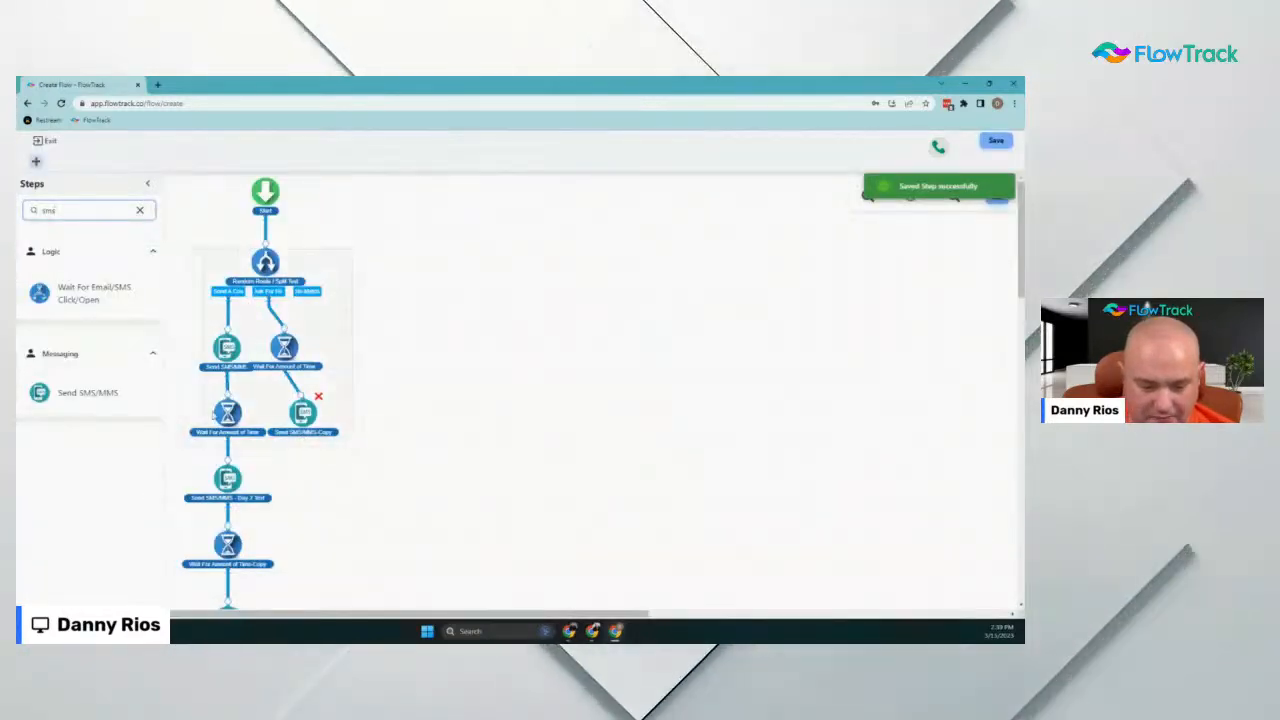
Add a Contact Owner step under Start that assigns the selected user, and save it
{"action": "left_click_drag", "start_coordinate": [190, 421], "coordinate": [186, 439]}
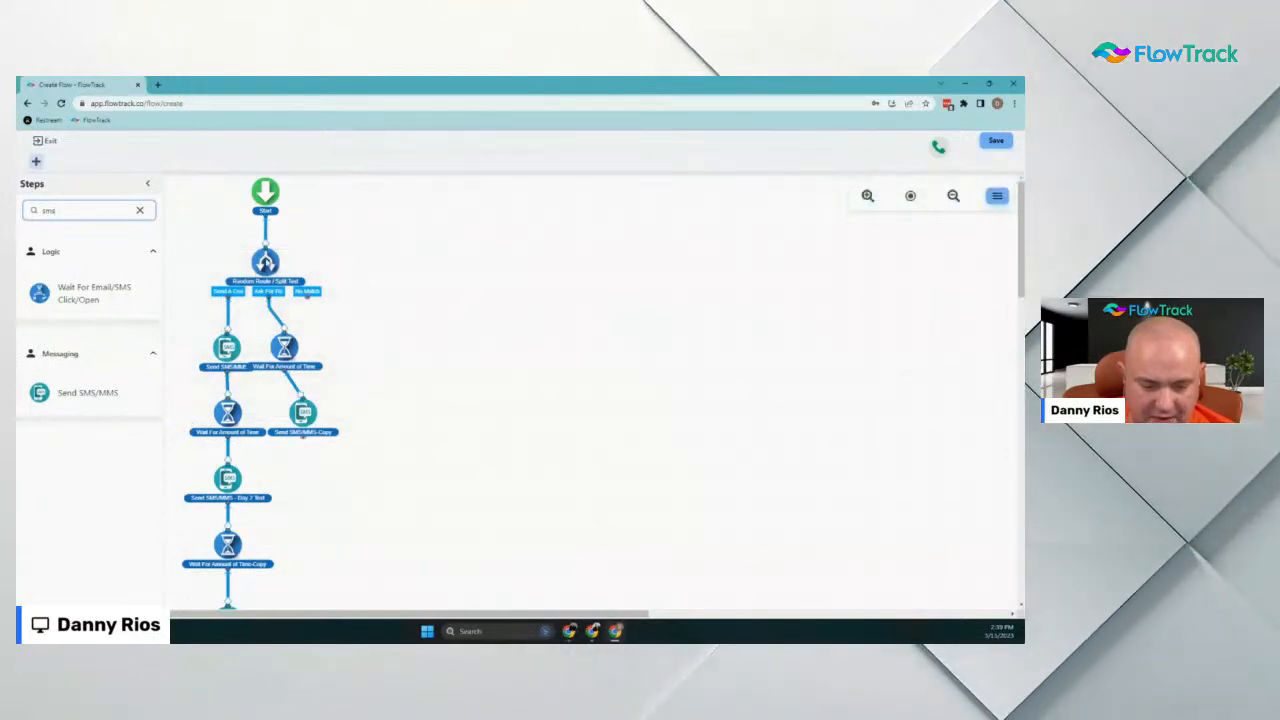
{"action": "left_click_drag", "start_coordinate": [267, 259], "coordinate": [268, 285]}
{"action": "left_click_drag", "start_coordinate": [69, 211], "coordinate": [17, 224]}
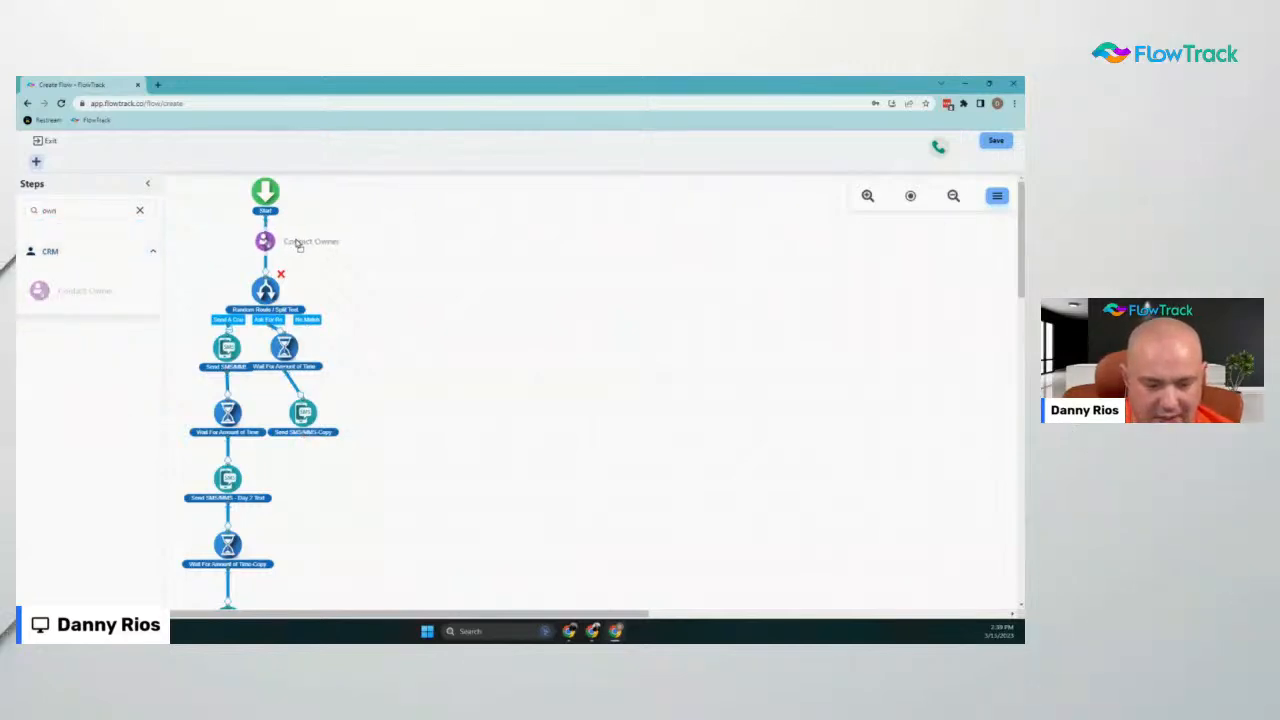
{"action": "left_click_drag", "start_coordinate": [297, 245], "coordinate": [294, 240]}
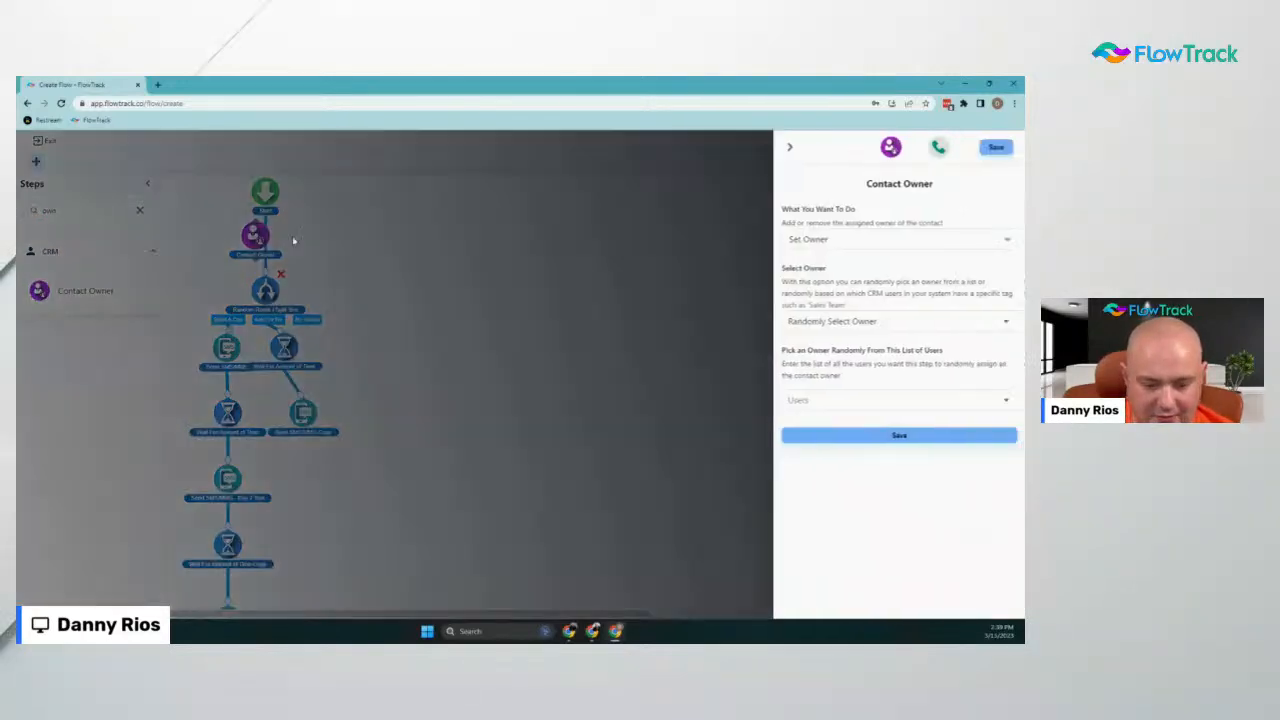
{"action": "left_click", "coordinate": [891, 319]}
{"action": "left_click", "coordinate": [837, 433]}
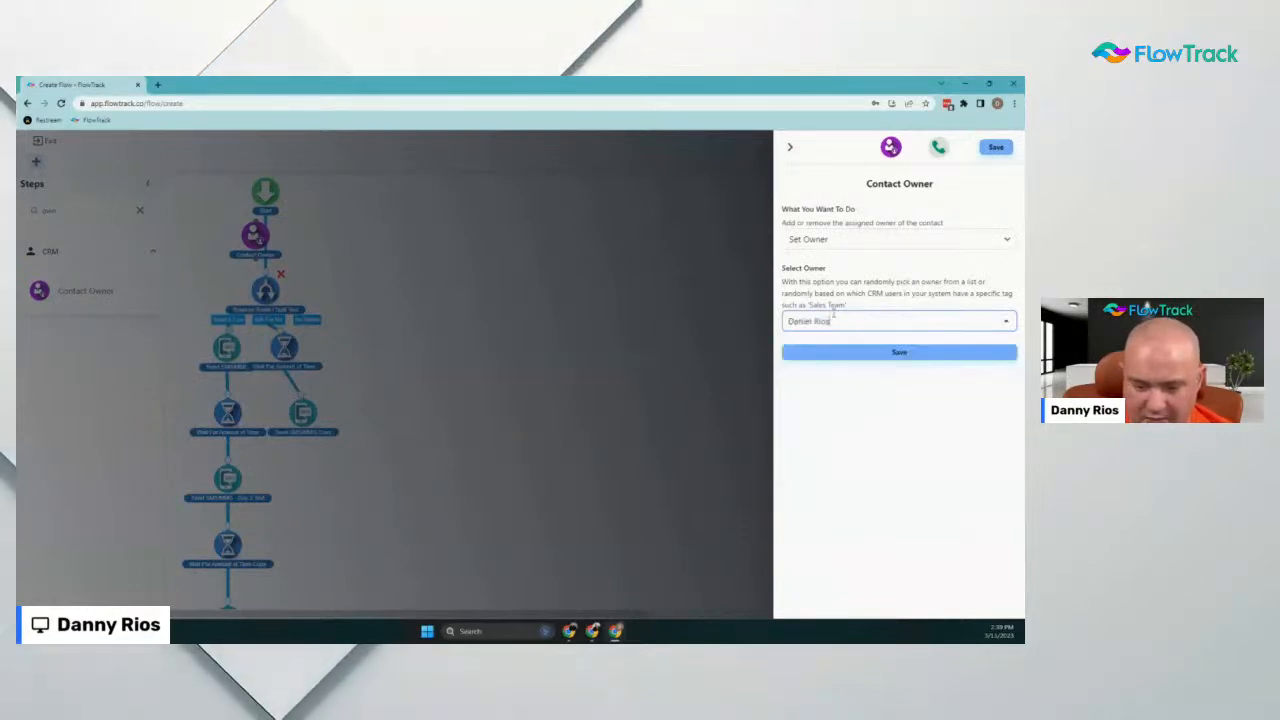
{"action": "left_click", "coordinate": [880, 357]}
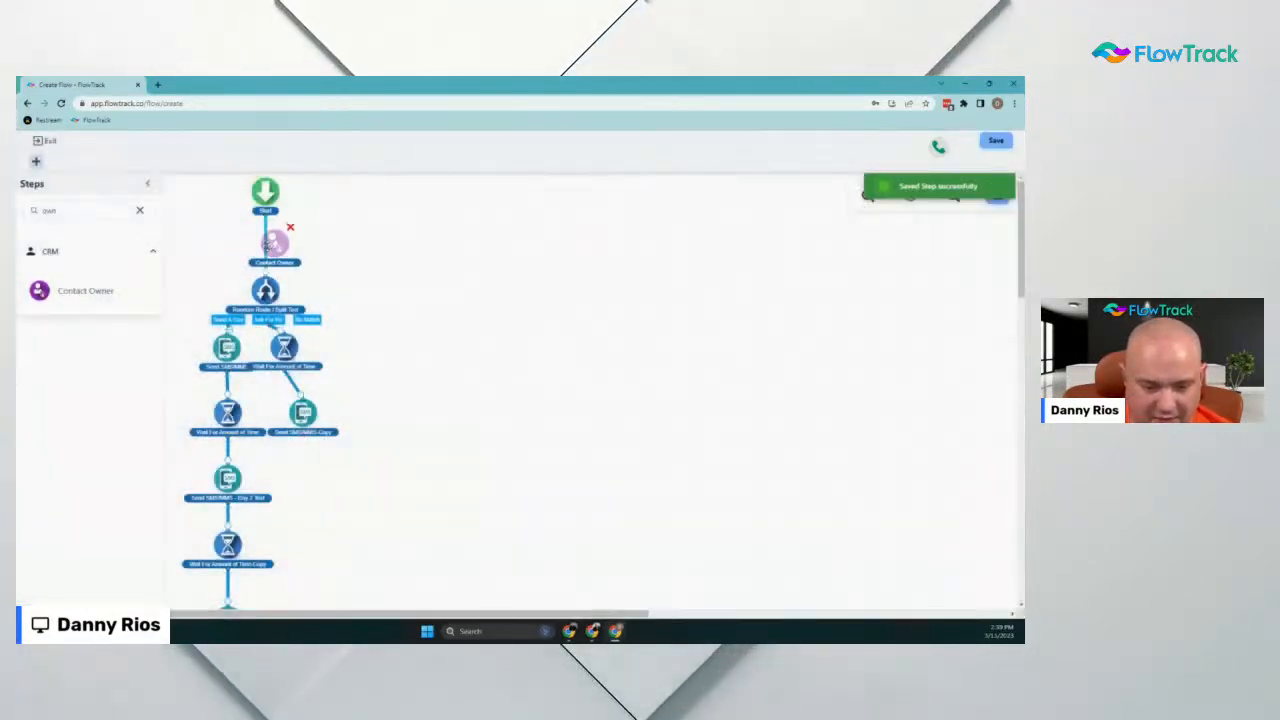
Remove the direct Start-to-split-test link and open the coupon SMS step
{"action": "left_click_drag", "start_coordinate": [268, 246], "coordinate": [314, 246]}
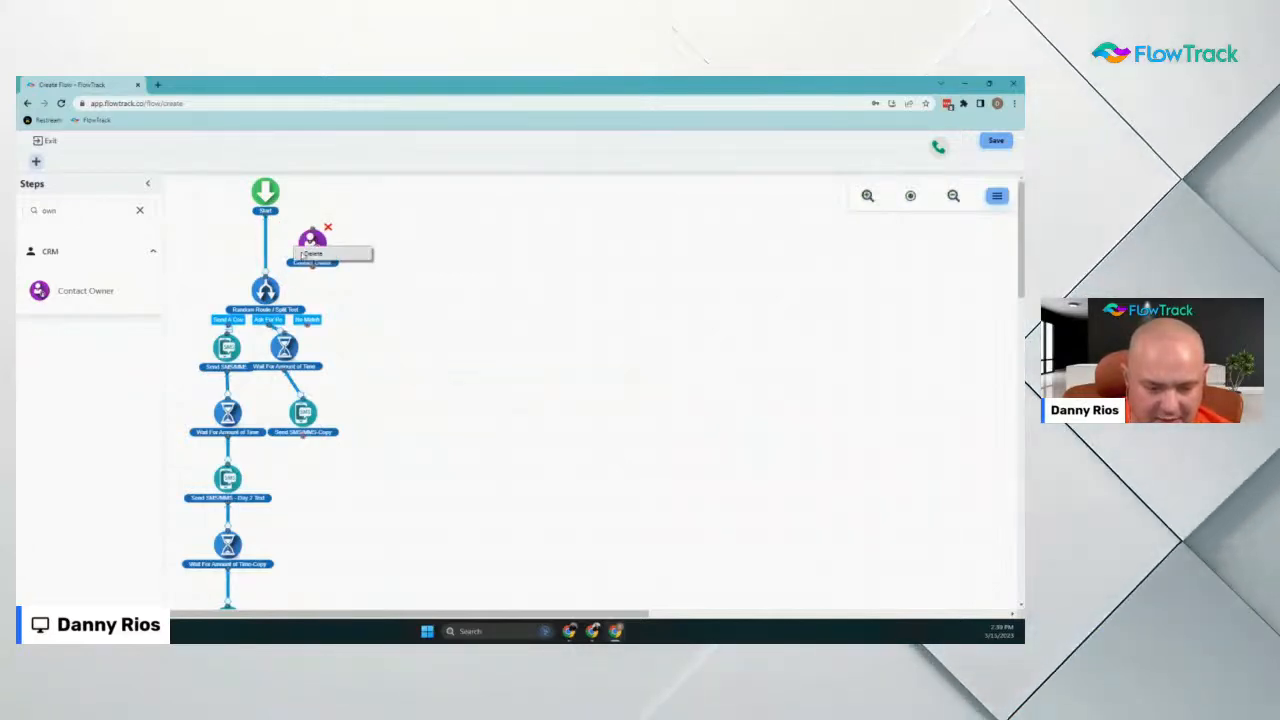
{"action": "left_click", "coordinate": [314, 254]}
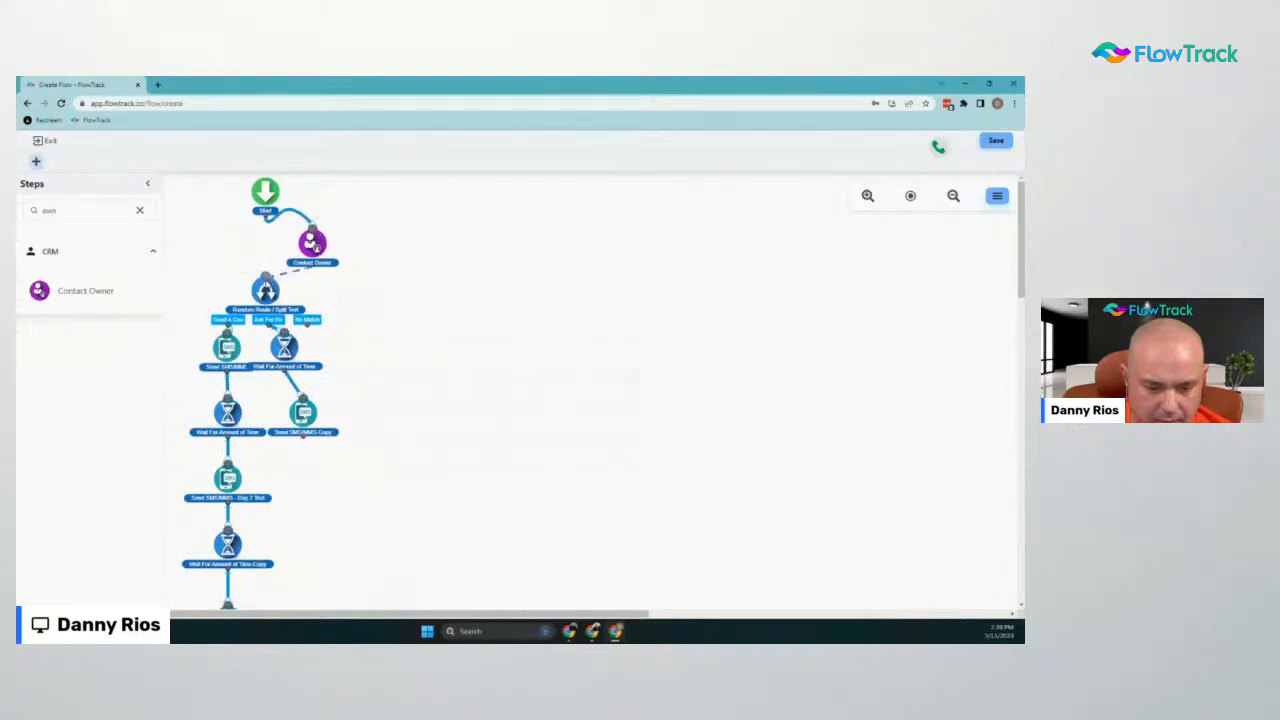
{"action": "scroll", "coordinate": [425, 493], "scroll_direction": "down", "scroll_amount": 1}
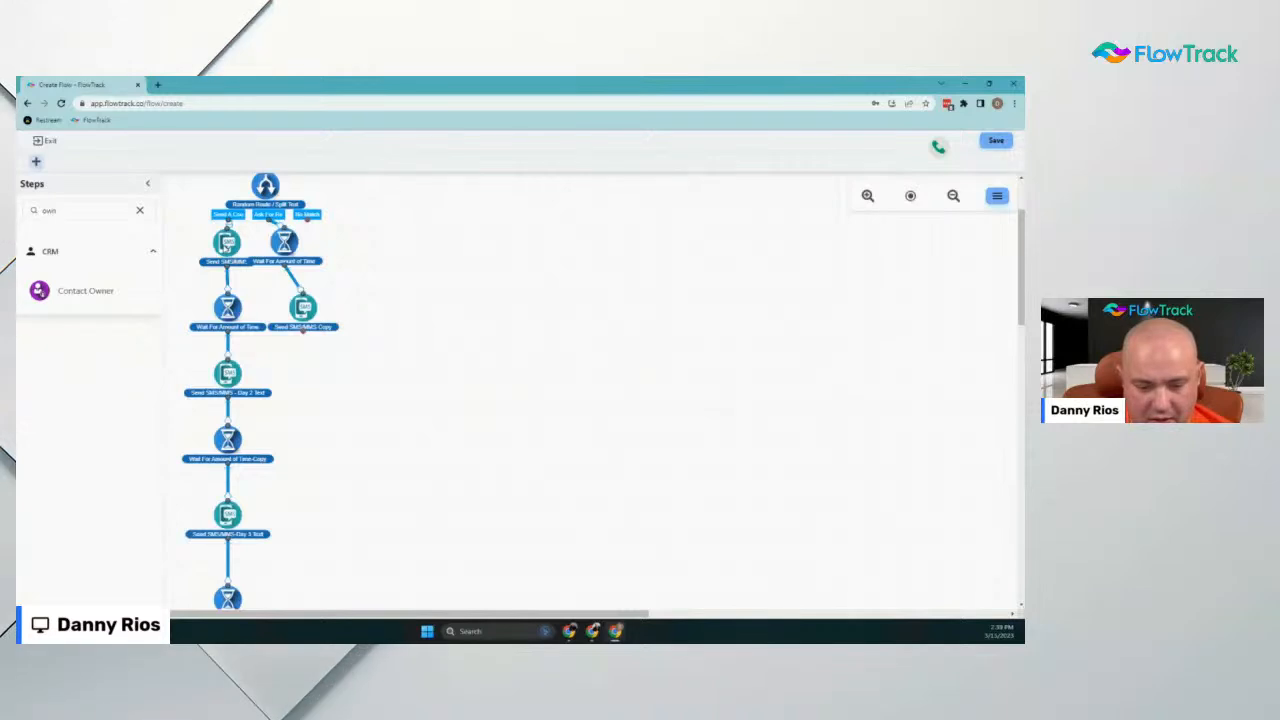
{"action": "left_click", "coordinate": [227, 243]}
{"action": "scroll", "coordinate": [889, 460], "scroll_direction": "down", "scroll_amount": 3}
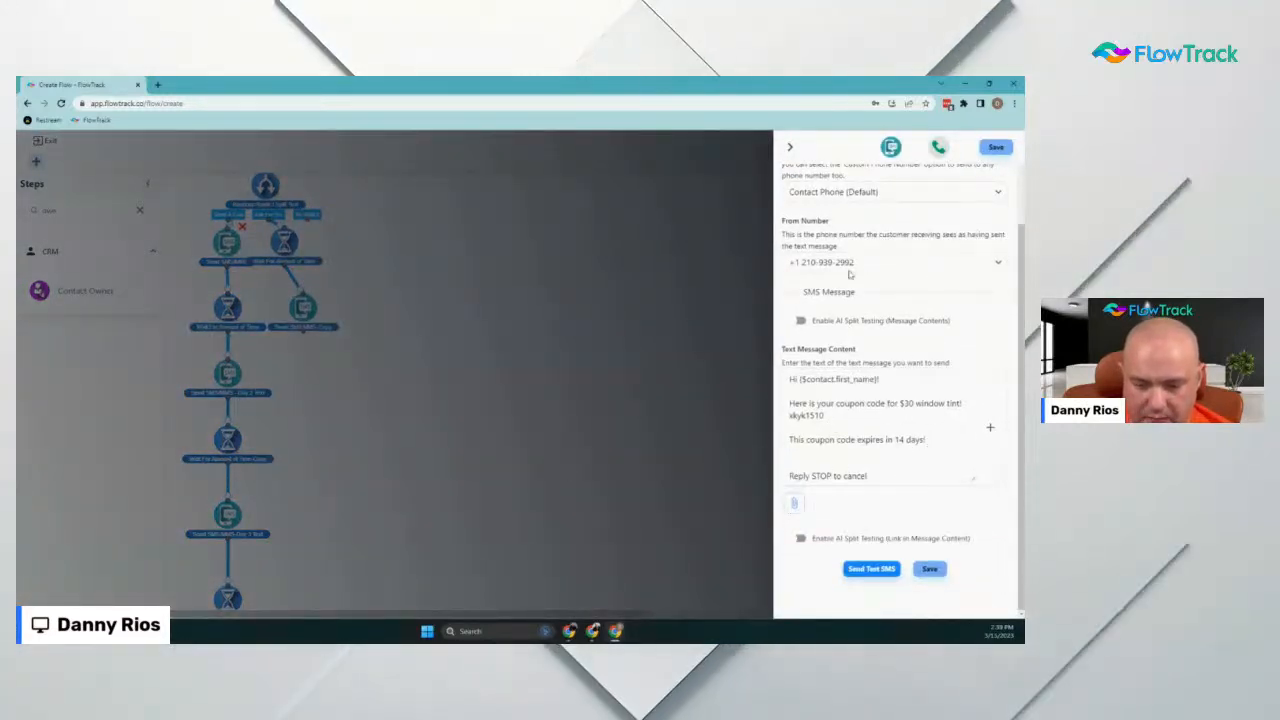
{"action": "left_click", "coordinate": [789, 147]}
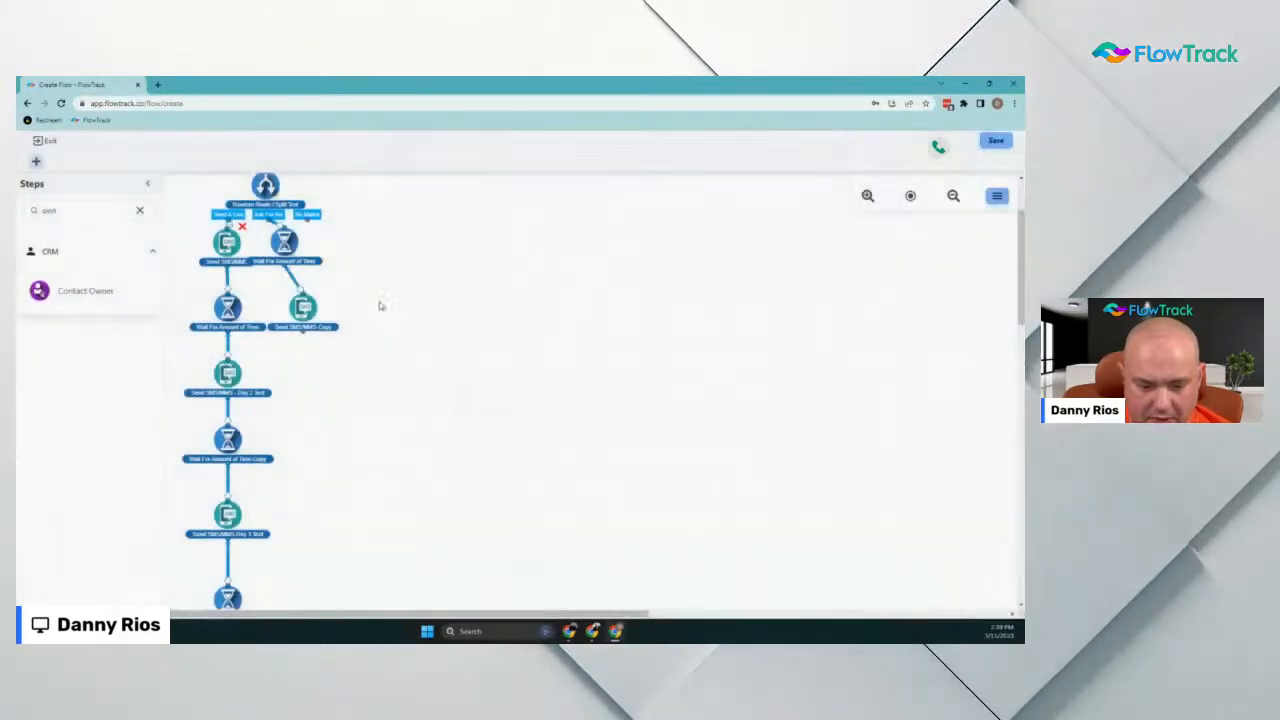
{"action": "left_click", "coordinate": [300, 307]}
{"action": "scroll", "coordinate": [886, 451], "scroll_direction": "down", "scroll_amount": 3}
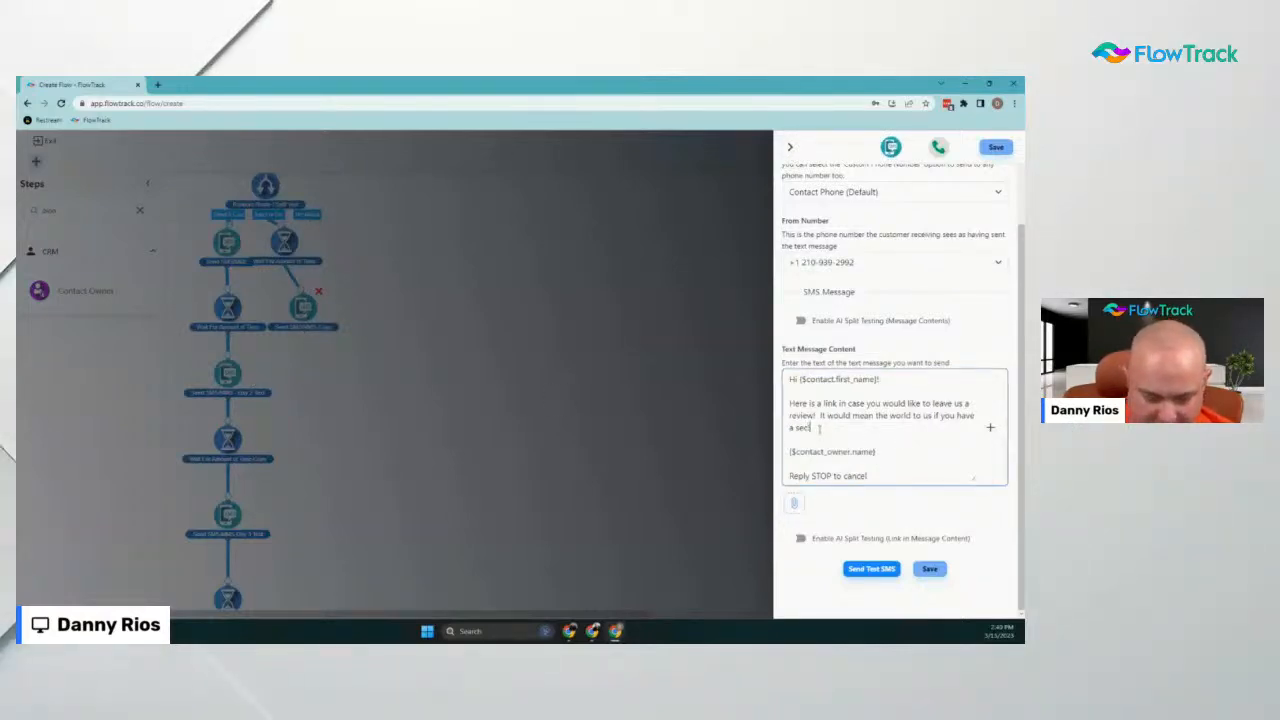
{"action": "key", "text": "Return"}
{"action": "key", "text": "Return"}
{"action": "type", "text": "ww"}
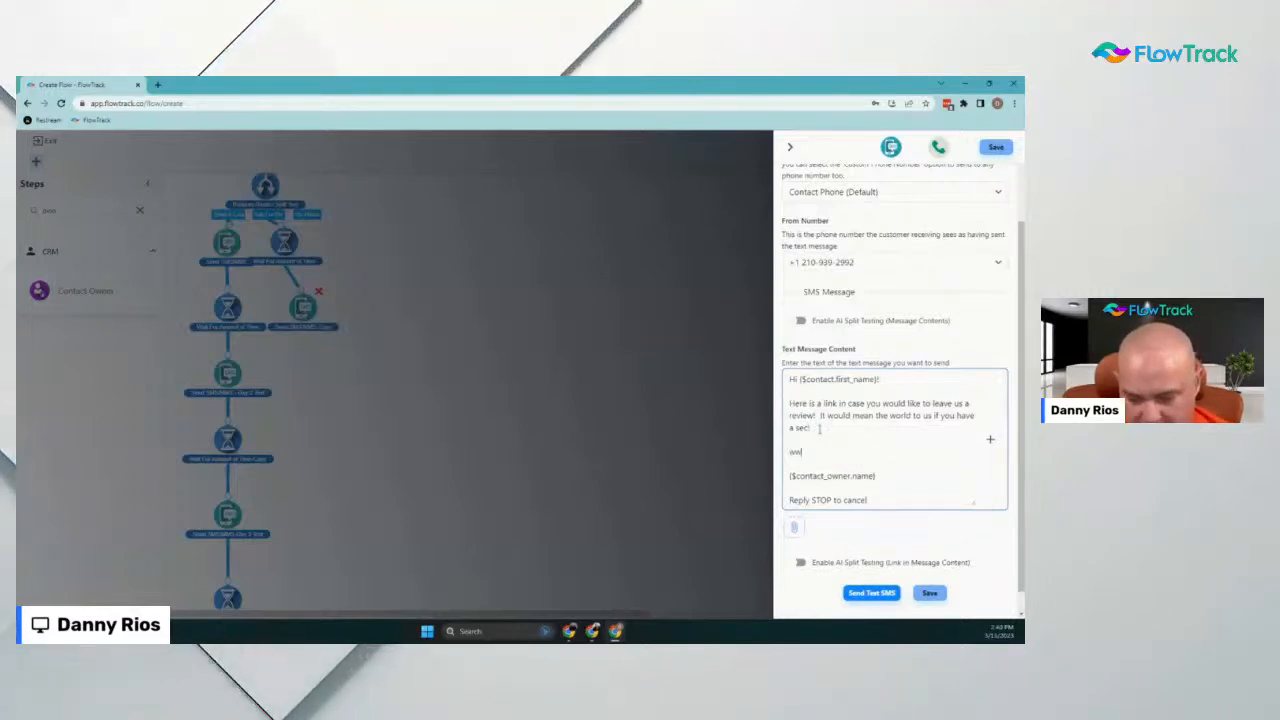
{"action": "type", "text": "w.reviewlink"}
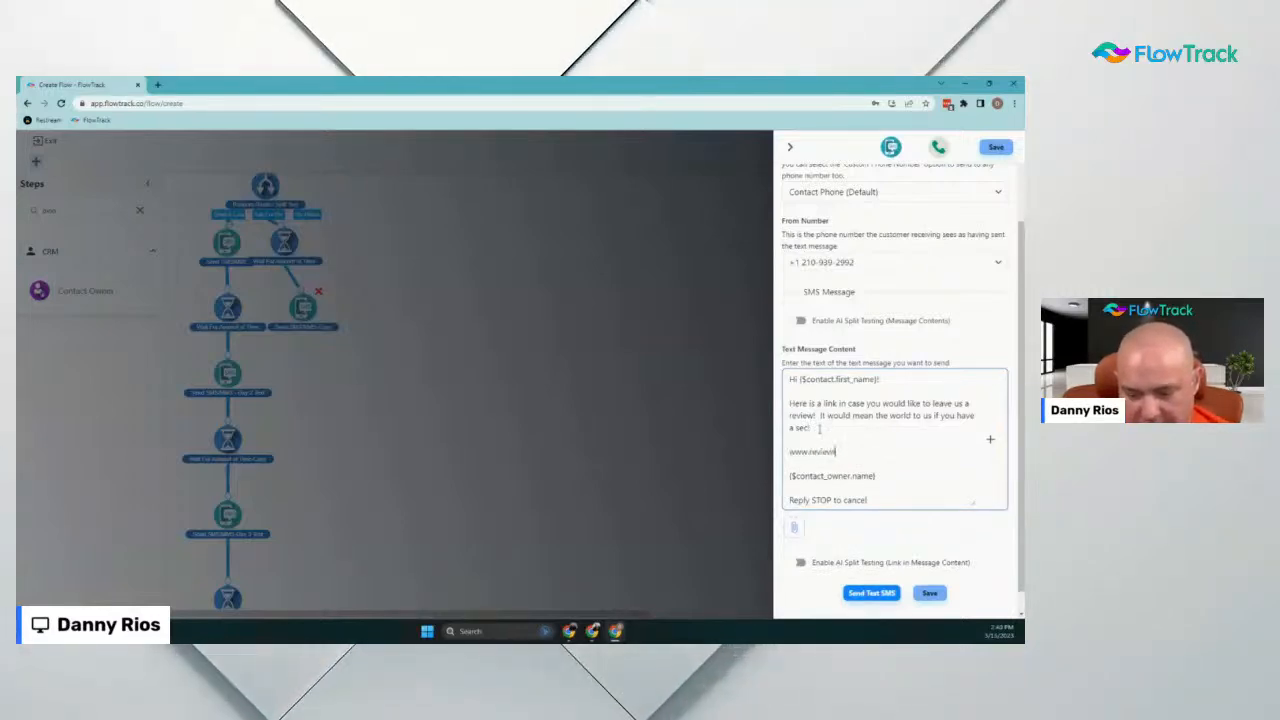
{"action": "type", "text": ".com"}
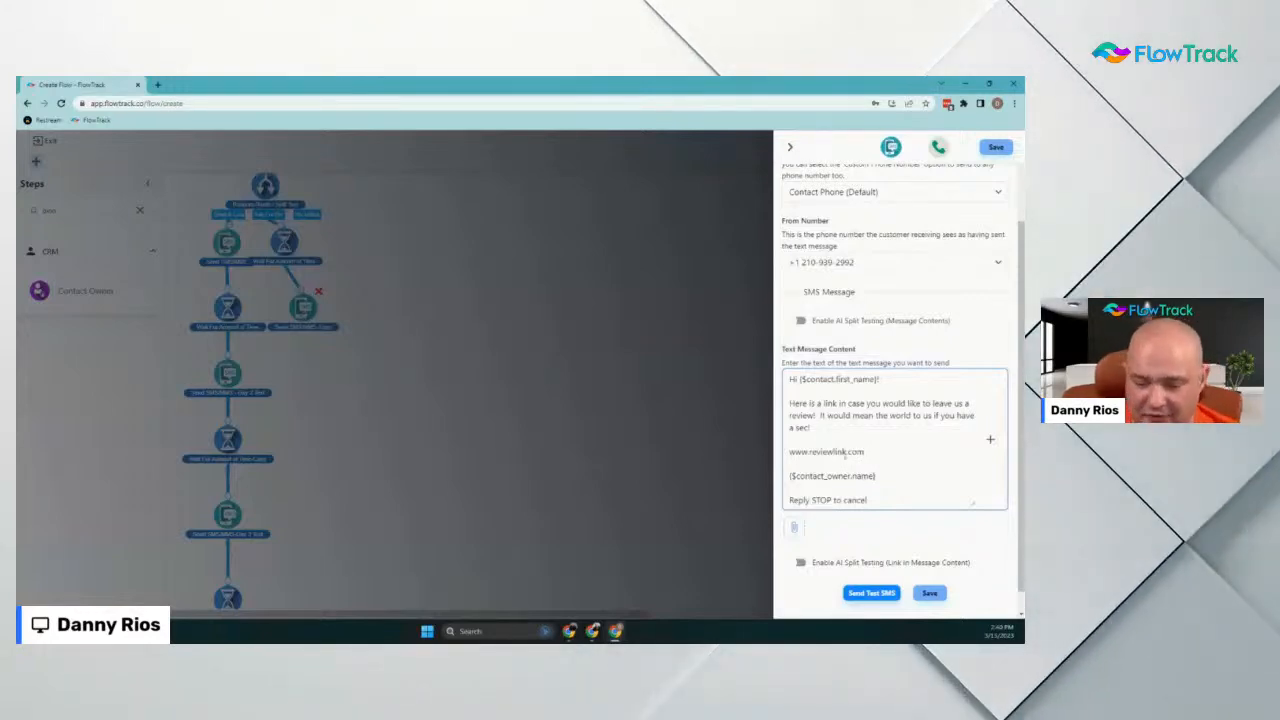
Set the message's link shortener to the Short URL FIRSTNAME/1234 format
{"action": "scroll", "coordinate": [832, 397], "scroll_direction": "up", "scroll_amount": 1}
{"action": "scroll", "coordinate": [832, 397], "scroll_direction": "up", "scroll_amount": 3}
{"action": "left_click", "coordinate": [843, 217]}
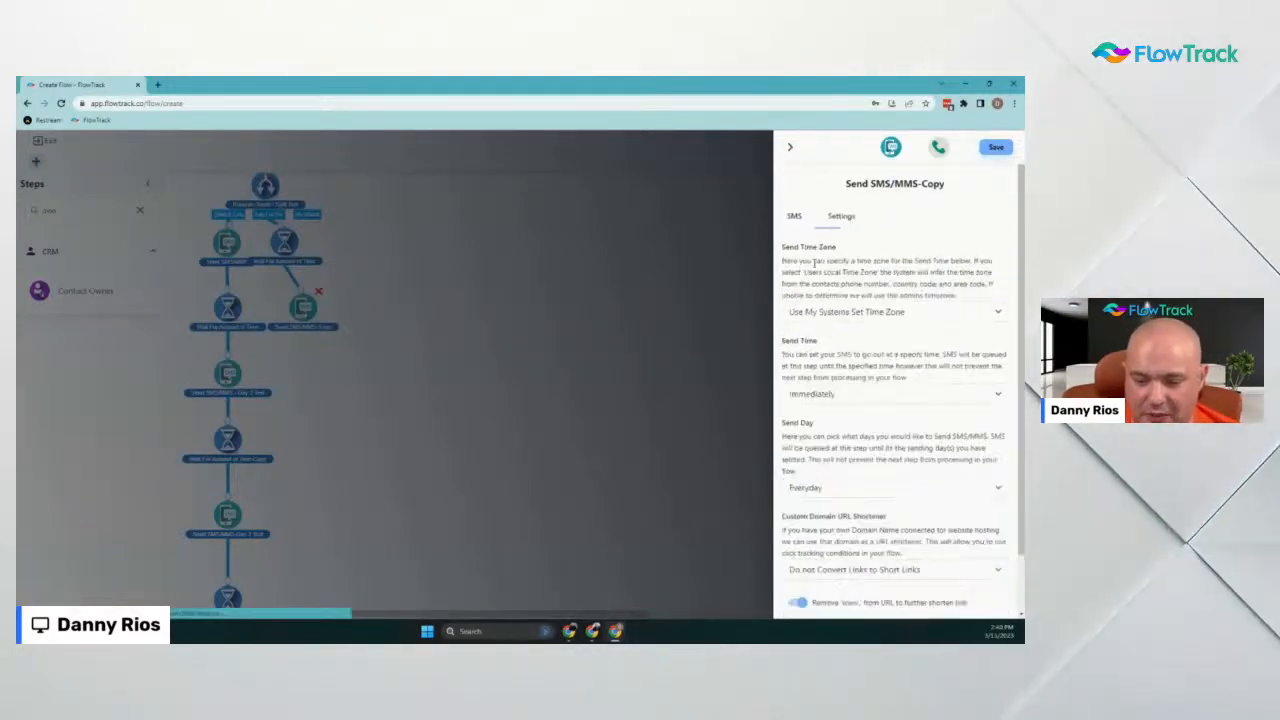
{"action": "scroll", "coordinate": [847, 410], "scroll_direction": "down", "scroll_amount": 3}
{"action": "left_click", "coordinate": [847, 506]}
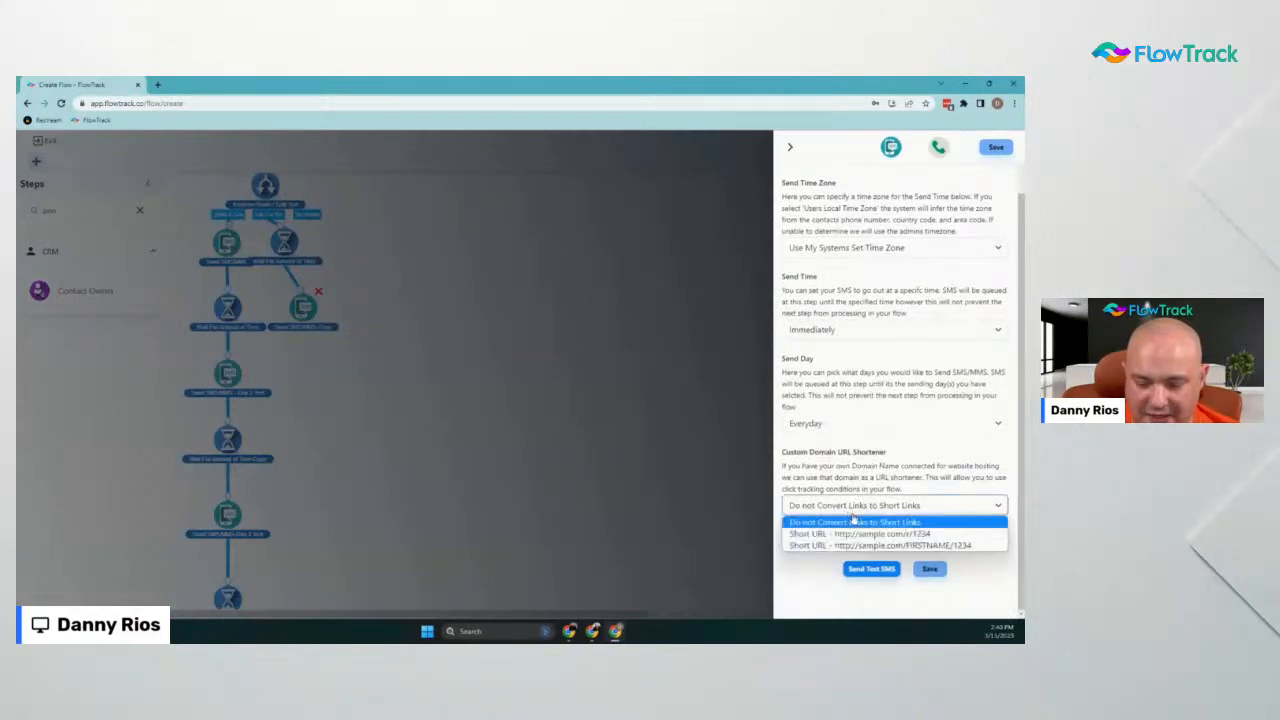
{"action": "left_click", "coordinate": [877, 536]}
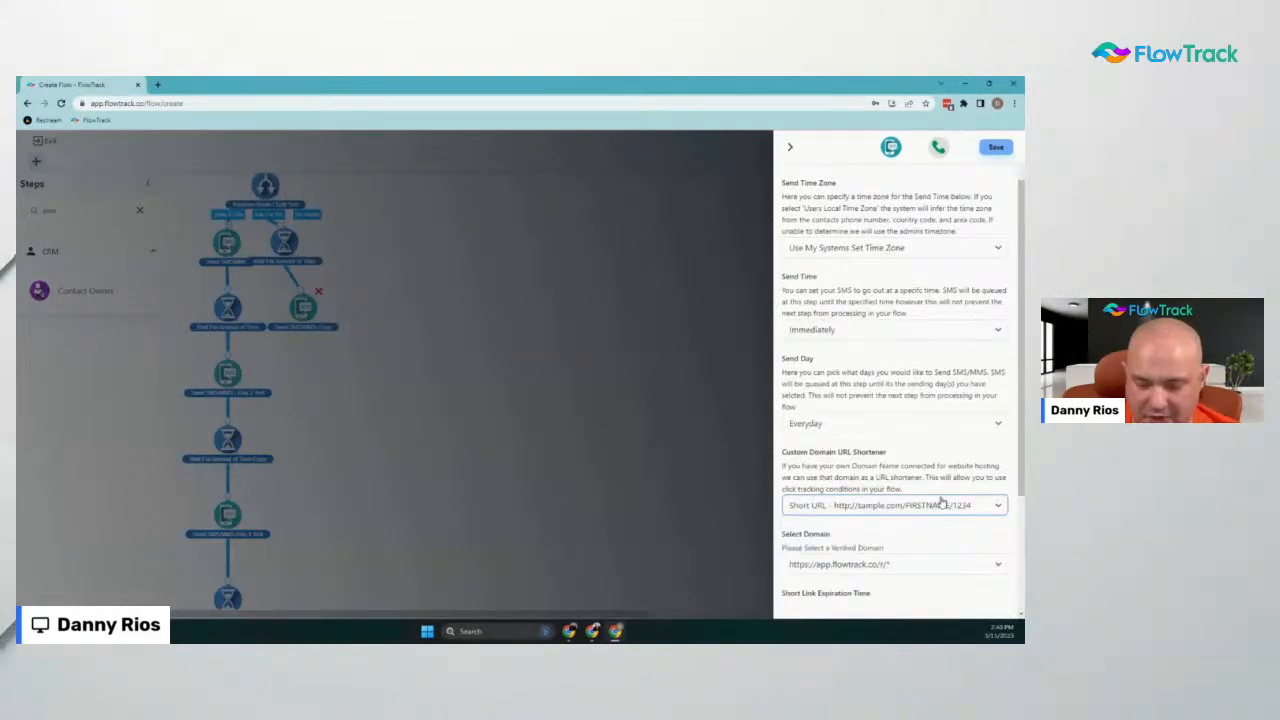
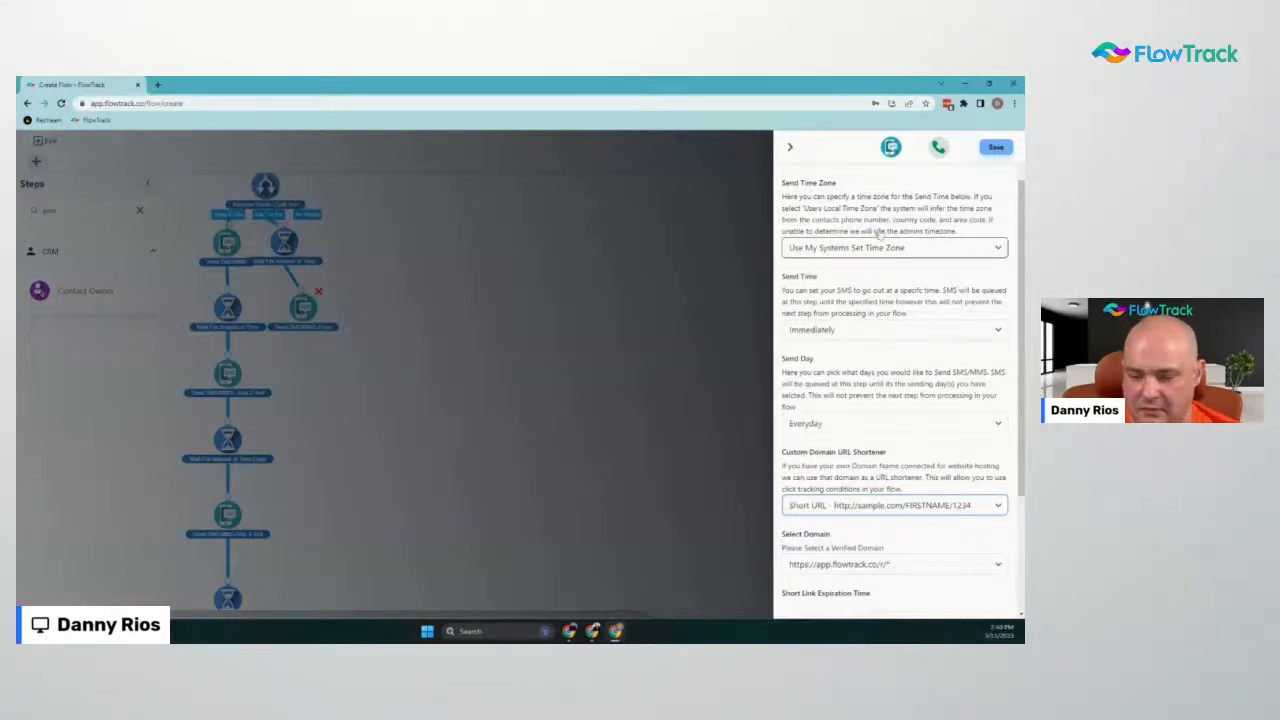
Save the copied SMS step and reposition the Send SMS/MMS-Copy node on the canvas
{"action": "scroll", "coordinate": [879, 233], "scroll_direction": "up", "scroll_amount": 1}
{"action": "scroll", "coordinate": [860, 235], "scroll_direction": "down", "scroll_amount": 4}
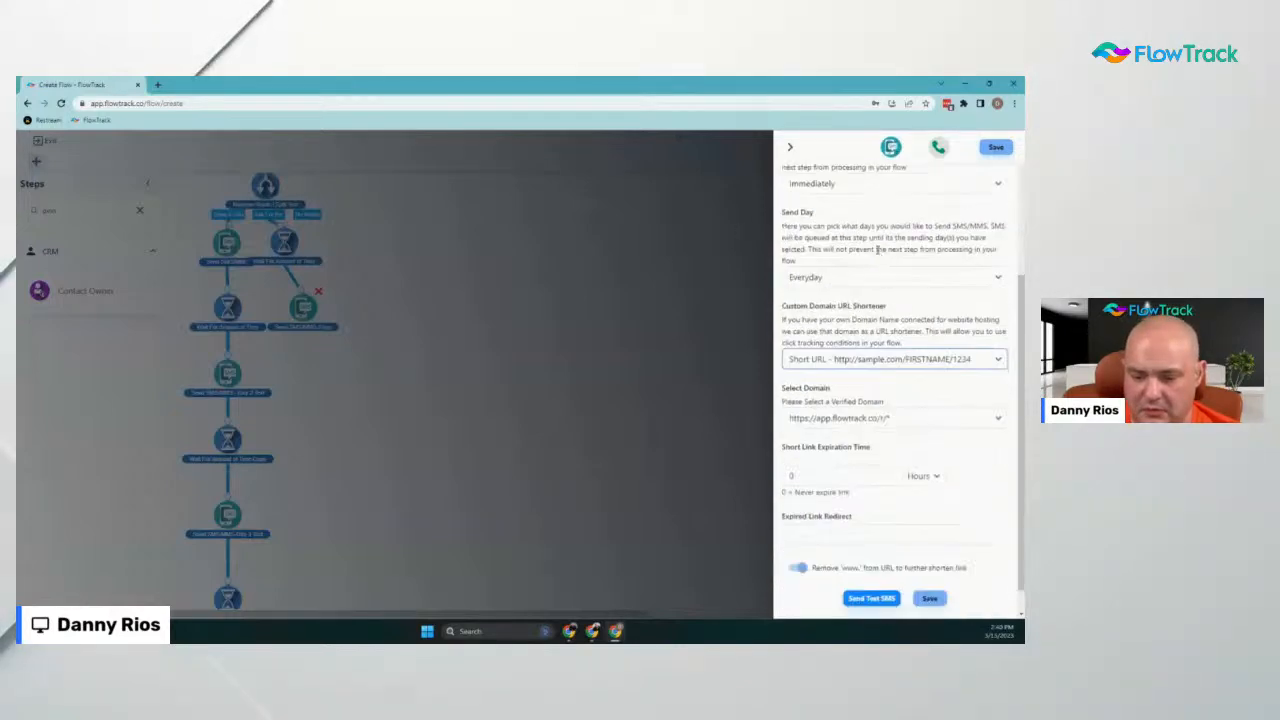
{"action": "scroll", "coordinate": [870, 245], "scroll_direction": "up", "scroll_amount": 2}
{"action": "scroll", "coordinate": [878, 254], "scroll_direction": "down", "scroll_amount": 1}
{"action": "scroll", "coordinate": [877, 254], "scroll_direction": "up", "scroll_amount": 1}
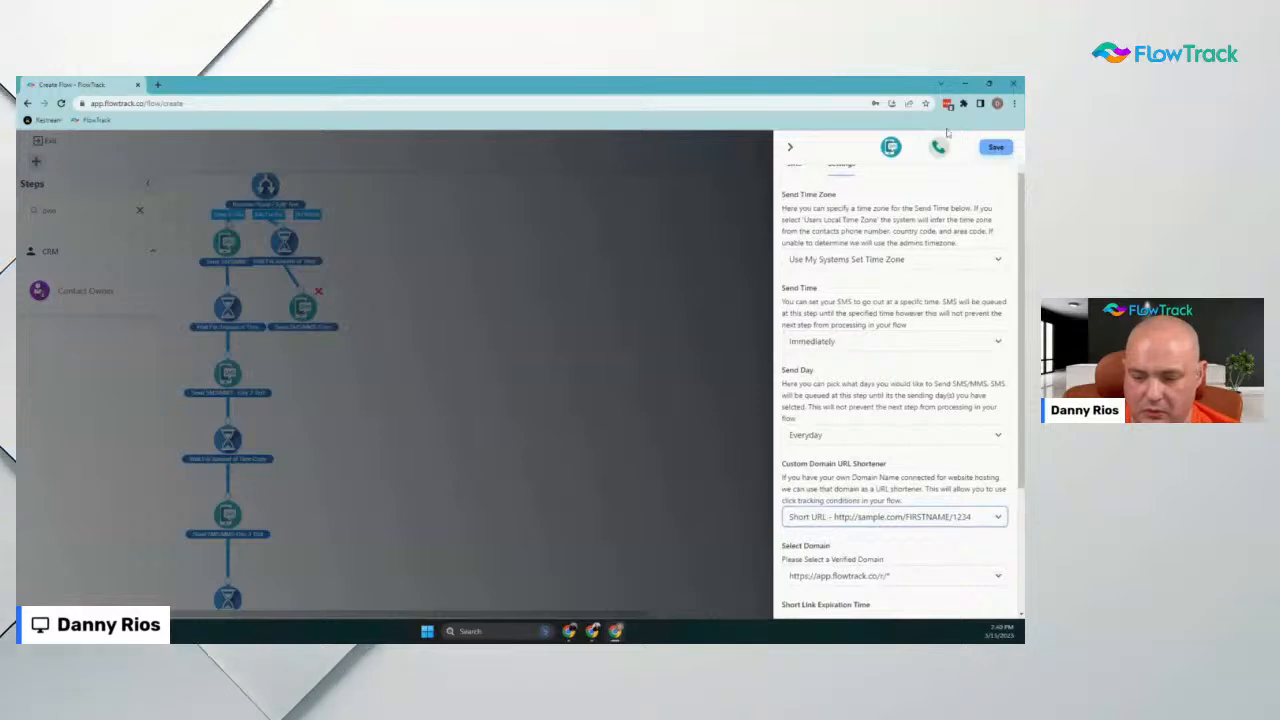
{"action": "left_click", "coordinate": [996, 148]}
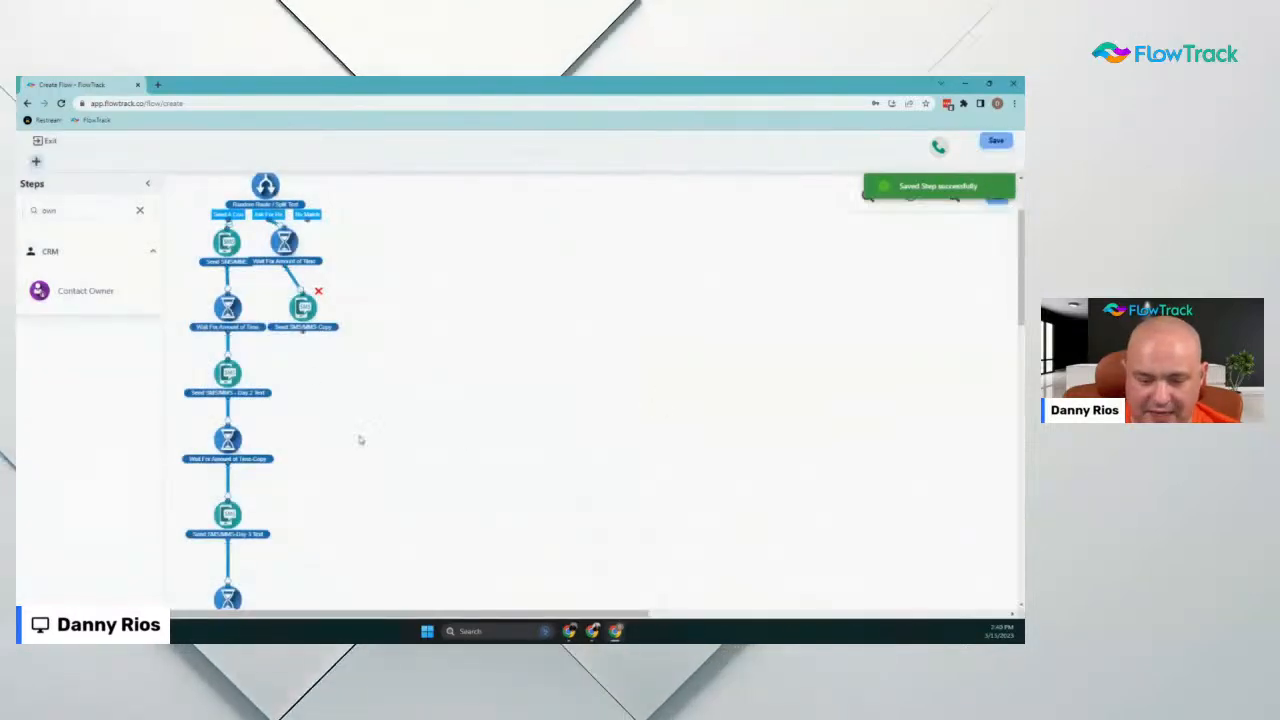
{"action": "left_click_drag", "start_coordinate": [303, 310], "coordinate": [313, 310]}
{"action": "left_click", "coordinate": [284, 241]}
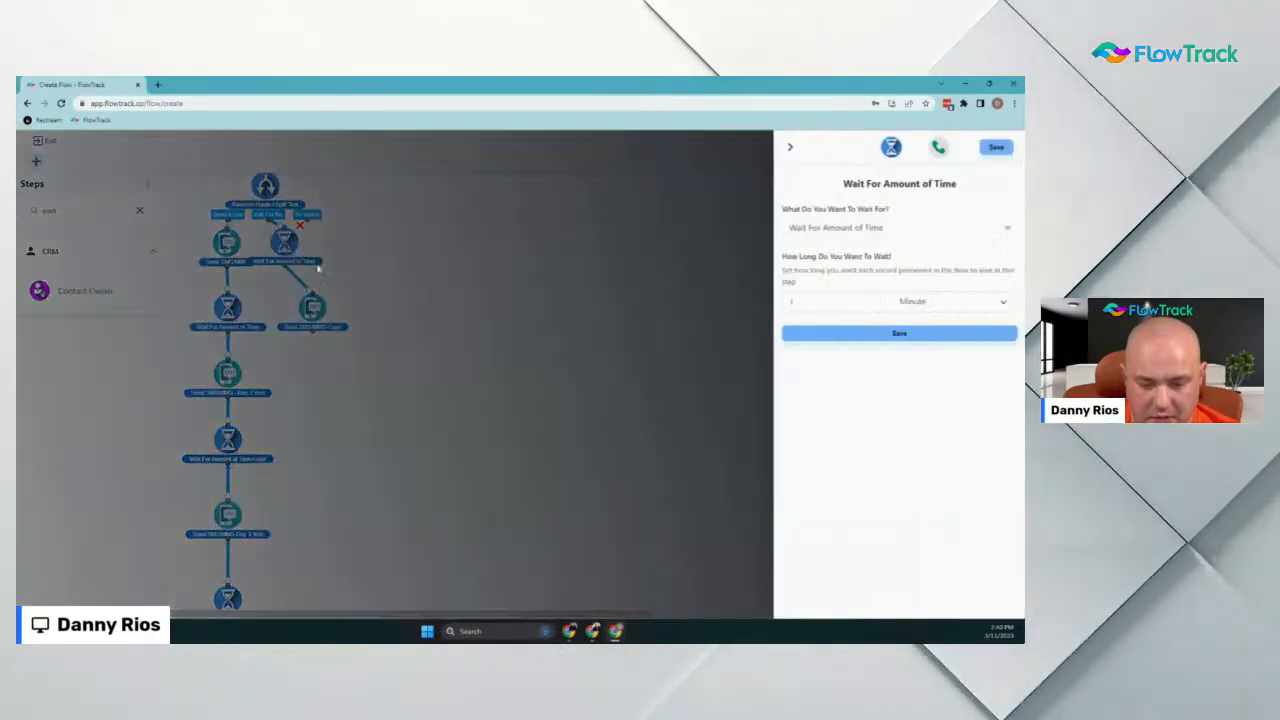
{"action": "left_click", "coordinate": [790, 148]}
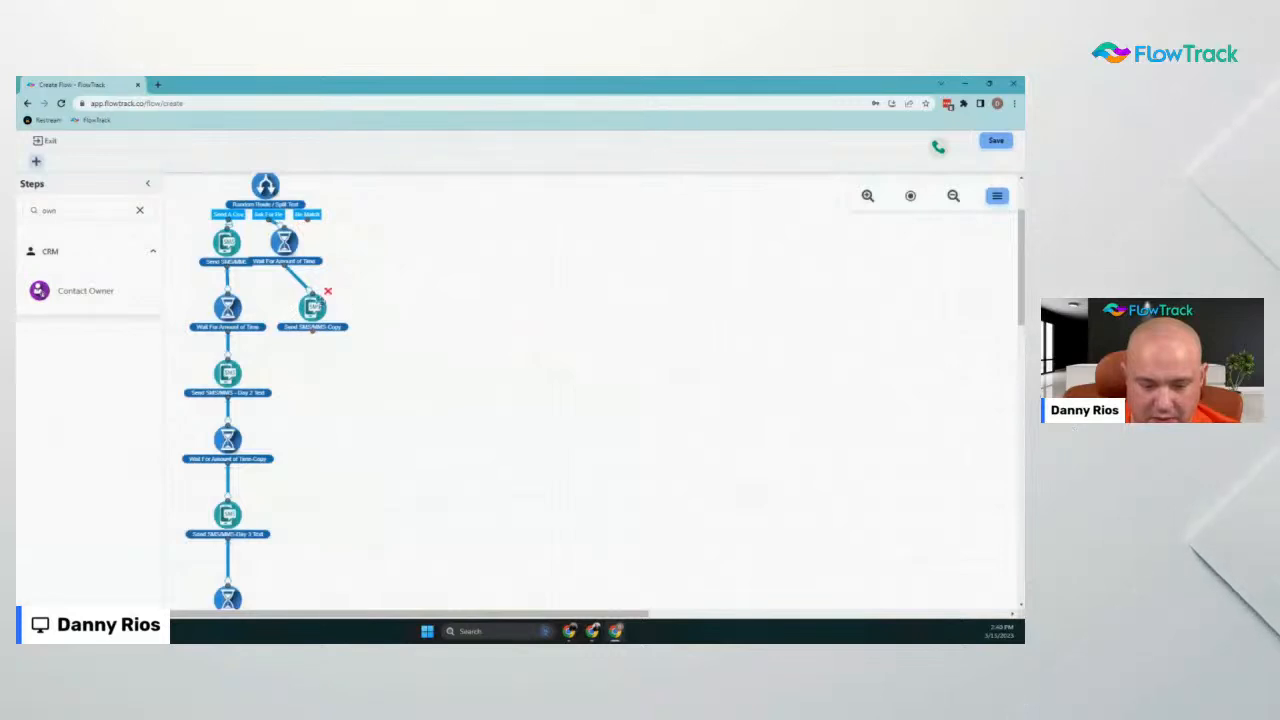
{"action": "left_click", "coordinate": [314, 306]}
{"action": "scroll", "coordinate": [988, 560], "scroll_direction": "down", "scroll_amount": 1}
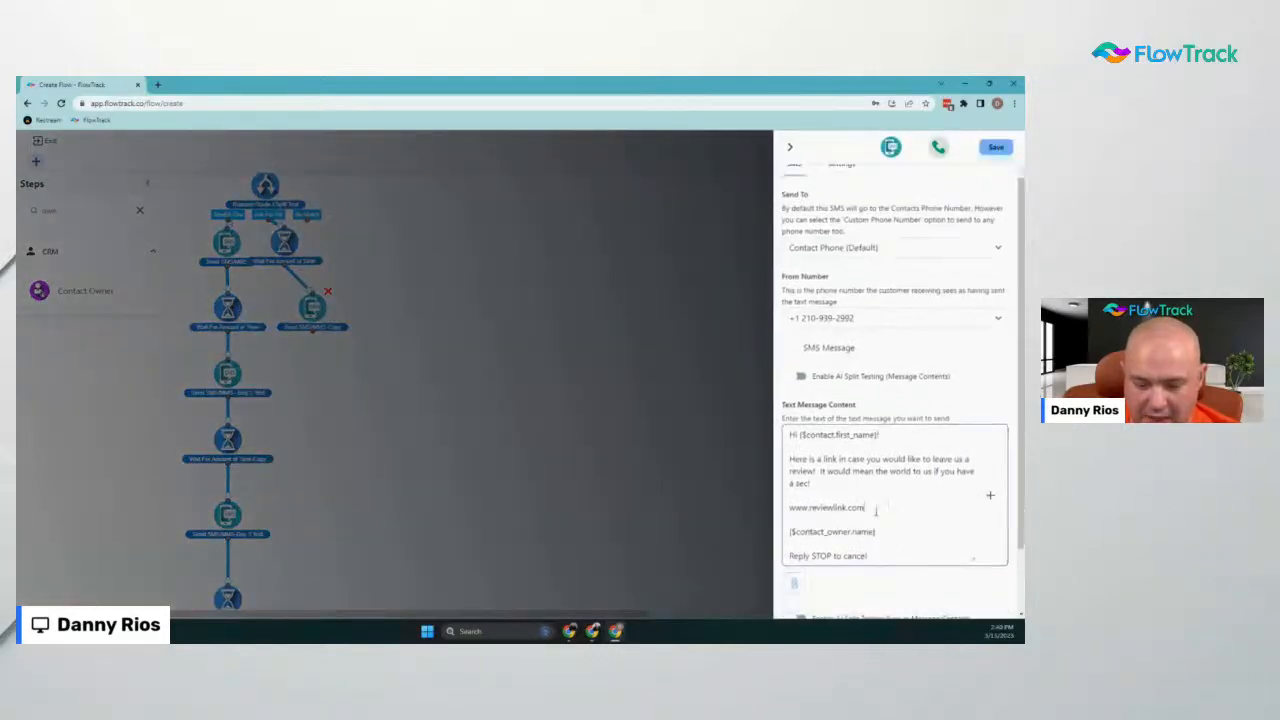
{"action": "scroll", "coordinate": [984, 480], "scroll_direction": "up", "scroll_amount": 1}
{"action": "left_click", "coordinate": [840, 216]}
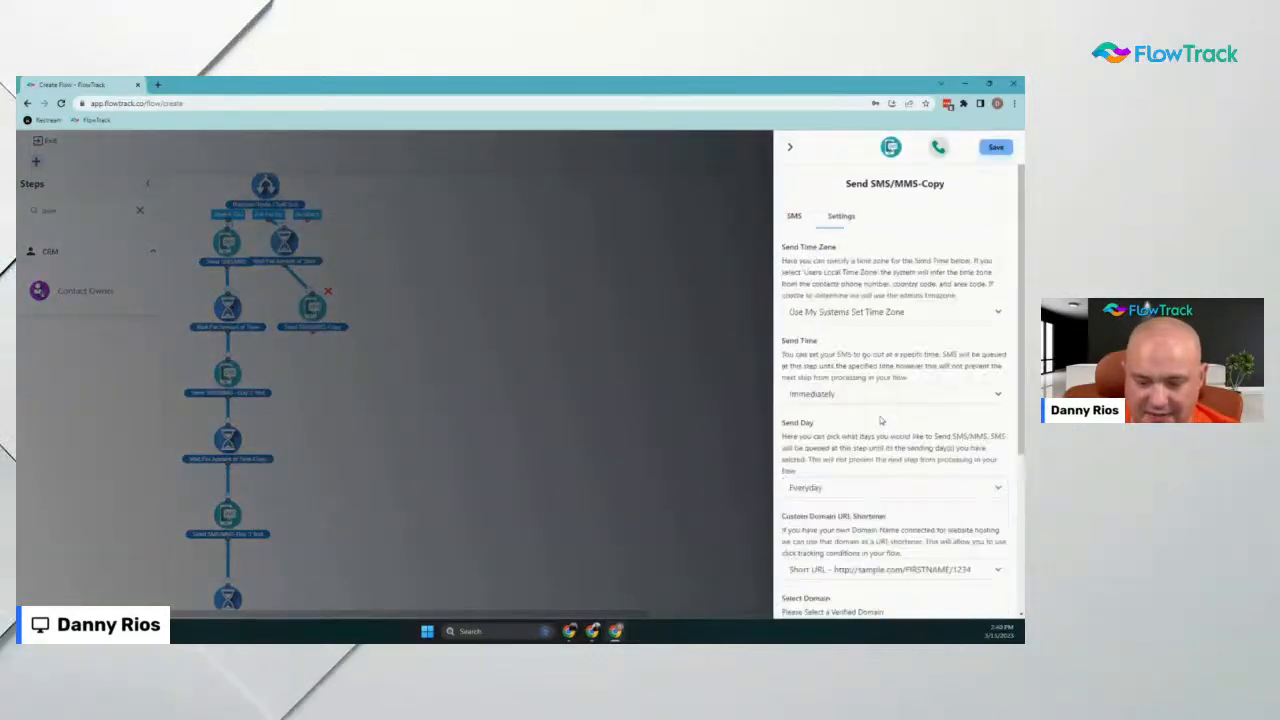
{"action": "scroll", "coordinate": [880, 450], "scroll_direction": "down", "scroll_amount": 3}
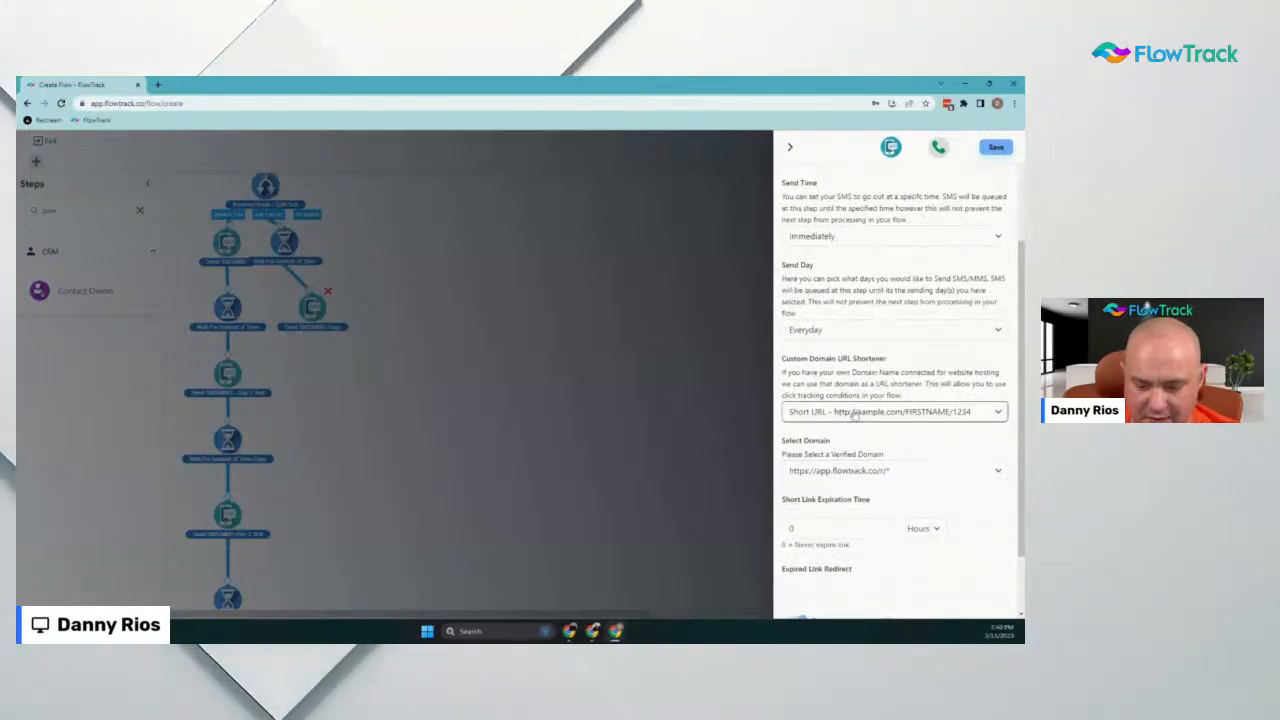
{"action": "left_click", "coordinate": [838, 472]}
{"action": "left_click", "coordinate": [850, 497]}
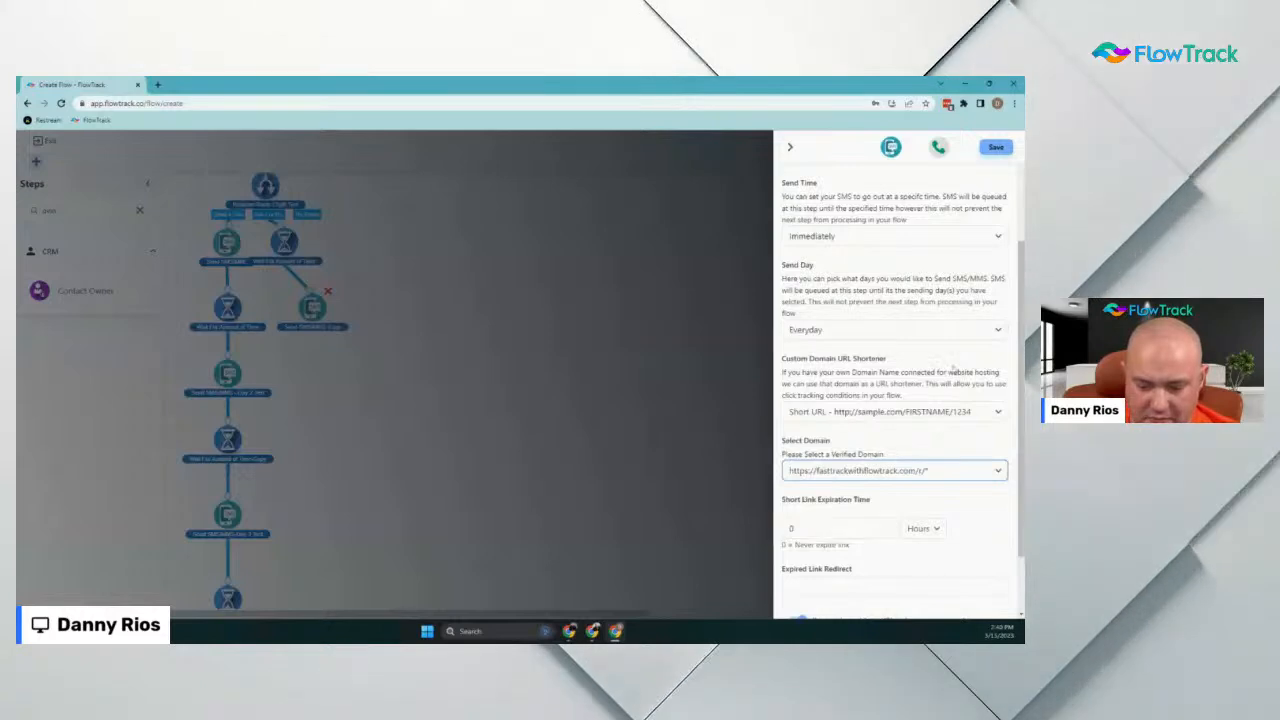
{"action": "left_click", "coordinate": [996, 148]}
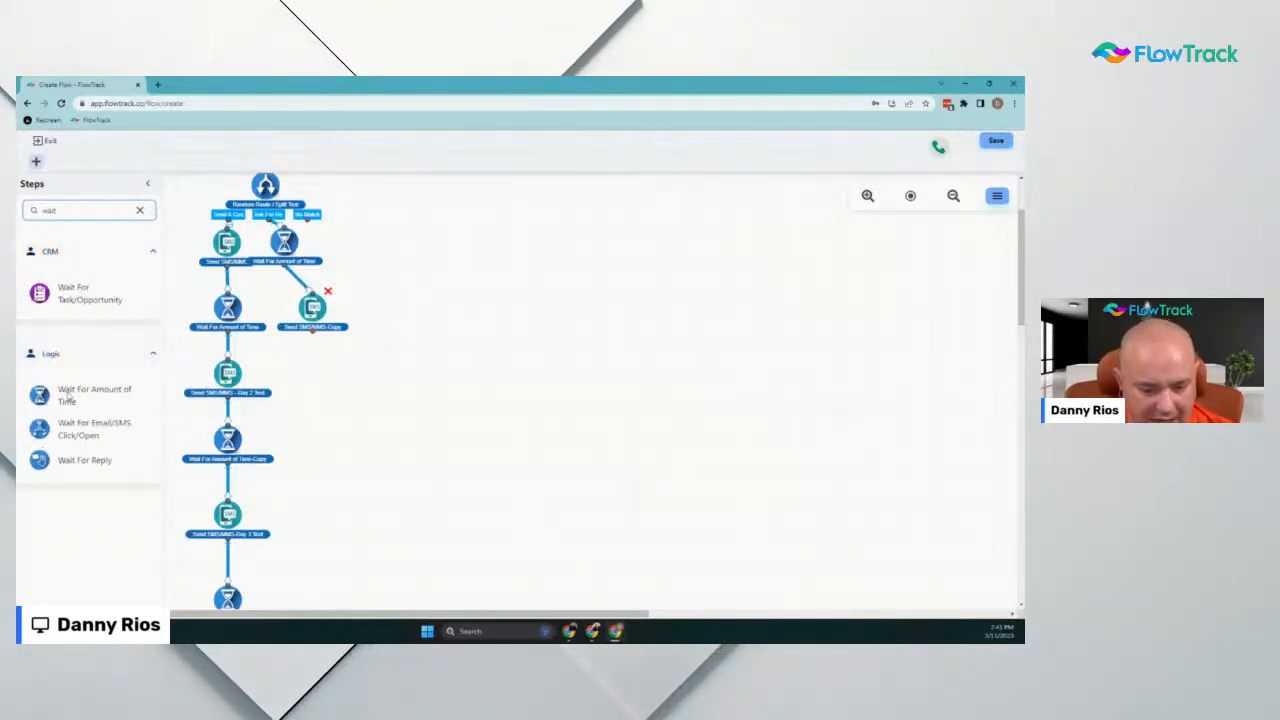
Search steps for 'click' and add Wait For Email/SMS Click/Open under Send SMS/MMS-Copy
{"action": "double_click", "coordinate": [98, 219]}
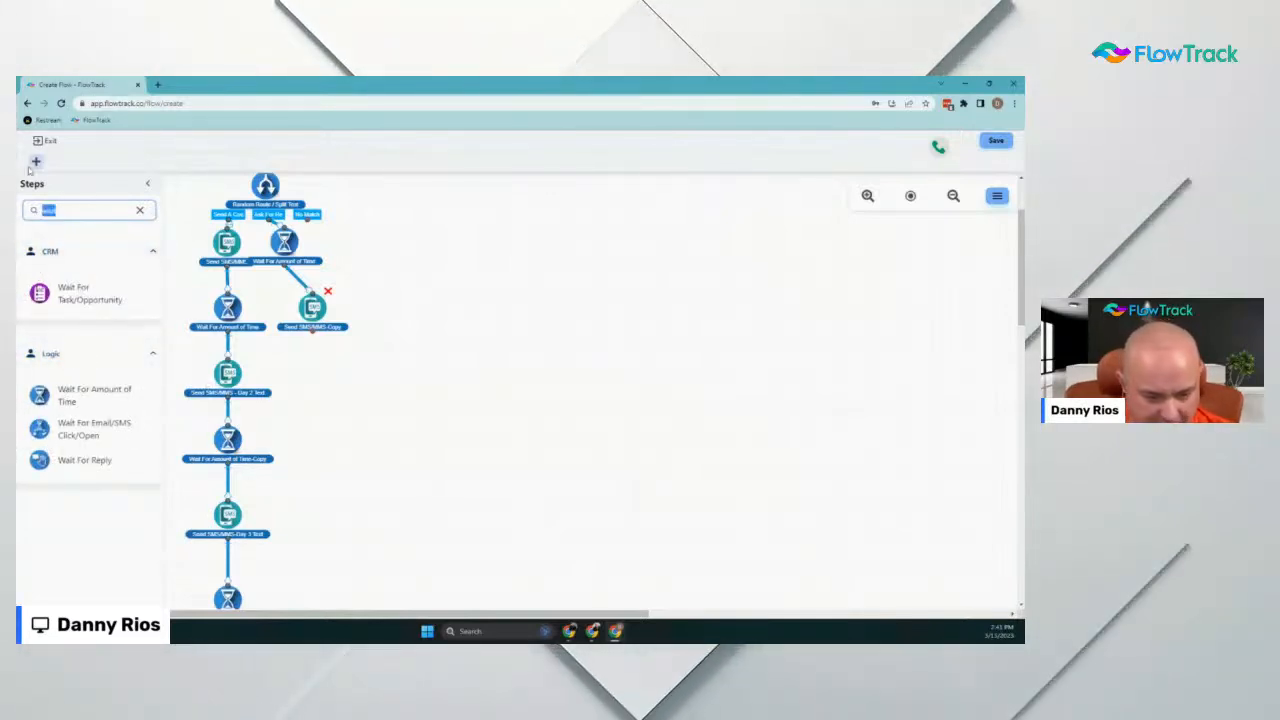
{"action": "type", "text": "click"}
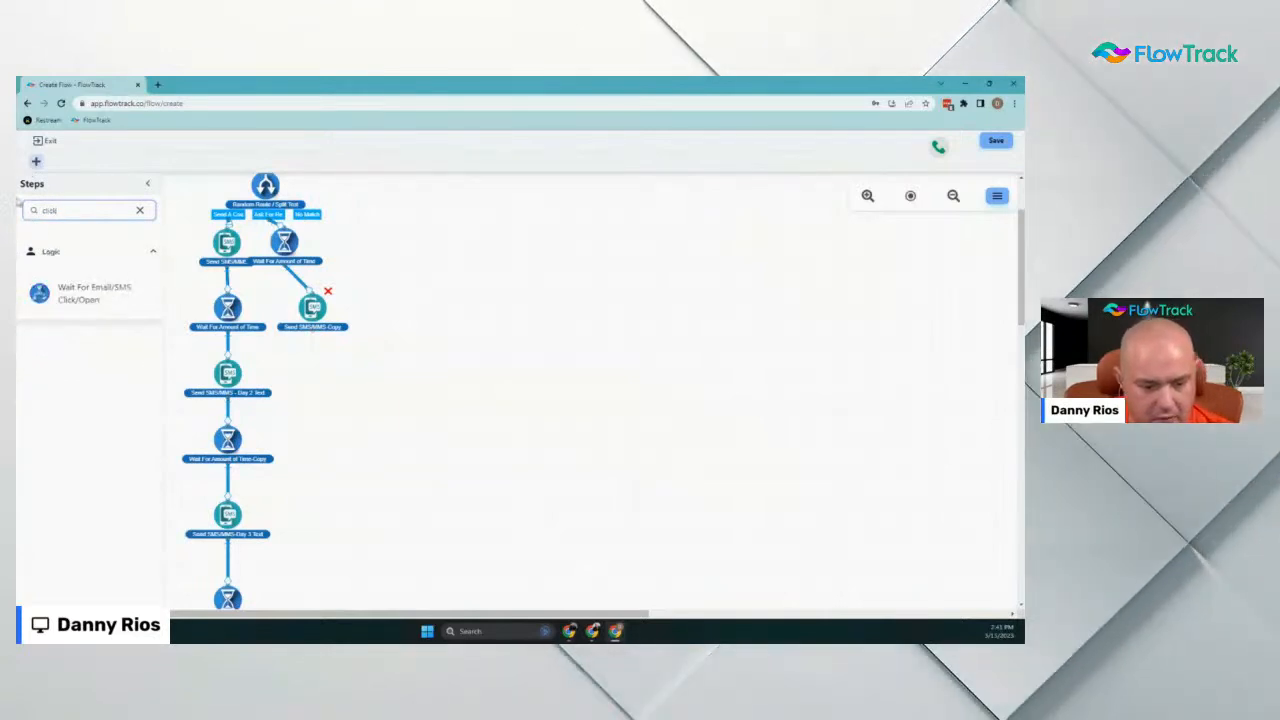
{"action": "left_click_drag", "start_coordinate": [42, 292], "coordinate": [437, 397]}
Make the wait watch all steps below for Send SMS/MMS Clicked, with a 1-day timeout, and save
{"action": "left_click", "coordinate": [866, 302]}
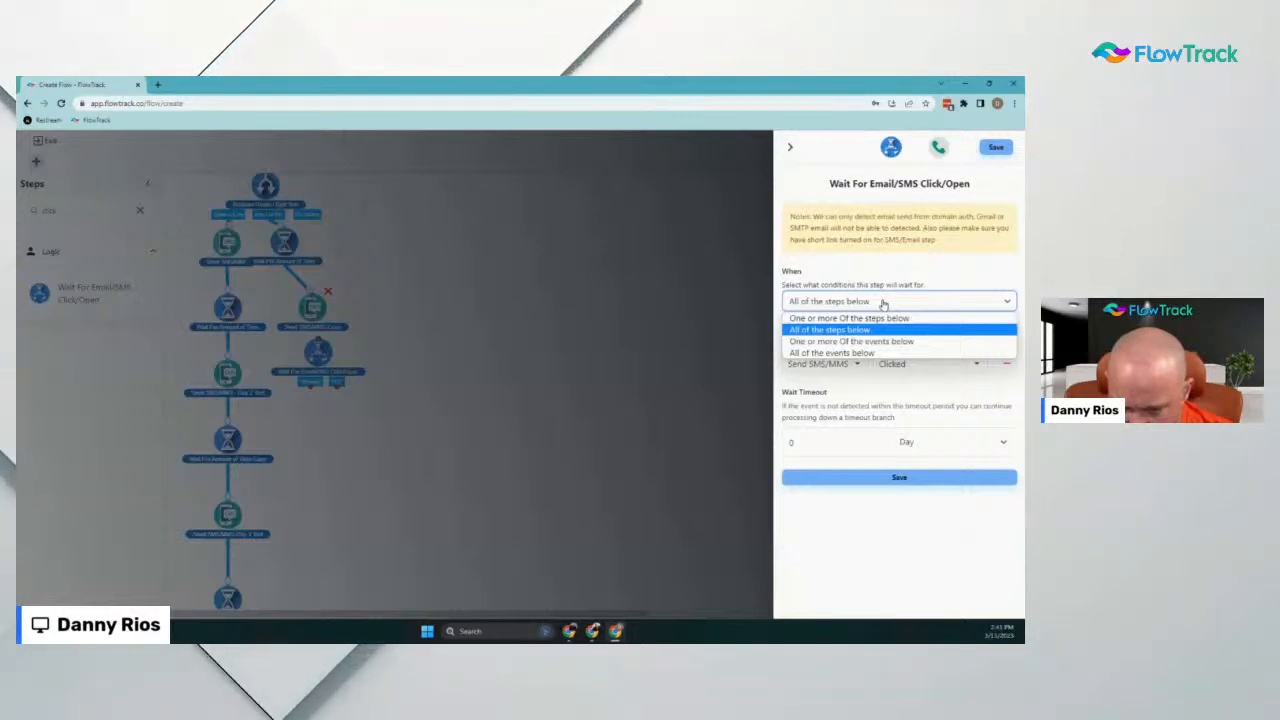
{"action": "left_click", "coordinate": [871, 333]}
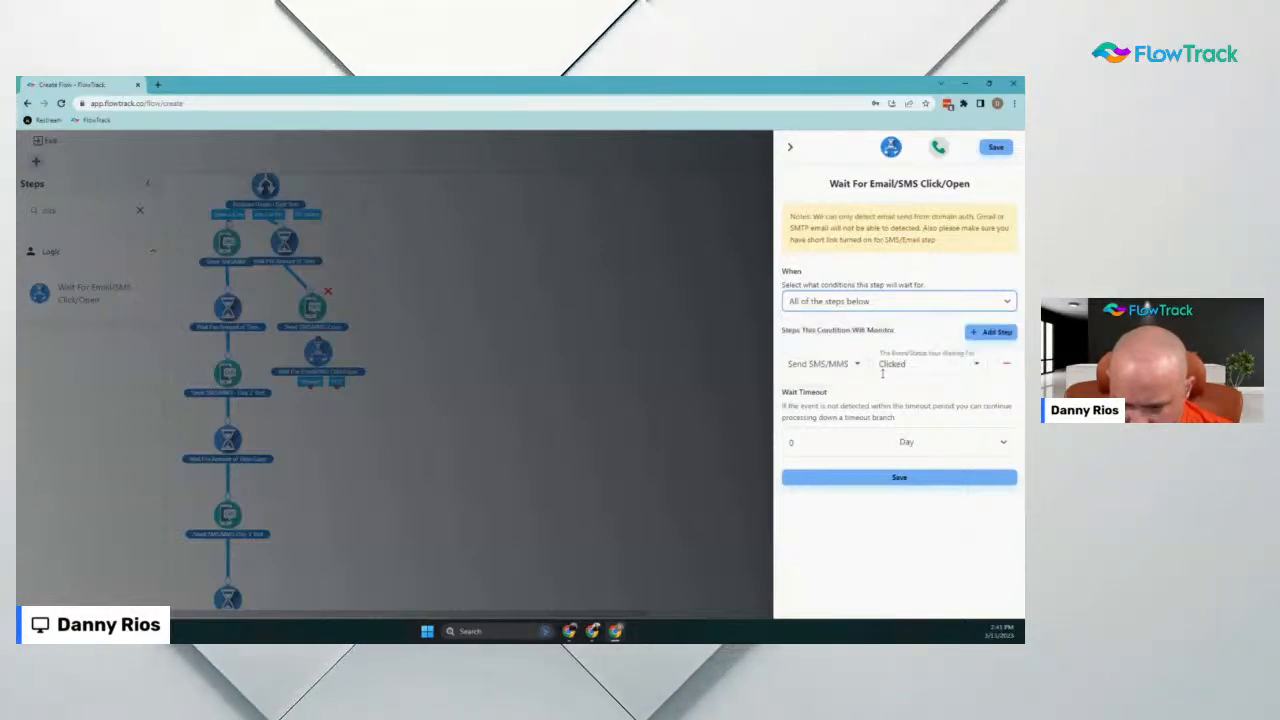
{"action": "left_click", "coordinate": [813, 365]}
{"action": "left_click", "coordinate": [820, 387]}
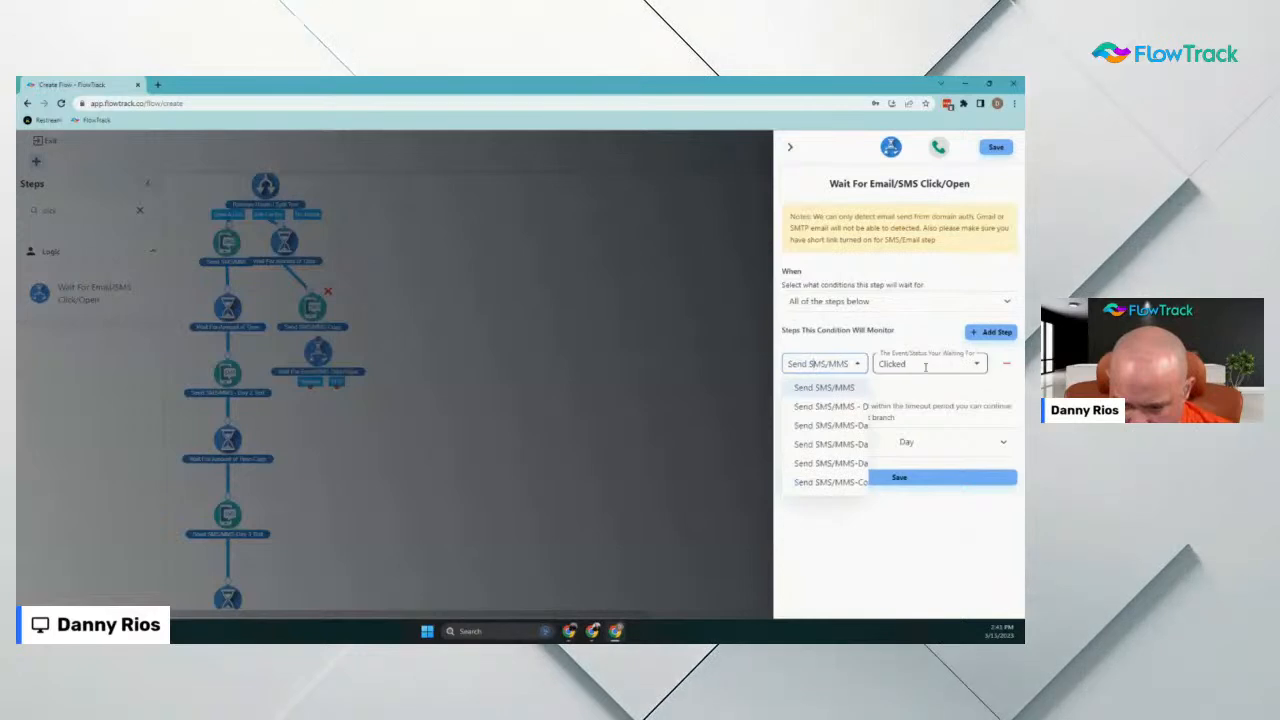
{"action": "left_click", "coordinate": [818, 387]}
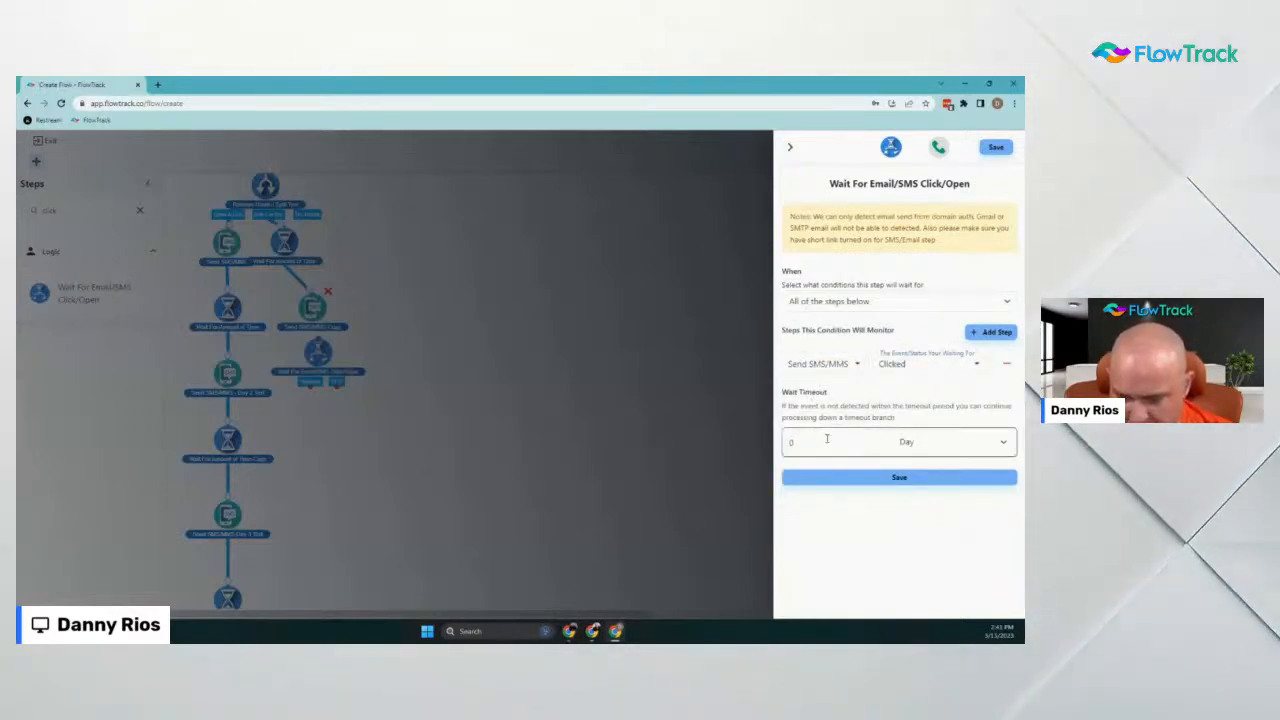
{"action": "left_click", "coordinate": [910, 478]}
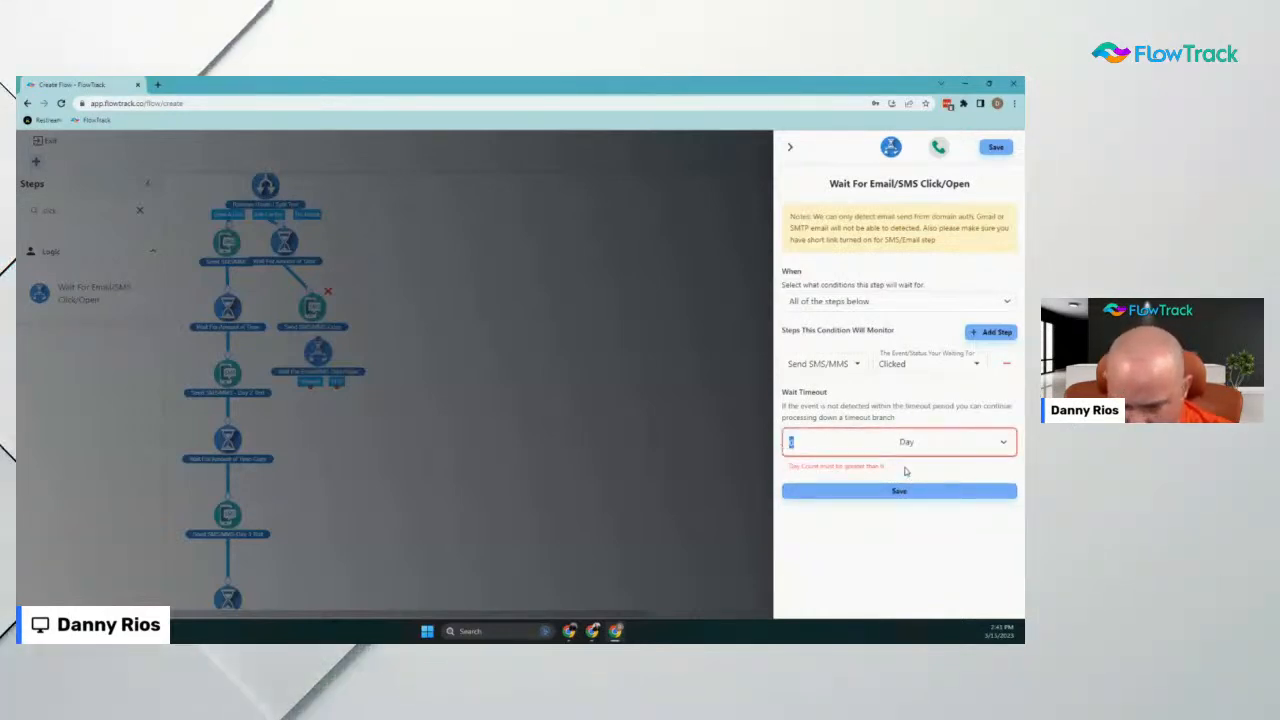
{"action": "type", "text": "1"}
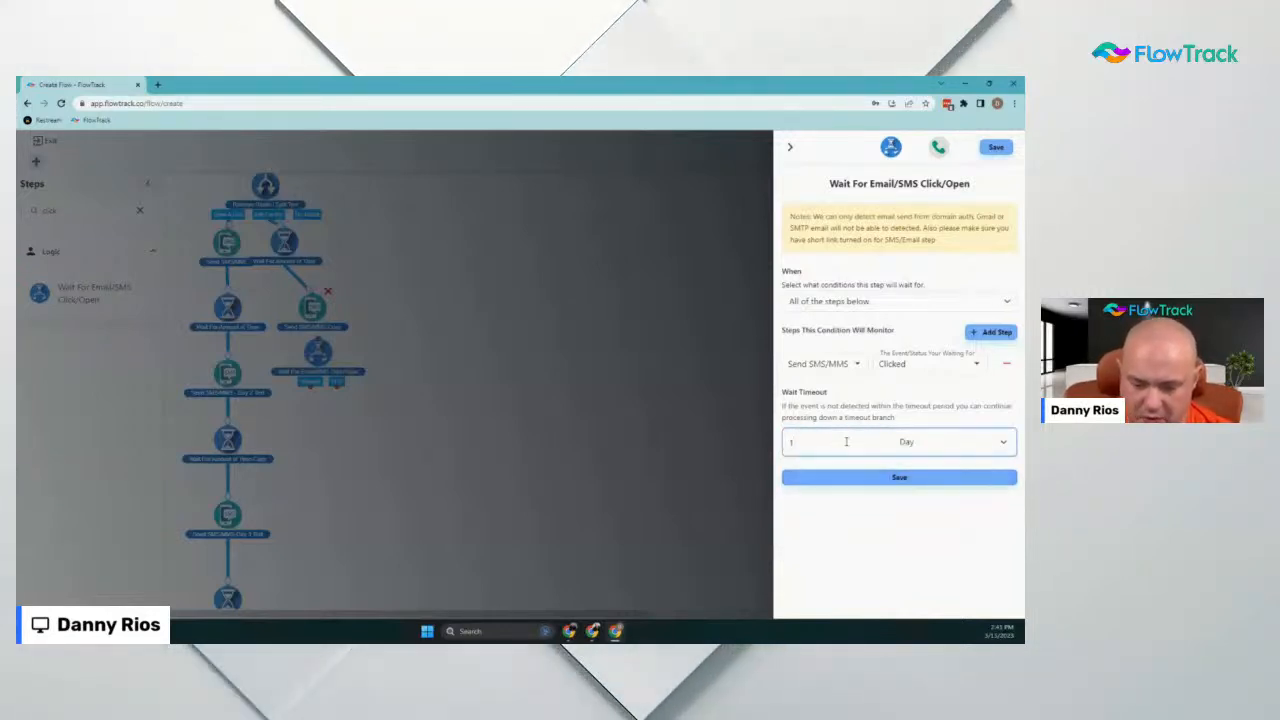
{"action": "left_click", "coordinate": [872, 481]}
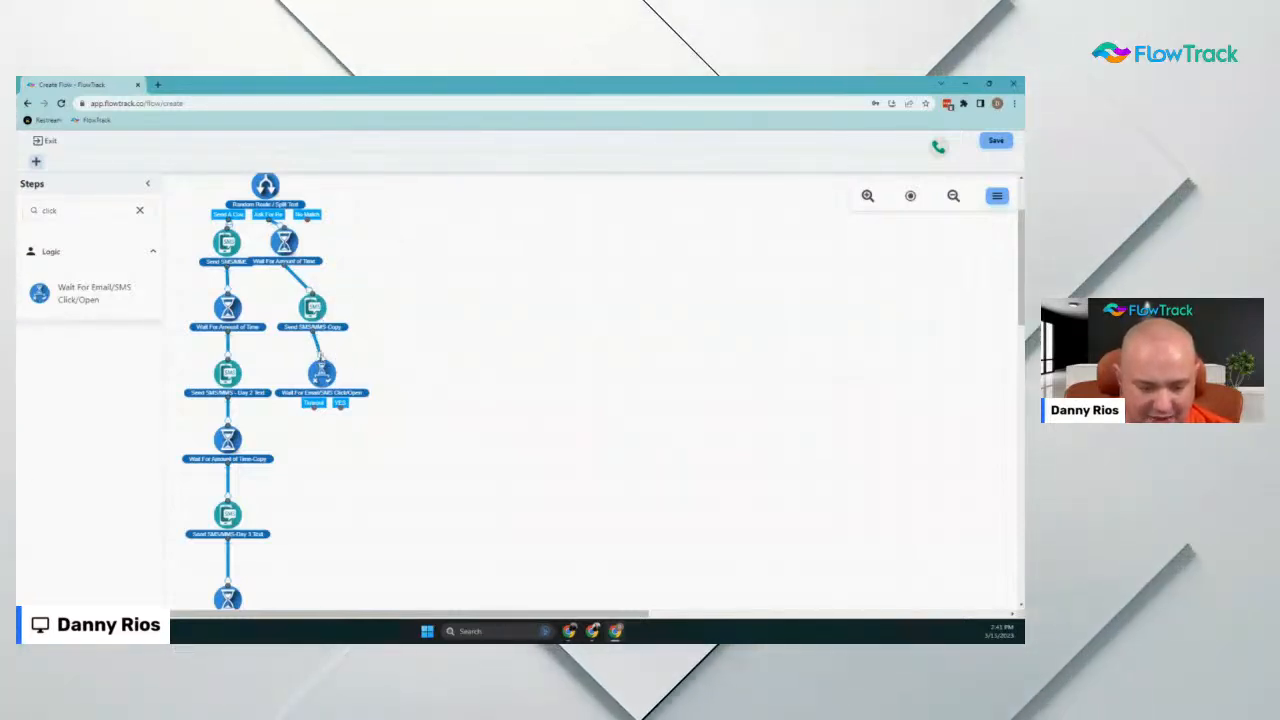
{"action": "double_click", "coordinate": [30, 210]}
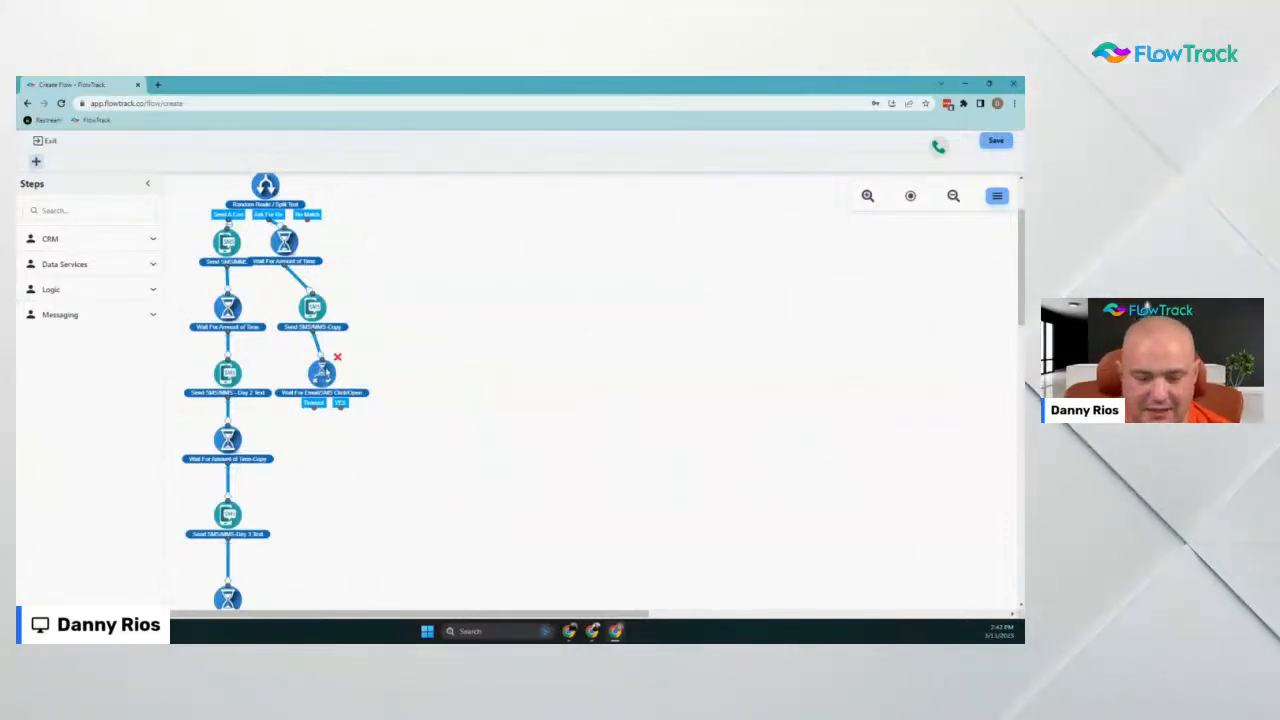
{"action": "left_click", "coordinate": [323, 372]}
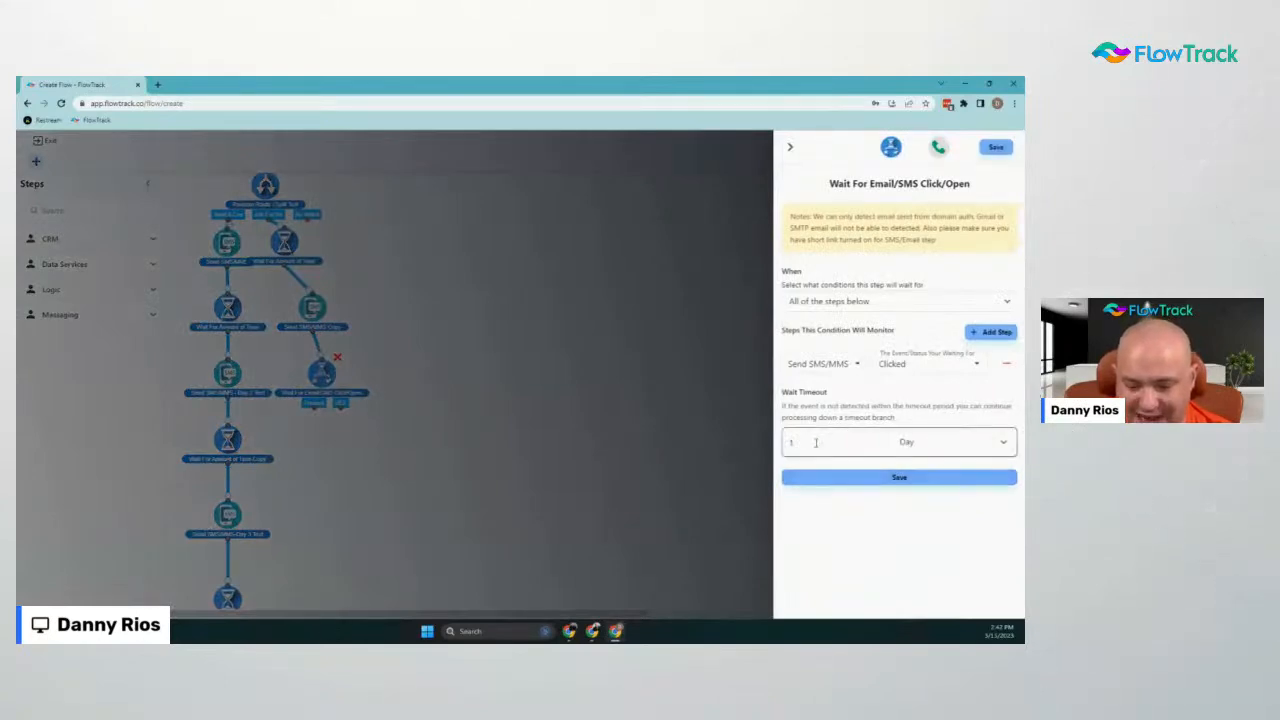
{"action": "left_click", "coordinate": [790, 148]}
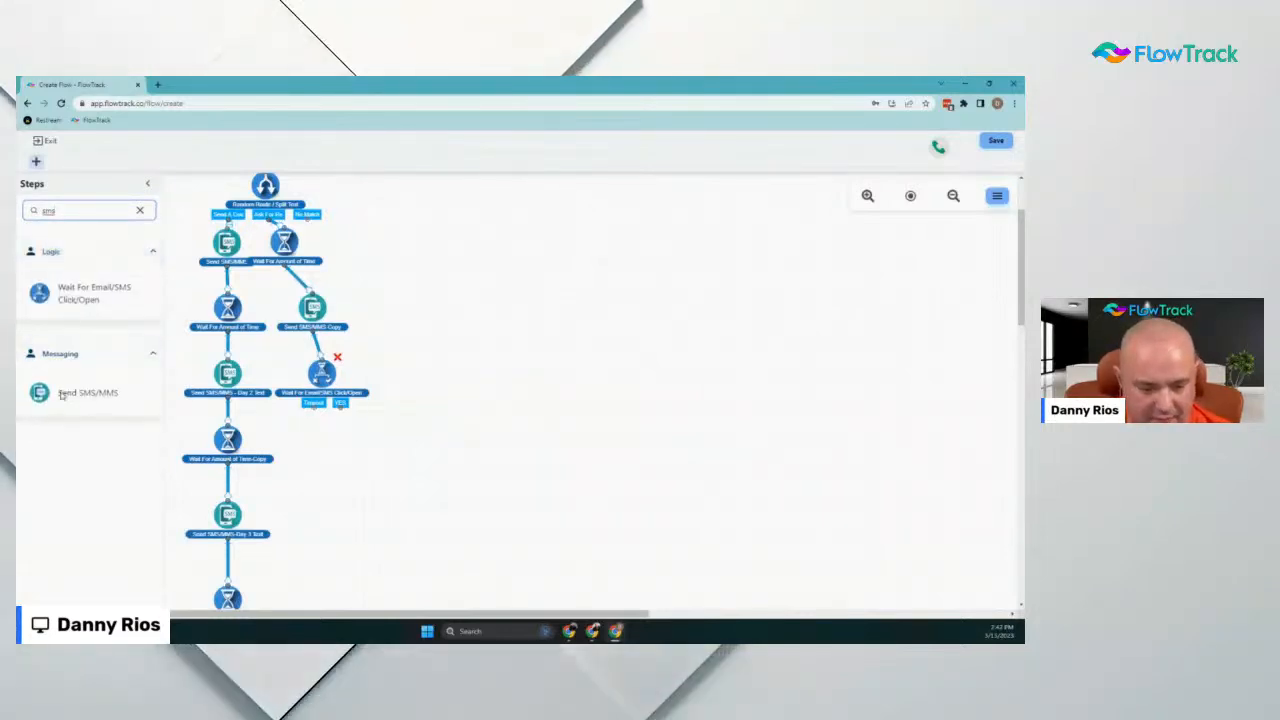
{"action": "left_click_drag", "start_coordinate": [62, 392], "coordinate": [334, 449]}
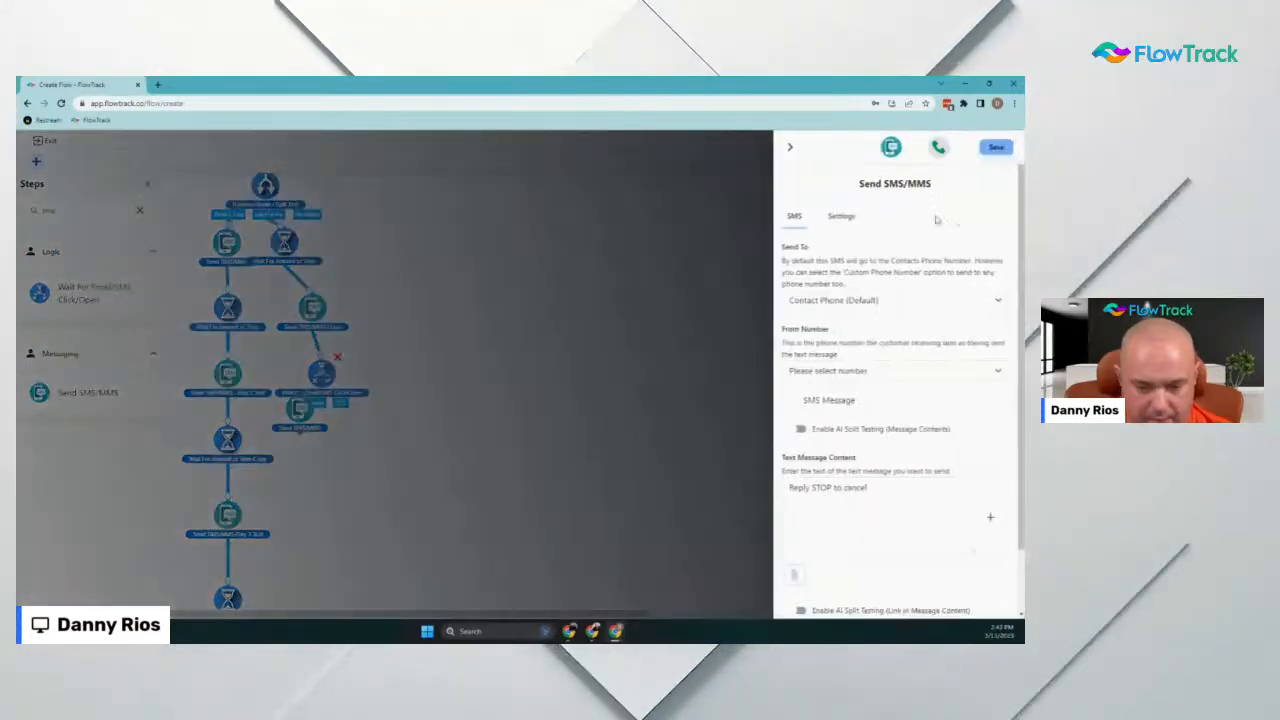
{"action": "left_click", "coordinate": [867, 488]}
{"action": "left_click", "coordinate": [789, 488]}
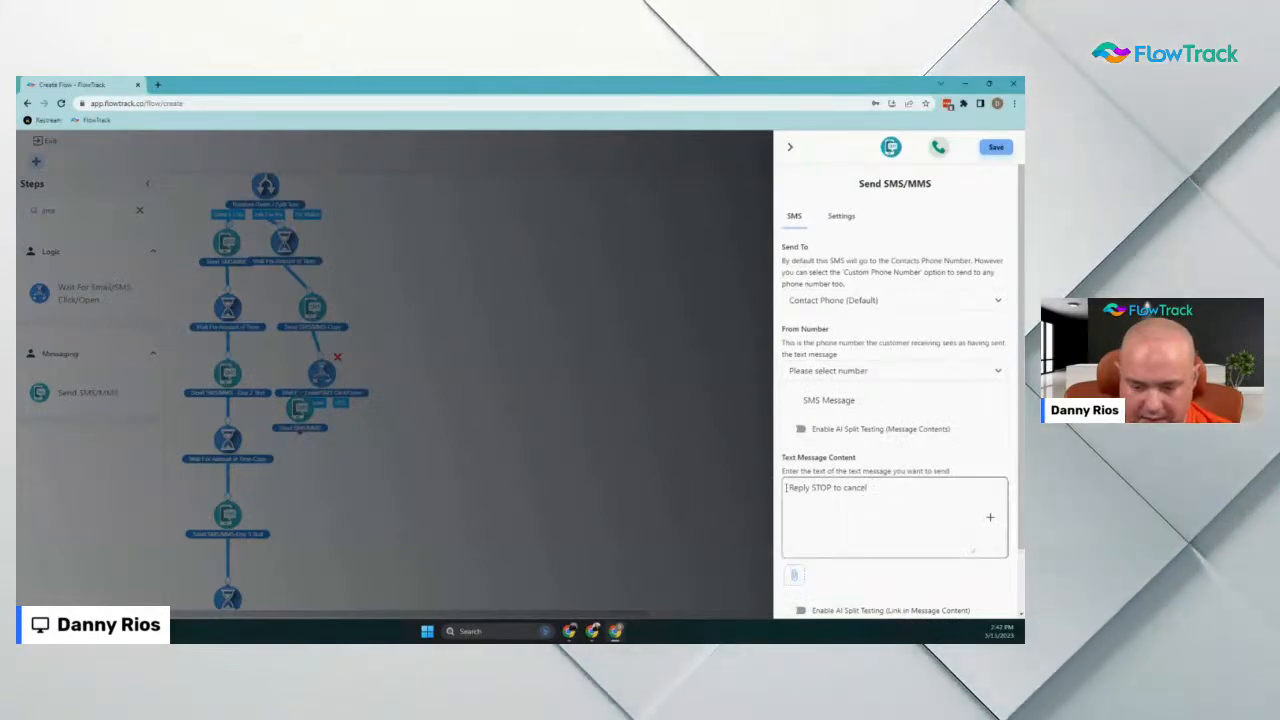
{"action": "key", "text": "Return"}
{"action": "key", "text": "Return"}
{"action": "key", "text": "Up"}
{"action": "key", "text": "Up"}
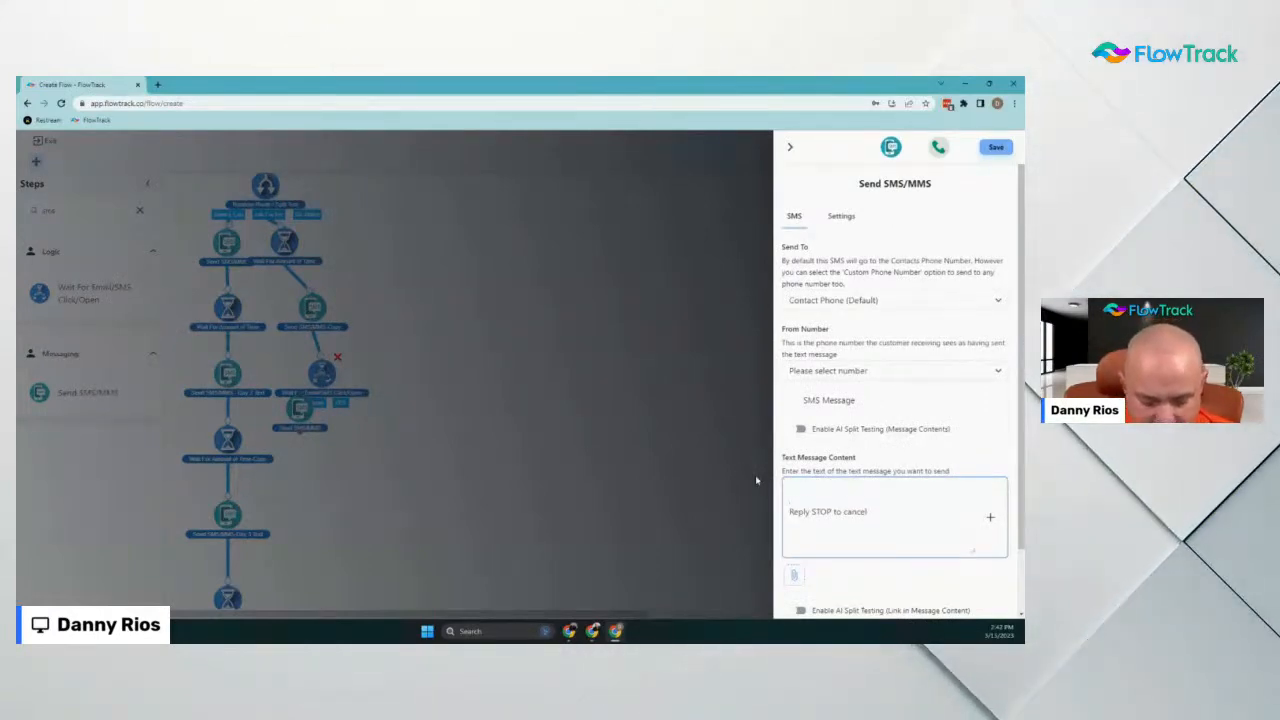
{"action": "type", "text": "Just wanted"}
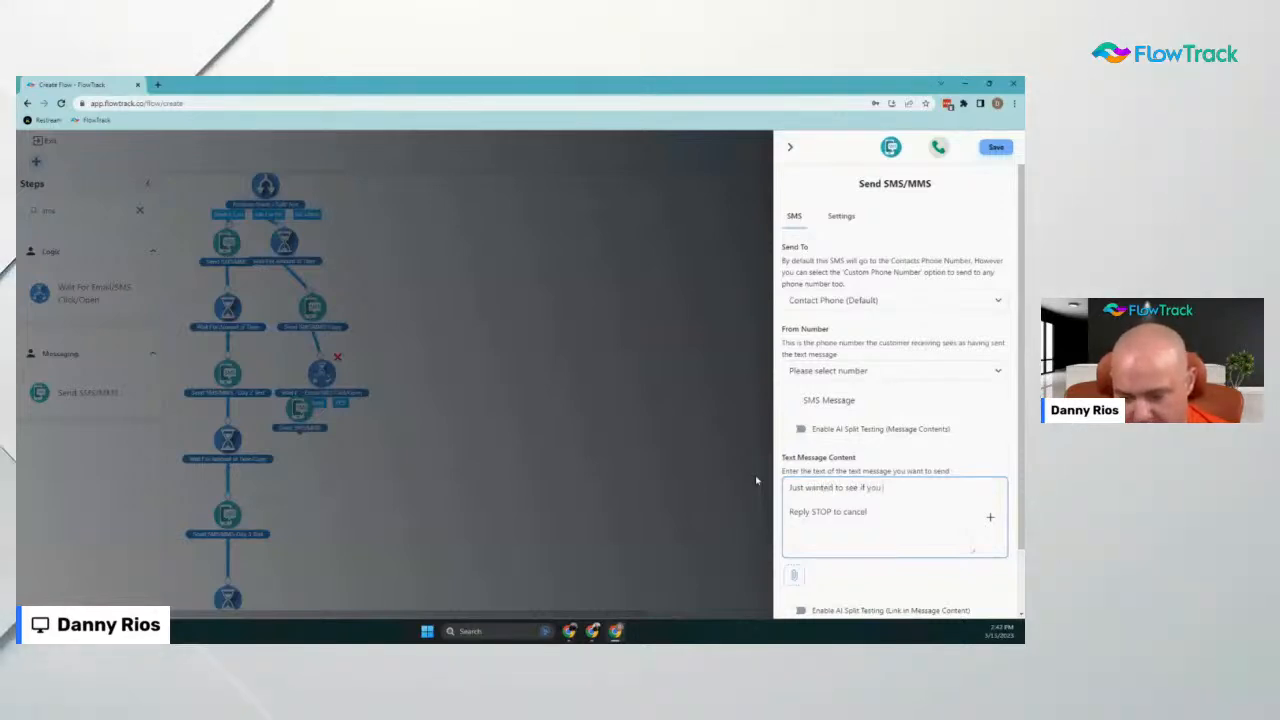
{"action": "type", "text": "to see if you need any"}
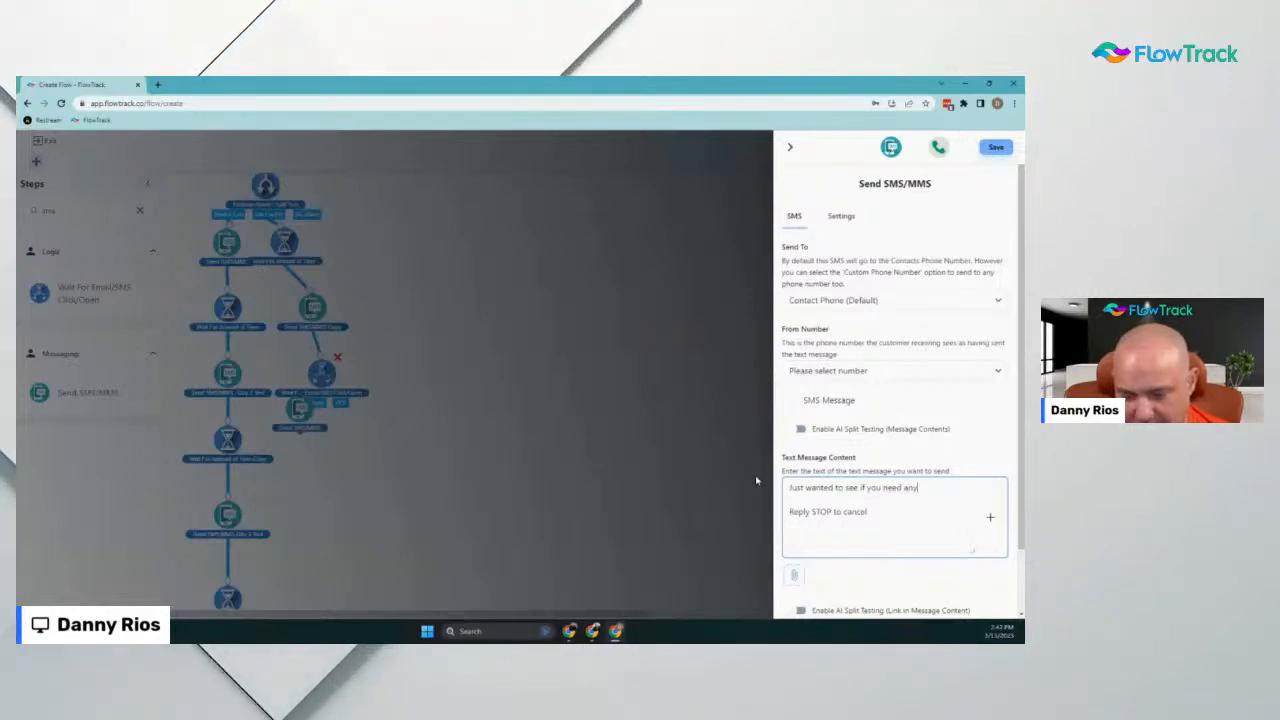
{"action": "type", "text": "thing. If you"}
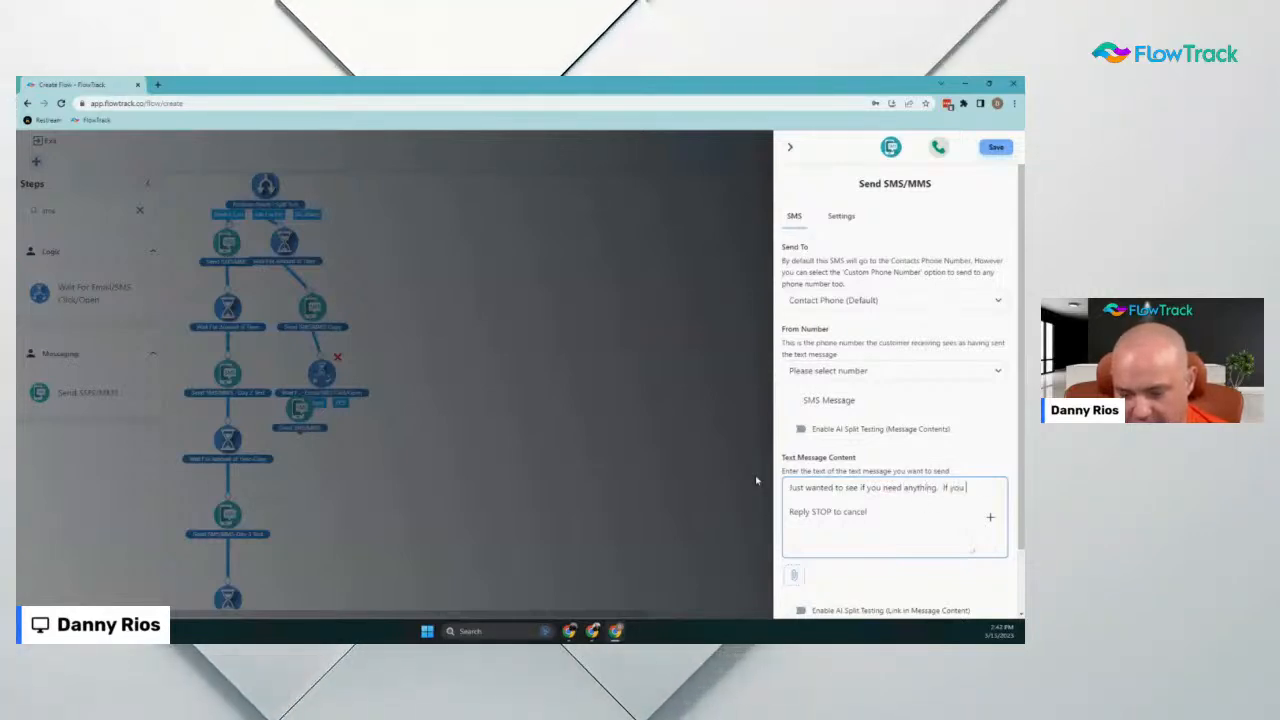
{"action": "type", "text": " are happy with our"}
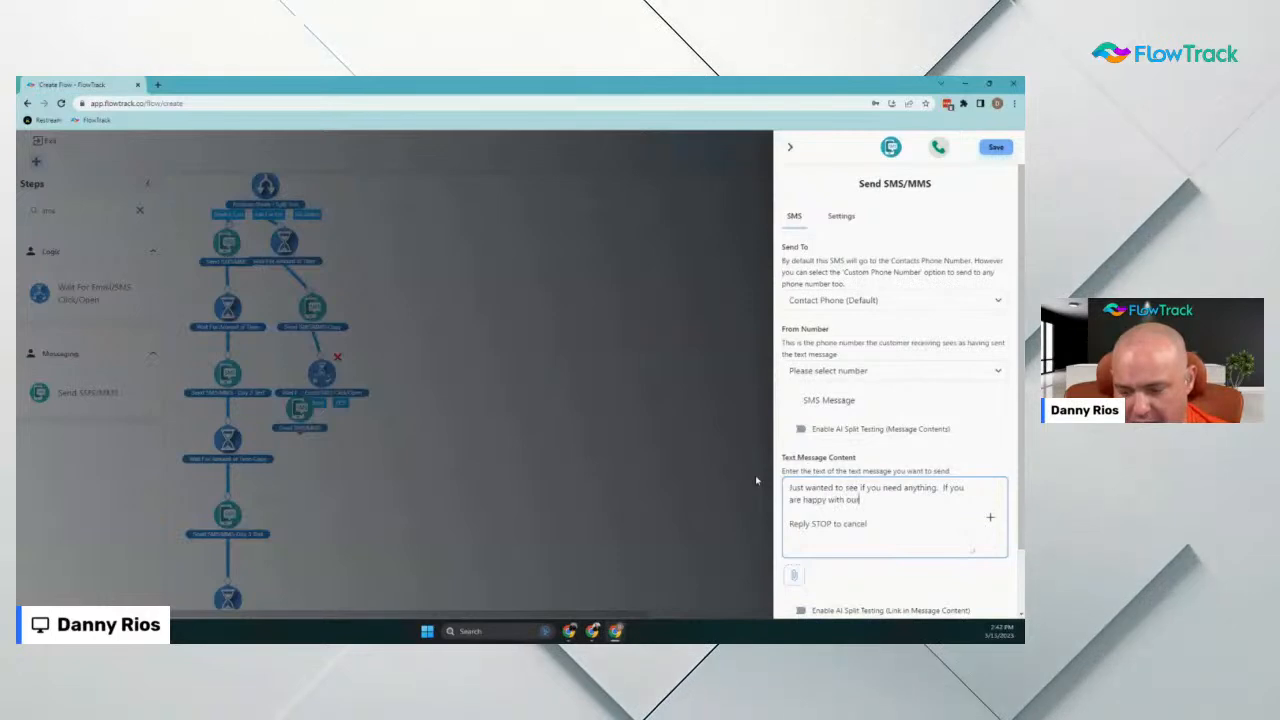
{"action": "type", "text": " service, ple"}
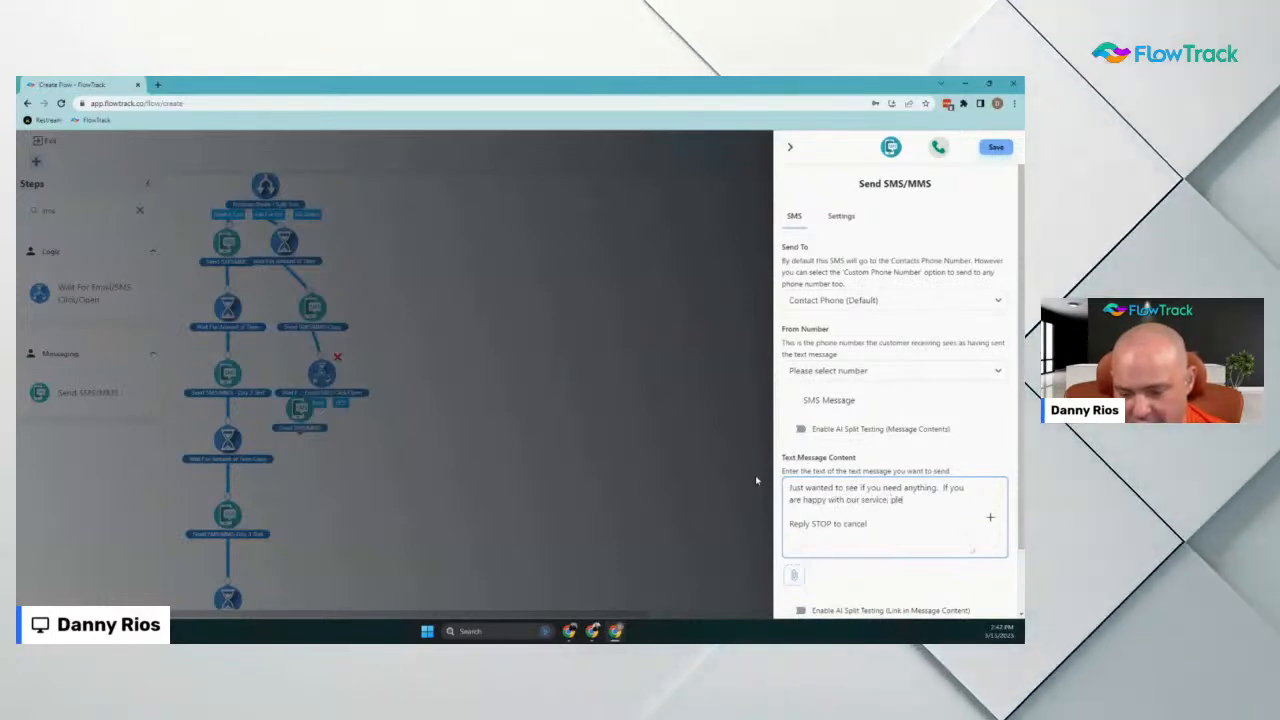
{"action": "type", "text": "ase "}
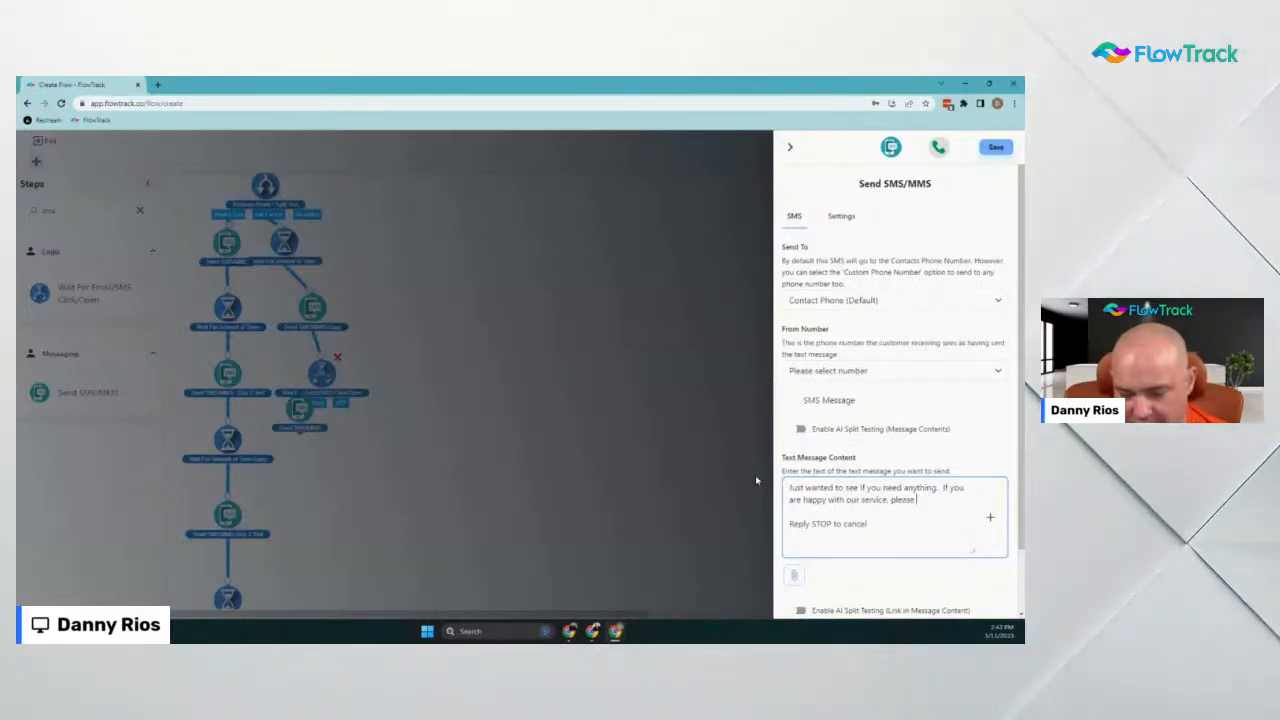
{"action": "type", "text": "leave us a review!"}
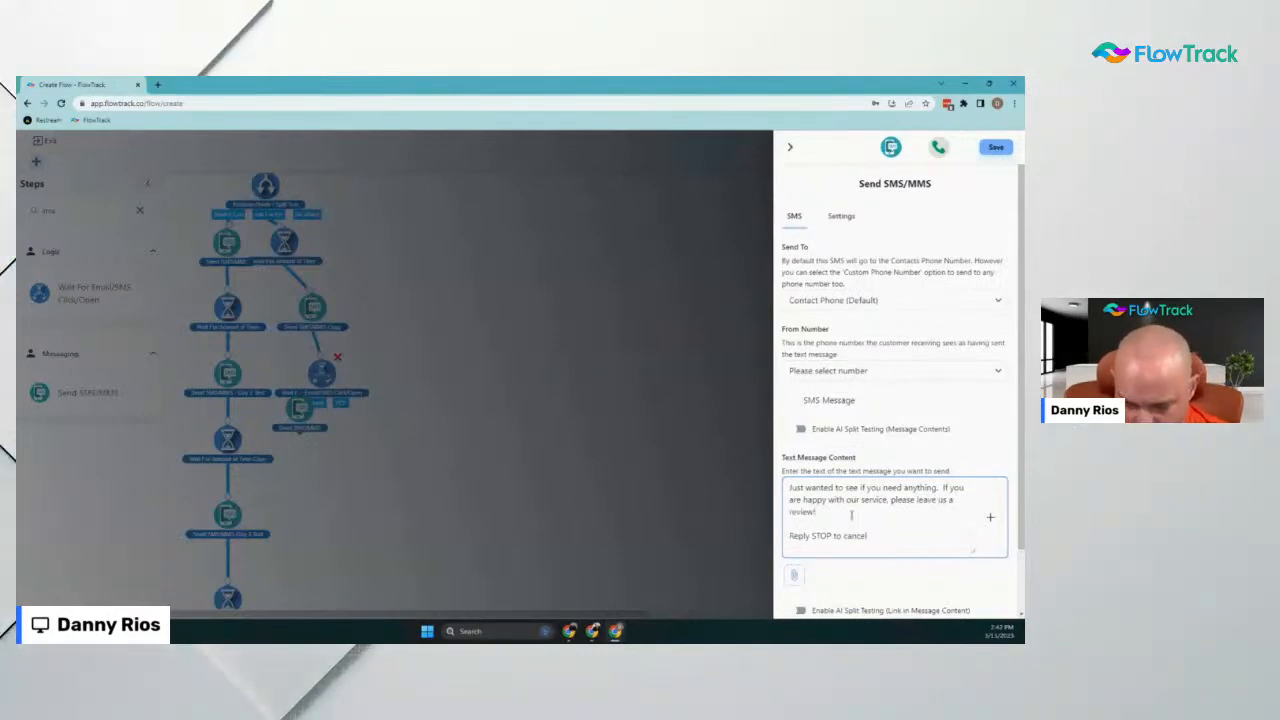
{"action": "key", "text": "Return"}
{"action": "key", "text": "Return"}
{"action": "type", "text": "w"}
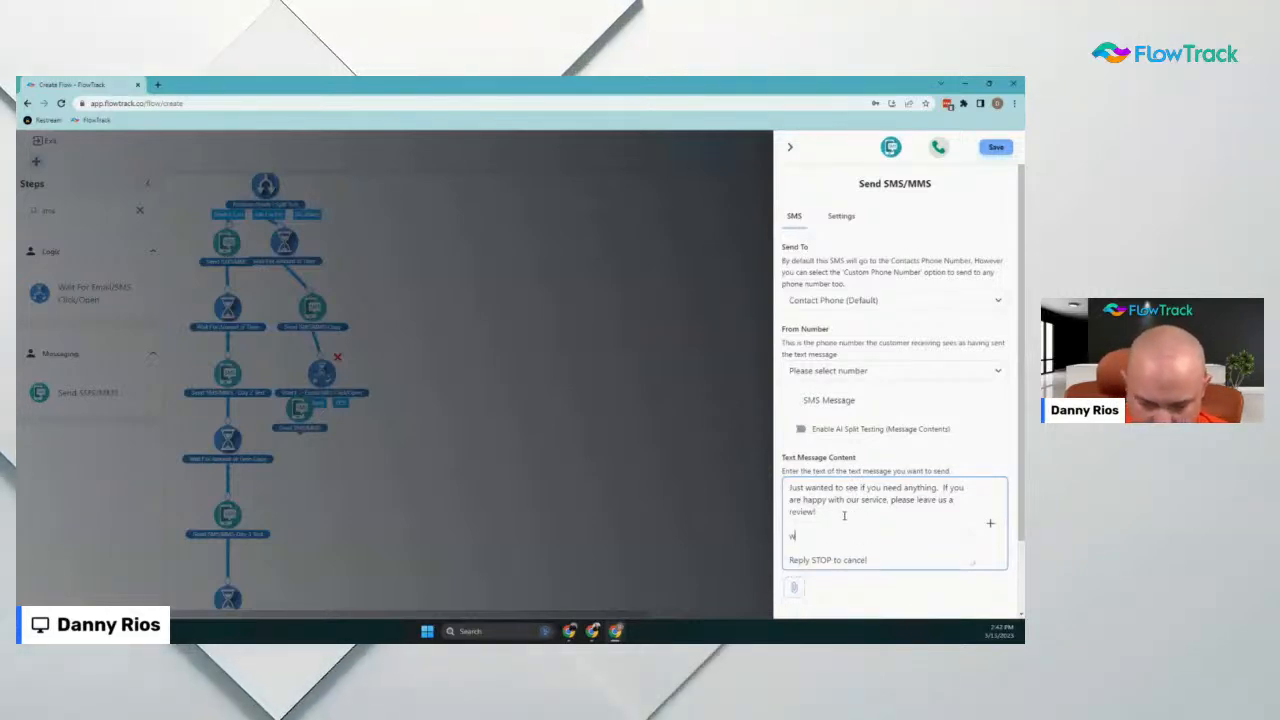
{"action": "type", "text": "ww.rev"}
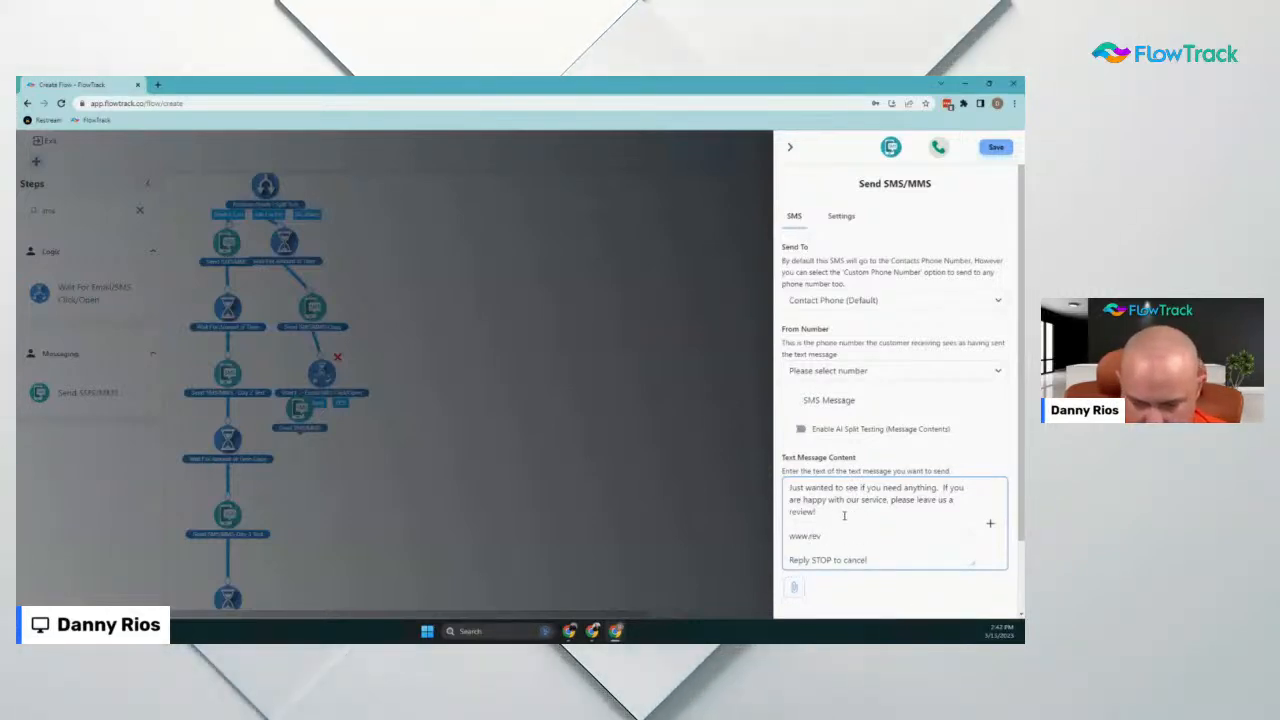
{"action": "type", "text": "iewlink"}
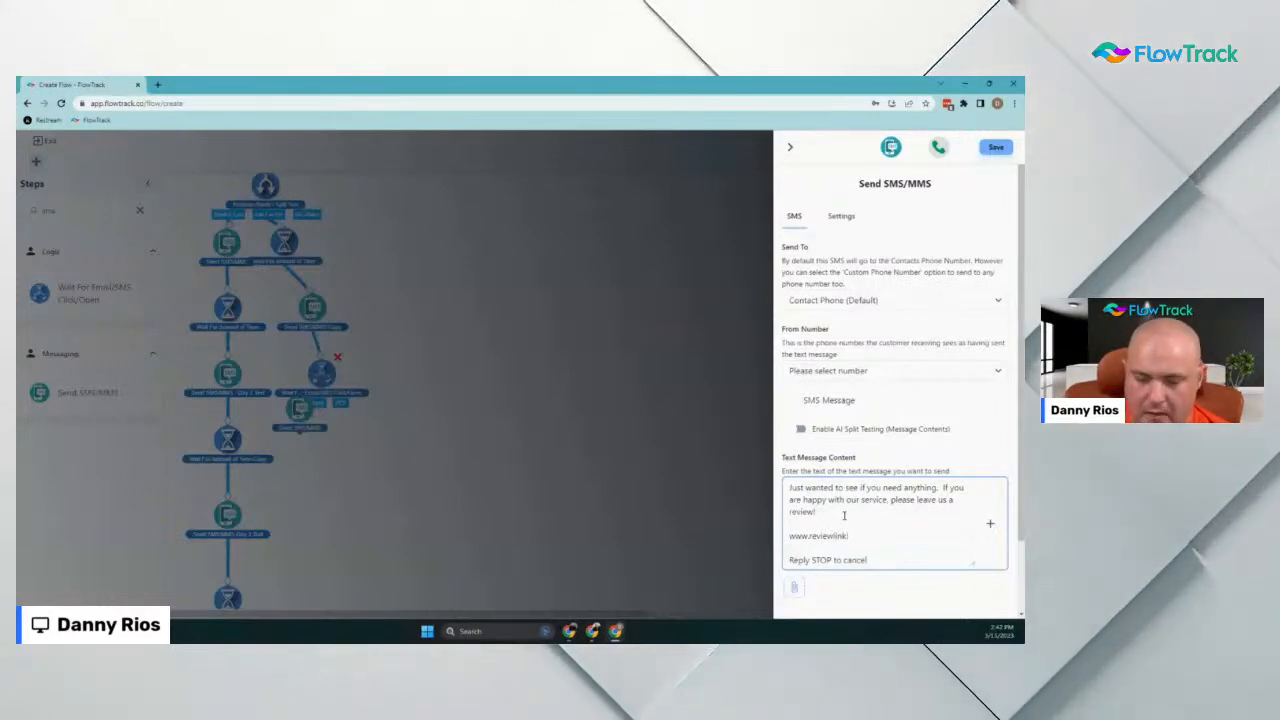
{"action": "type", "text": ".com"}
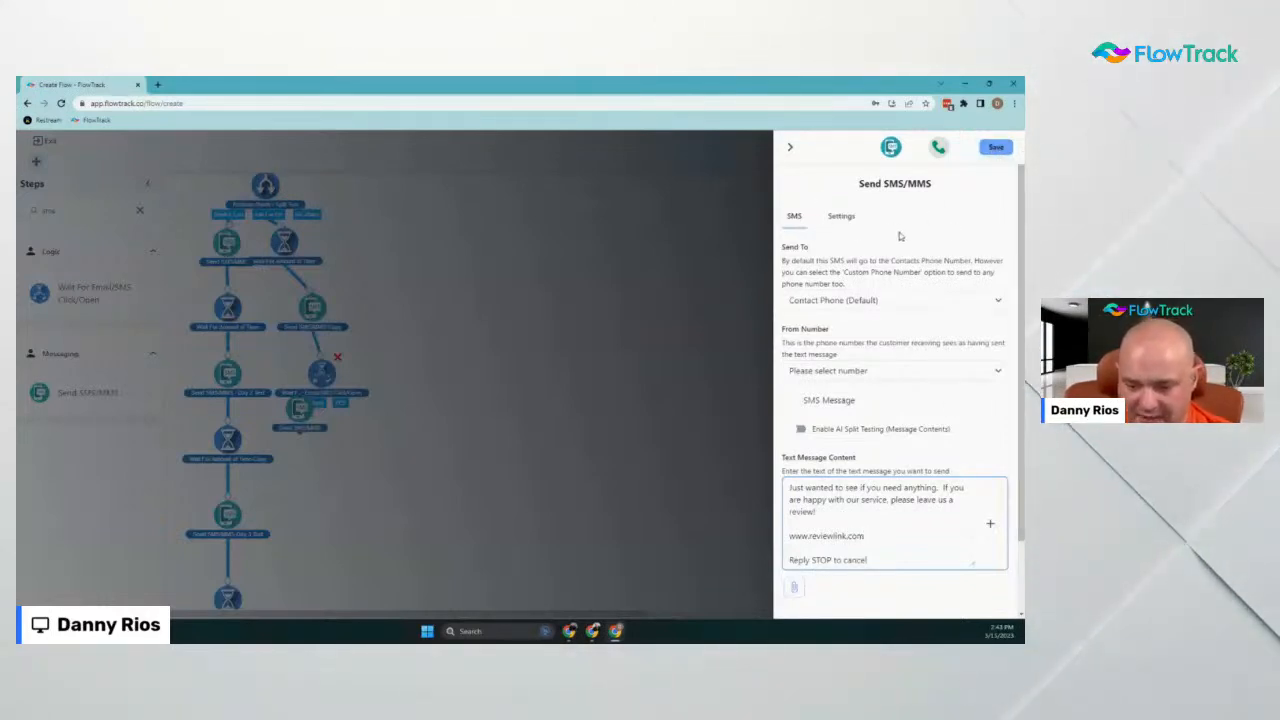
Set the SMS step's link shortener to Short URL on the fasttrackwithflowtrack.com domain
{"action": "left_click", "coordinate": [841, 217]}
{"action": "scroll", "coordinate": [940, 462], "scroll_direction": "down", "scroll_amount": 1}
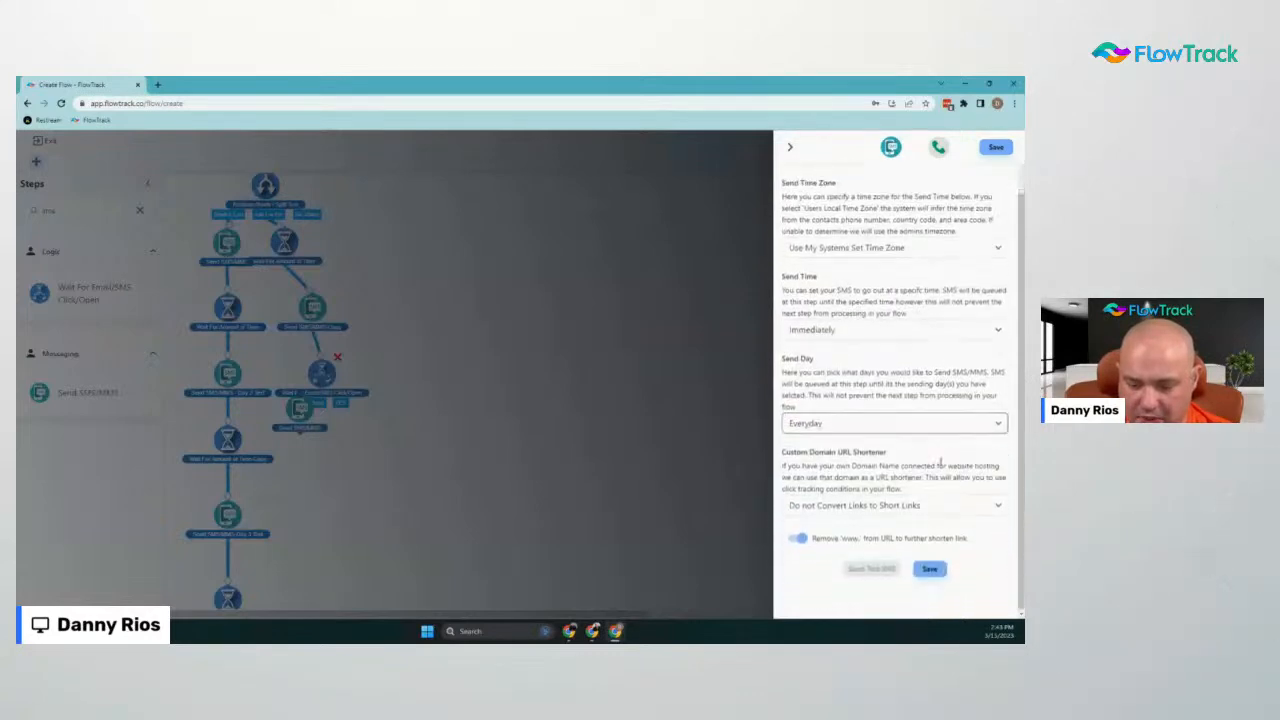
{"action": "left_click", "coordinate": [855, 505]}
{"action": "left_click", "coordinate": [850, 540]}
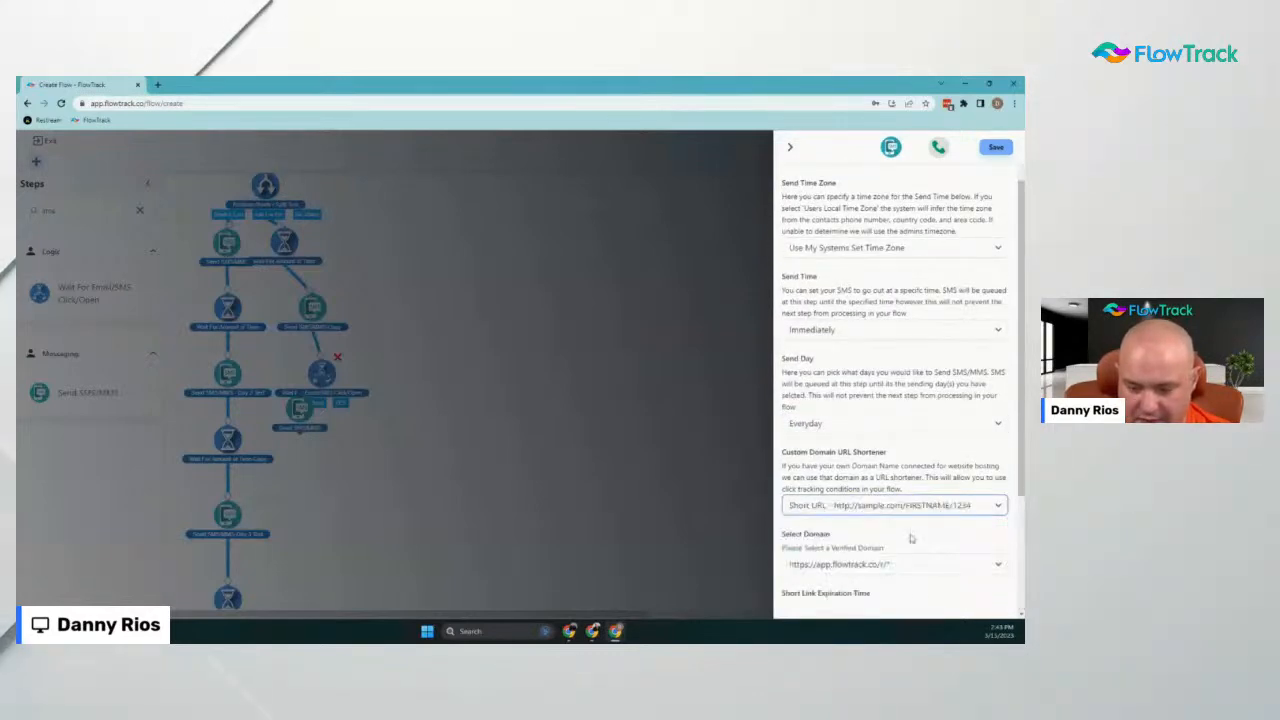
{"action": "left_click", "coordinate": [890, 564]}
{"action": "left_click", "coordinate": [916, 573]}
{"action": "scroll", "coordinate": [882, 550], "scroll_direction": "down", "scroll_amount": 2}
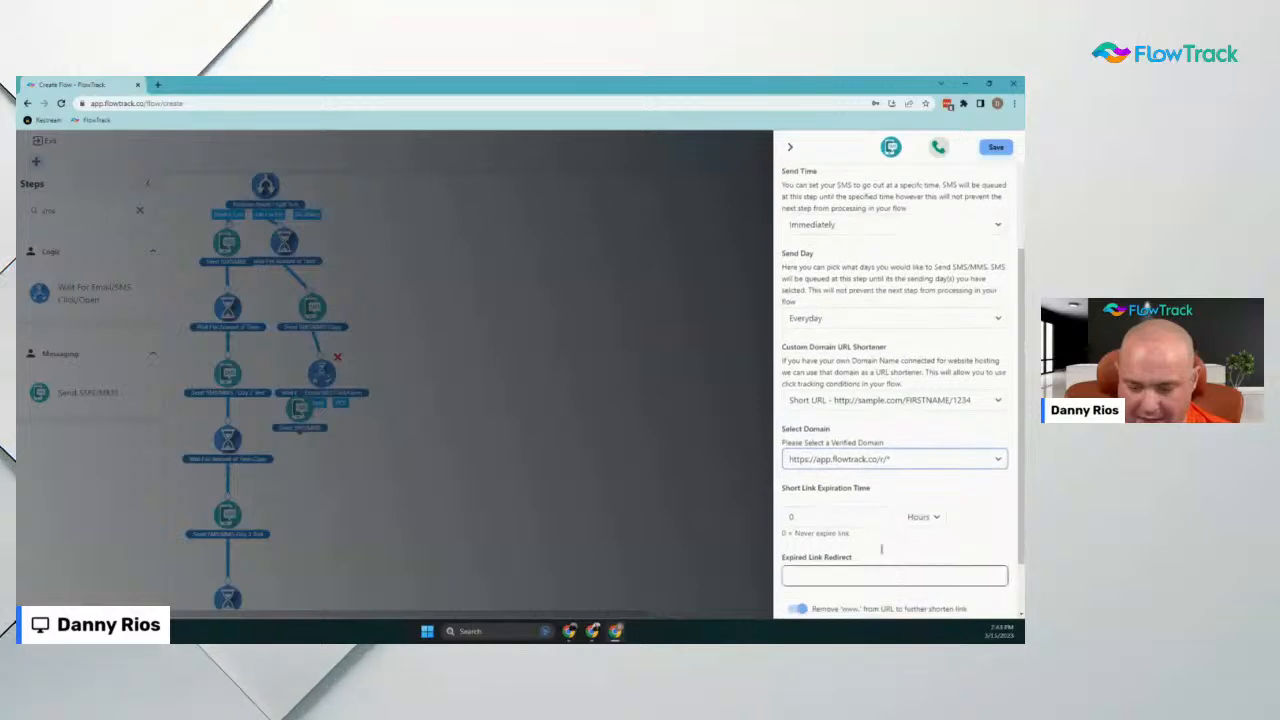
{"action": "left_click", "coordinate": [862, 457]}
{"action": "left_click", "coordinate": [857, 486]}
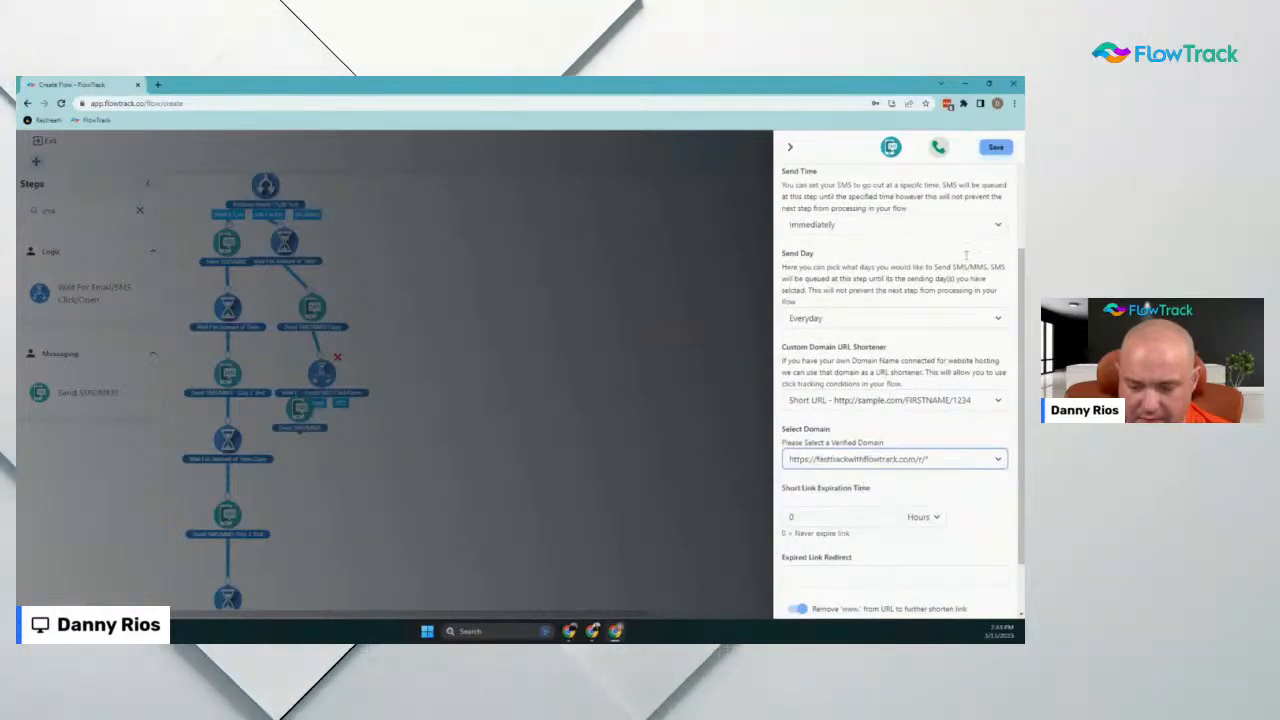
{"action": "left_click", "coordinate": [997, 150]}
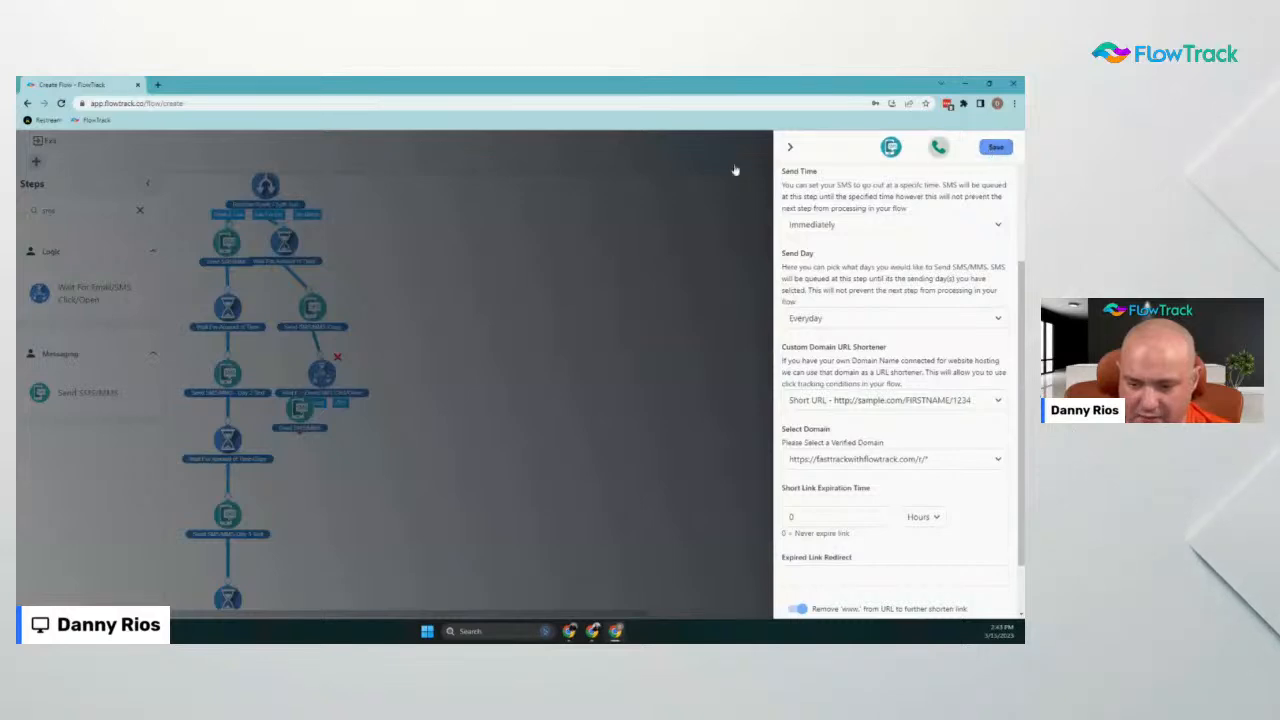
Choose the sending From Number for the SMS and save the step
{"action": "scroll", "coordinate": [783, 139], "scroll_direction": "up", "scroll_amount": 3}
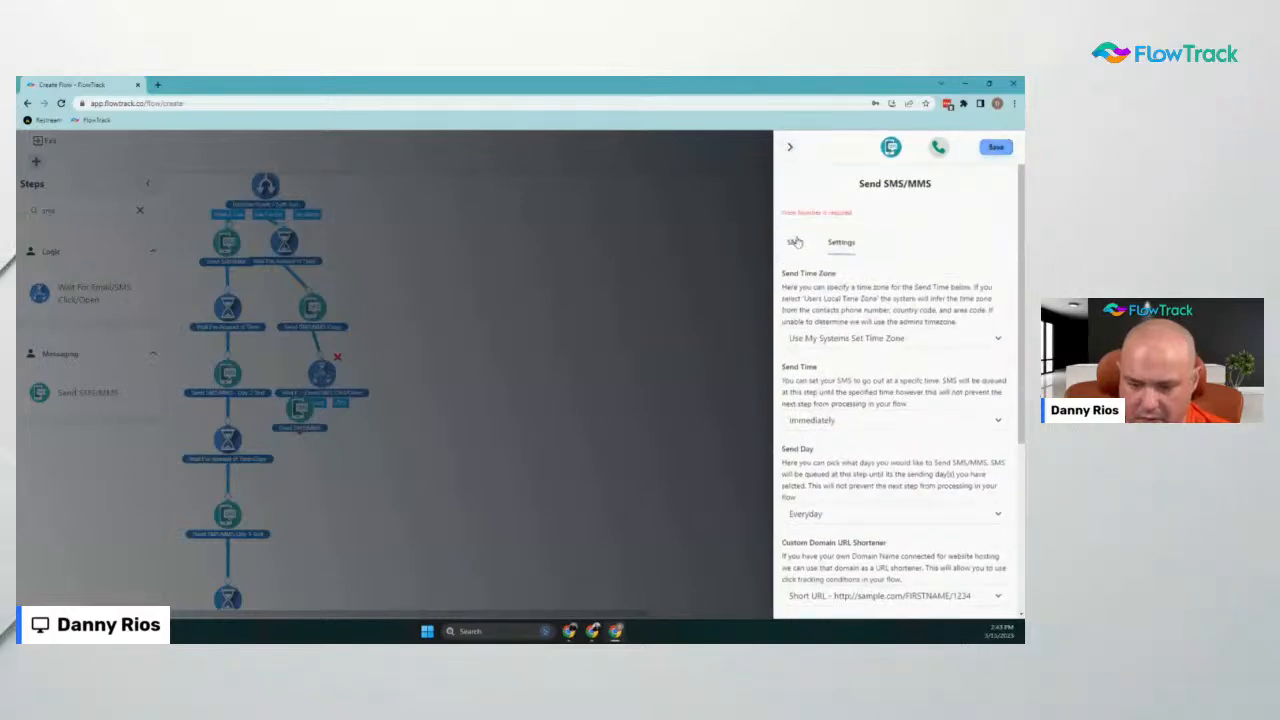
{"action": "left_click", "coordinate": [794, 242]}
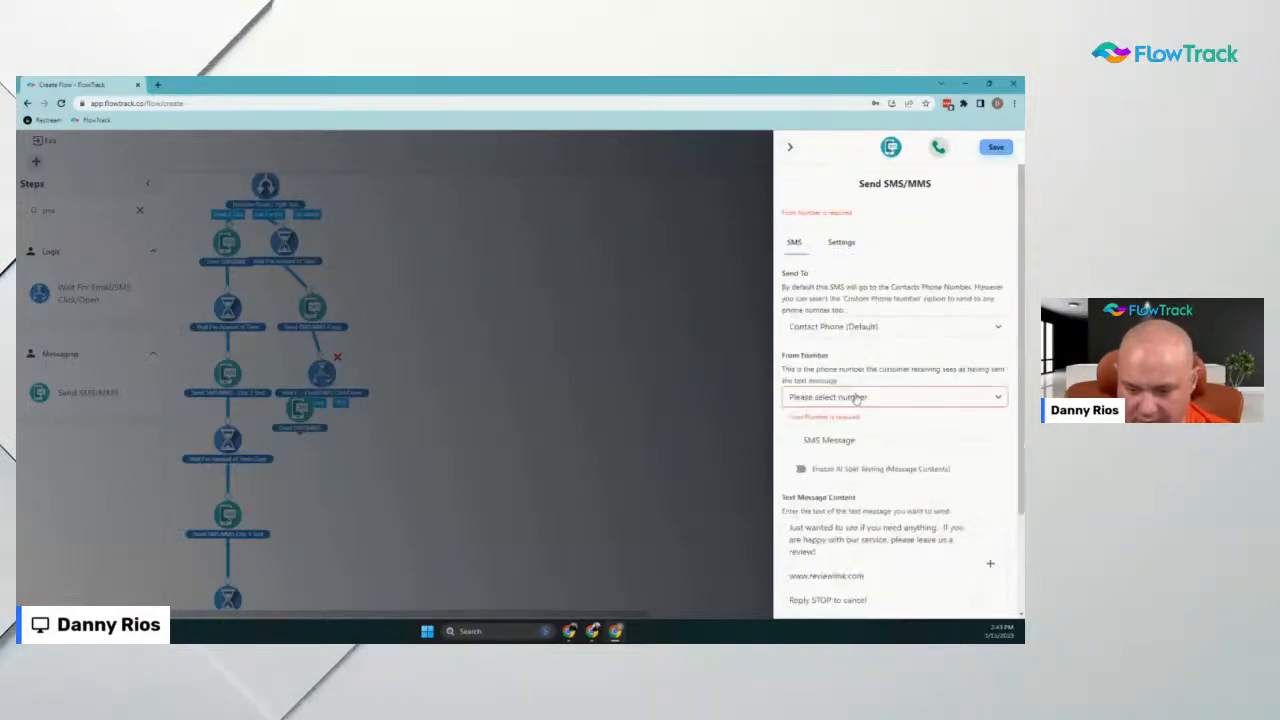
{"action": "left_click", "coordinate": [880, 394]}
{"action": "left_click", "coordinate": [830, 424]}
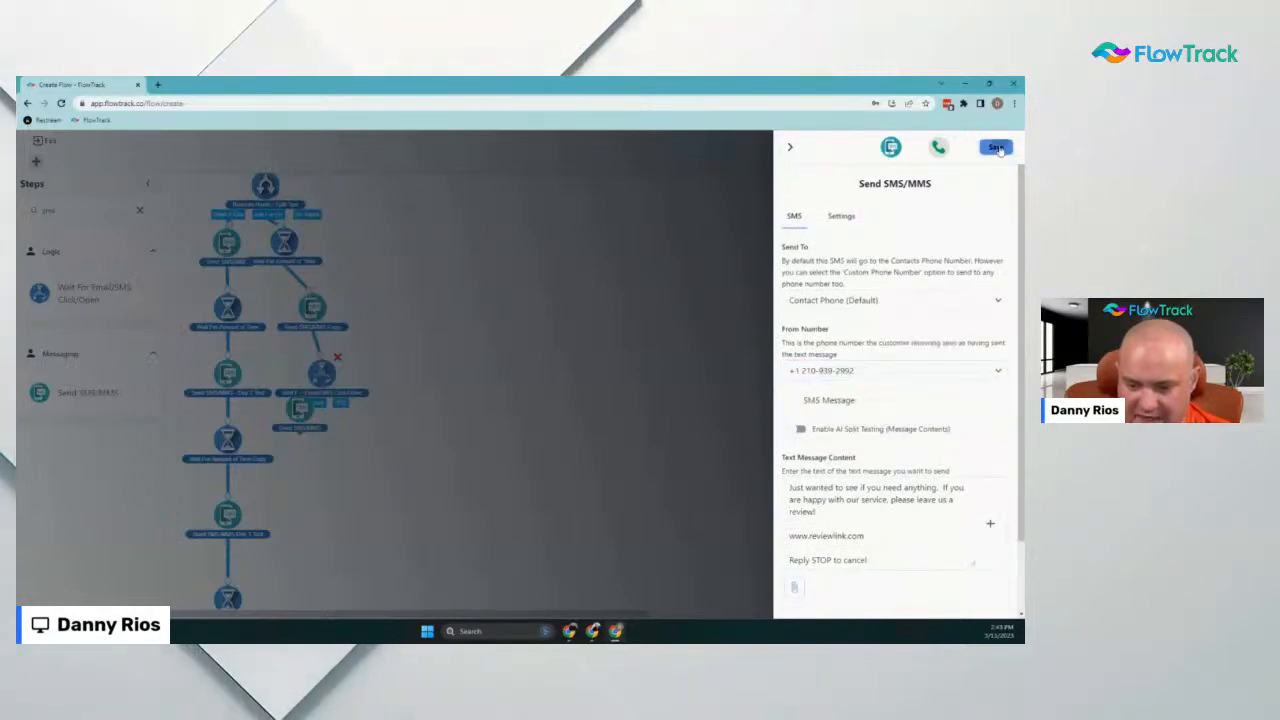
{"action": "left_click", "coordinate": [996, 150]}
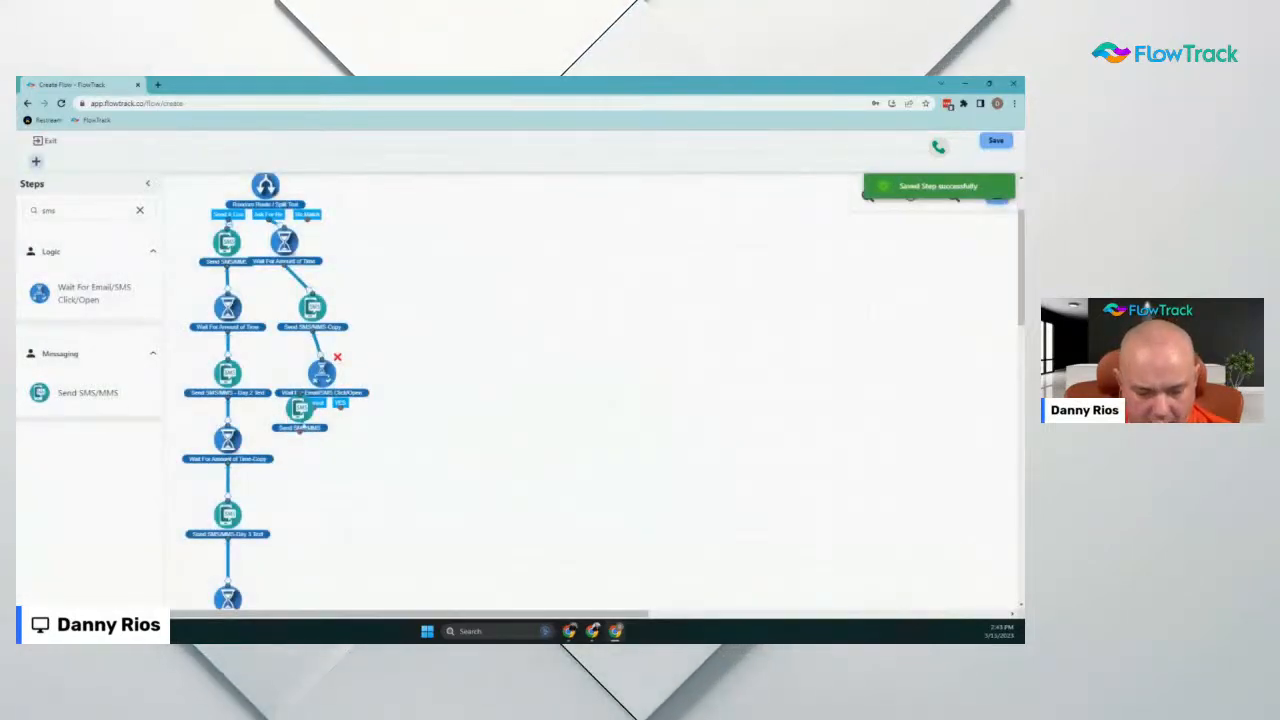
Move the Send SMS/MMS step below the wait and connect the timeout branch to it
{"action": "left_click_drag", "start_coordinate": [300, 408], "coordinate": [308, 455]}
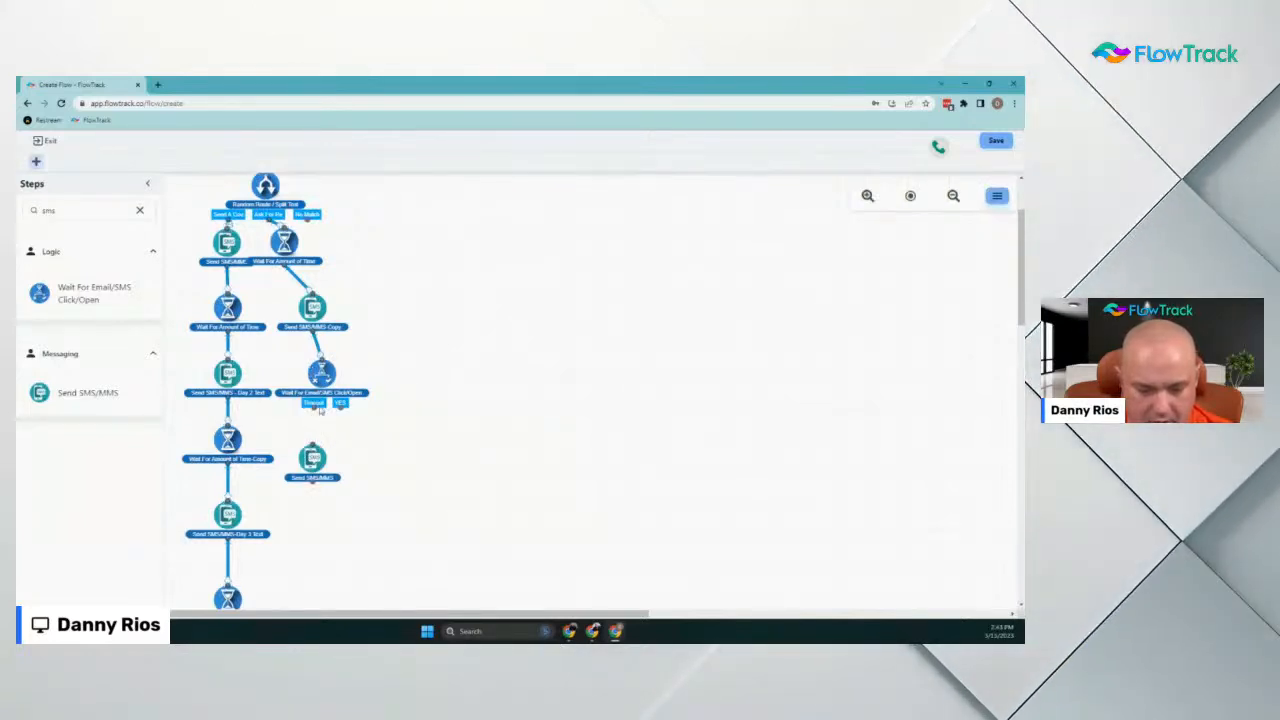
{"action": "left_click_drag", "start_coordinate": [313, 408], "coordinate": [312, 449]}
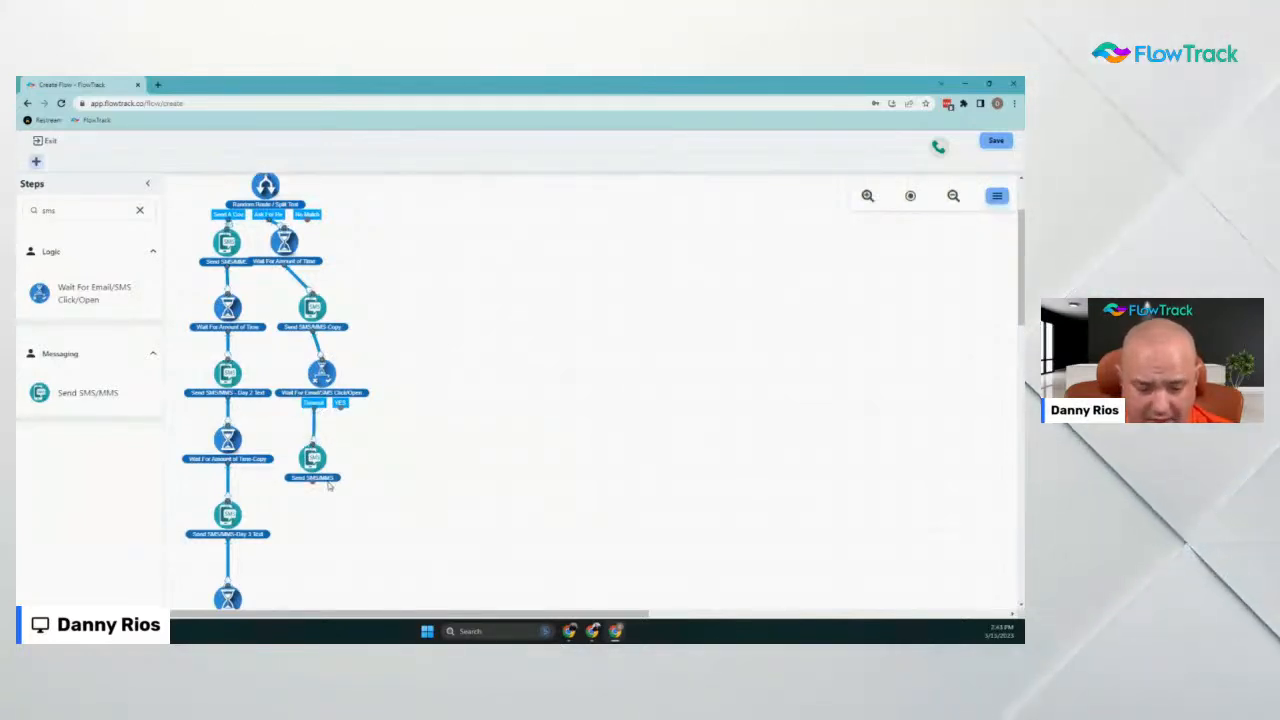
{"action": "scroll", "coordinate": [346, 402], "scroll_direction": "down", "scroll_amount": 3}
{"action": "scroll", "coordinate": [311, 322], "scroll_direction": "down", "scroll_amount": 2}
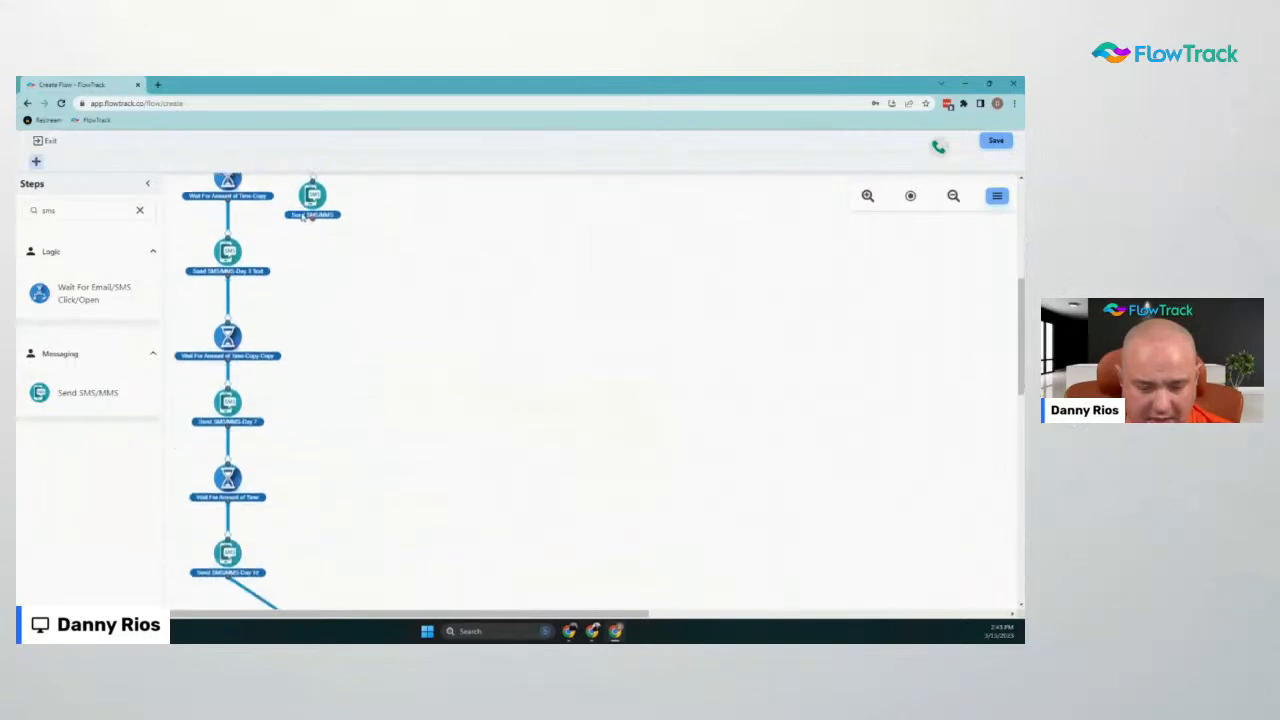
Link the Send SMS/MMS step down to the final Distribute step and zoom out
{"action": "key", "text": "ctrl+minus"}
{"action": "key", "text": "ctrl+minus"}
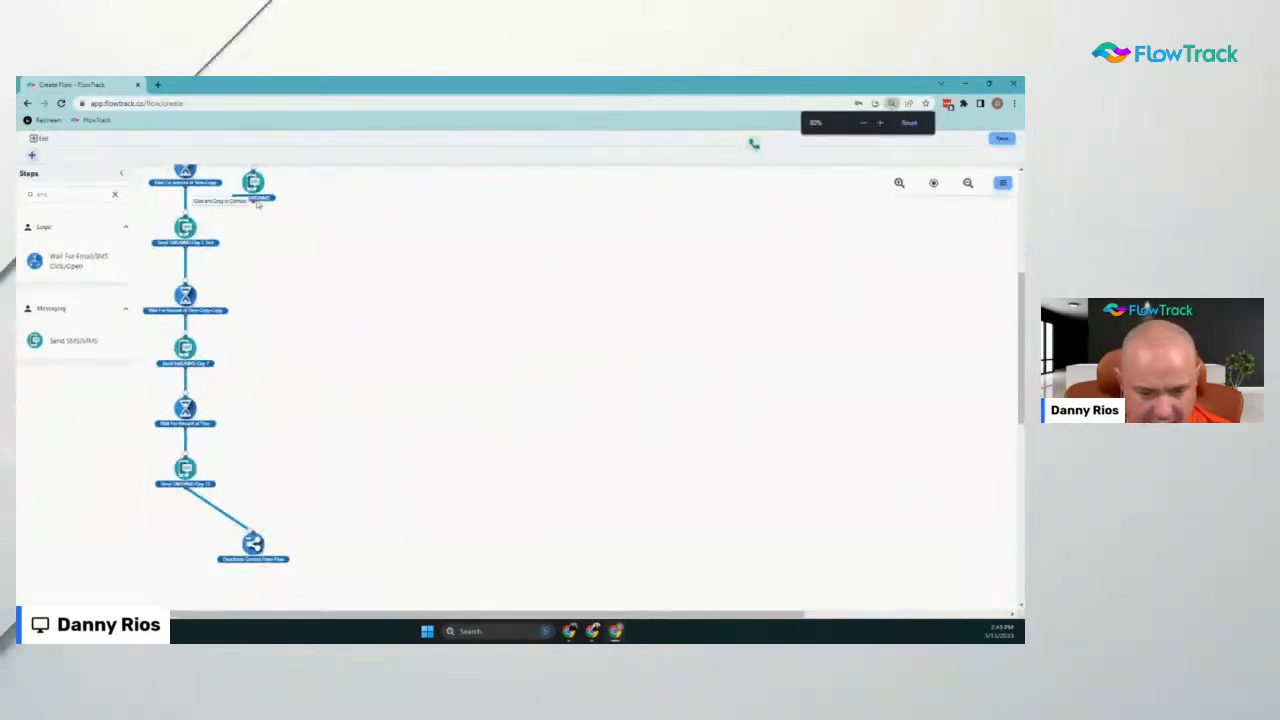
{"action": "left_click_drag", "start_coordinate": [253, 220], "coordinate": [251, 533]}
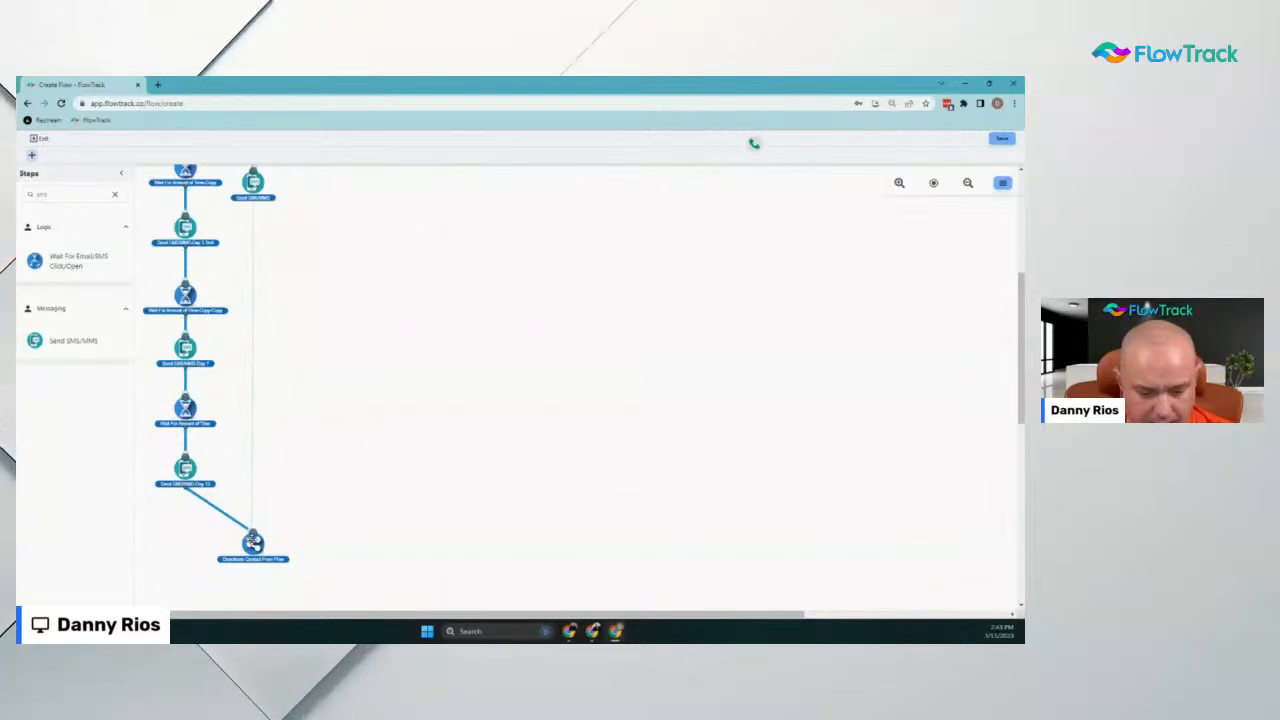
{"action": "scroll", "coordinate": [292, 457], "scroll_direction": "up", "scroll_amount": 3}
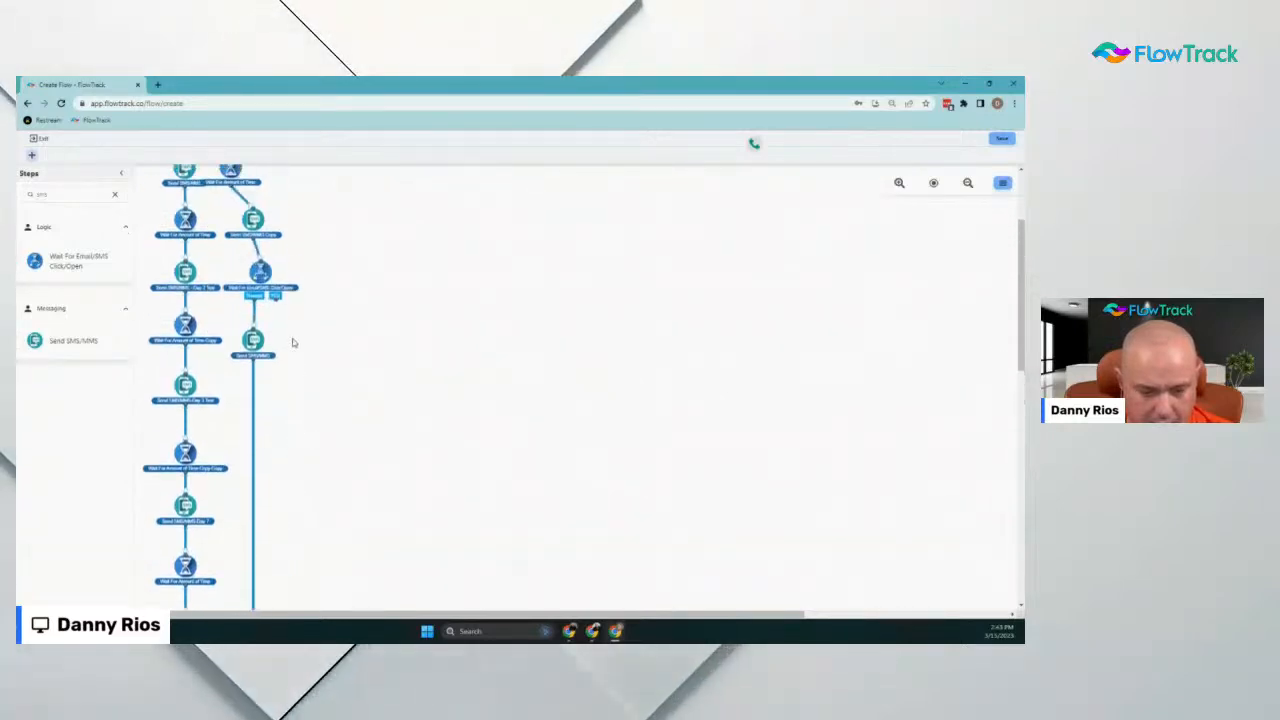
{"action": "scroll", "coordinate": [248, 470], "scroll_direction": "down", "scroll_amount": 3}
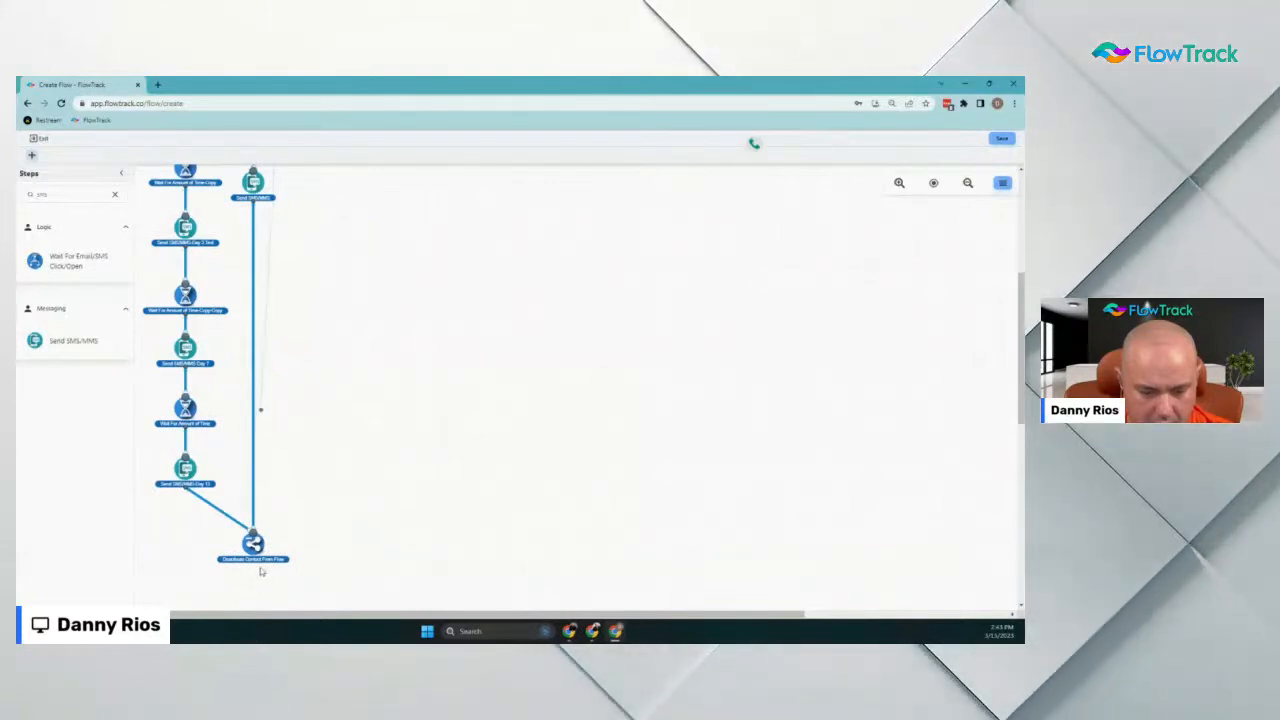
{"action": "left_click", "coordinate": [967, 183]}
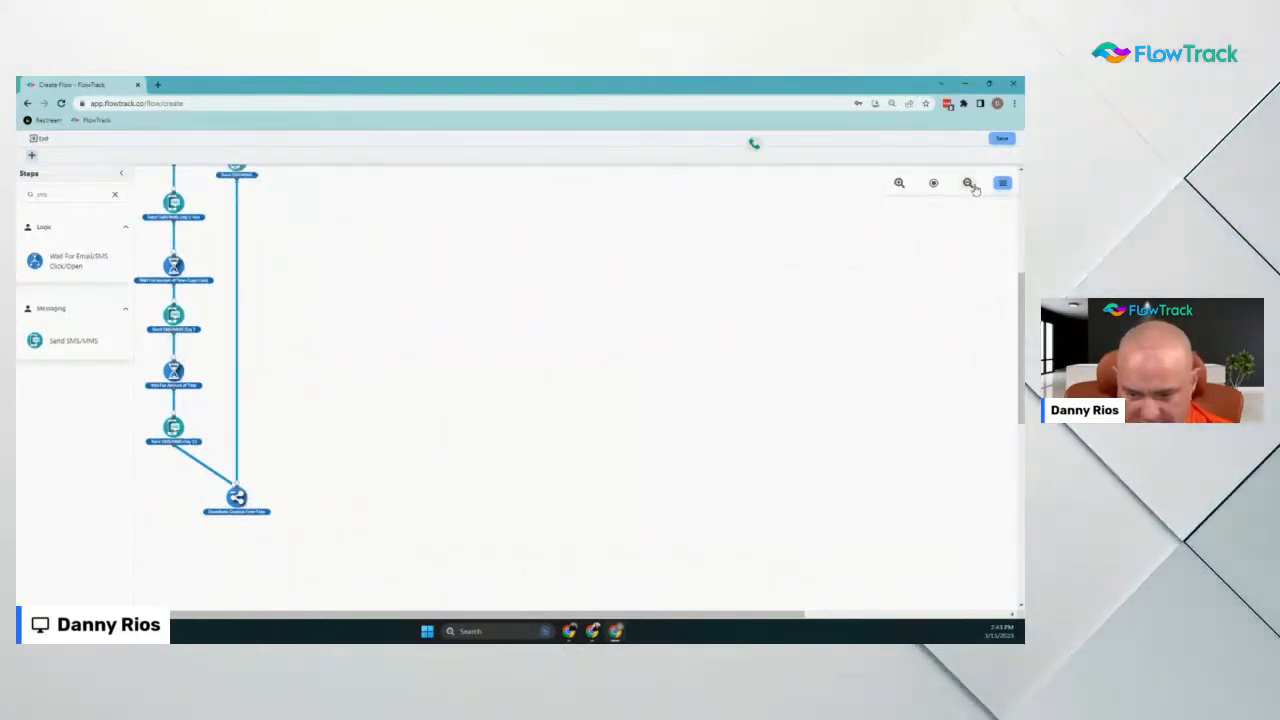
{"action": "scroll", "coordinate": [217, 314], "scroll_direction": "up", "scroll_amount": 3}
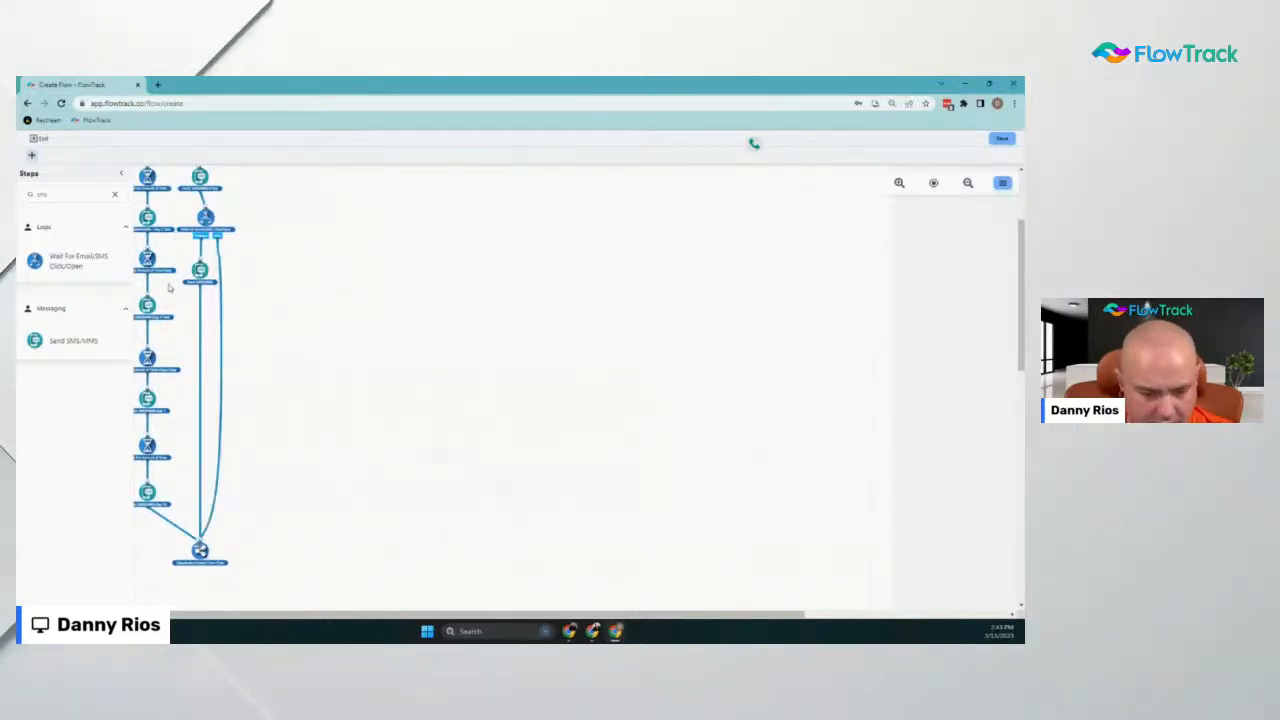
Zoom the page to 125%, drag Contact Owner under Start, and re-centre the flow diagram
{"action": "key", "text": "ctrl+plus"}
{"action": "key", "text": "ctrl+plus"}
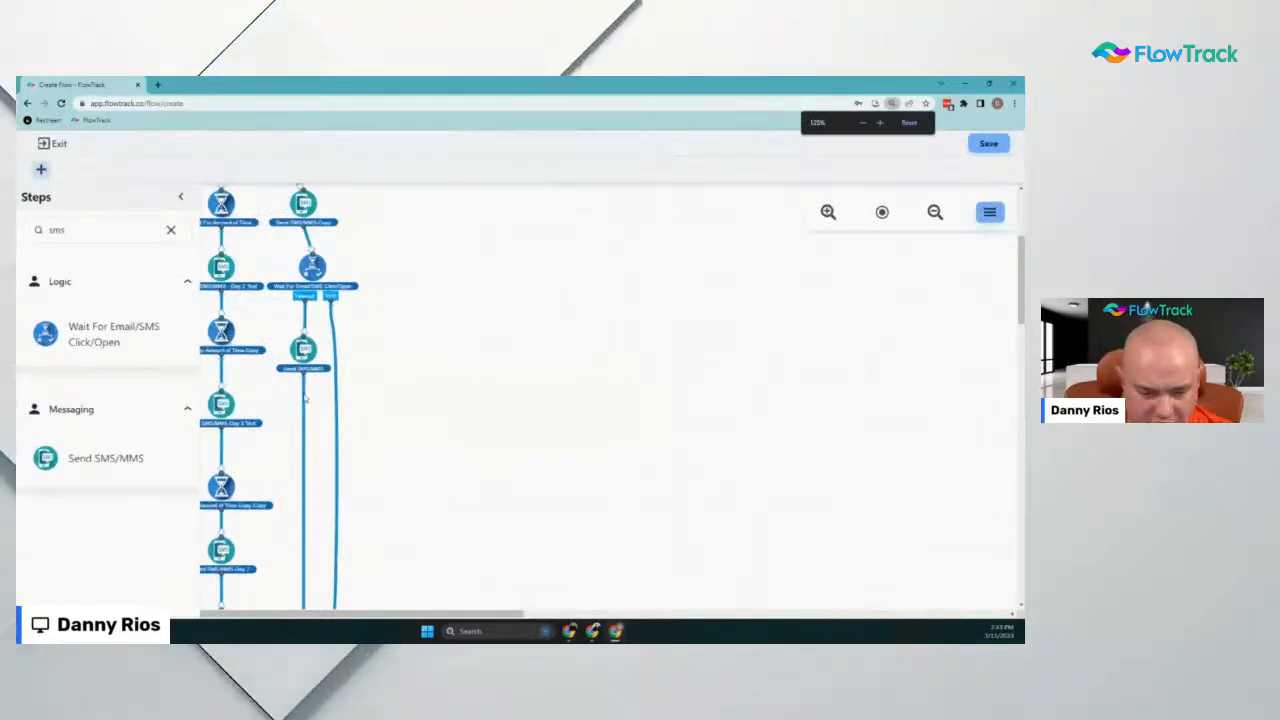
{"action": "scroll", "coordinate": [330, 300], "scroll_direction": "up", "scroll_amount": 3}
{"action": "left_click_drag", "start_coordinate": [302, 253], "coordinate": [258, 253]}
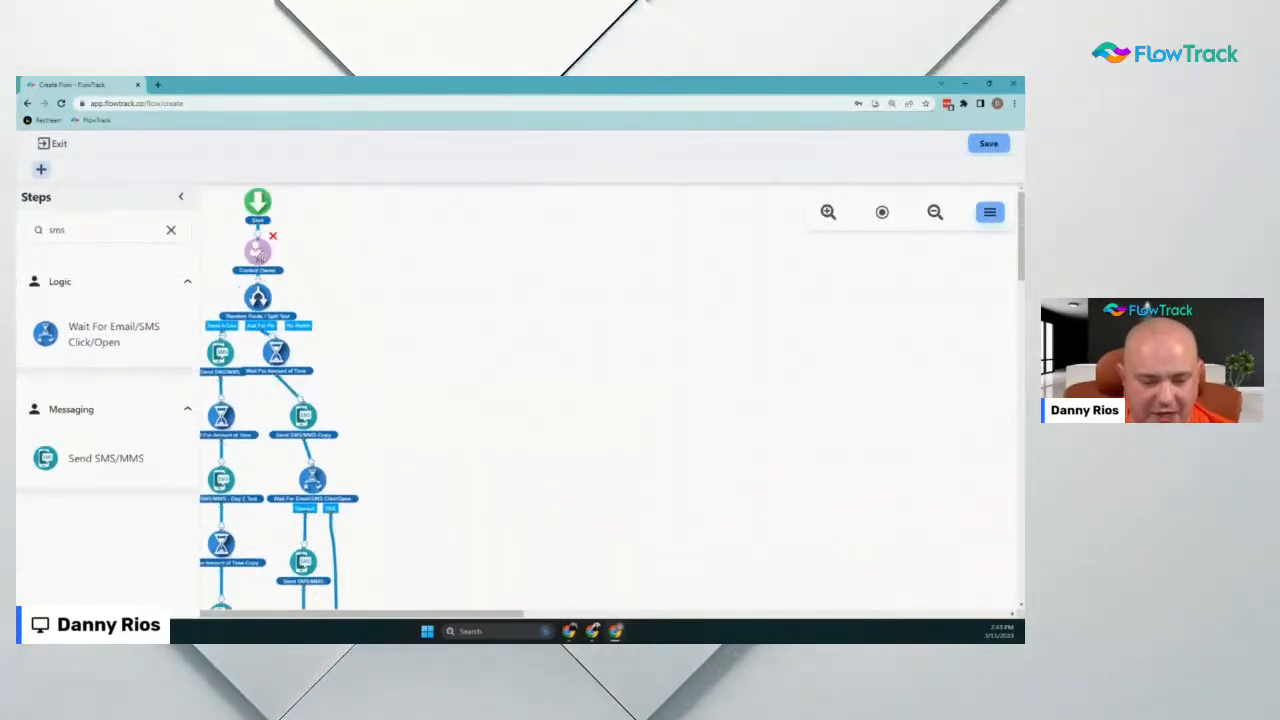
{"action": "scroll", "coordinate": [235, 593], "scroll_direction": "down", "scroll_amount": 4}
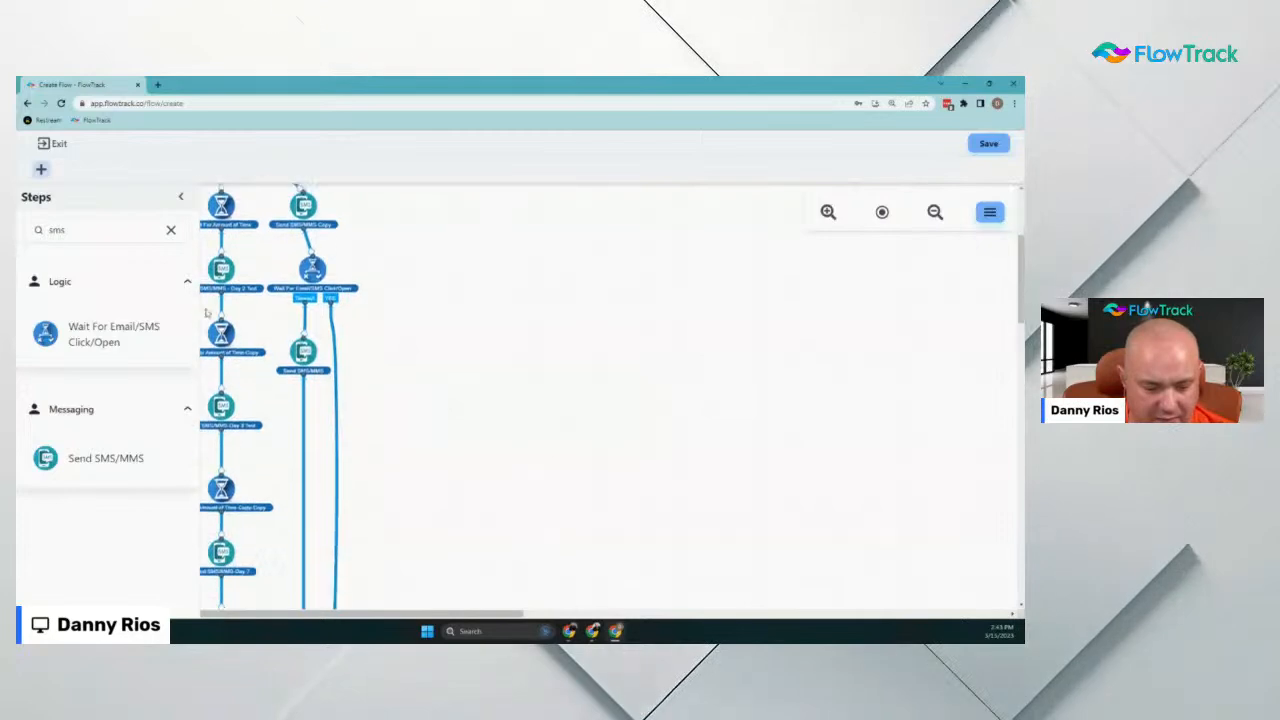
{"action": "scroll", "coordinate": [380, 250], "scroll_direction": "up", "scroll_amount": 4}
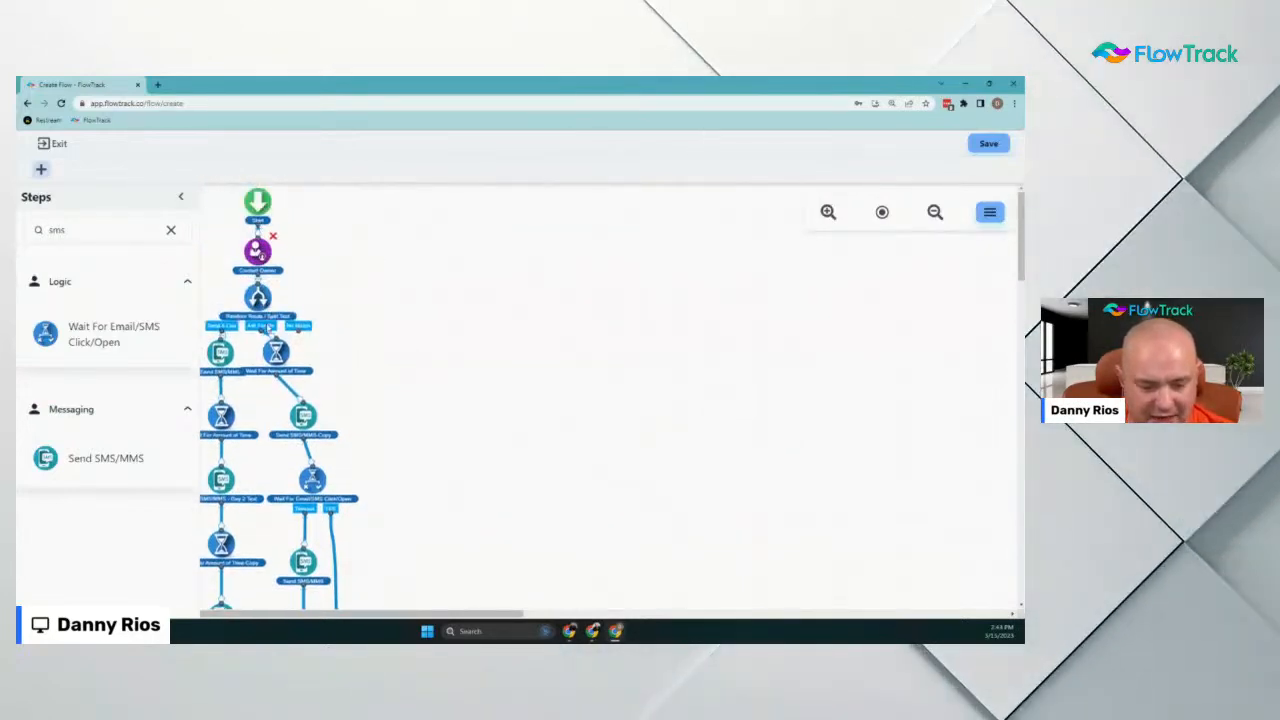
{"action": "scroll", "coordinate": [300, 371], "scroll_direction": "down", "scroll_amount": 2}
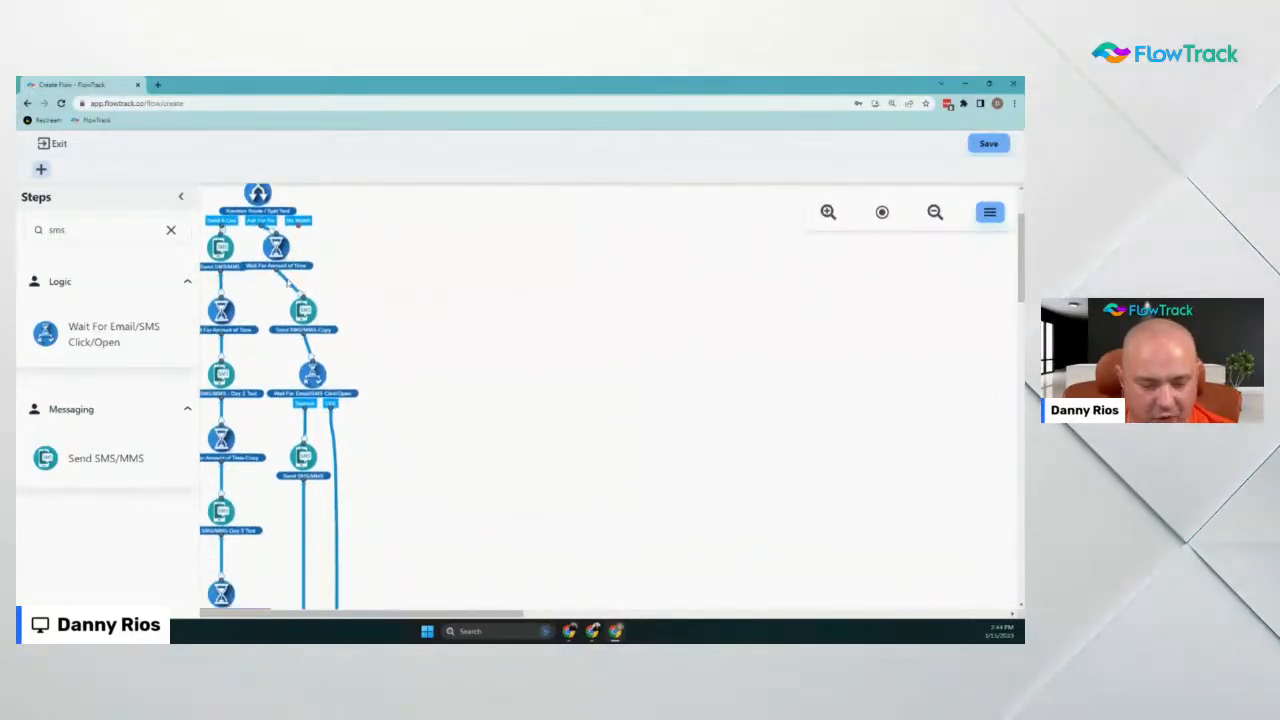
{"action": "scroll", "coordinate": [300, 295], "scroll_direction": "down", "scroll_amount": 2}
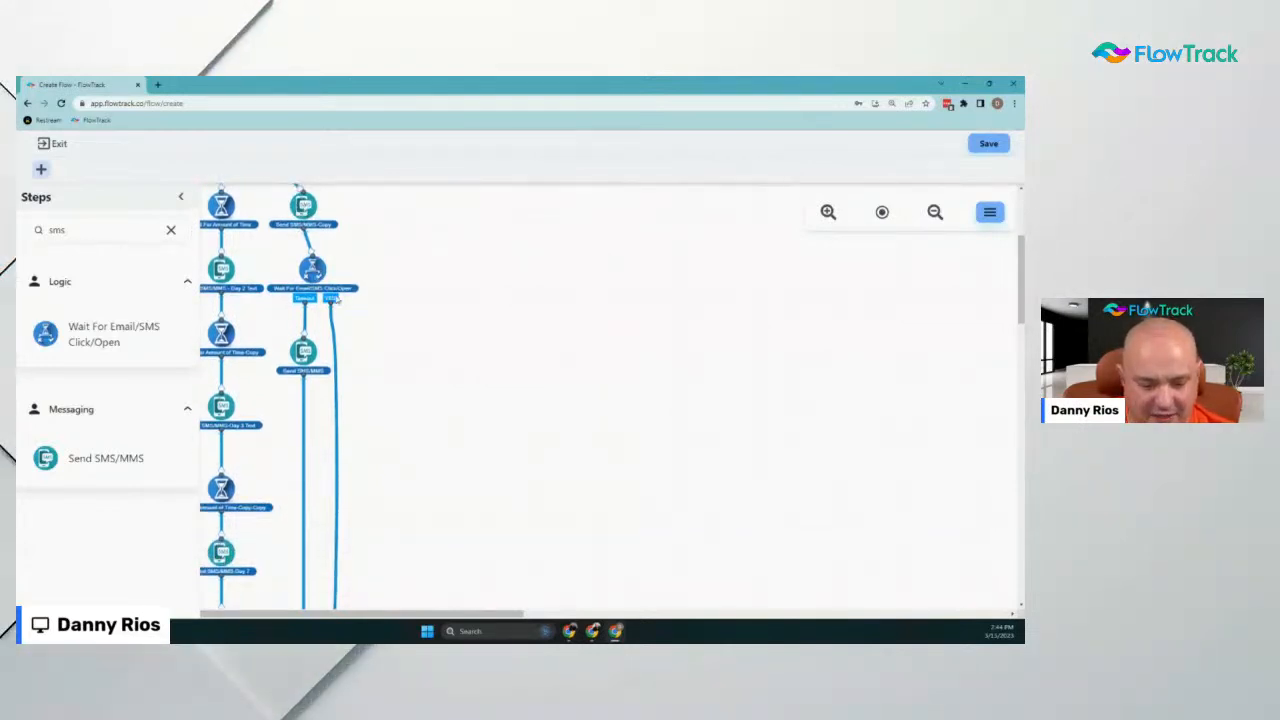
{"action": "scroll", "coordinate": [353, 455], "scroll_direction": "down", "scroll_amount": 4}
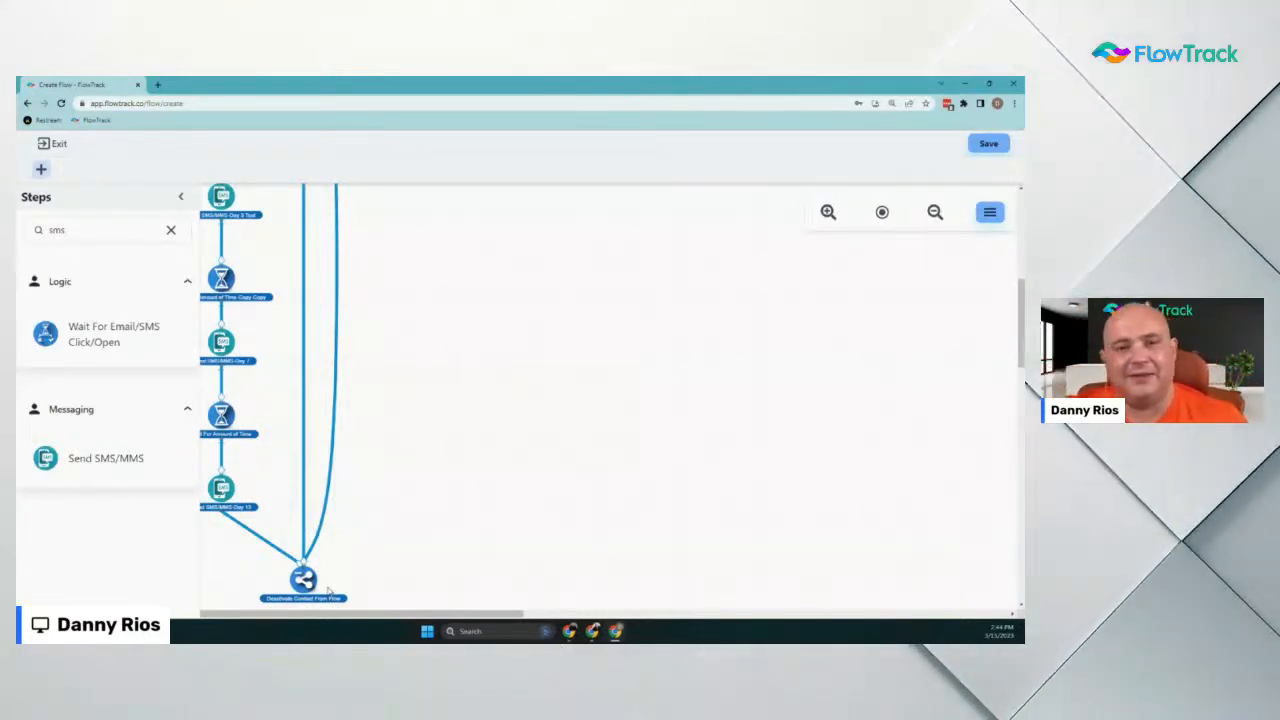
{"action": "scroll", "coordinate": [480, 400], "scroll_direction": "up", "scroll_amount": 3}
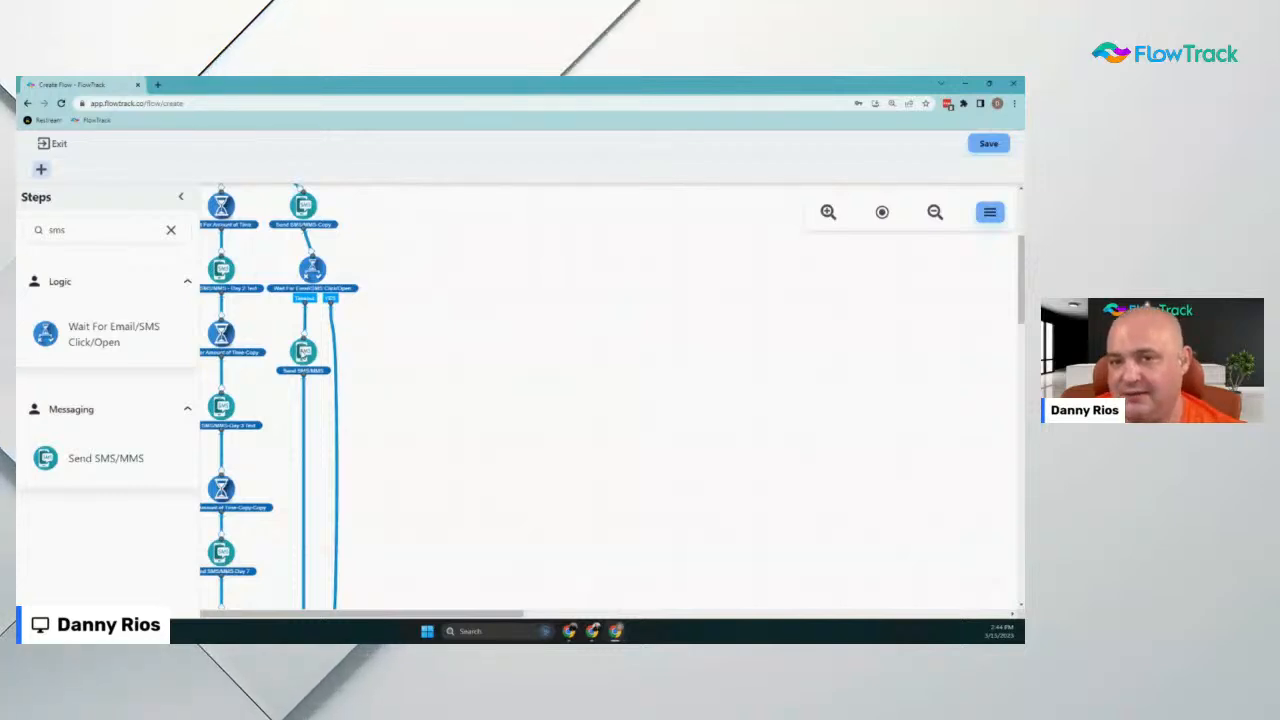
{"action": "scroll", "coordinate": [316, 420], "scroll_direction": "down", "scroll_amount": 4}
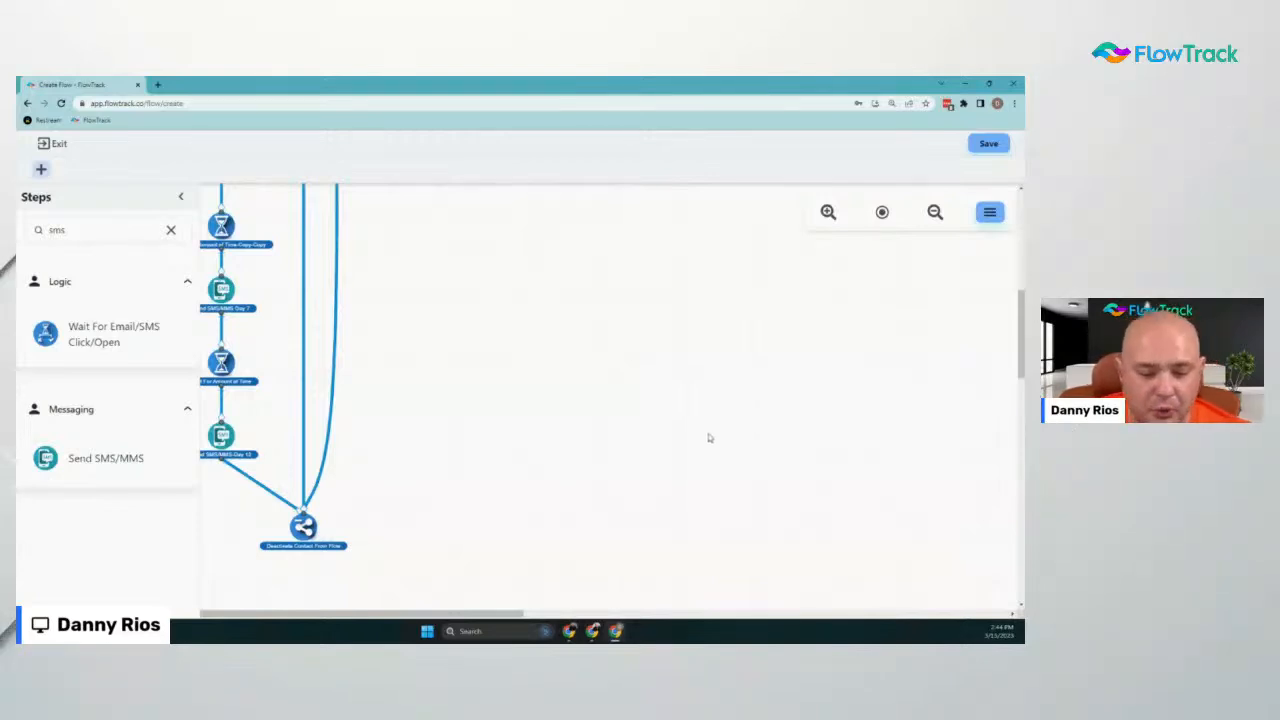
{"action": "scroll", "coordinate": [363, 374], "scroll_direction": "up", "scroll_amount": 5}
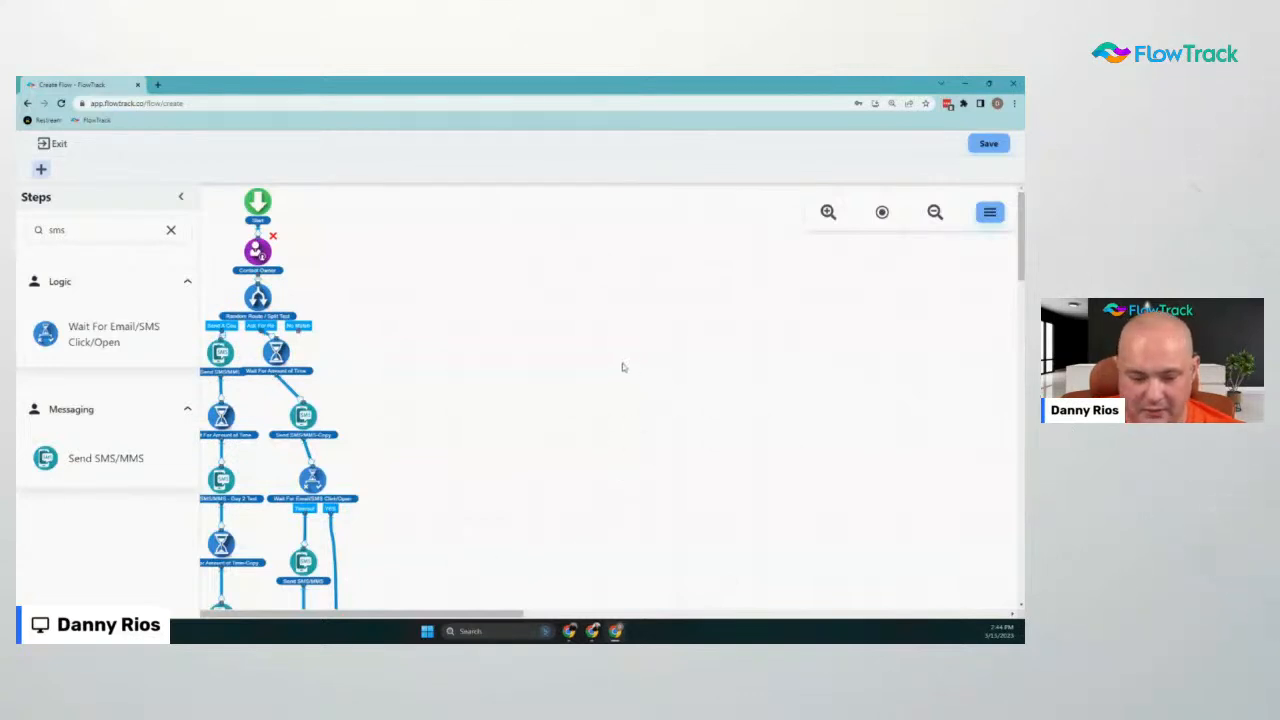
{"action": "scroll", "coordinate": [428, 336], "scroll_direction": "down", "scroll_amount": 2}
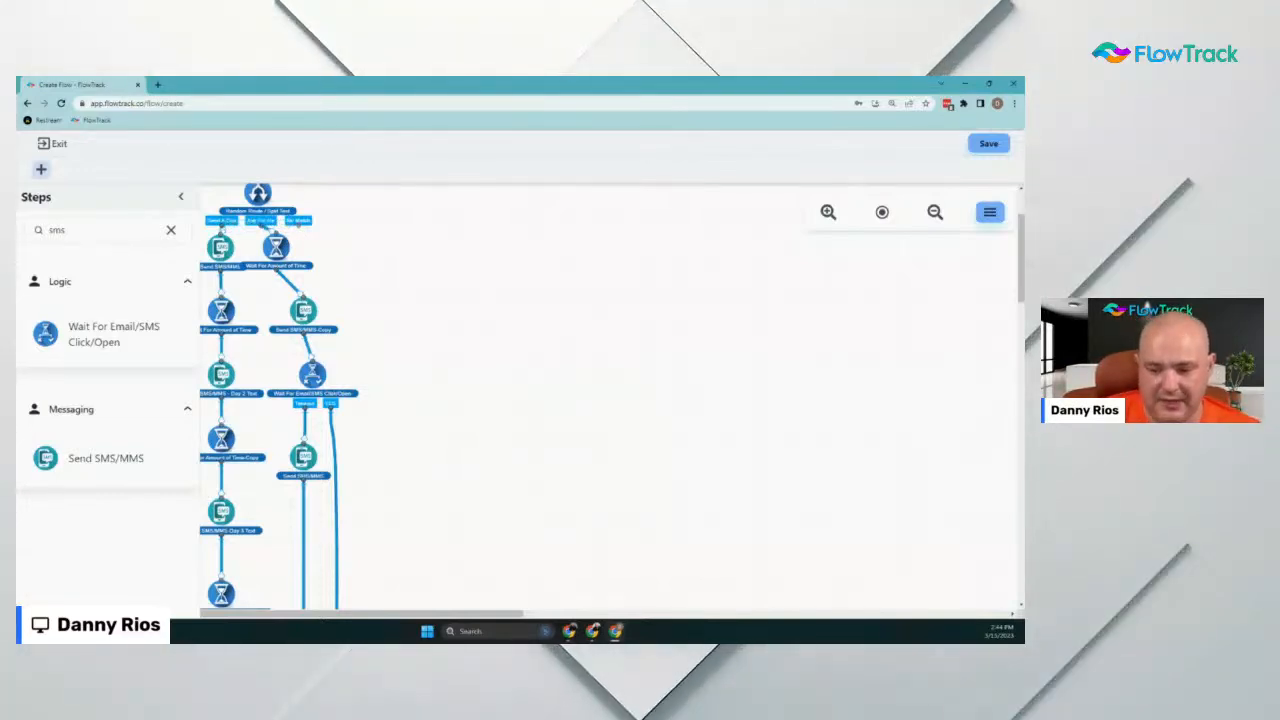
{"action": "left_click", "coordinate": [881, 212]}
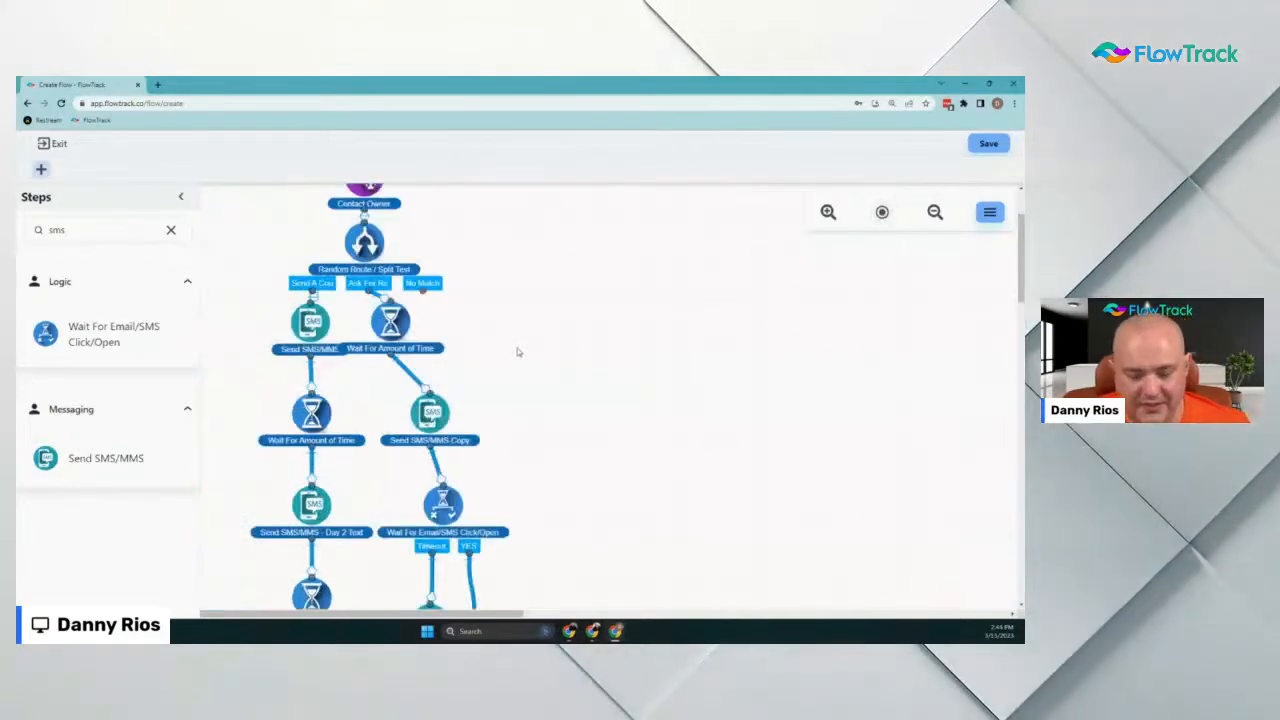
{"action": "scroll", "coordinate": [271, 300], "scroll_direction": "up", "scroll_amount": 2}
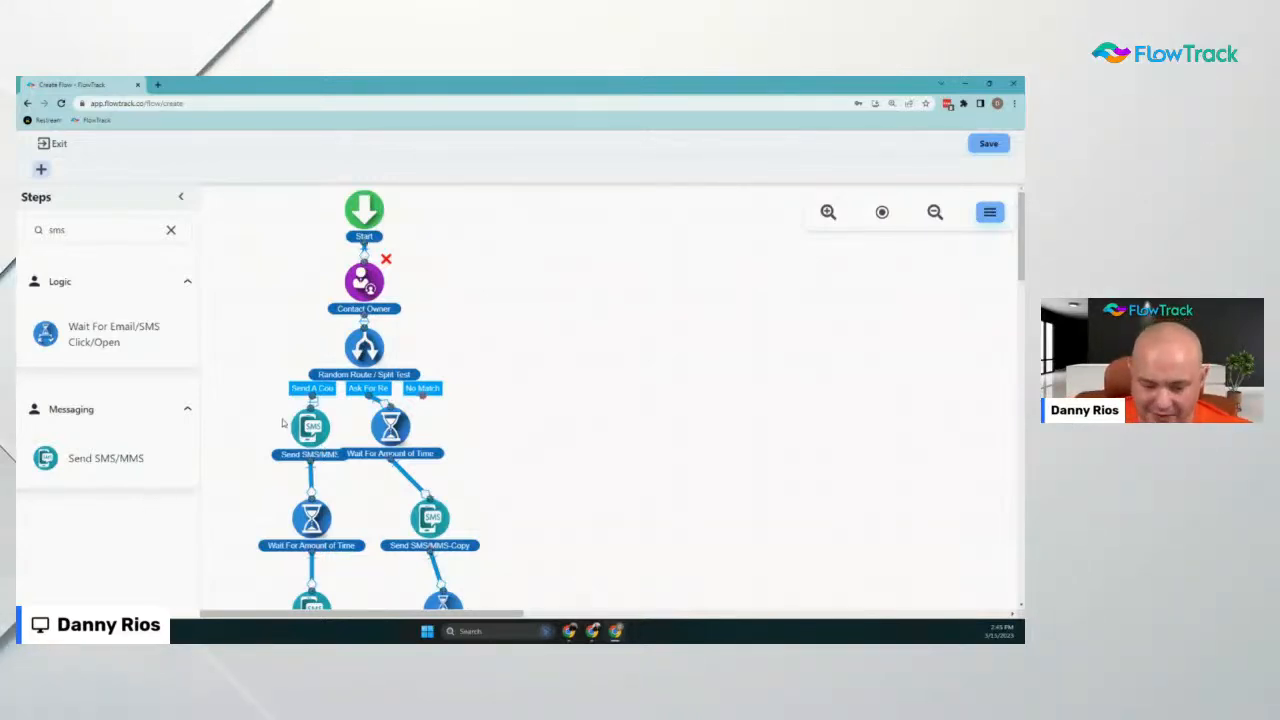
{"action": "scroll", "coordinate": [283, 423], "scroll_direction": "down", "scroll_amount": 4}
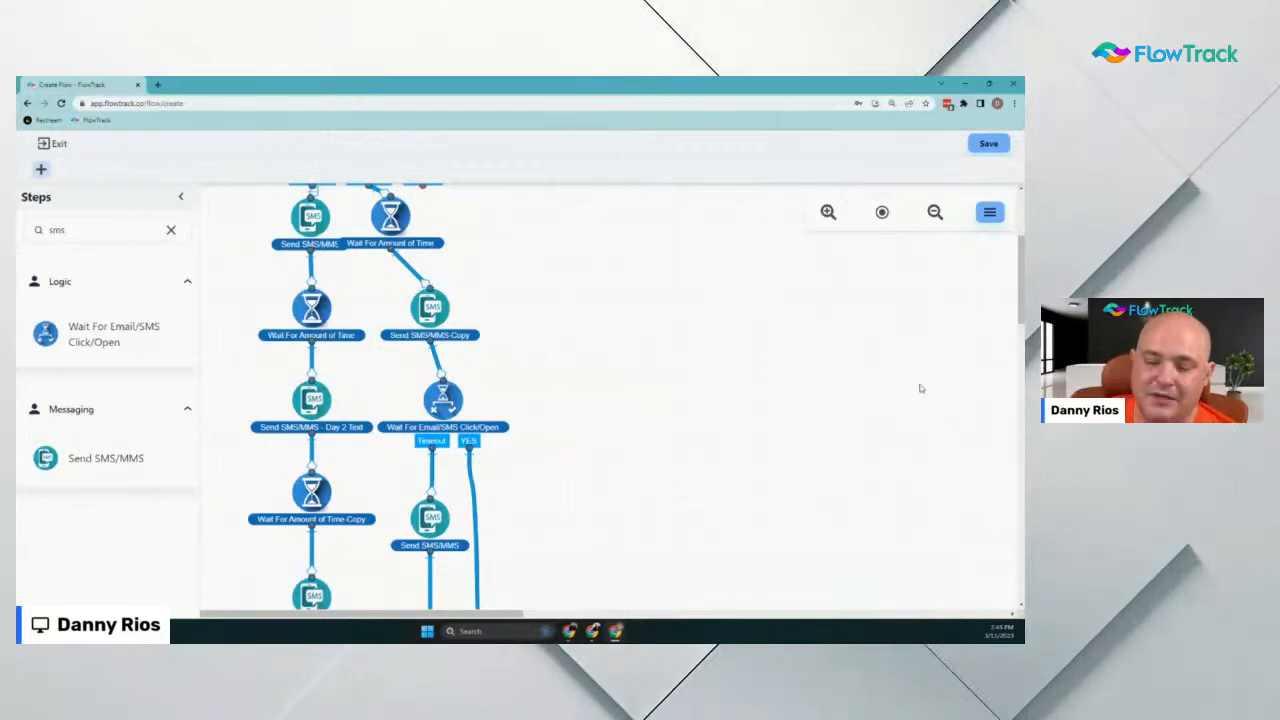
Save the flow as Smart Form Demo and publish it, confirming despite the missing steps
{"action": "left_click", "coordinate": [988, 144]}
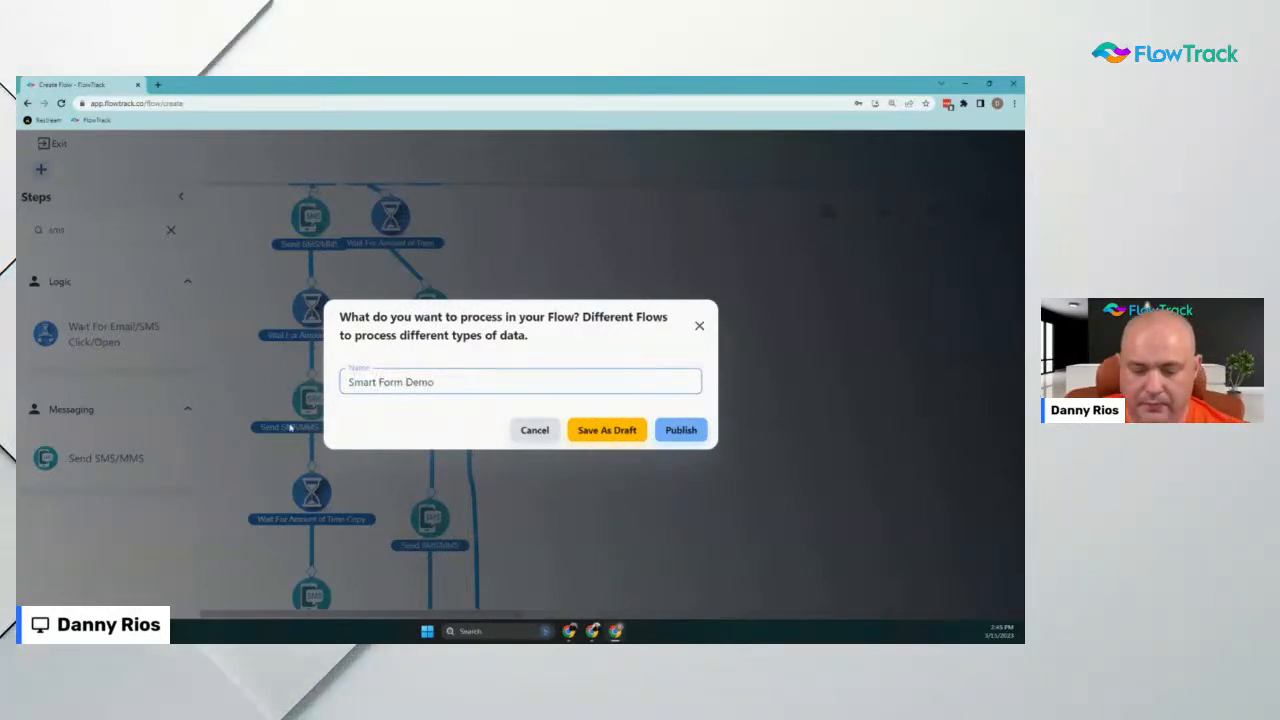
{"action": "left_click", "coordinate": [674, 430]}
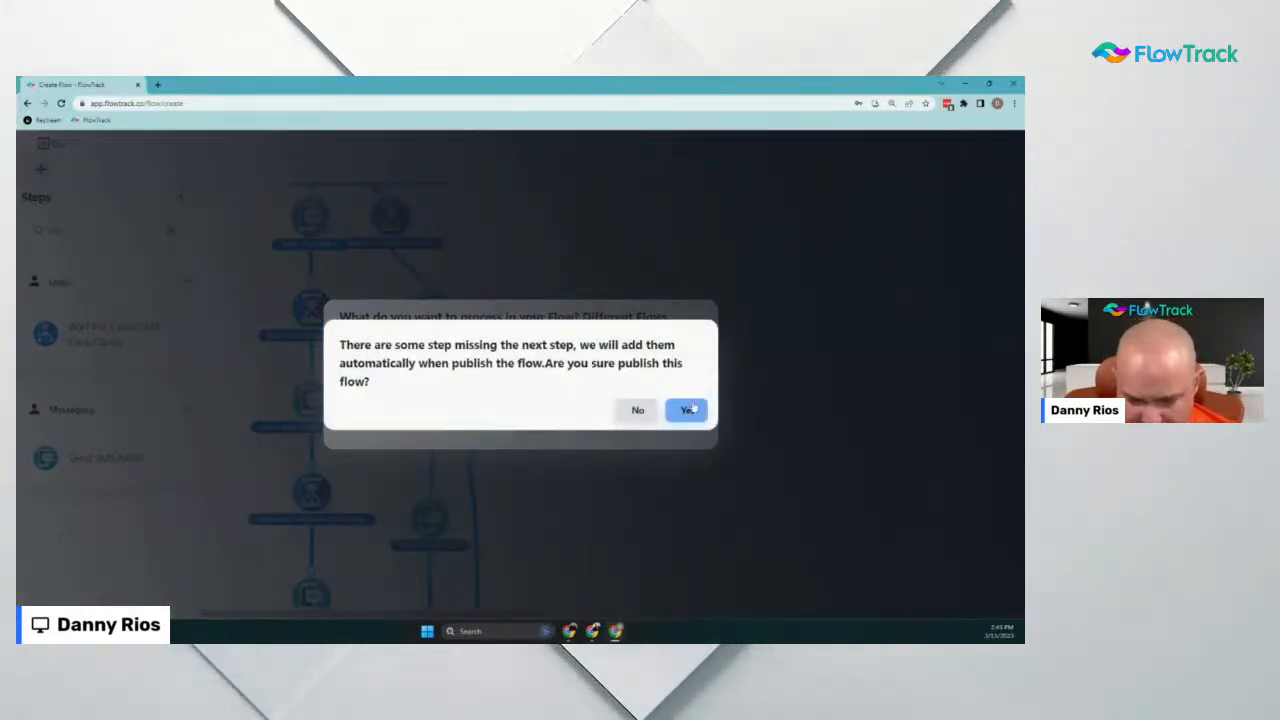
{"action": "left_click", "coordinate": [690, 409]}
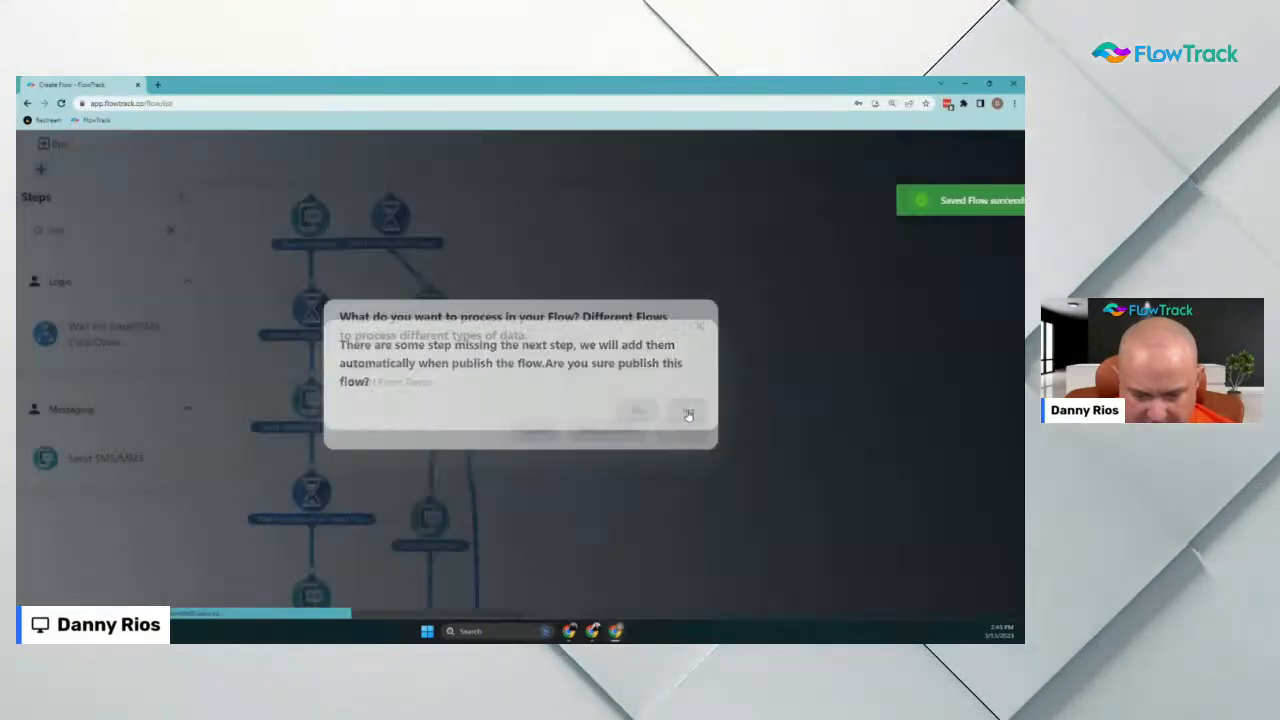
{"action": "scroll", "coordinate": [342, 489], "scroll_direction": "down", "scroll_amount": 2}
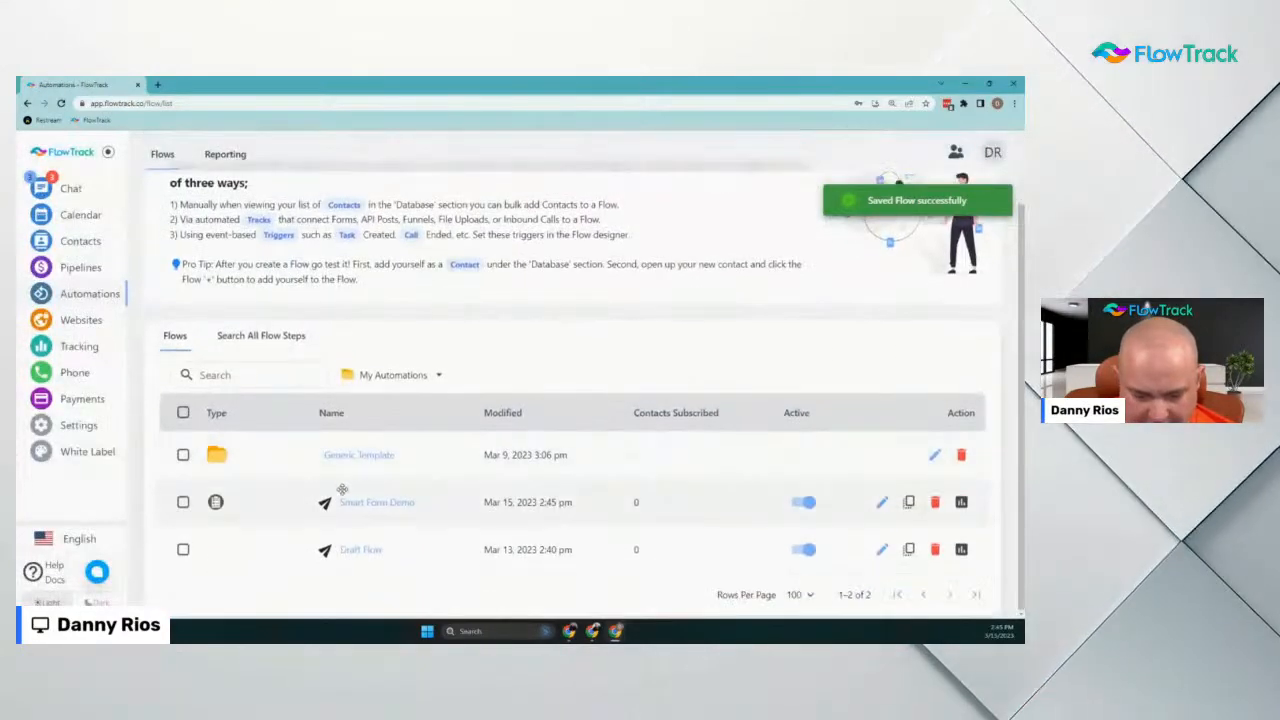
Open Smart Form Demo, scroll through its diagram, and exit keeping changes as a draft
{"action": "left_click", "coordinate": [368, 502]}
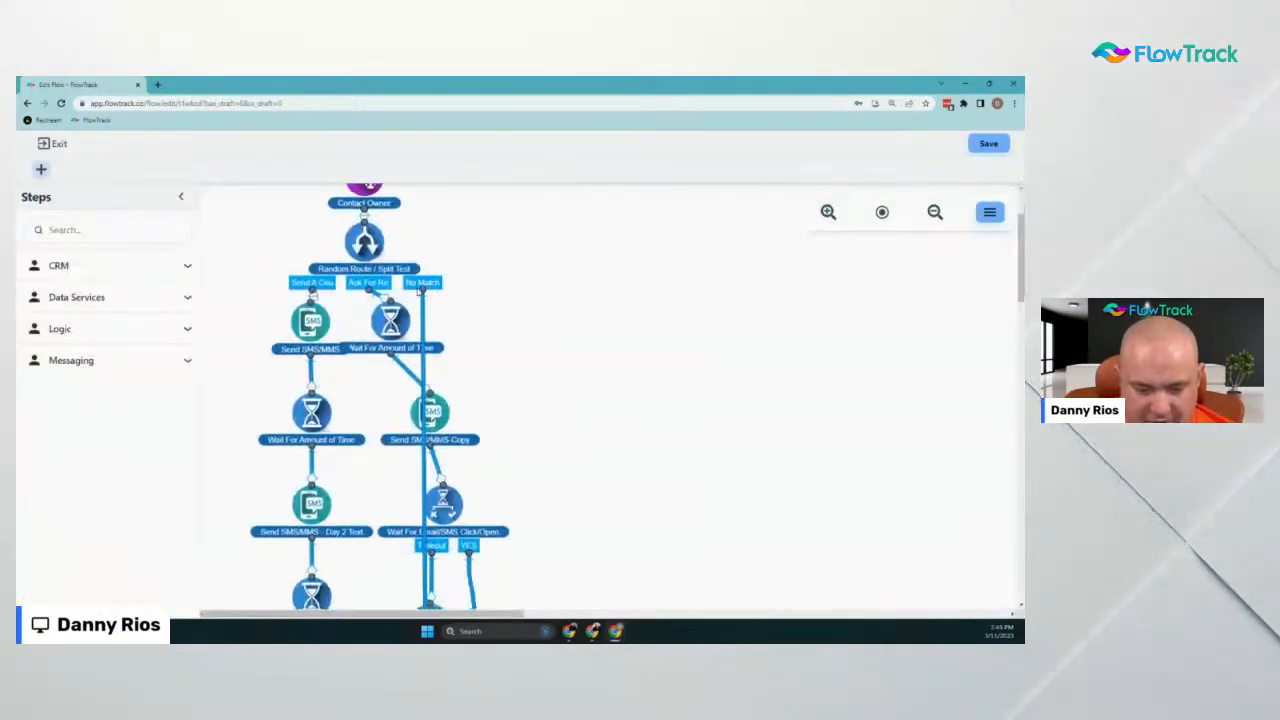
{"action": "scroll", "coordinate": [418, 290], "scroll_direction": "up", "scroll_amount": 1}
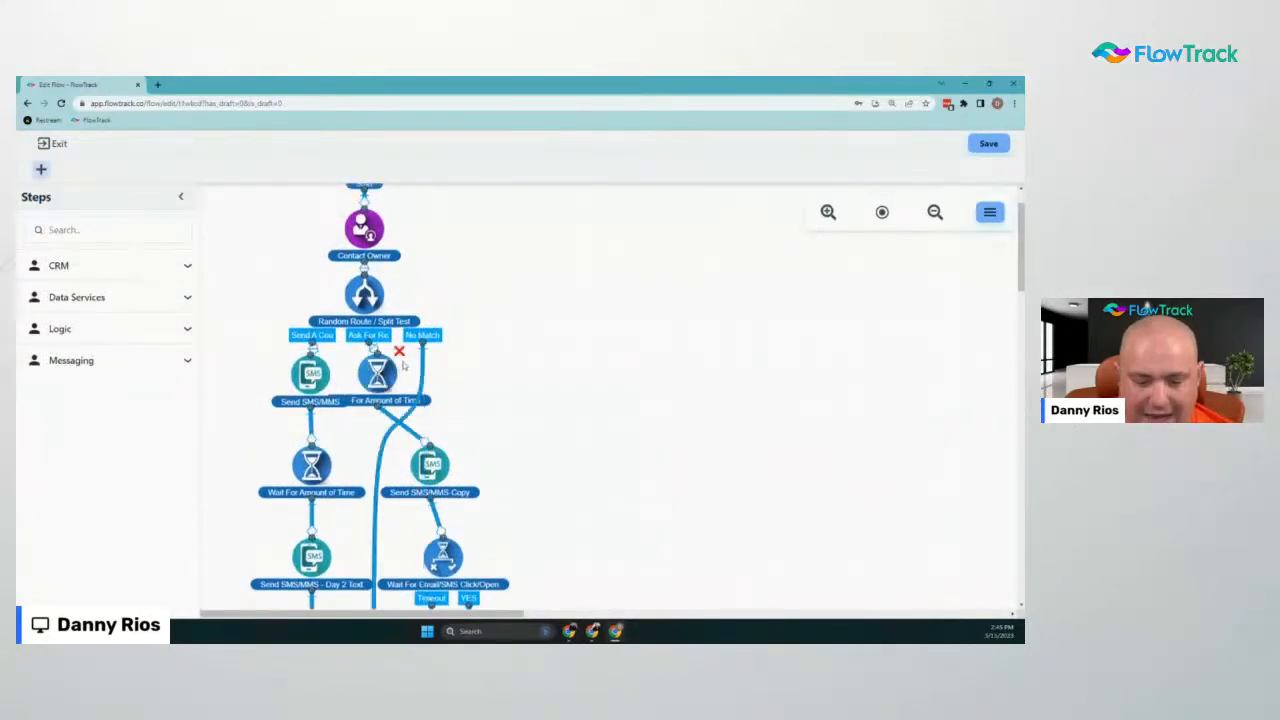
{"action": "scroll", "coordinate": [437, 365], "scroll_direction": "down", "scroll_amount": 2}
{"action": "scroll", "coordinate": [423, 300], "scroll_direction": "up", "scroll_amount": 3}
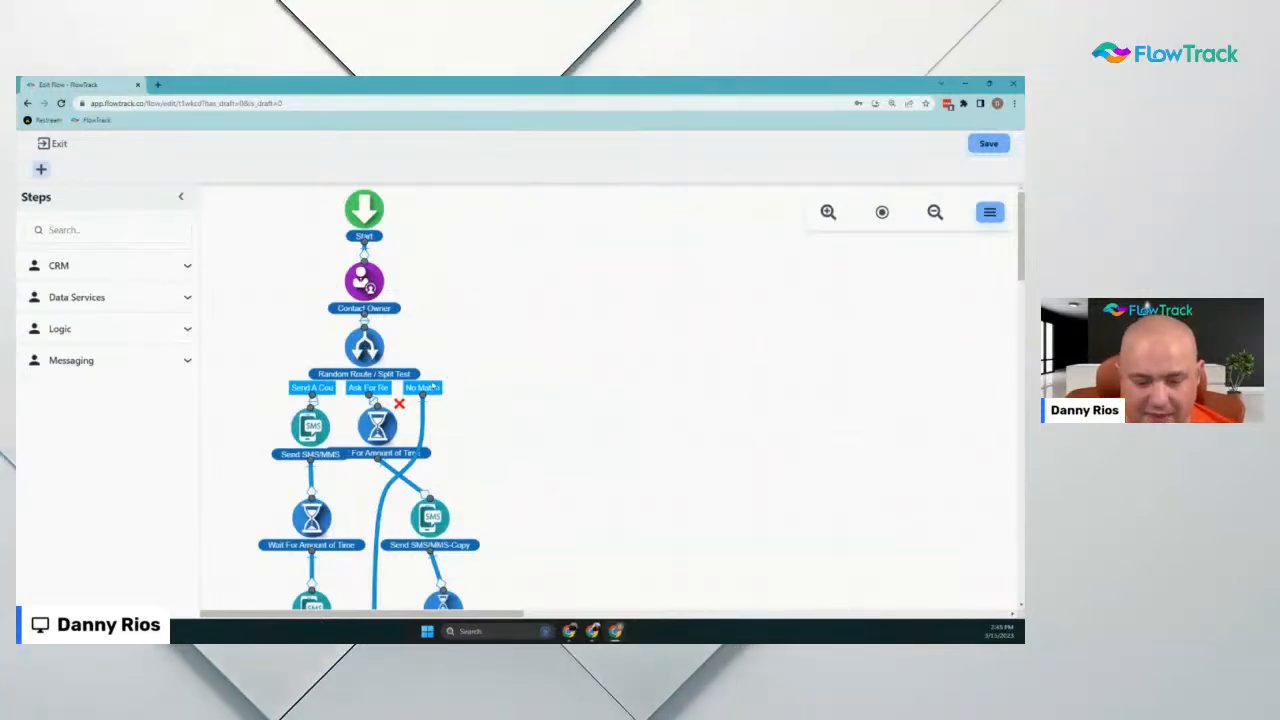
{"action": "scroll", "coordinate": [390, 568], "scroll_direction": "down", "scroll_amount": 4}
{"action": "scroll", "coordinate": [388, 560], "scroll_direction": "down", "scroll_amount": 10}
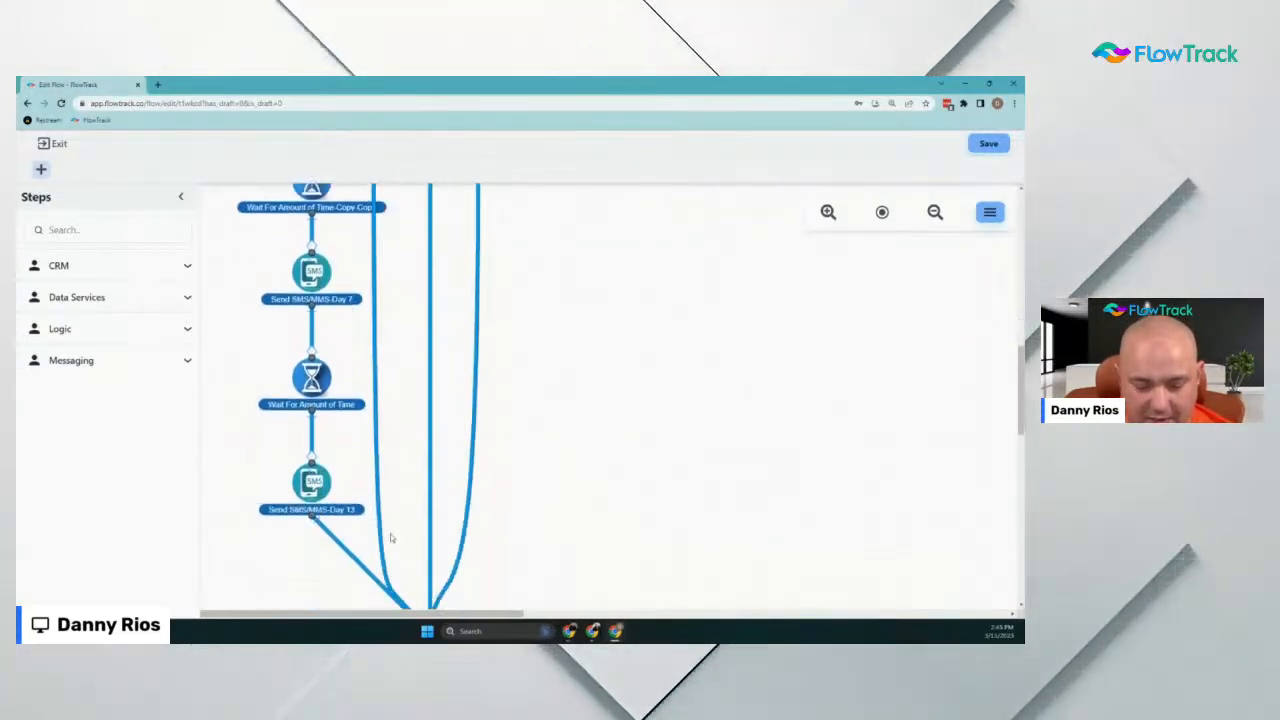
{"action": "left_click", "coordinate": [50, 143]}
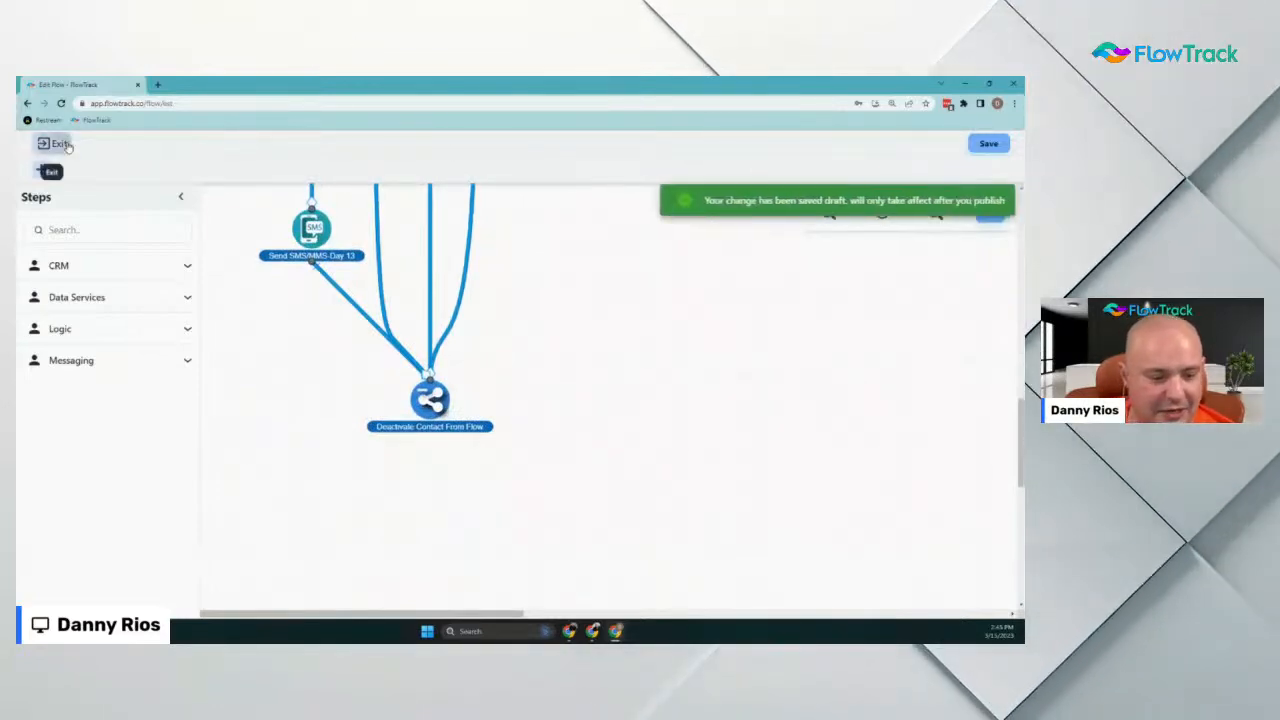
{"action": "scroll", "coordinate": [252, 261], "scroll_direction": "down", "scroll_amount": 2}
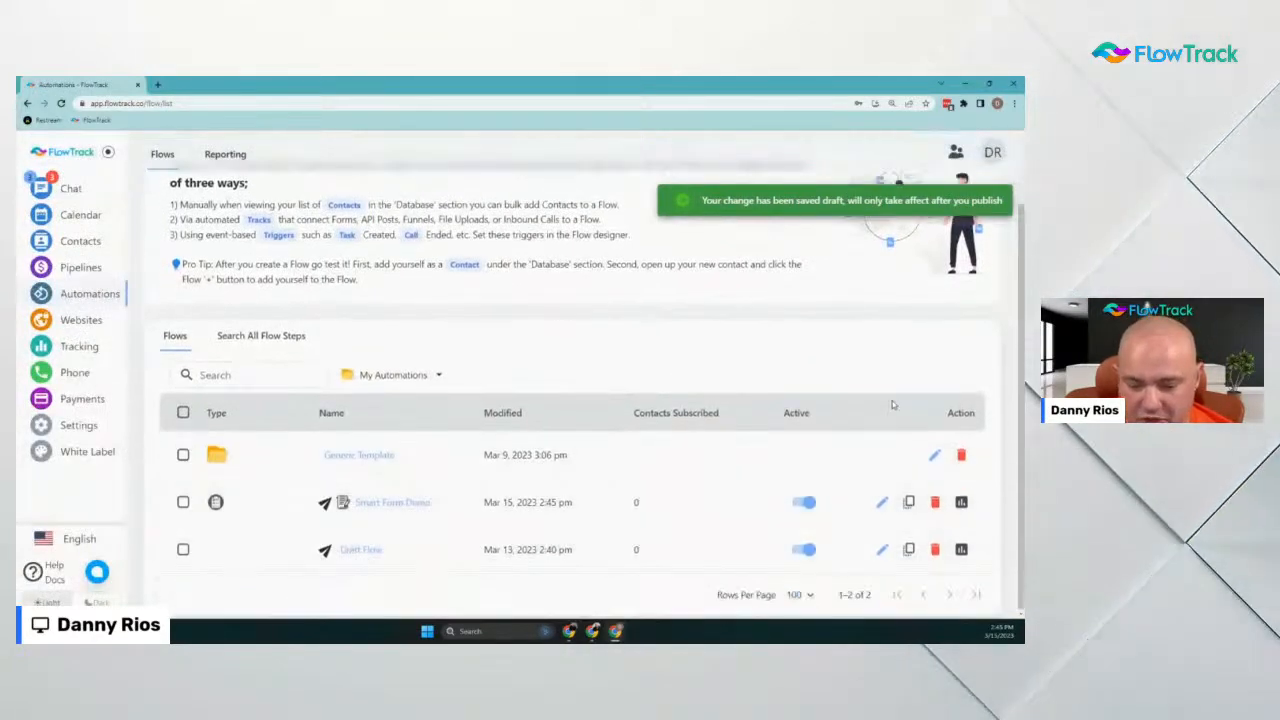
{"action": "scroll", "coordinate": [970, 215], "scroll_direction": "up", "scroll_amount": 2}
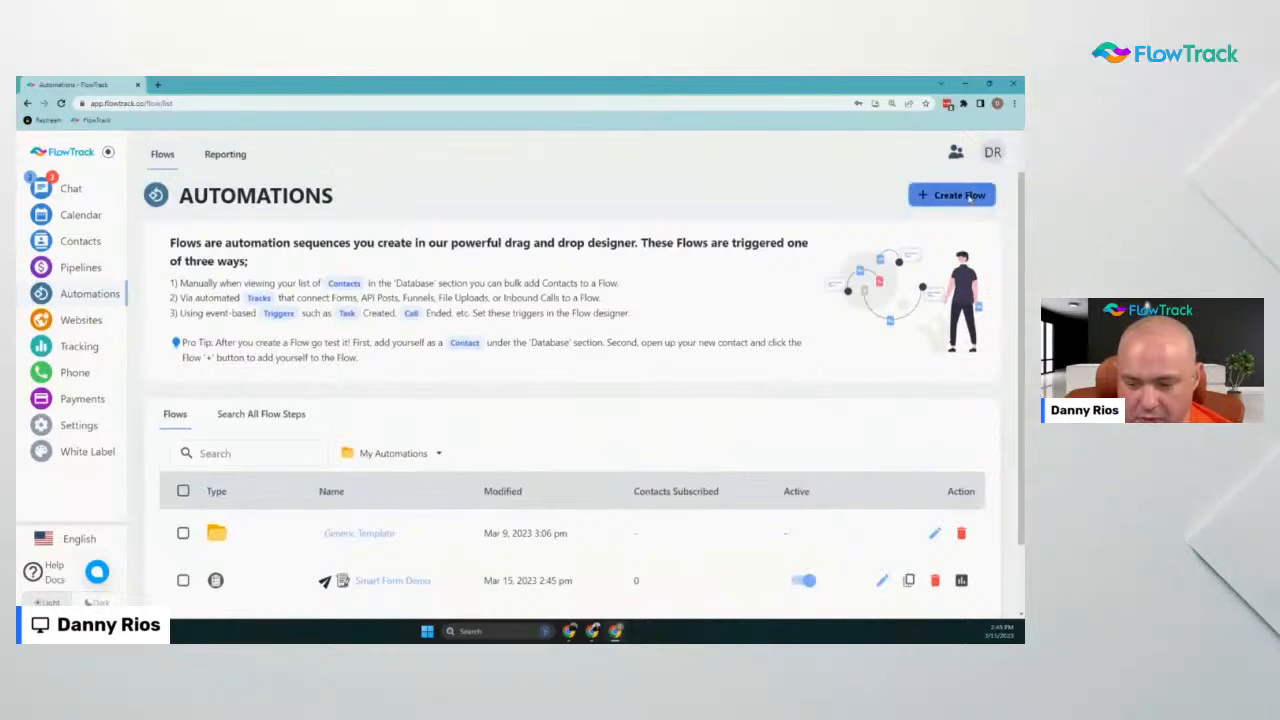
Create a new flow of type Incoming Phone Calls and expand the Phone steps
{"action": "left_click", "coordinate": [960, 195]}
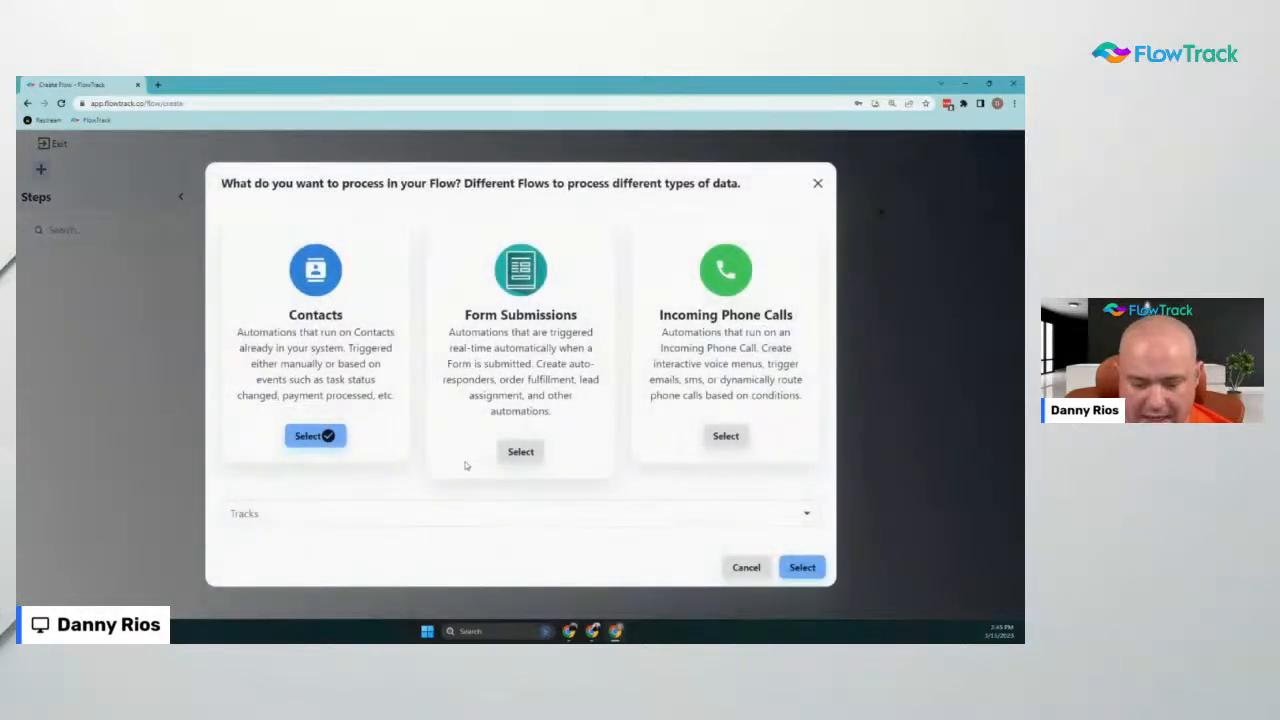
{"action": "left_click", "coordinate": [730, 435]}
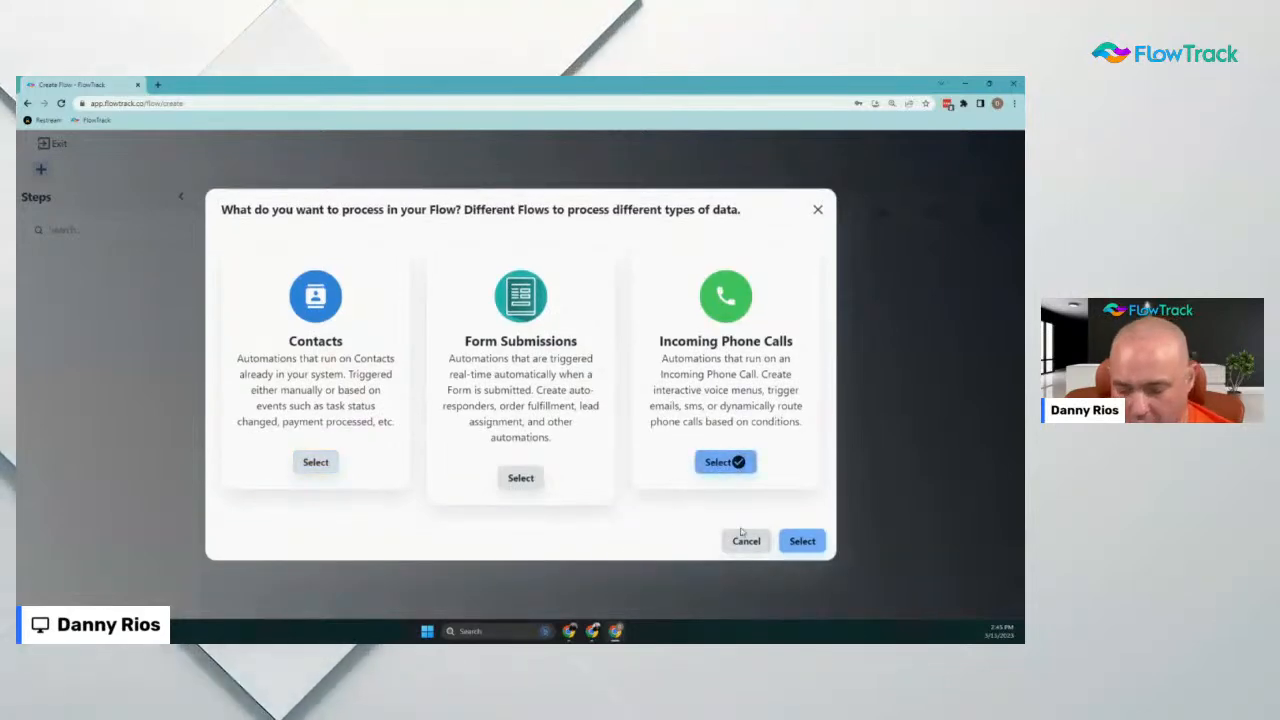
{"action": "left_click", "coordinate": [805, 541]}
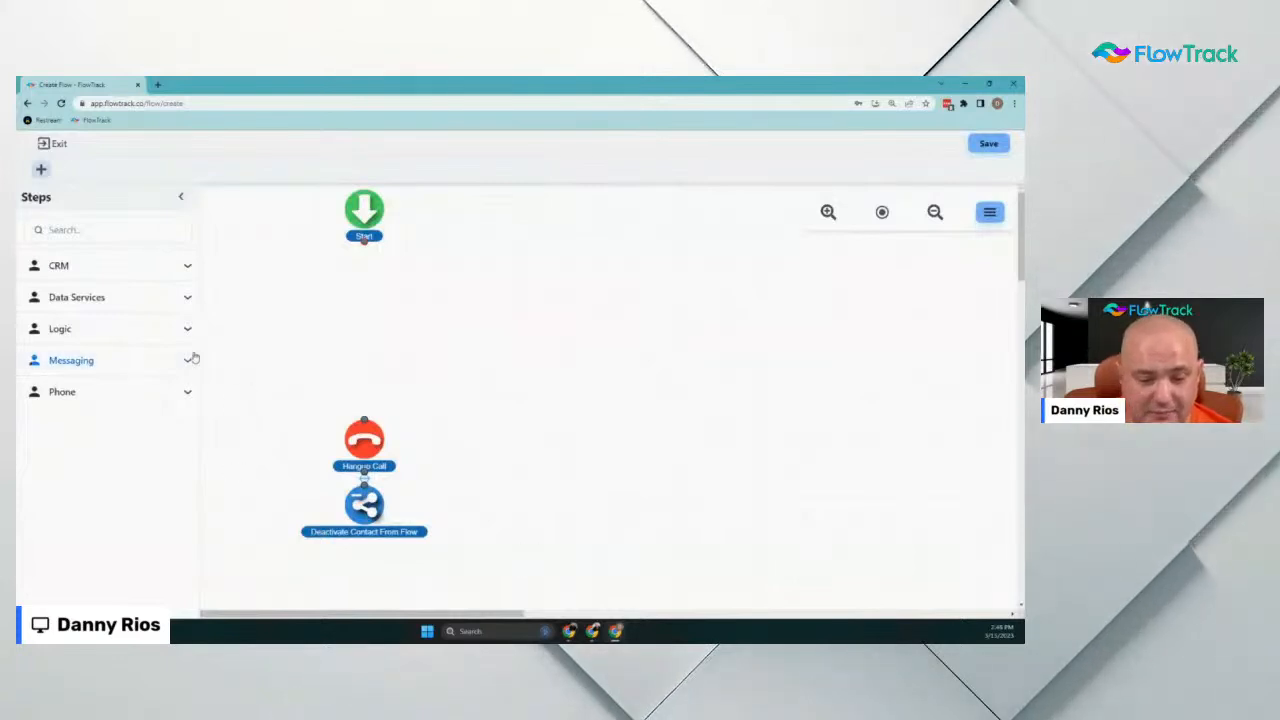
{"action": "left_click", "coordinate": [143, 392]}
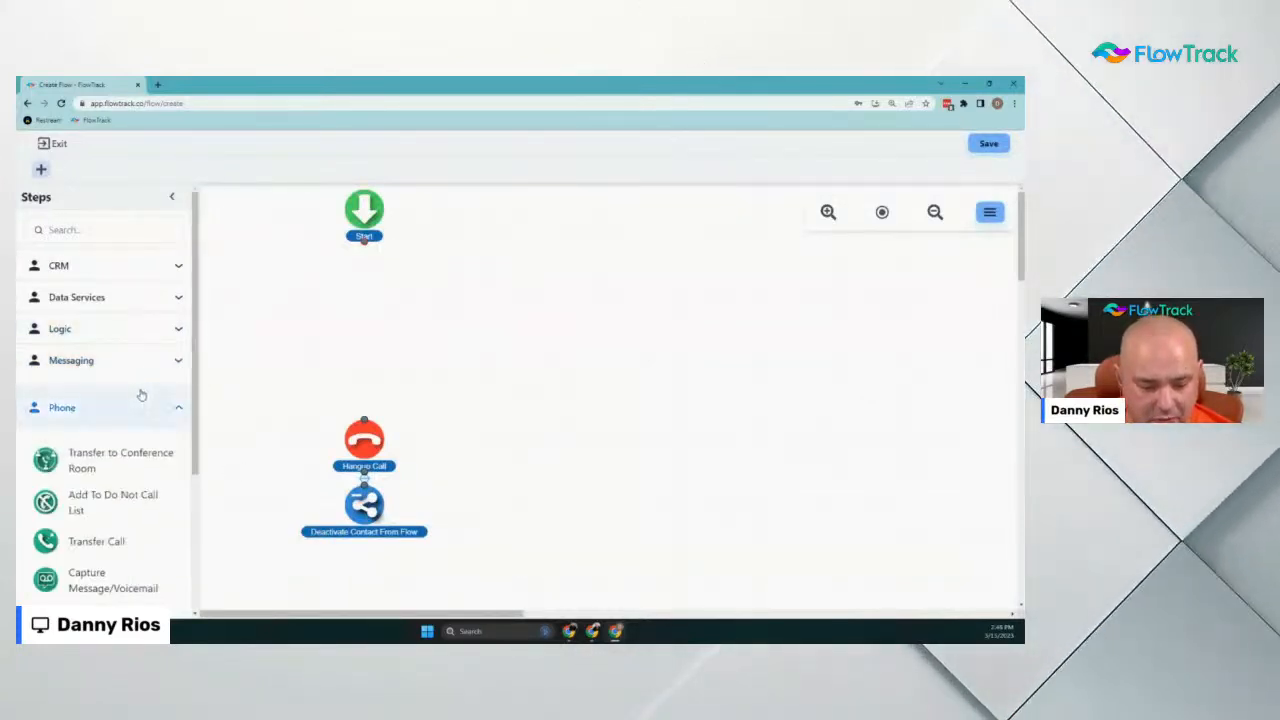
Search the steps and place a Deactivate Contact From Flow step under Start
{"action": "left_click", "coordinate": [95, 230]}
{"action": "type", "text": "rec"}
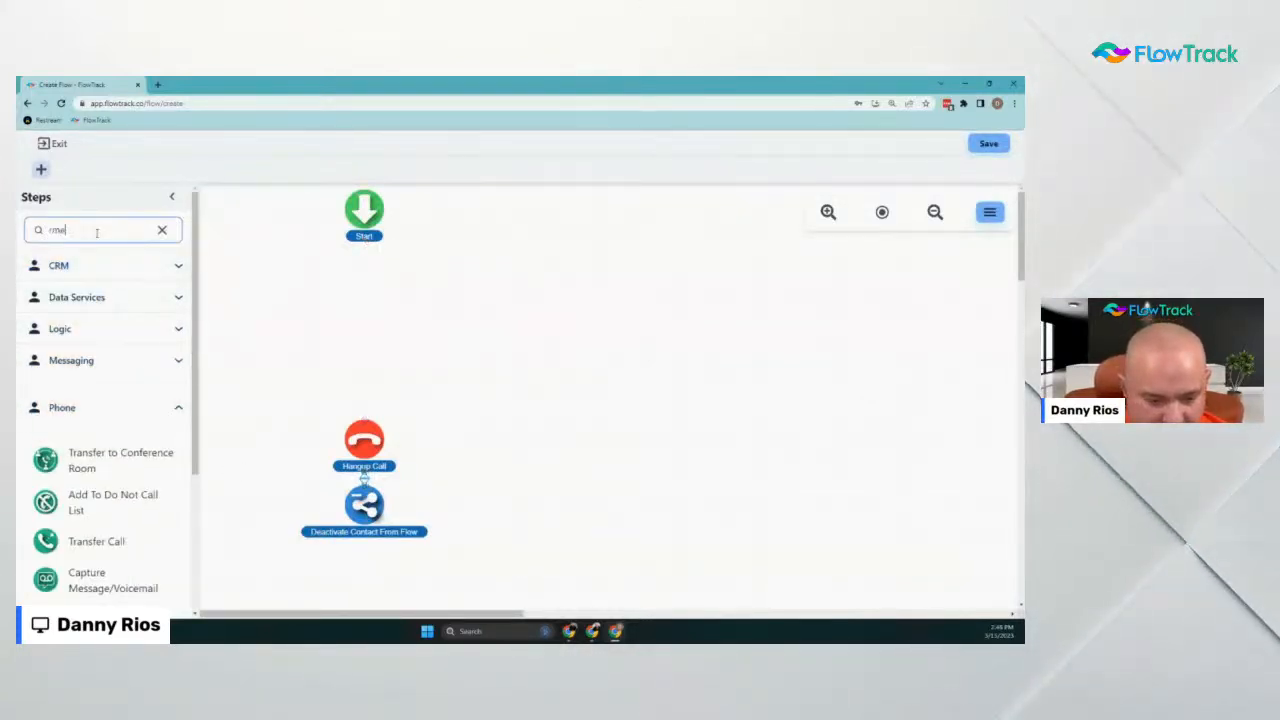
{"action": "key", "text": "BackSpace"}
{"action": "key", "text": "BackSpace"}
{"action": "type", "text": "e"}
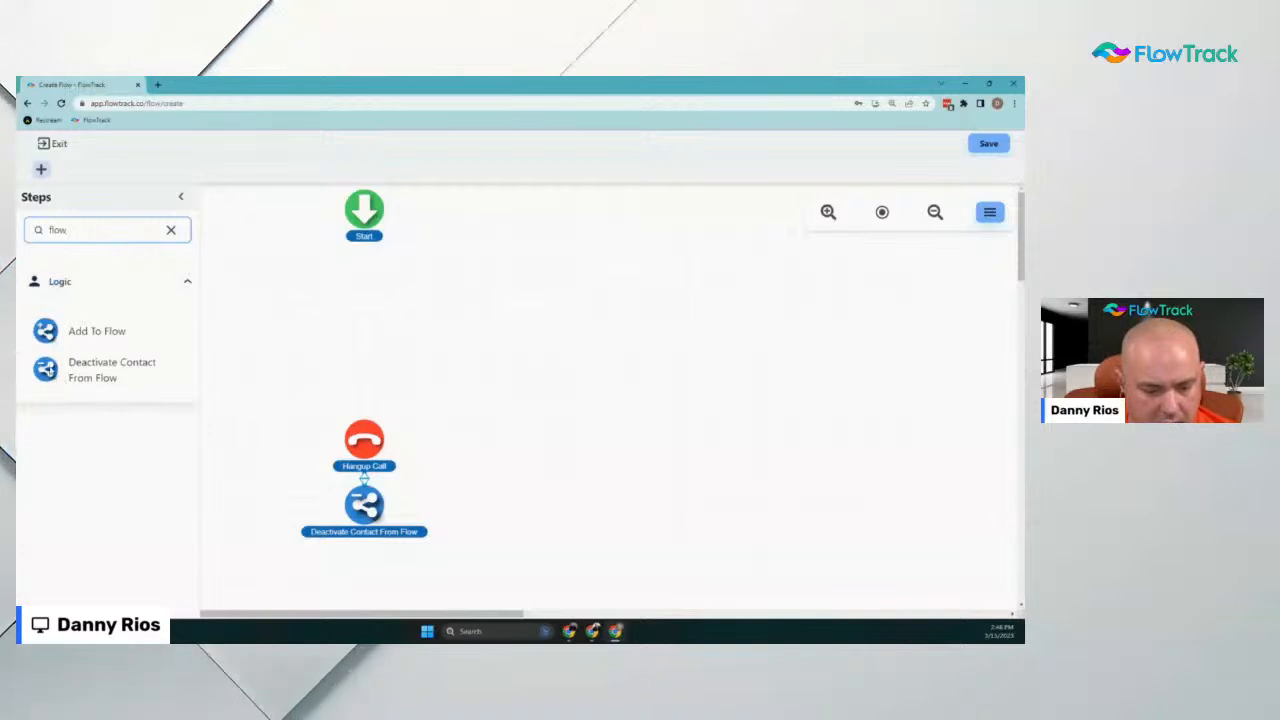
{"action": "left_click_drag", "start_coordinate": [100, 369], "coordinate": [363, 297]}
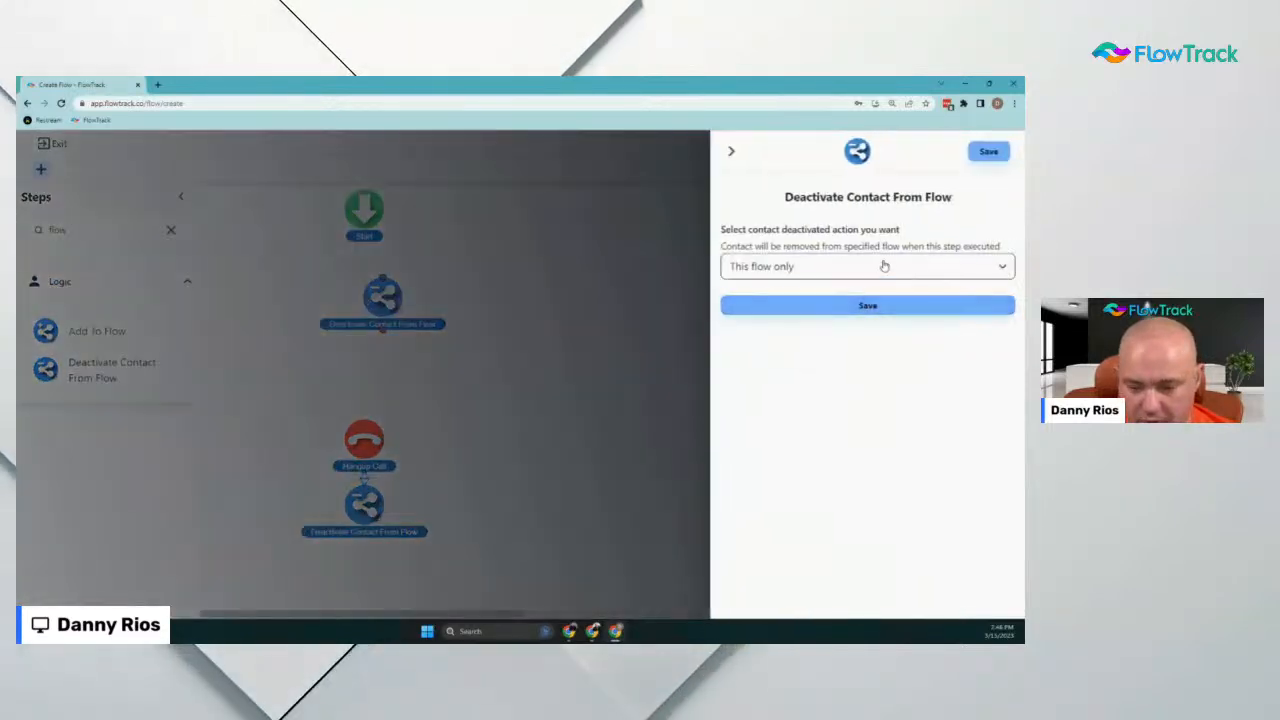
Set the deactivate step to Selected Flows: Smart Form Demo and connect it to Hangup Call
{"action": "left_click", "coordinate": [884, 266]}
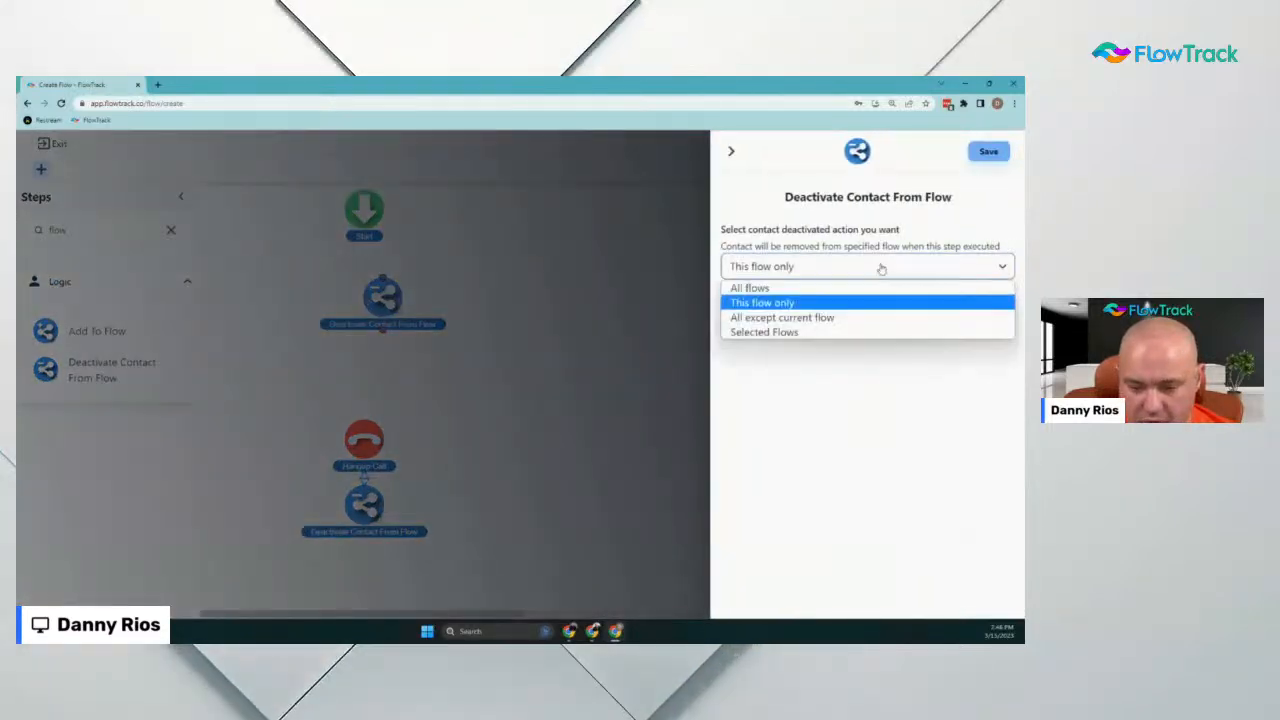
{"action": "left_click", "coordinate": [810, 332]}
{"action": "left_click", "coordinate": [824, 334]}
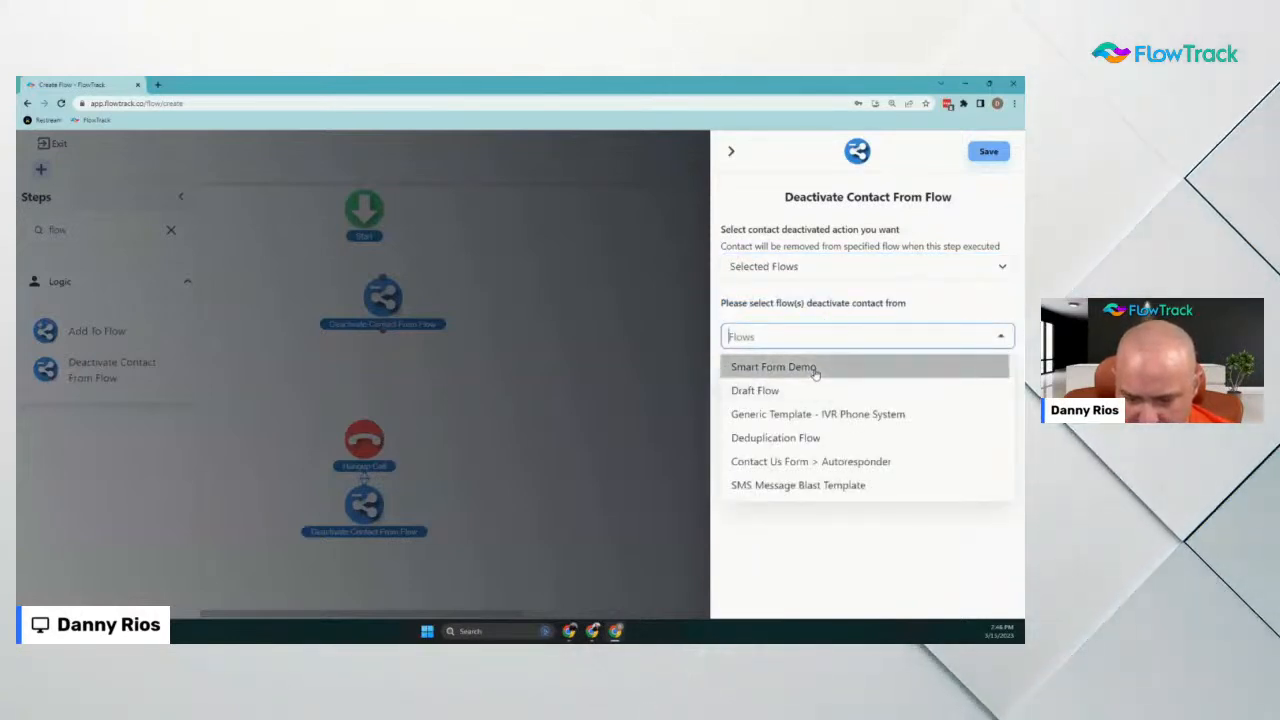
{"action": "left_click", "coordinate": [815, 368]}
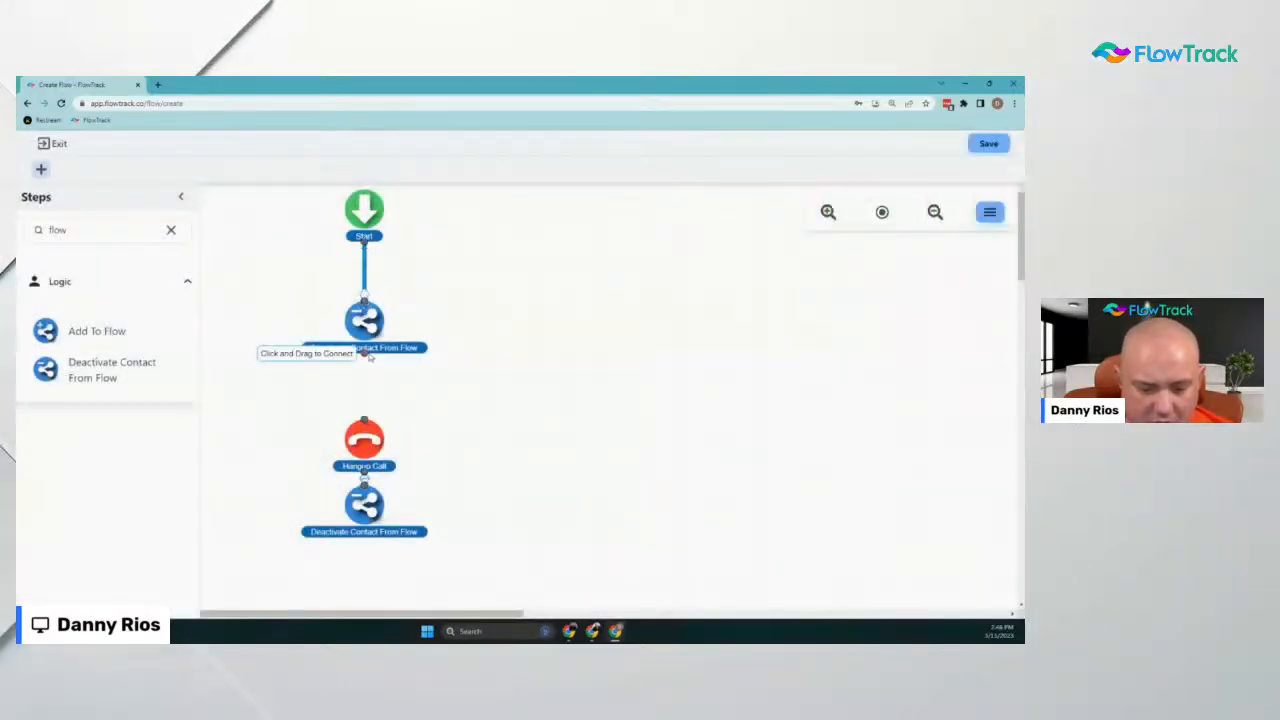
{"action": "left_click_drag", "start_coordinate": [366, 426], "coordinate": [365, 420]}
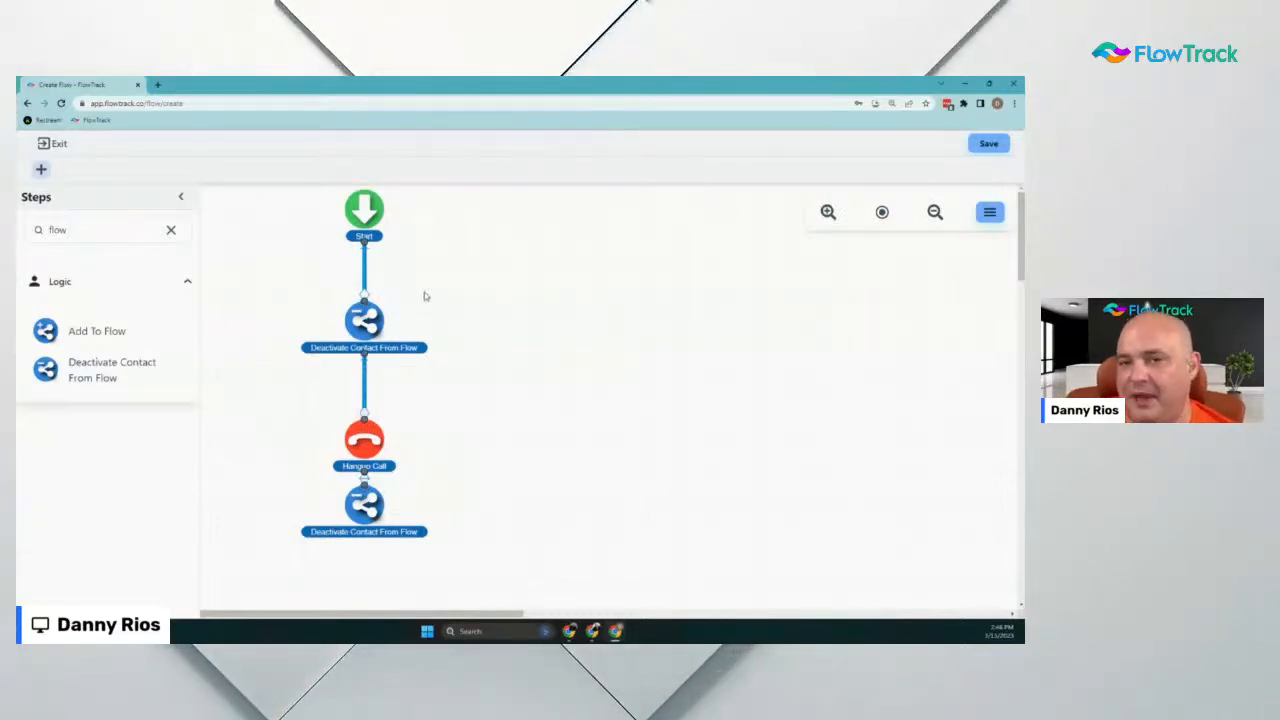
Rename the flow from Draft Flow to Smart Form Incoming Call
{"action": "left_click", "coordinate": [992, 215]}
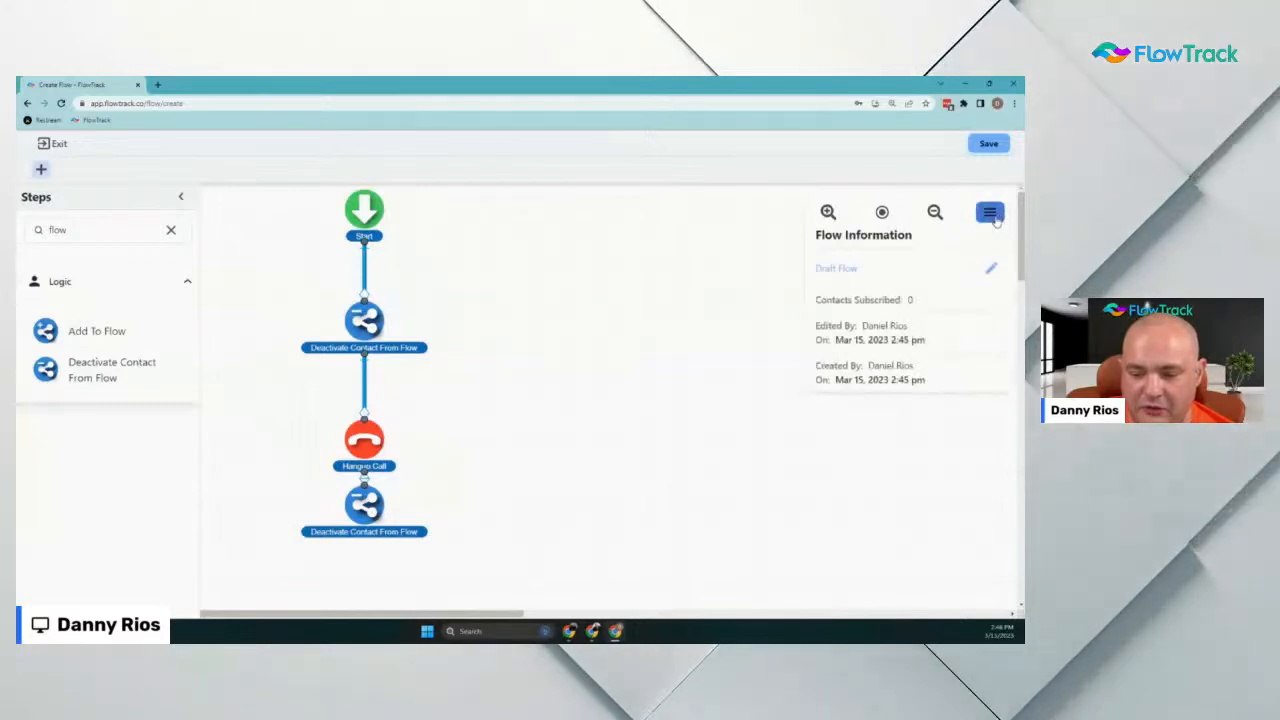
{"action": "left_click", "coordinate": [989, 270]}
{"action": "left_click_drag", "start_coordinate": [600, 382], "coordinate": [24, 401]}
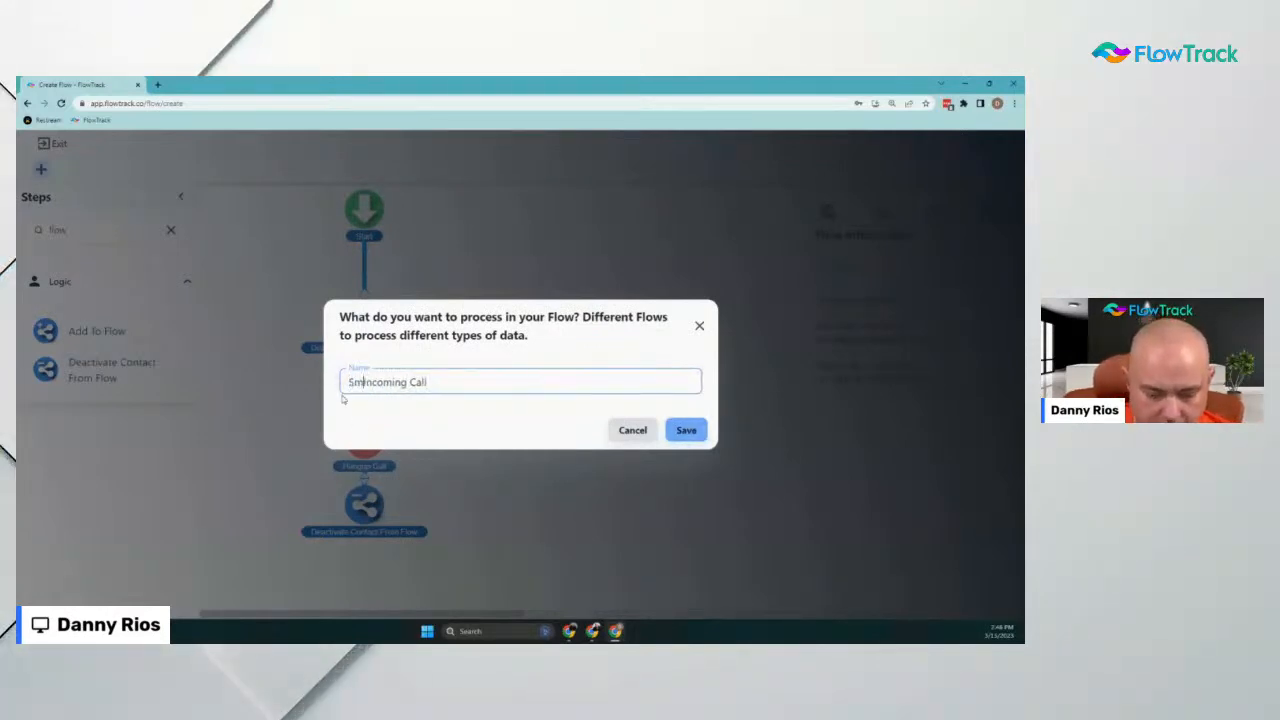
{"action": "type", "text": "t Fo"}
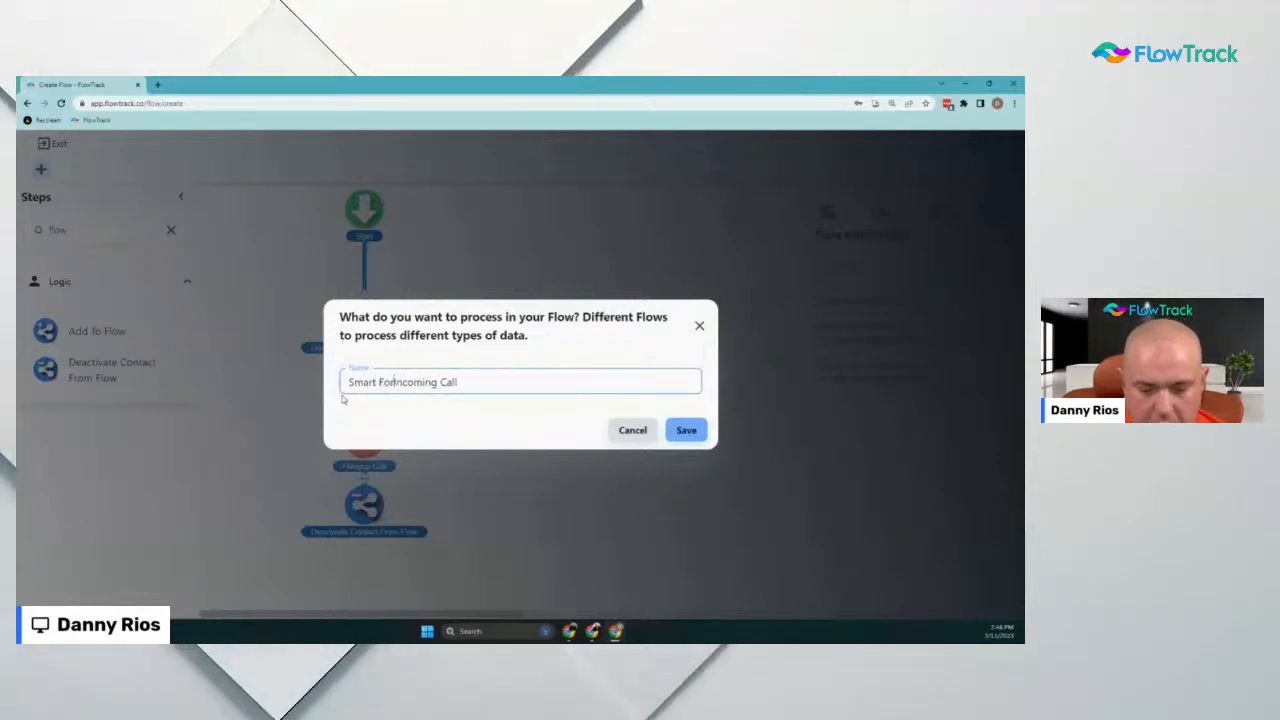
{"action": "type", "text": "rm"}
{"action": "left_click", "coordinate": [687, 431]}
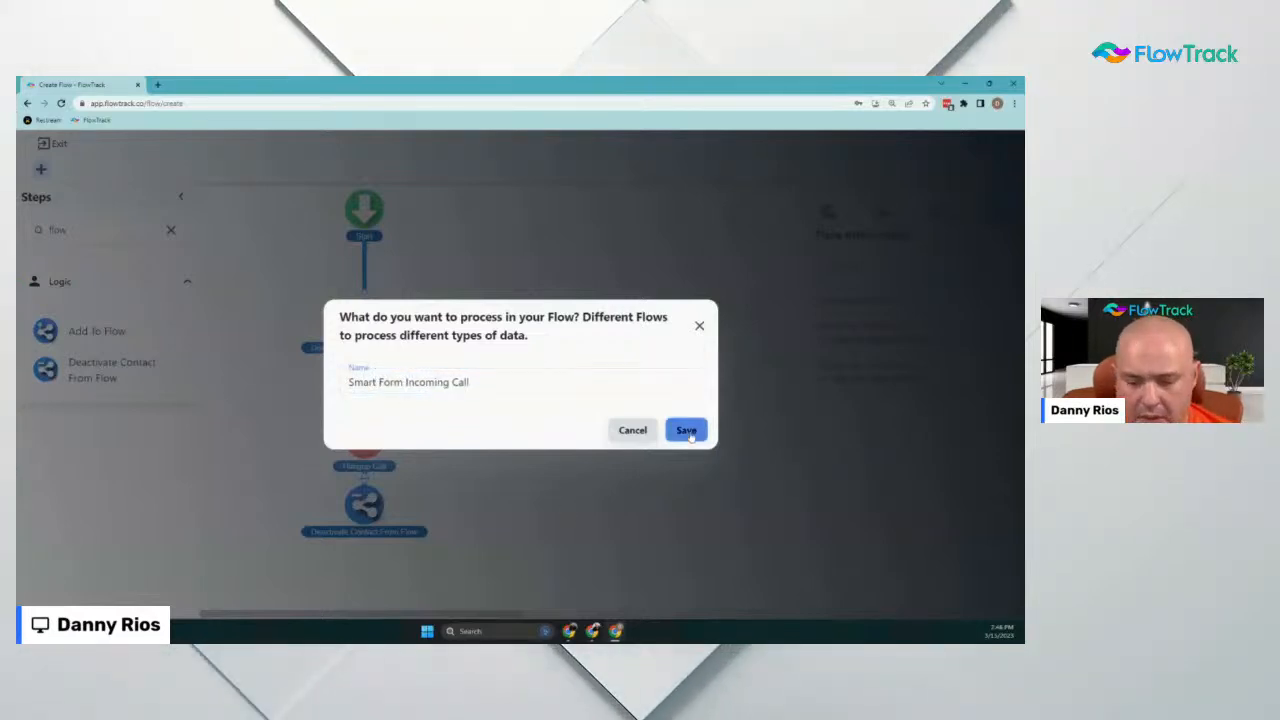
Save and publish the Smart Form Incoming Call flow
{"action": "left_click", "coordinate": [988, 146]}
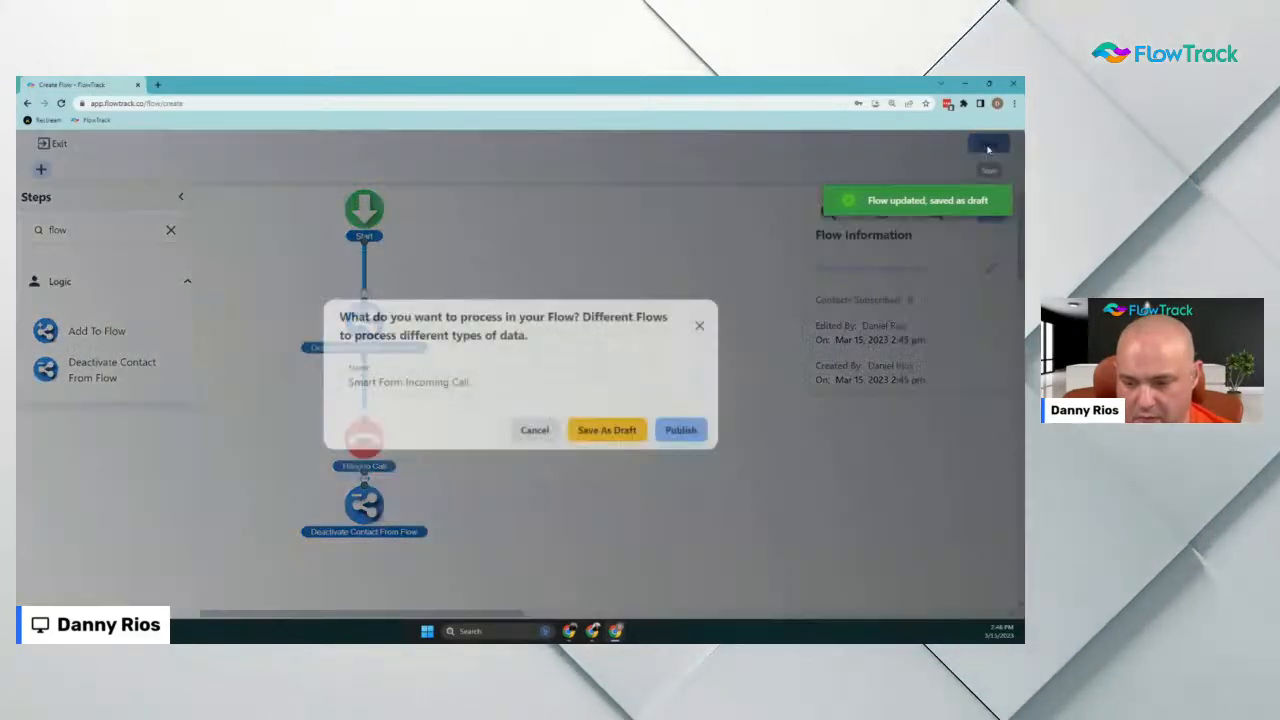
{"action": "left_click", "coordinate": [687, 431]}
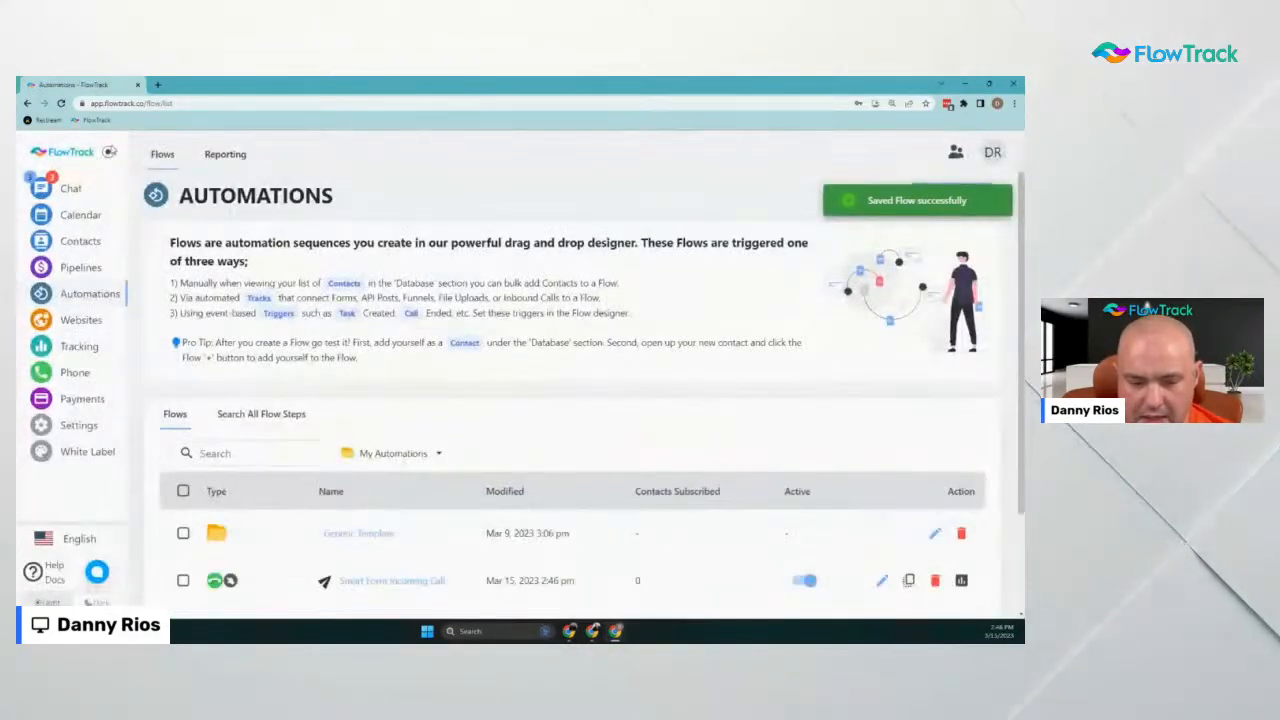
{"action": "scroll", "coordinate": [580, 300], "scroll_direction": "down", "scroll_amount": 2}
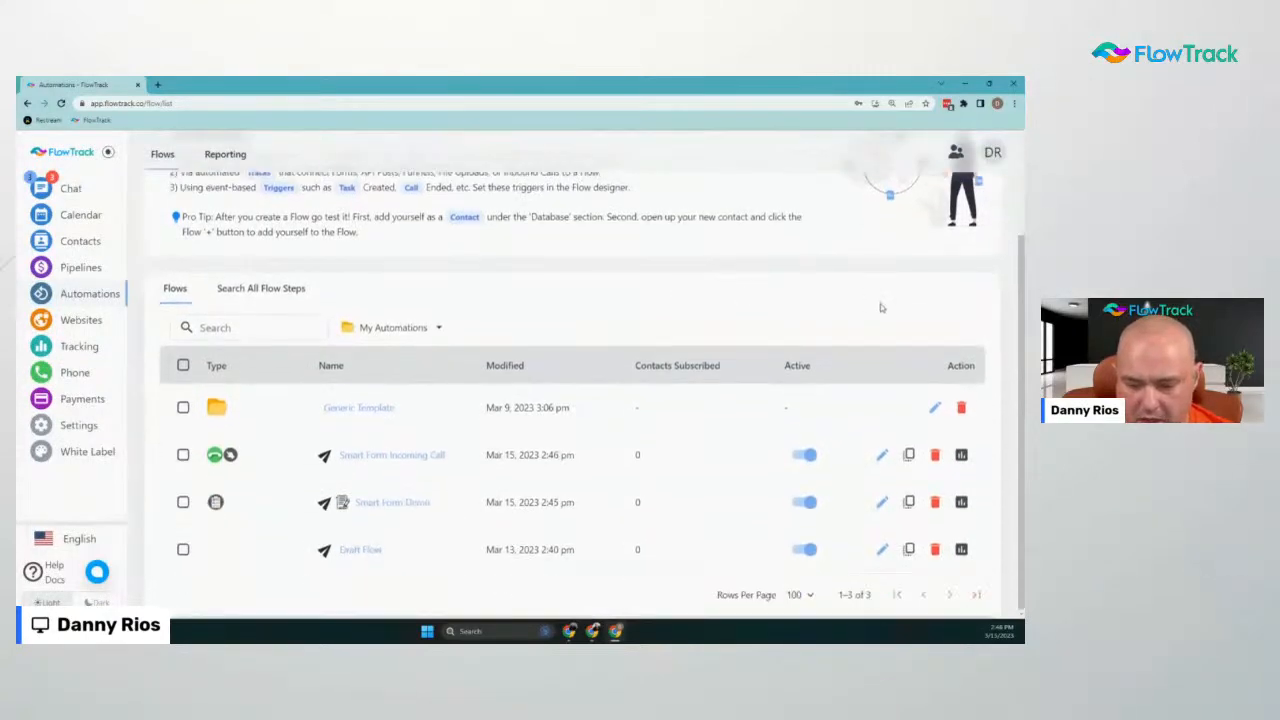
{"action": "scroll", "coordinate": [520, 352], "scroll_direction": "up", "scroll_amount": 2}
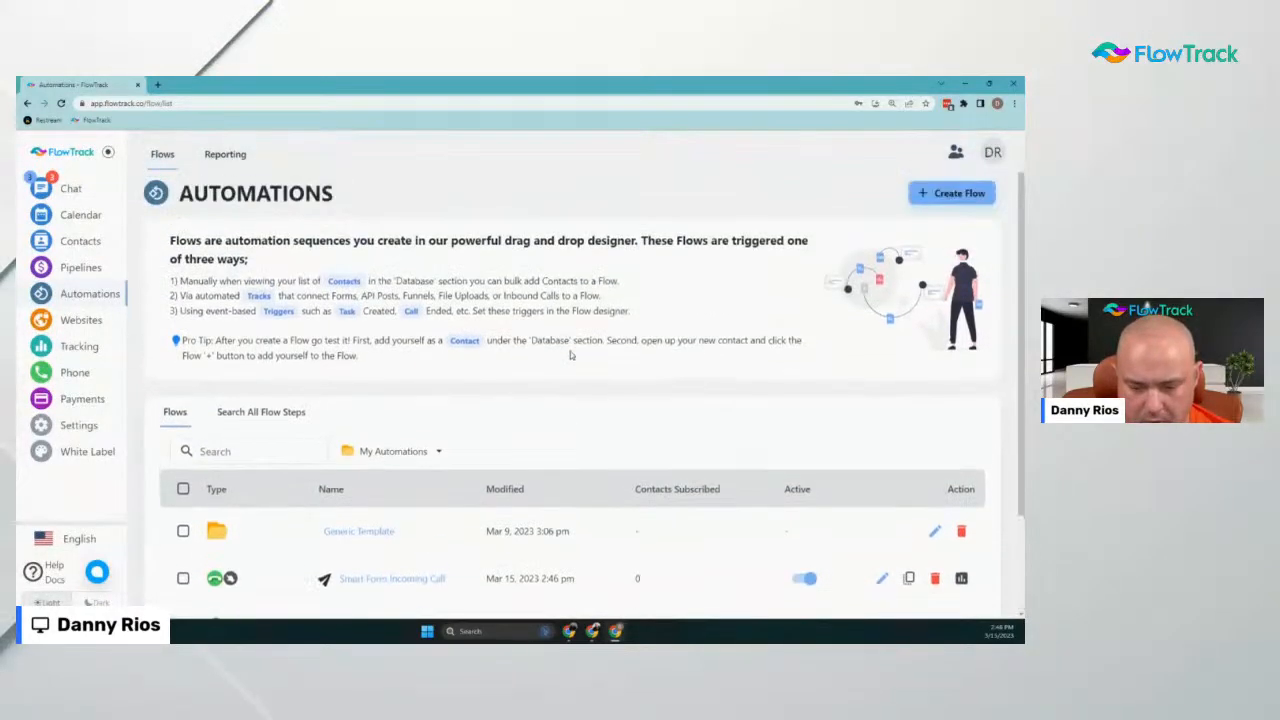
Create a new Contacts flow with no track selected and open it in the designer
{"action": "left_click", "coordinate": [974, 197]}
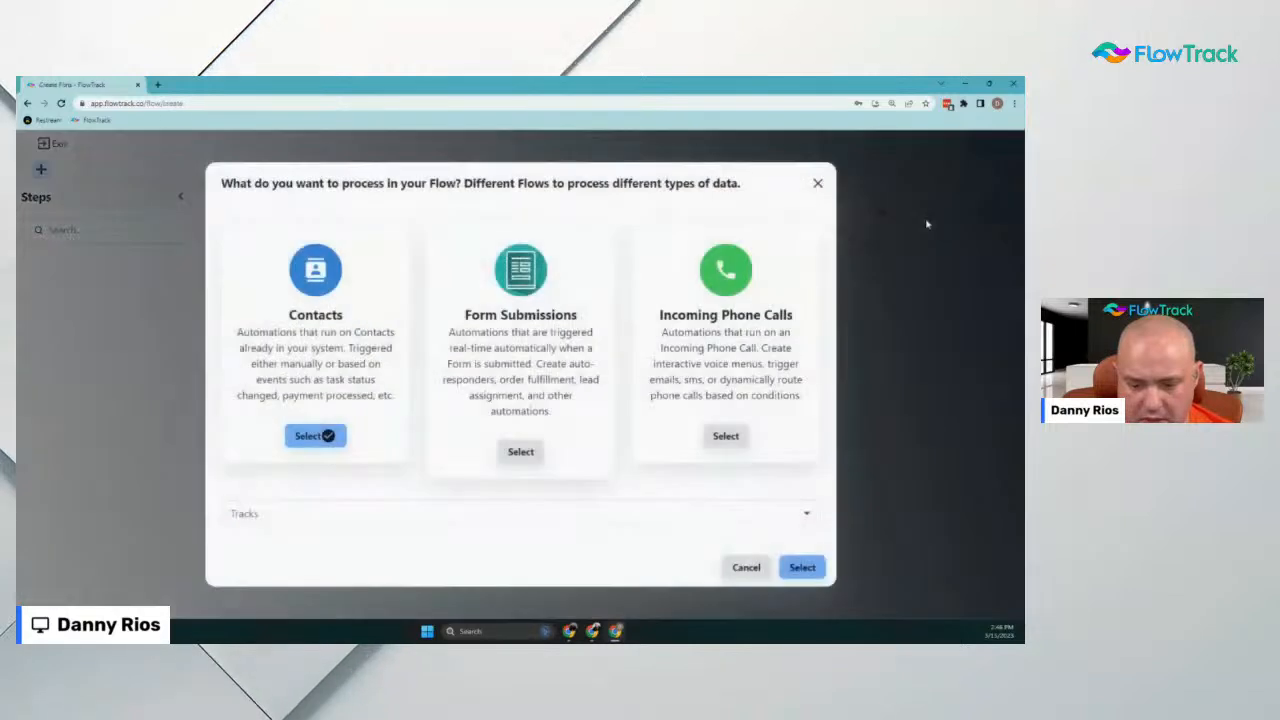
{"action": "left_click", "coordinate": [433, 512]}
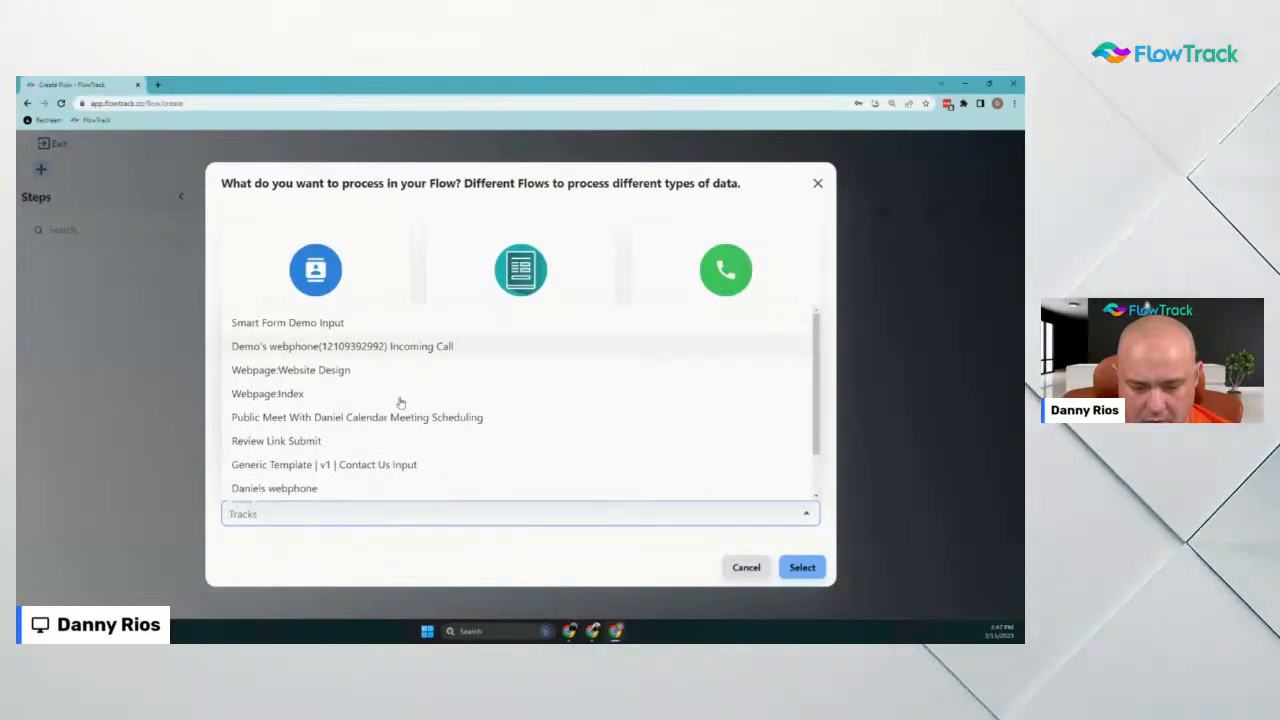
{"action": "left_click", "coordinate": [632, 318]}
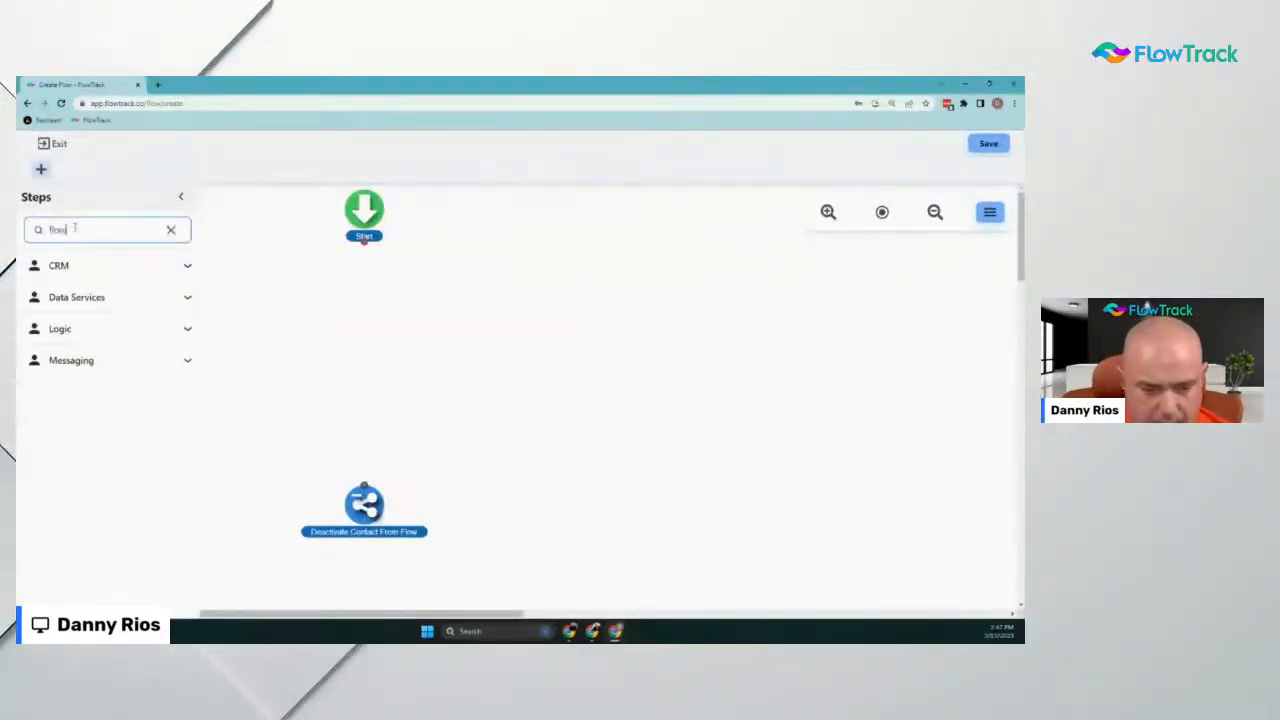
Add a Deactivate Contact From Flow step for Smart Form Demo and link it to the lower deactivate step
{"action": "left_click_drag", "start_coordinate": [74, 386], "coordinate": [400, 332]}
{"action": "left_click", "coordinate": [809, 264]}
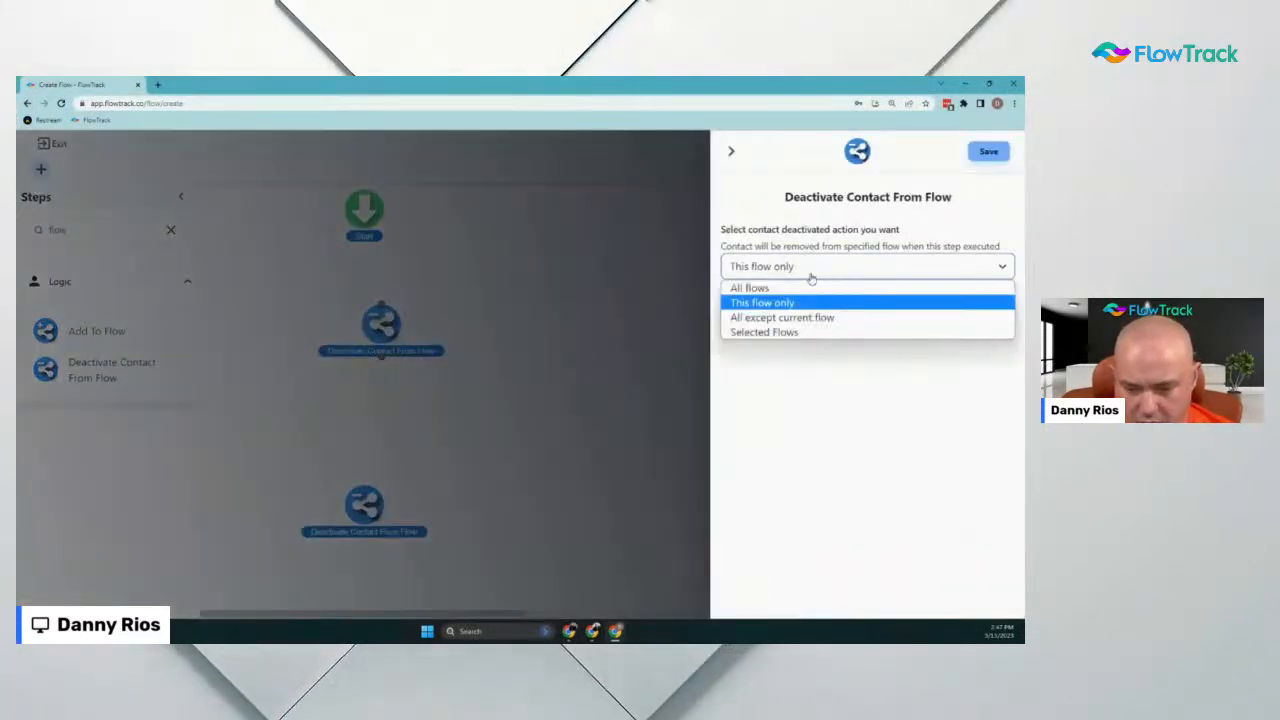
{"action": "left_click", "coordinate": [806, 331]}
{"action": "left_click", "coordinate": [803, 336]}
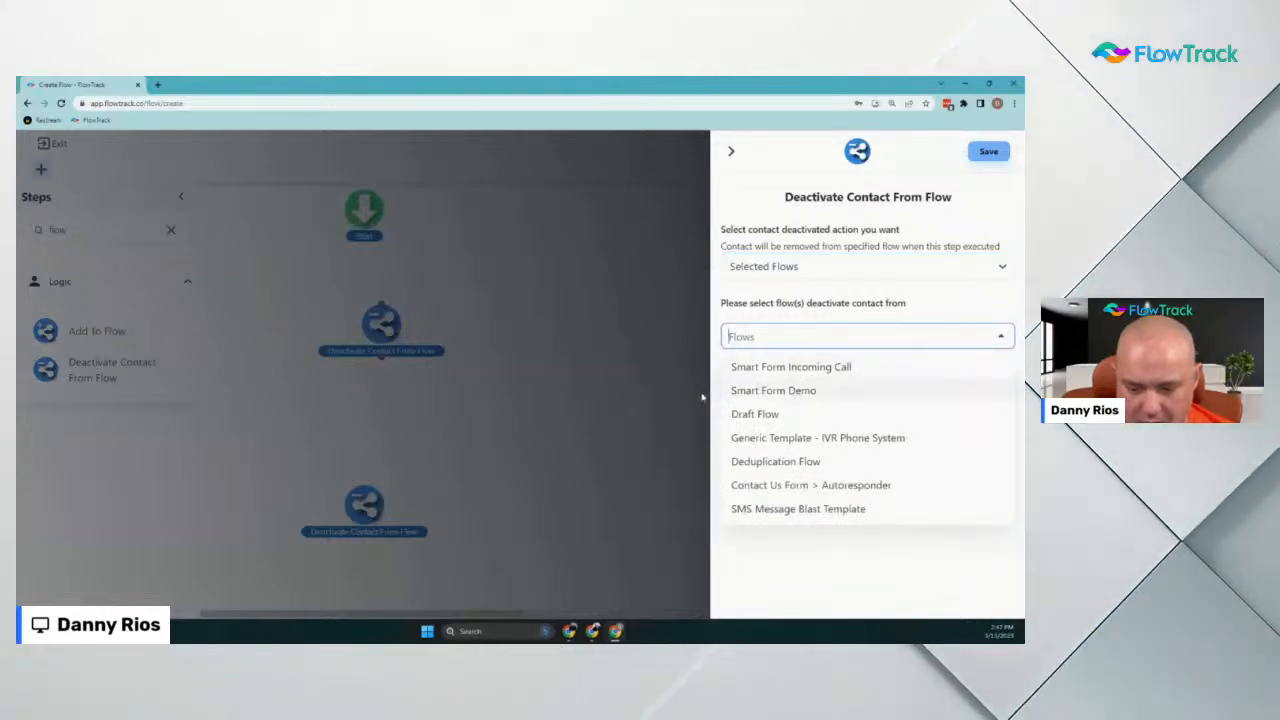
{"action": "left_click", "coordinate": [797, 391]}
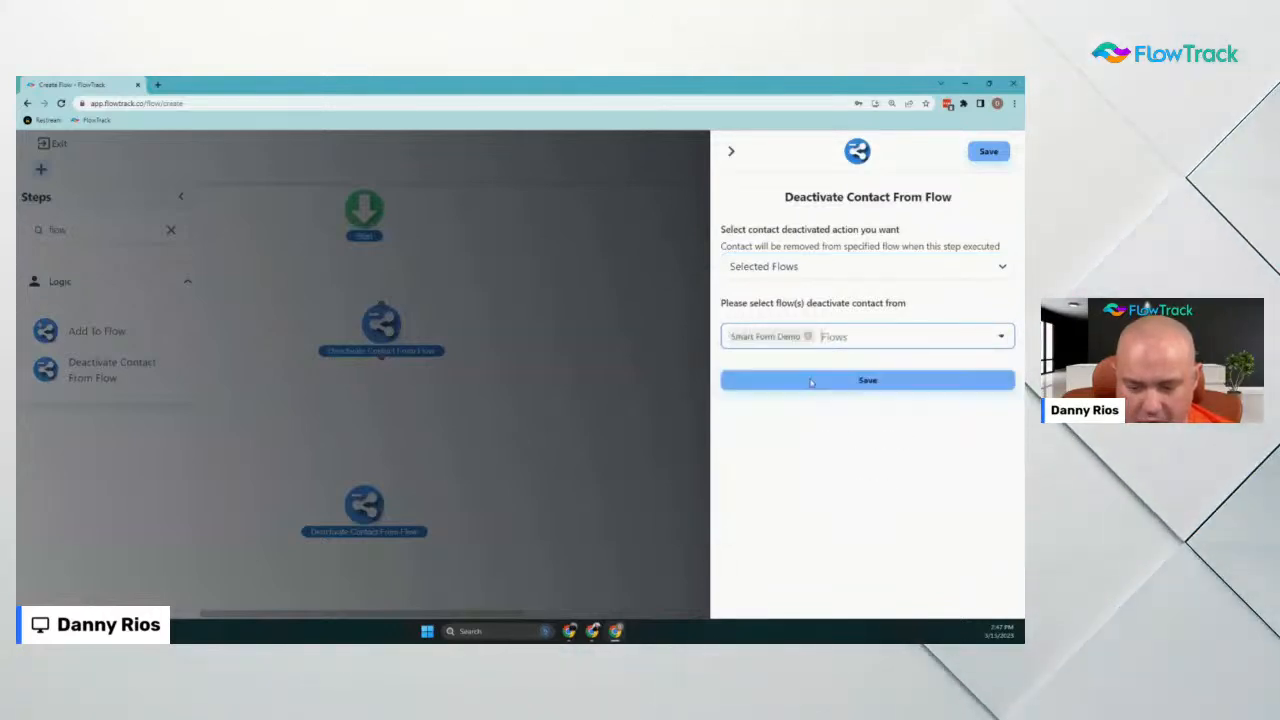
{"action": "left_click", "coordinate": [987, 151]}
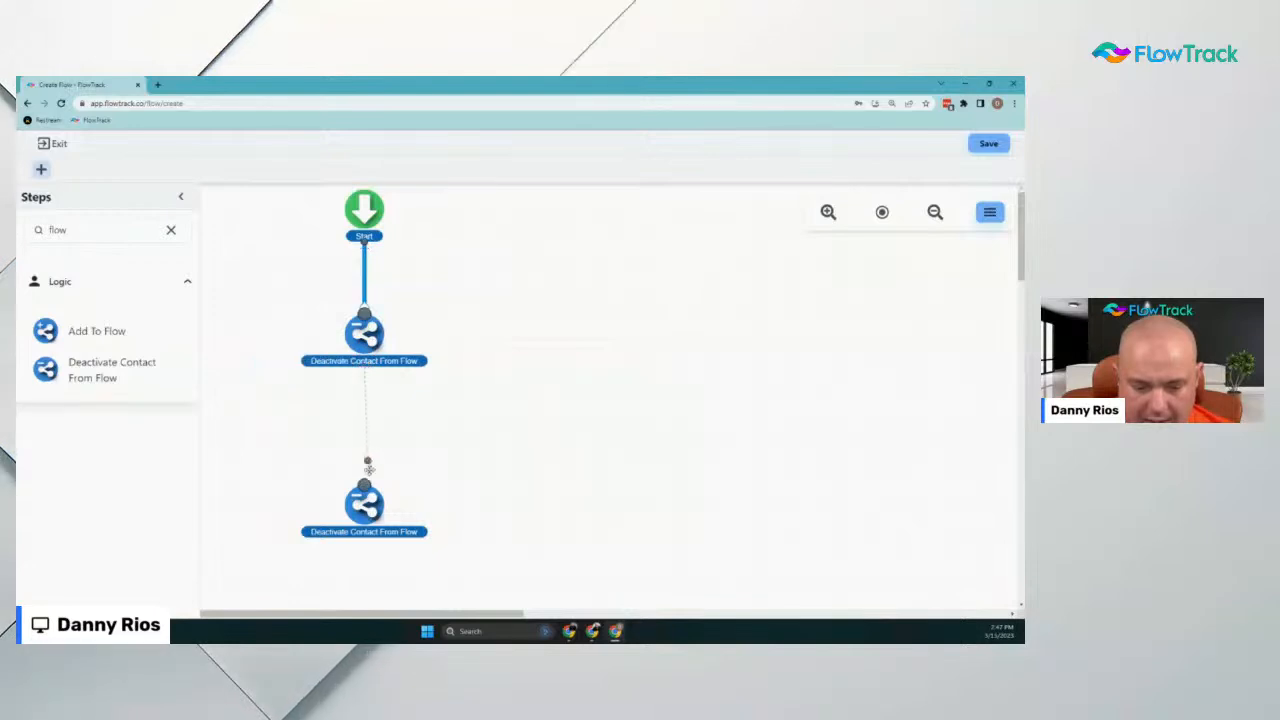
{"action": "left_click_drag", "start_coordinate": [368, 467], "coordinate": [365, 483]}
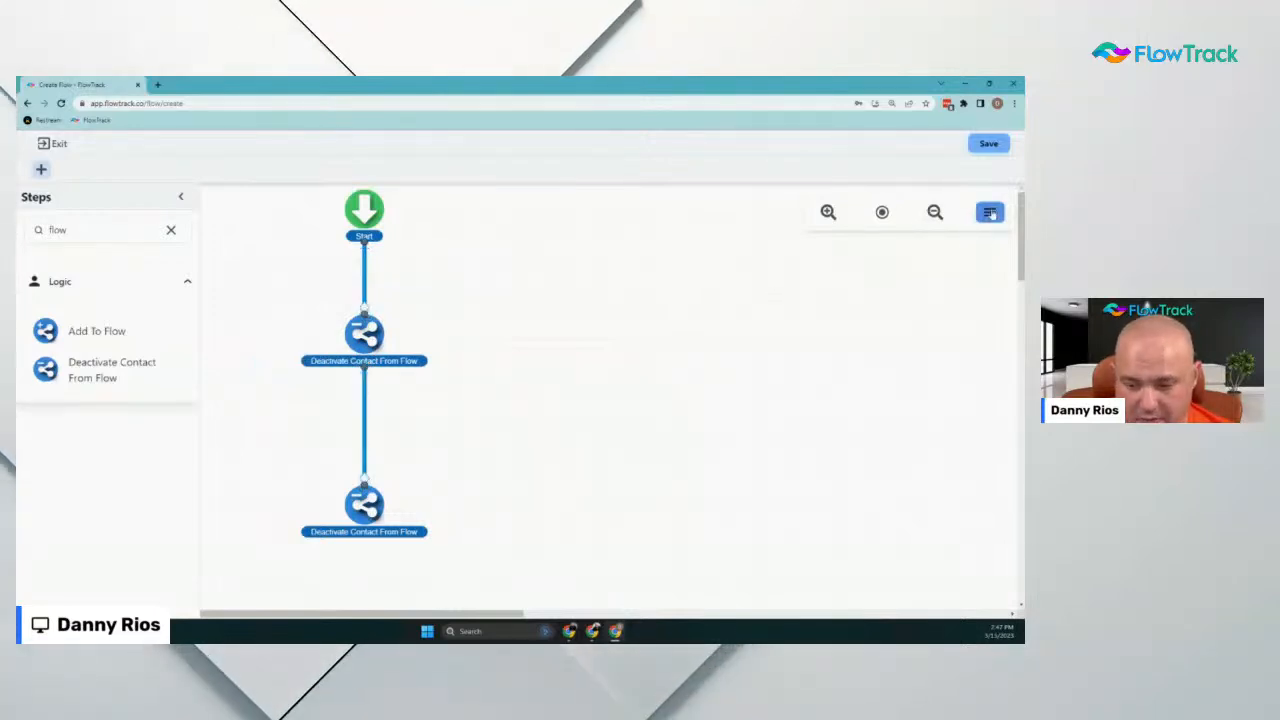
{"action": "left_click", "coordinate": [989, 212]}
Add a New Incoming Chat Message trigger limited to specific inboxes, choosing All Inbox
{"action": "left_click", "coordinate": [992, 307]}
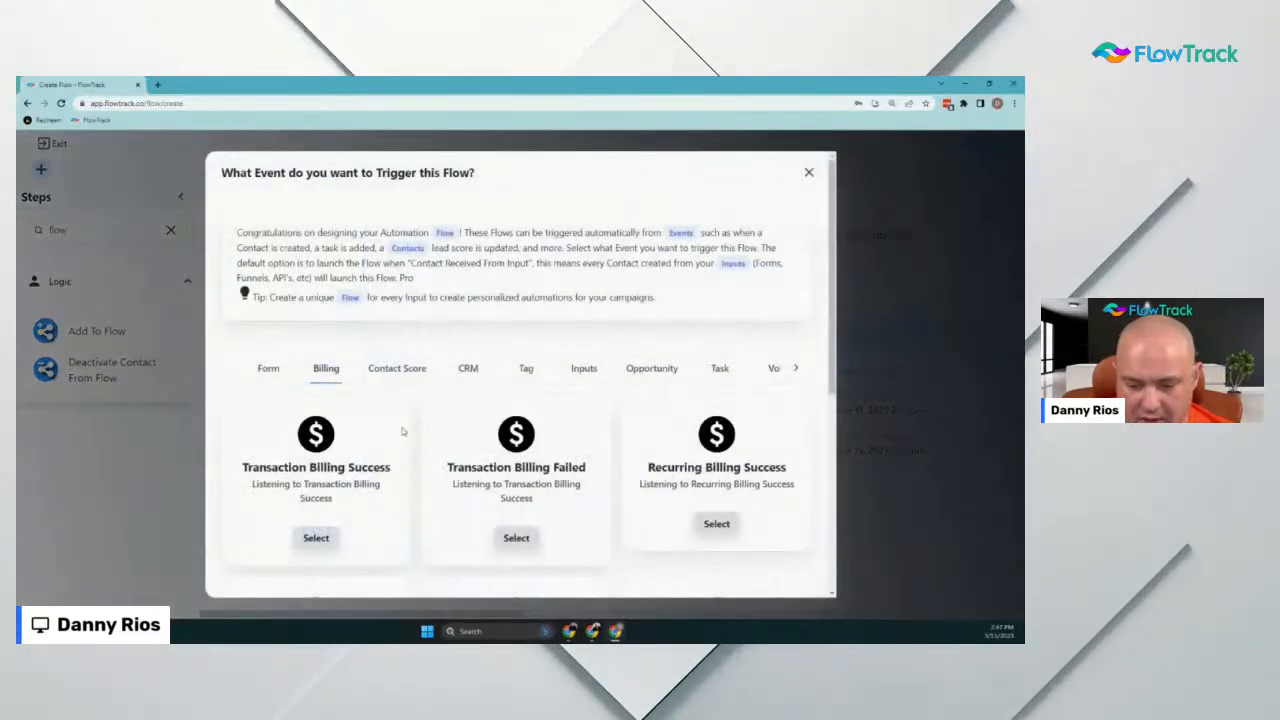
{"action": "left_click", "coordinate": [795, 368]}
{"action": "left_click", "coordinate": [701, 368]}
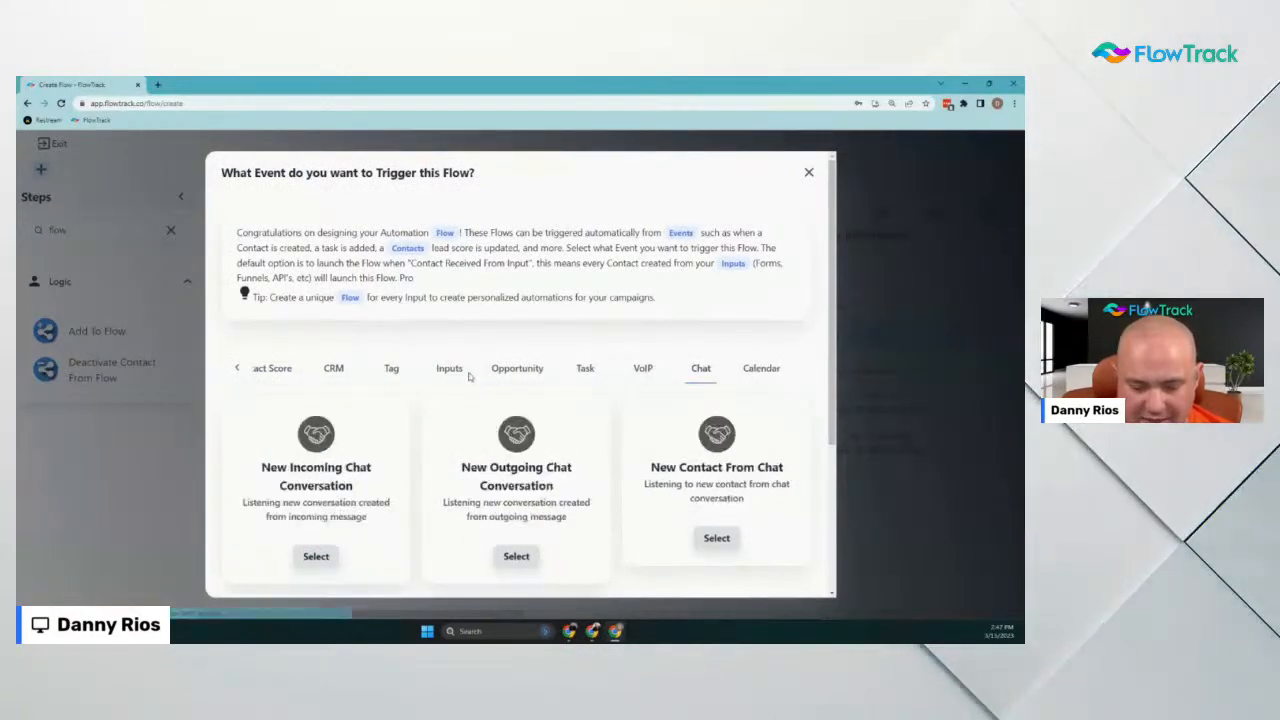
{"action": "scroll", "coordinate": [465, 373], "scroll_direction": "down", "scroll_amount": 2}
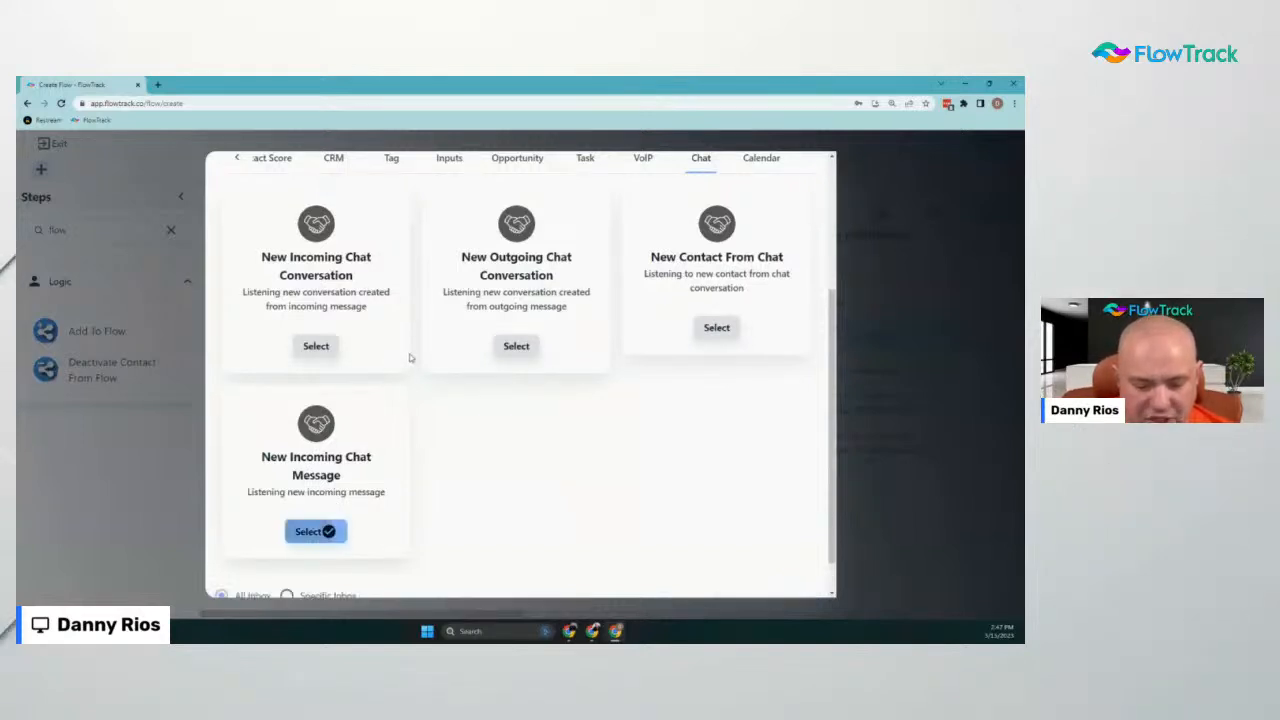
{"action": "scroll", "coordinate": [409, 357], "scroll_direction": "down", "scroll_amount": 2}
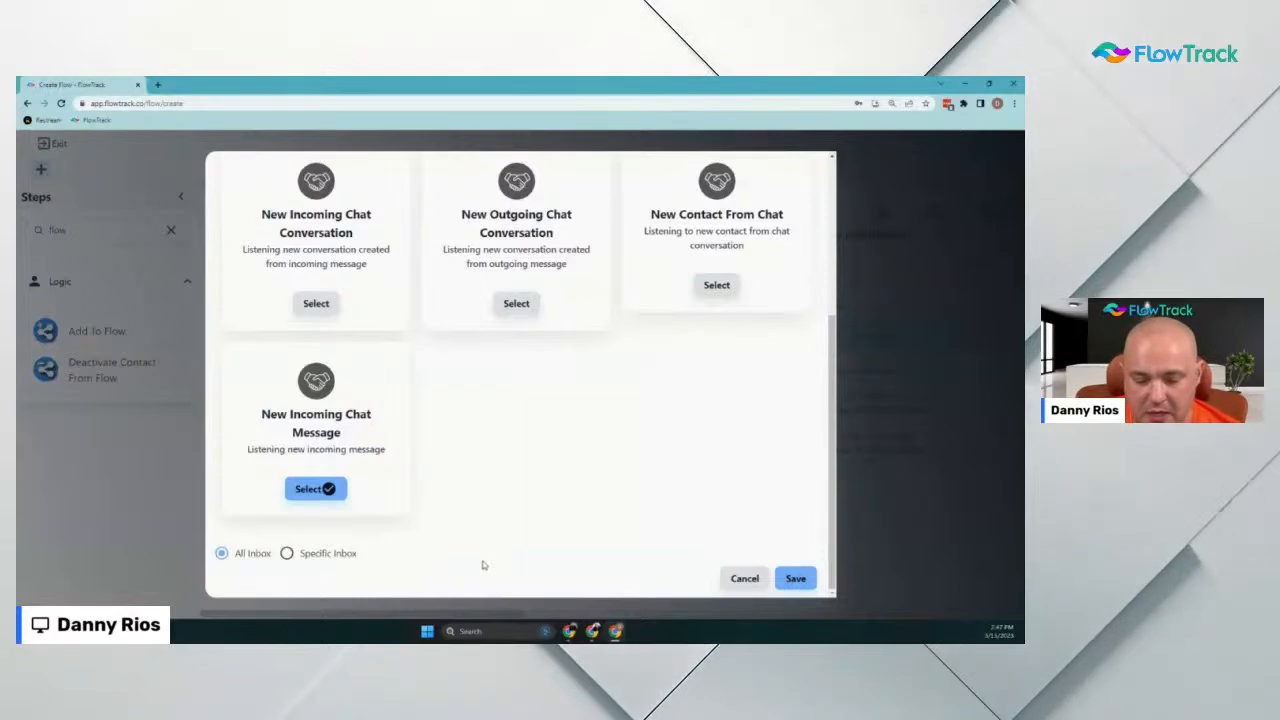
{"action": "left_click", "coordinate": [300, 553]}
{"action": "scroll", "coordinate": [400, 520], "scroll_direction": "down", "scroll_amount": 1}
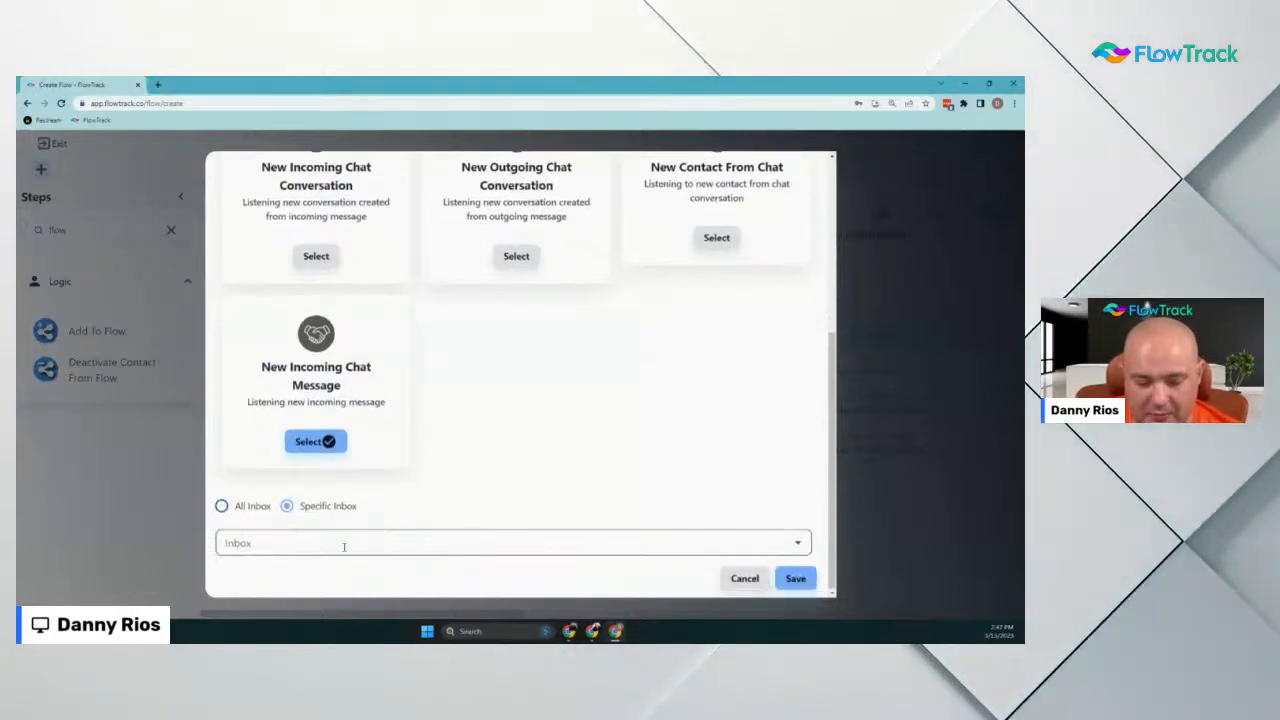
{"action": "left_click", "coordinate": [335, 543]}
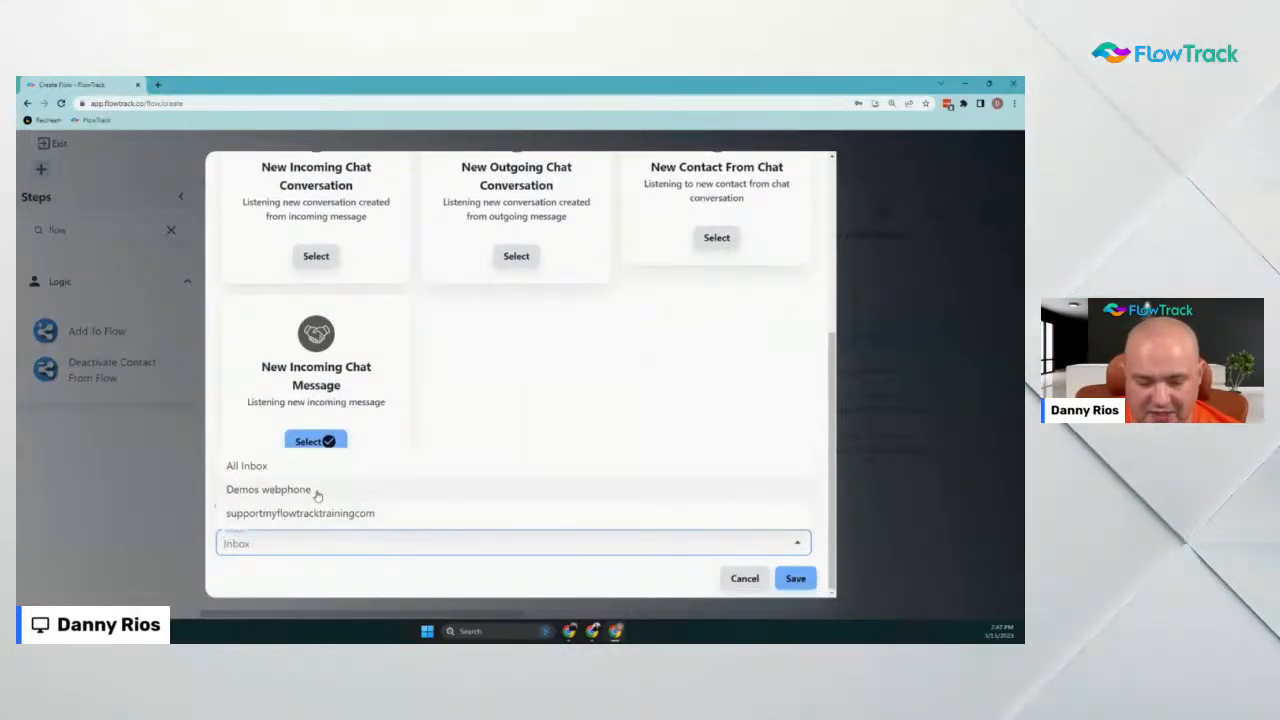
{"action": "left_click", "coordinate": [262, 468]}
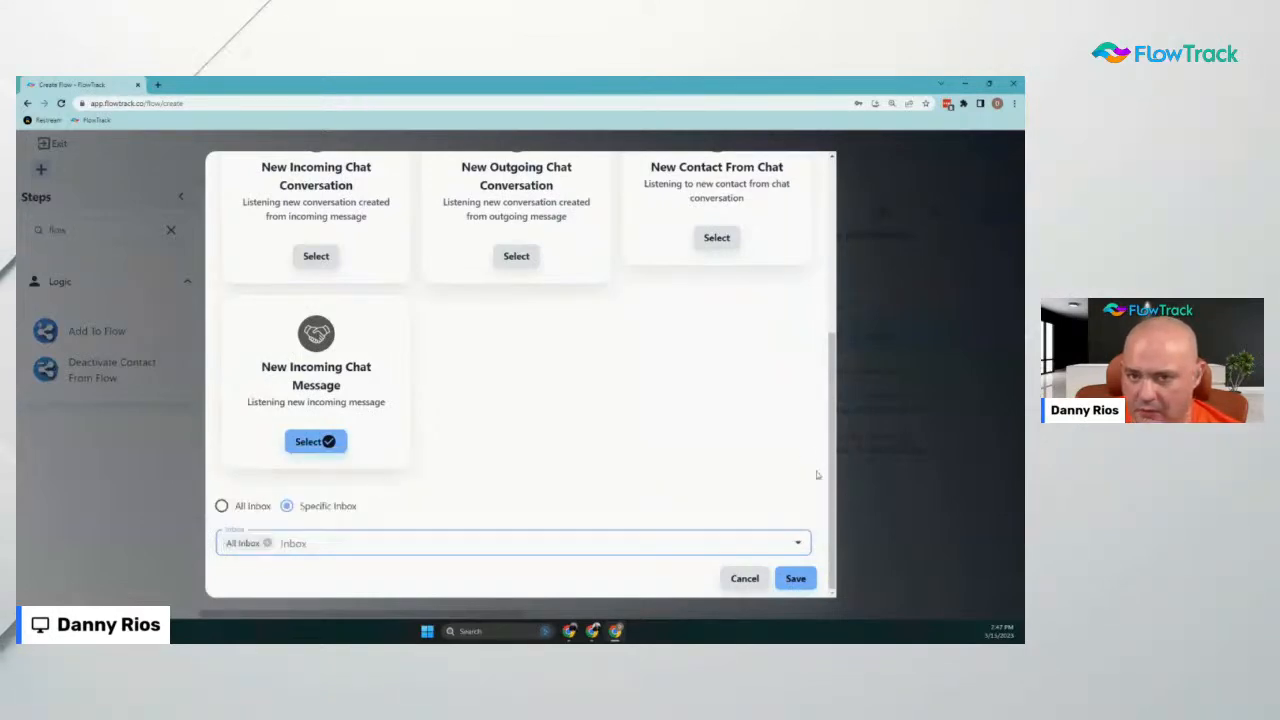
{"action": "left_click", "coordinate": [795, 578]}
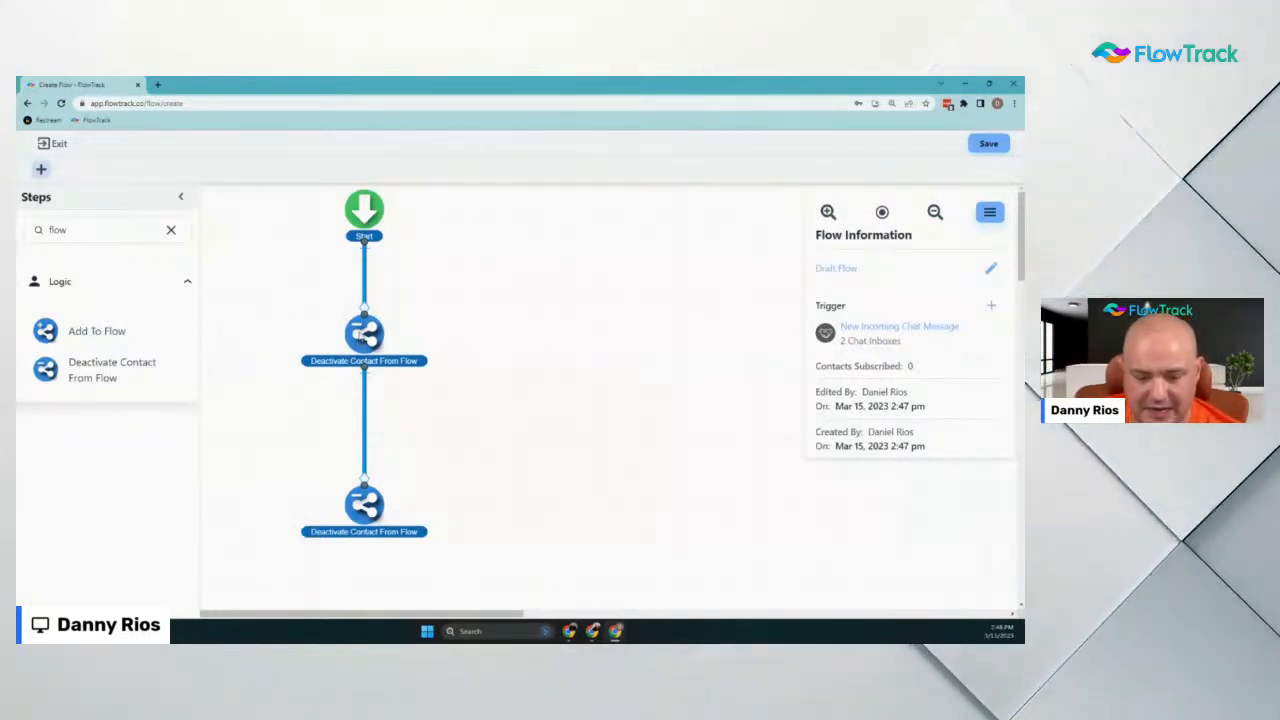
Save and publish the flow under the name 'Smart Form Incoming Message'
{"action": "left_click_drag", "start_coordinate": [366, 338], "coordinate": [366, 364]}
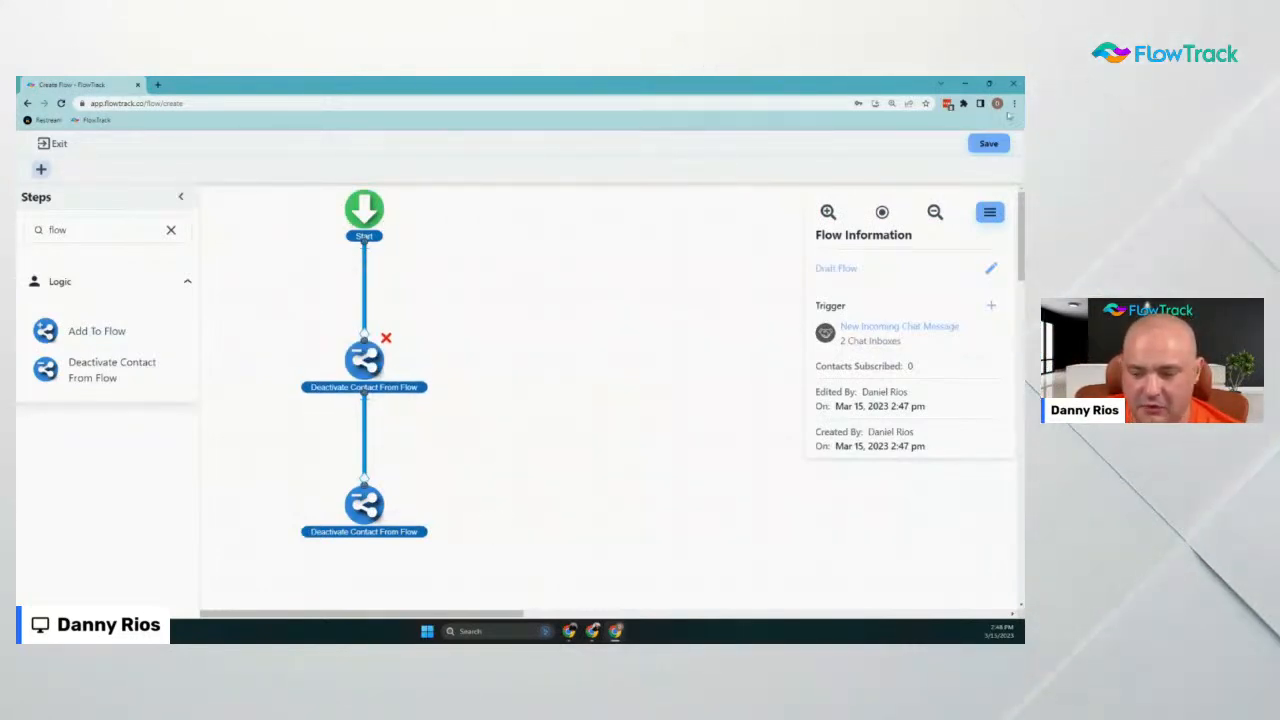
{"action": "left_click", "coordinate": [988, 144]}
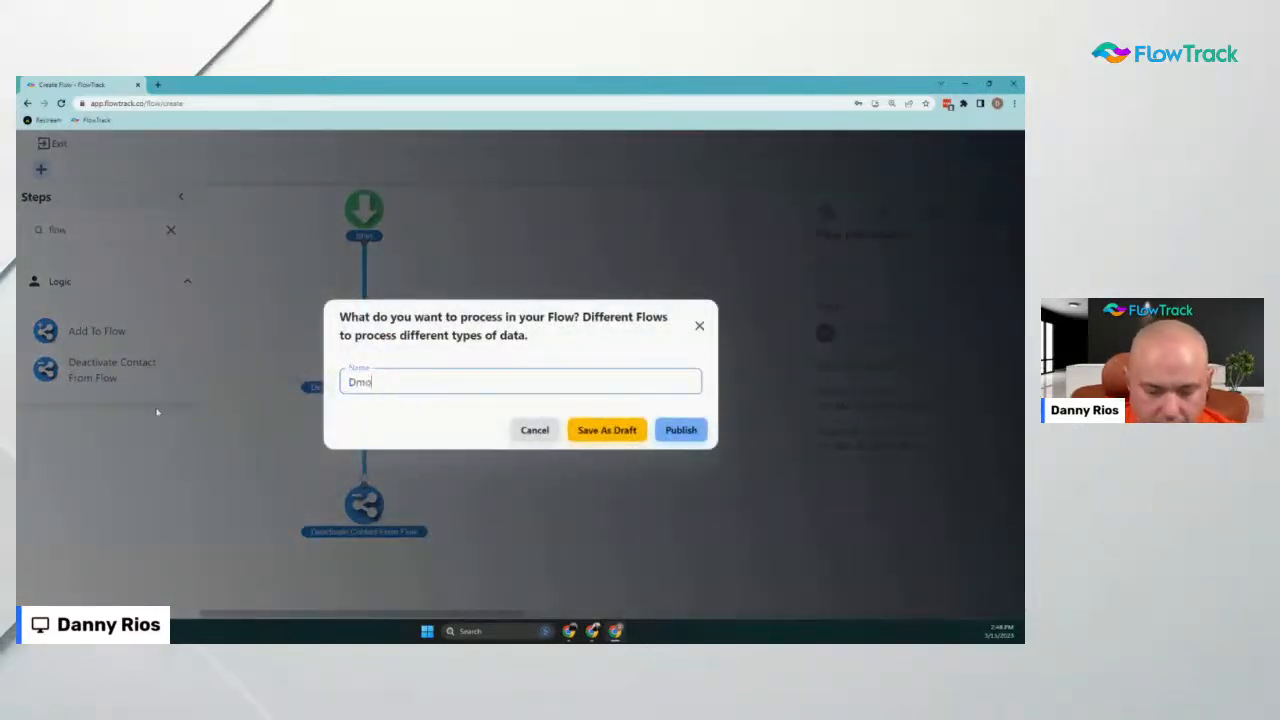
{"action": "type", "text": "Smart F"}
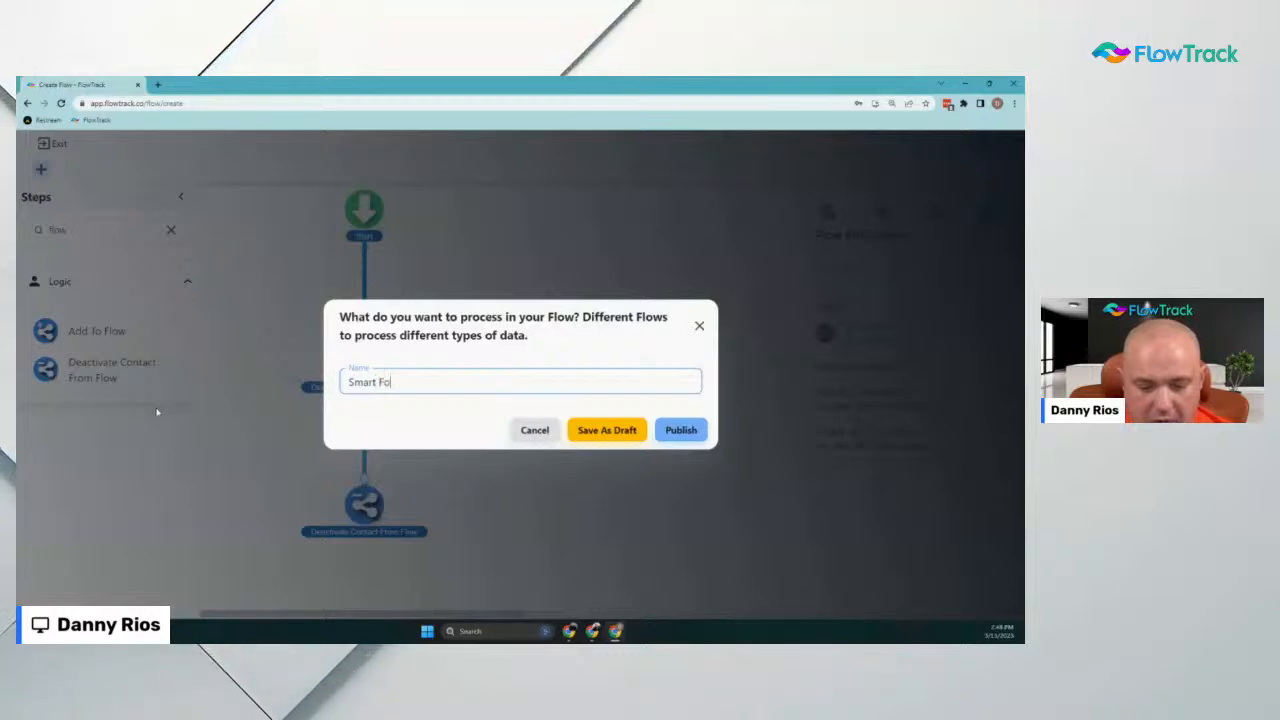
{"action": "type", "text": "orm I"}
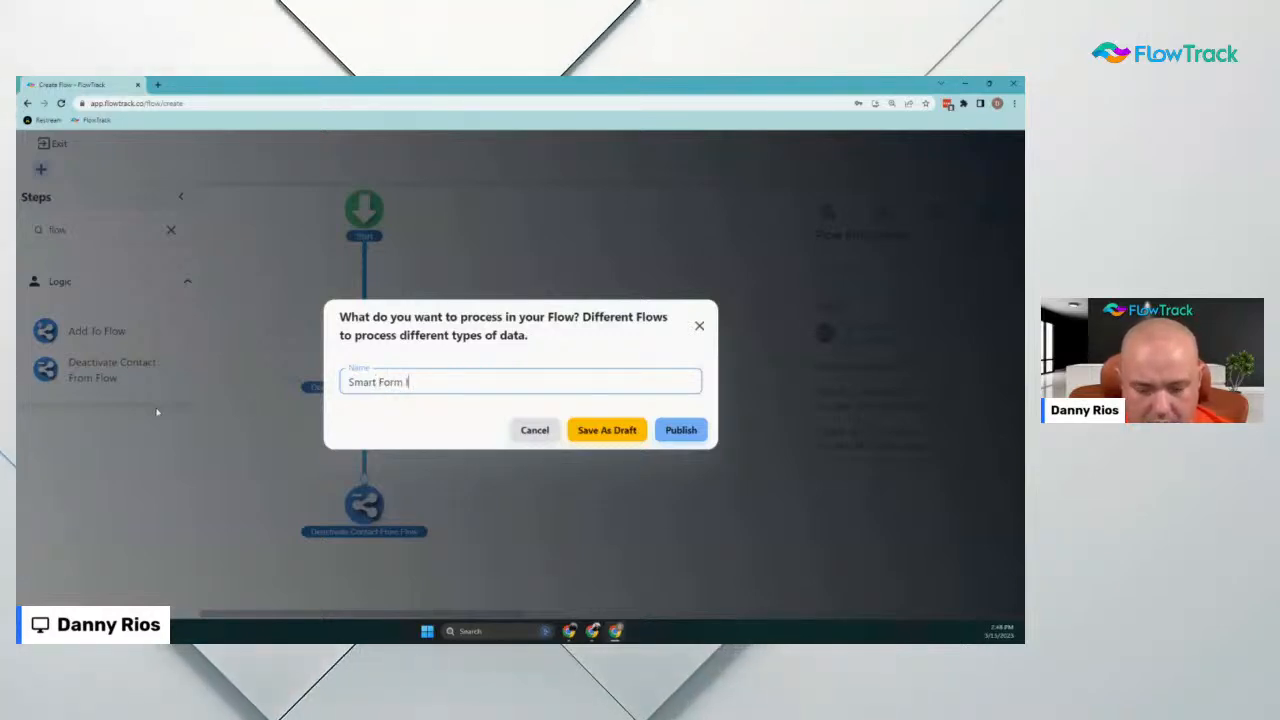
{"action": "type", "text": "ncoming Message"}
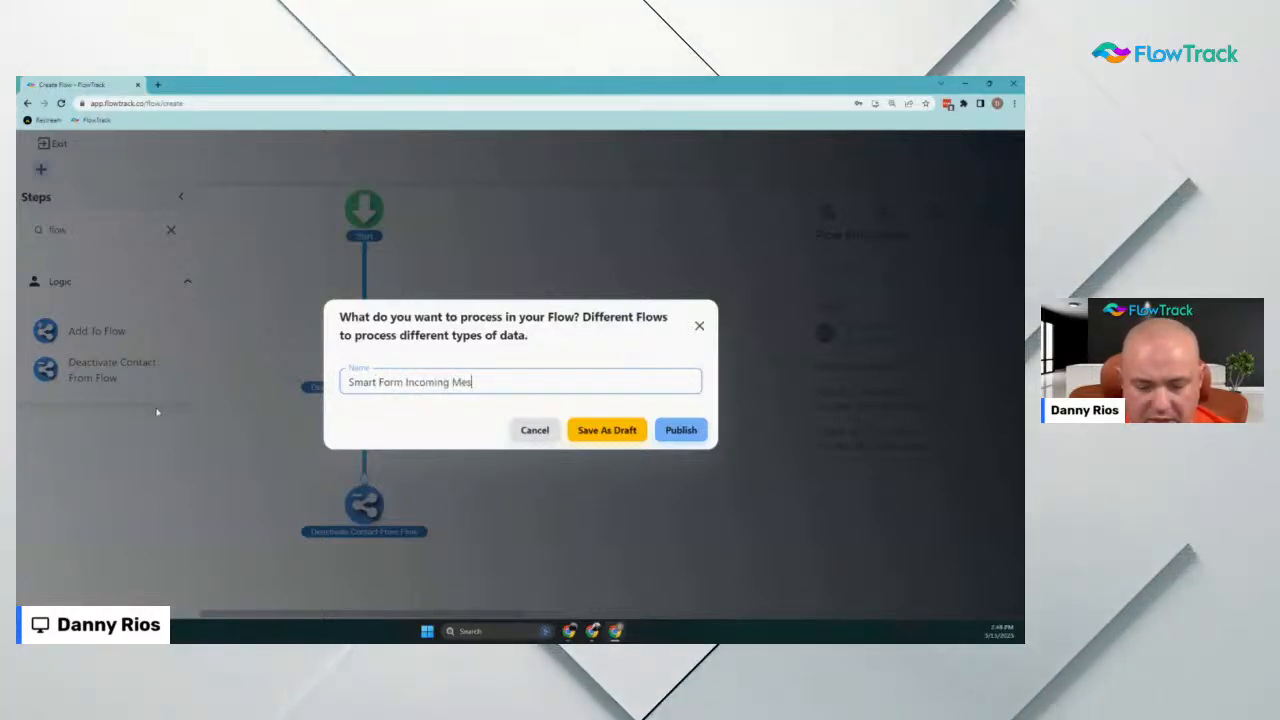
{"action": "left_click", "coordinate": [682, 432]}
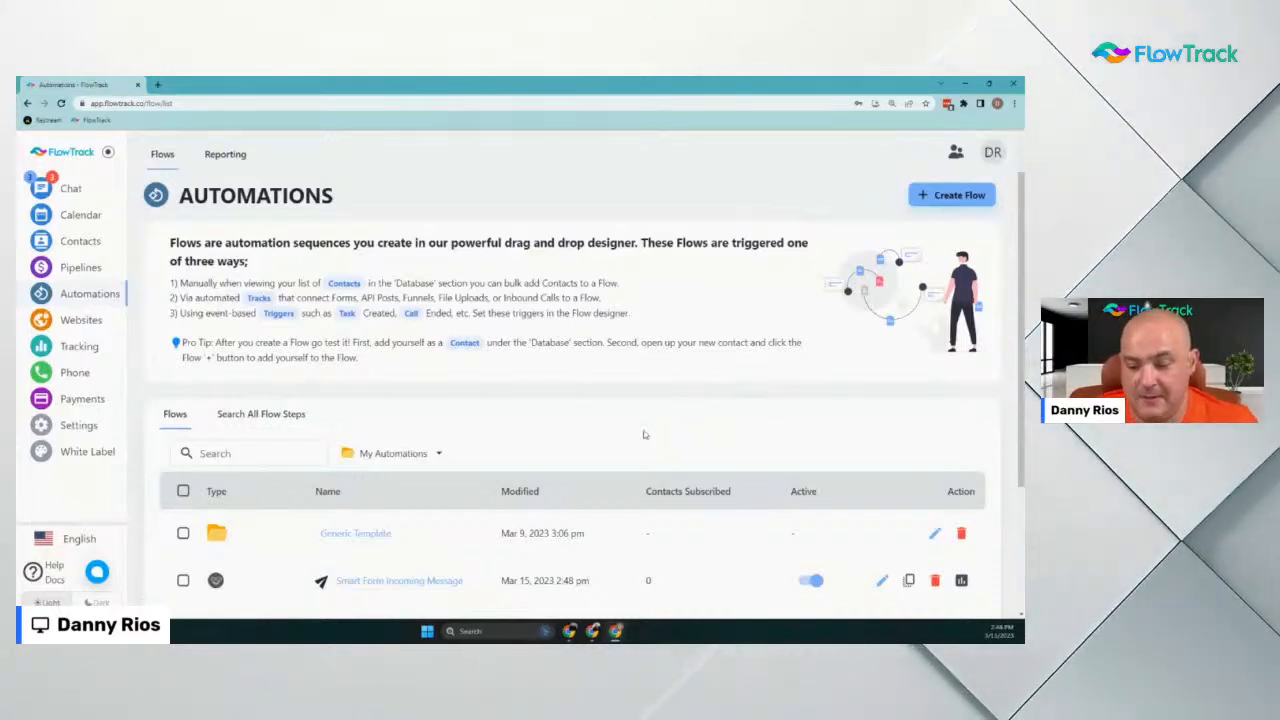
Scroll through the Automations list to review the four active flows
{"action": "scroll", "coordinate": [610, 440], "scroll_direction": "down", "scroll_amount": 3}
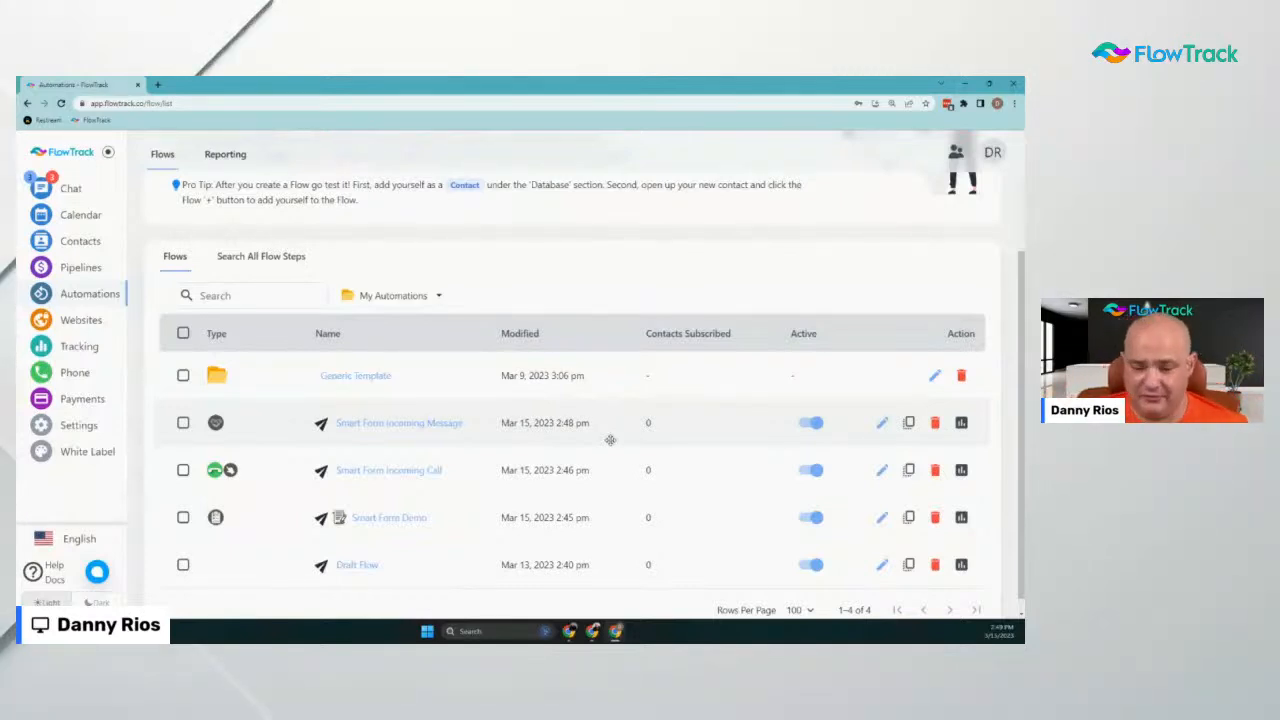
{"action": "scroll", "coordinate": [677, 514], "scroll_direction": "up", "scroll_amount": 3}
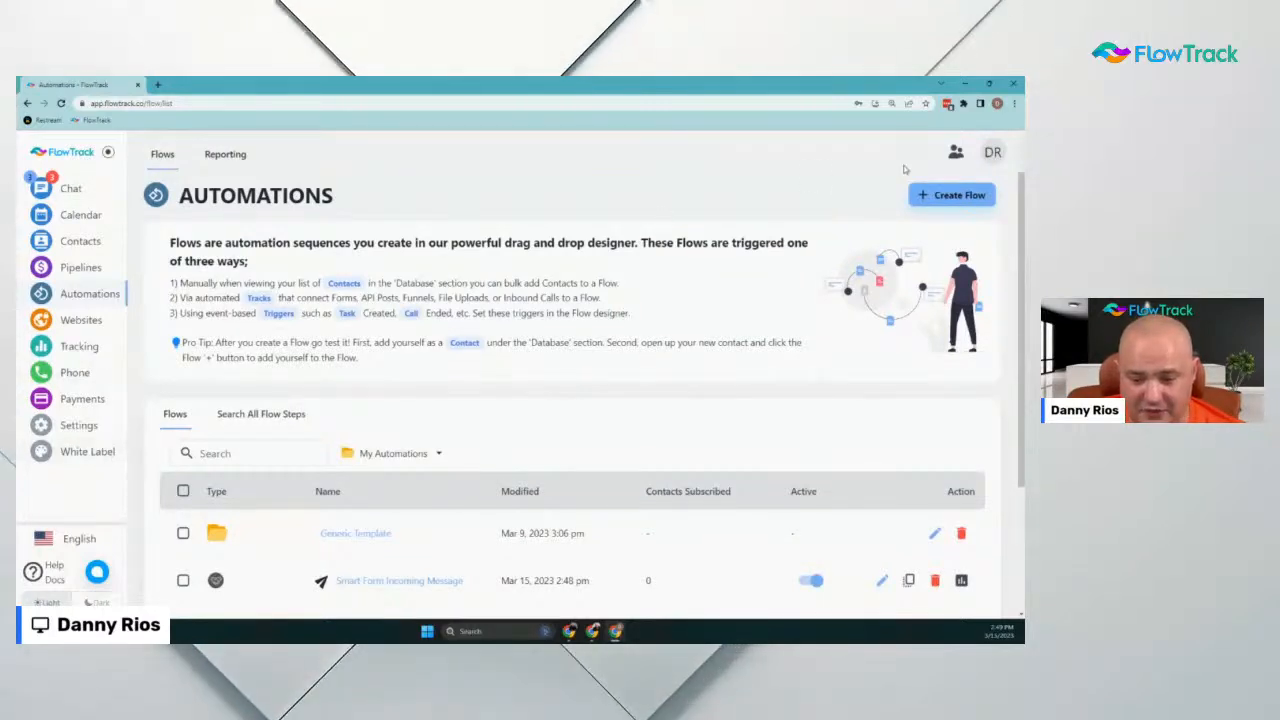
{"action": "scroll", "coordinate": [109, 463], "scroll_direction": "down", "scroll_amount": 3}
Start a new blueprint in White Label settings named 'Window Smart Form'
{"action": "left_click", "coordinate": [73, 461]}
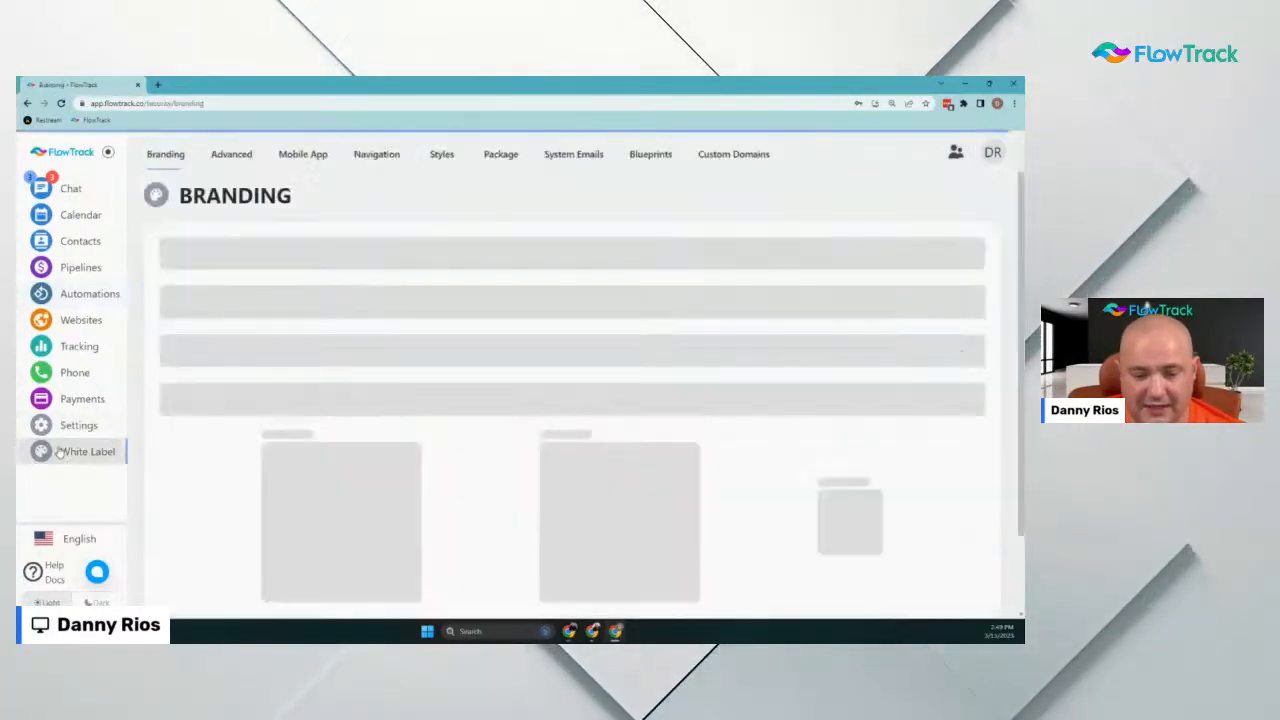
{"action": "left_click", "coordinate": [650, 154]}
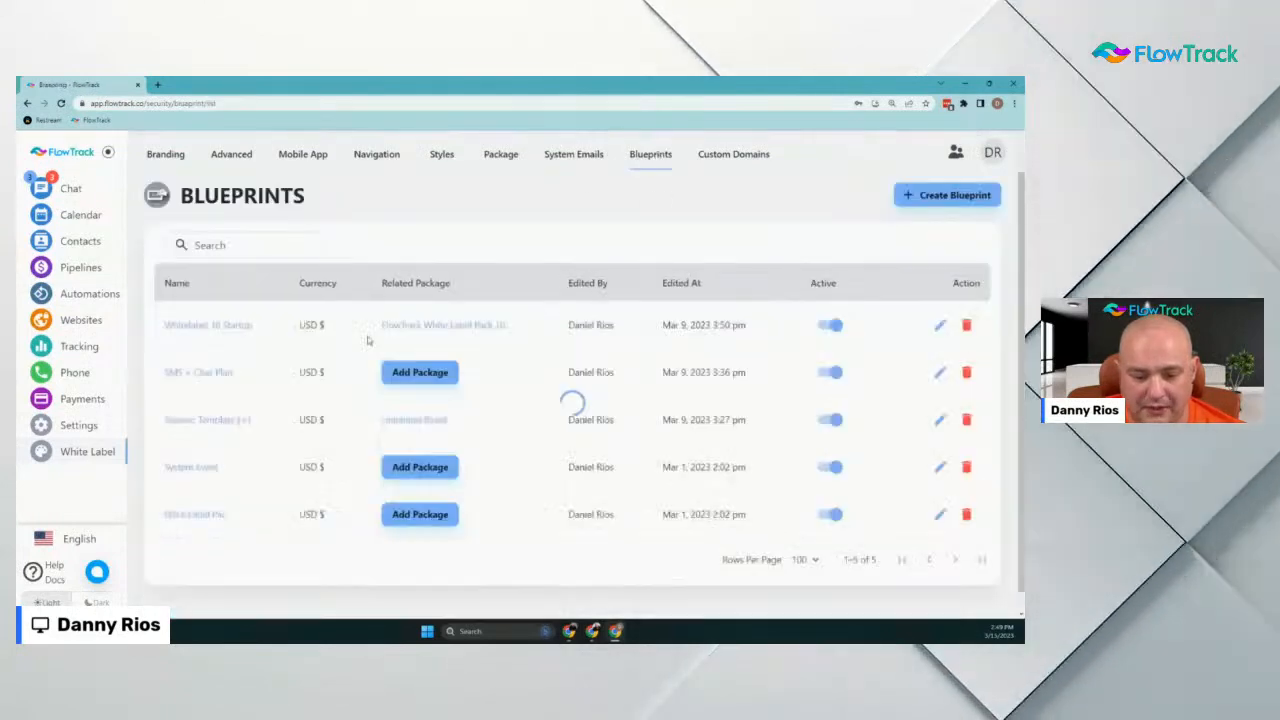
{"action": "left_click", "coordinate": [943, 197]}
{"action": "left_click", "coordinate": [601, 406]}
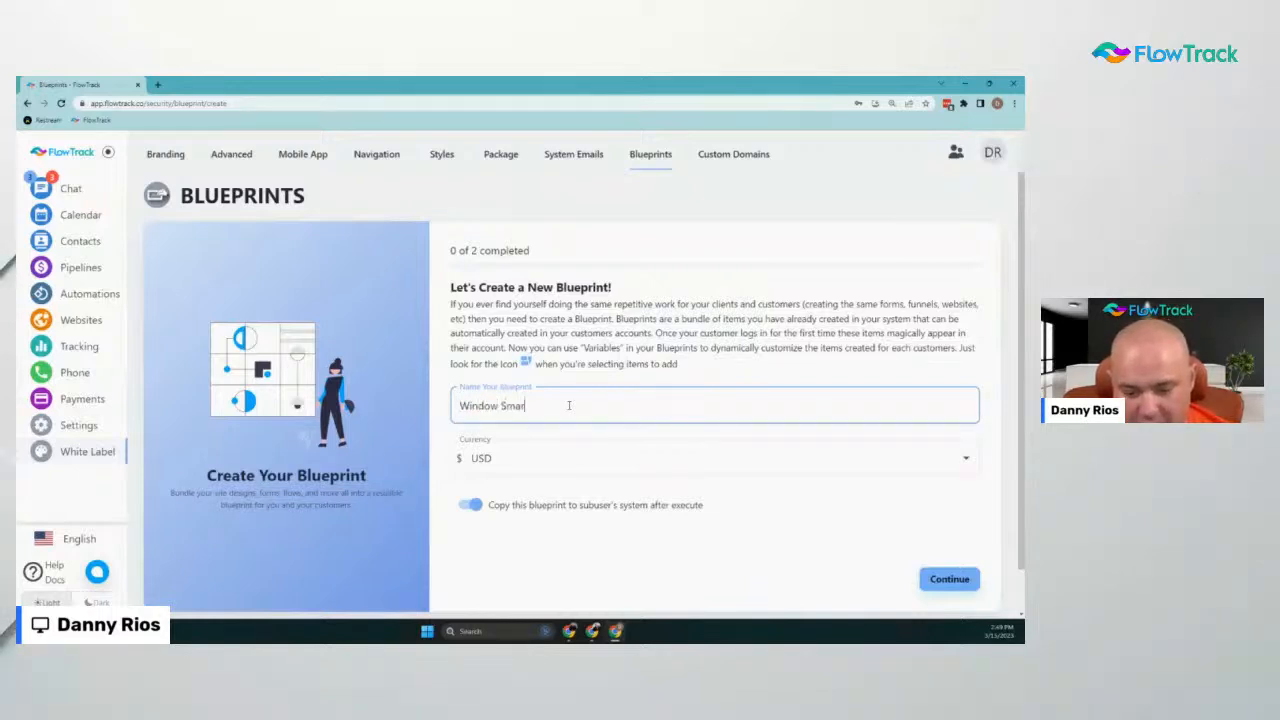
{"action": "type", "text": "Window Smart Form"}
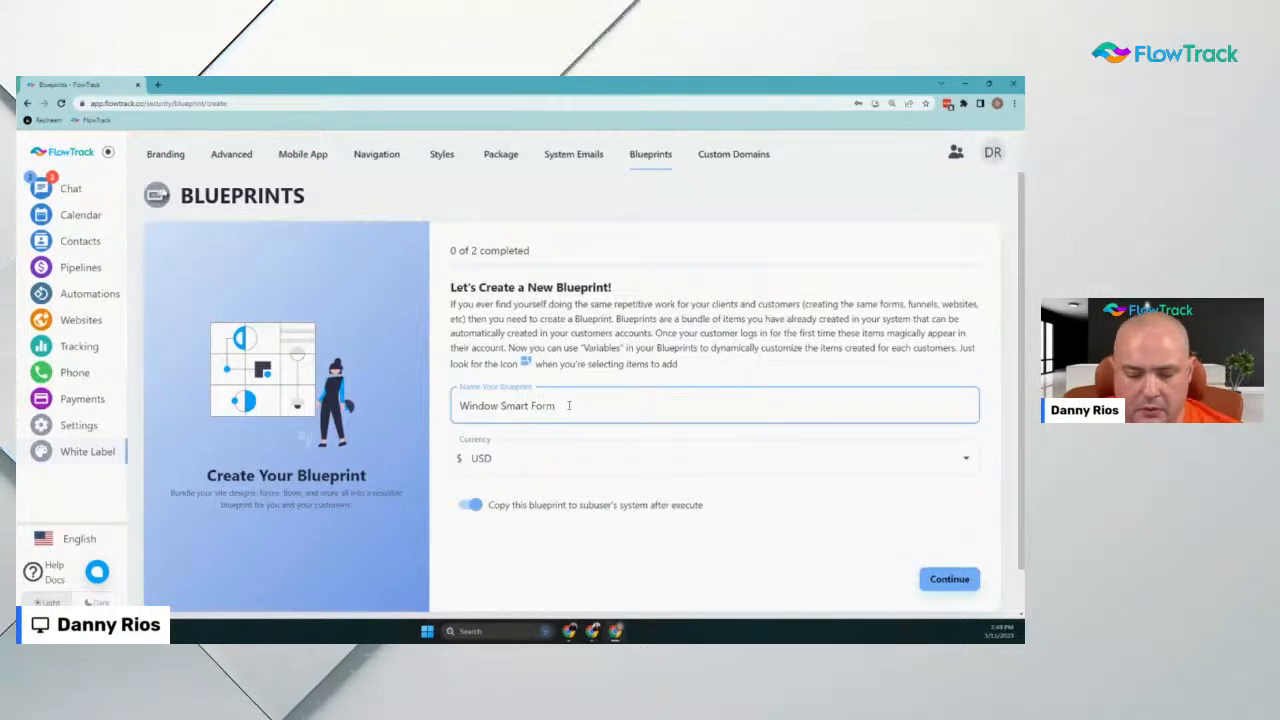
{"action": "left_click", "coordinate": [949, 579]}
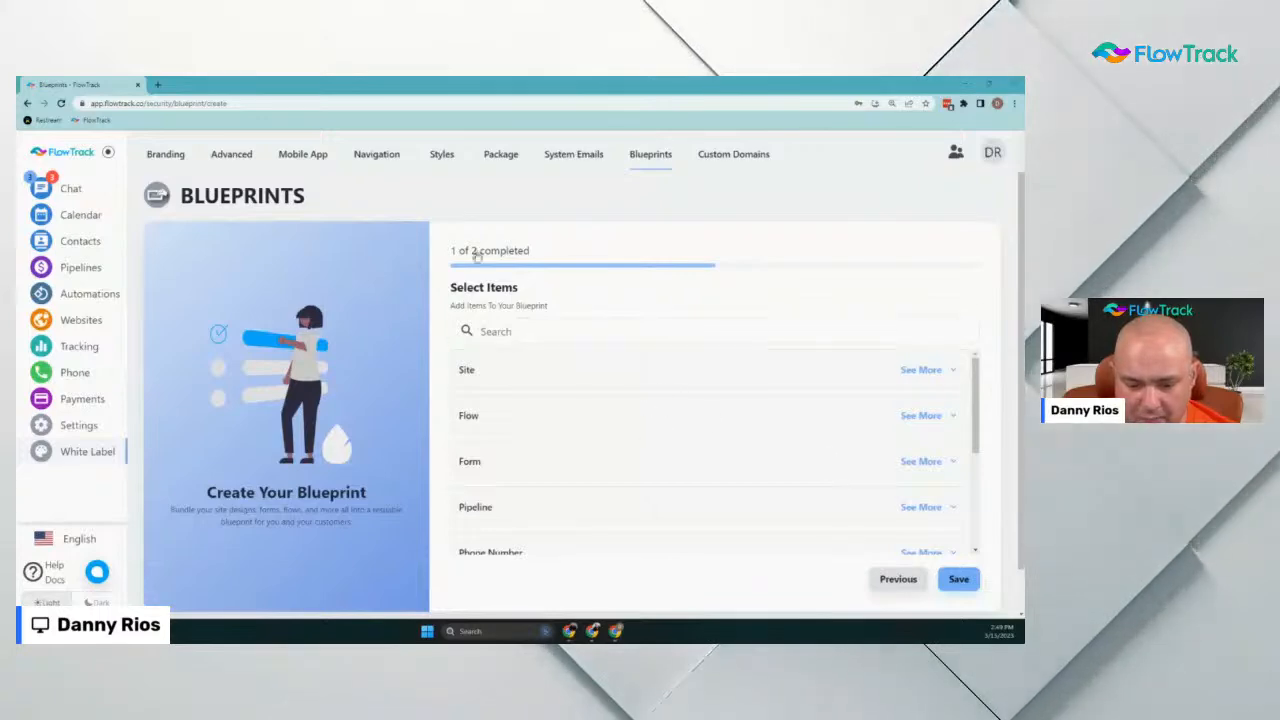
Include the Smart Form Incoming Message, Incoming Call and Demo flows plus the Smart Form Demo form, and save
{"action": "left_click", "coordinate": [552, 328]}
{"action": "type", "text": "pmart"}
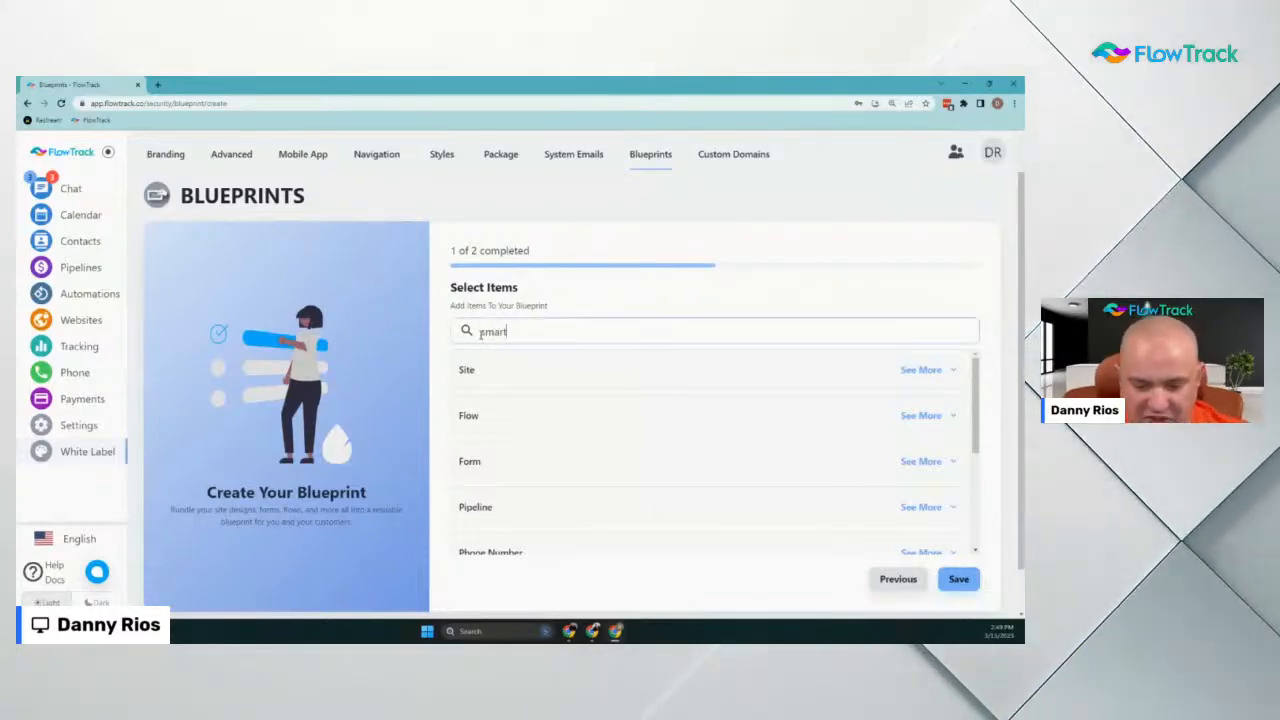
{"action": "left_click", "coordinate": [521, 417]}
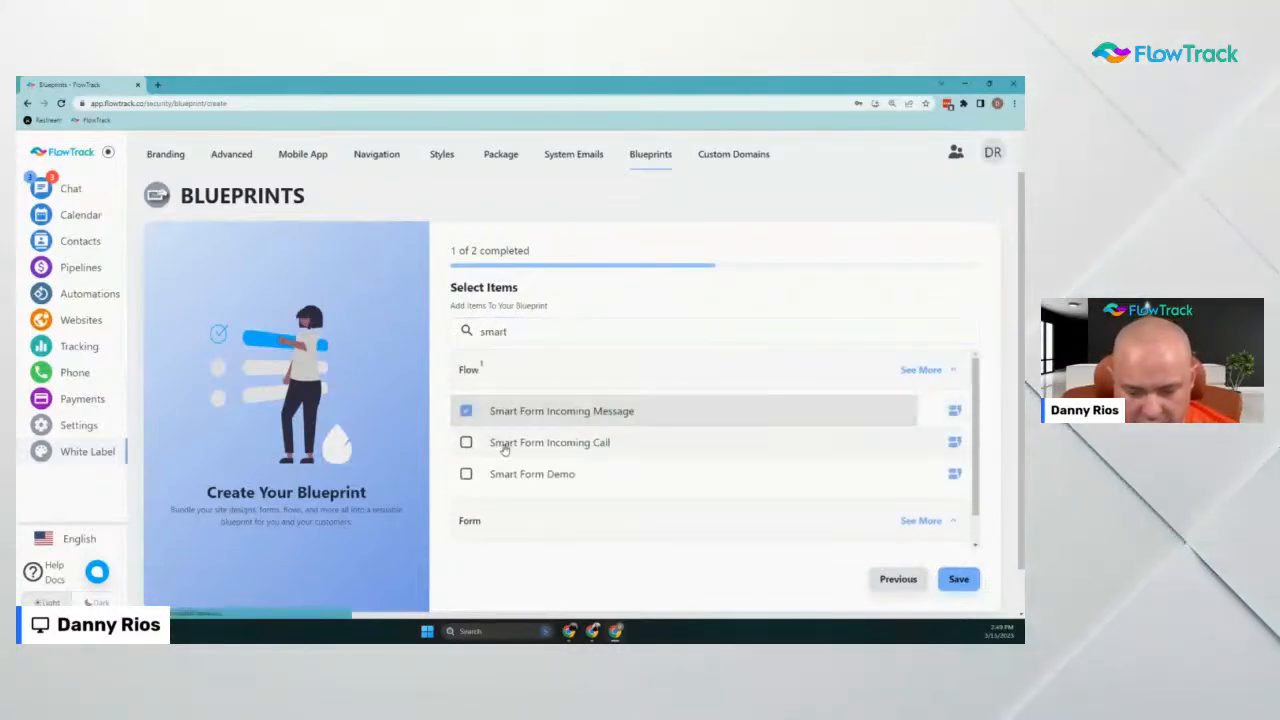
{"action": "left_click", "coordinate": [505, 443]}
{"action": "left_click", "coordinate": [509, 474]}
{"action": "scroll", "coordinate": [477, 514], "scroll_direction": "down", "scroll_amount": 1}
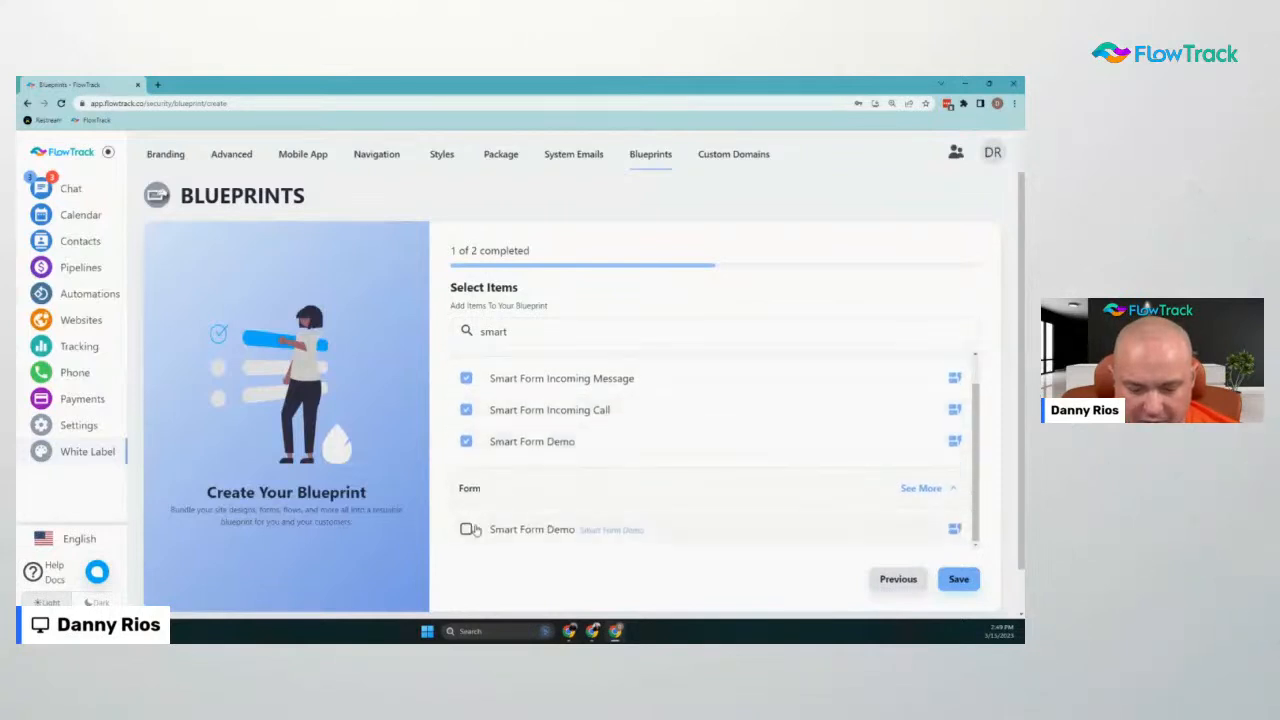
{"action": "left_click", "coordinate": [480, 540]}
{"action": "left_click", "coordinate": [959, 580]}
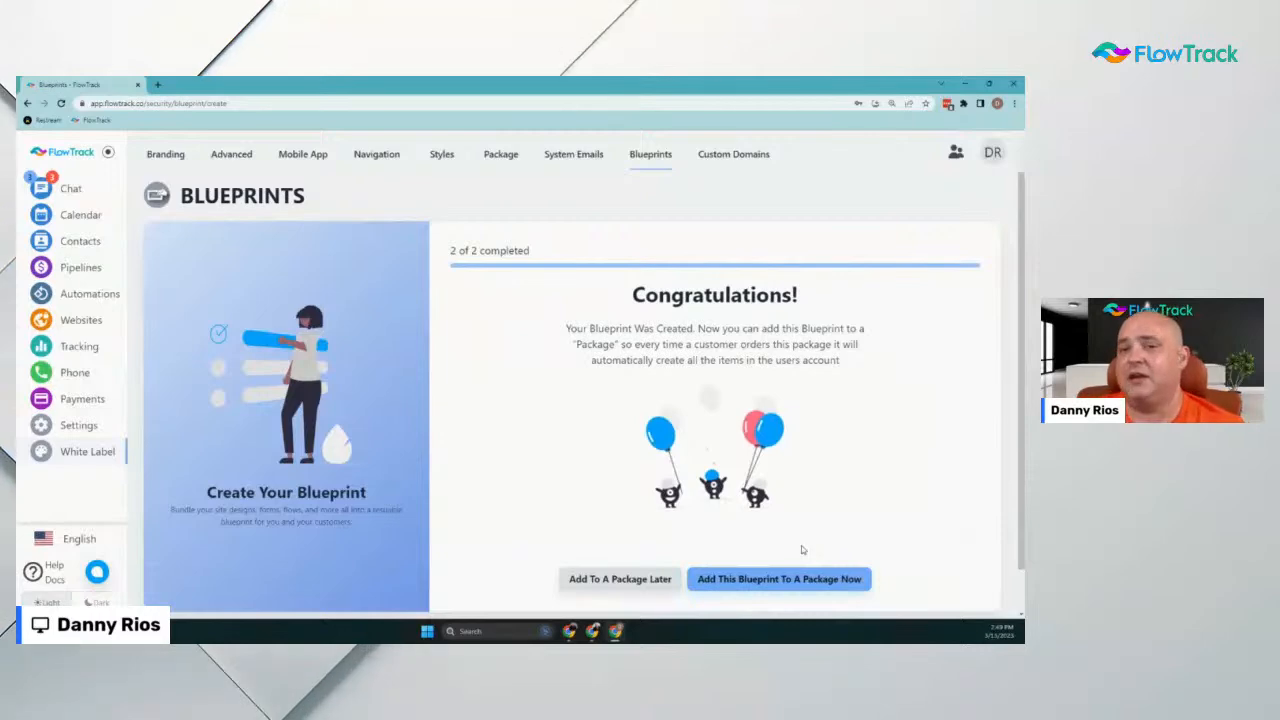
Add a second blueprint to the test contact, then log in as its client account
{"action": "left_click", "coordinate": [80, 243]}
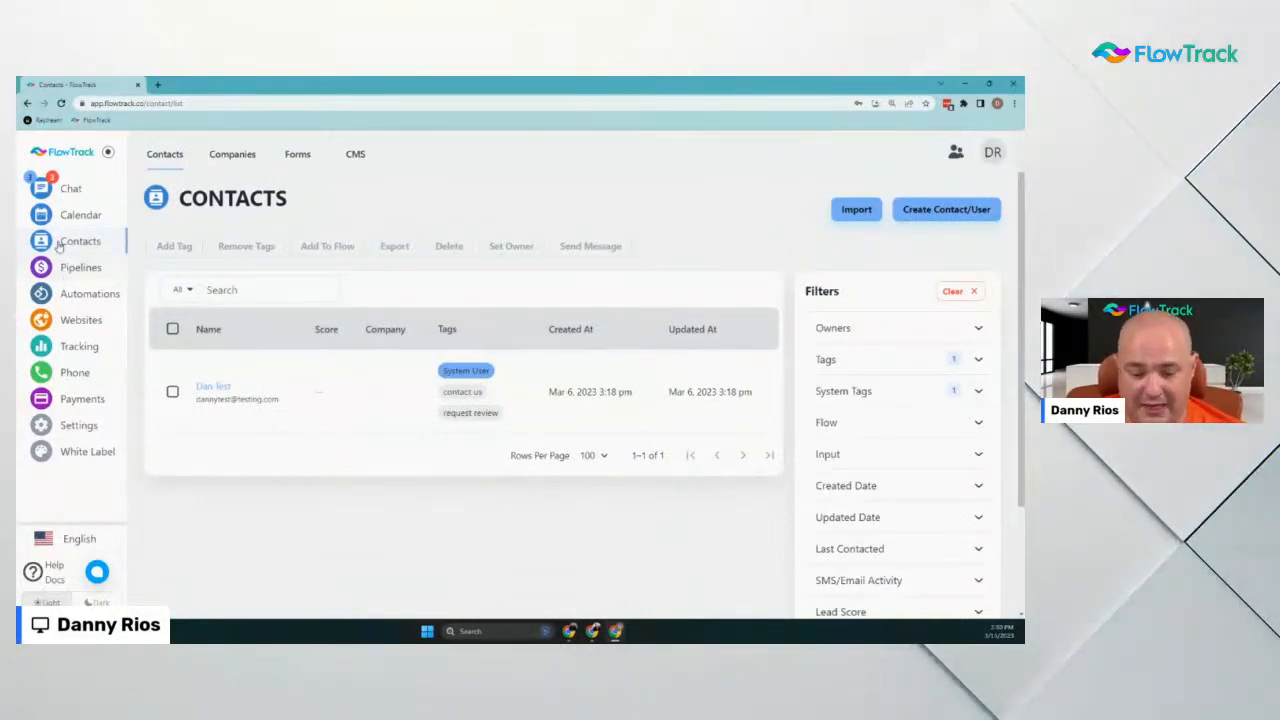
{"action": "left_click", "coordinate": [212, 388]}
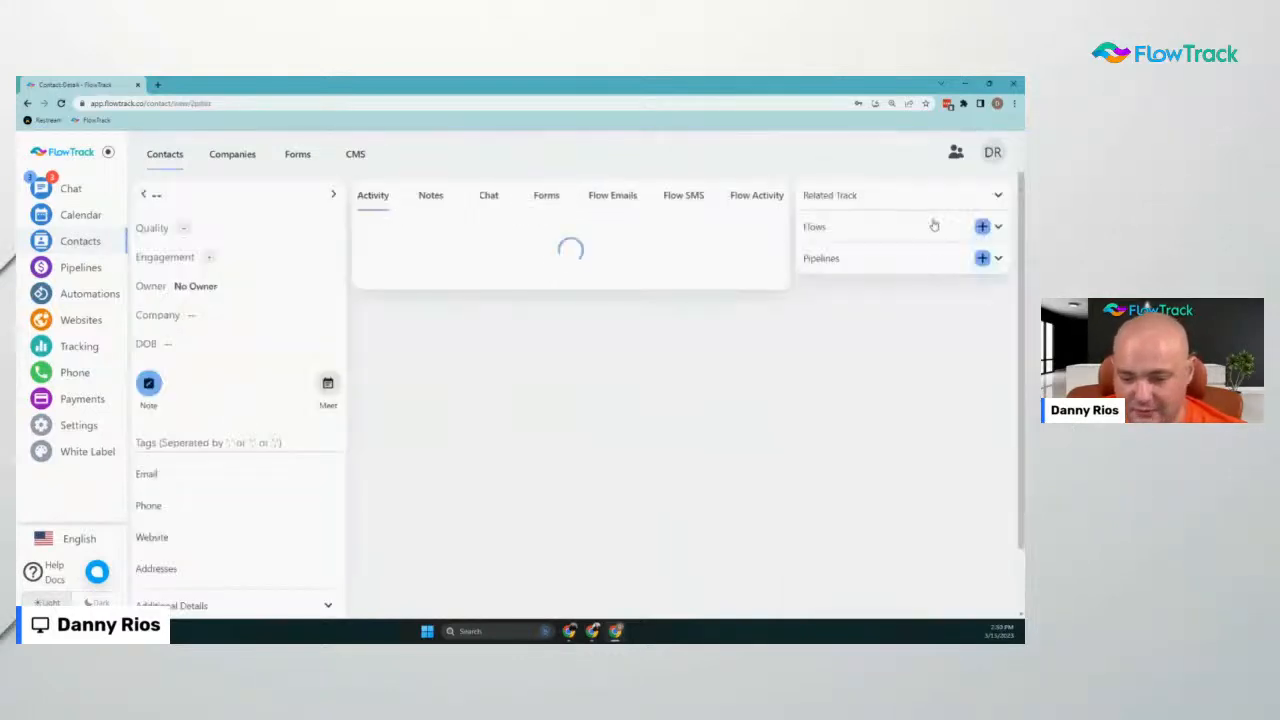
{"action": "left_click", "coordinate": [982, 258]}
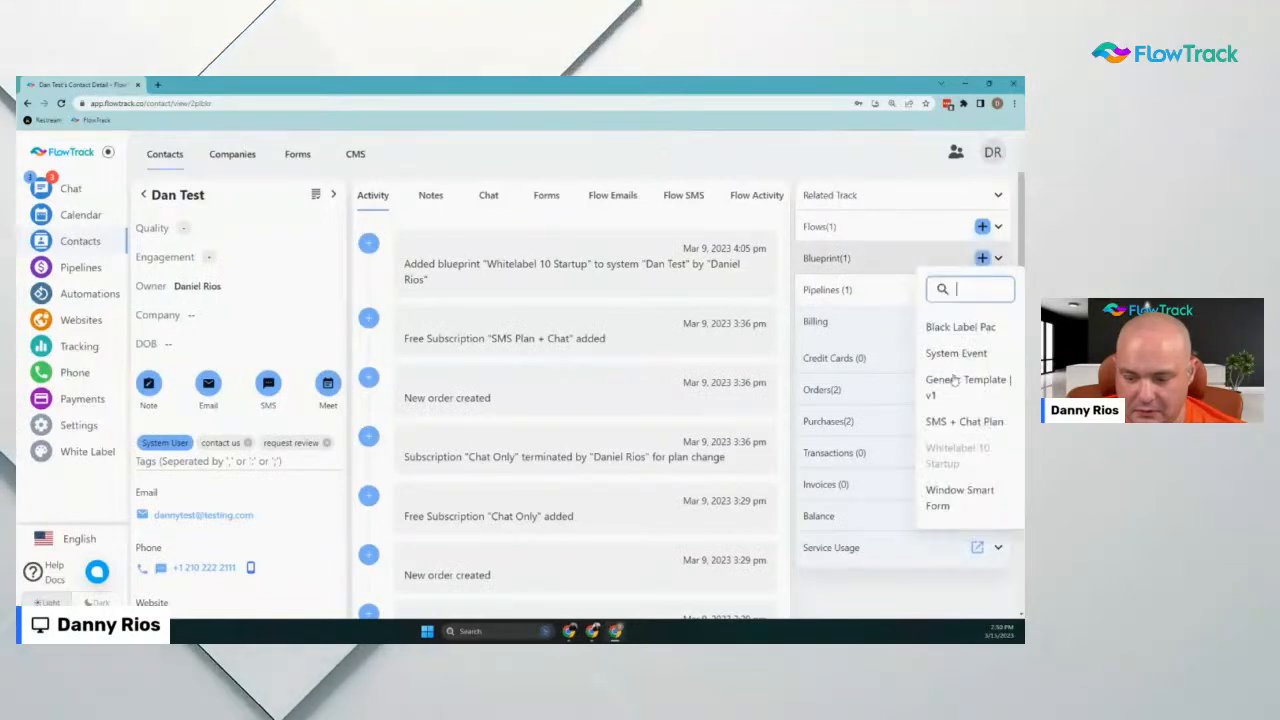
{"action": "left_click", "coordinate": [970, 505]}
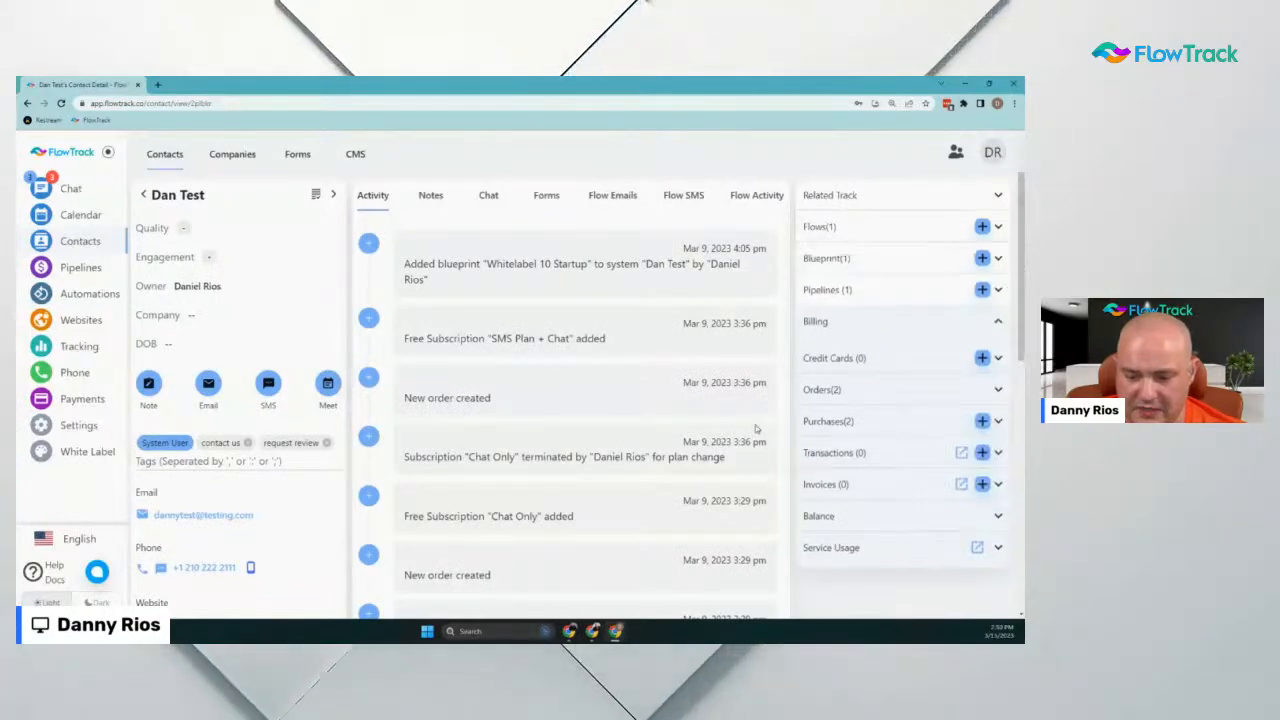
{"action": "scroll", "coordinate": [222, 548], "scroll_direction": "down", "scroll_amount": 10}
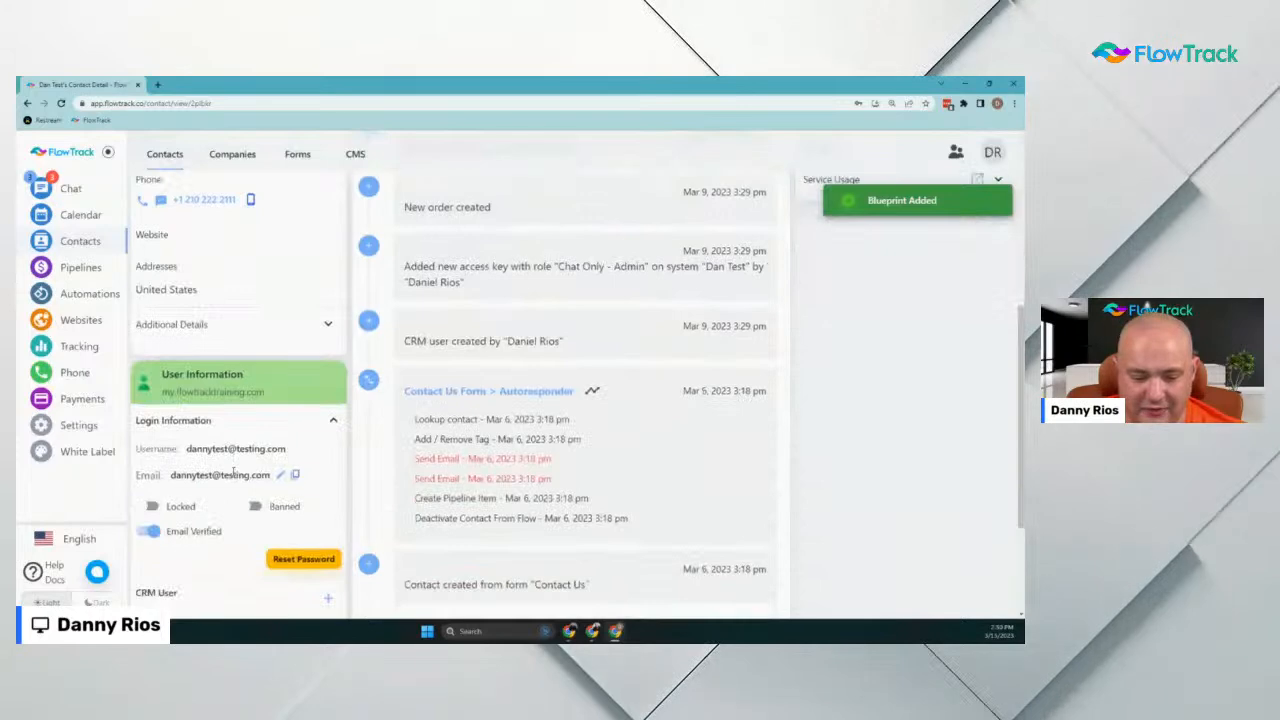
{"action": "left_click", "coordinate": [298, 543]}
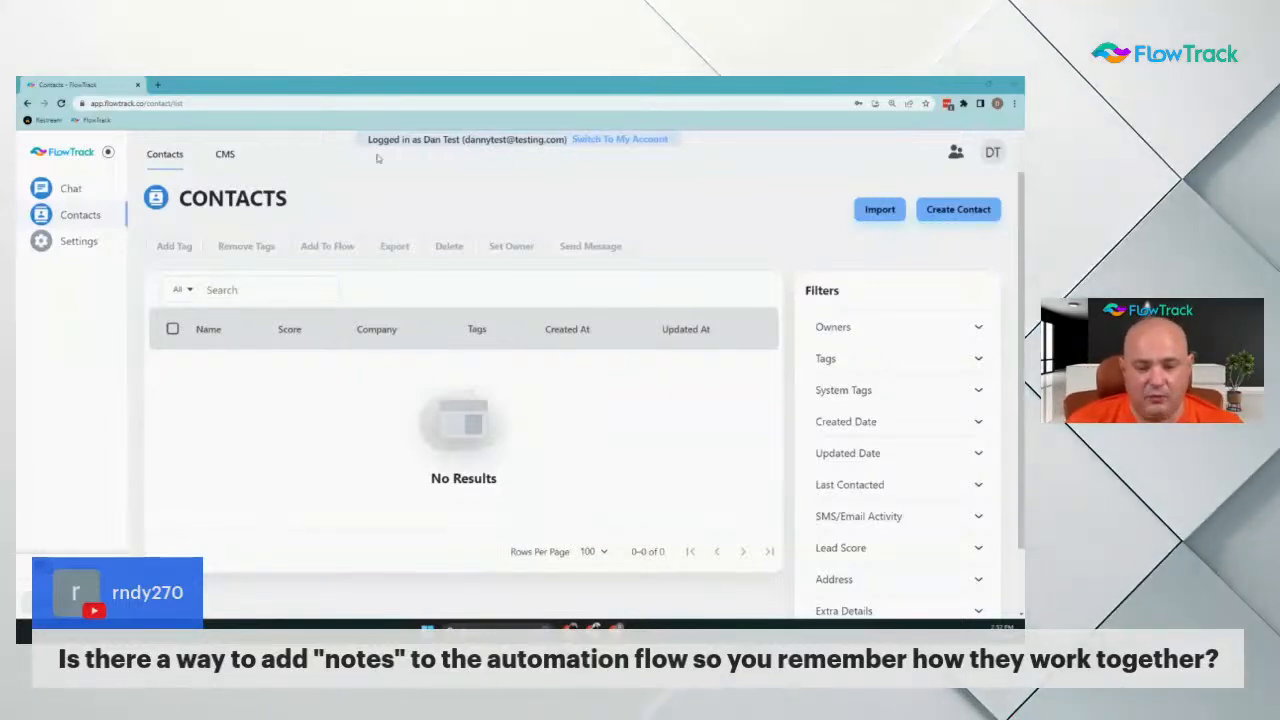
Switch back to the admin account and reopen the flow's saved draft in the editor
{"action": "left_click", "coordinate": [595, 146]}
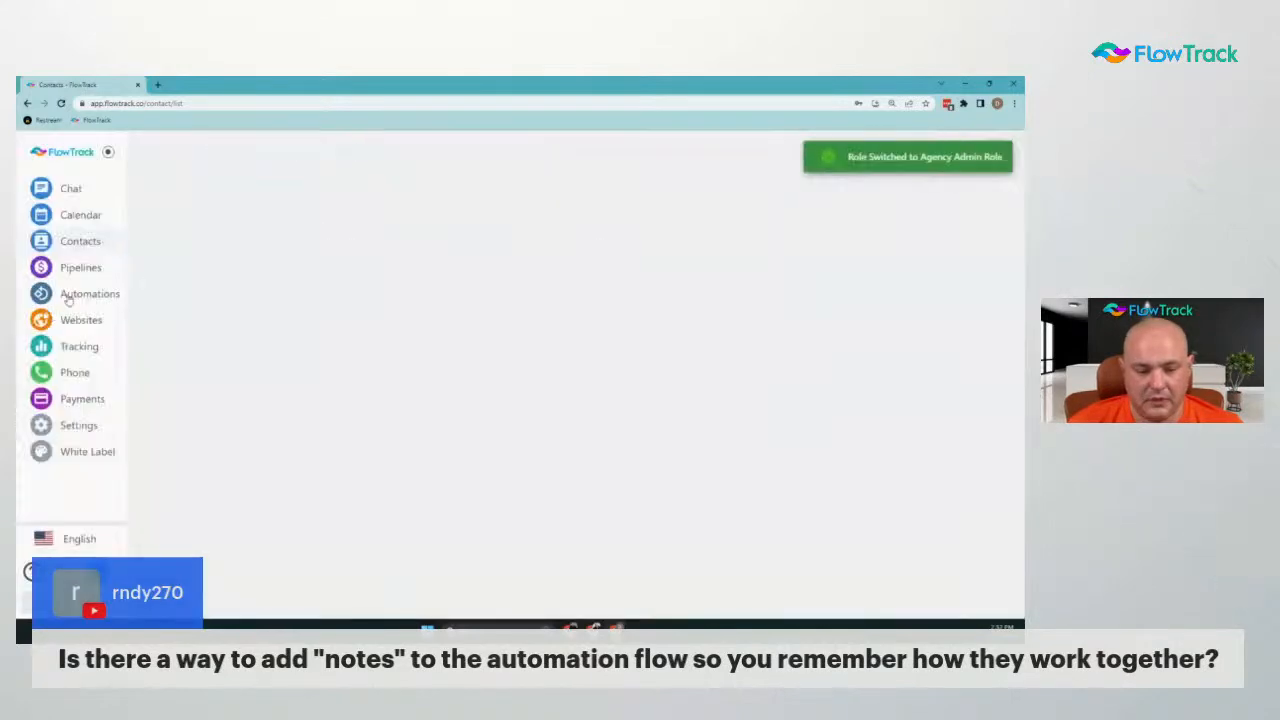
{"action": "left_click", "coordinate": [73, 303]}
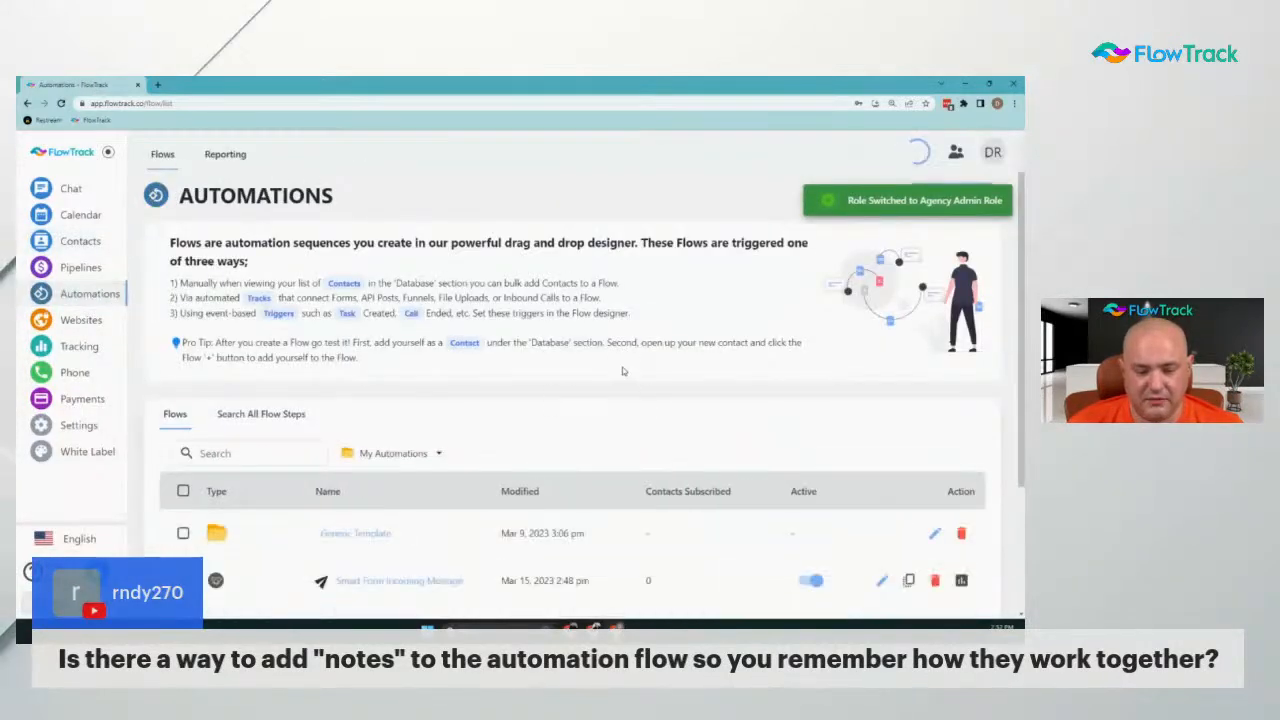
{"action": "scroll", "coordinate": [600, 380], "scroll_direction": "down", "scroll_amount": 2}
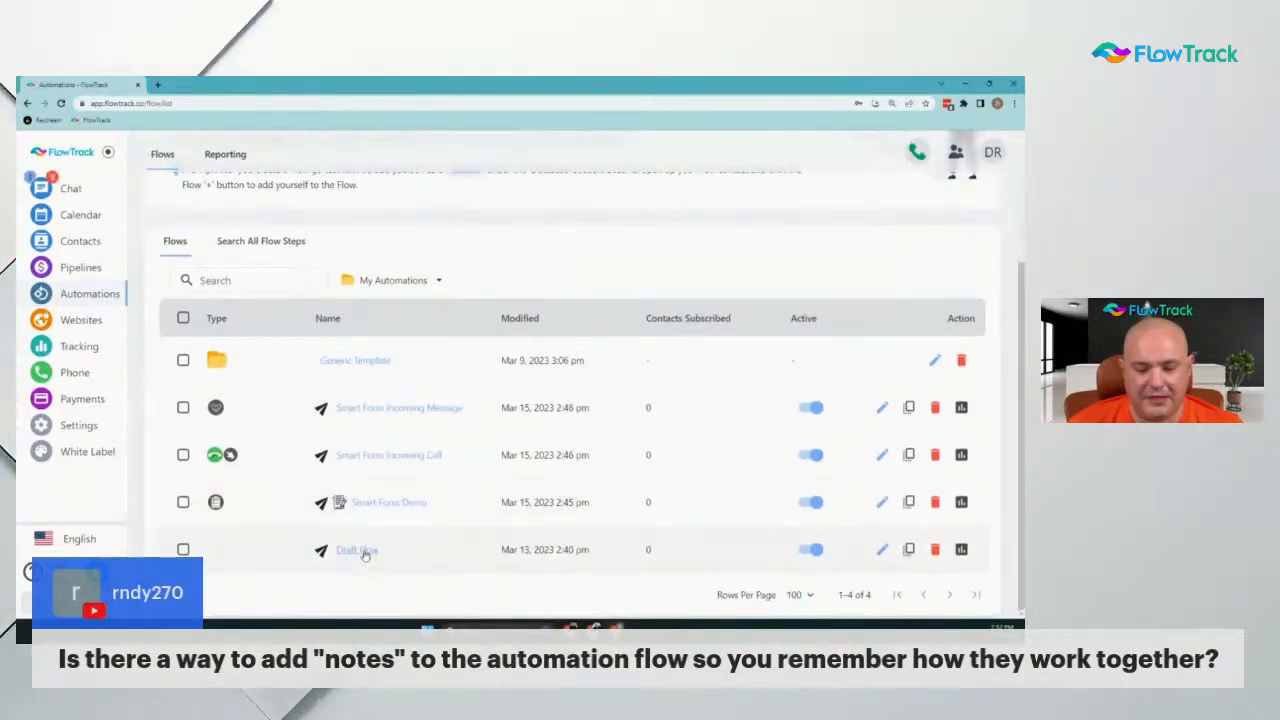
{"action": "left_click", "coordinate": [390, 504]}
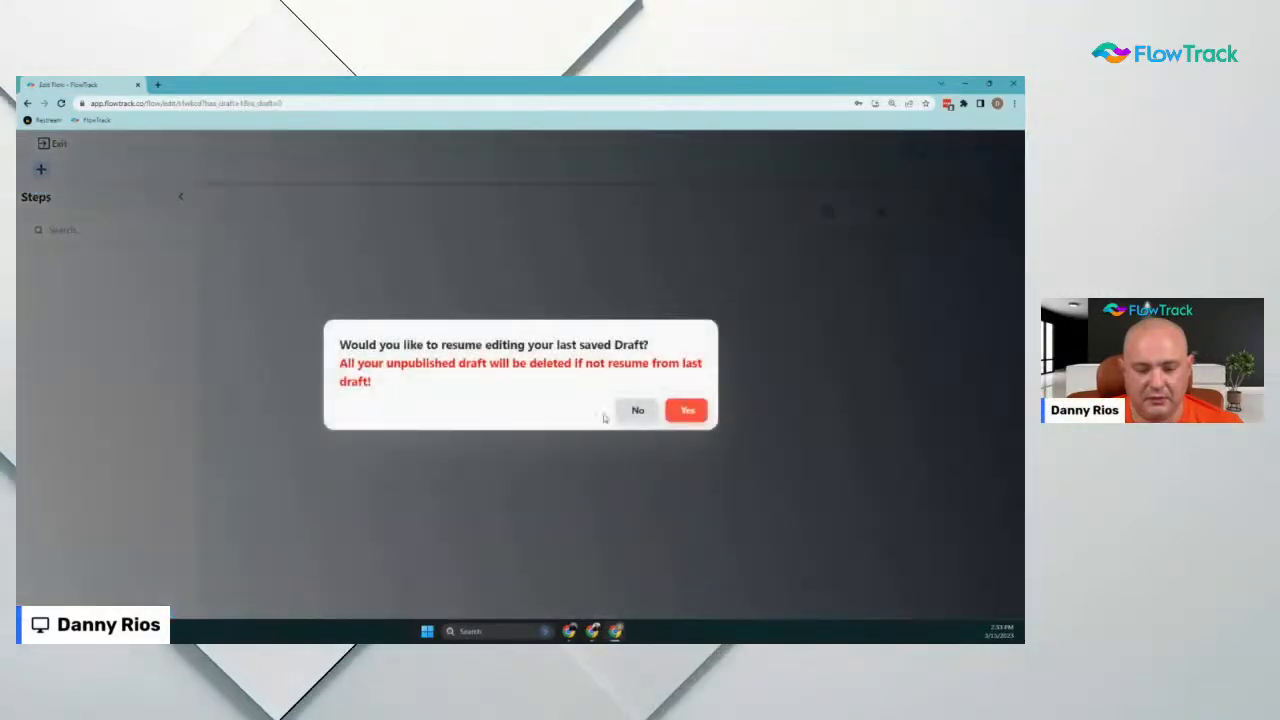
{"action": "left_click", "coordinate": [684, 411]}
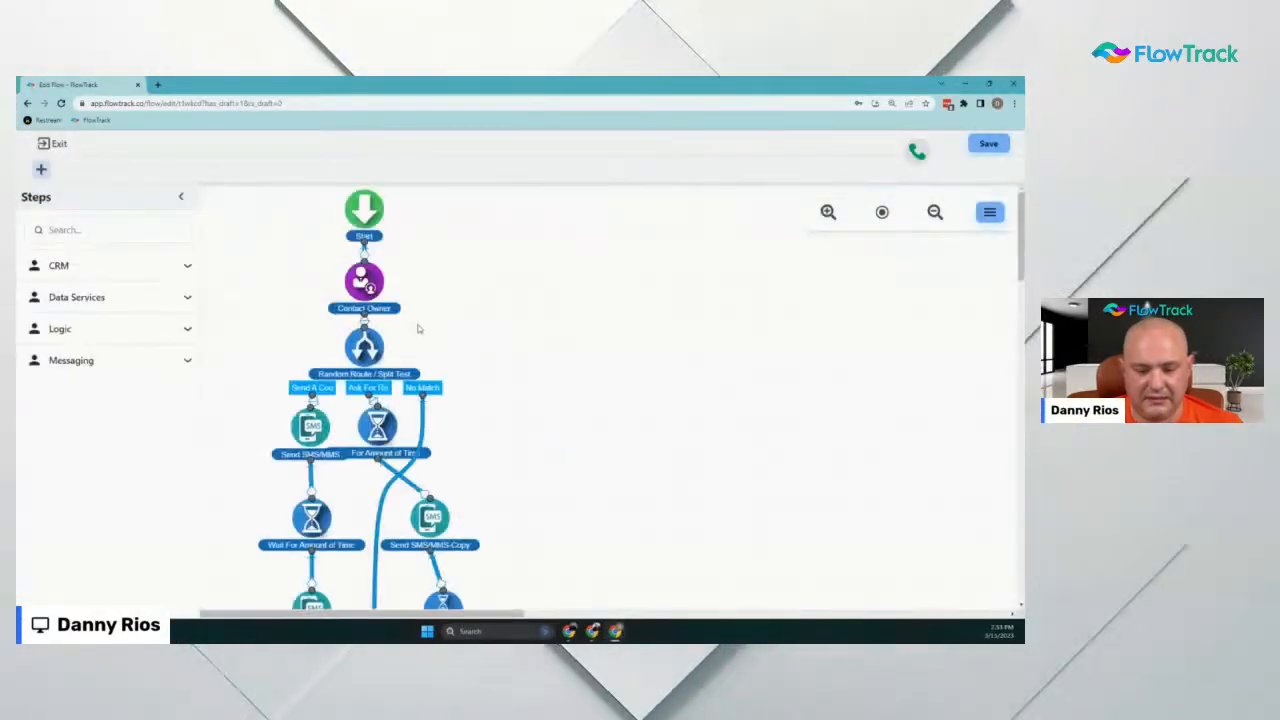
Rename the first wait step to 'Wait For Amount of Time 1 - Day' and save it
{"action": "scroll", "coordinate": [328, 407], "scroll_direction": "down", "scroll_amount": 2}
{"action": "left_click", "coordinate": [311, 360]}
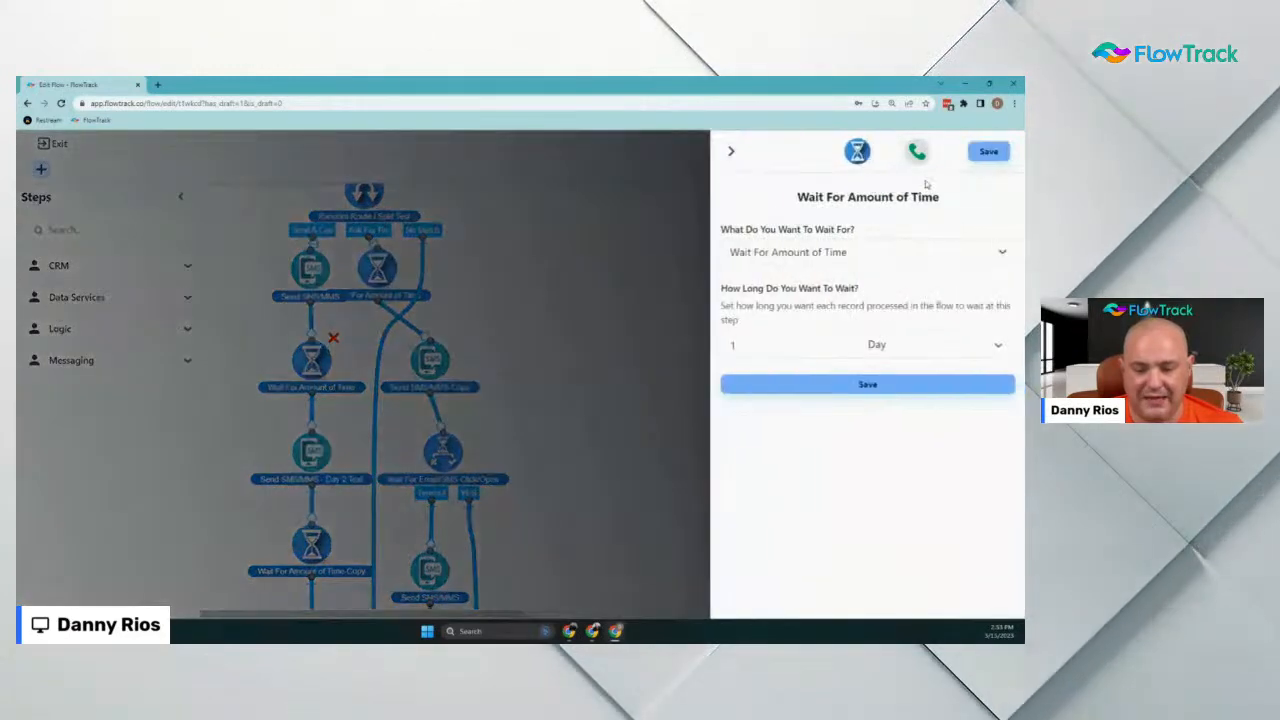
{"action": "left_click", "coordinate": [962, 198]}
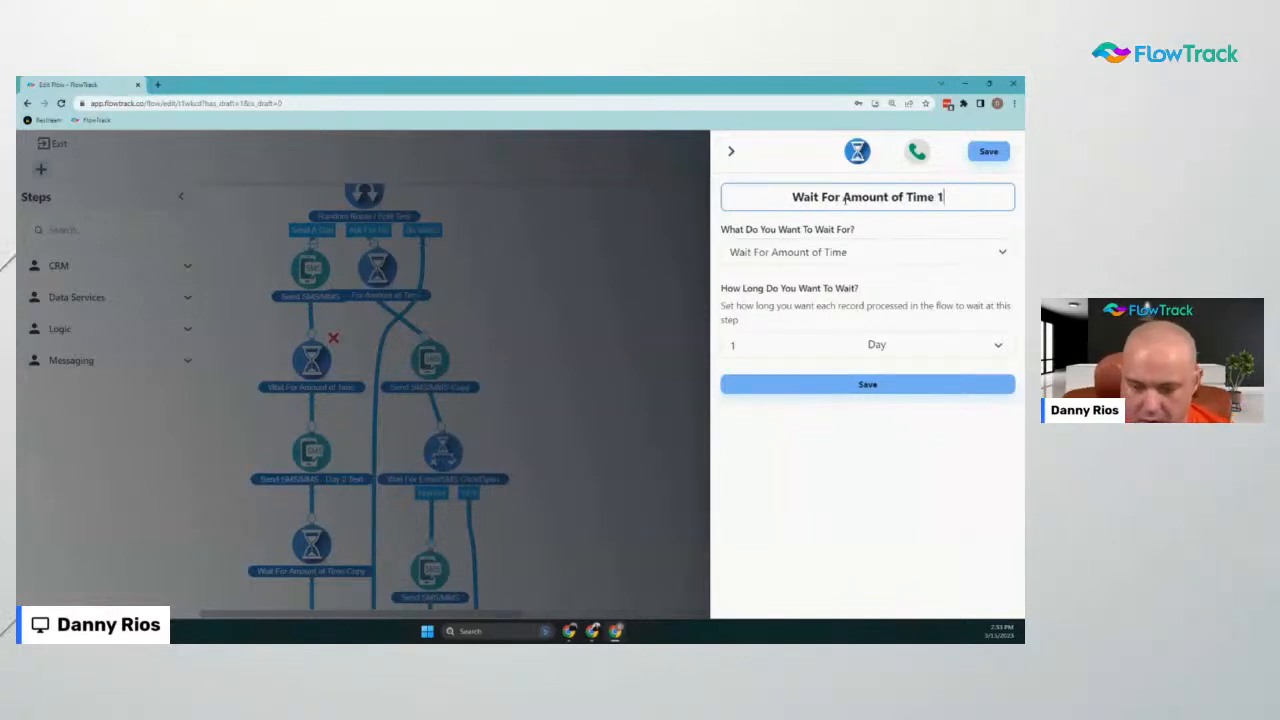
{"action": "type", "text": "1 - "}
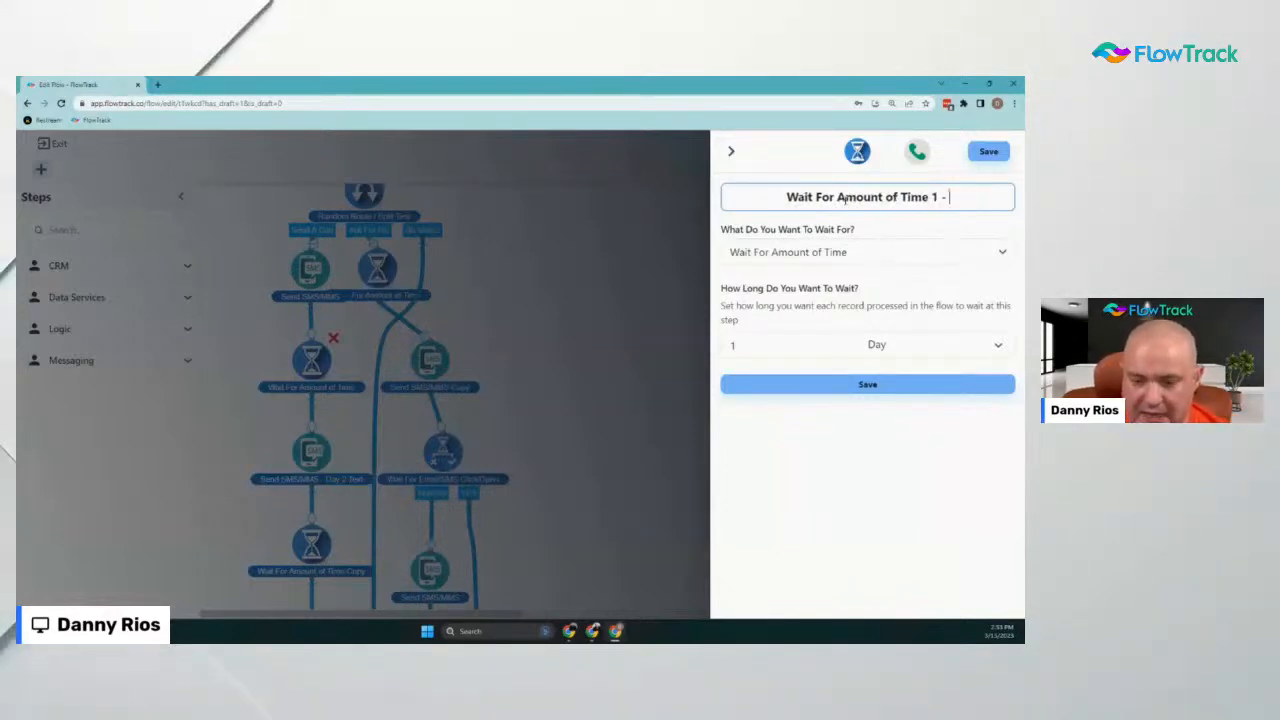
{"action": "type", "text": "Day"}
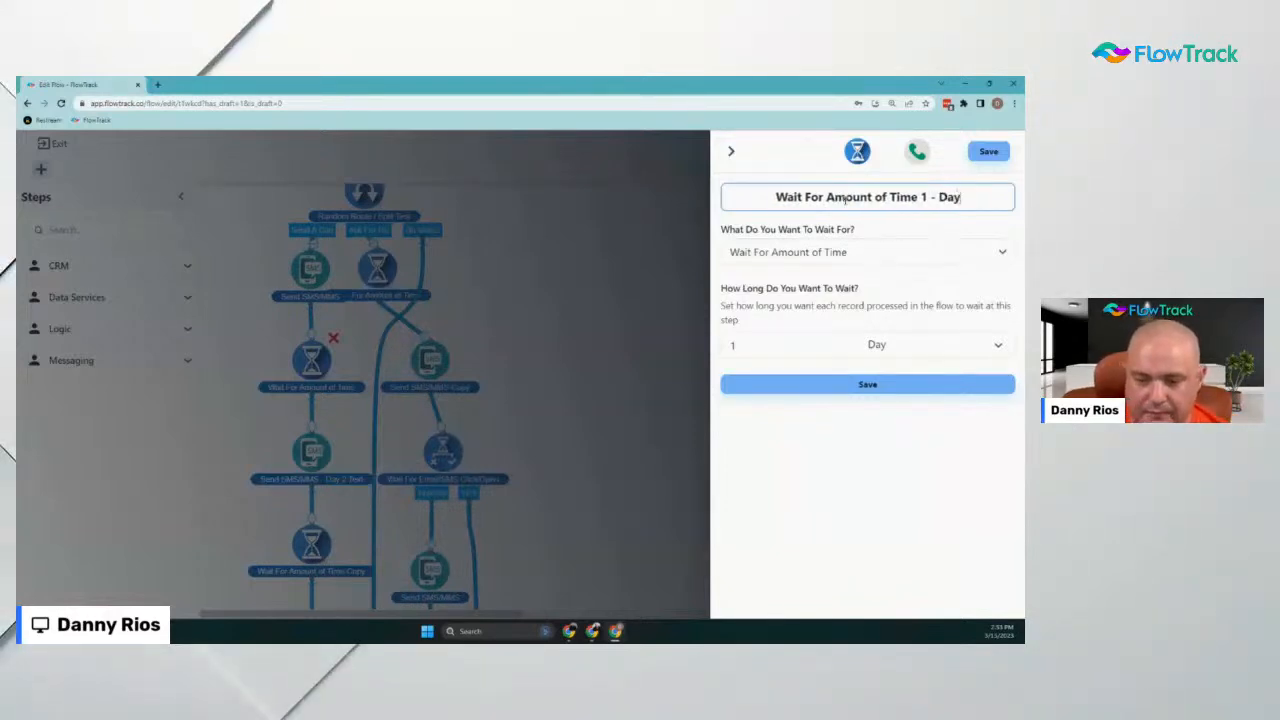
{"action": "left_click", "coordinate": [985, 153]}
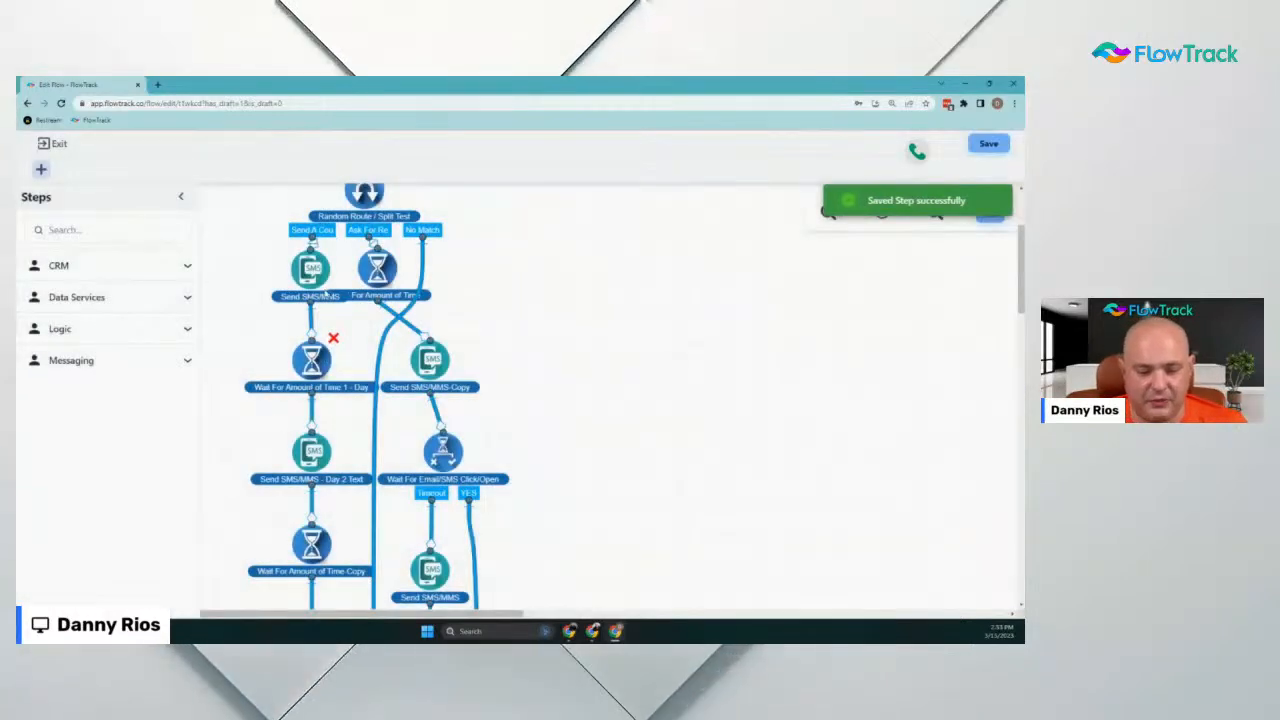
Exit the flow editor with the edits kept as a draft, returning to Automations
{"action": "scroll", "coordinate": [327, 292], "scroll_direction": "down", "scroll_amount": 3}
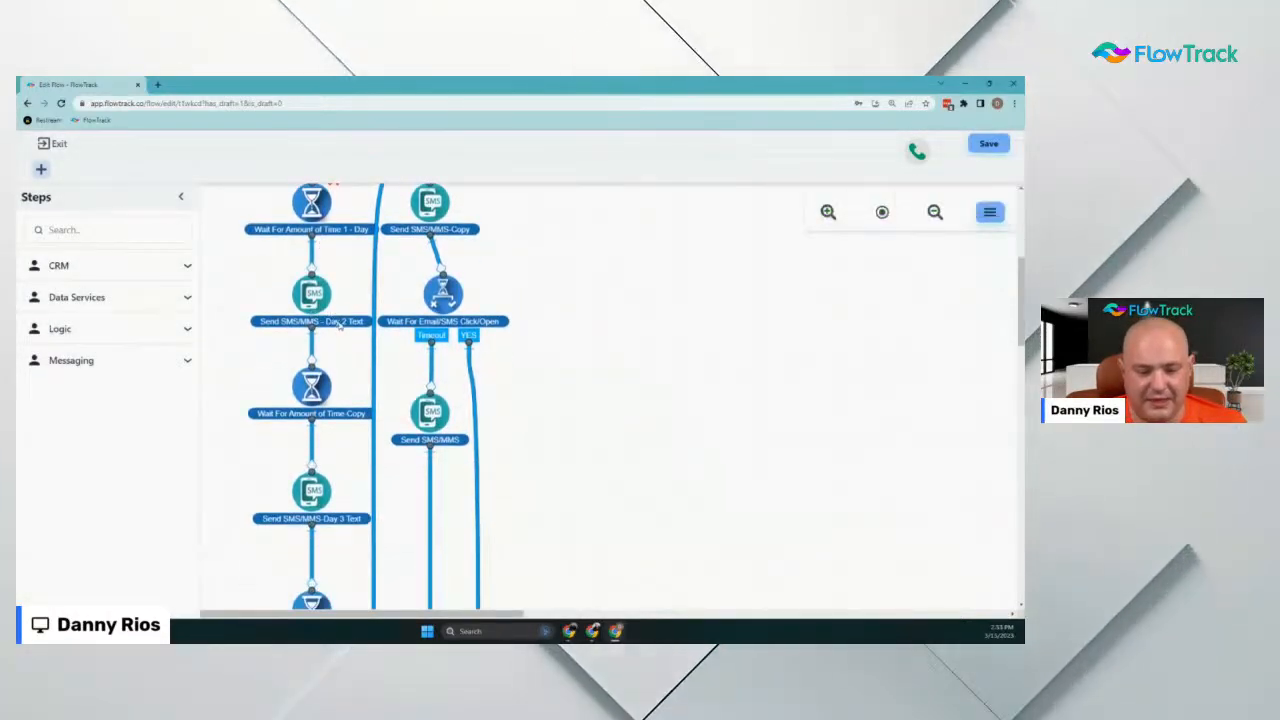
{"action": "scroll", "coordinate": [340, 340], "scroll_direction": "down", "scroll_amount": 5}
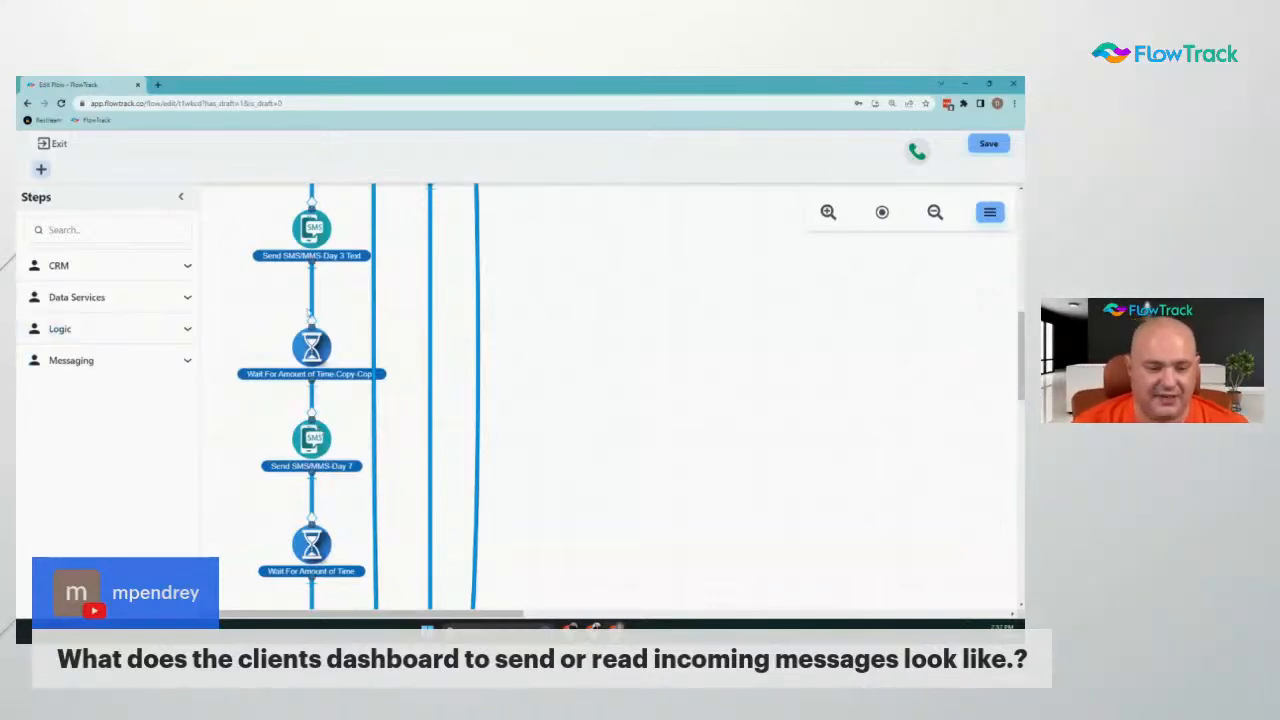
{"action": "left_click", "coordinate": [58, 143]}
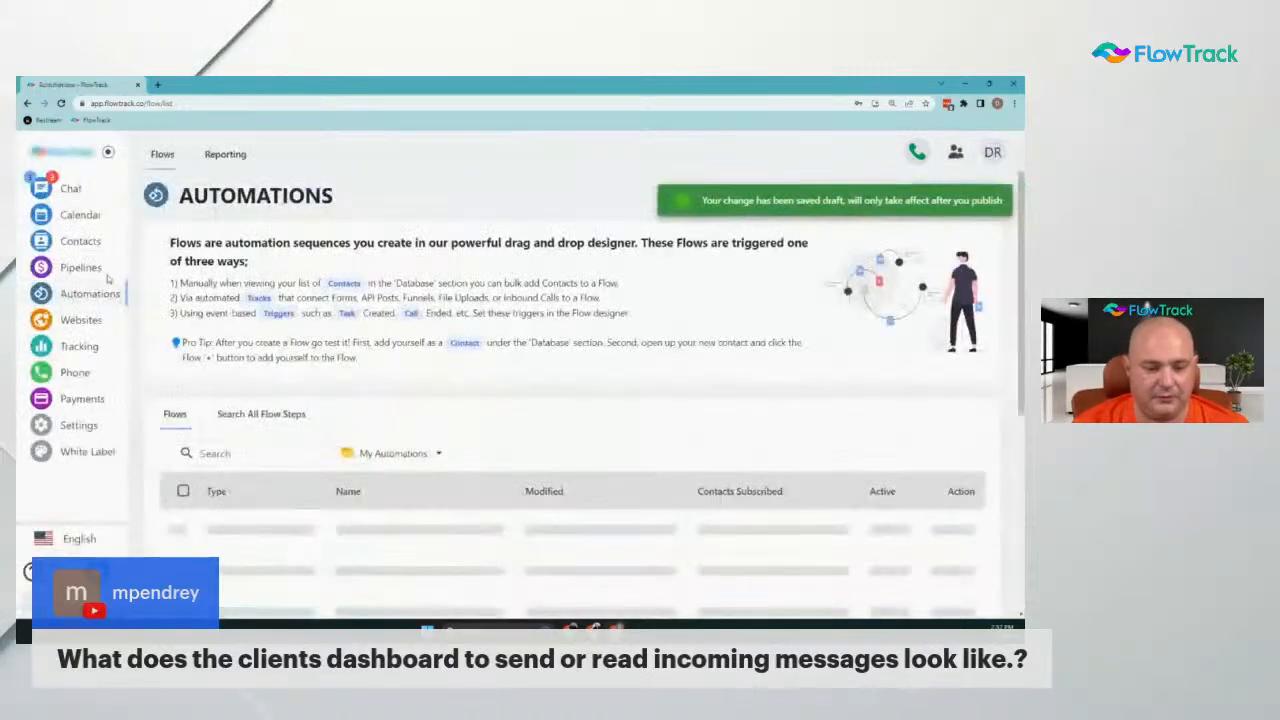
Open the test contact and go to its Chat dashboard
{"action": "left_click", "coordinate": [80, 241]}
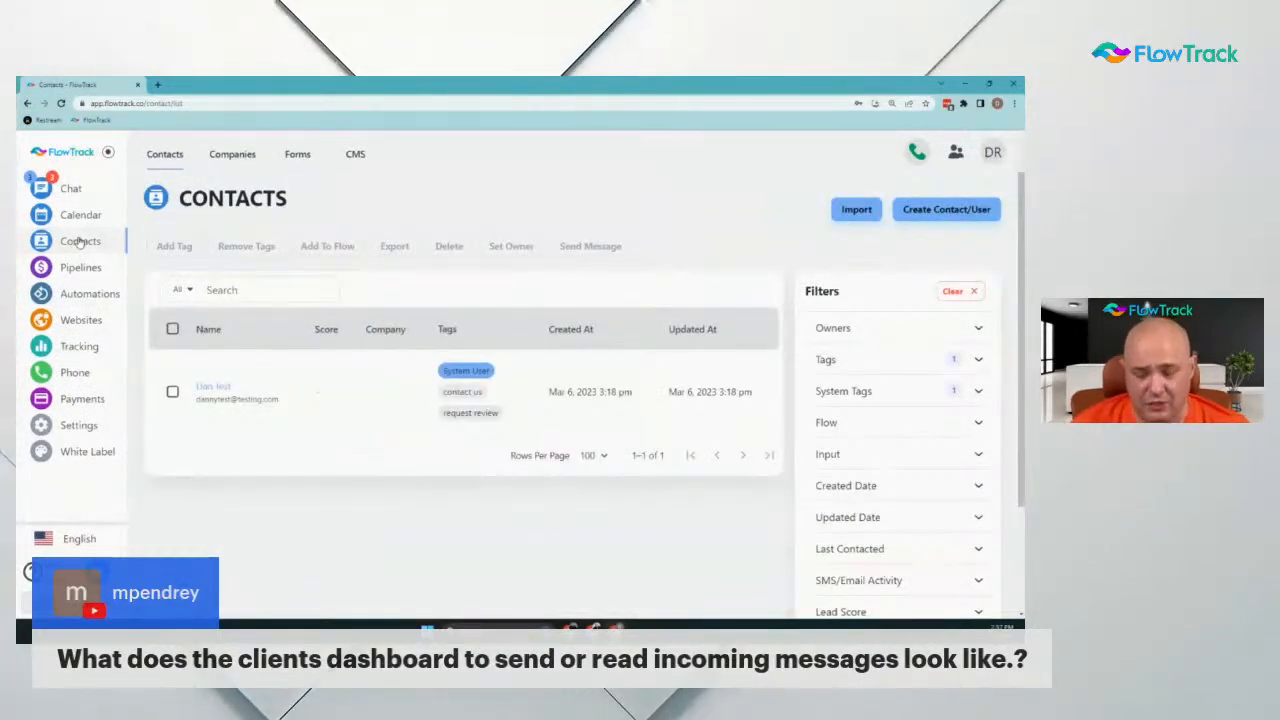
{"action": "left_click", "coordinate": [212, 388]}
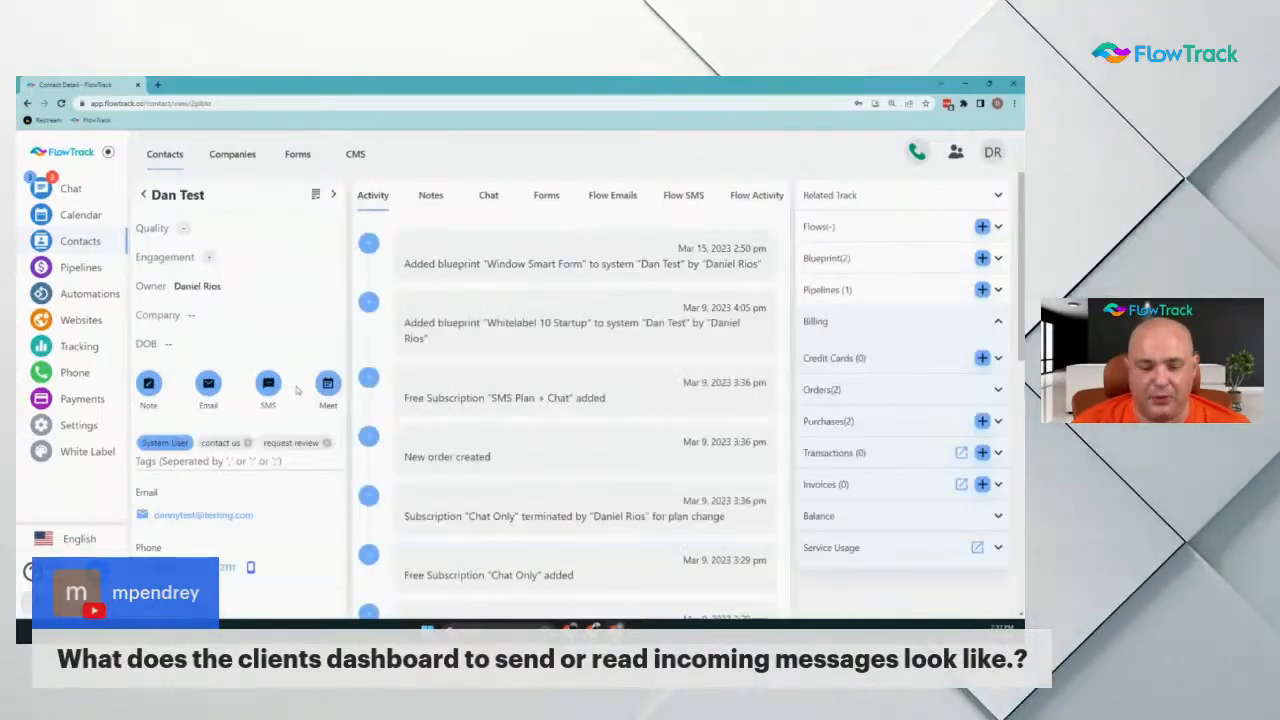
{"action": "left_click", "coordinate": [78, 186]}
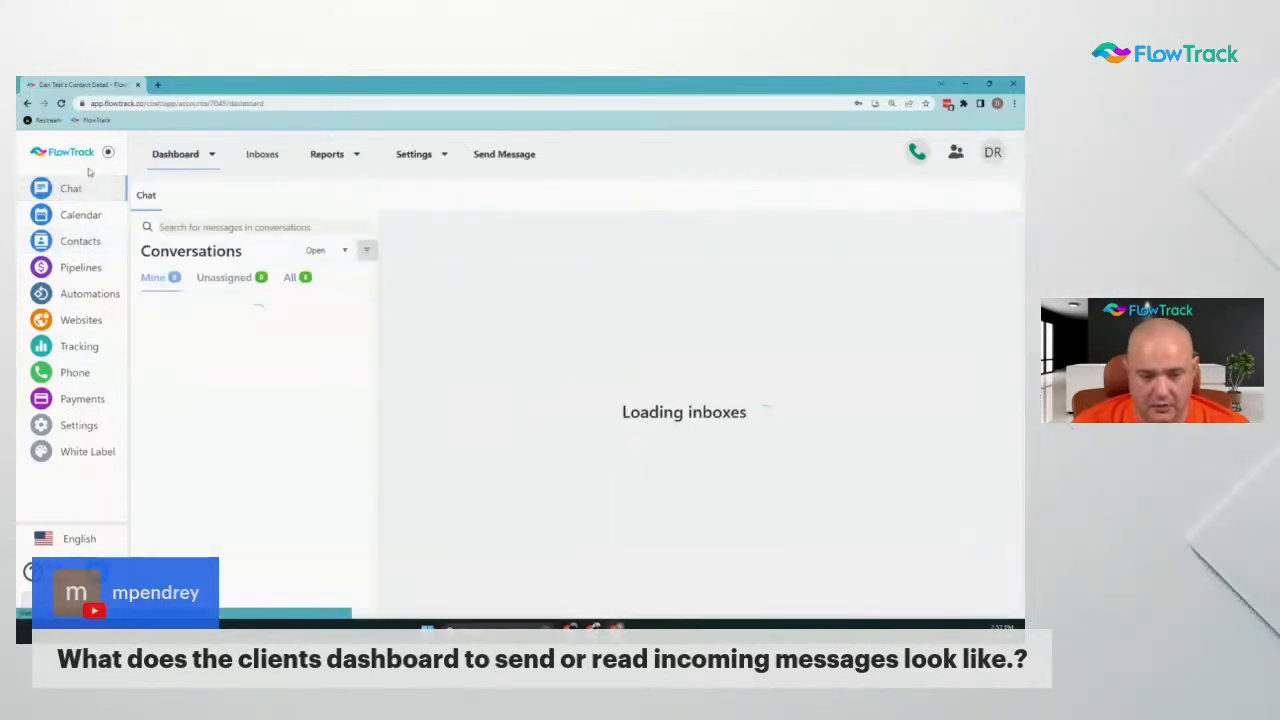
Draft a new message from Demos webphone to the first listed number, then close it unsent
{"action": "left_click", "coordinate": [501, 155]}
{"action": "left_click", "coordinate": [417, 290]}
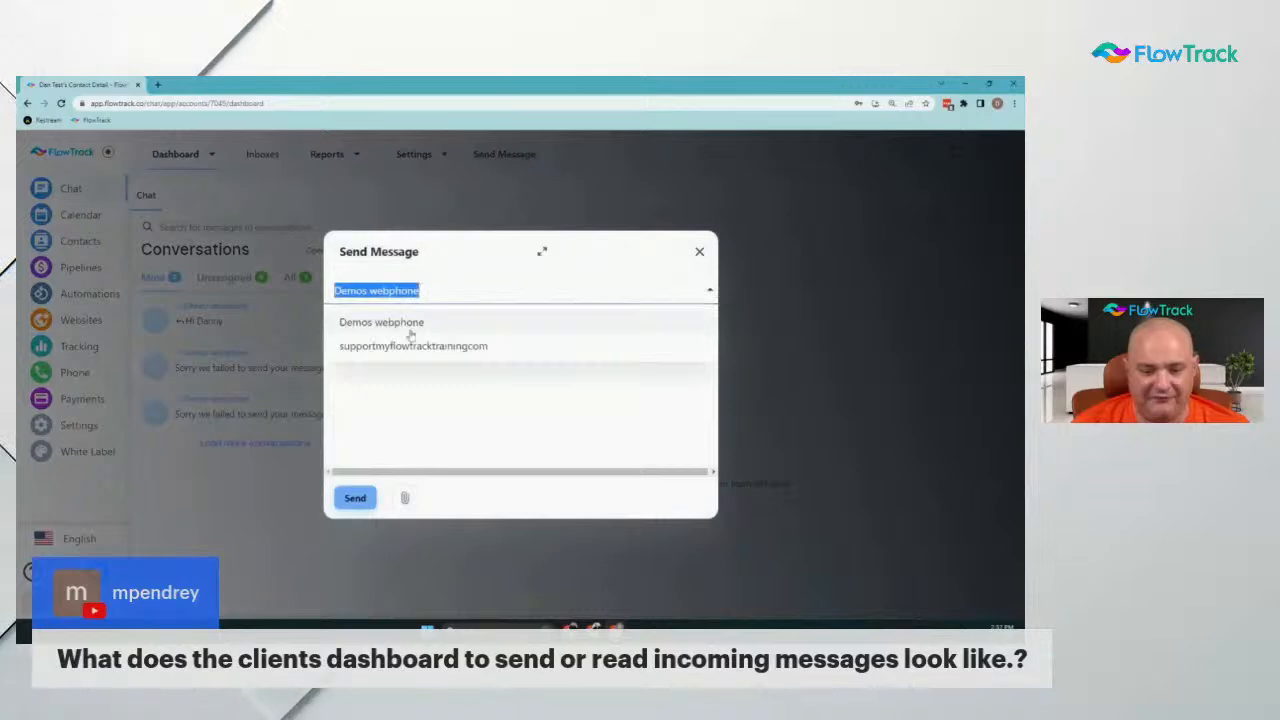
{"action": "left_click", "coordinate": [437, 270]}
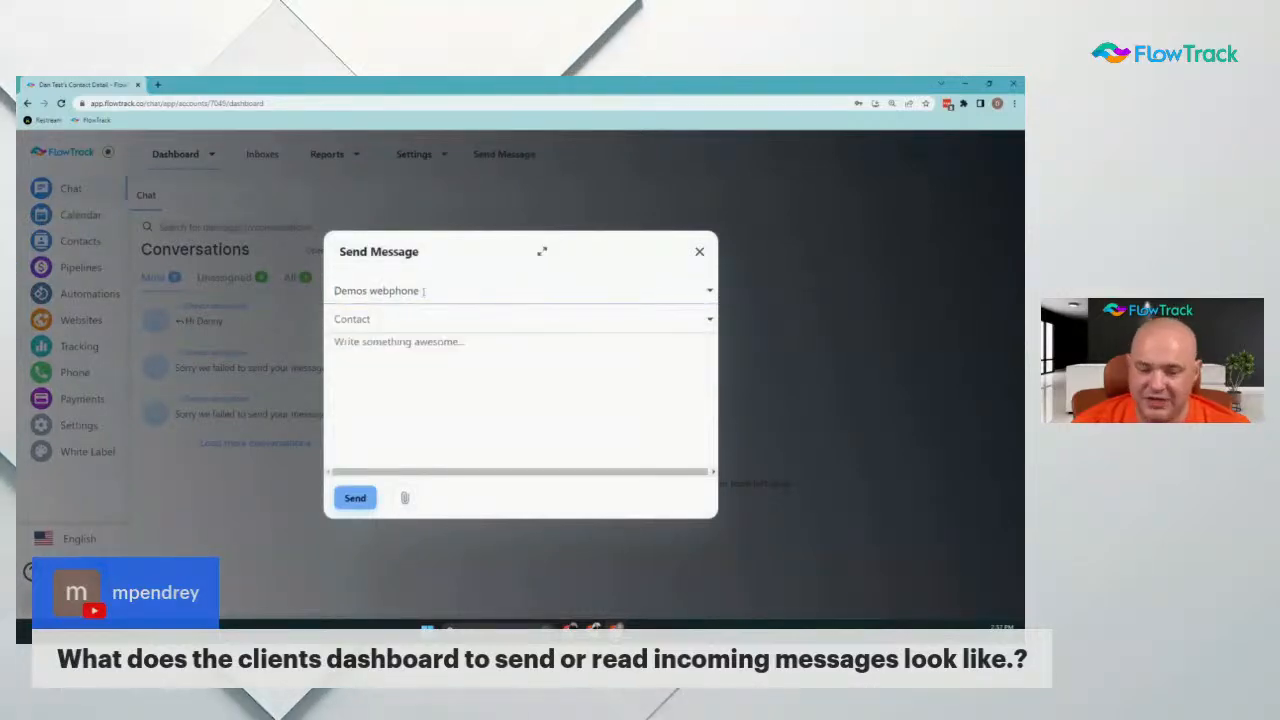
{"action": "left_click", "coordinate": [362, 319]}
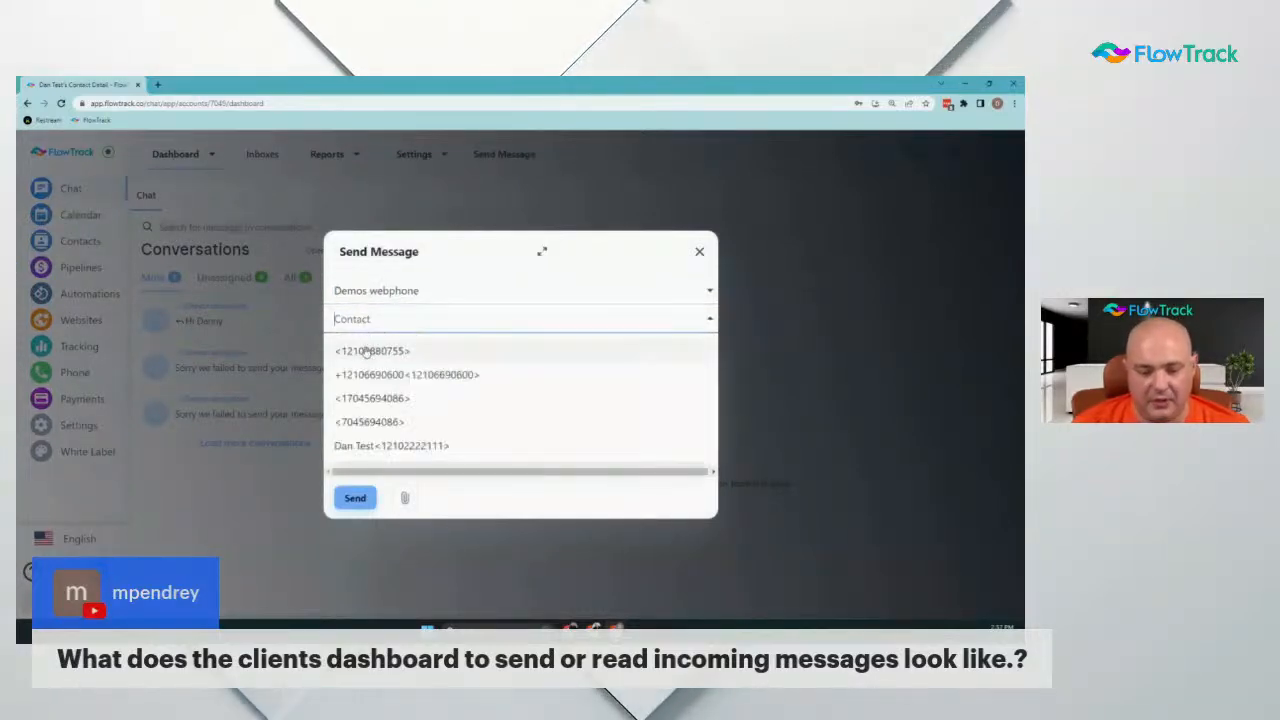
{"action": "left_click", "coordinate": [368, 352]}
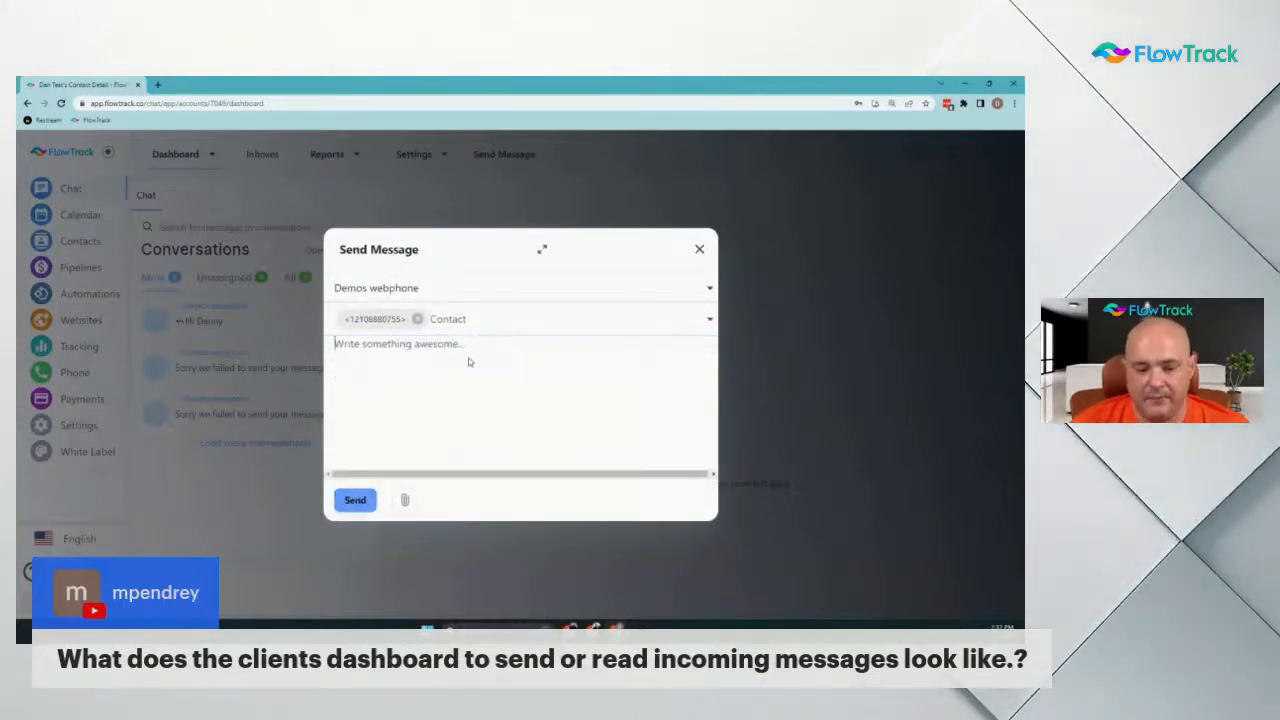
{"action": "left_click", "coordinate": [700, 247]}
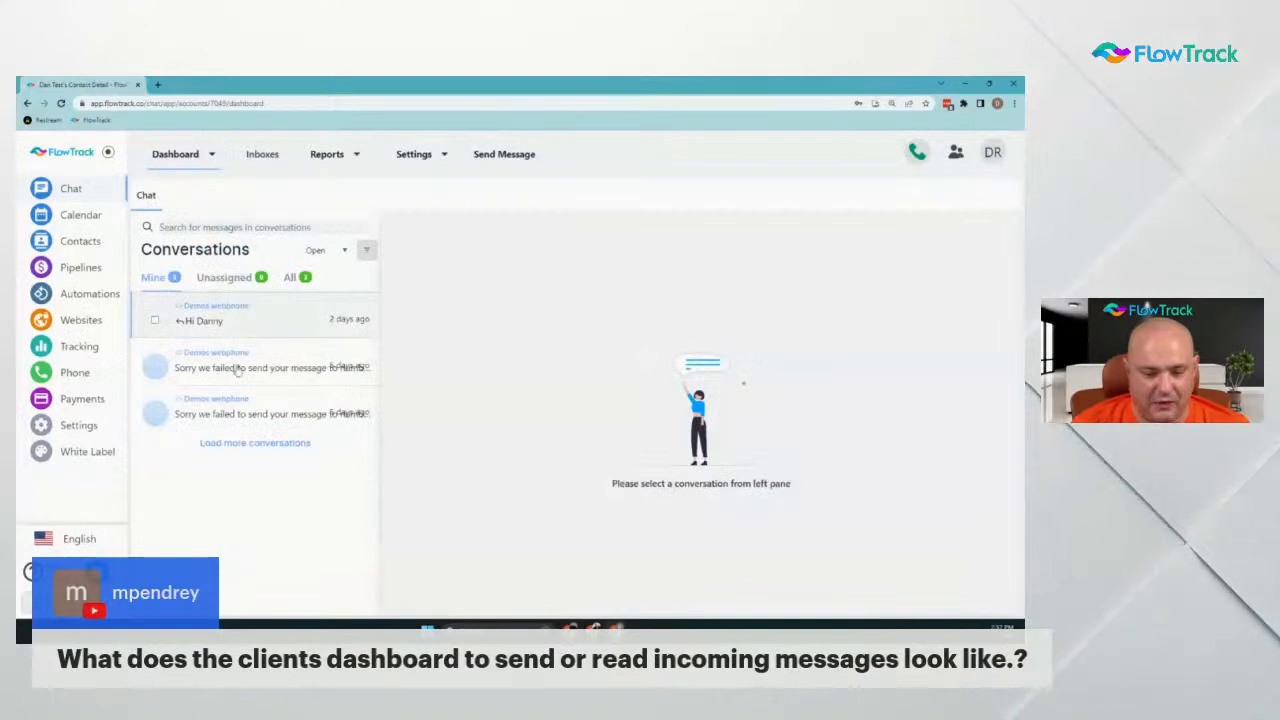
Open the most recent conversation and send the visitor a thank-you reply after correcting typos
{"action": "left_click", "coordinate": [230, 322]}
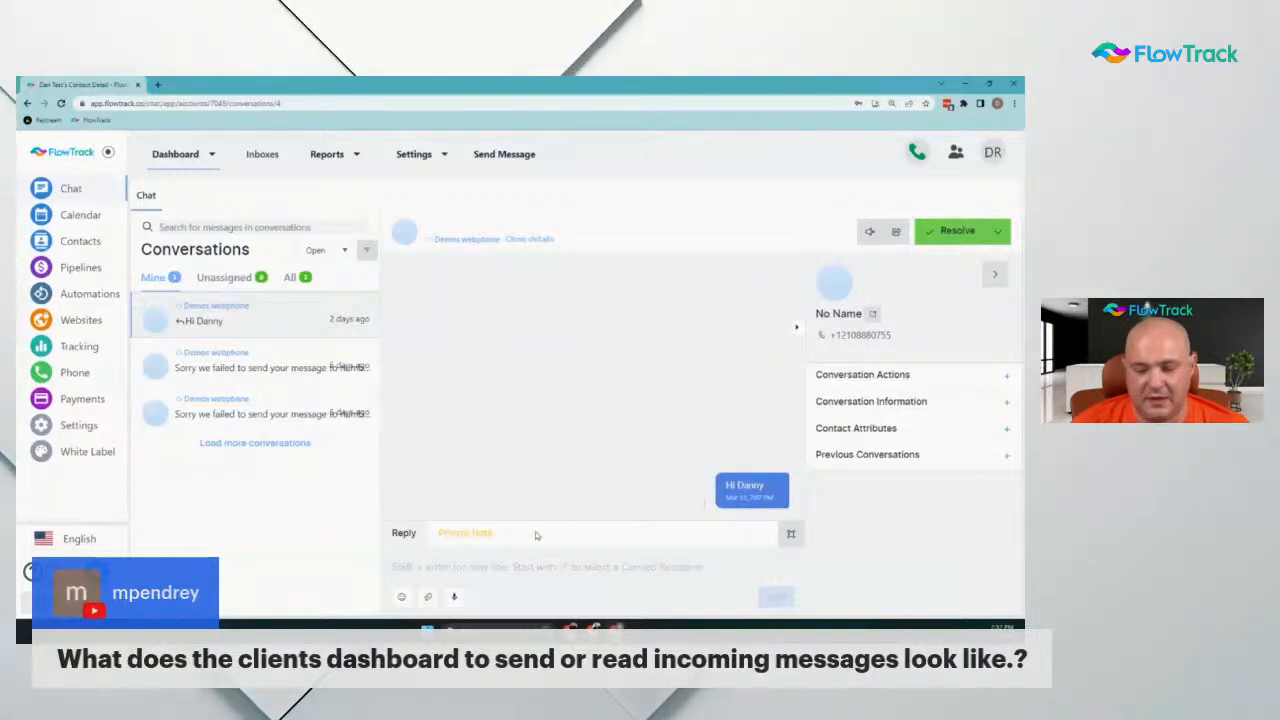
{"action": "left_click", "coordinate": [495, 566]}
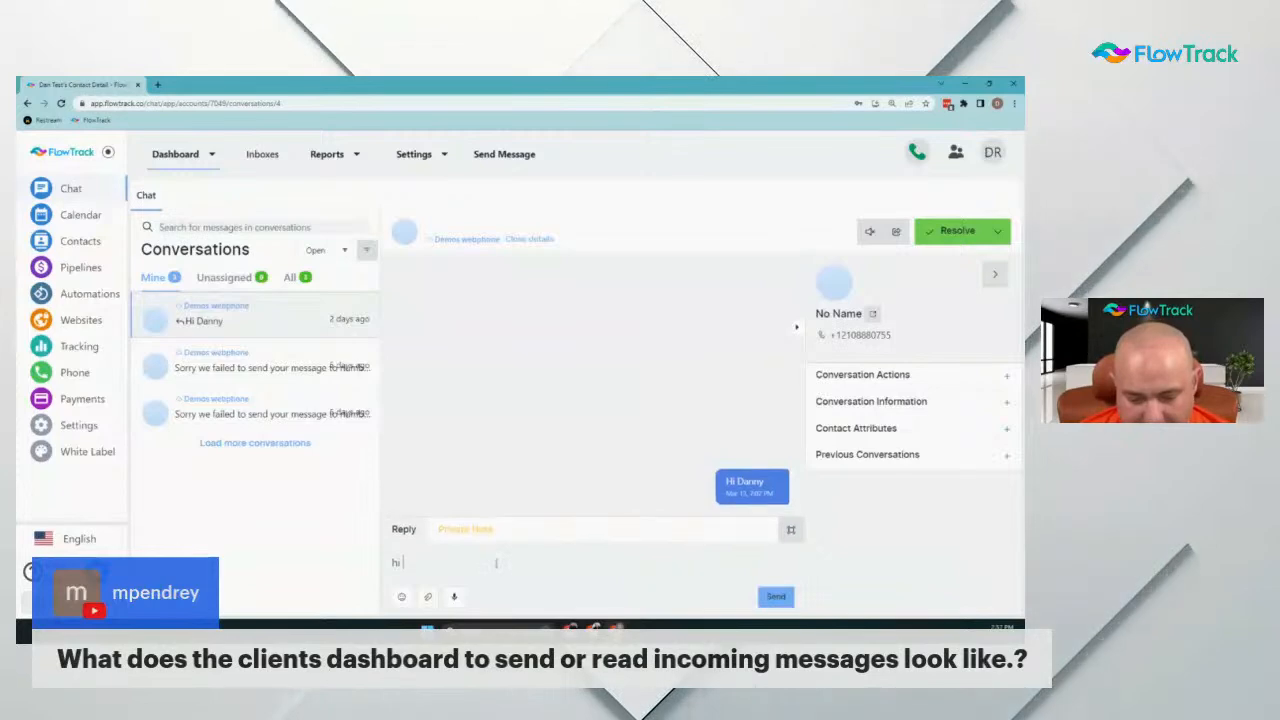
{"action": "type", "text": "hi repl"}
{"action": "key", "text": "BackSpace"}
{"action": "key", "text": "BackSpace"}
{"action": "key", "text": "BackSpace"}
{"action": "key", "text": "BackSpace"}
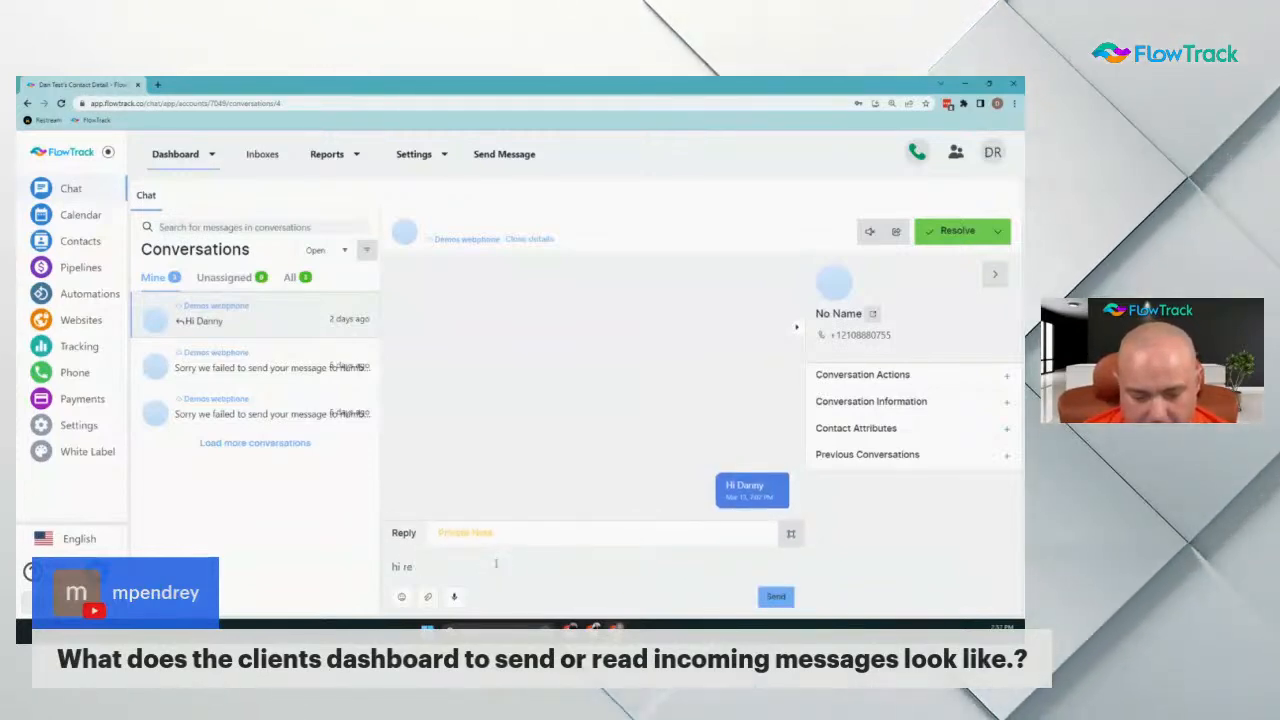
{"action": "key", "text": "shift+Return"}
{"action": "type", "text": "D"}
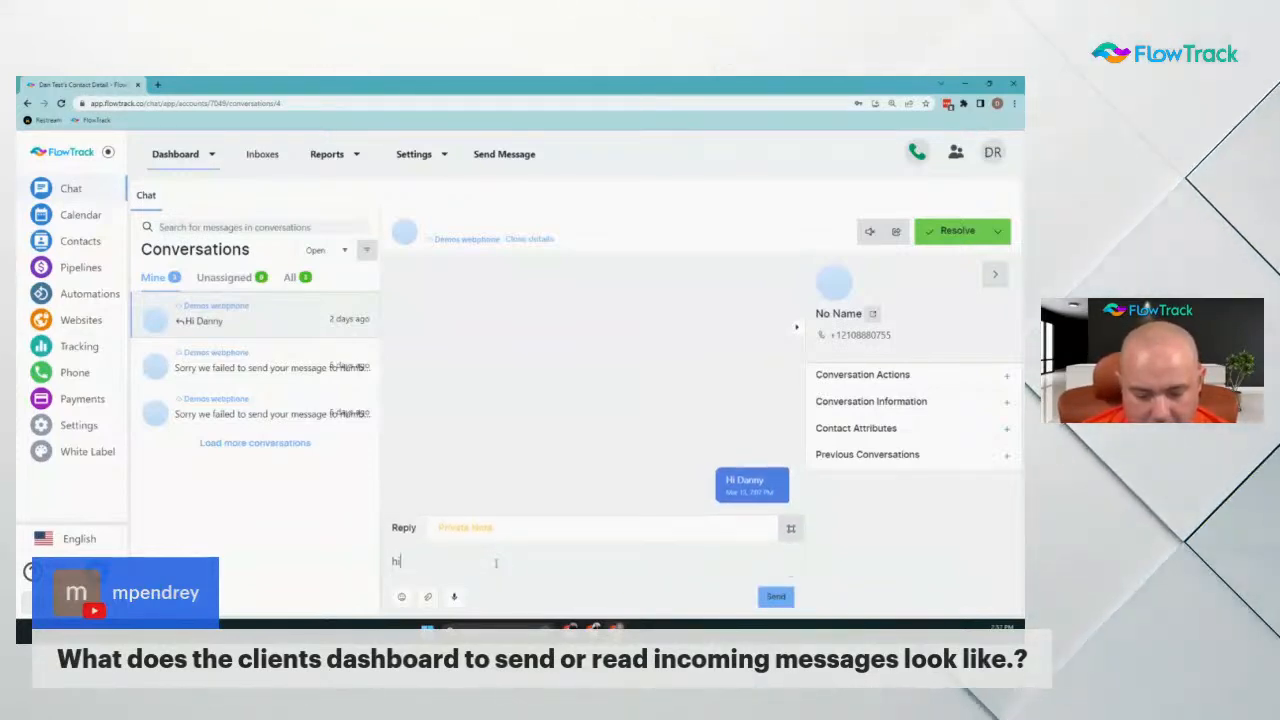
{"action": "key", "text": "BackSpace"}
{"action": "key", "text": "BackSpace"}
{"action": "type", "text": "Danny, thanks for contacting me!"}
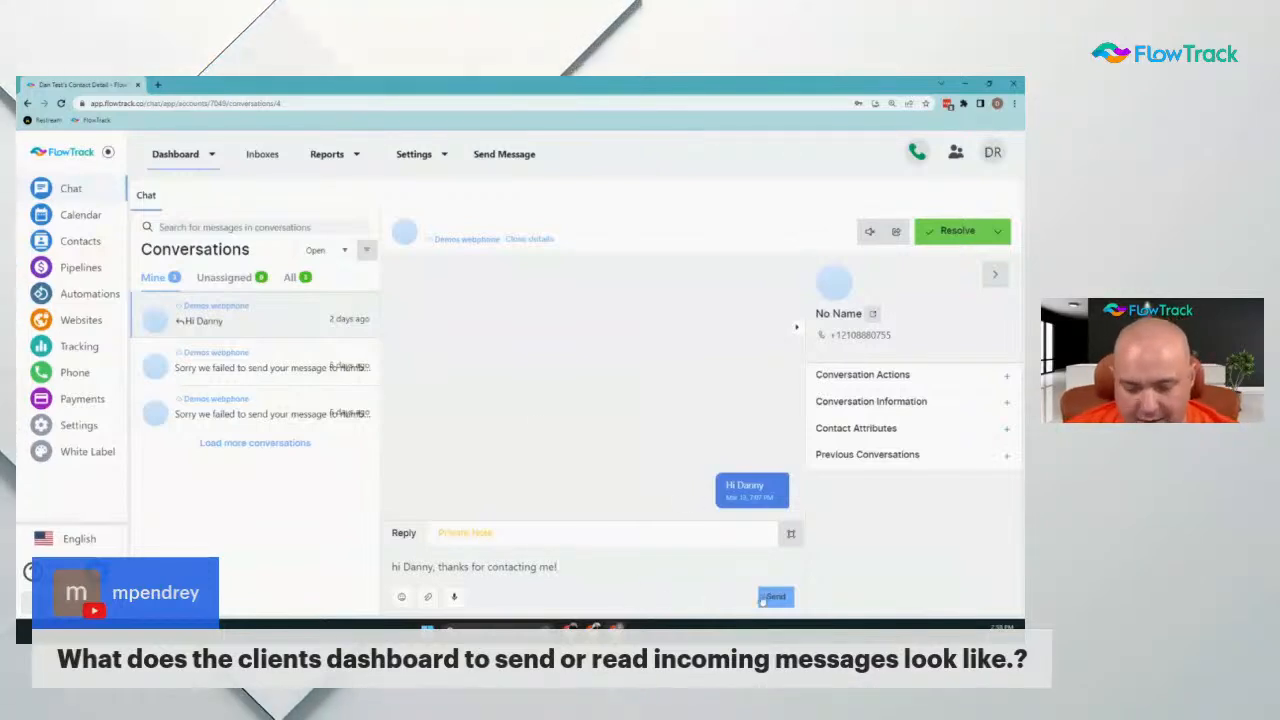
{"action": "key", "text": "Return"}
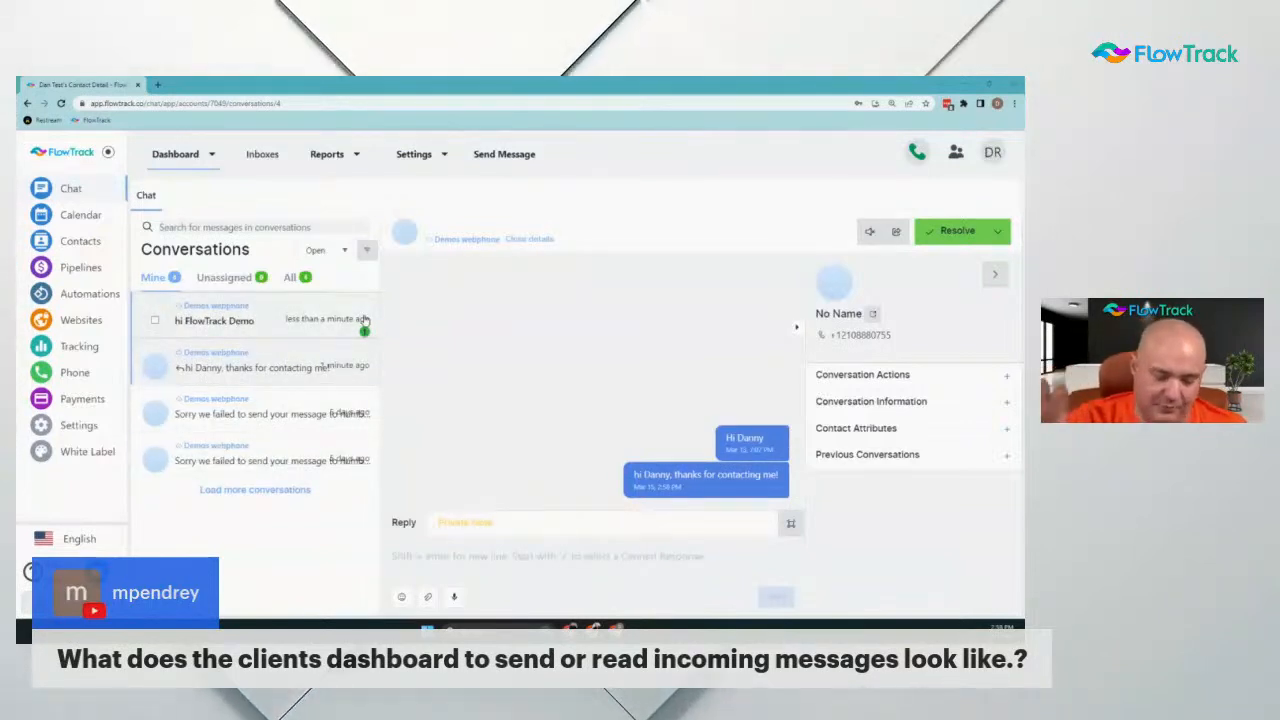
Open the 'hi FlowTrack Demo' conversation and send the reply 'carry on my conversation'
{"action": "left_click", "coordinate": [268, 318]}
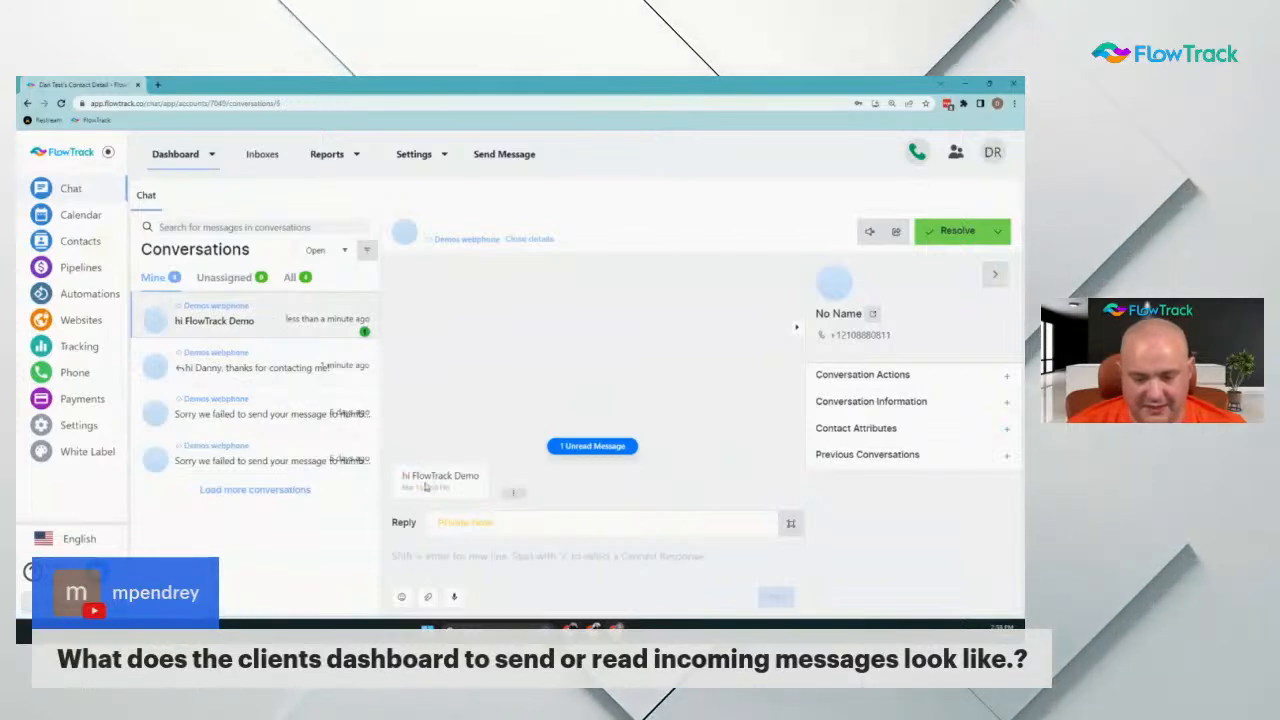
{"action": "type", "text": "carry"}
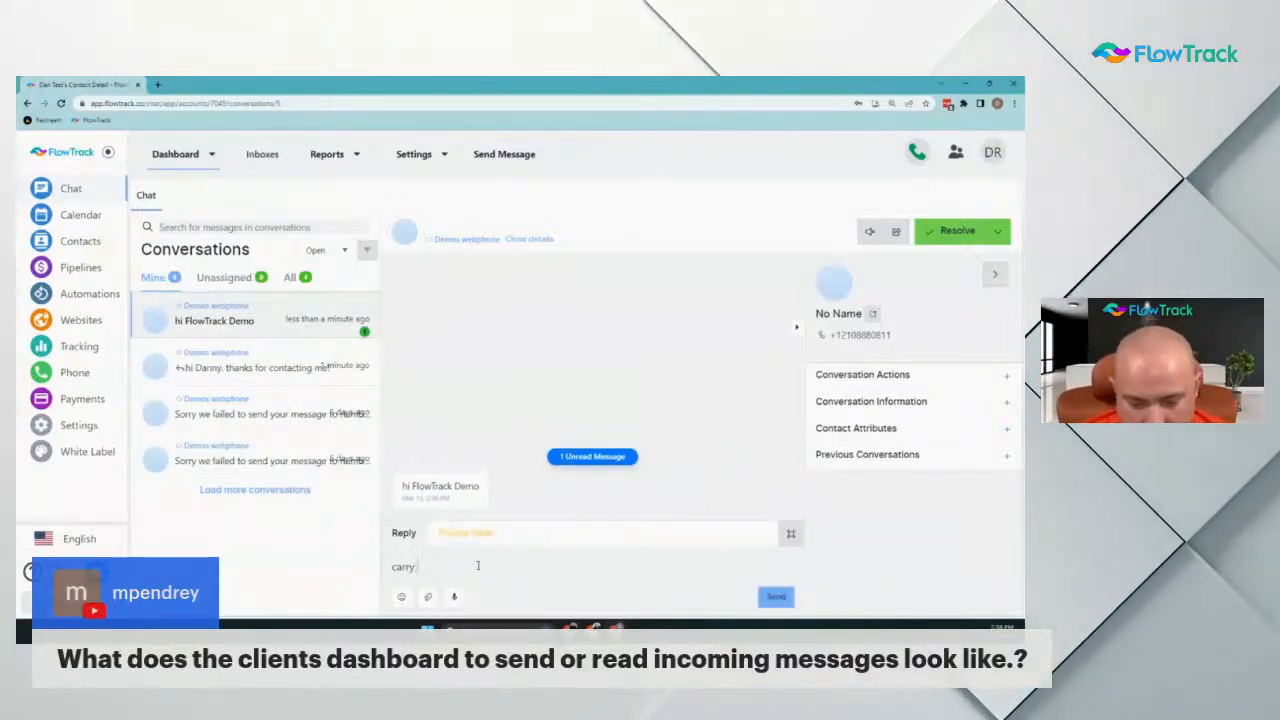
{"action": "type", "text": " on my conversation"}
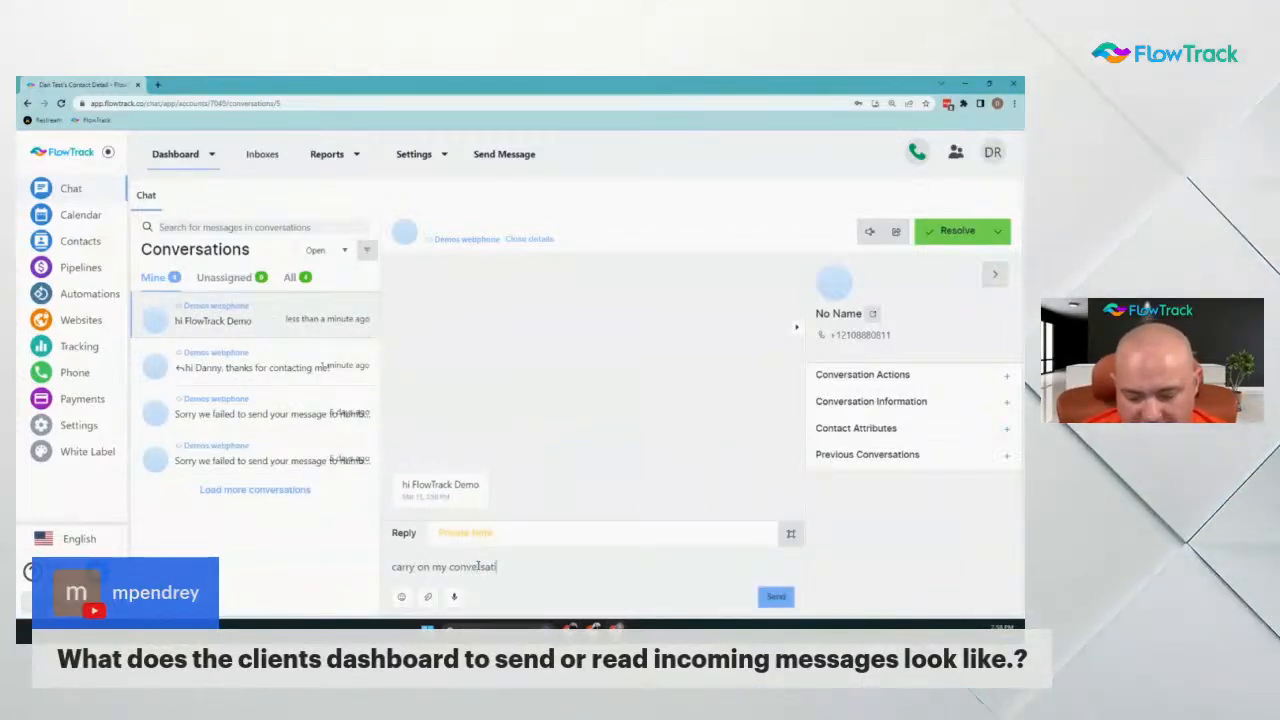
{"action": "key", "text": "Return"}
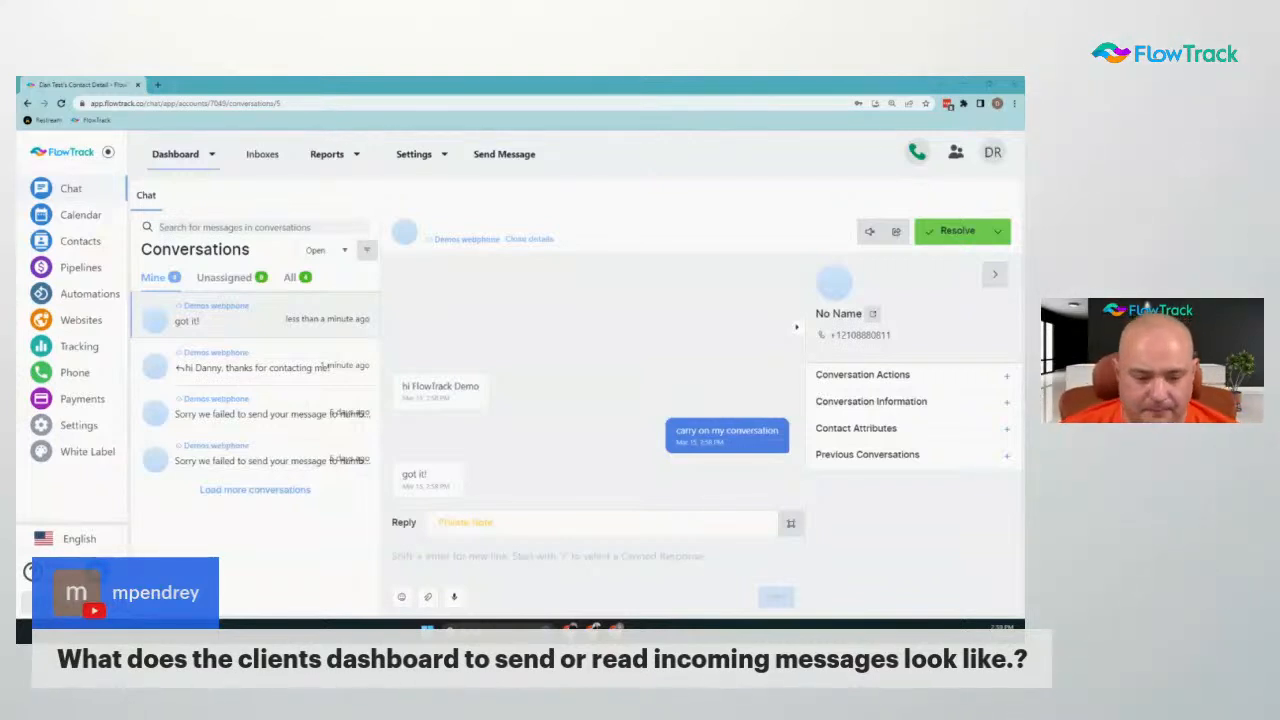
From Contacts, open the test contact's page and choose Login As under User Information
{"action": "left_click", "coordinate": [82, 242]}
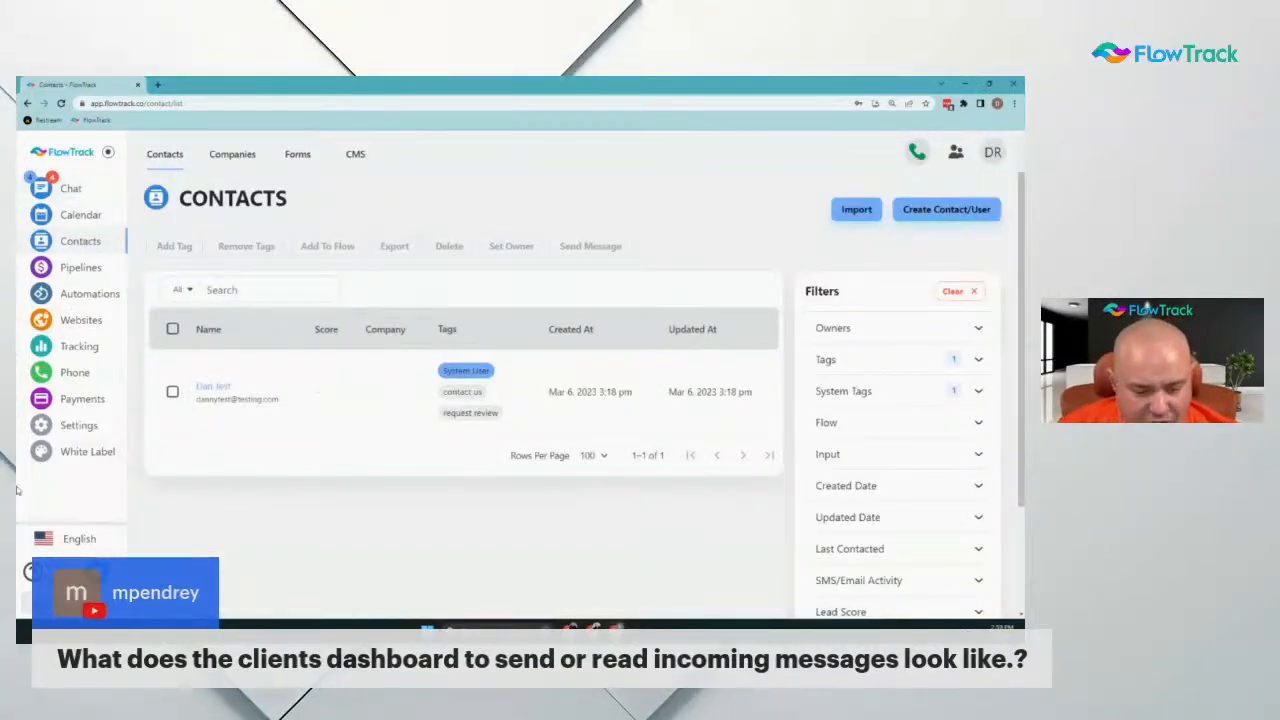
{"action": "left_click", "coordinate": [212, 388]}
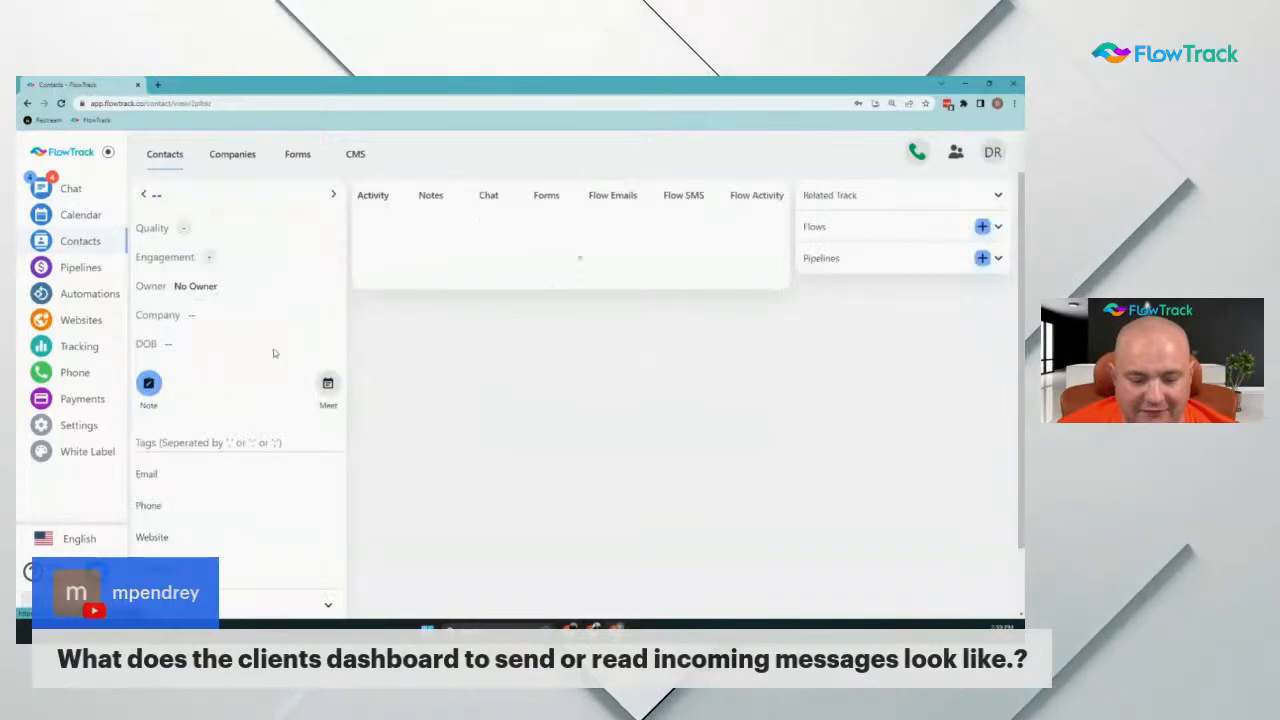
{"action": "scroll", "coordinate": [220, 348], "scroll_direction": "down", "scroll_amount": 1}
{"action": "scroll", "coordinate": [220, 348], "scroll_direction": "down", "scroll_amount": 10}
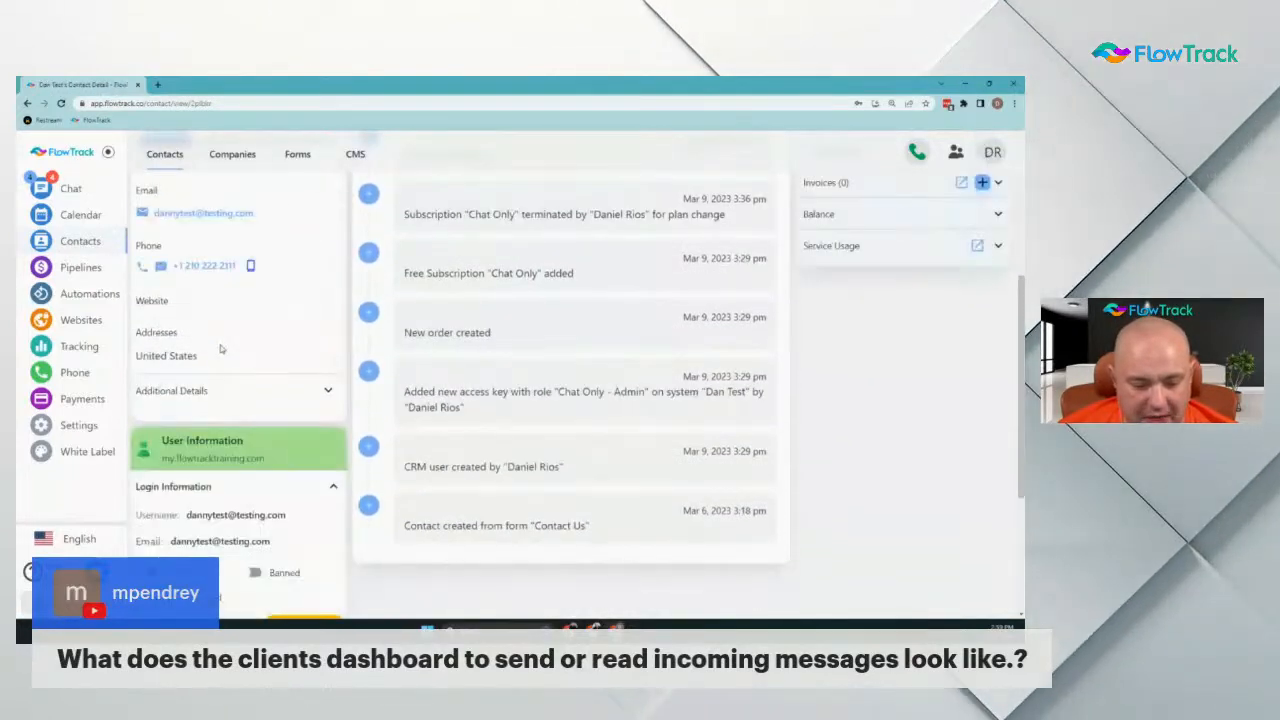
{"action": "left_click", "coordinate": [316, 548]}
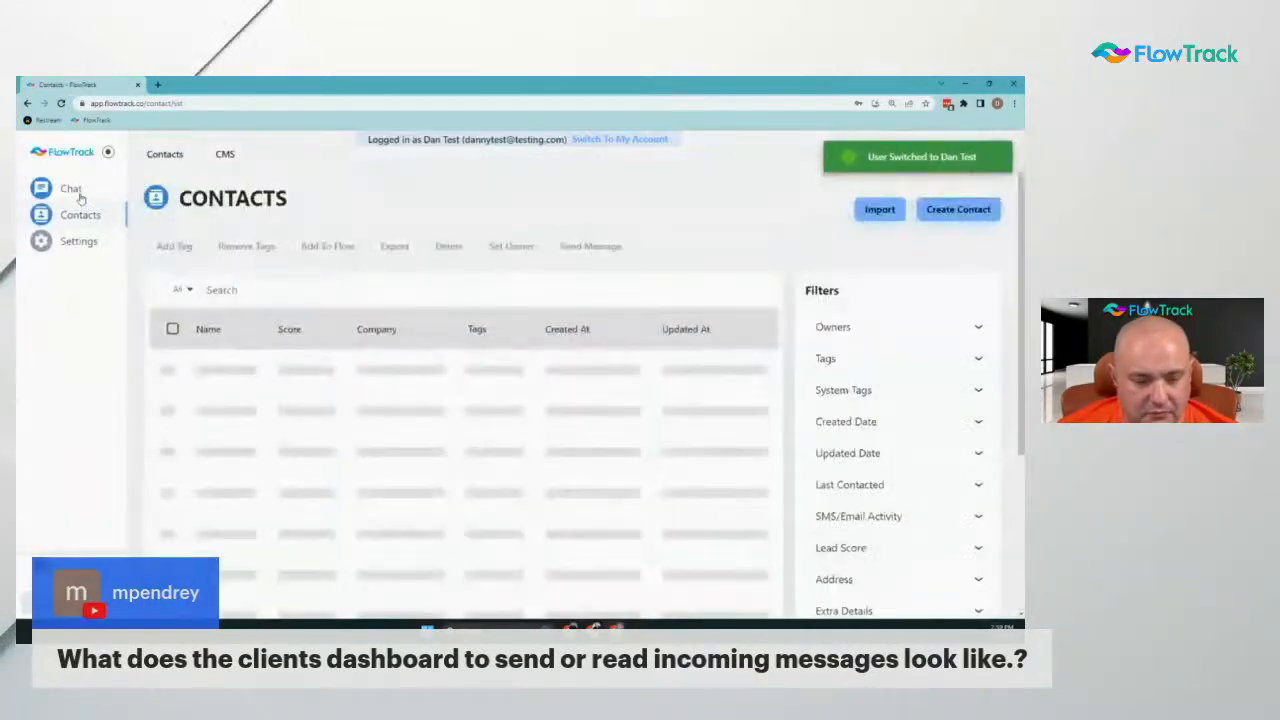
Go through the client account's Chat, Contacts and Settings pages until the Chat welcome dashboard appears
{"action": "left_click", "coordinate": [72, 190]}
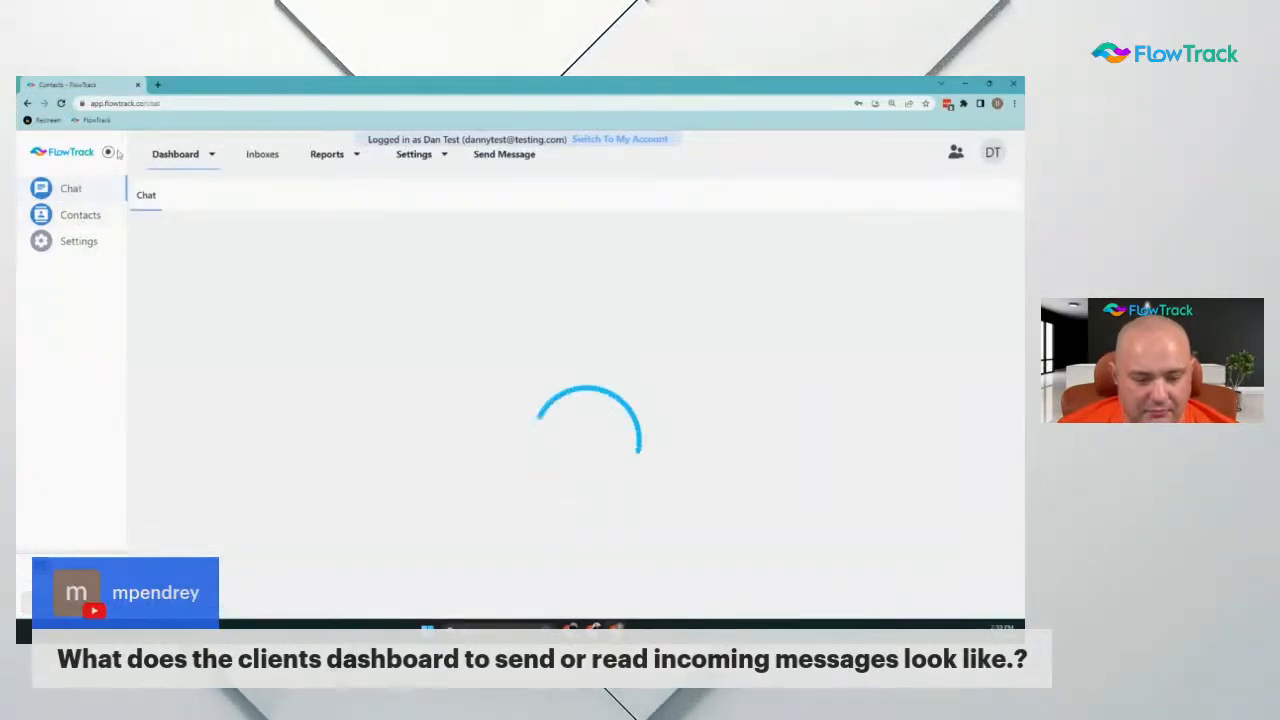
{"action": "left_click", "coordinate": [61, 104]}
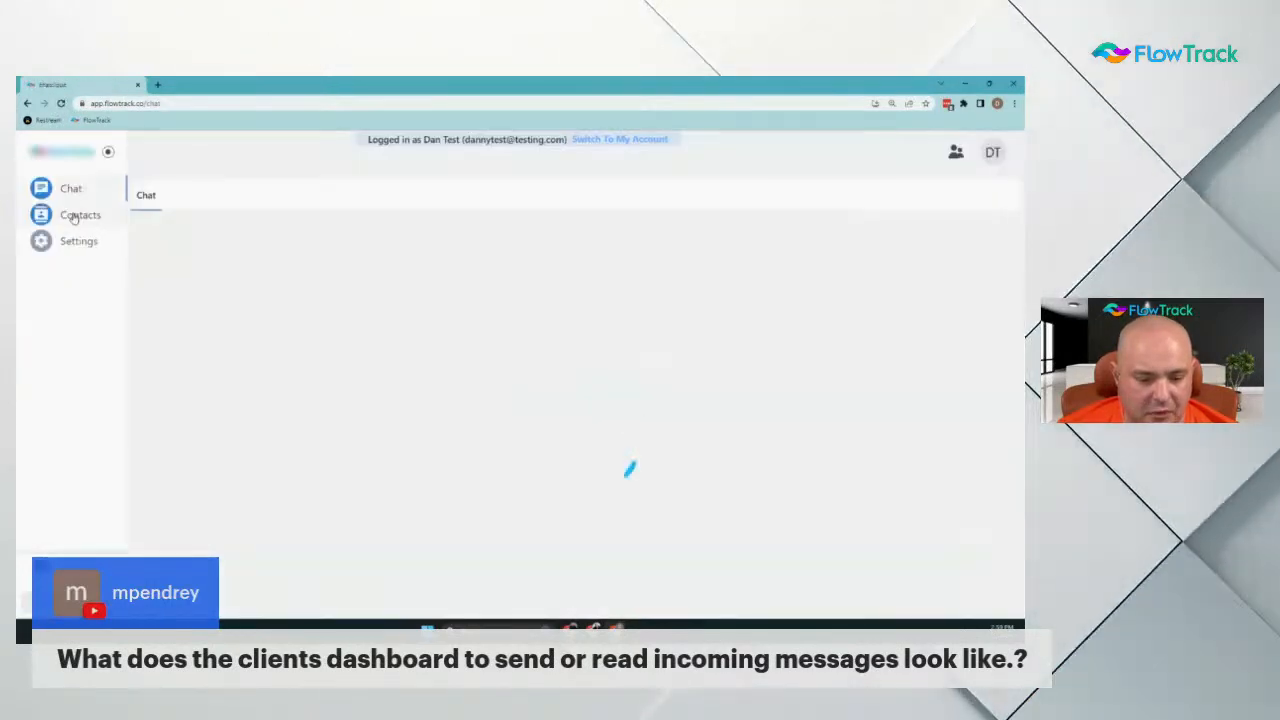
{"action": "left_click", "coordinate": [75, 216]}
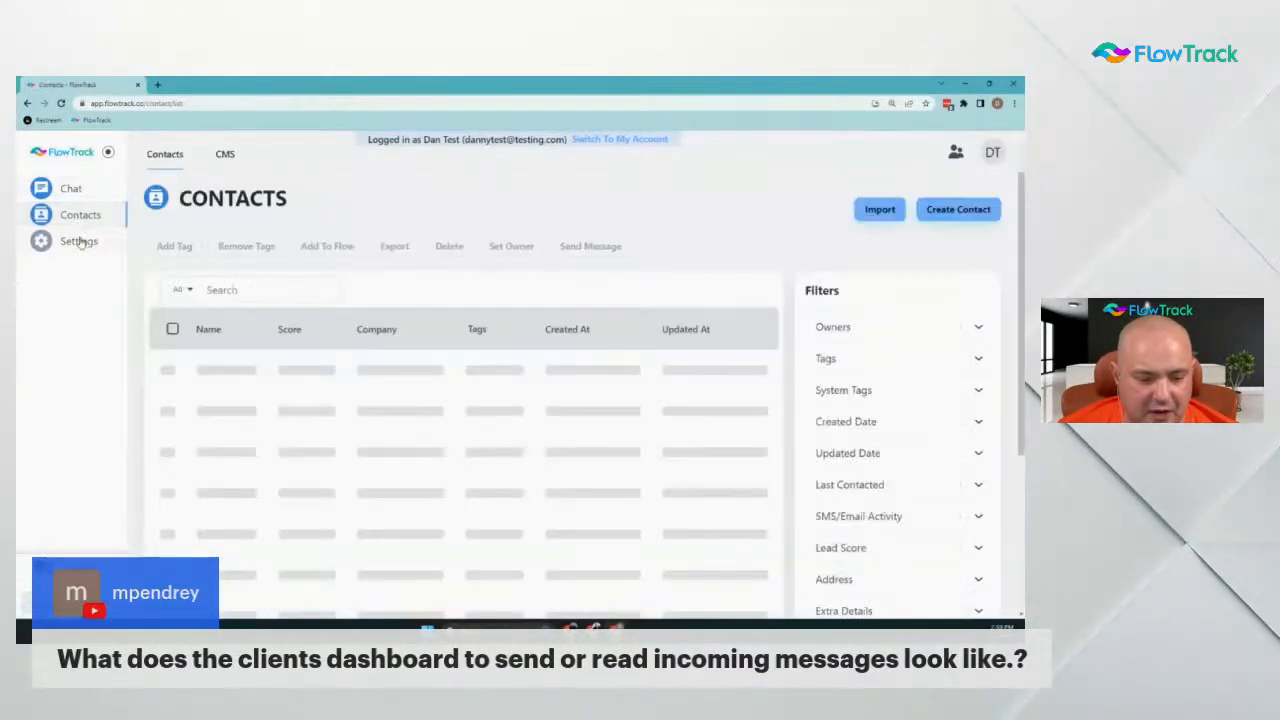
{"action": "left_click", "coordinate": [78, 244]}
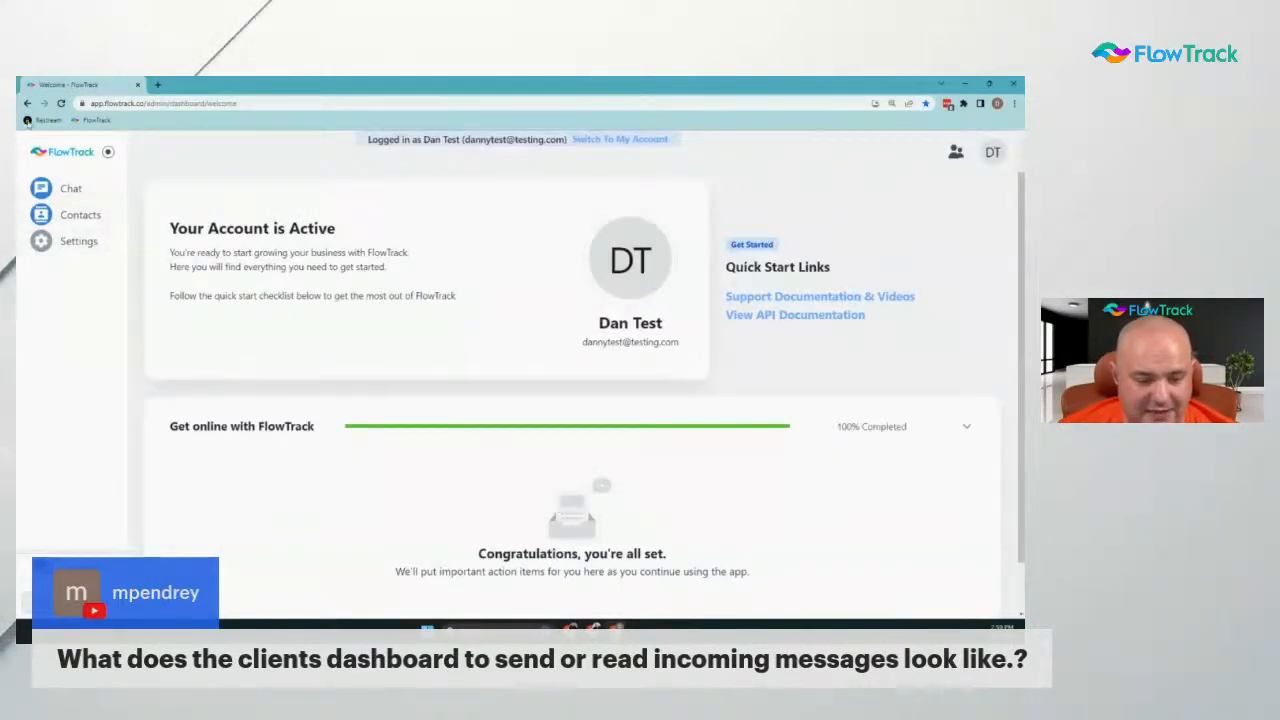
{"action": "left_click", "coordinate": [91, 193]}
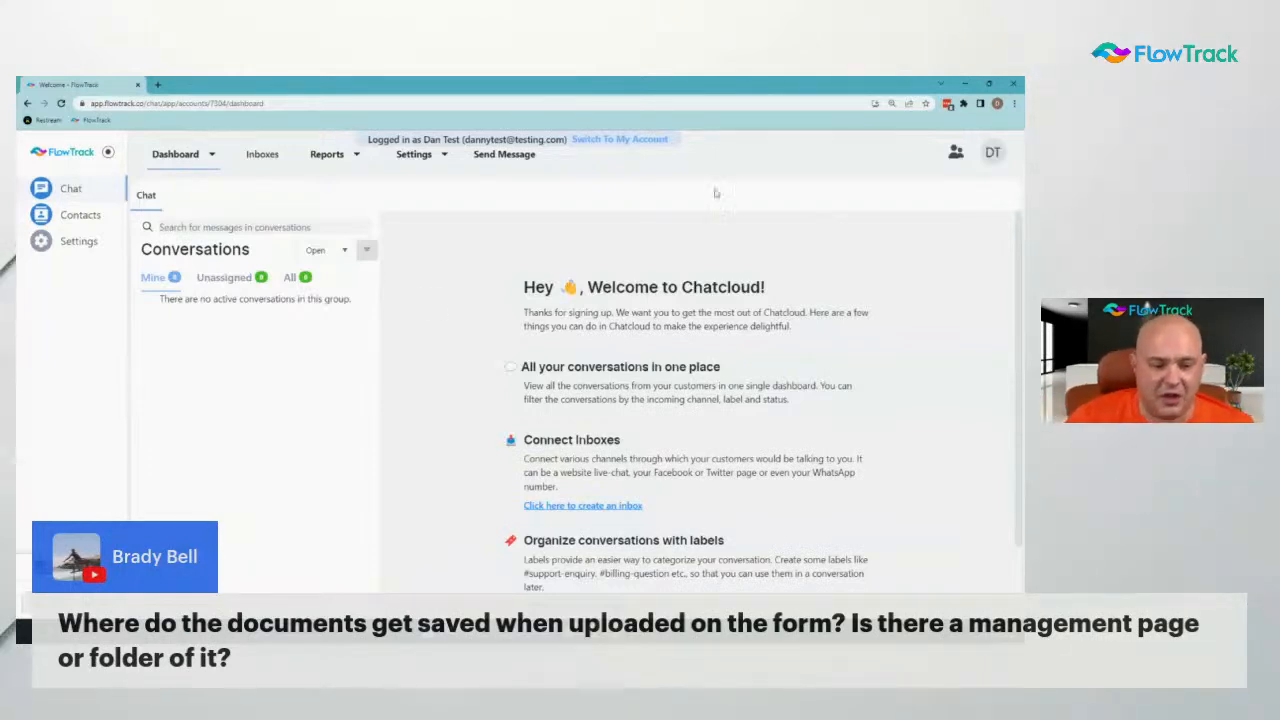
Open Contacts and use 'Switch To My Account' to return to the admin Contacts list
{"action": "left_click", "coordinate": [69, 224]}
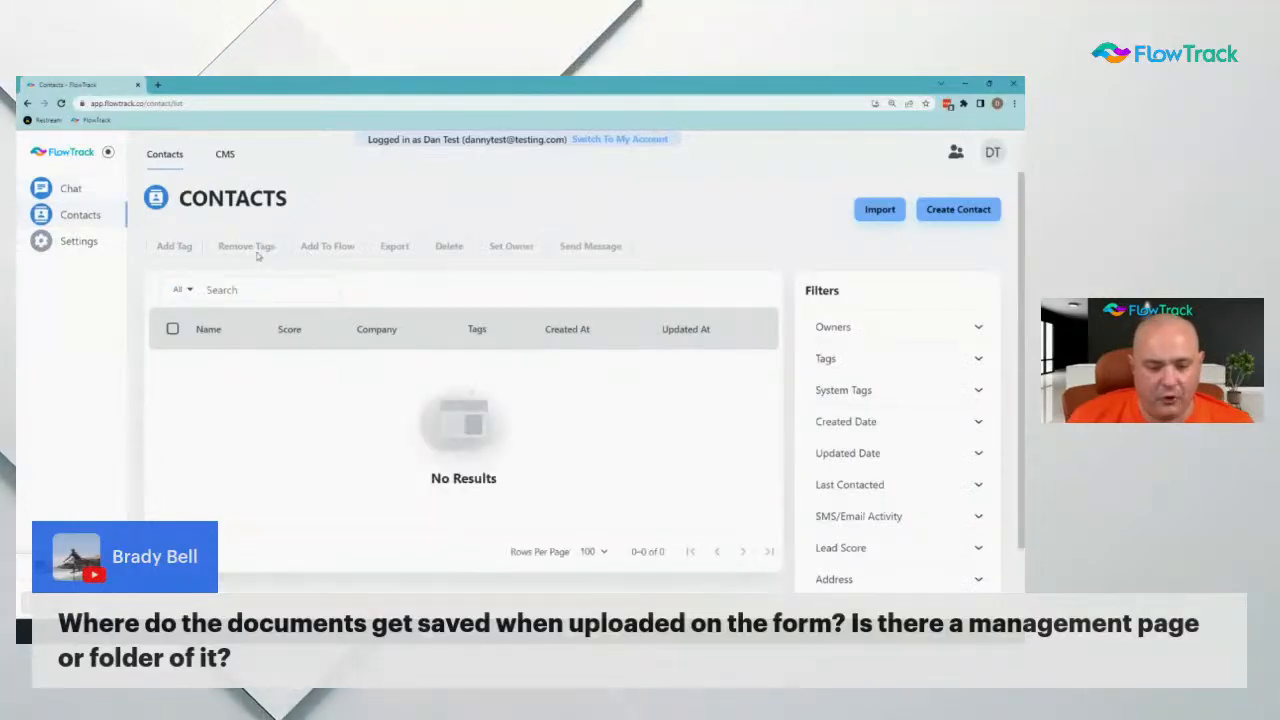
{"action": "left_click", "coordinate": [603, 139]}
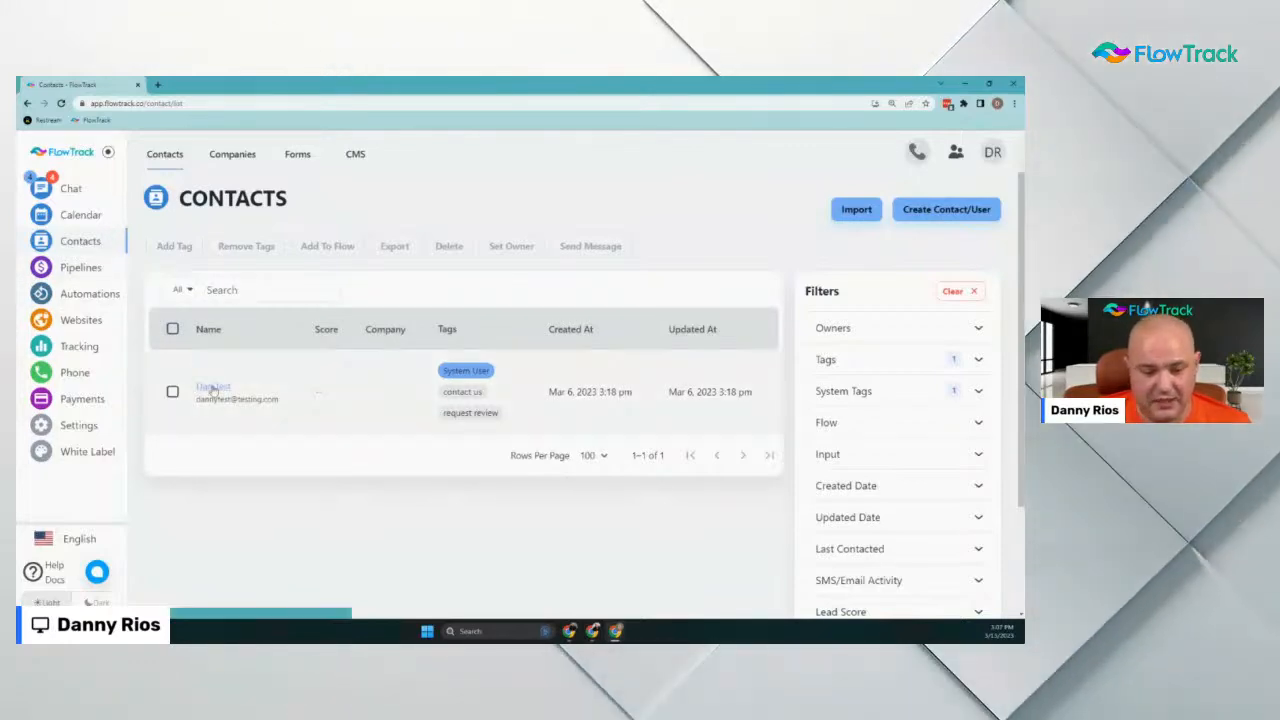
View the test contact's Generic Template | v1 | Contact Us submission under Forms, then close the preview
{"action": "left_click", "coordinate": [212, 387]}
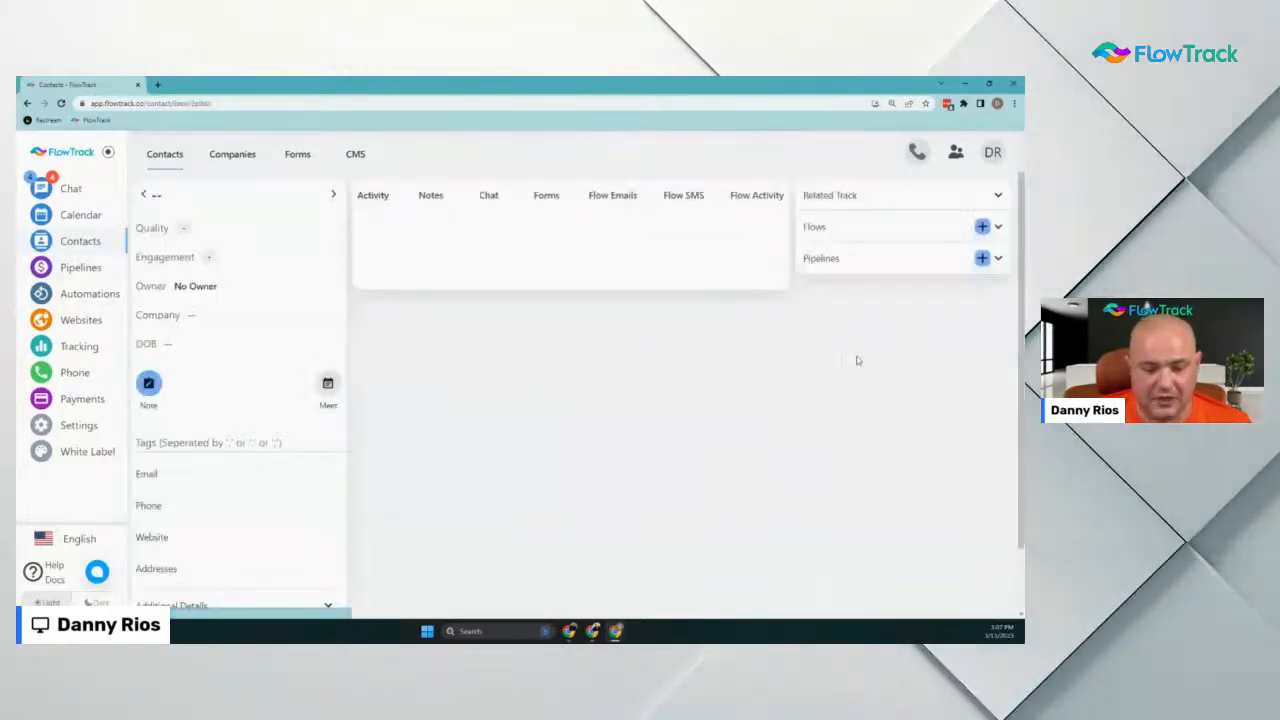
{"action": "left_click", "coordinate": [548, 198]}
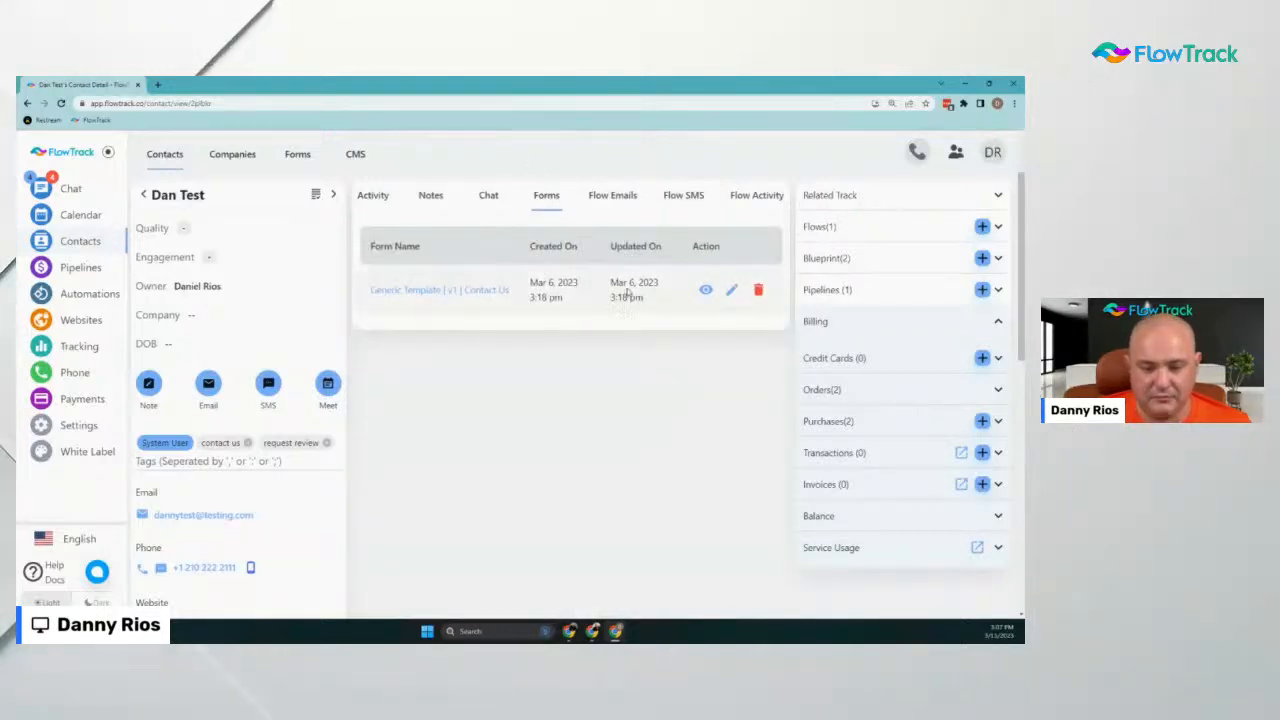
{"action": "left_click", "coordinate": [706, 289]}
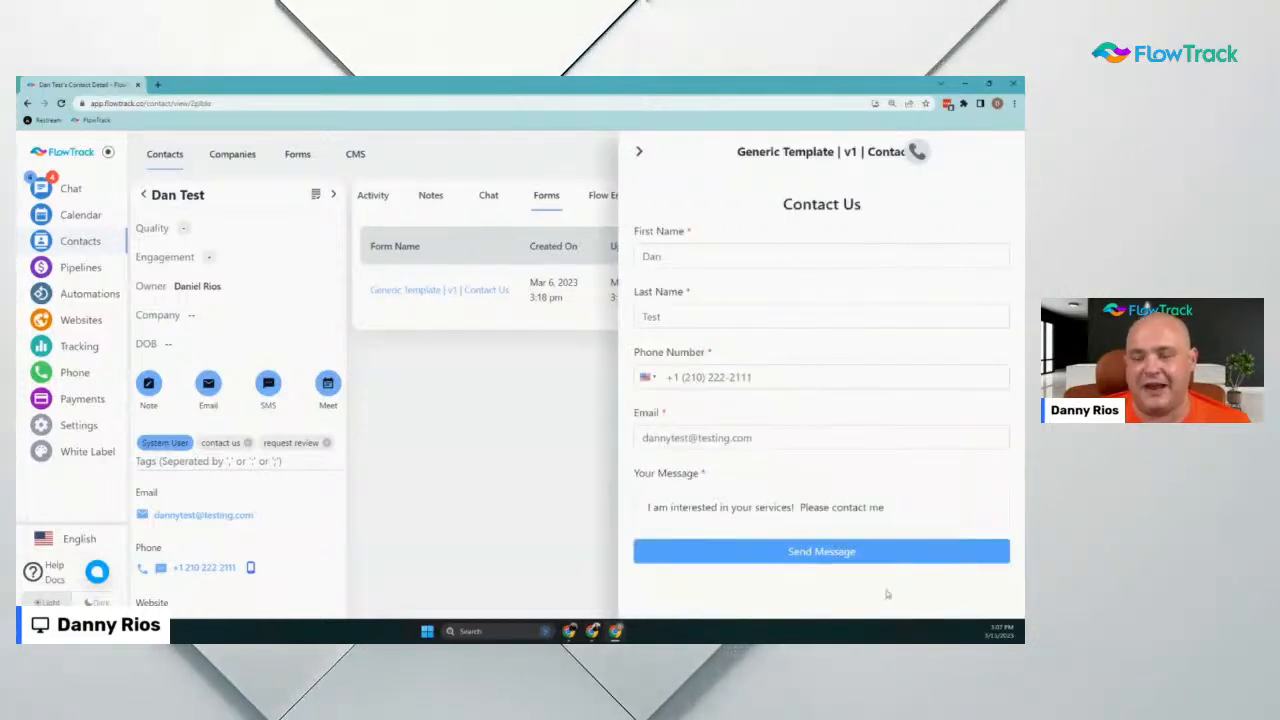
{"action": "left_click", "coordinate": [641, 151]}
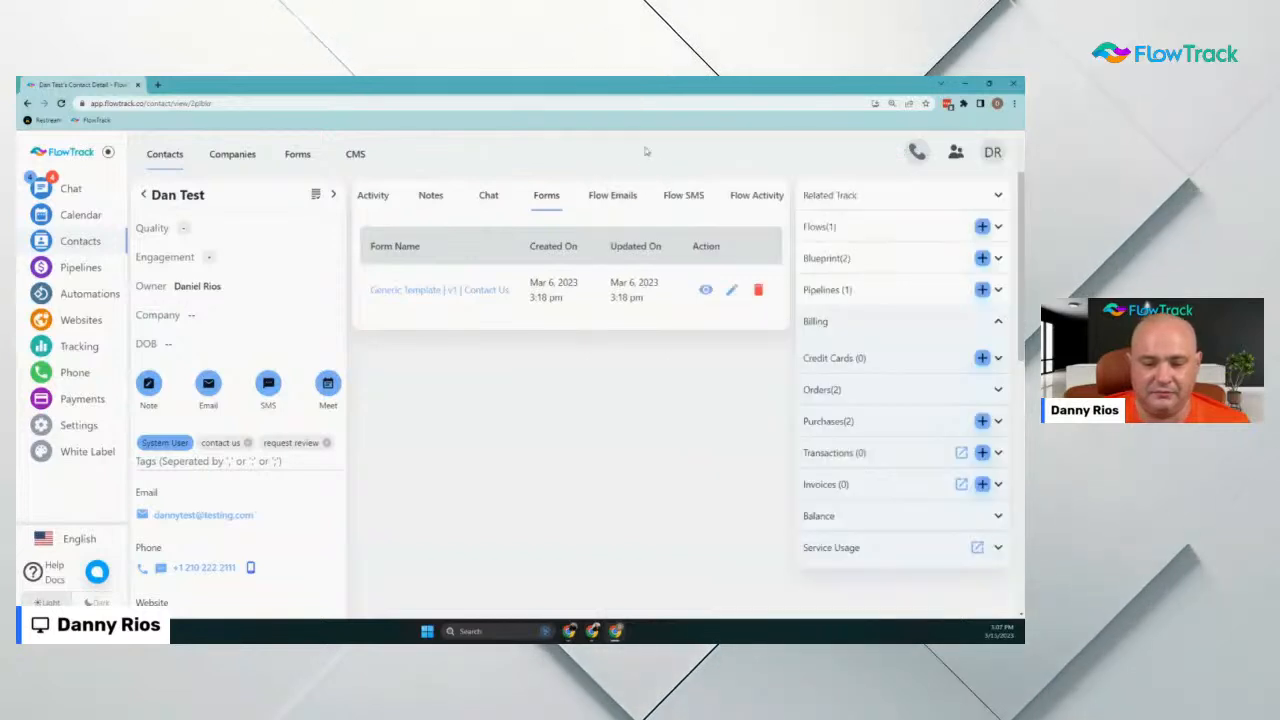